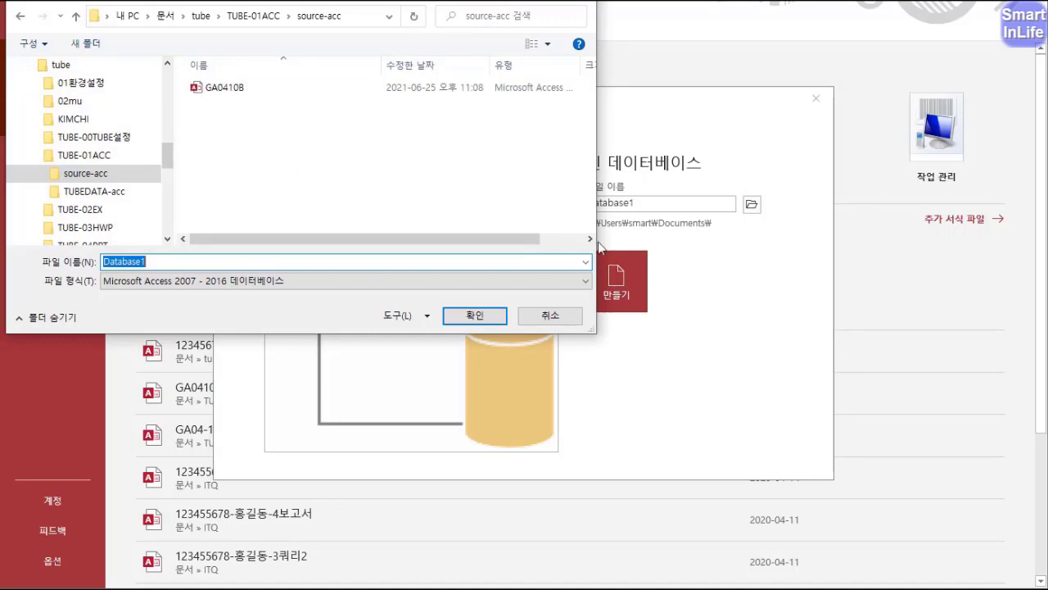
- Create a blank database in the source-acc folder, named with the examinee number and full name, and close its default empty table
left_click(262, 157)
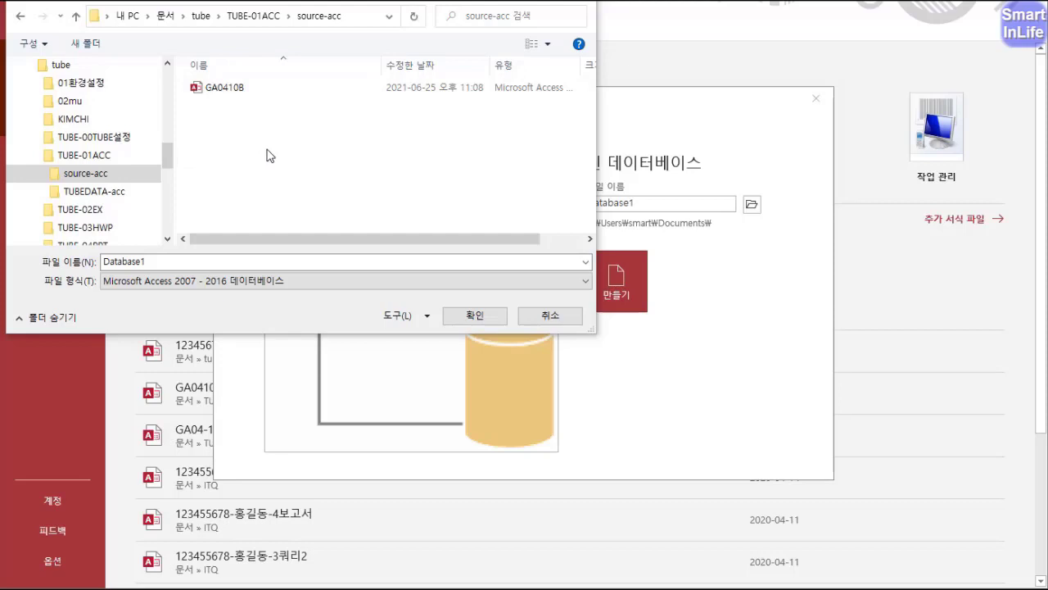
left_click(227, 262)
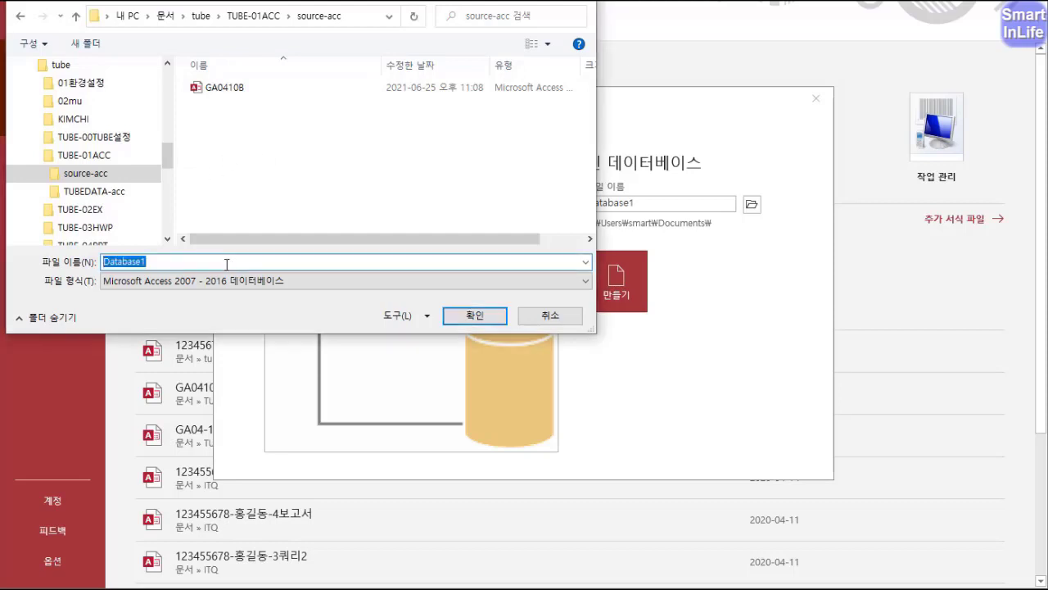
key("BackSpace")
type("12345678-홍길ㄷ")
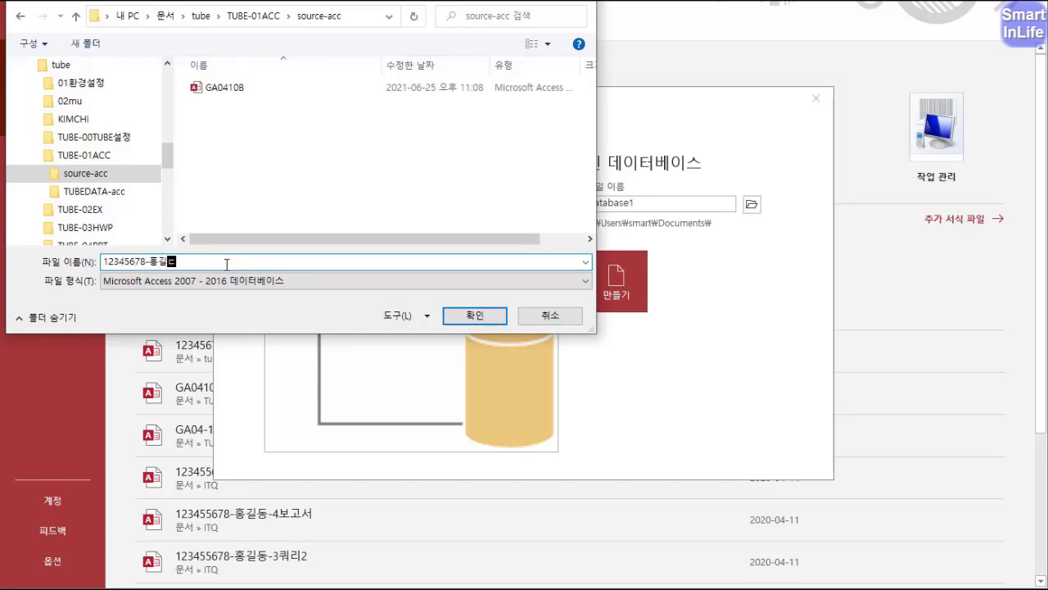
key("Tab")
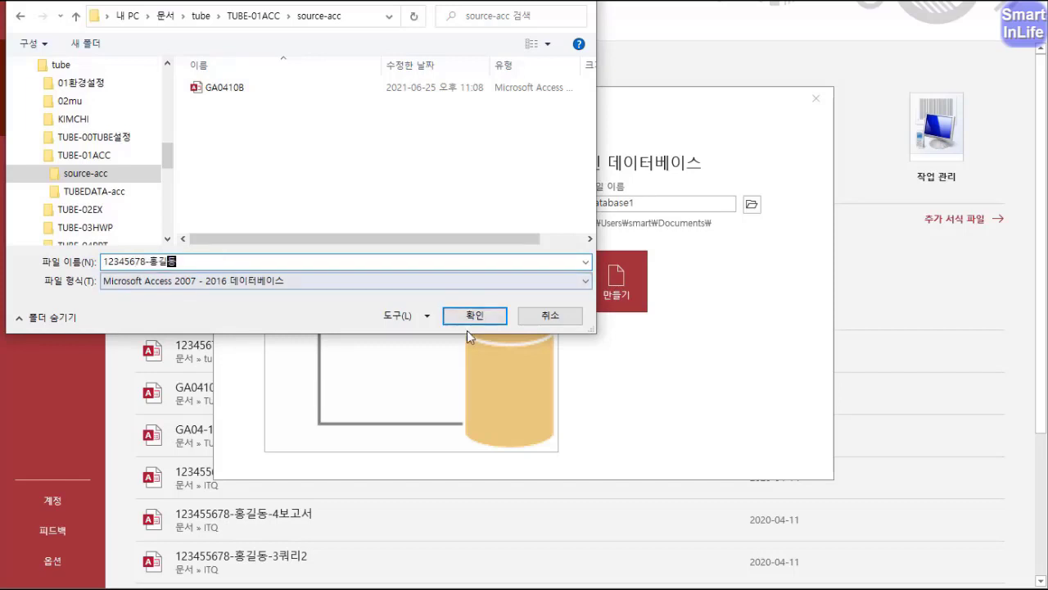
left_click(473, 316)
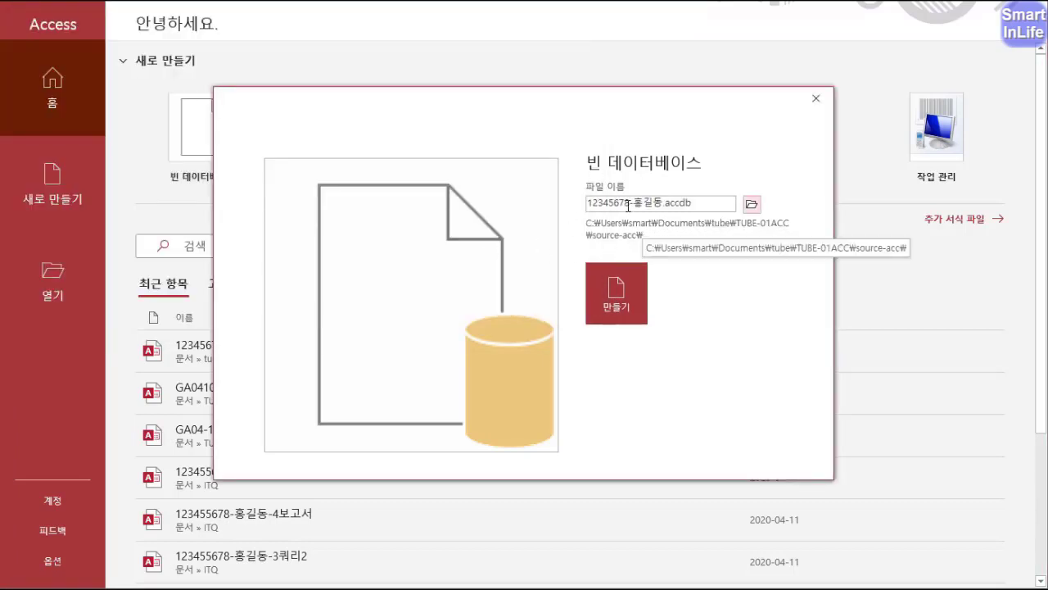
left_click(620, 305)
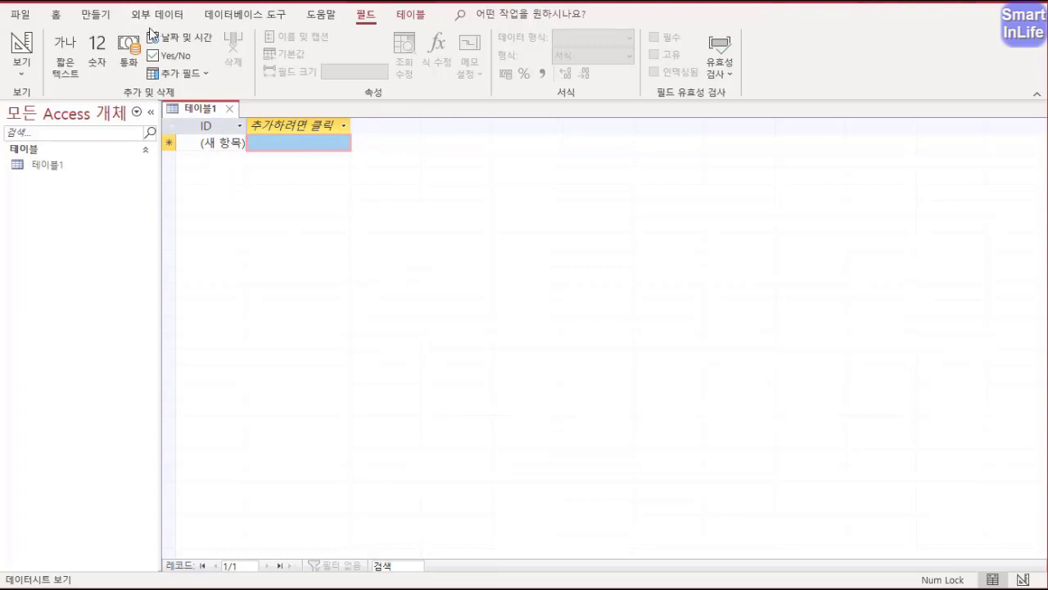
left_click(231, 109)
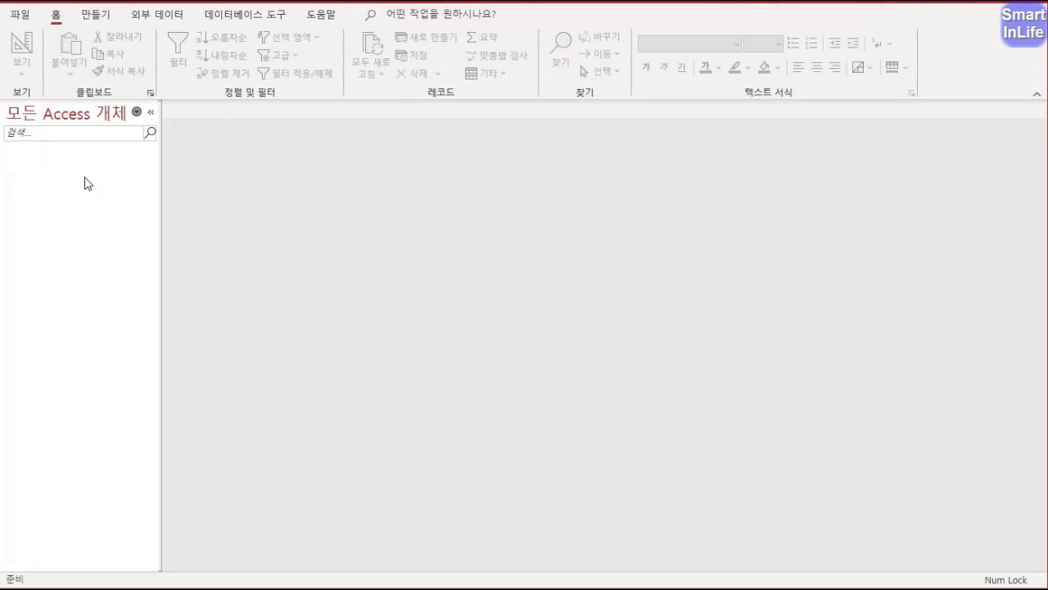
- Start an import of external data from an Excel file and choose 액세스_2021104 in the source-acc folder as the source
left_click(160, 23)
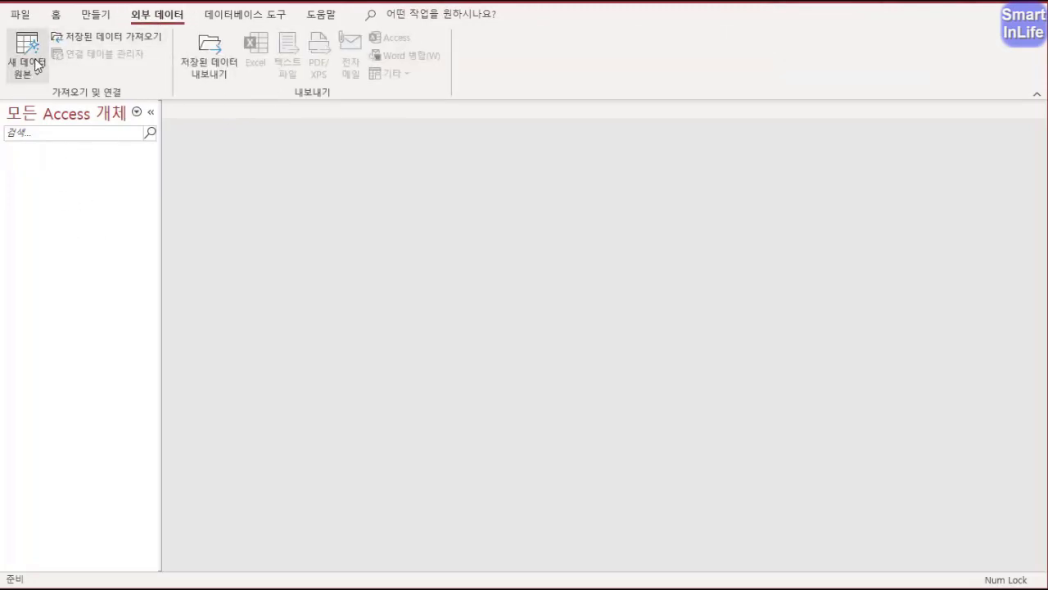
left_click(36, 65)
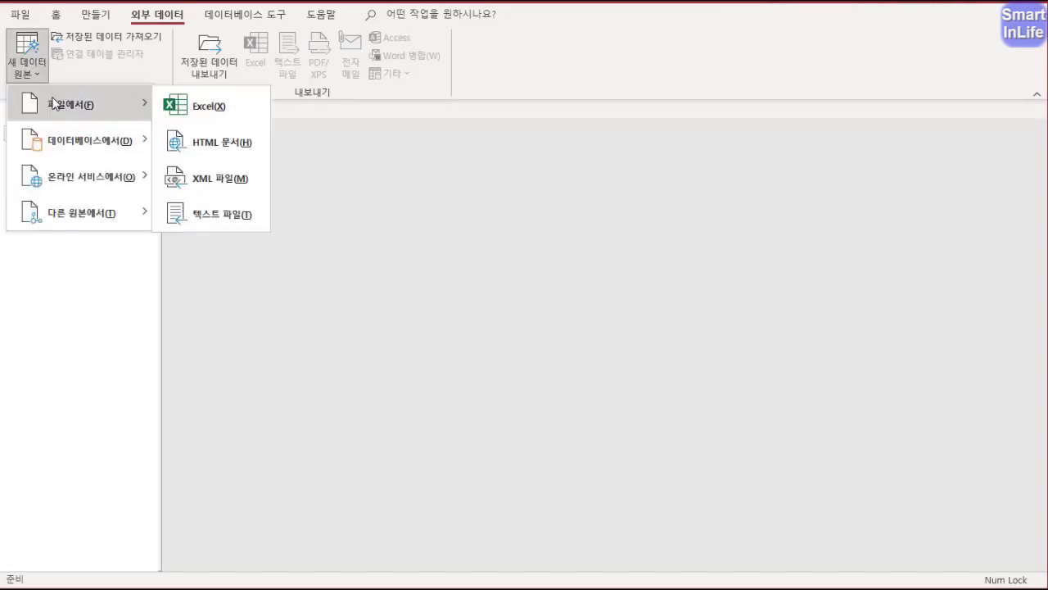
mouse_move(68, 214)
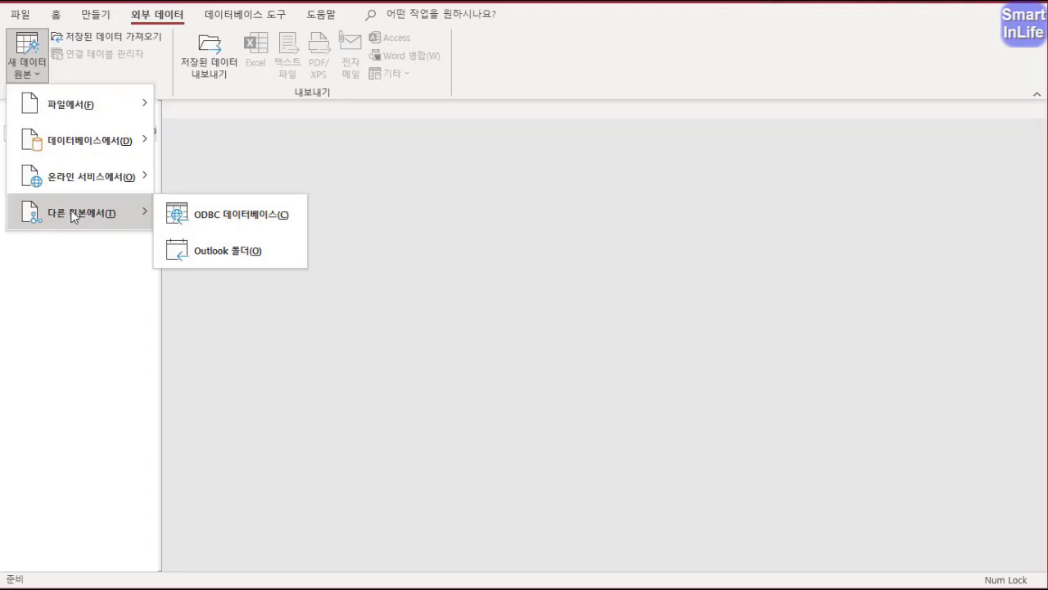
mouse_move(93, 121)
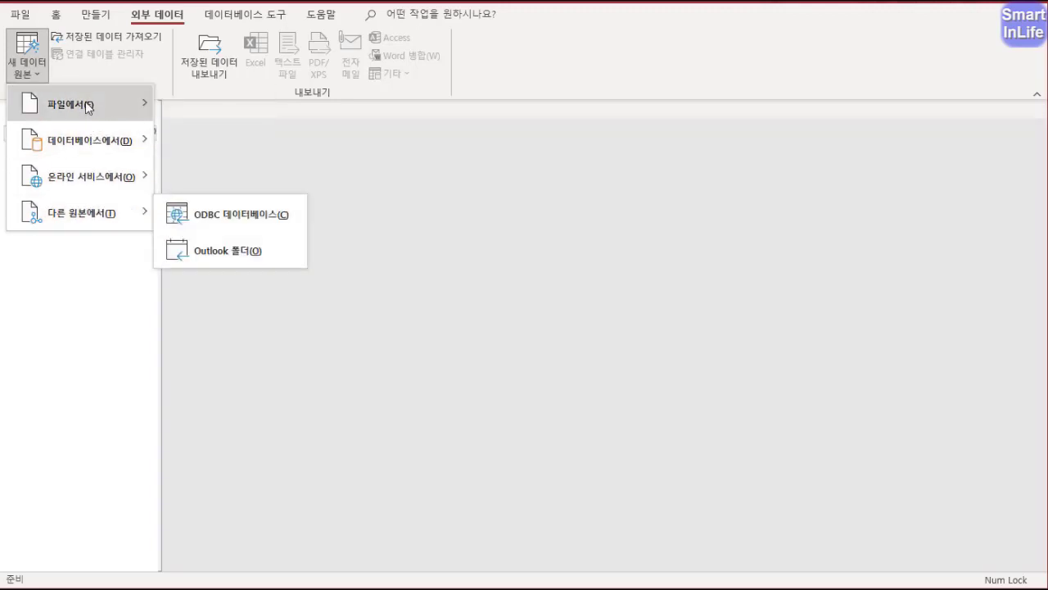
left_click(206, 99)
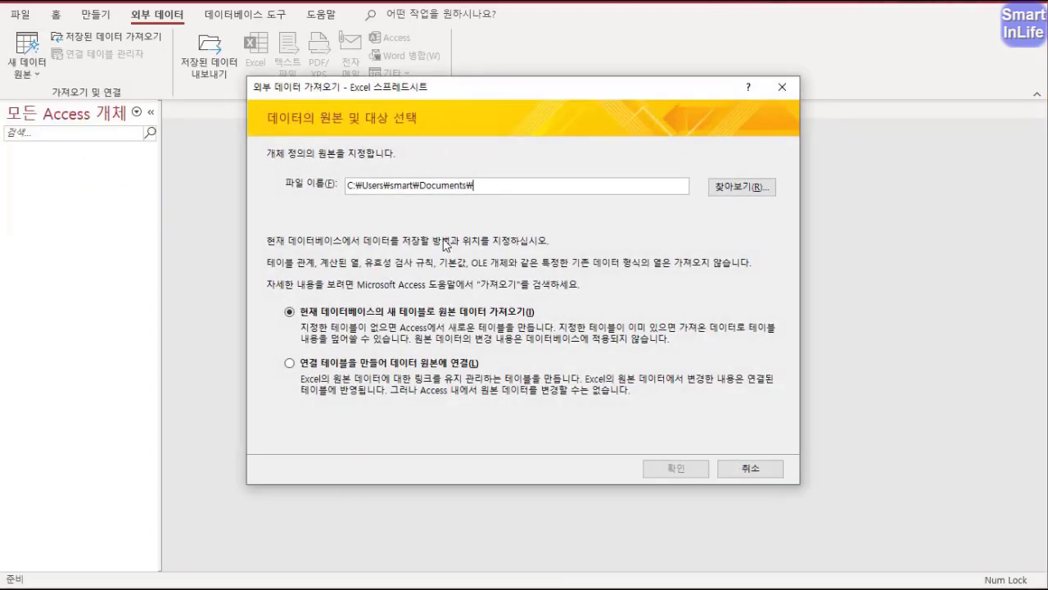
left_click(733, 195)
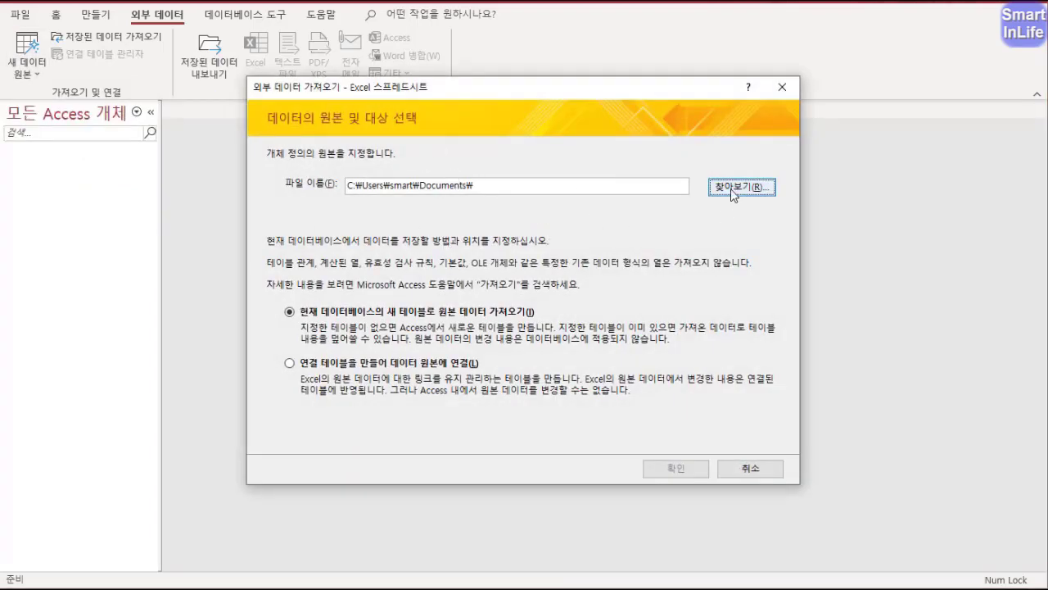
left_click(733, 194)
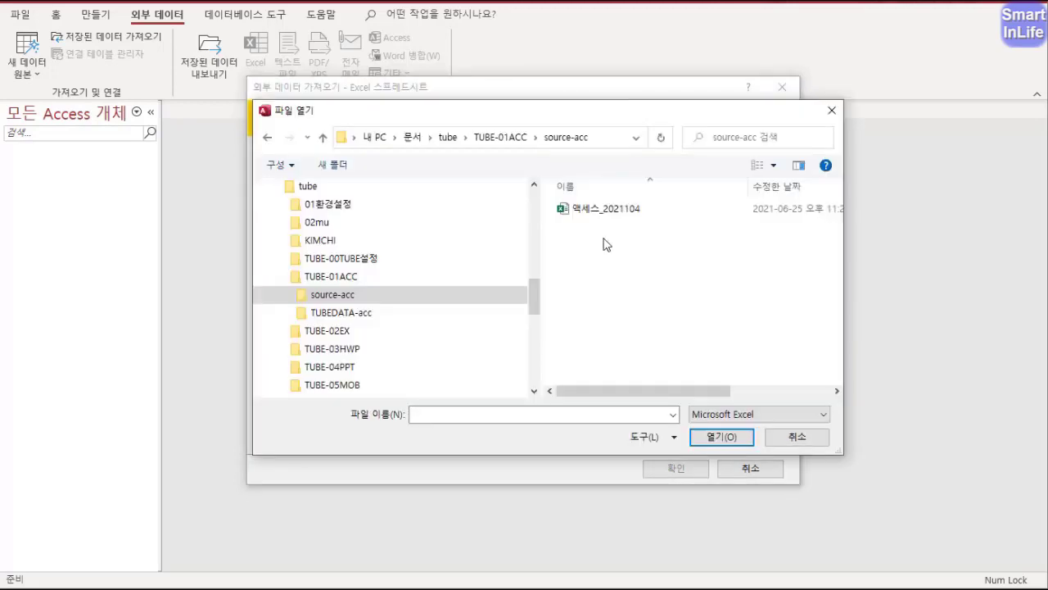
left_click(604, 210)
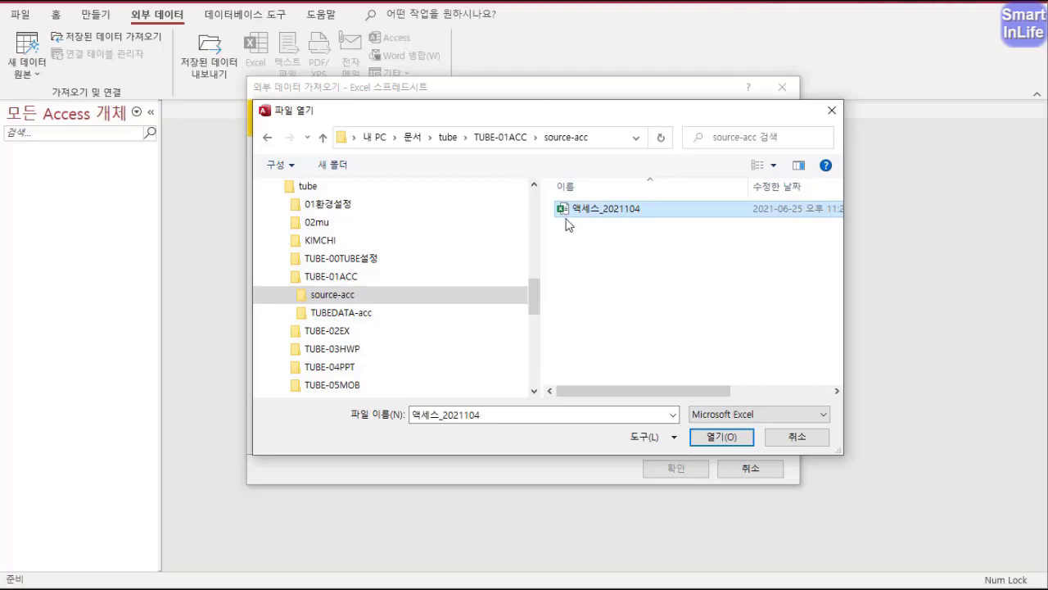
left_click(721, 438)
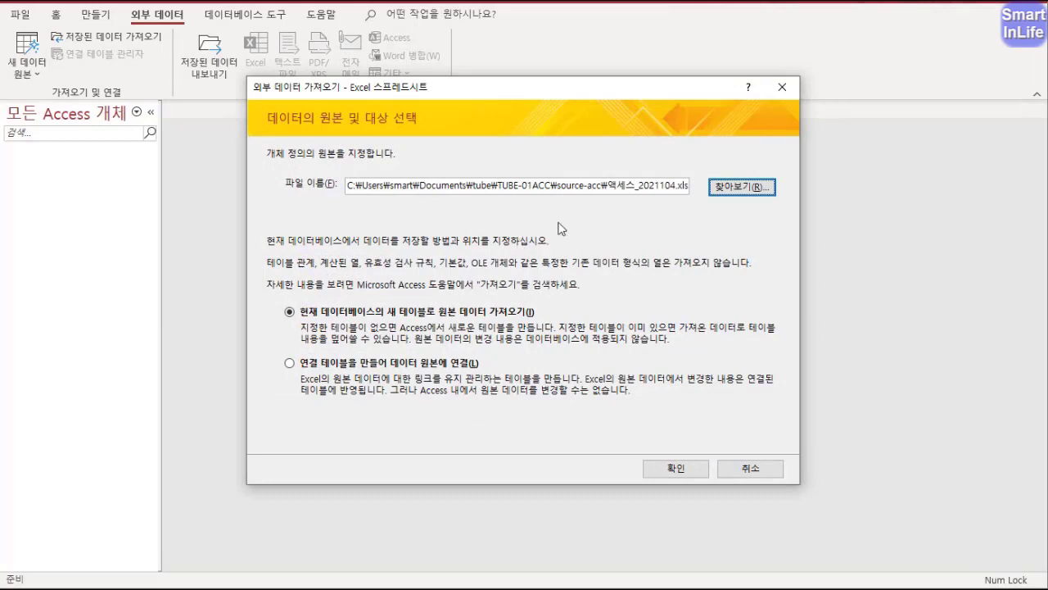
mouse_move(562, 211)
left_mouse_down()
mouse_move(544, 138)
mouse_move(562, 229)
left_mouse_up()
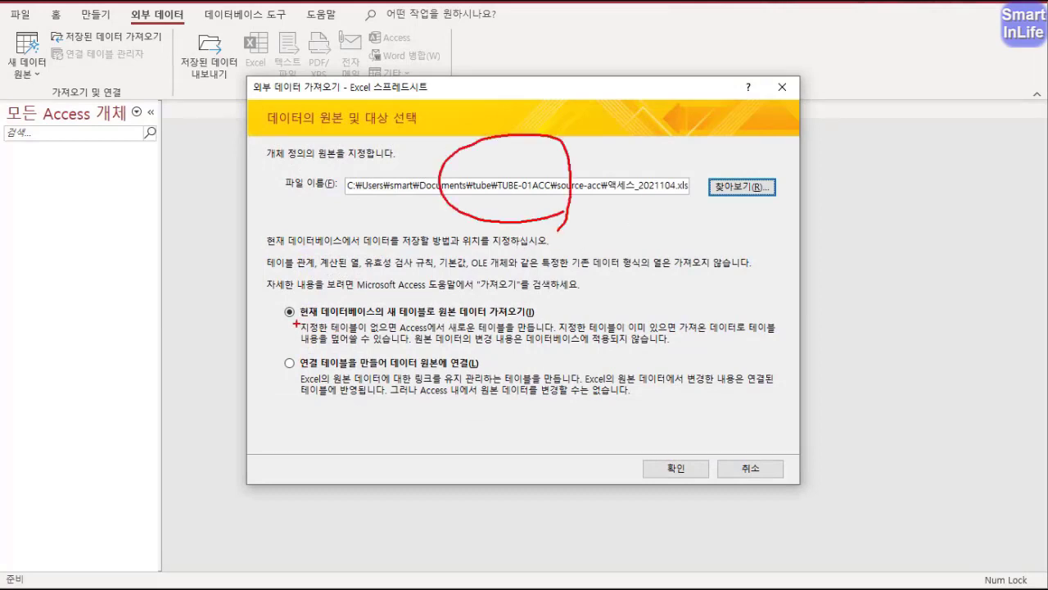
mouse_move(273, 316)
left_mouse_down()
mouse_move(263, 329)
mouse_move(274, 392)
left_mouse_up()
mouse_move(300, 325)
left_mouse_down()
mouse_move(394, 330)
mouse_move(386, 311)
mouse_move(433, 333)
left_mouse_up()
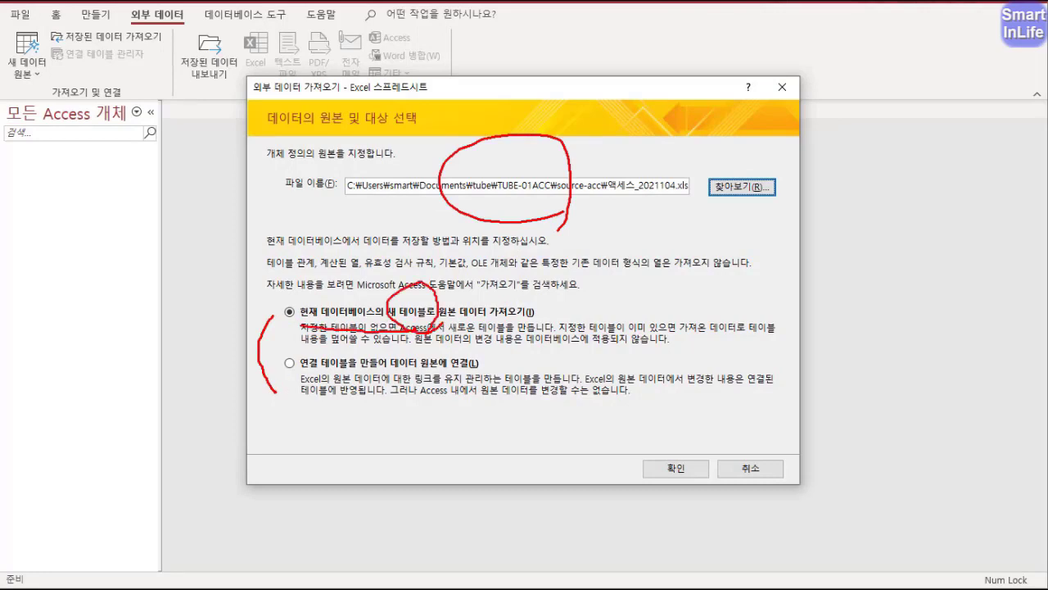
left_click_drag(318, 381, 412, 393)
mouse_move(439, 328)
left_mouse_down()
mouse_move(424, 289)
mouse_move(434, 332)
left_mouse_up()
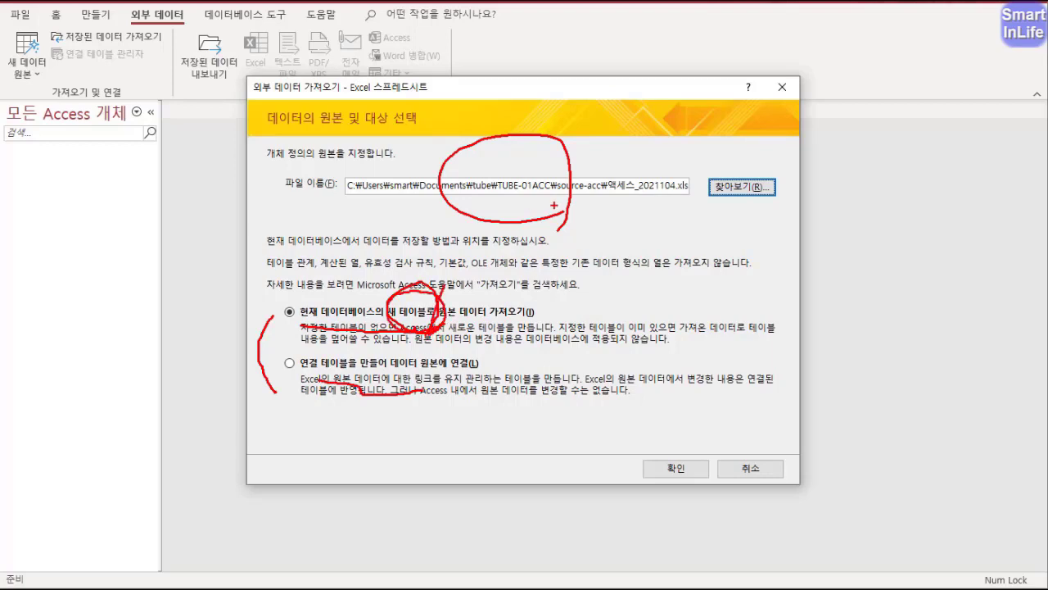
mouse_move(572, 172)
left_mouse_down()
mouse_move(577, 206)
mouse_move(465, 299)
left_mouse_up()
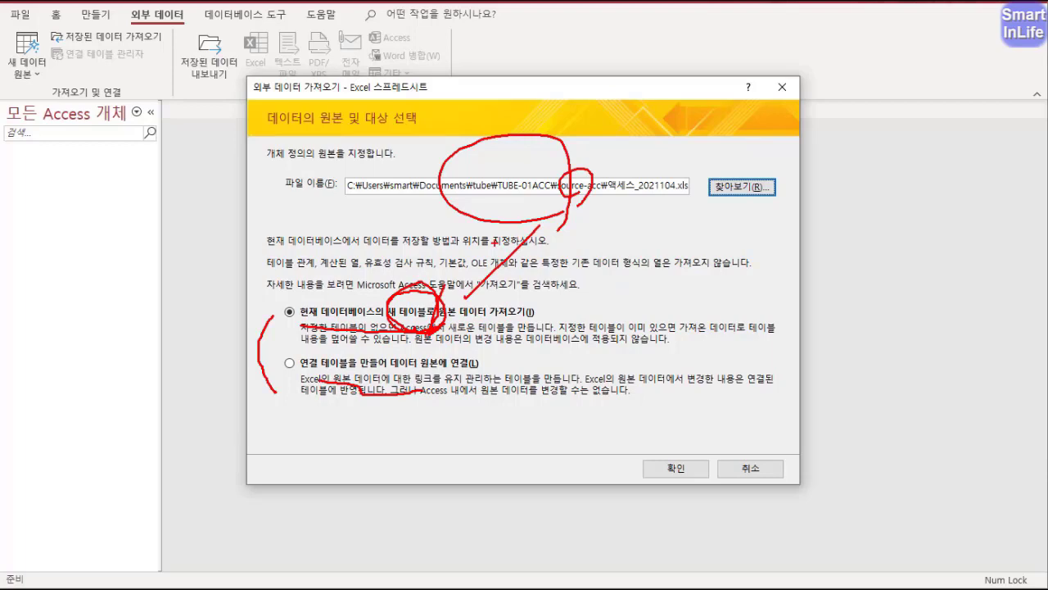
left_click_drag(494, 240, 532, 300)
left_click_drag(612, 213, 619, 215)
left_click_drag(467, 331, 442, 325)
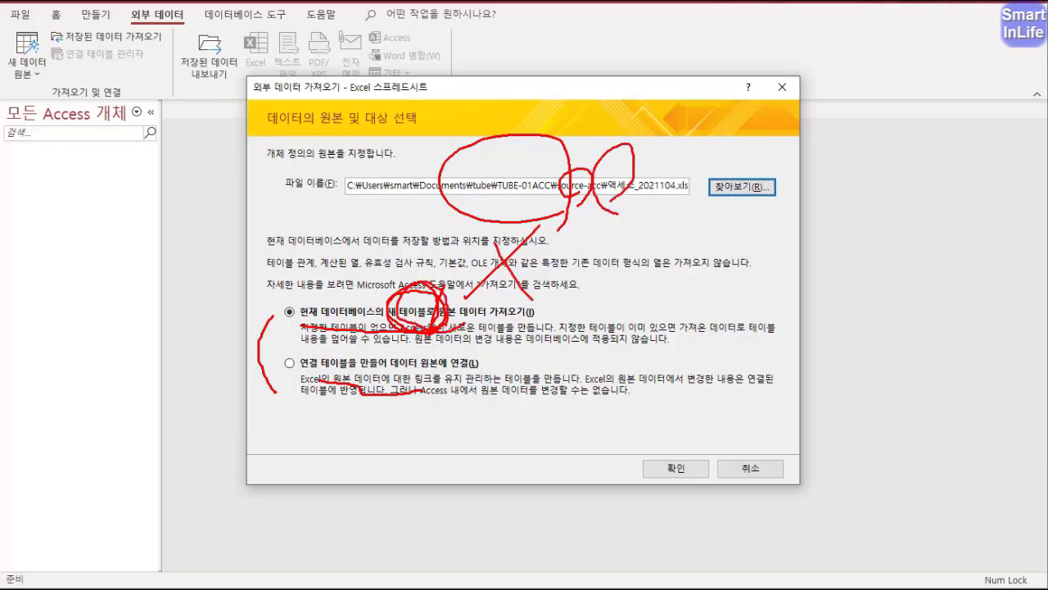
mouse_move(400, 406)
left_mouse_down()
mouse_move(403, 354)
mouse_move(397, 404)
left_mouse_up()
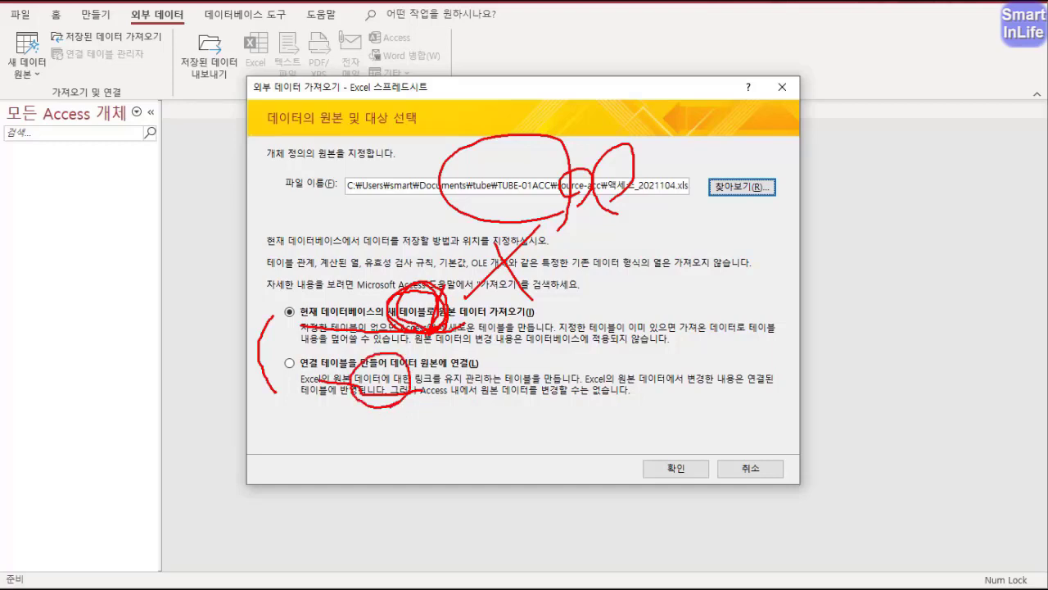
mouse_move(591, 212)
left_mouse_down()
mouse_move(647, 154)
mouse_move(629, 202)
left_mouse_up()
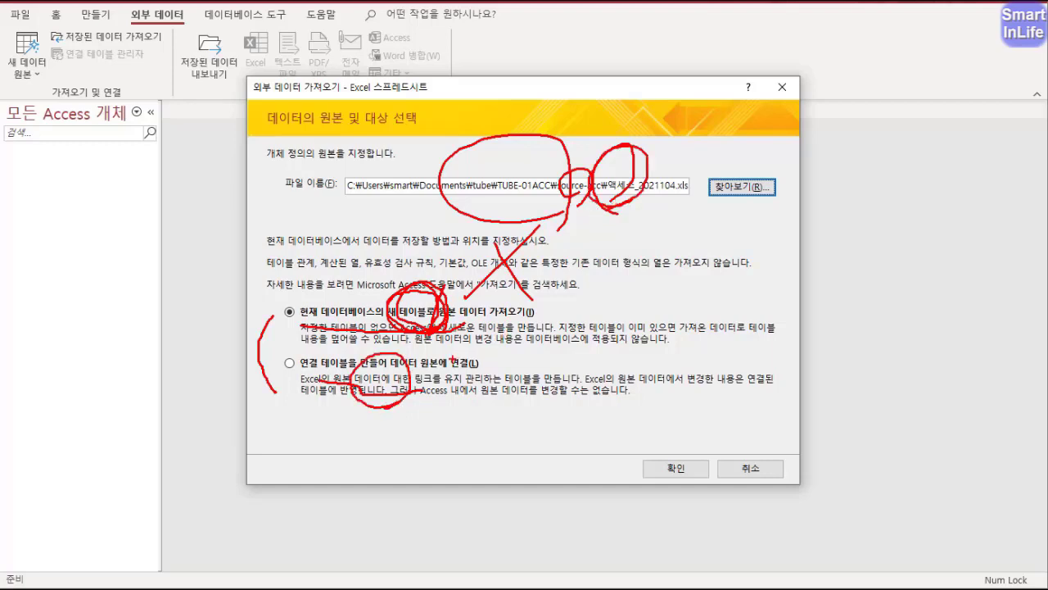
mouse_move(409, 387)
left_mouse_down()
mouse_move(364, 399)
mouse_move(400, 385)
left_mouse_up()
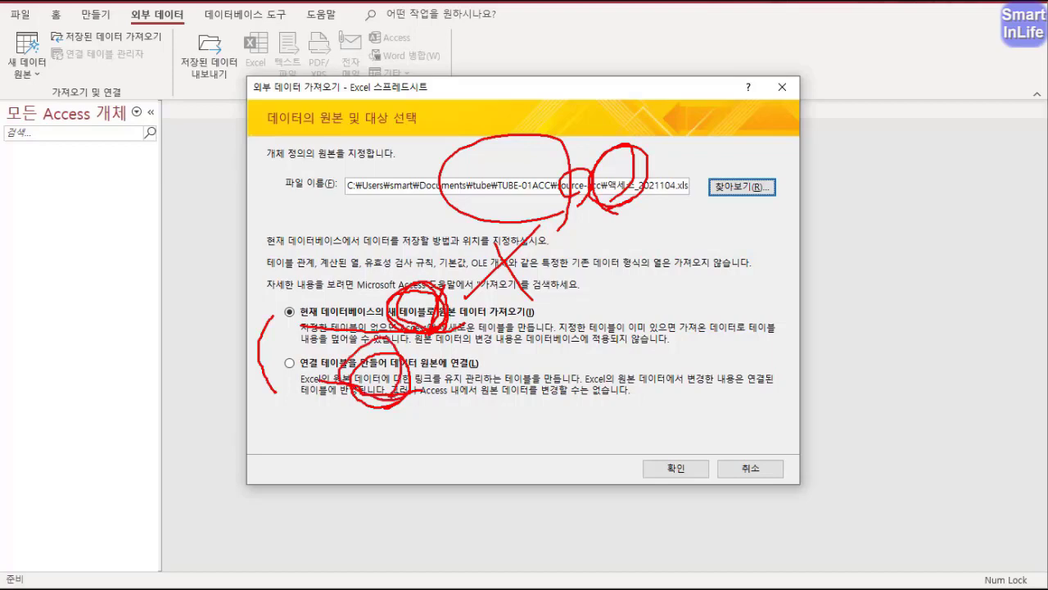
key("Escape")
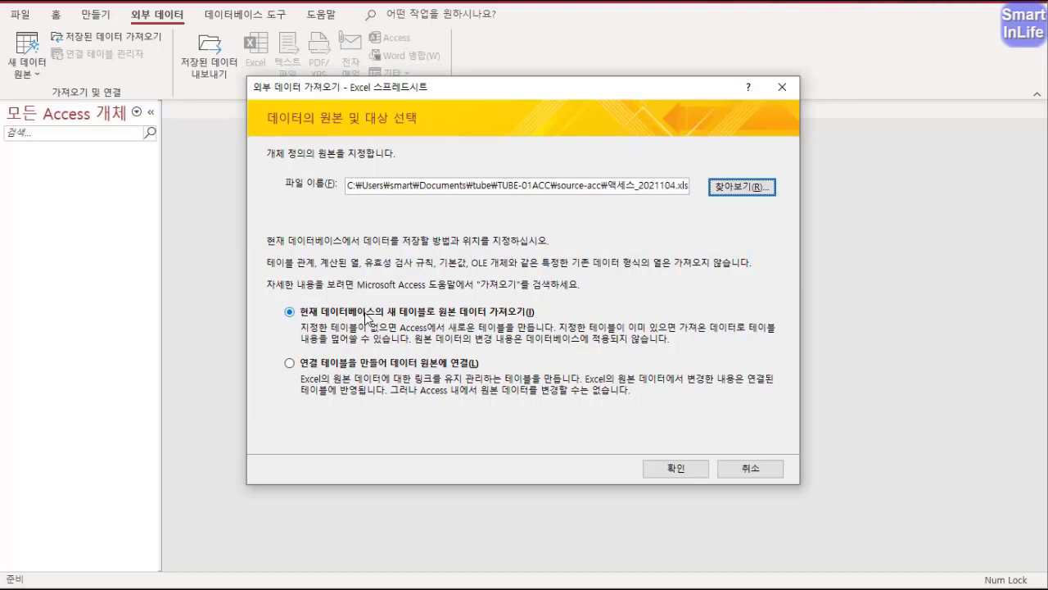
- Import the source data into a new table in the current database, using the B유형 worksheet
left_click(366, 314)
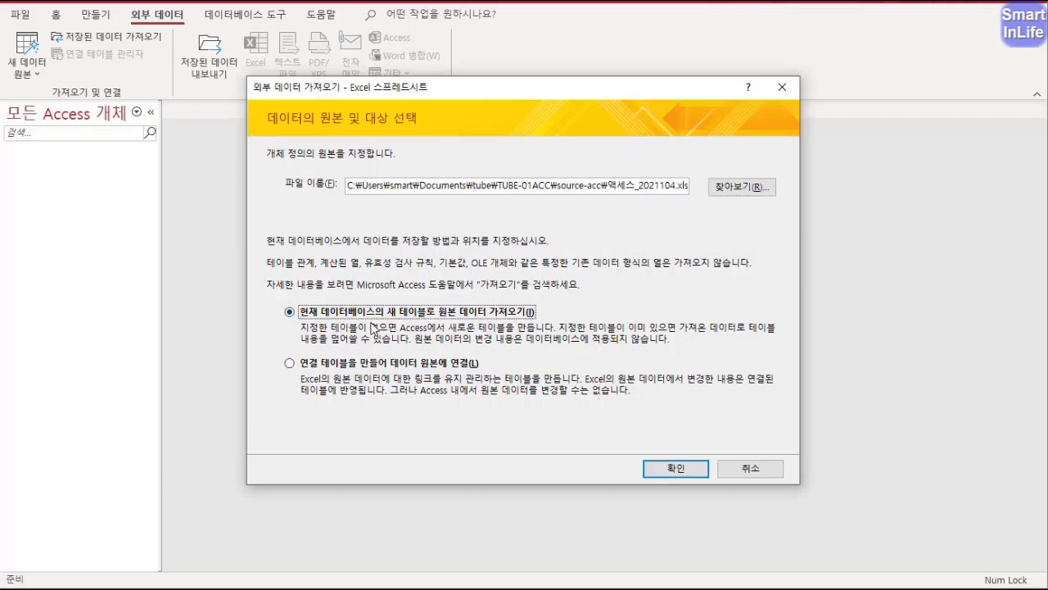
left_click(673, 468)
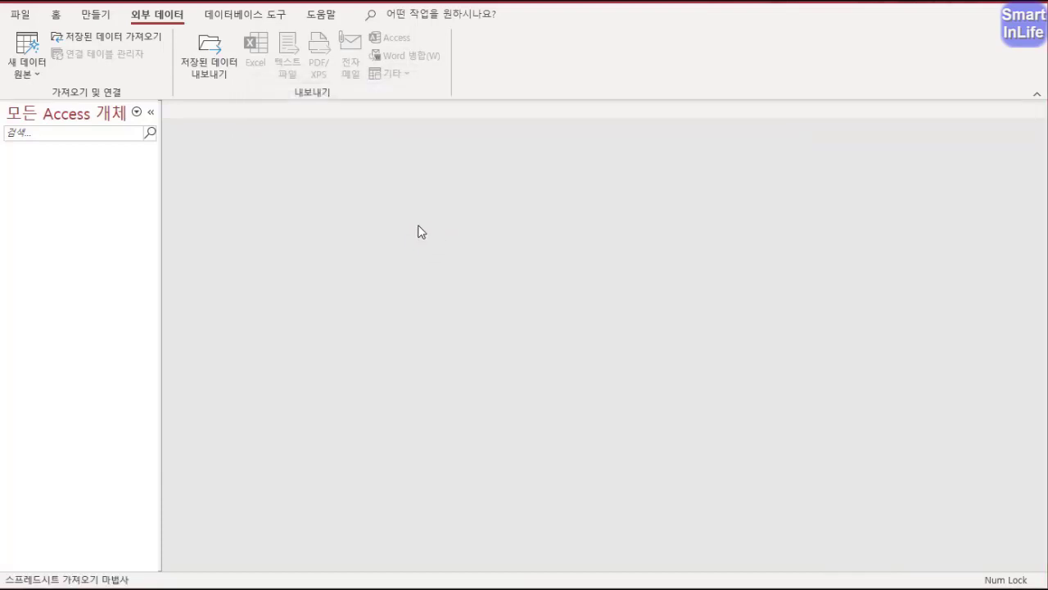
left_click_drag(466, 80, 380, 103)
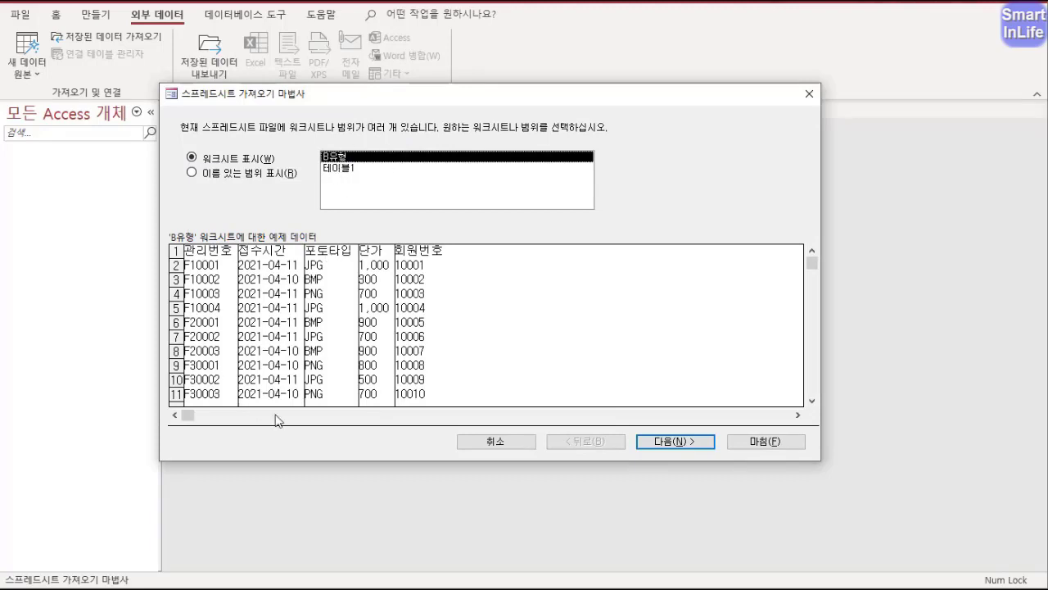
left_click(672, 443)
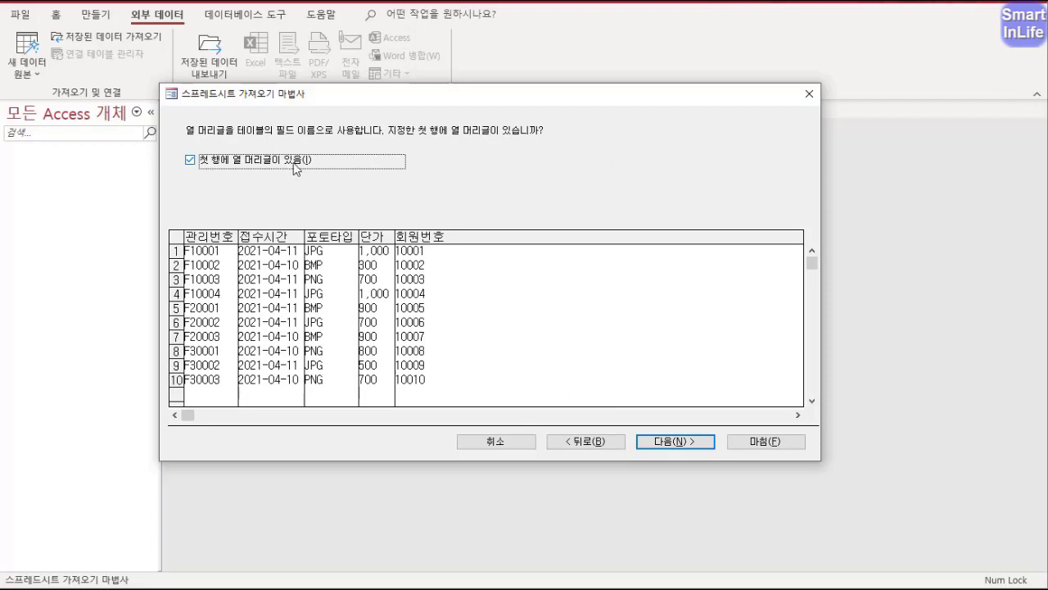
key("ctrl+2")
mouse_move(184, 244)
left_mouse_down()
mouse_move(454, 232)
mouse_move(303, 215)
mouse_move(186, 226)
mouse_move(214, 261)
mouse_move(206, 246)
mouse_move(226, 257)
left_mouse_up()
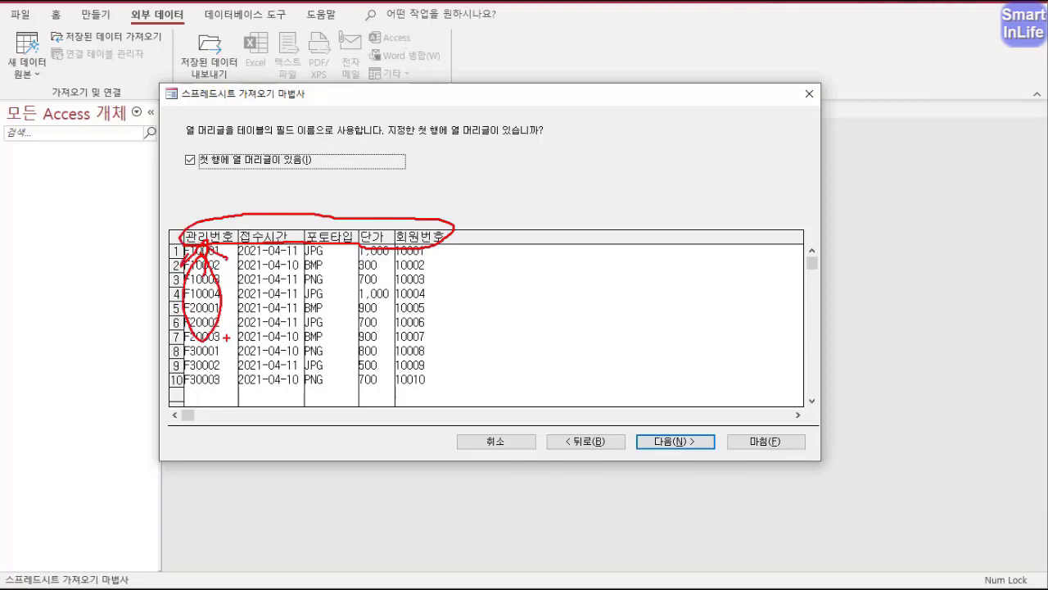
key("Escape")
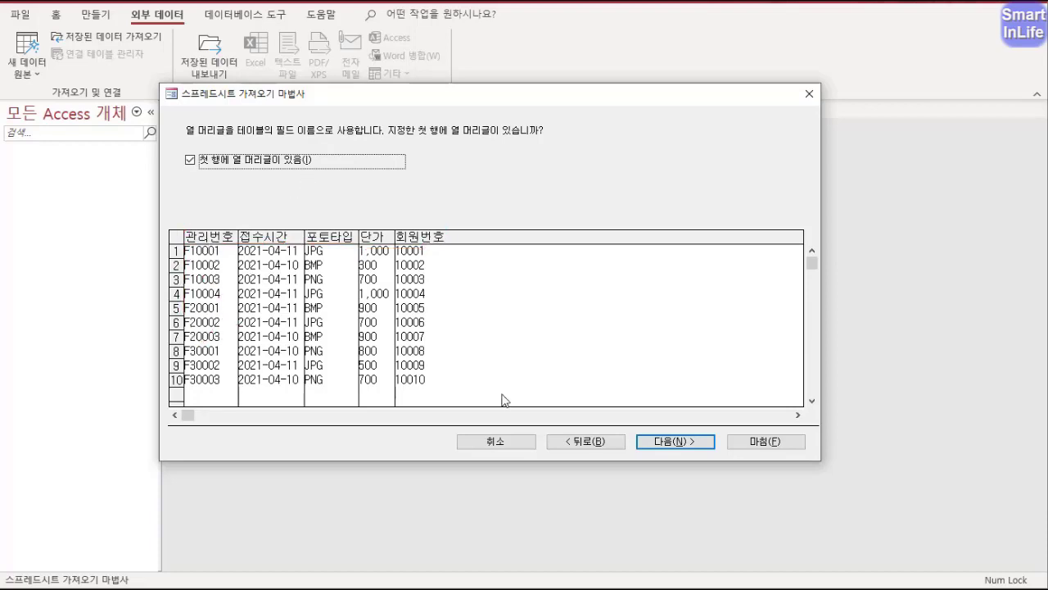
- Use the first row as column headings and review the import field options of the 접수시간, 포토타입, 단가 and 회원번호 columns
left_click(682, 443)
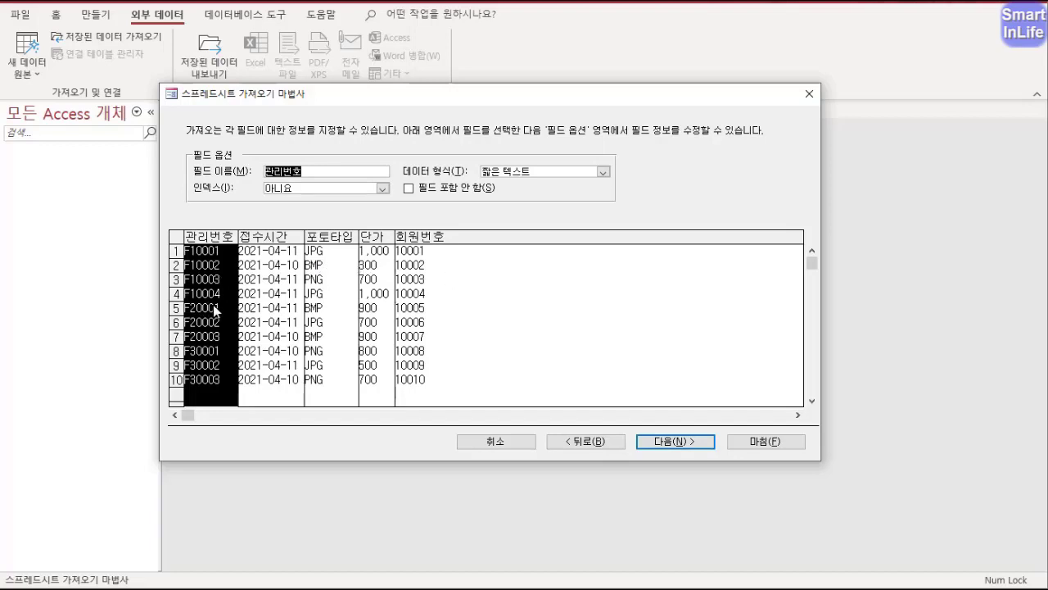
left_click(280, 292)
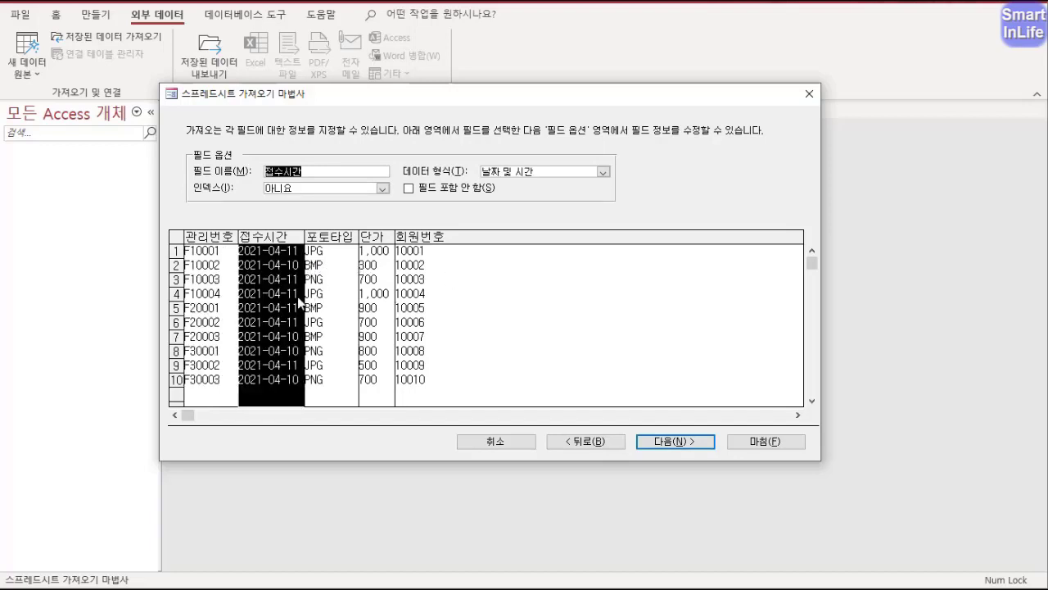
left_click(330, 284)
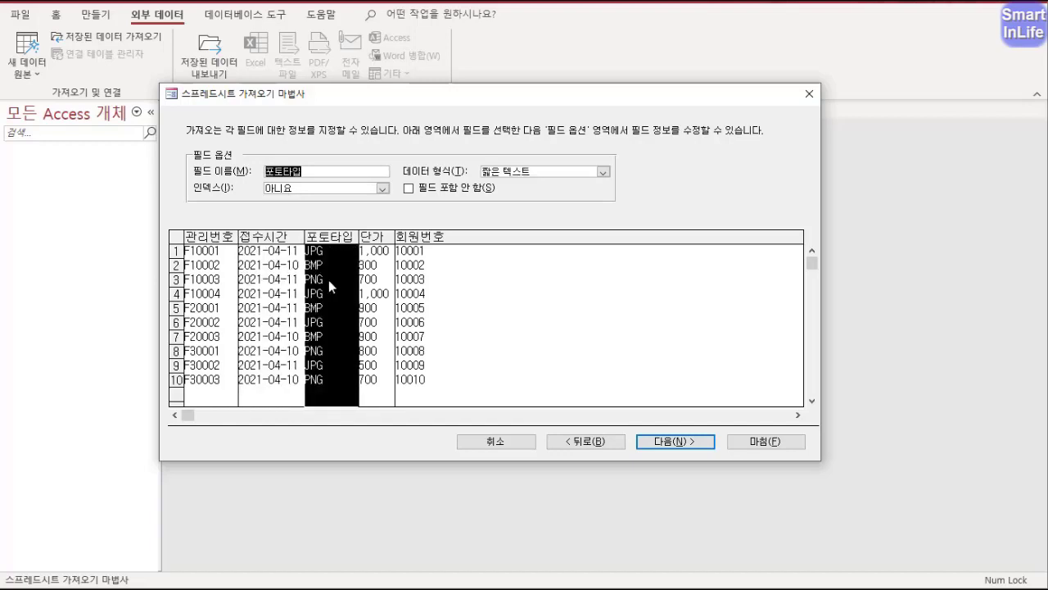
left_click(382, 271)
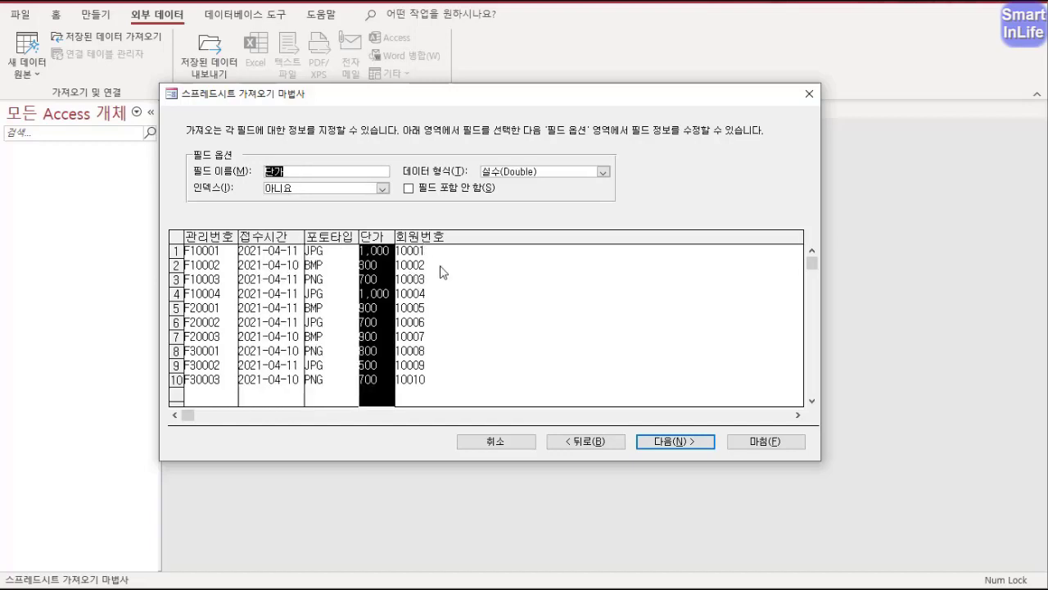
left_click(420, 282)
left_click(374, 281)
left_click(668, 443)
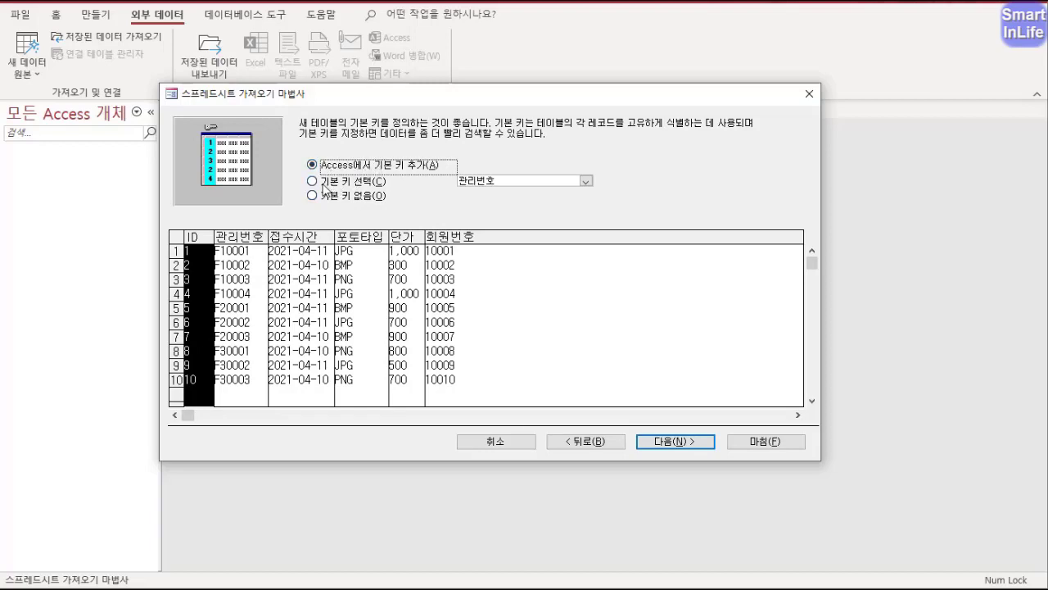
- Choose the 관리번호 field as the primary key of the imported table
left_click(335, 185)
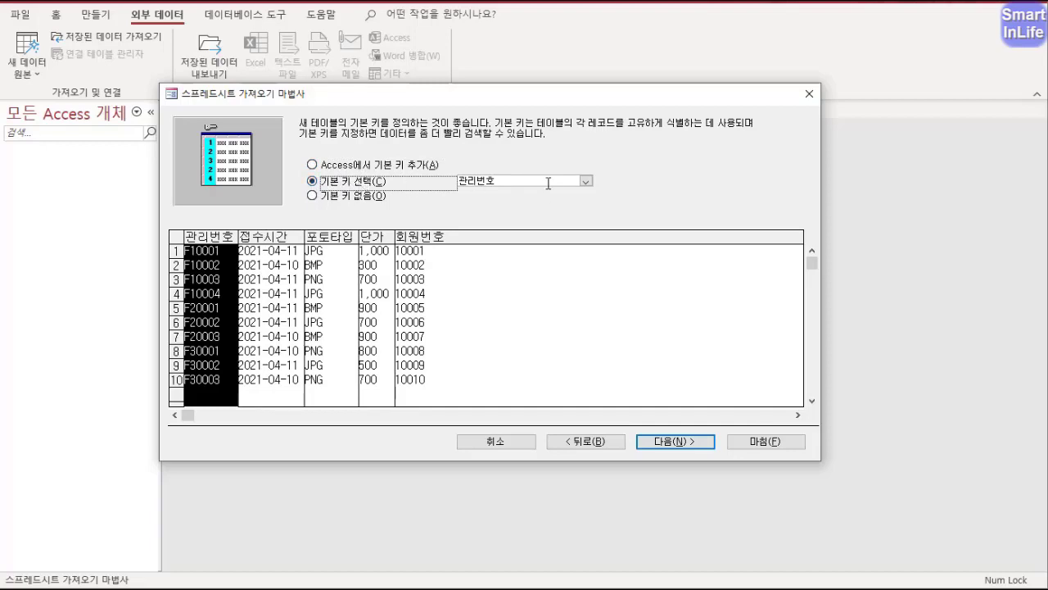
left_click(585, 181)
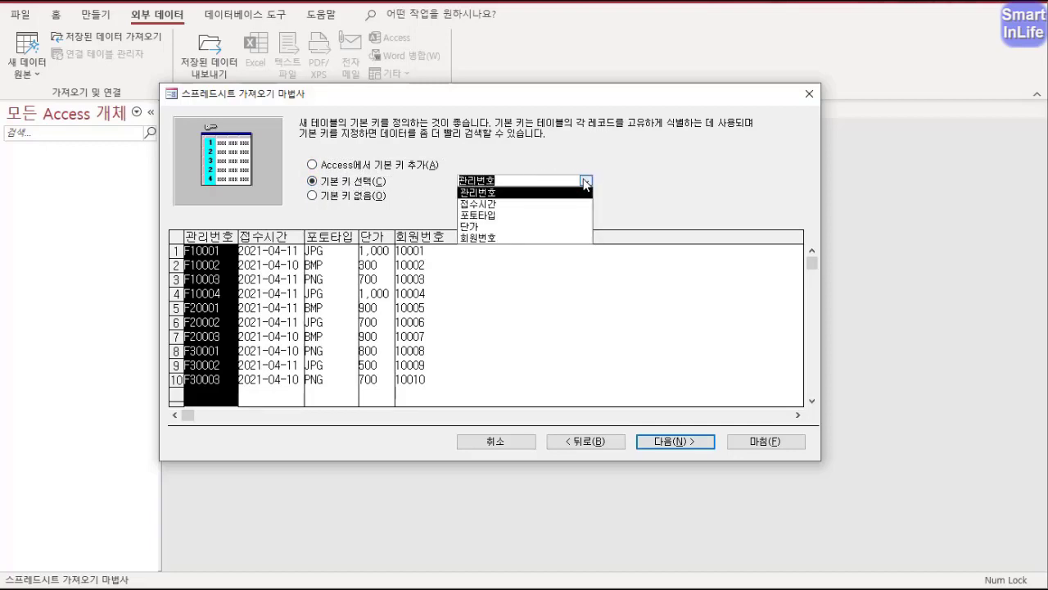
left_click(586, 182)
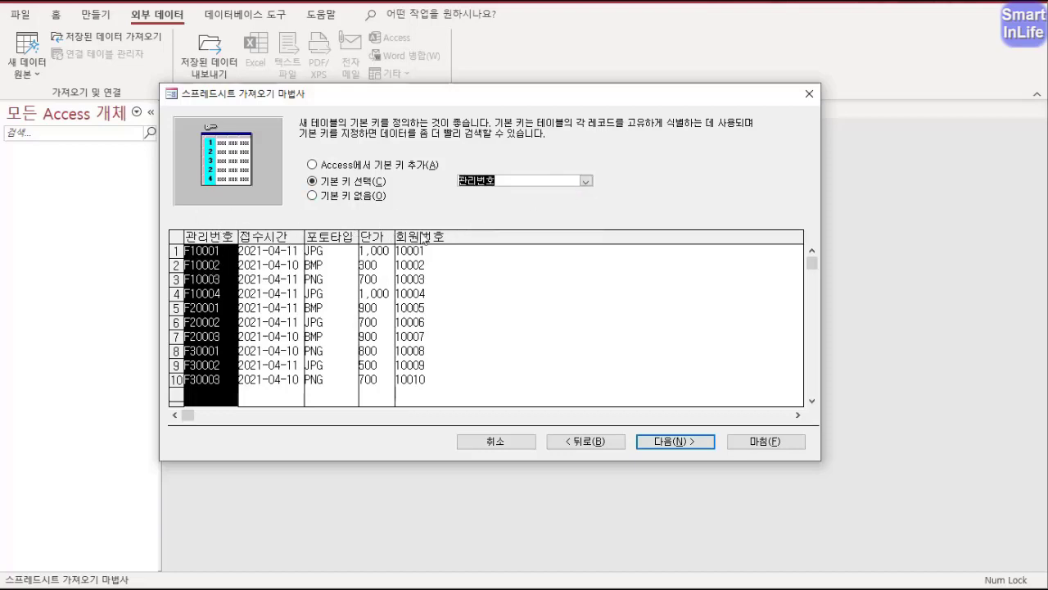
left_click(655, 442)
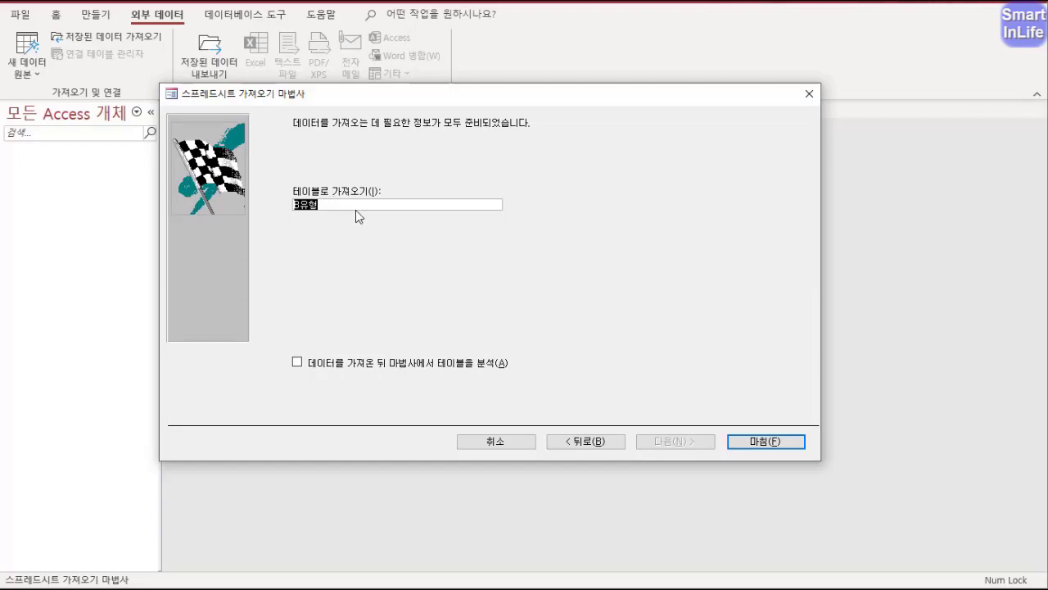
- Name the imported table 포토인화서비스관리 and finish the import without saving the import steps
key("BackSpace")
type("포토앨")
type("화서비스관리")
left_click(766, 441)
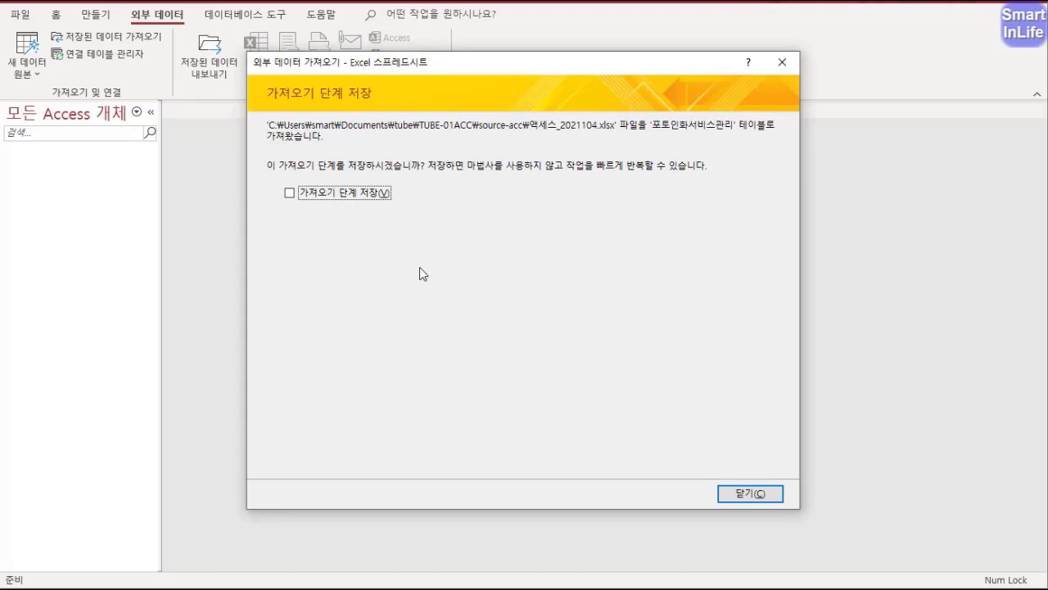
left_click(728, 492)
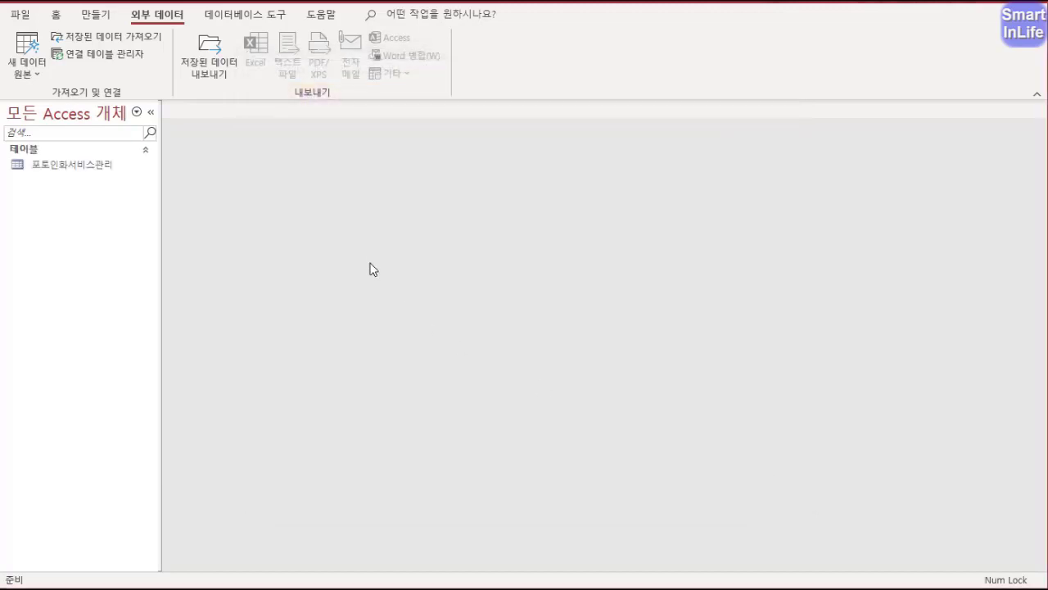
- Open the 포토인화서비스관리 table in Design view
left_click(36, 165)
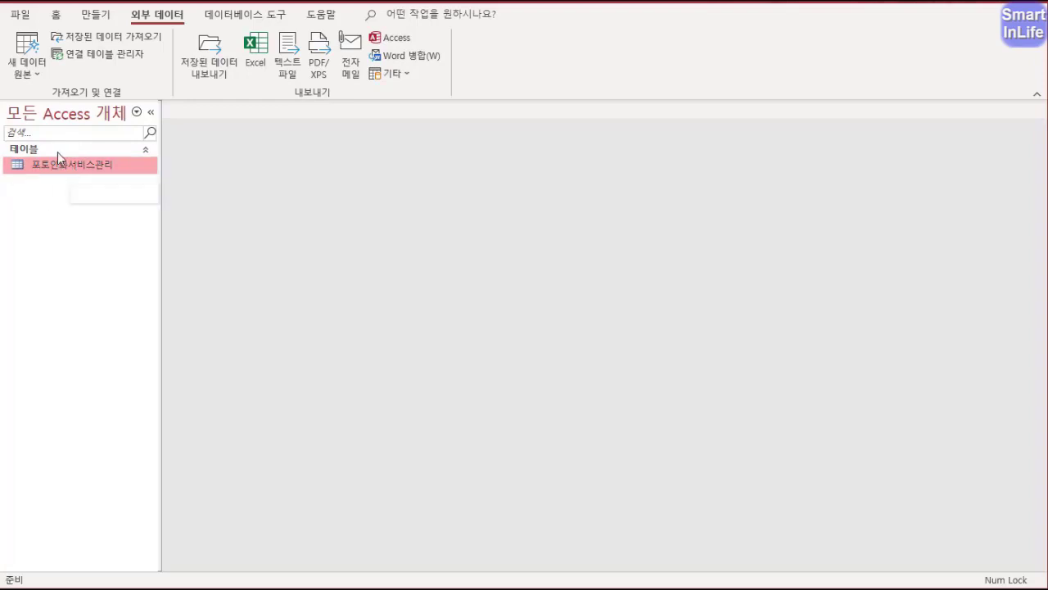
right_click(57, 165)
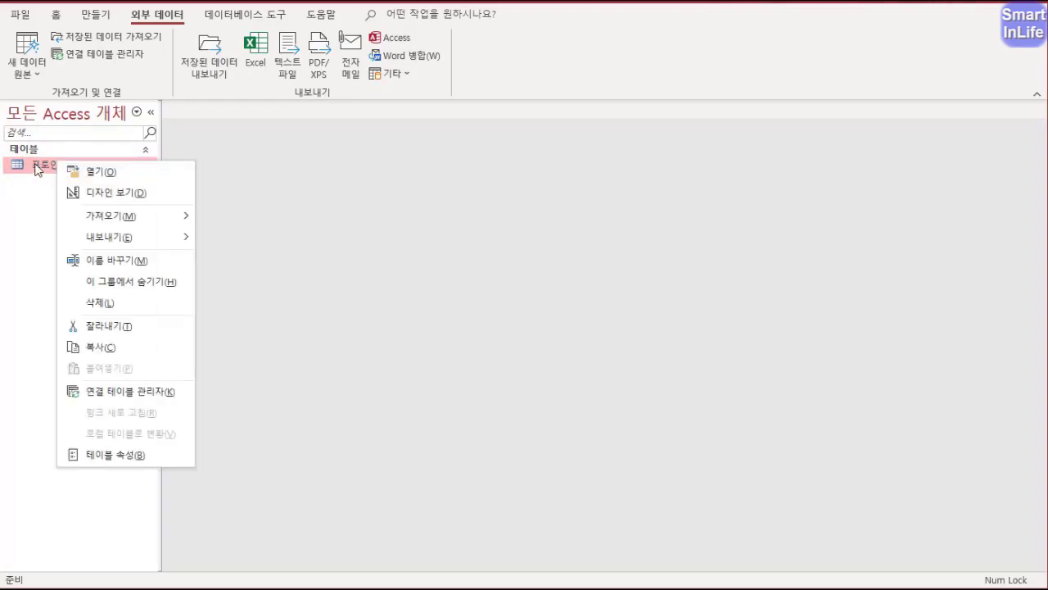
left_click(121, 192)
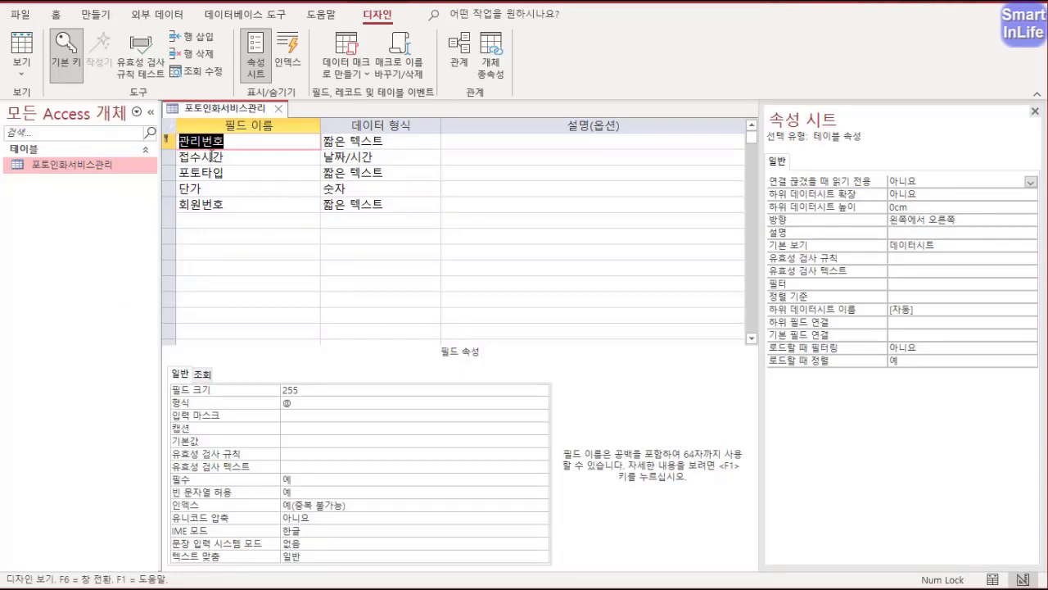
mouse_move(185, 147)
left_mouse_down()
mouse_move(151, 130)
mouse_move(175, 158)
left_mouse_up()
left_click_drag(72, 78, 67, 91)
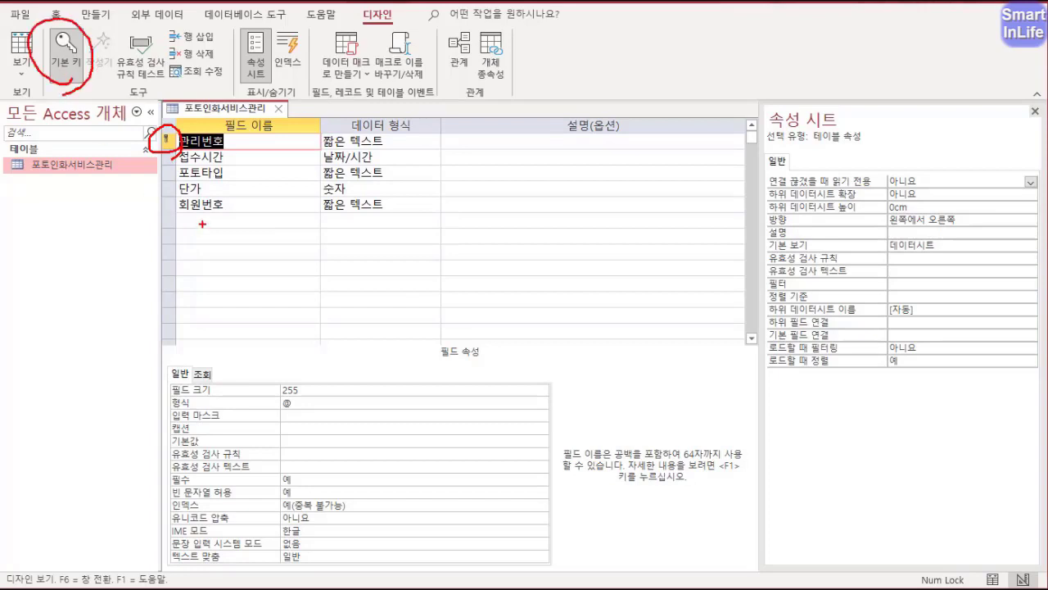
mouse_move(218, 152)
left_mouse_down()
mouse_move(195, 157)
mouse_move(220, 162)
left_mouse_up()
key("Escape")
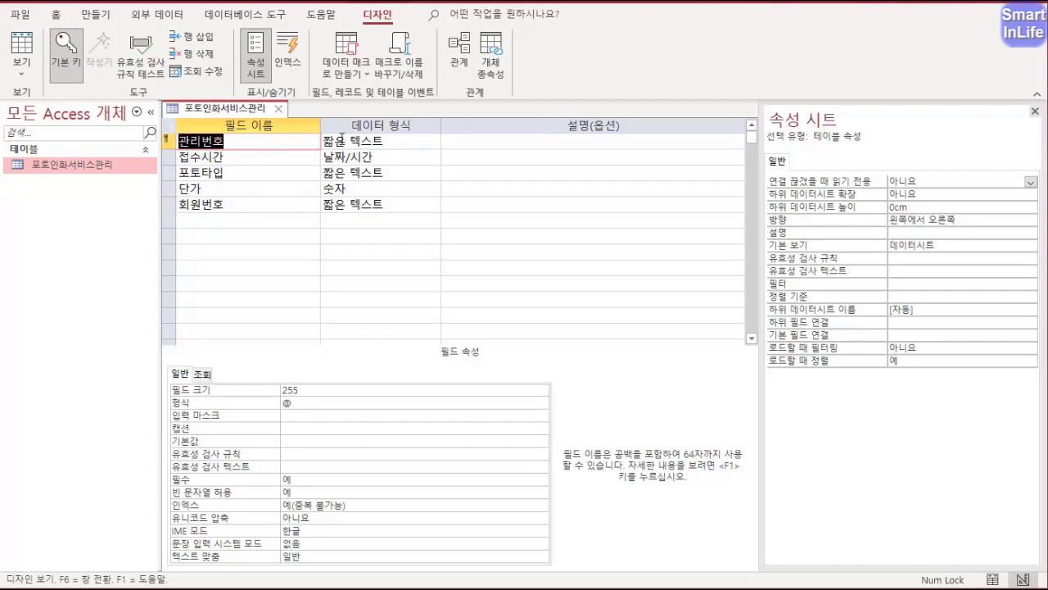
left_click(245, 159)
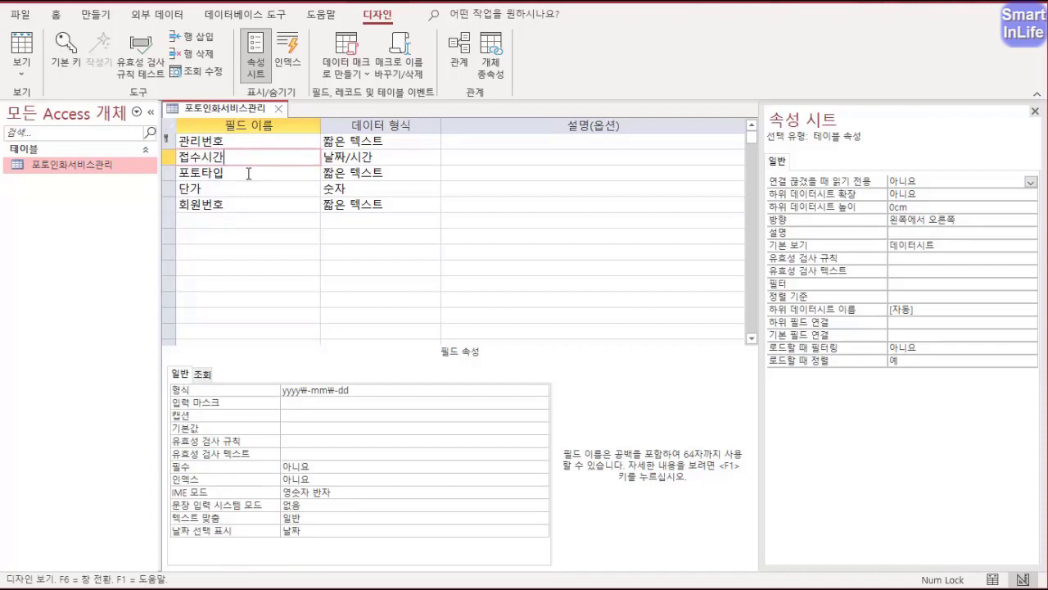
left_click(248, 174)
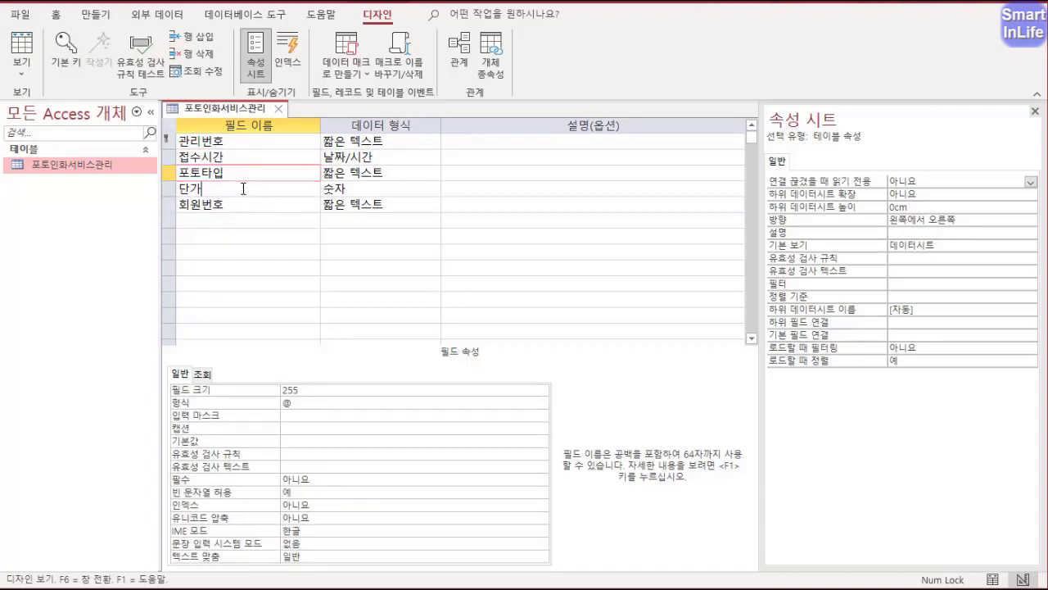
left_click(244, 191)
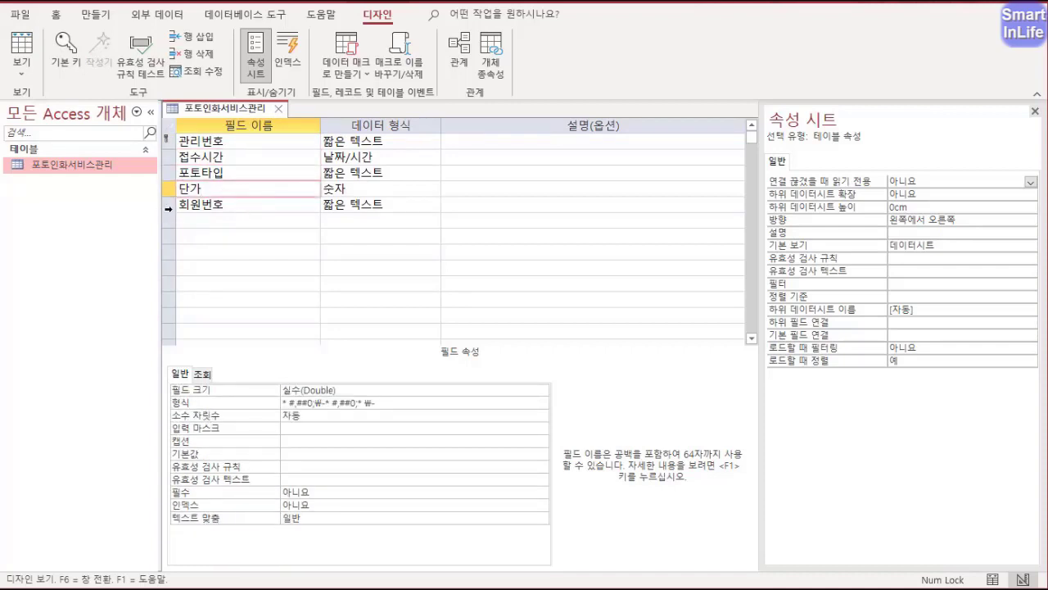
- Insert a new field named 수량 between the 단가 and 회원번호 fields
left_click(169, 205)
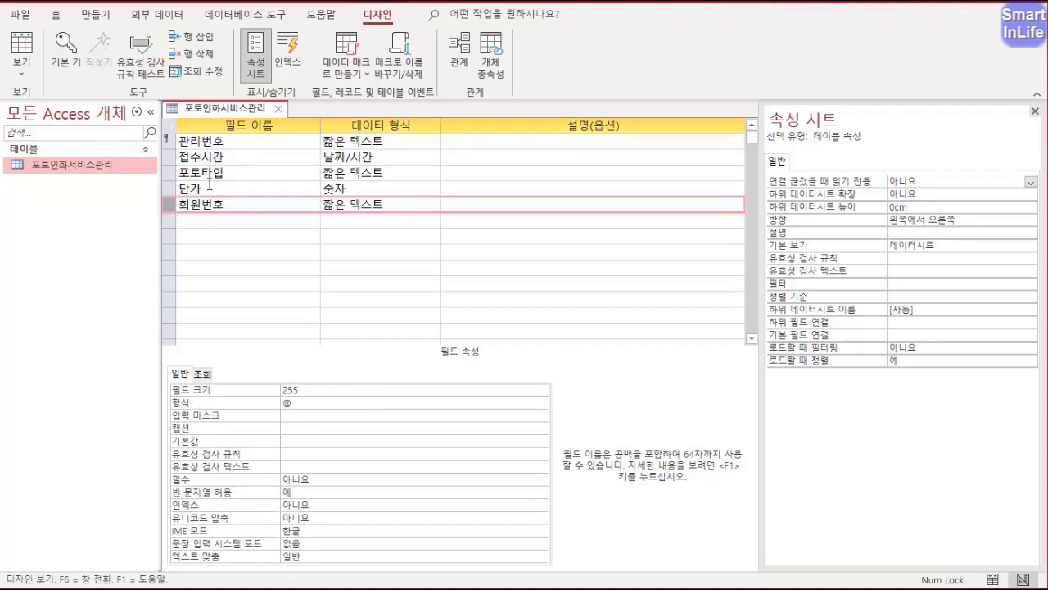
left_click(197, 37)
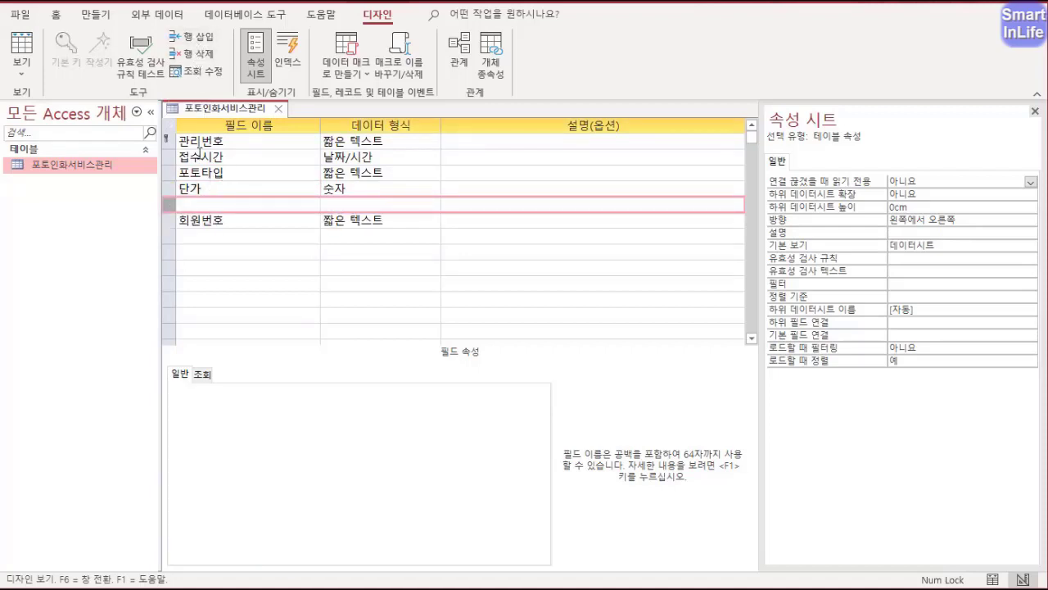
left_click(200, 203)
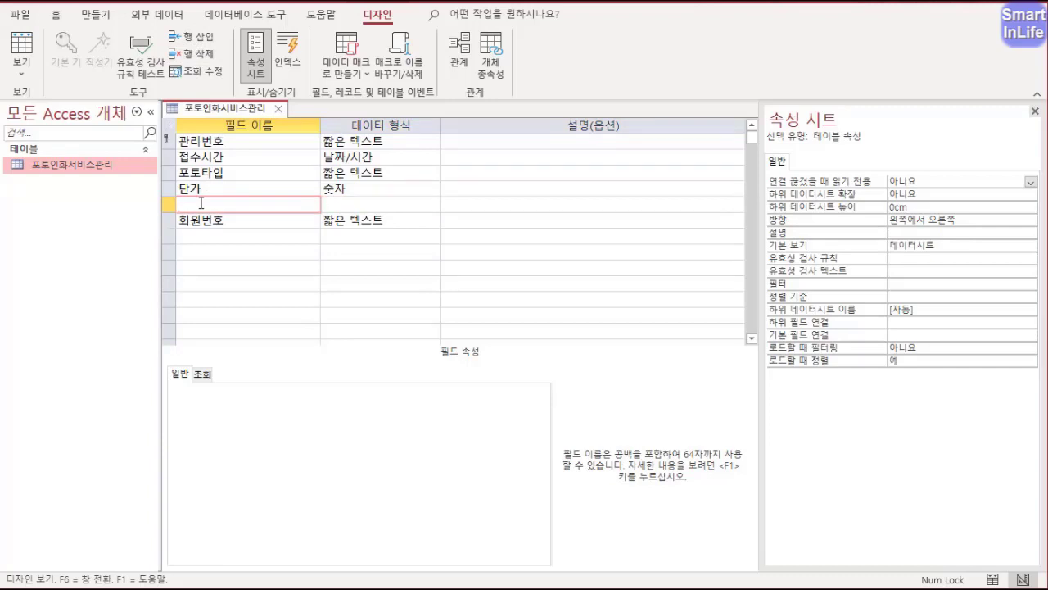
type("수량")
key("Return")
- Set the field size of the 관리번호 field to 6
left_click(362, 143)
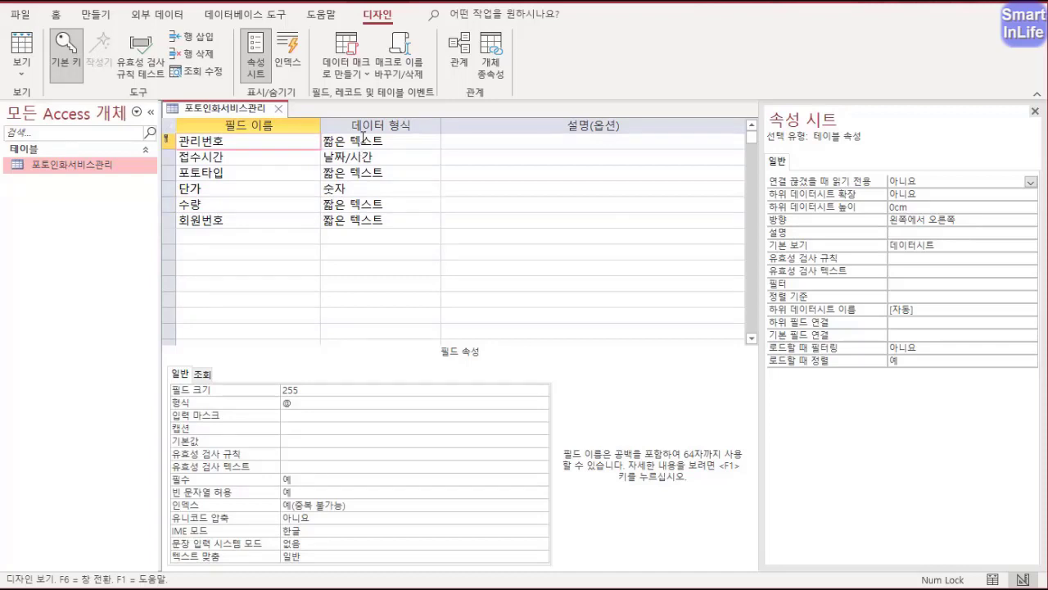
left_click(363, 139)
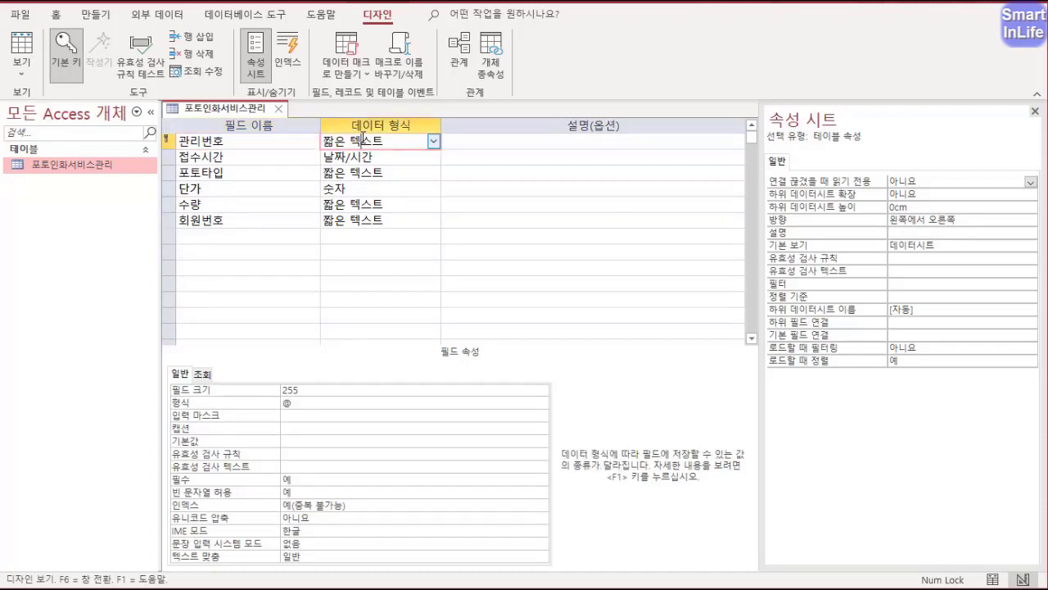
left_click(321, 392)
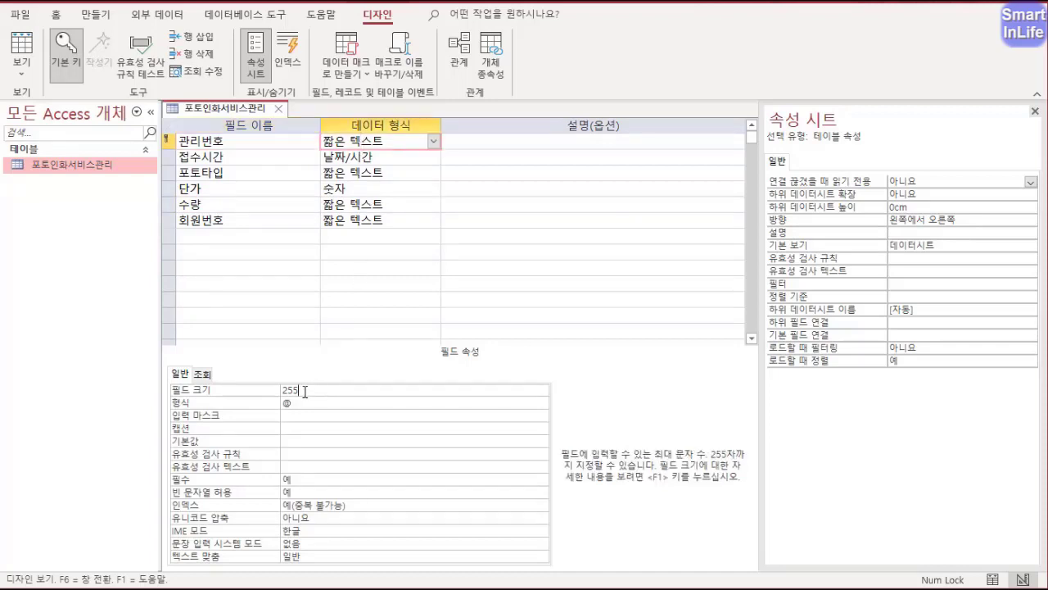
left_click_drag(304, 392, 273, 391)
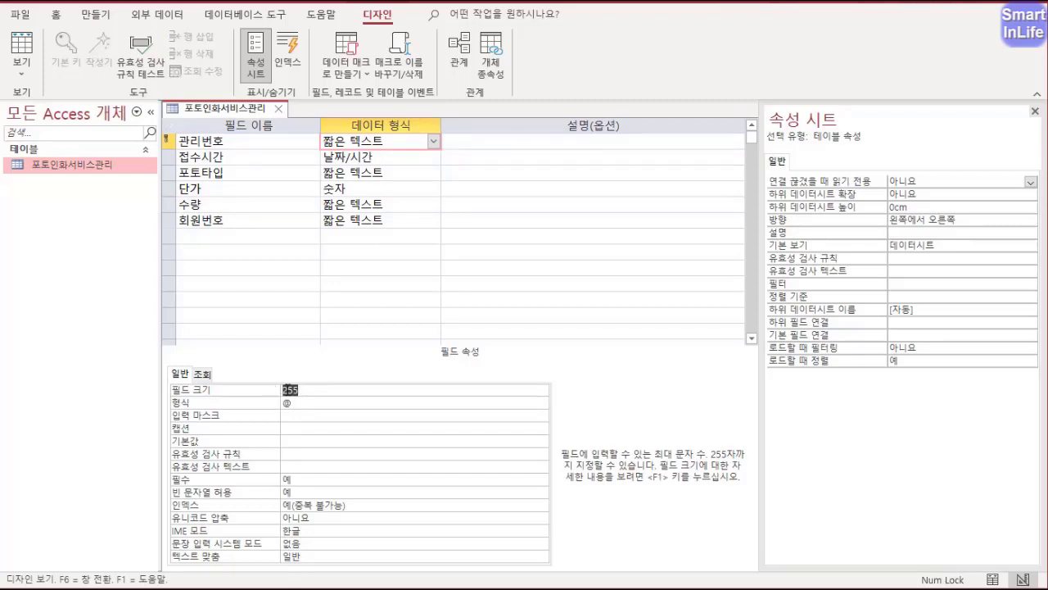
type("6")
- Set the format of the 접수시간 date/time field to 기본 날짜
left_click(213, 157)
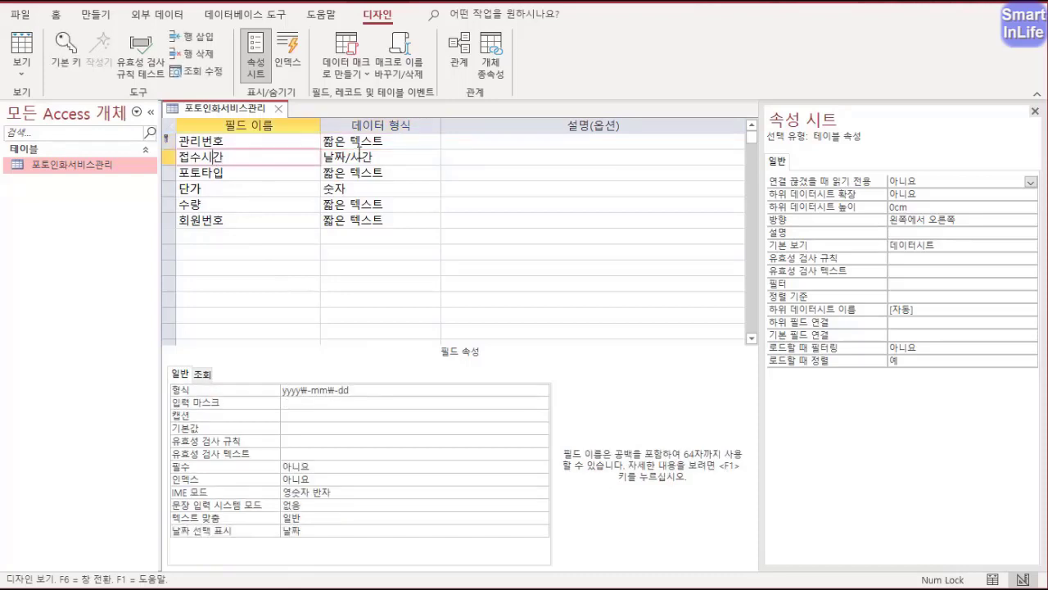
left_click(339, 391)
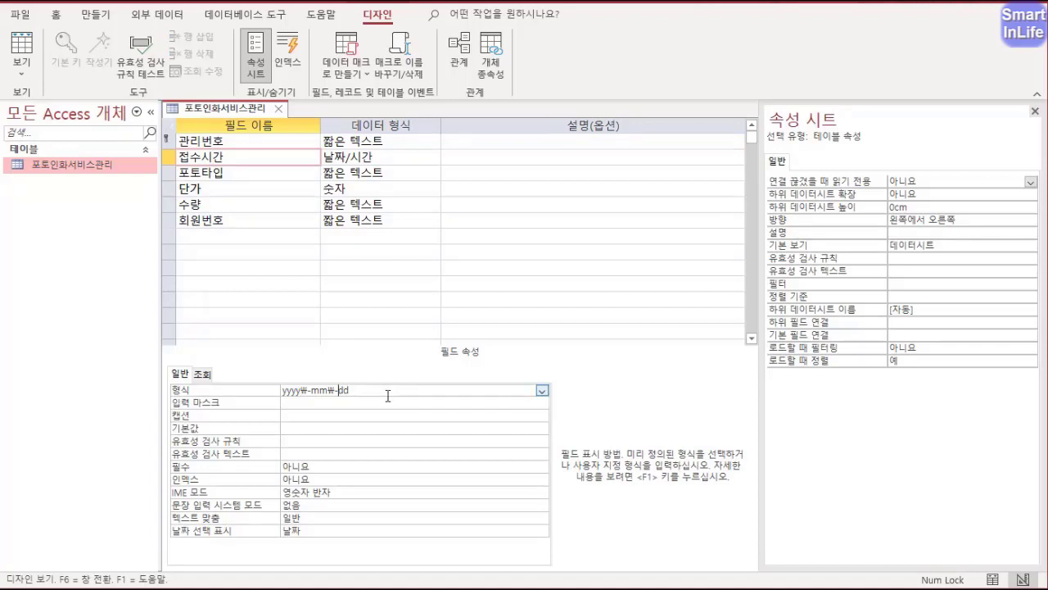
left_click(541, 392)
left_click(340, 408)
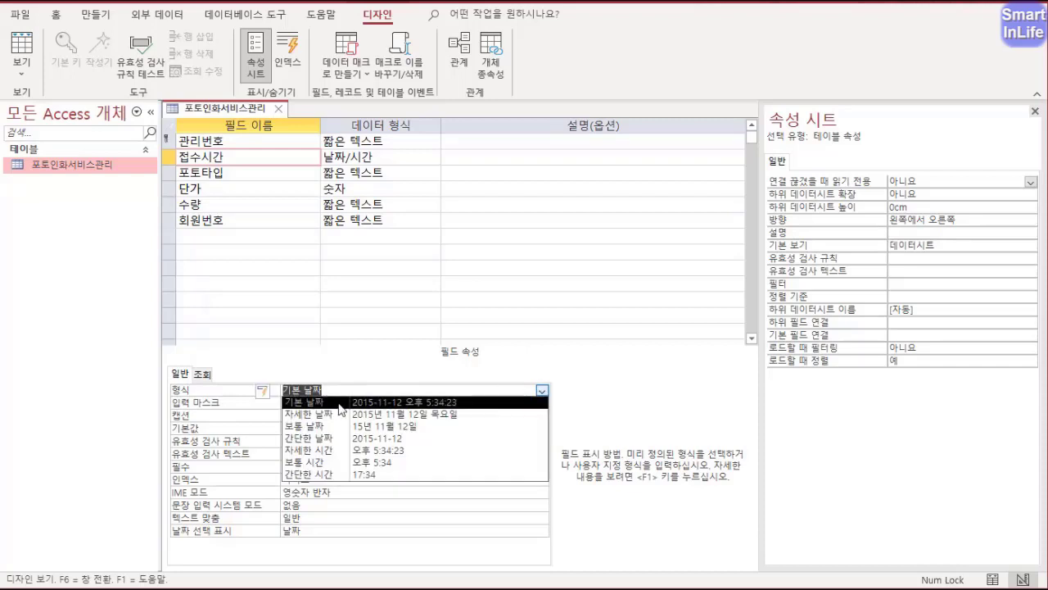
left_click(341, 409)
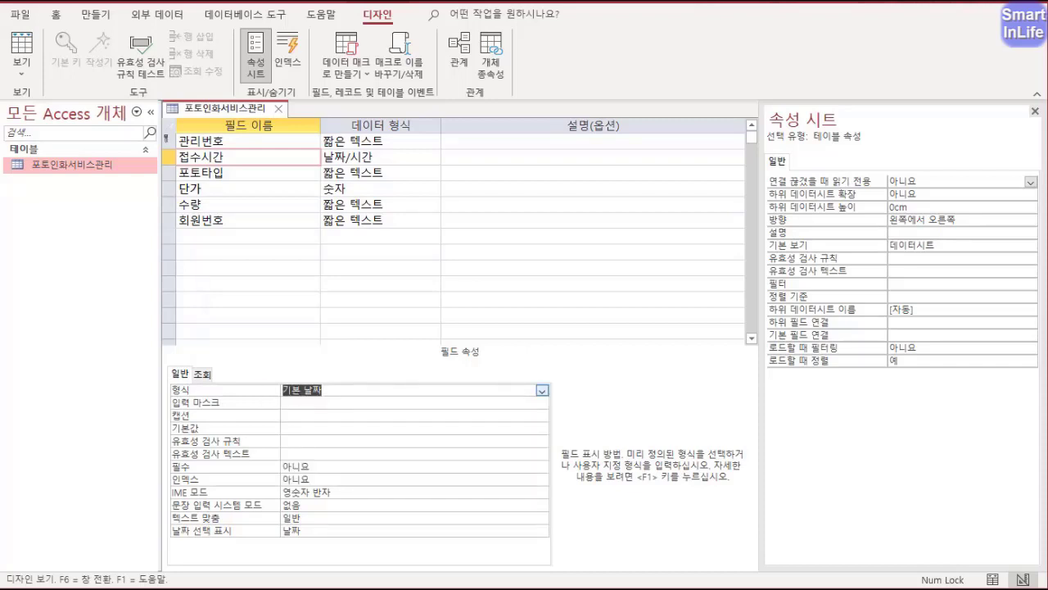
- Set the field size of the 포토타입 text field to 6
left_click(247, 170)
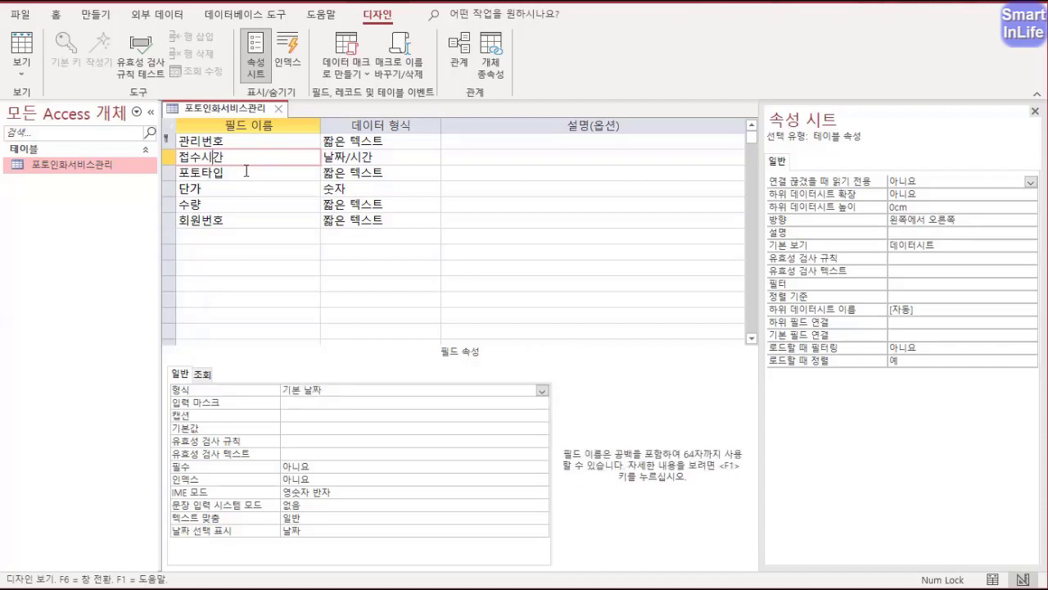
left_click(353, 174)
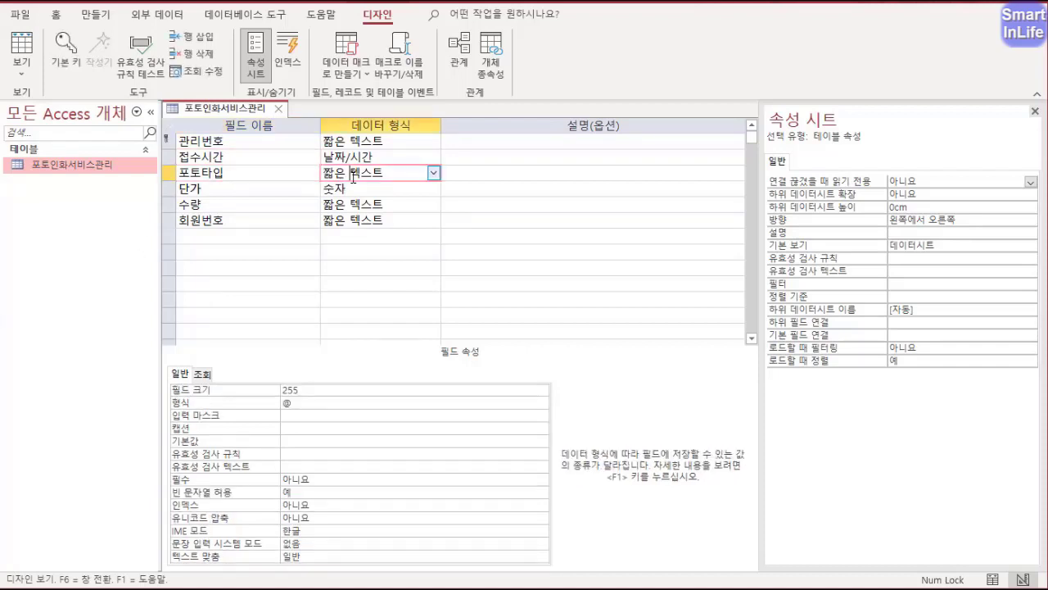
left_click(259, 390)
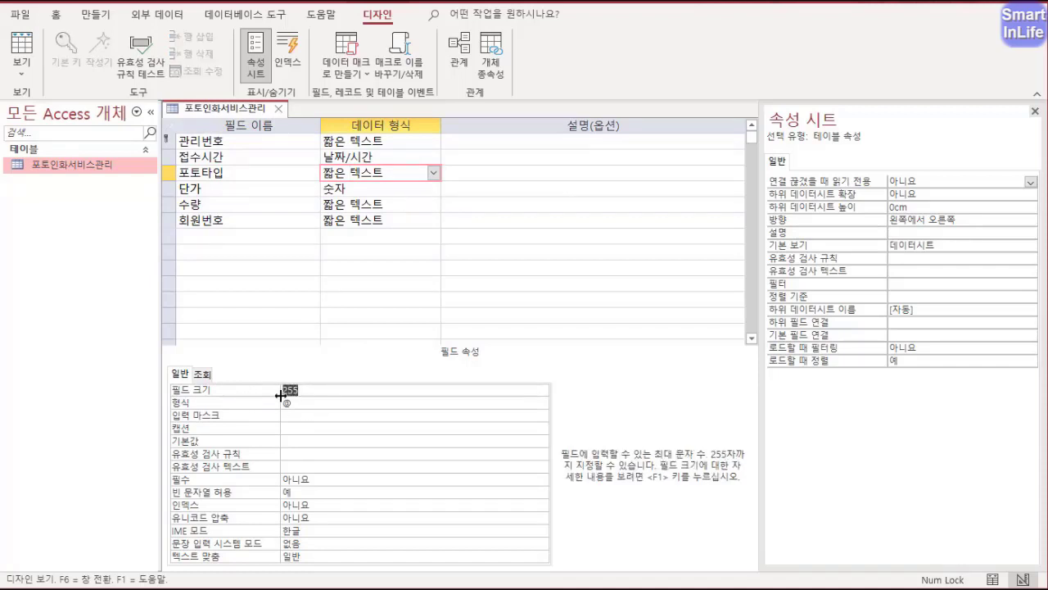
type("6")
- Set the field size of the 단가 number field to 정수(Long)
left_click(347, 188)
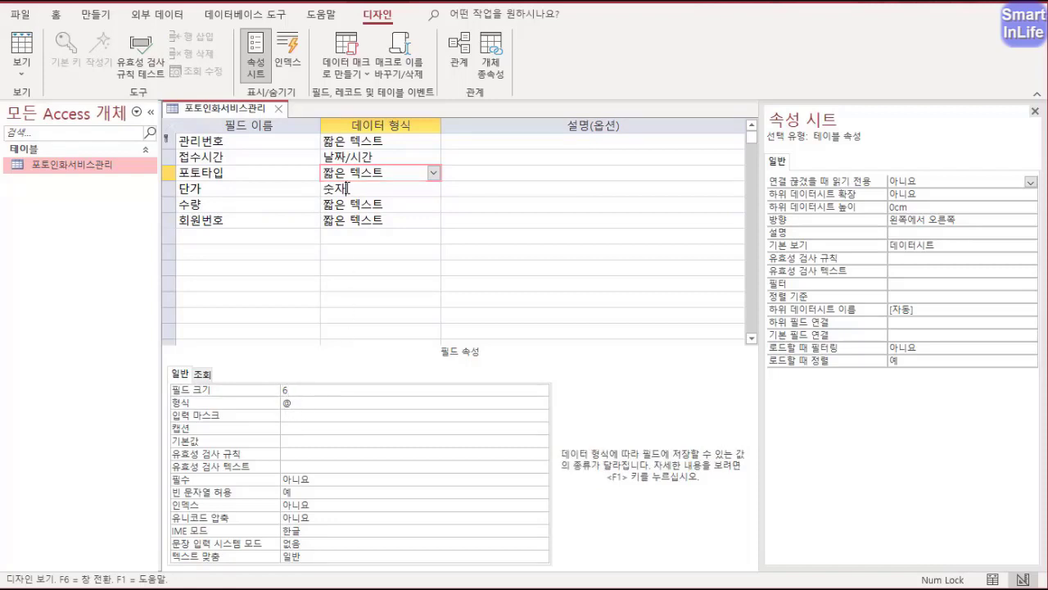
left_click(327, 389)
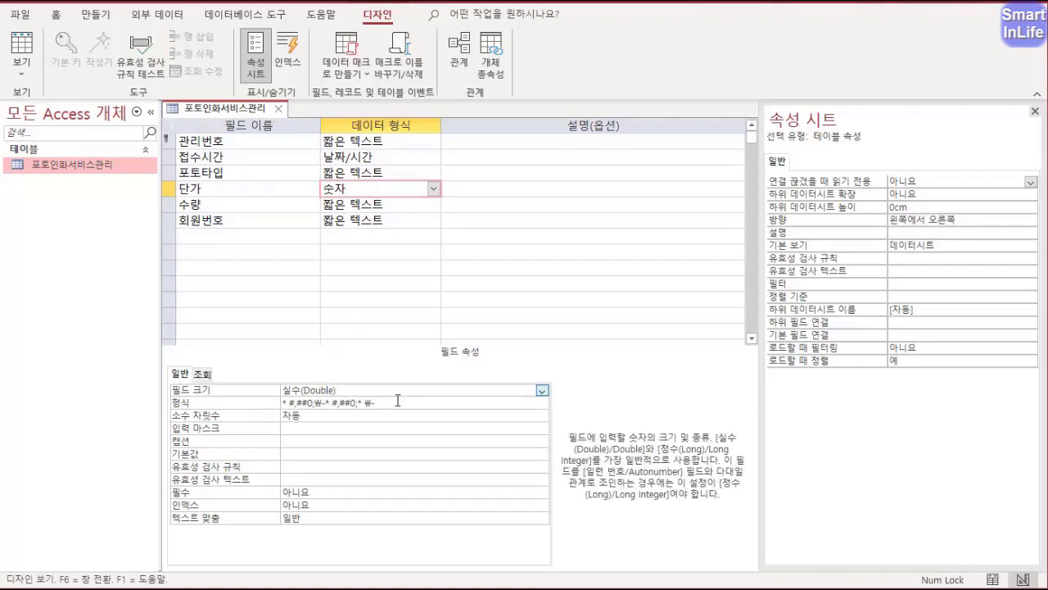
left_click(541, 391)
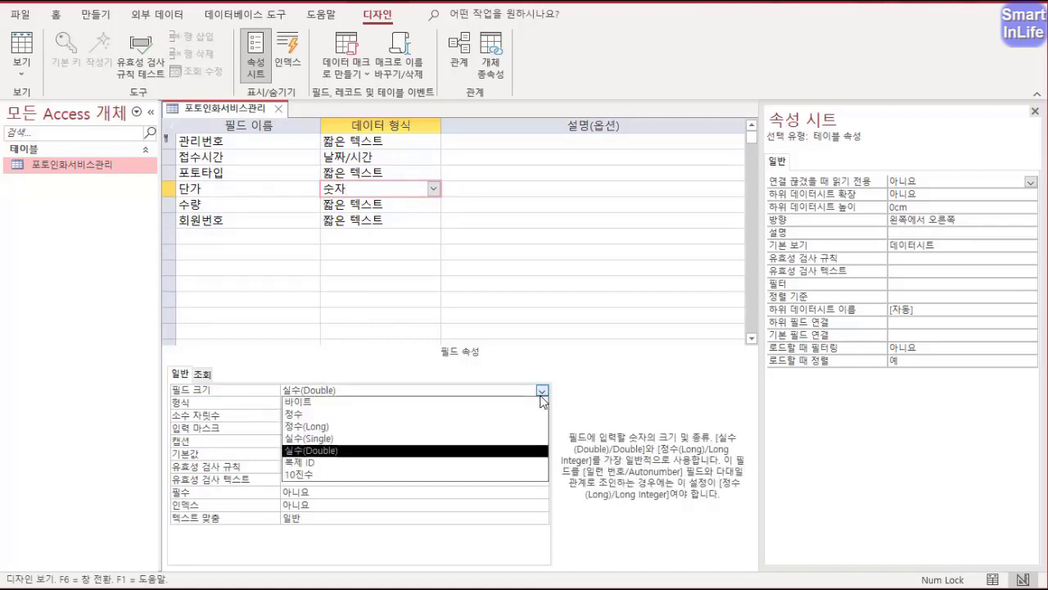
left_click(414, 432)
- Set the format of the 단가 field to 통화
left_click(393, 402)
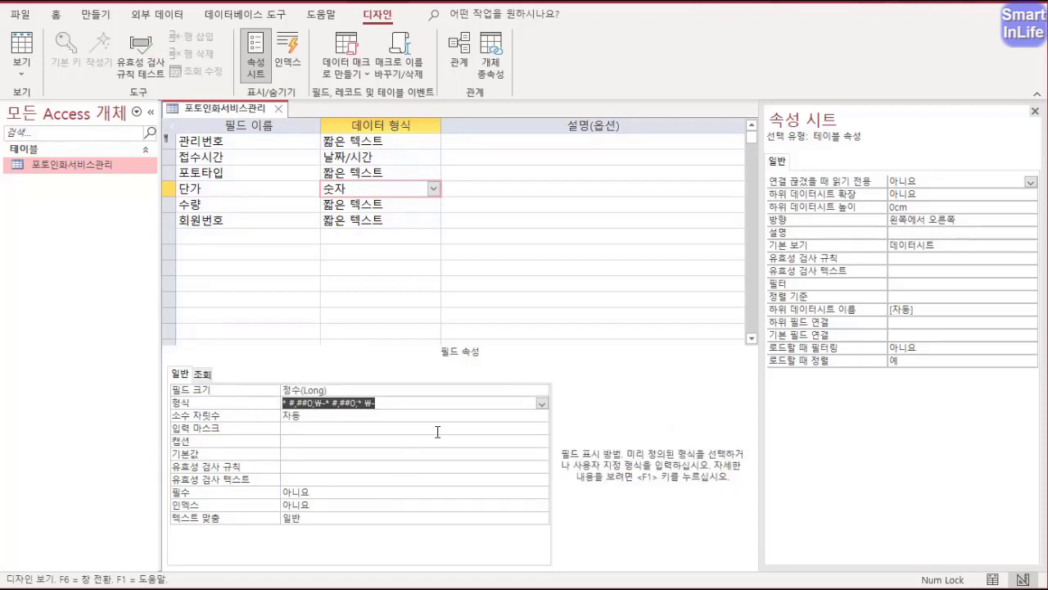
left_click(541, 403)
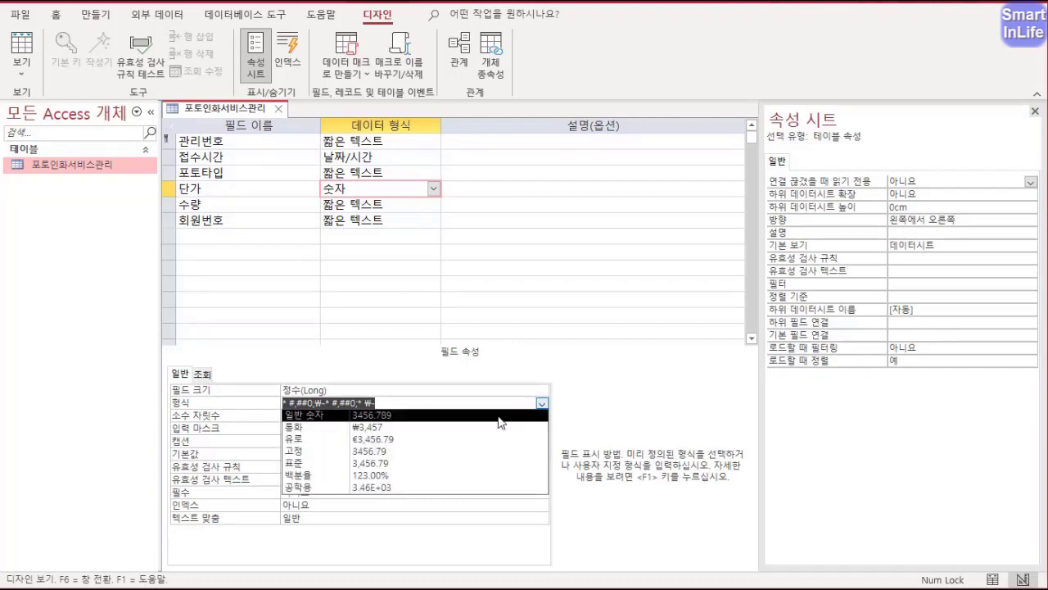
left_click(361, 427)
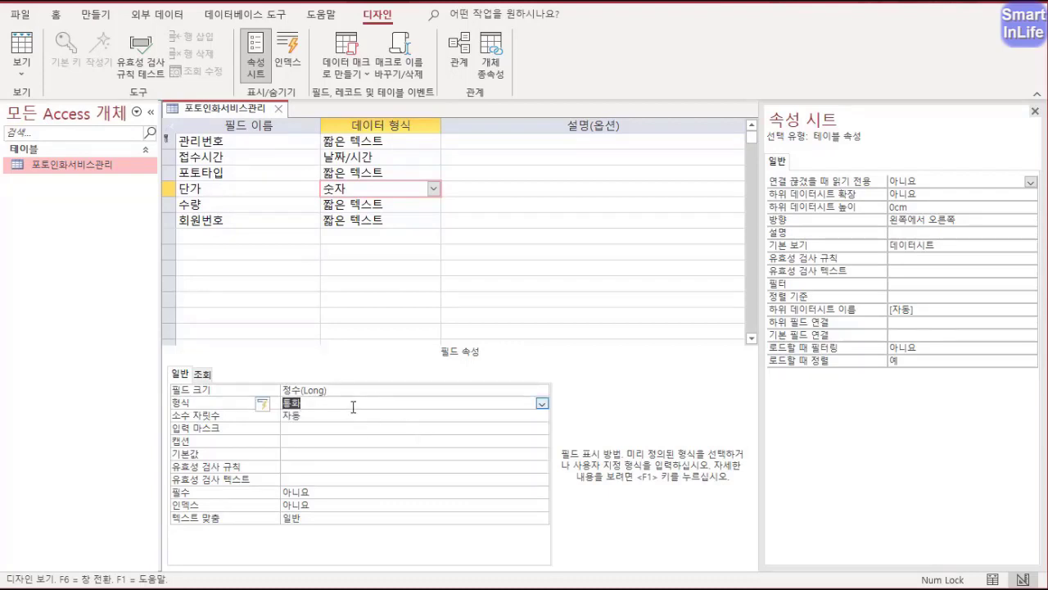
left_click(542, 404)
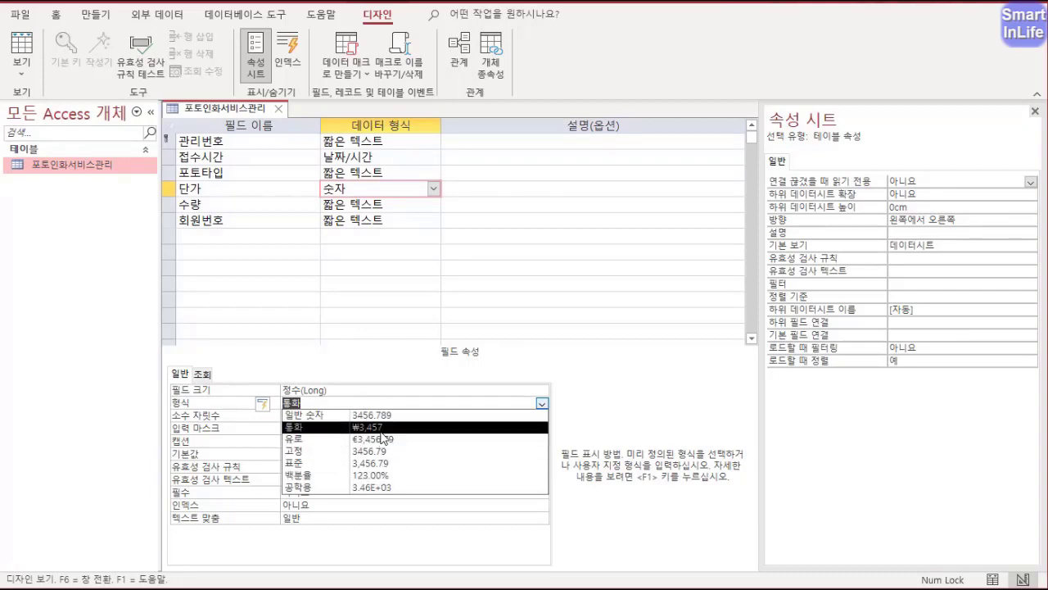
left_click(364, 427)
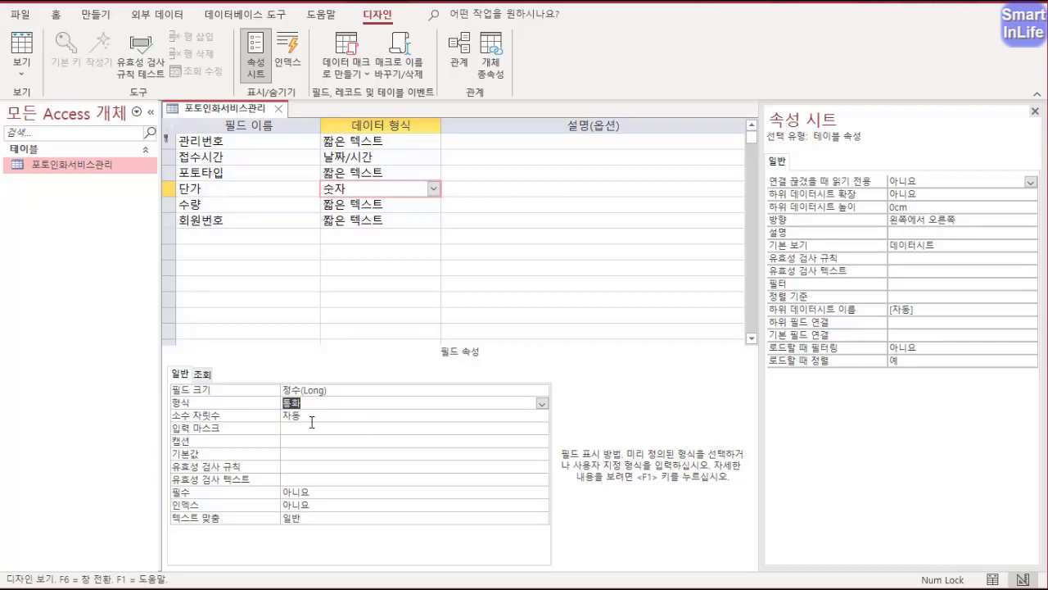
- Change the 수량 field's data type to 숫자 and set its field size to 정수
left_click(355, 205)
left_click(433, 204)
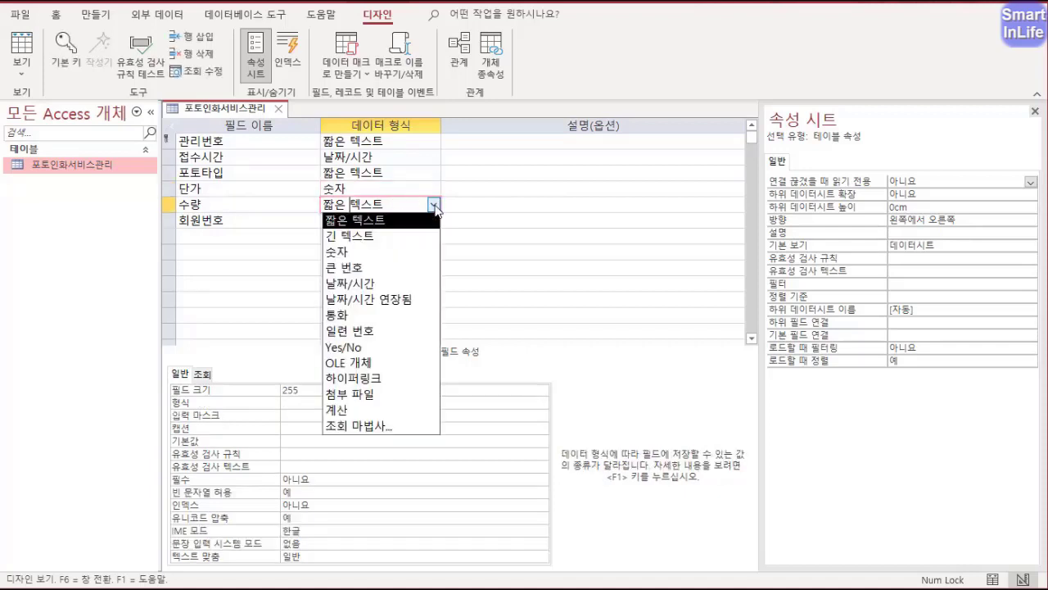
left_click(376, 253)
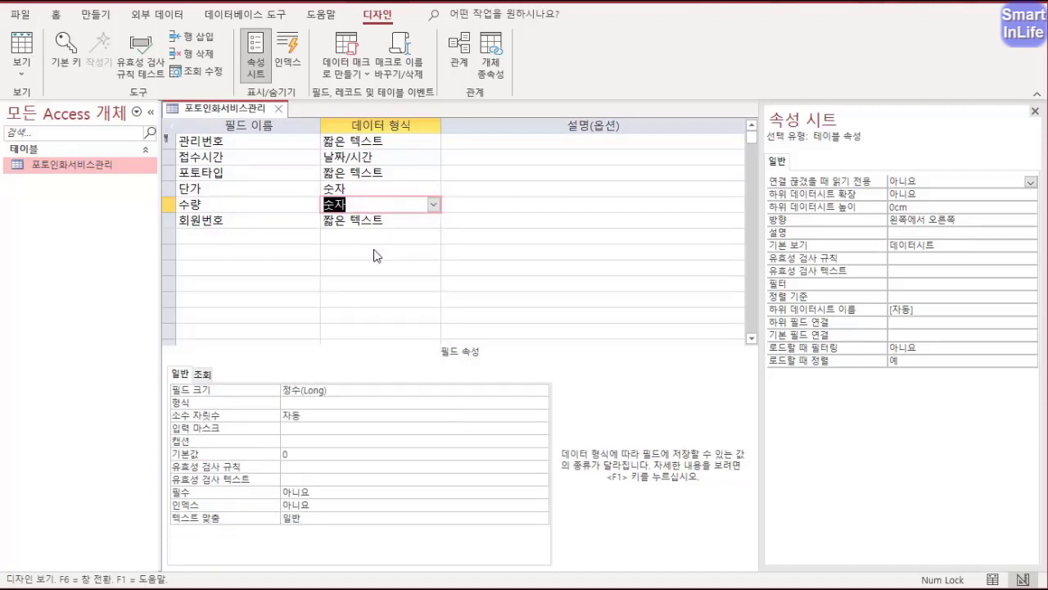
left_click(343, 389)
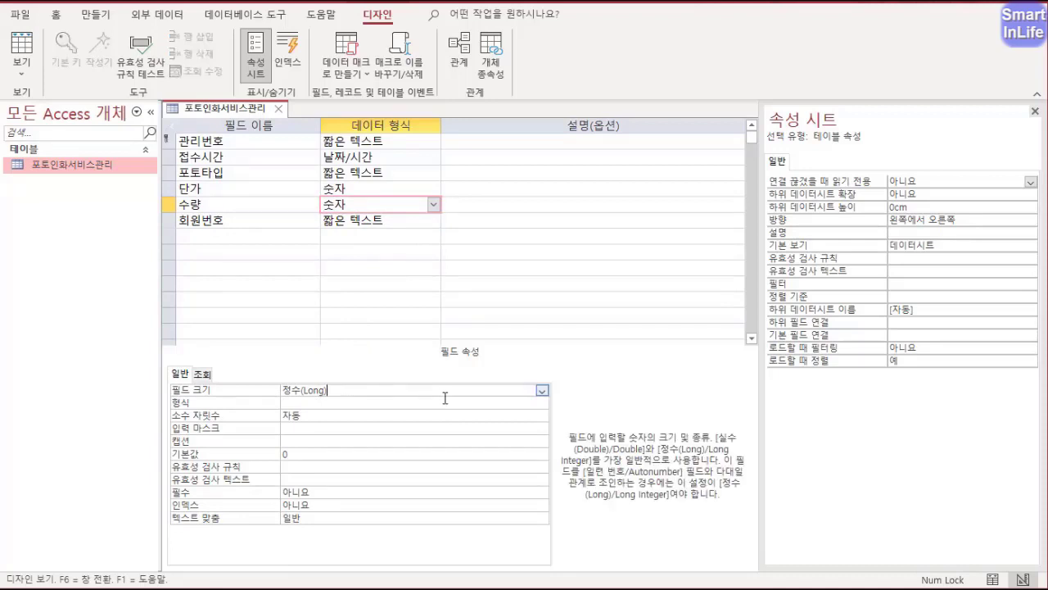
left_click(543, 391)
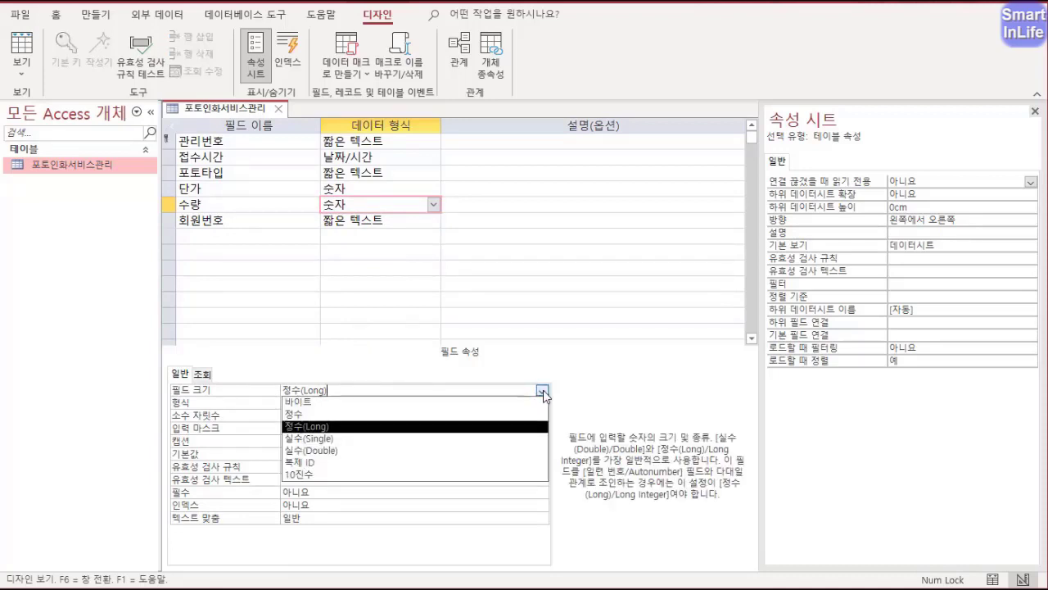
left_click(510, 416)
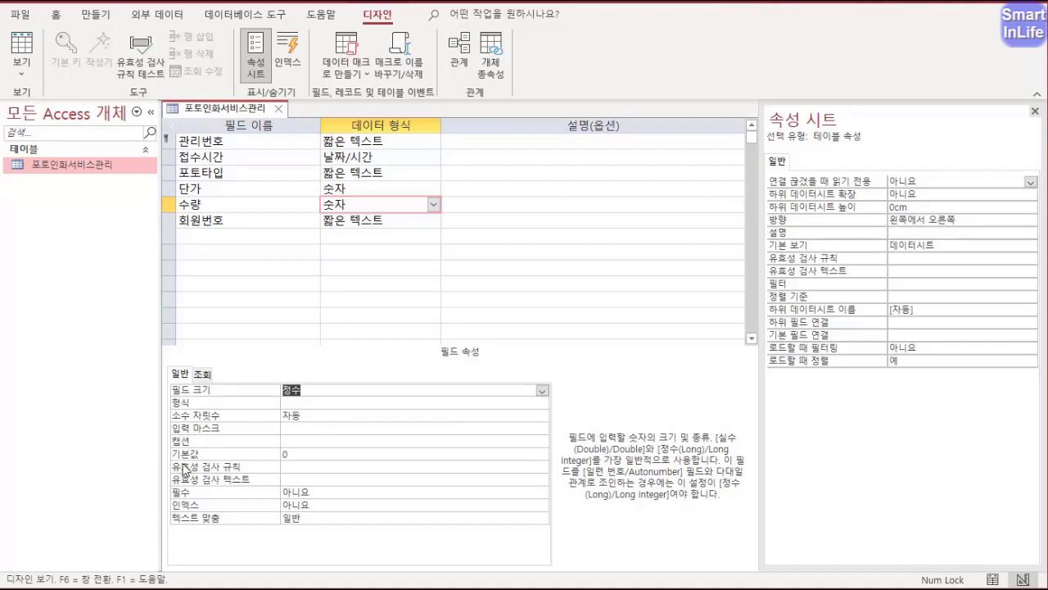
- Give the 수량 field the validation rule >=1 And <=100
left_click(314, 467)
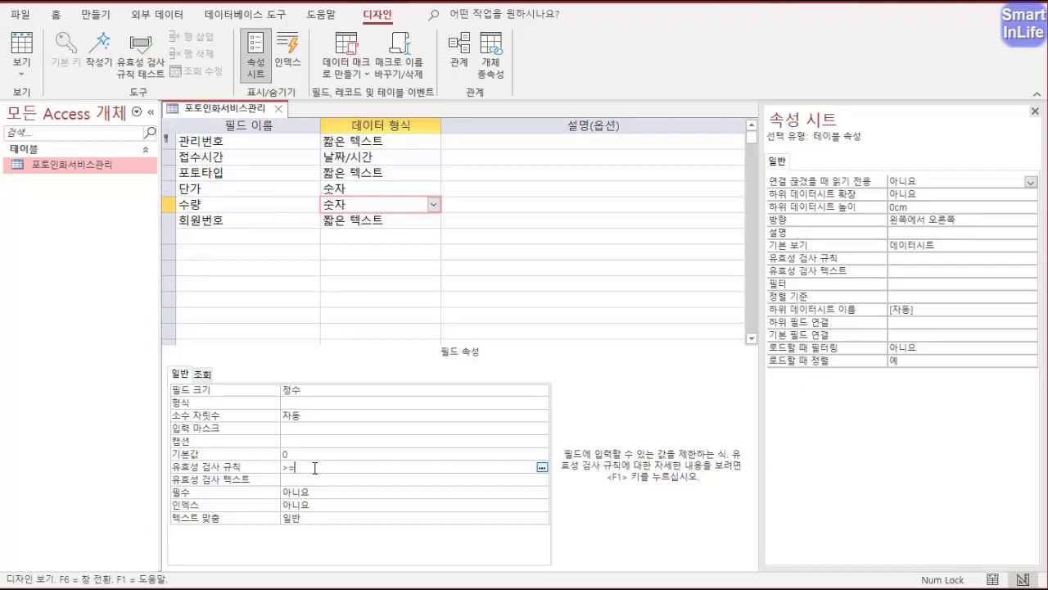
type("and")
key("BackSpace")
key("BackSpace")
type("and <=100")
key("Return")
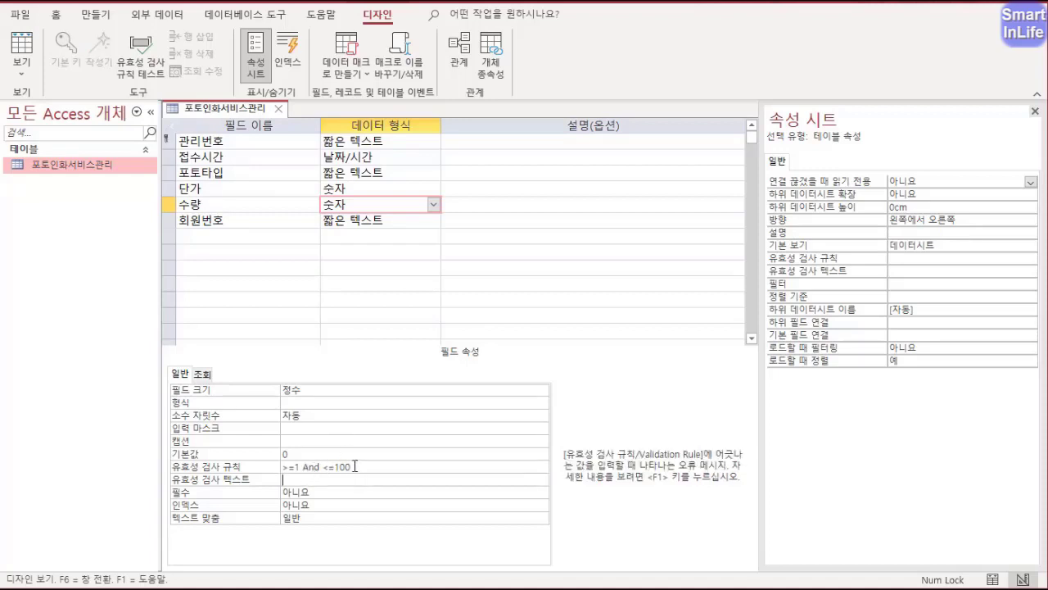
- Rewrite the 수량 field's validation rule as Between 1 And 100
left_click_drag(354, 467, 268, 467)
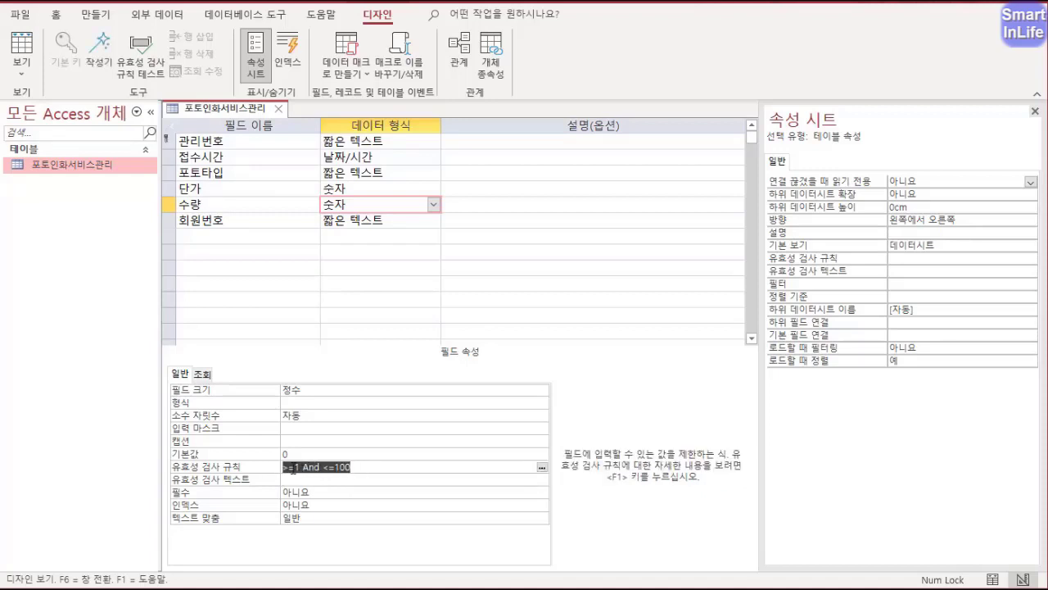
left_click(286, 467)
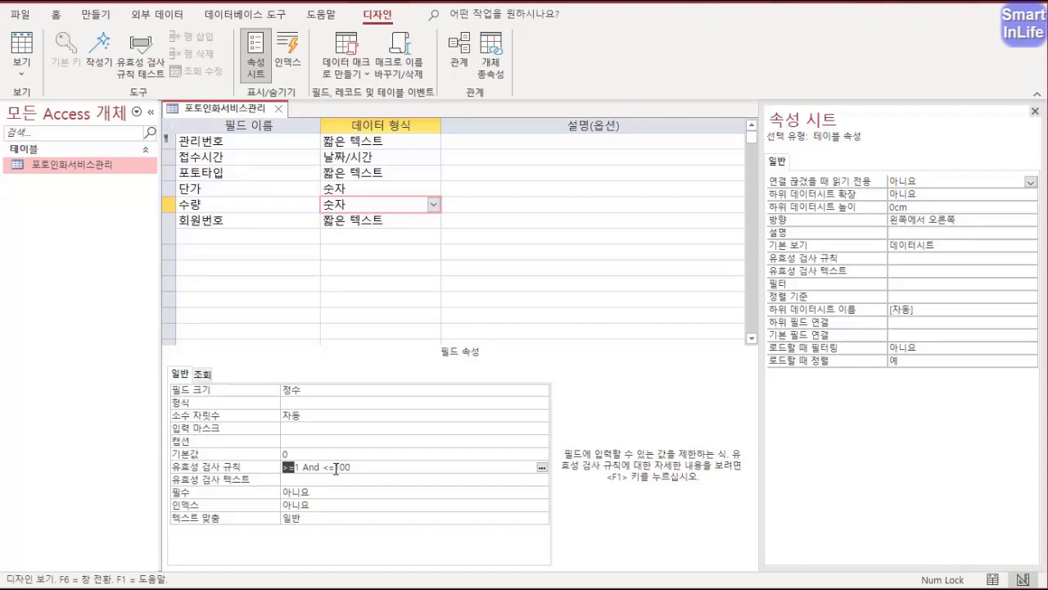
left_click_drag(335, 467, 275, 479)
type("between")
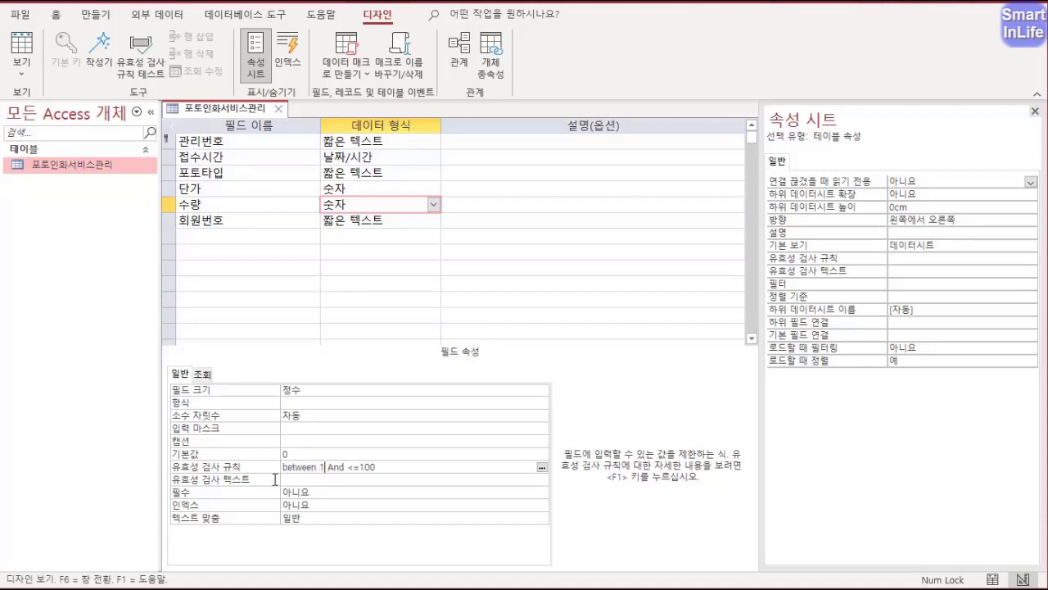
key("Right")
key("Right")
key("Delete")
key("Delete")
key("Return")
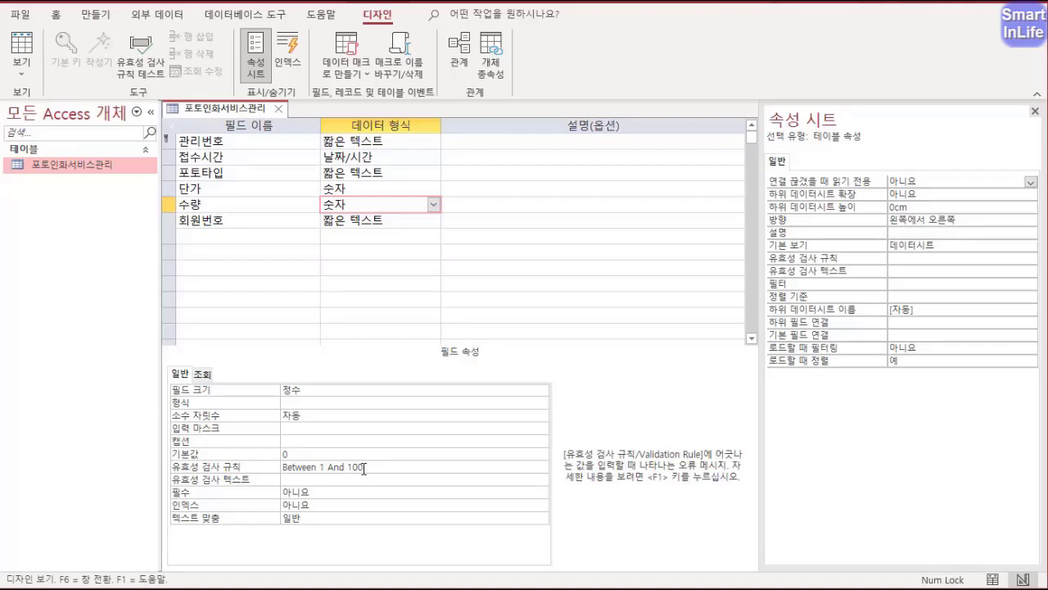
- Set the 회원번호 field size to 5 and clear the @ format of the 회원번호 and 포토타입 fields
left_click(272, 220)
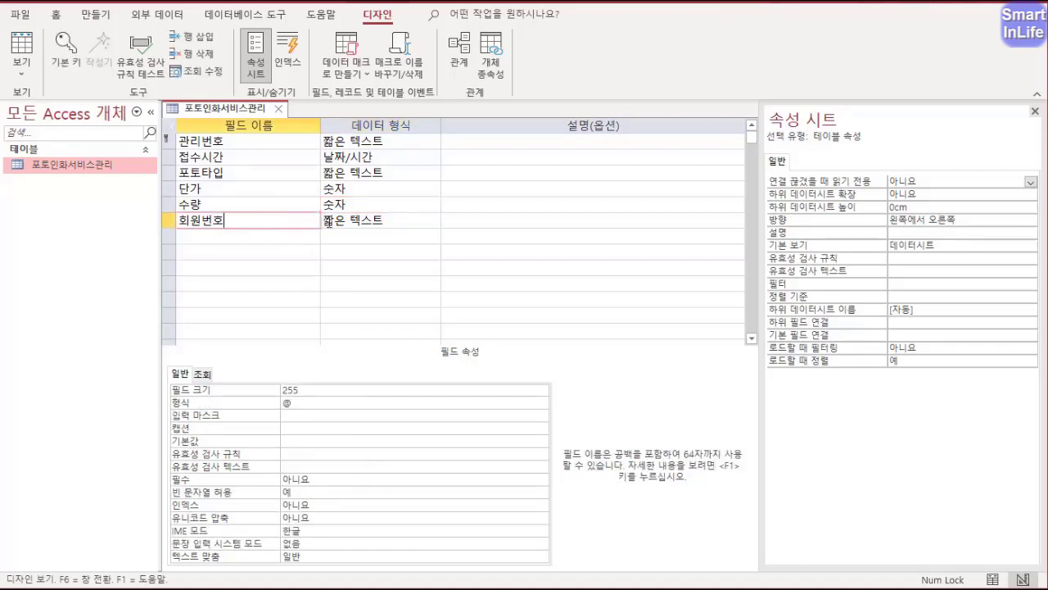
left_click(350, 222)
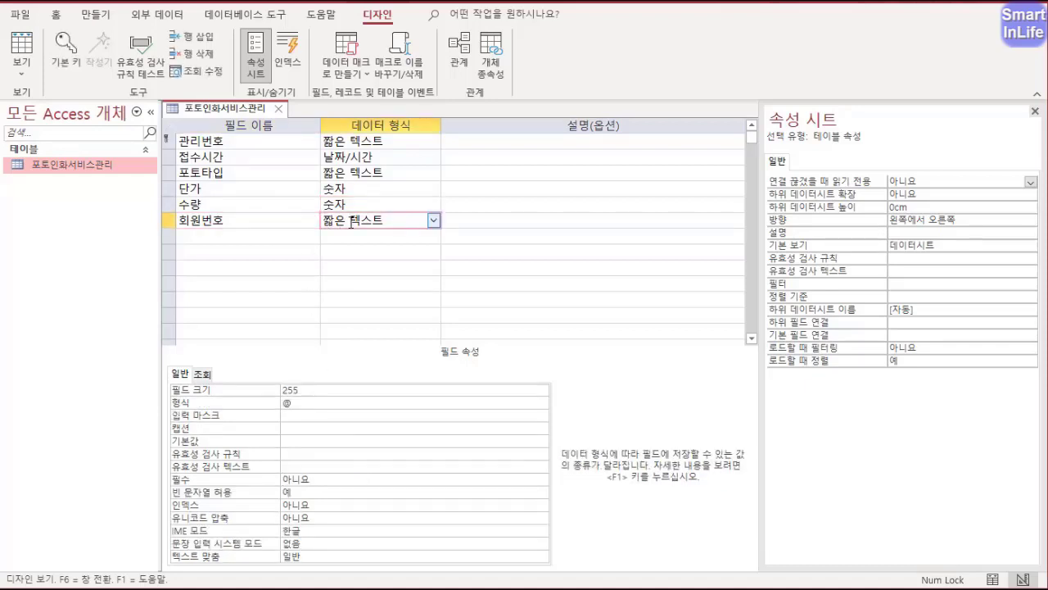
left_click(278, 391)
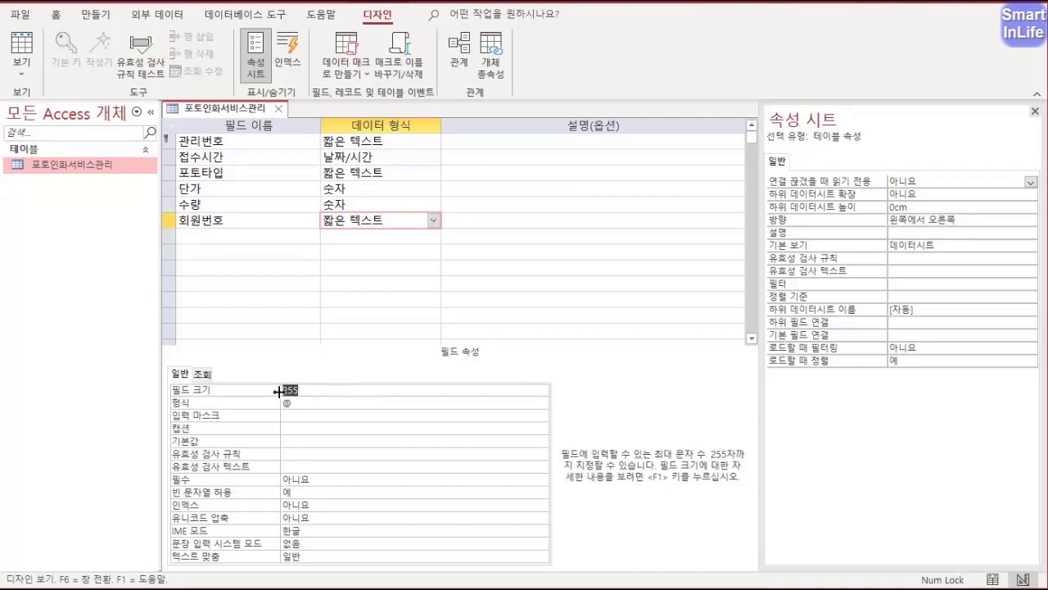
type("ㅔ")
left_click(287, 402)
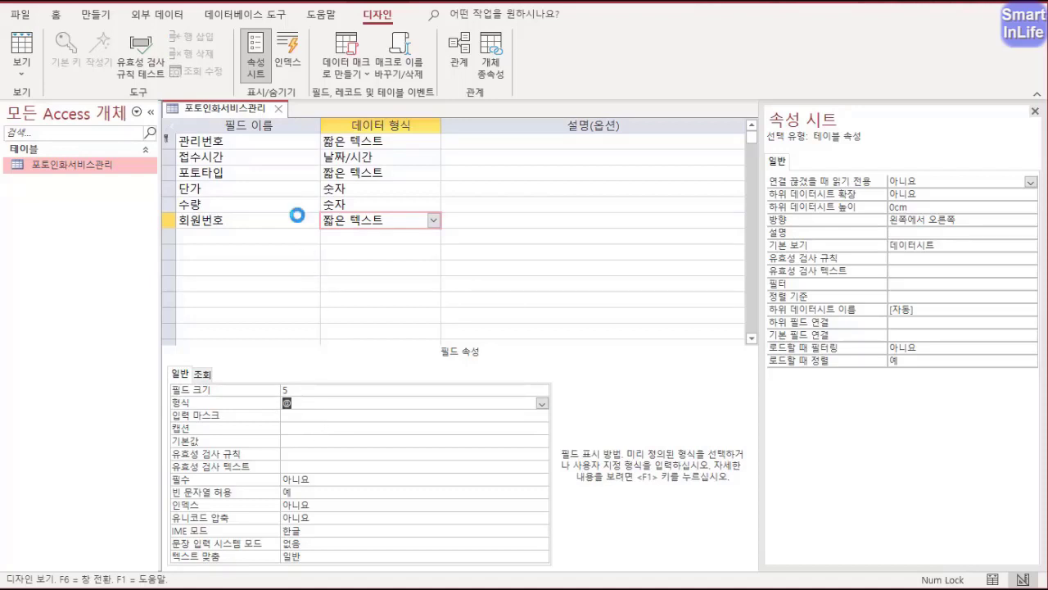
left_click(252, 180)
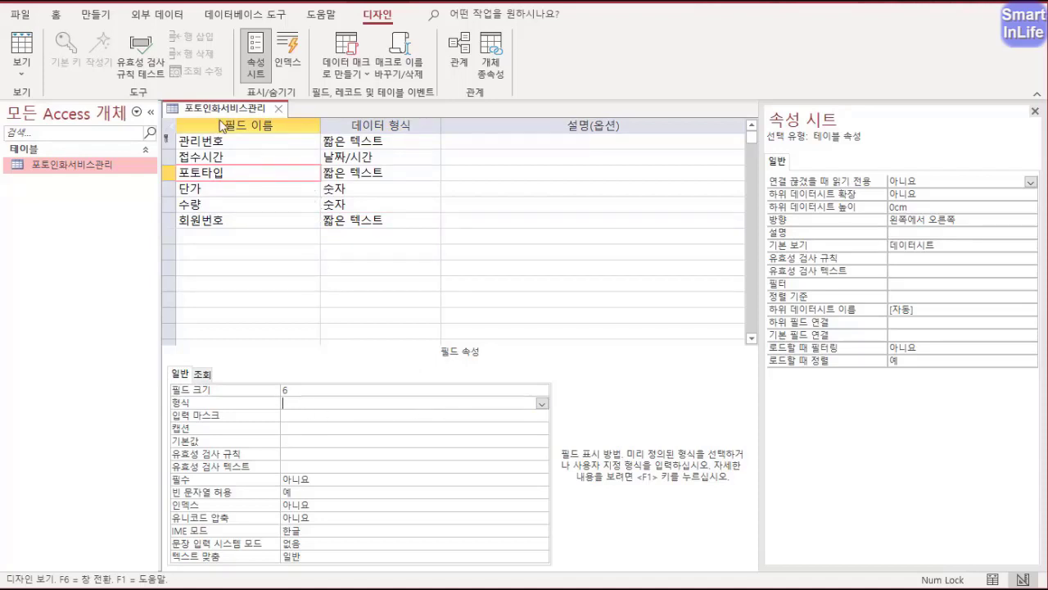
right_click(78, 164)
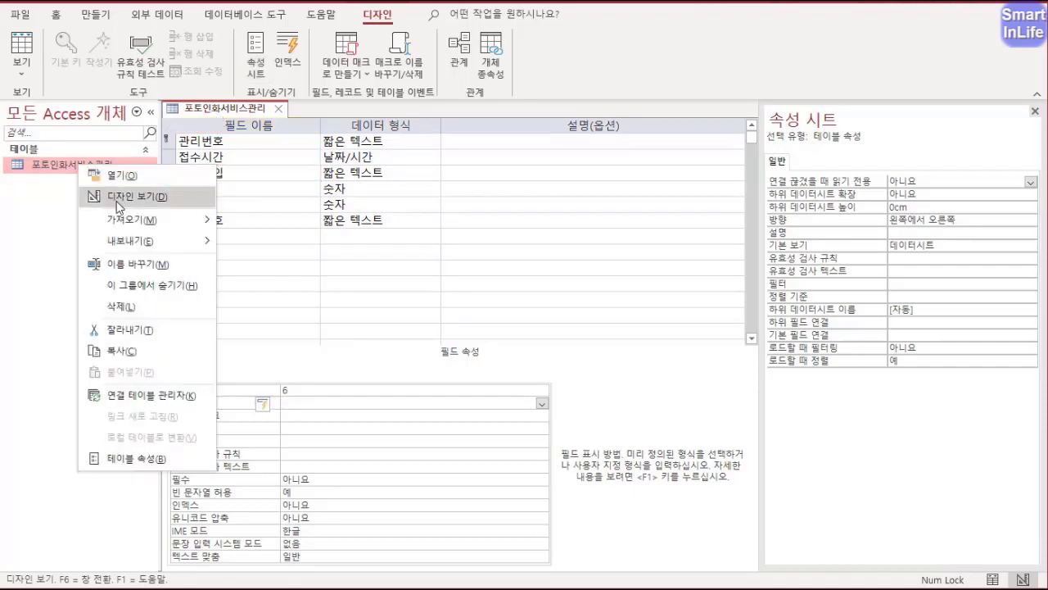
left_click(64, 170)
right_click(63, 168)
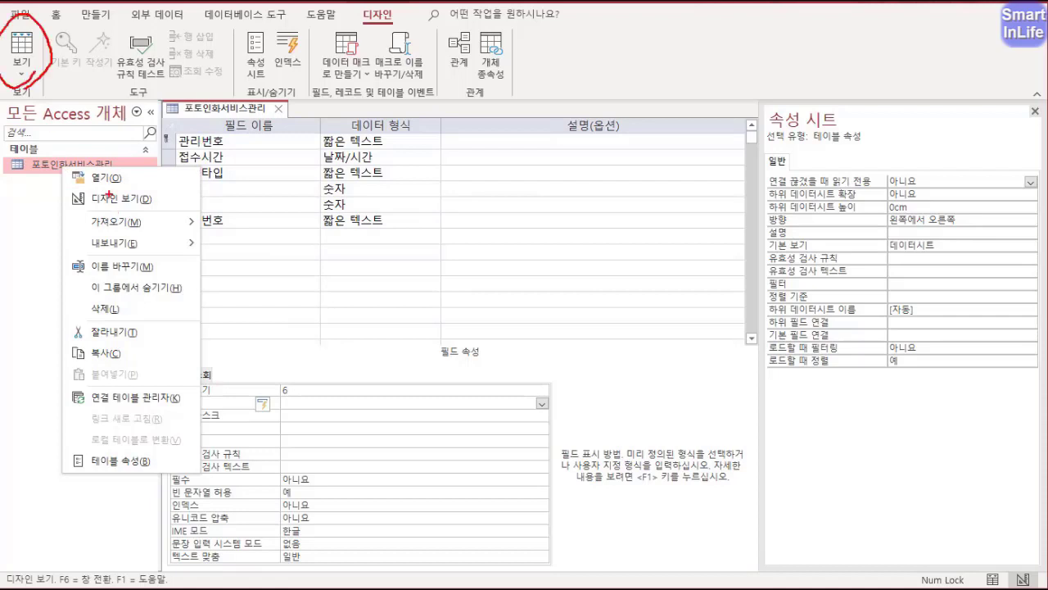
left_click(159, 85)
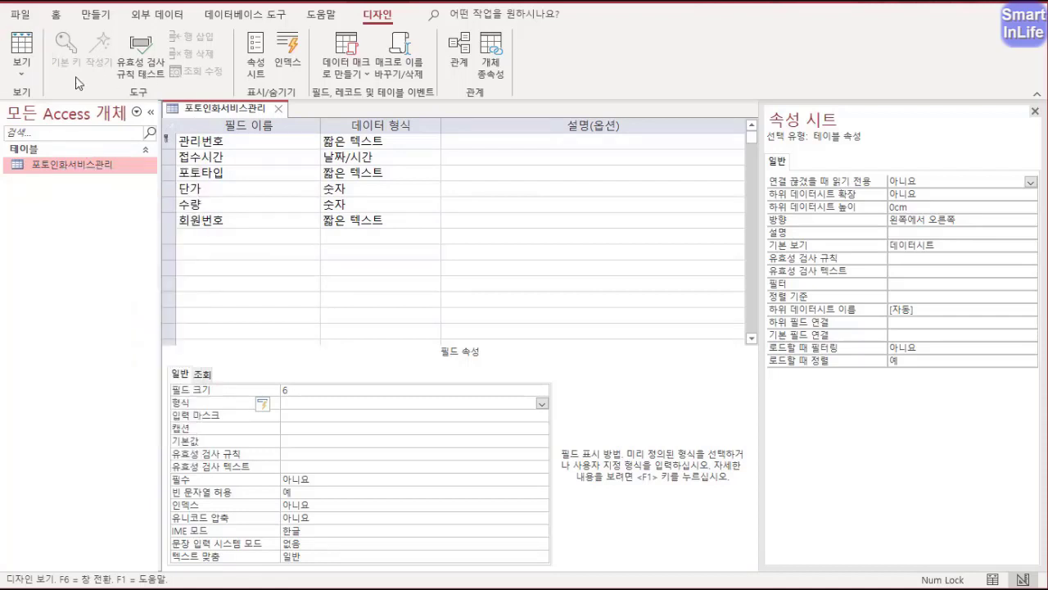
left_click(21, 72)
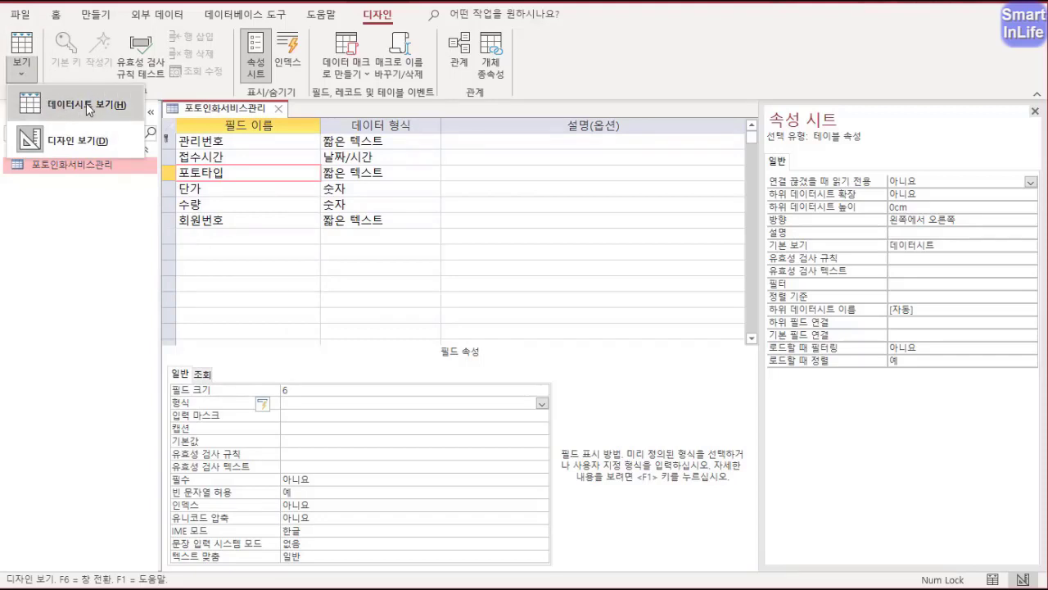
left_click(205, 112)
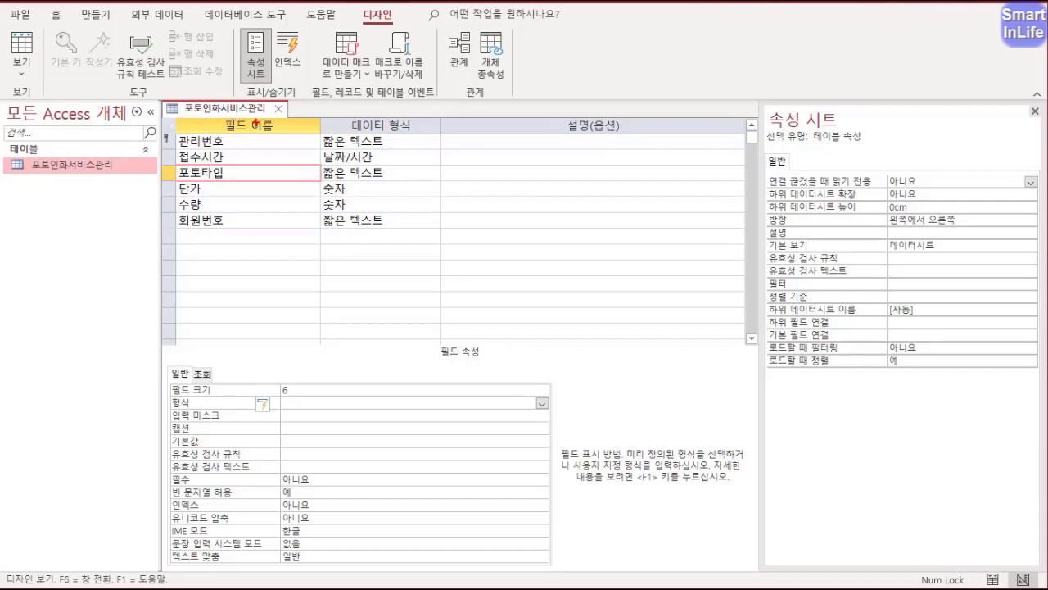
- Switch the 포토인화서비스관리 table to Datasheet view, saving it and accepting the smaller field sizes and validation rule tests
right_click(226, 113)
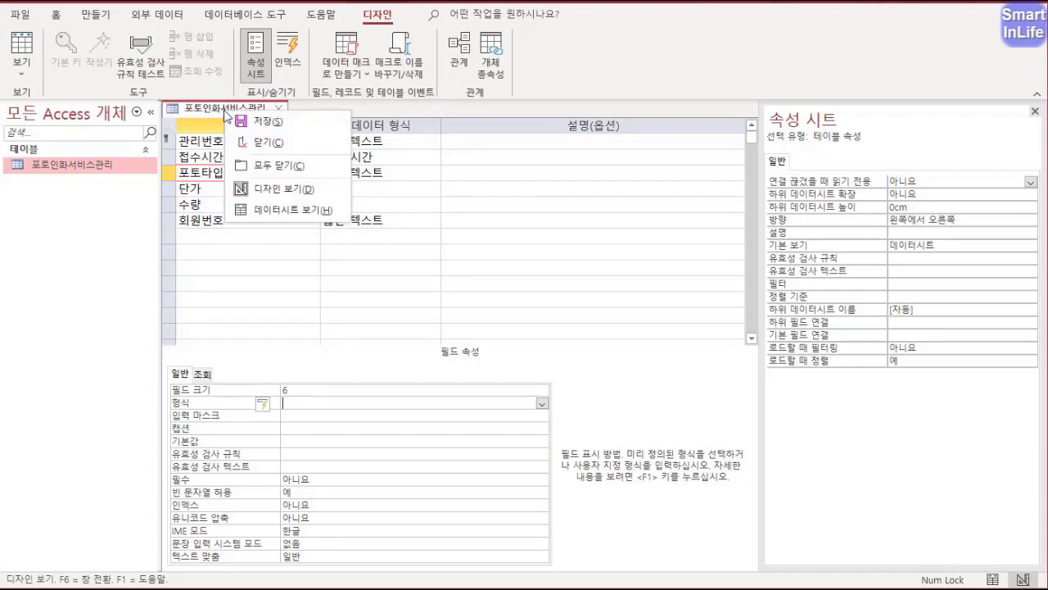
left_click(279, 209)
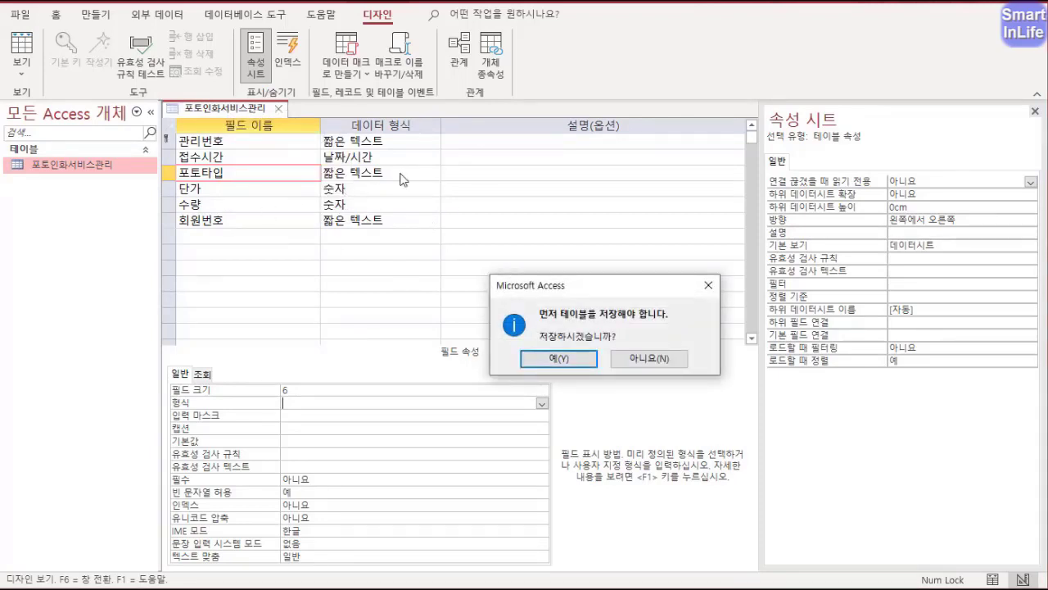
left_click(576, 362)
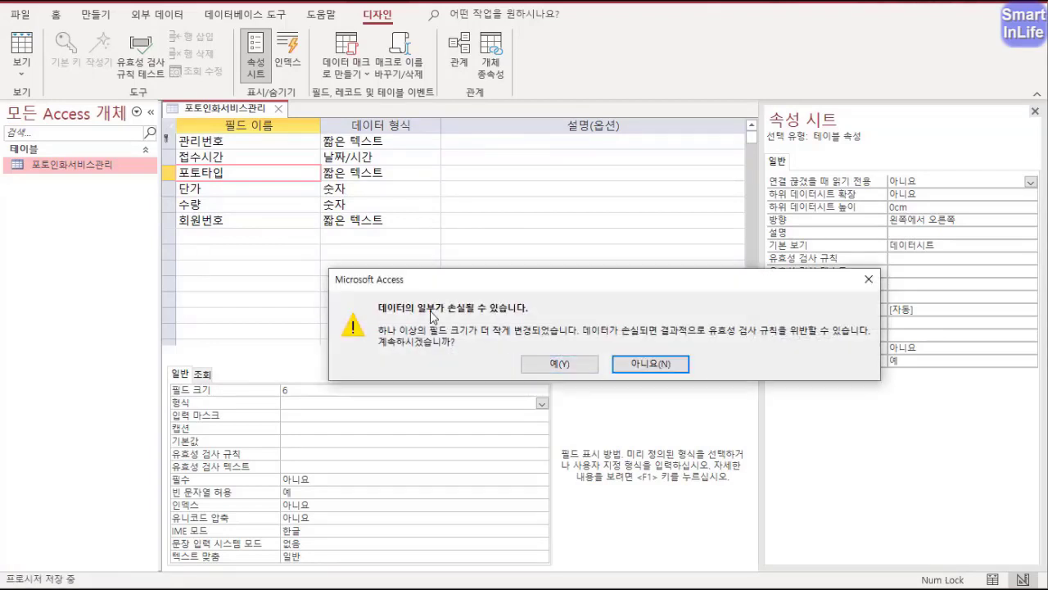
left_click(565, 364)
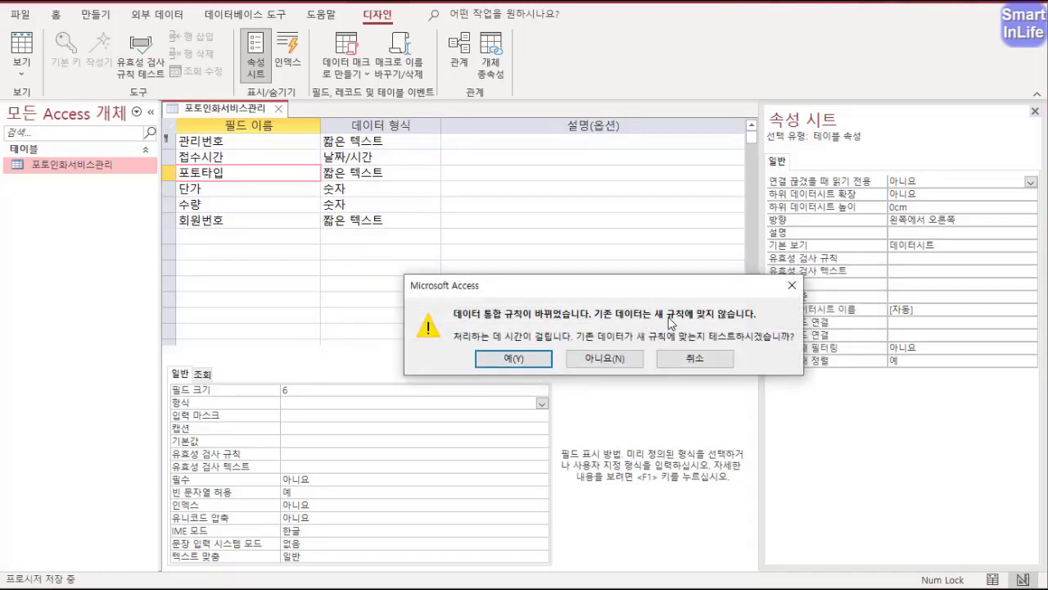
left_click(524, 359)
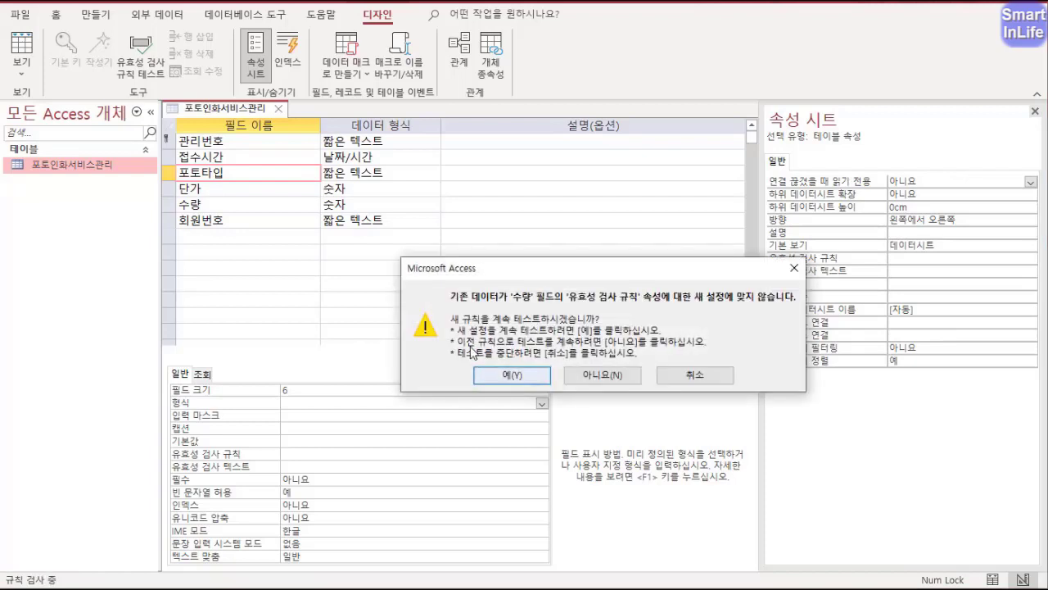
left_click(512, 375)
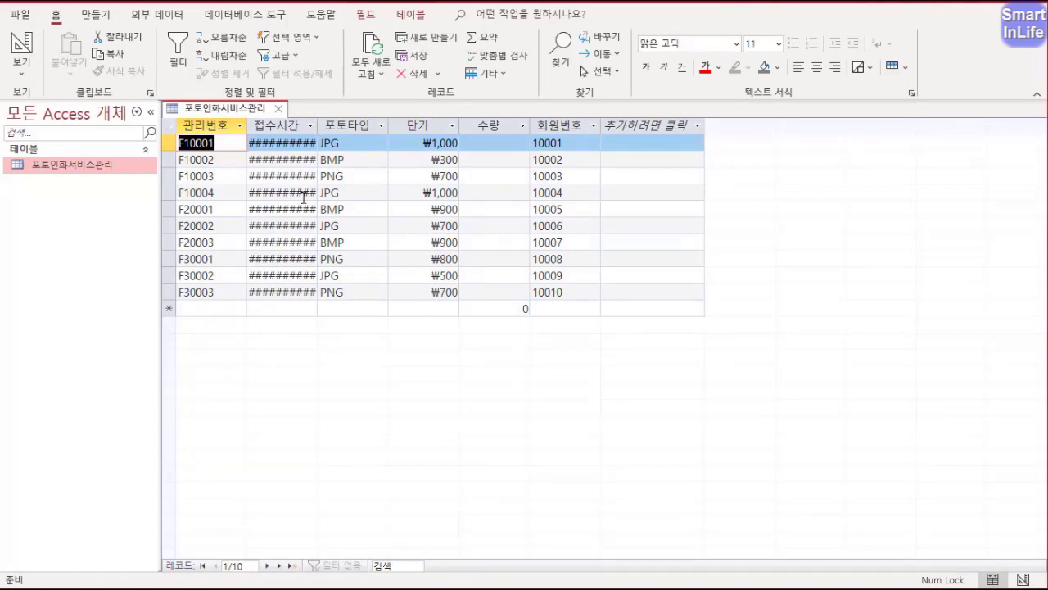
- Widen the 접수시간 column to fit its contents and enter 10 as the 수량 of record F10001
double_click(317, 125)
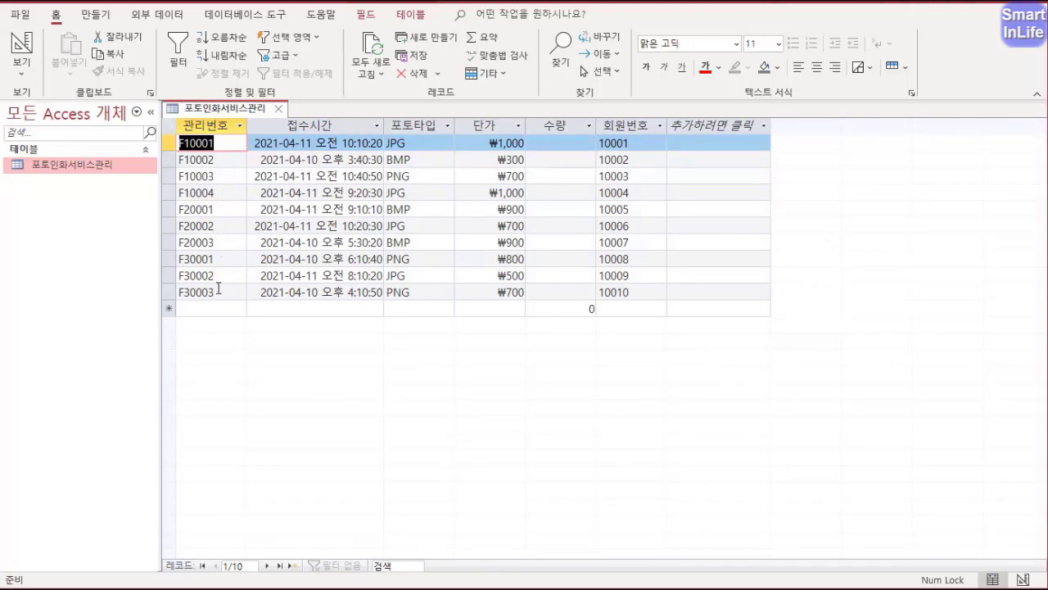
left_click(571, 142)
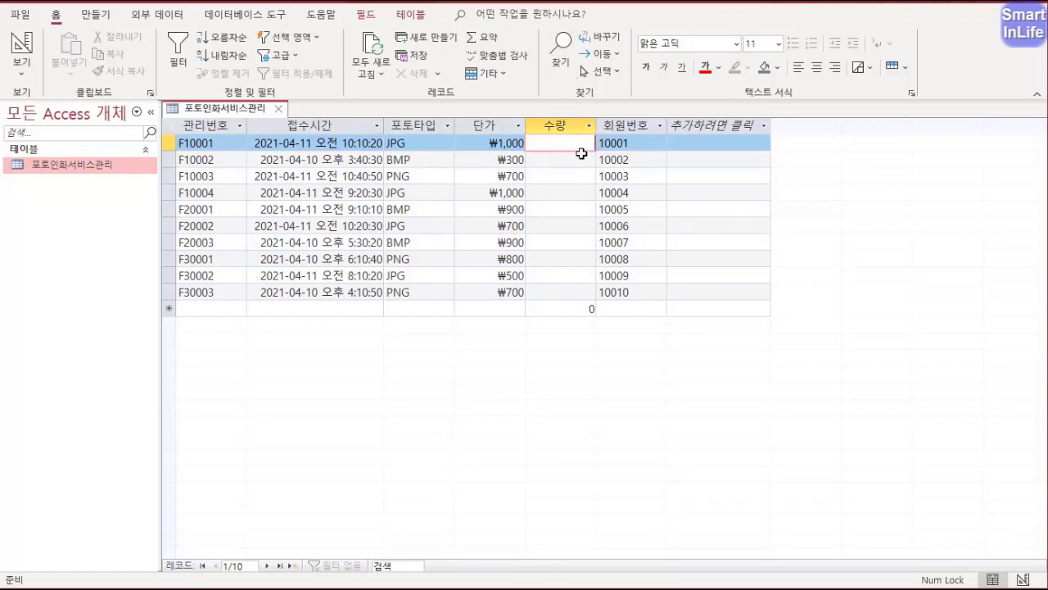
type("10")
key("Tab")
key("shift+Tab")
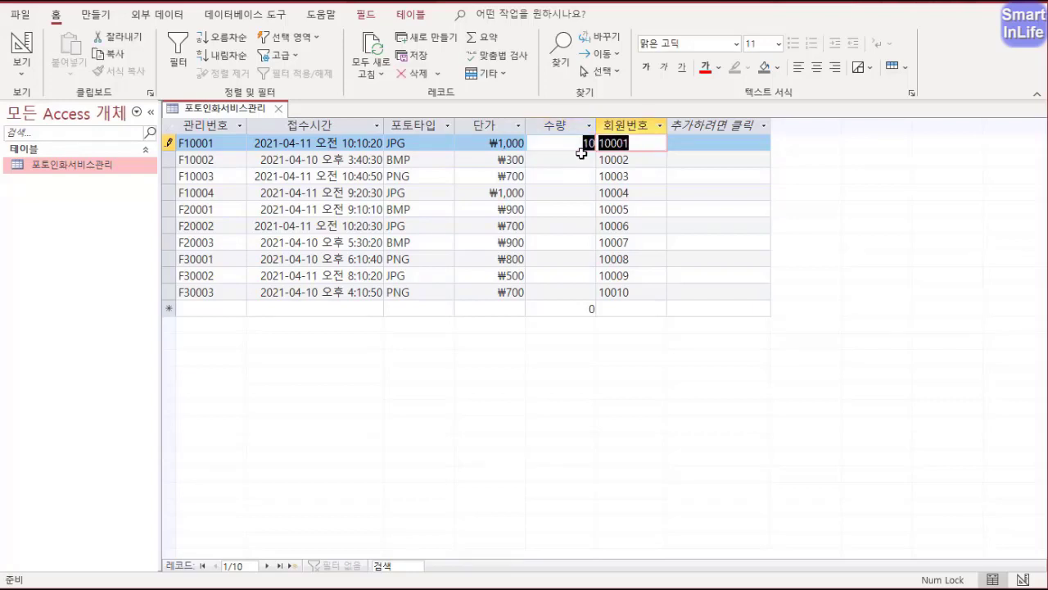
key("shift+Tab")
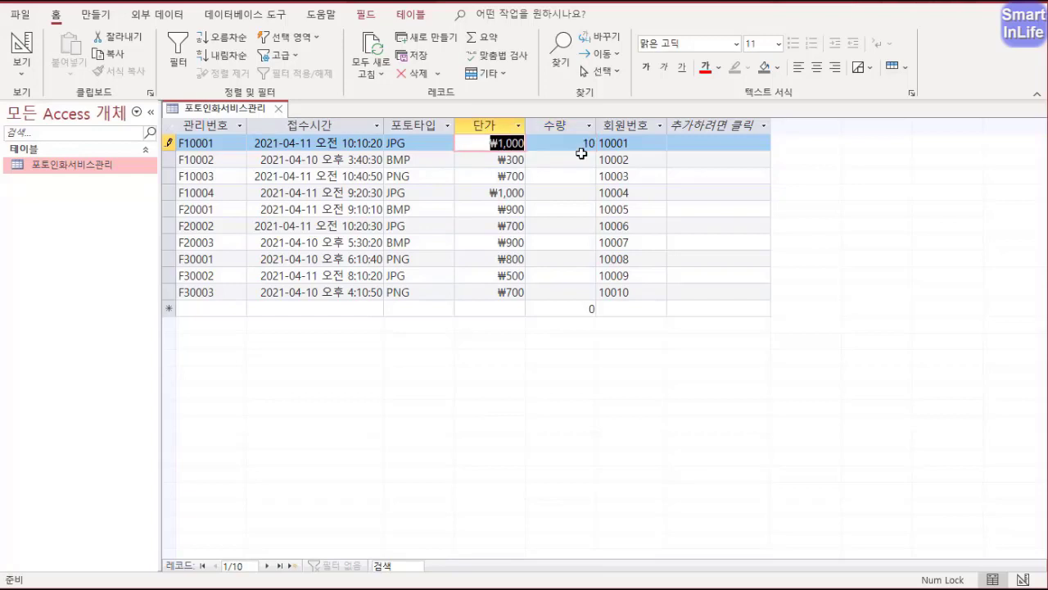
key("Tab")
key("Tab")
key("shift+Tab")
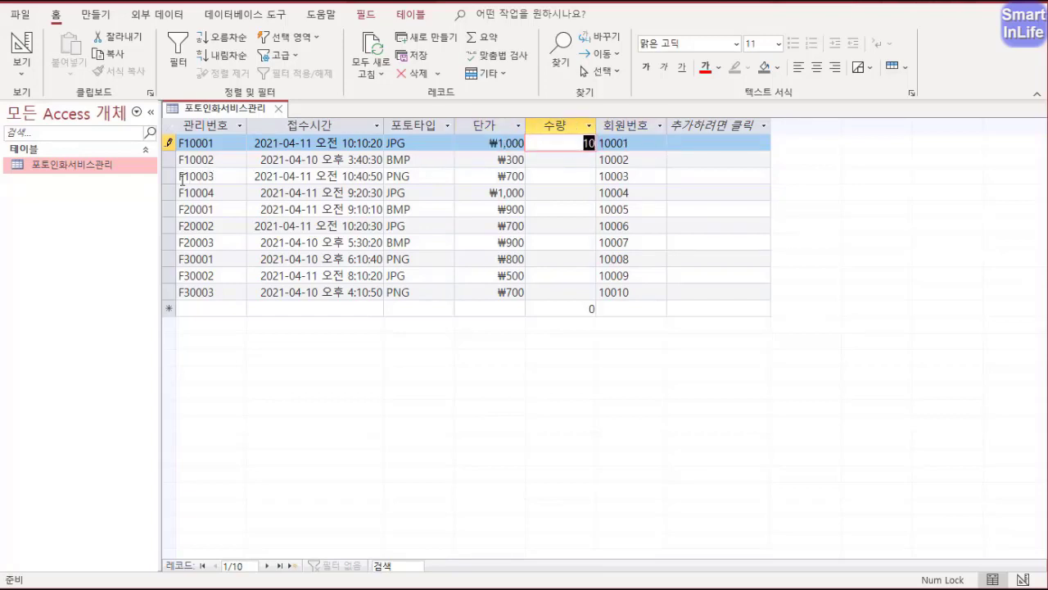
mouse_move(216, 144)
left_mouse_down()
mouse_move(170, 146)
mouse_move(226, 136)
mouse_move(203, 160)
mouse_move(203, 297)
left_mouse_up()
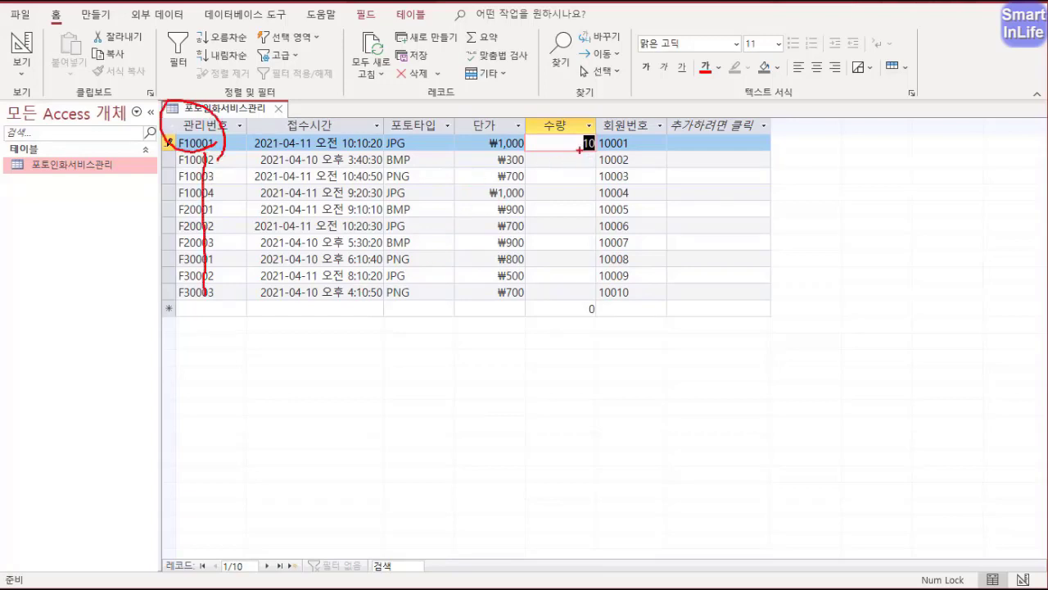
left_click_drag(580, 150, 592, 277)
key("Escape")
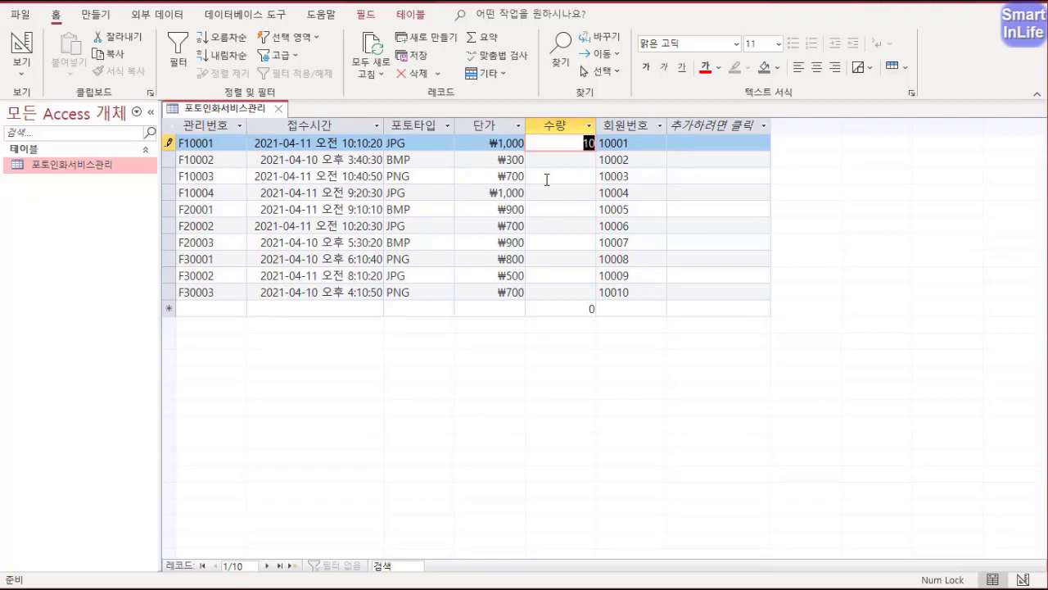
- Enter the 수량 values 30, 90, 20, 100 and 50 for records F10002 through F20002
key("Down")
type("30")
key("Down")
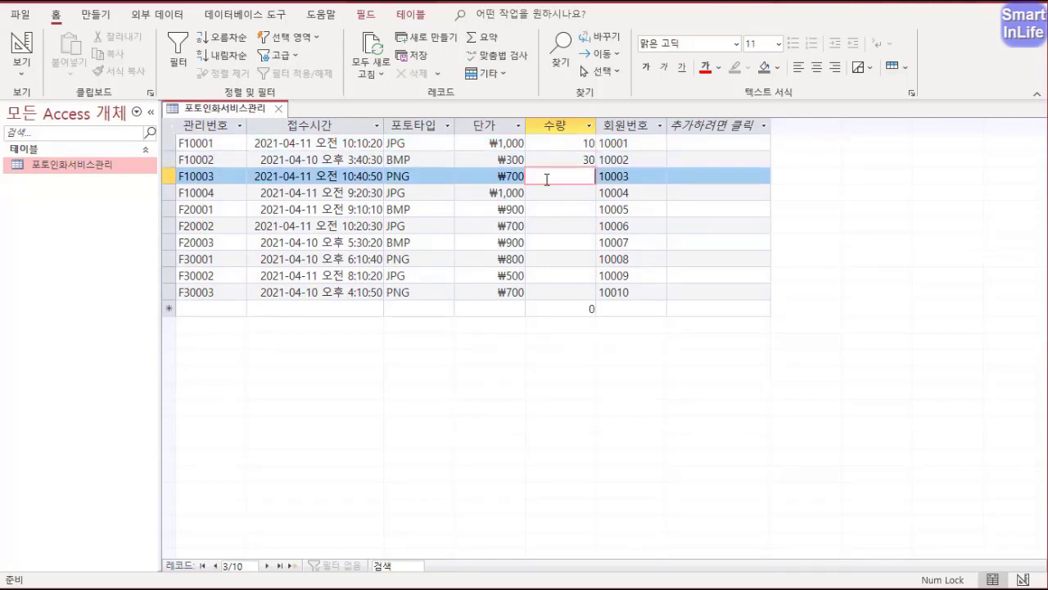
type("90")
key("Down")
type("20")
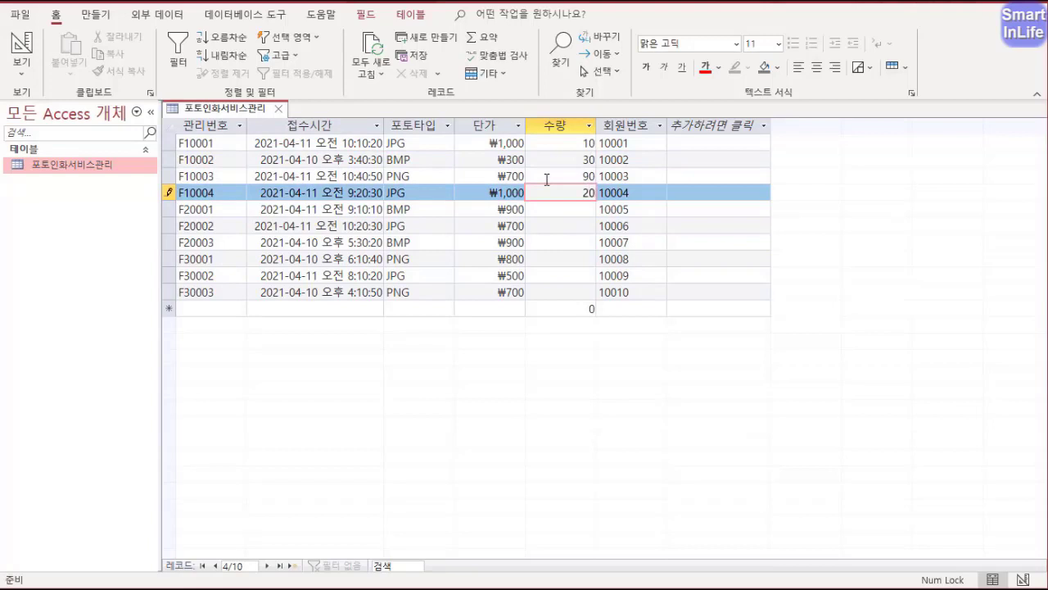
key("Down")
type("100")
key("Down")
type("50")
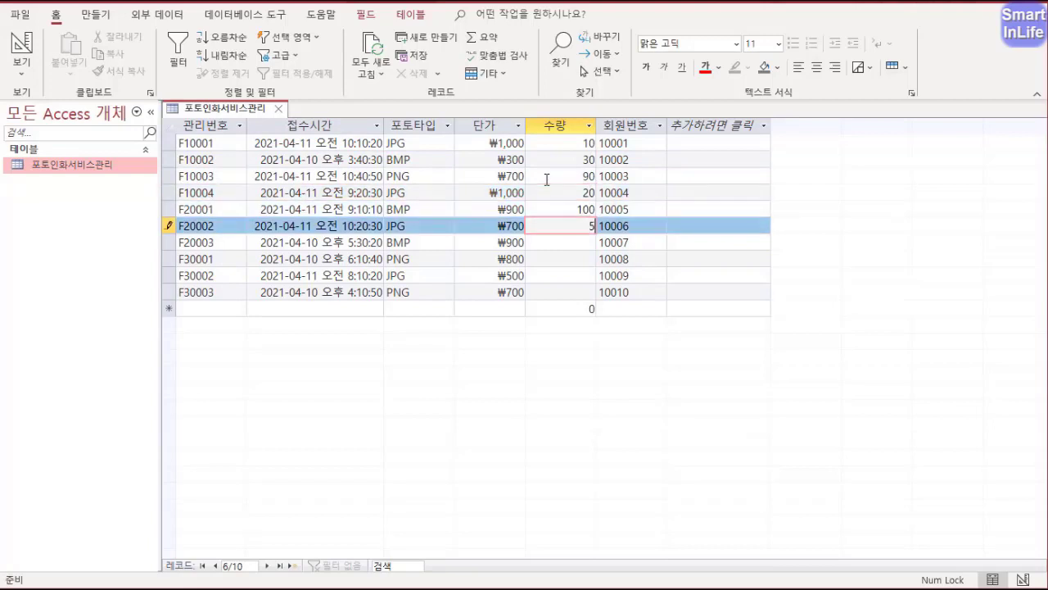
- Enter the 수량 values 20, 60, 90 and 70 for records F20003 through F30003
key("Down")
type("20")
key("Down")
type("60")
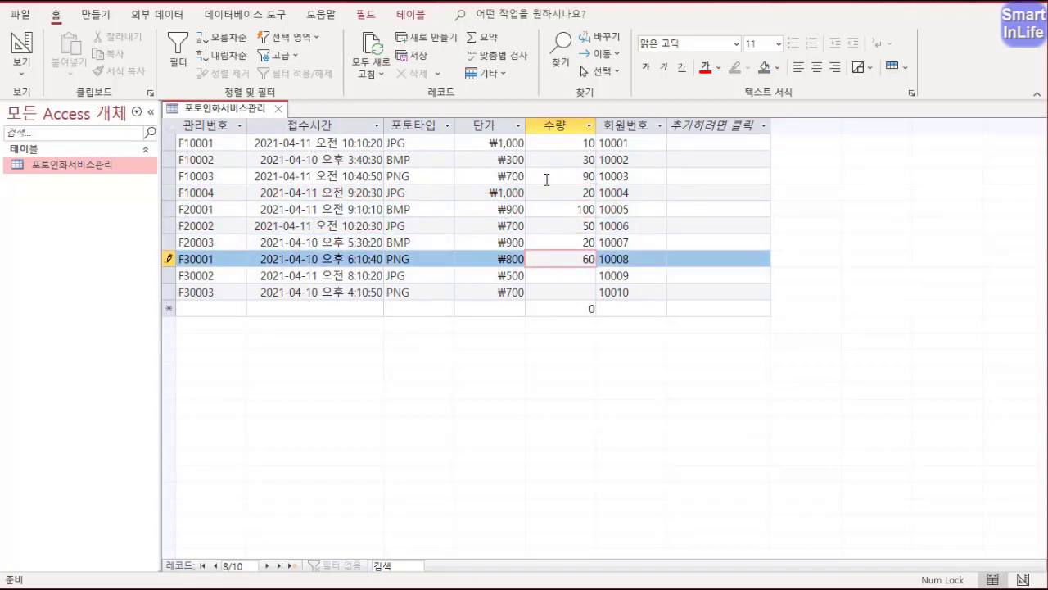
key("Down")
type("90")
key("Down")
type("70")
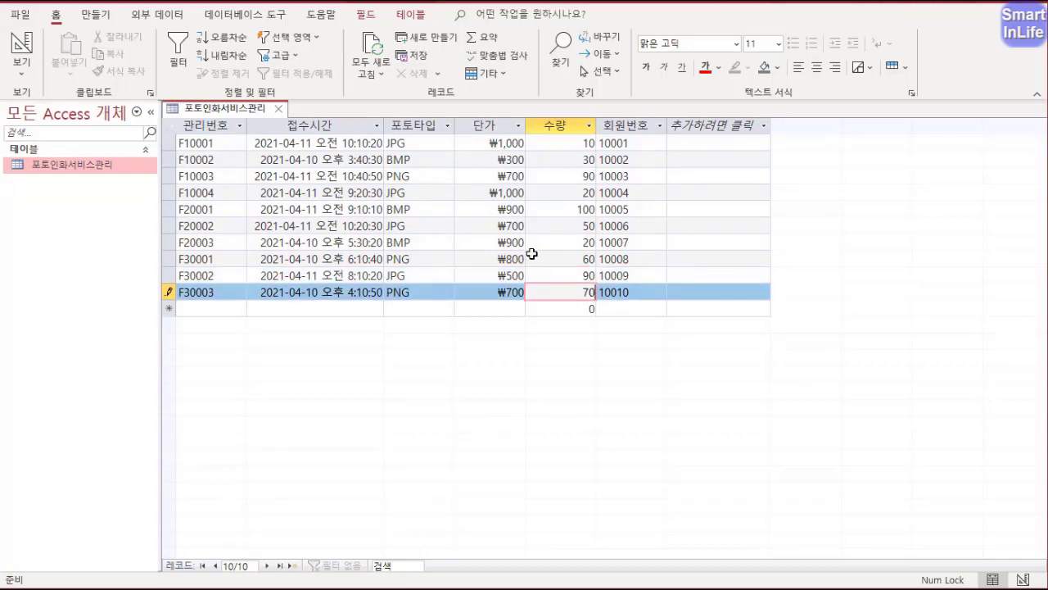
left_click(574, 276)
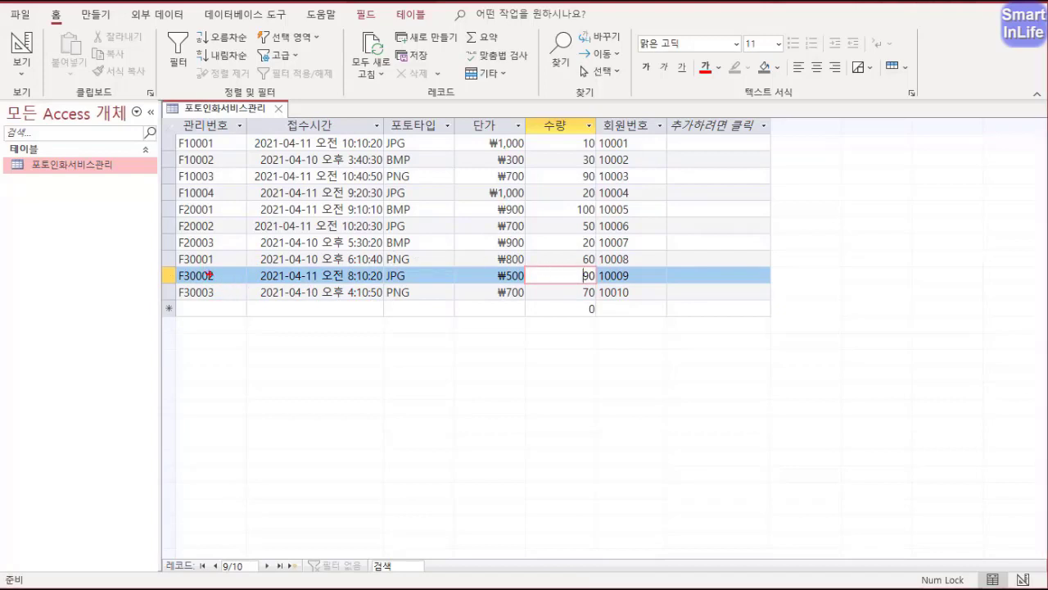
mouse_move(226, 127)
left_mouse_down()
mouse_move(232, 246)
mouse_move(186, 312)
mouse_move(175, 169)
mouse_move(220, 149)
left_mouse_up()
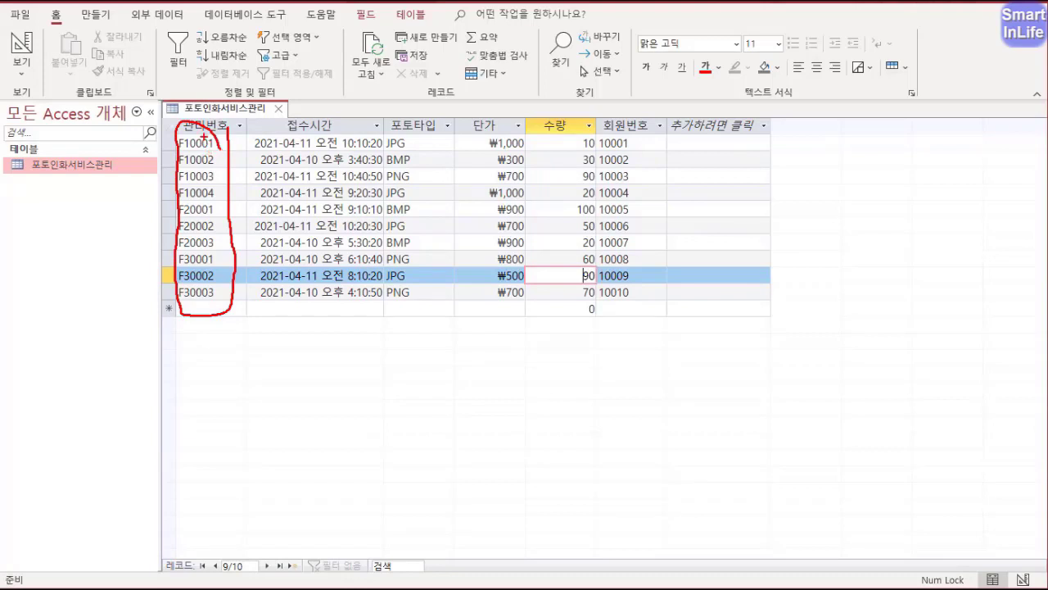
left_click_drag(207, 137, 233, 168)
mouse_move(555, 130)
left_mouse_down()
mouse_move(524, 207)
mouse_move(558, 293)
left_mouse_up()
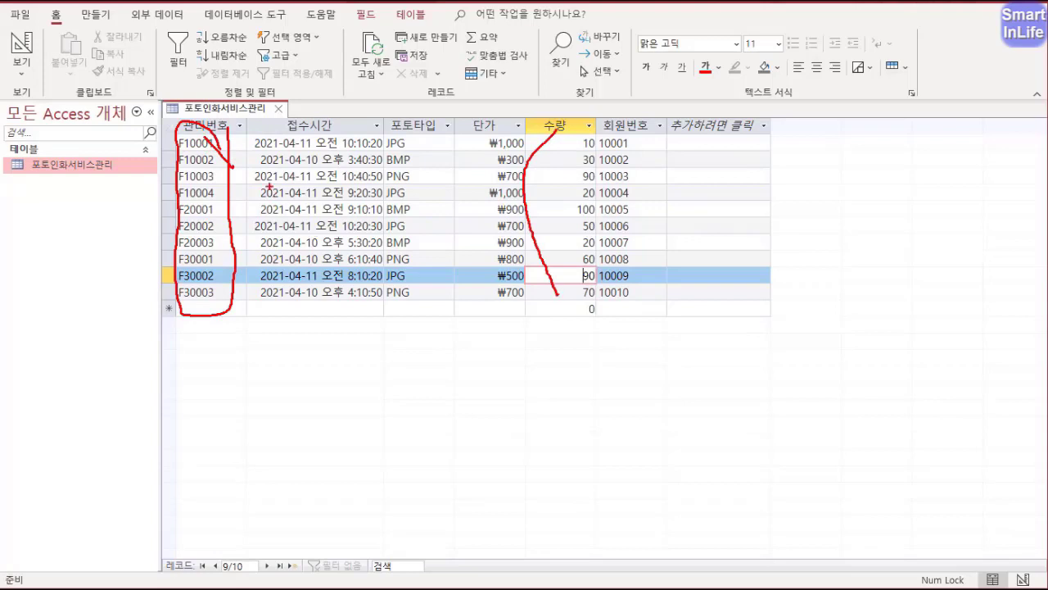
left_click_drag(218, 135, 231, 147)
mouse_move(213, 132)
left_mouse_down()
mouse_move(238, 262)
mouse_move(241, 252)
mouse_move(218, 144)
mouse_move(220, 292)
left_mouse_up()
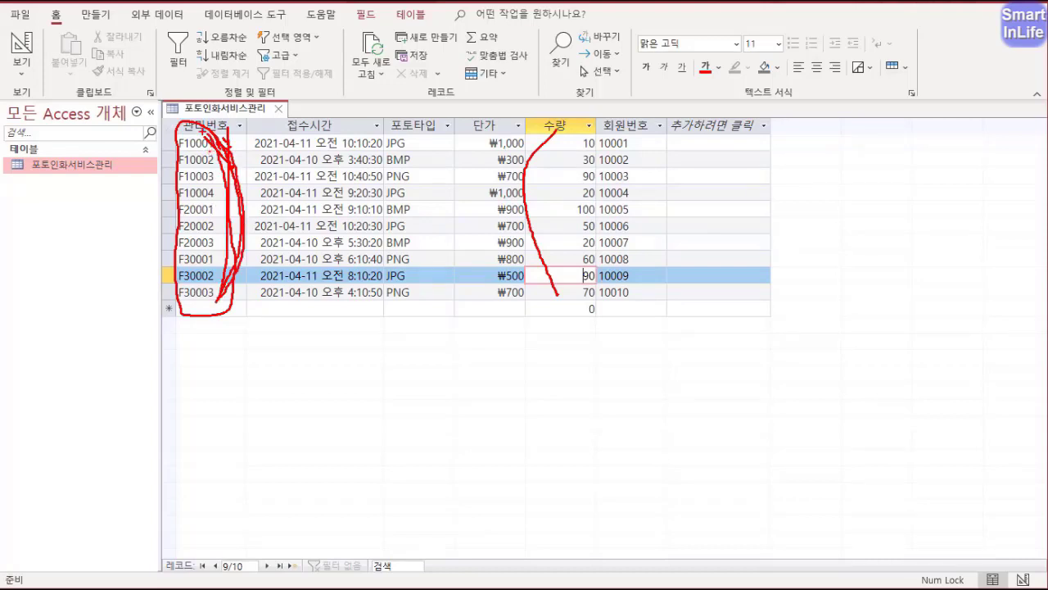
left_click_drag(203, 132, 231, 256)
mouse_move(221, 196)
left_mouse_down()
mouse_move(534, 182)
mouse_move(501, 217)
left_mouse_up()
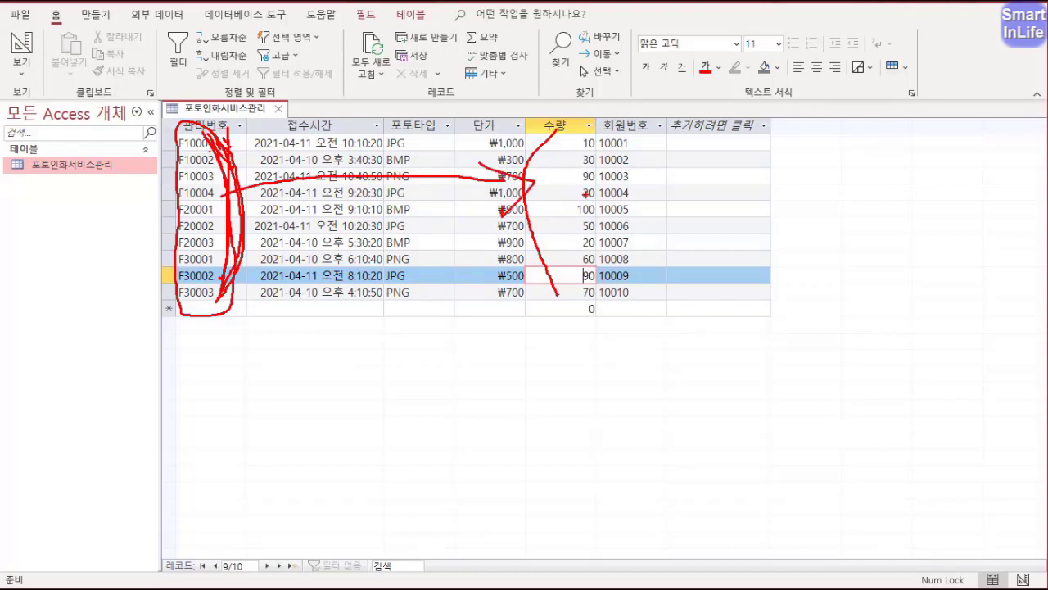
key("Escape")
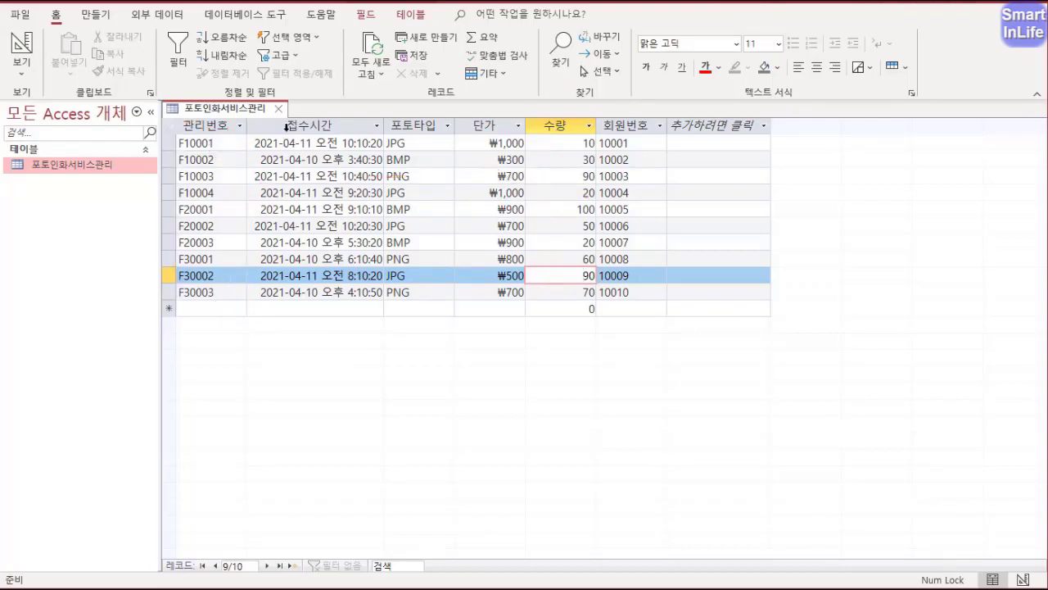
- Close the 포토인화서비스관리 table with its layout changes saved and create a new blank table
left_click(279, 108)
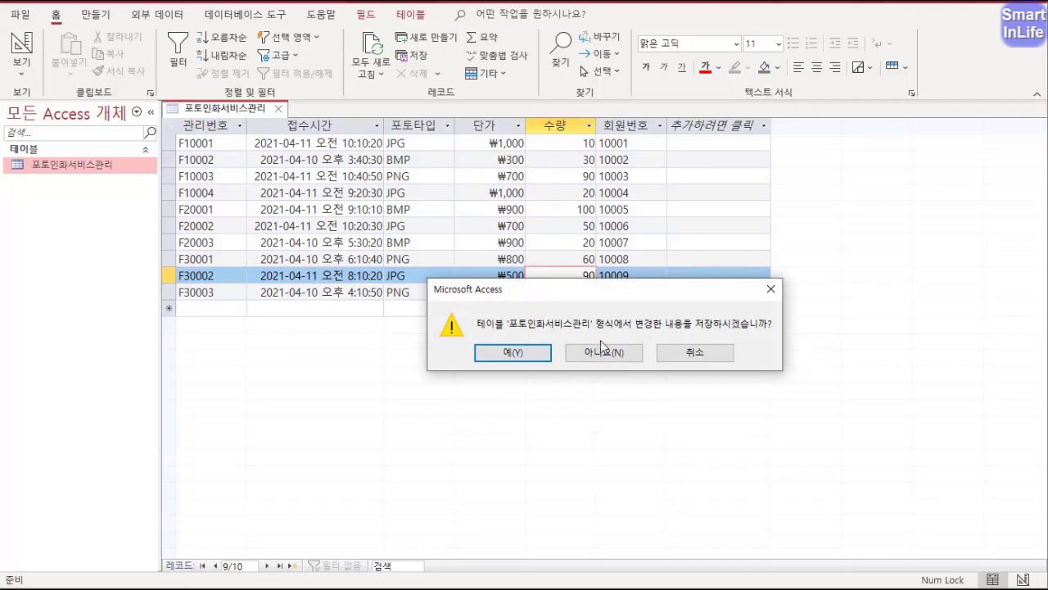
left_click(516, 350)
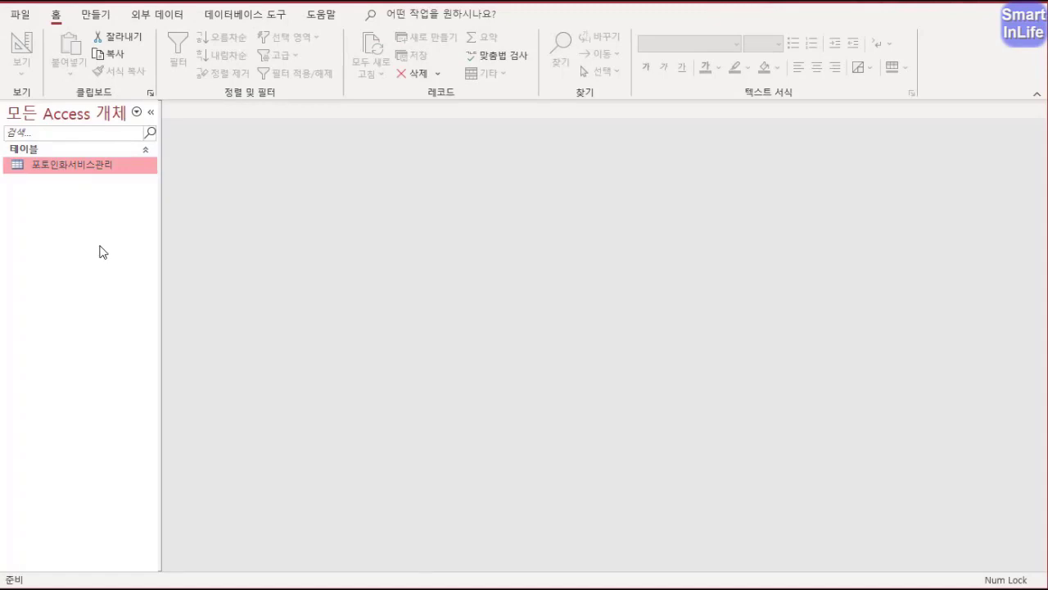
left_click(95, 14)
mouse_move(109, 82)
left_mouse_down()
mouse_move(81, 79)
mouse_move(105, 30)
mouse_move(98, 111)
left_mouse_up()
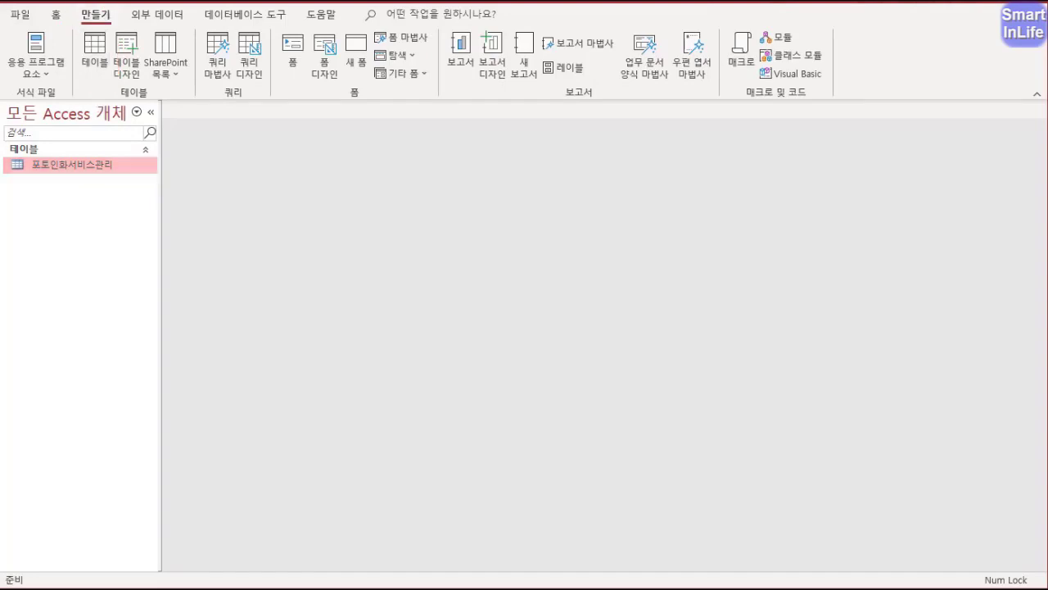
left_click(98, 61)
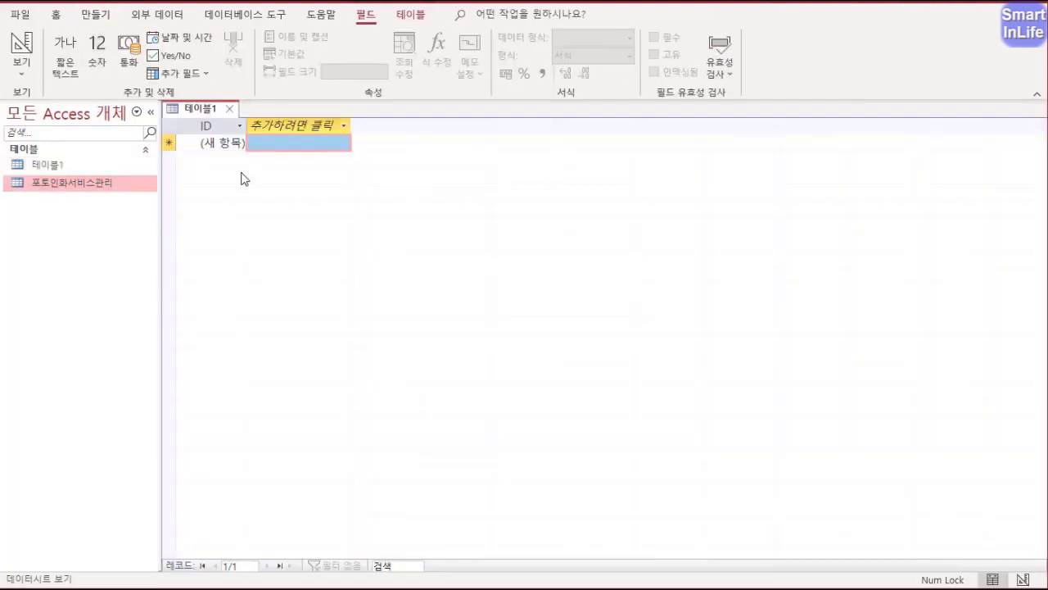
- Open the new table in Design view, saving it under the name 회원정보
right_click(47, 168)
left_click(83, 204)
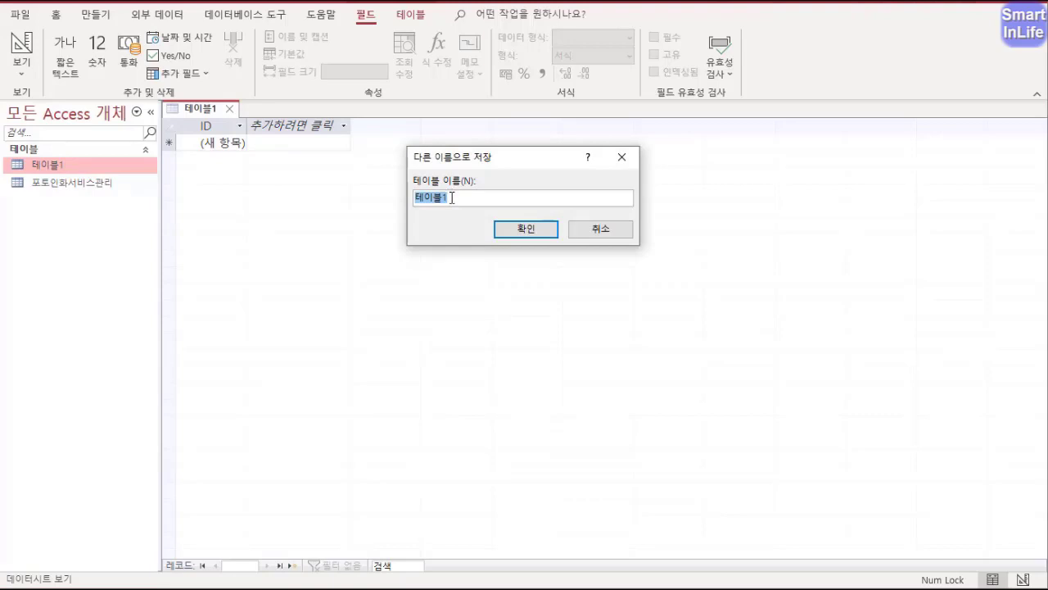
type("회원정보")
left_click(516, 233)
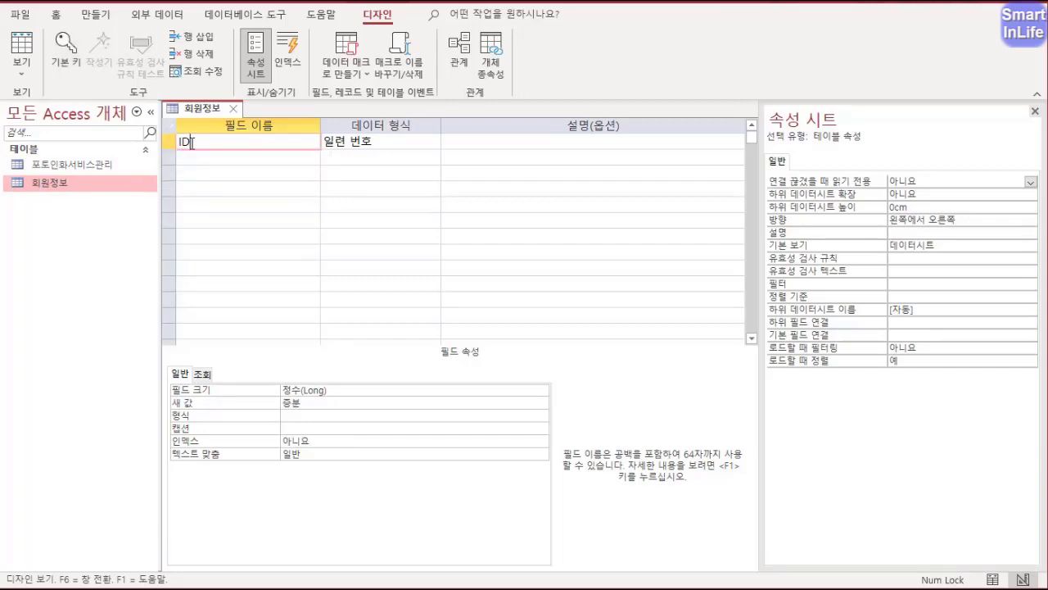
- Rename the ID field as 회원번호, with data type 짧은 텍스트 and field size 5
type("회원번호")
left_click(372, 146)
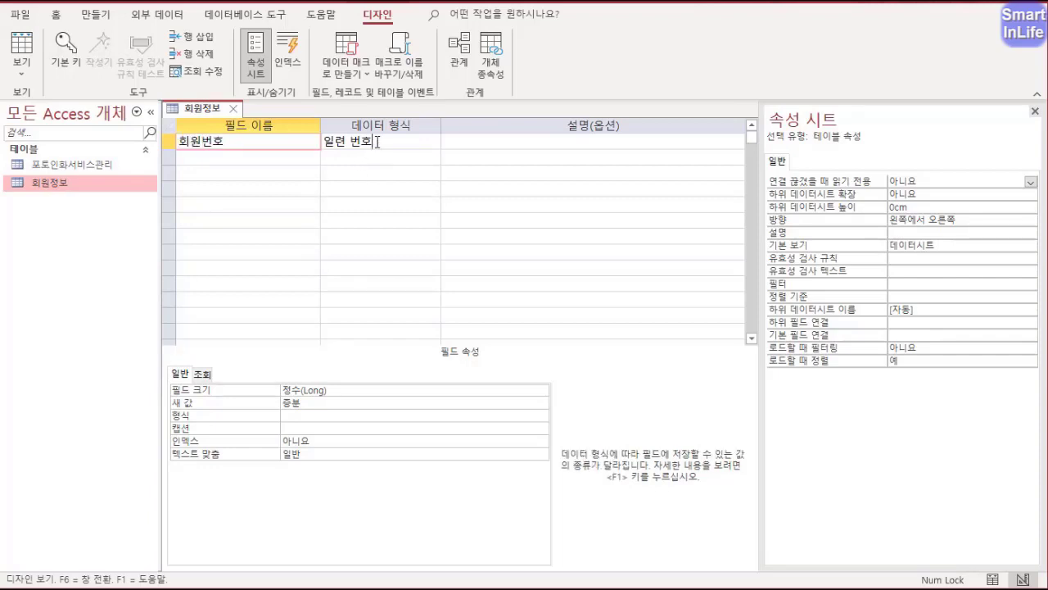
left_click(434, 142)
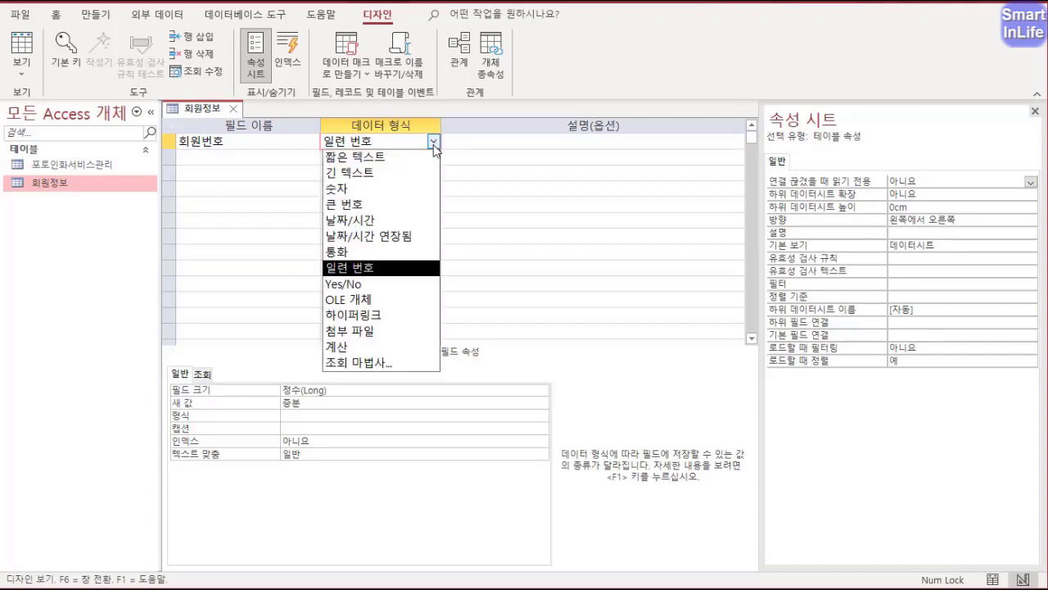
left_click(424, 160)
double_click(299, 390)
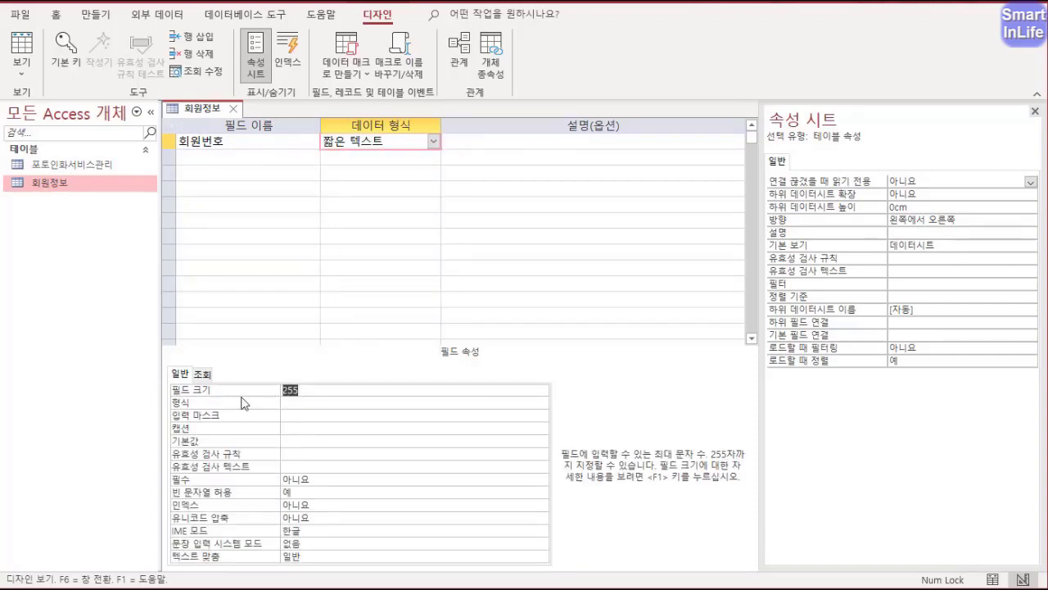
type("5")
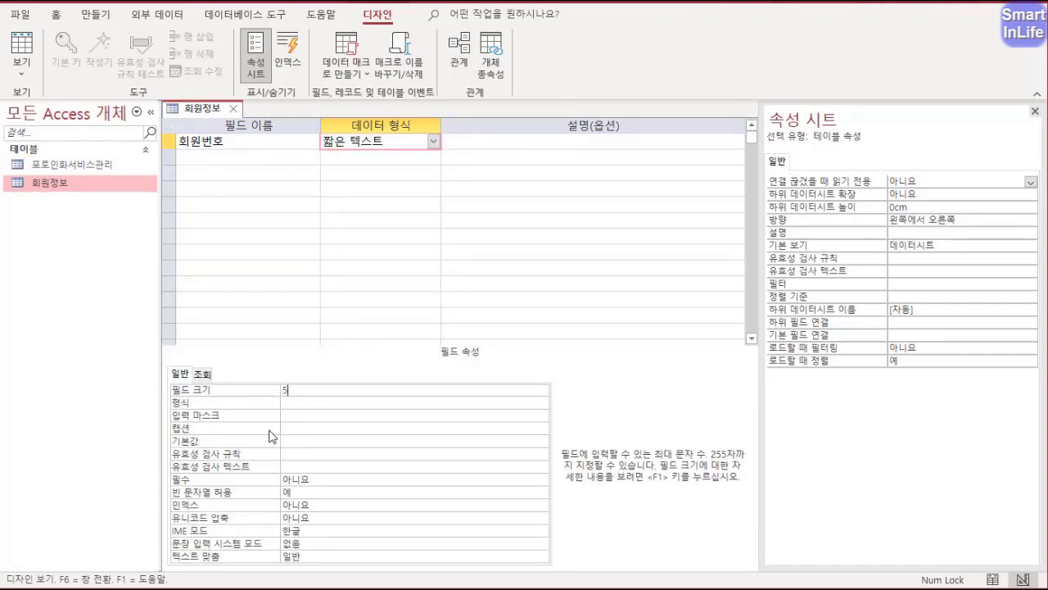
- Add an 아이디 field with the 짧은 텍스트 data type and edit its field size
left_click(223, 162)
type("아이디")
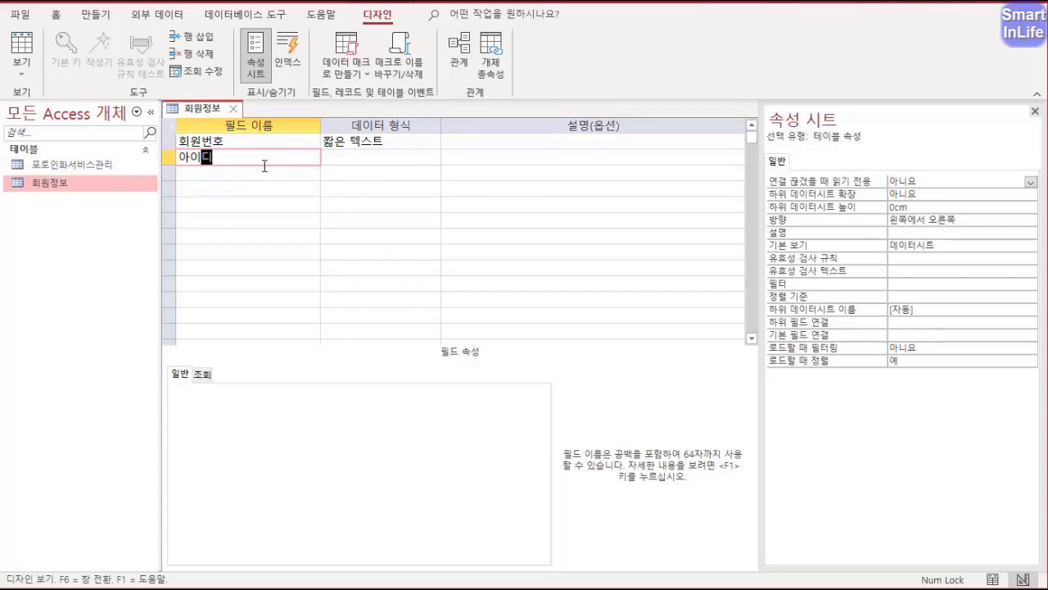
left_click(352, 160)
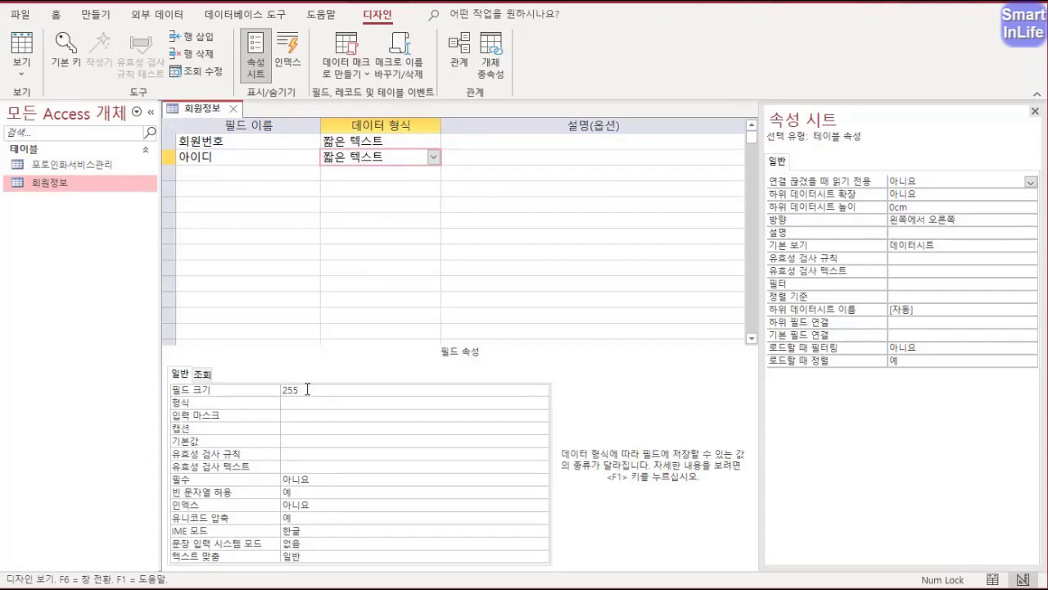
left_click(280, 391)
key("BackSpace")
- Add a 연락처 field with the 짧은 텍스트 data type and set its field size to 13
left_click(243, 171)
type("연락처")
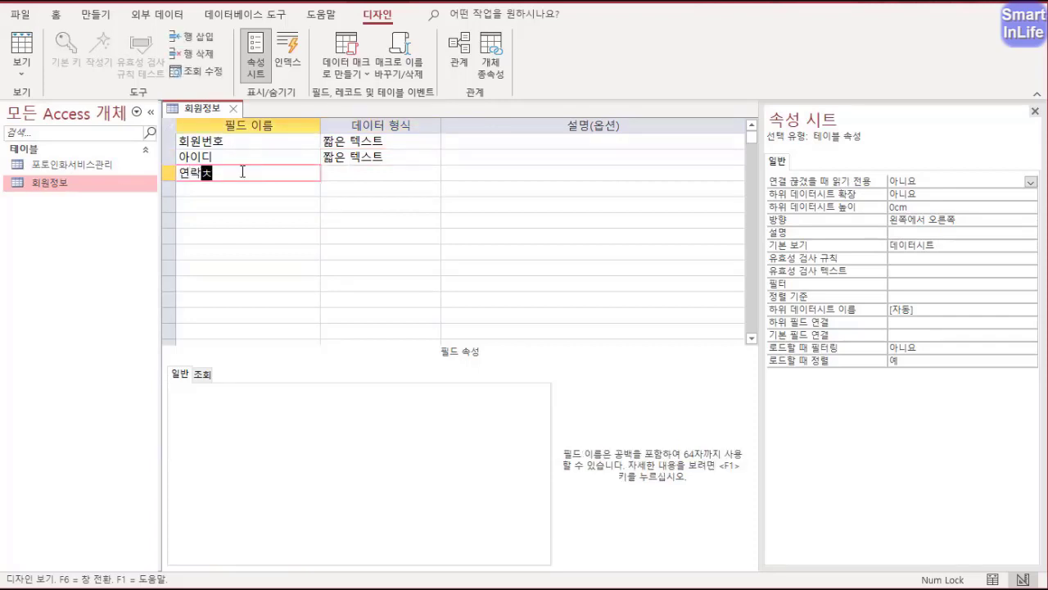
left_click(345, 177)
left_click(304, 392)
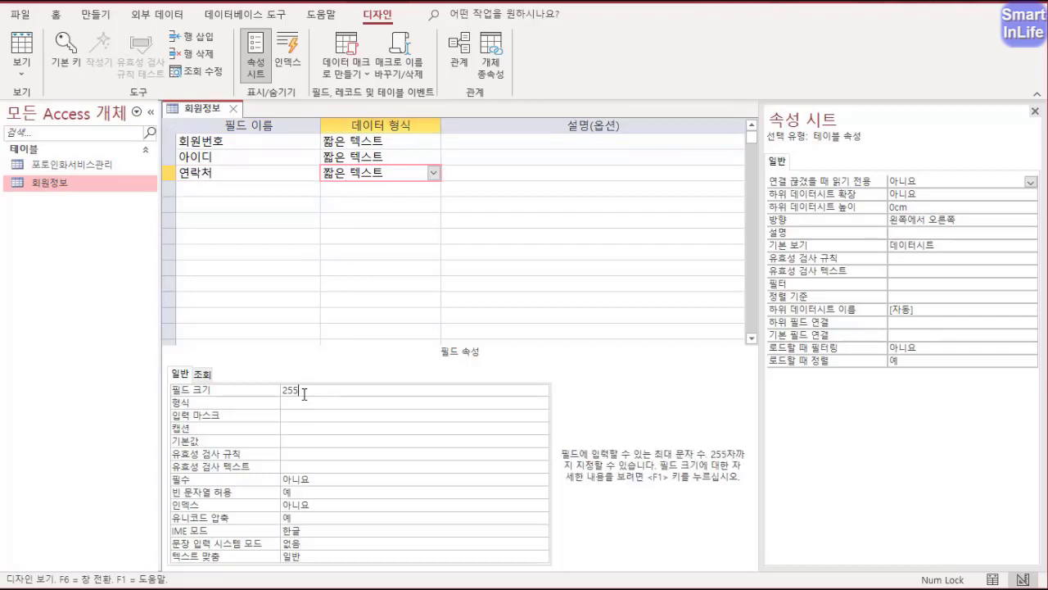
key("BackSpace")
key("BackSpace")
key("BackSpace")
type("13")
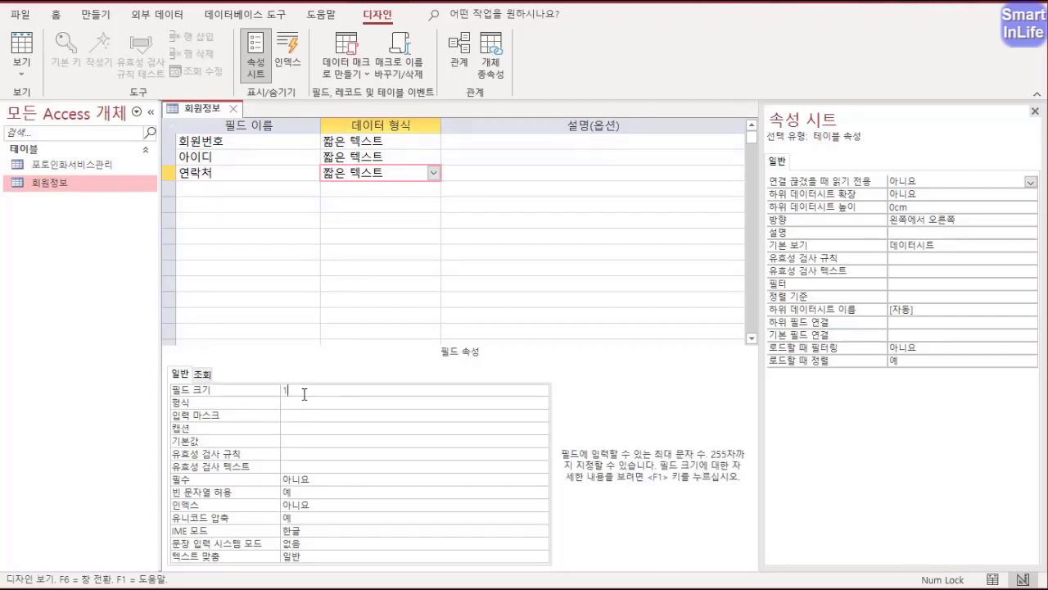
key("Return")
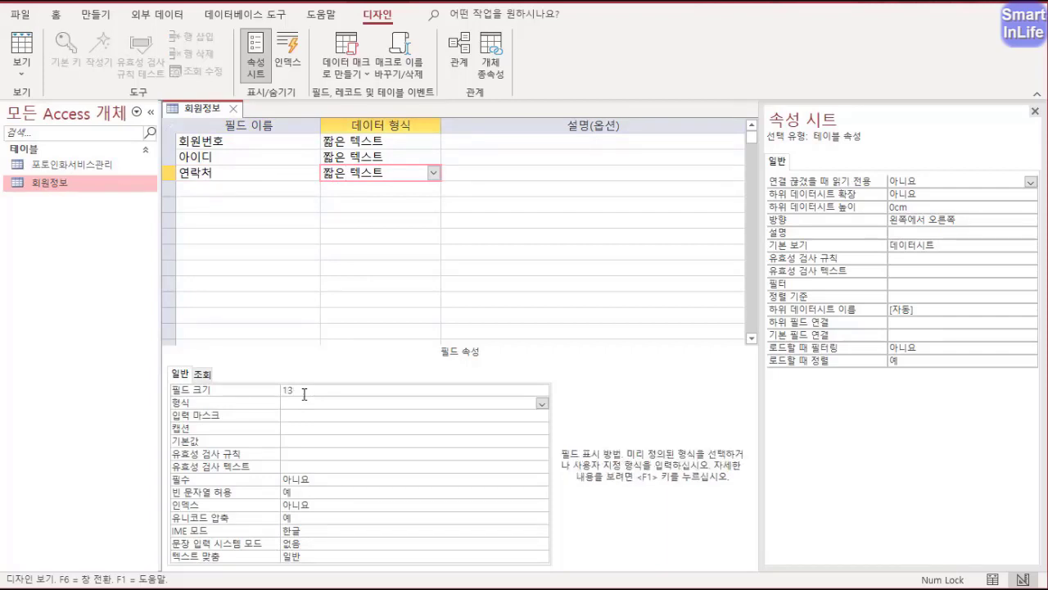
- Add a 회원구분 field with the 짧은 텍스트 data type and set its field size to 4
left_click(214, 189)
type("회원구분")
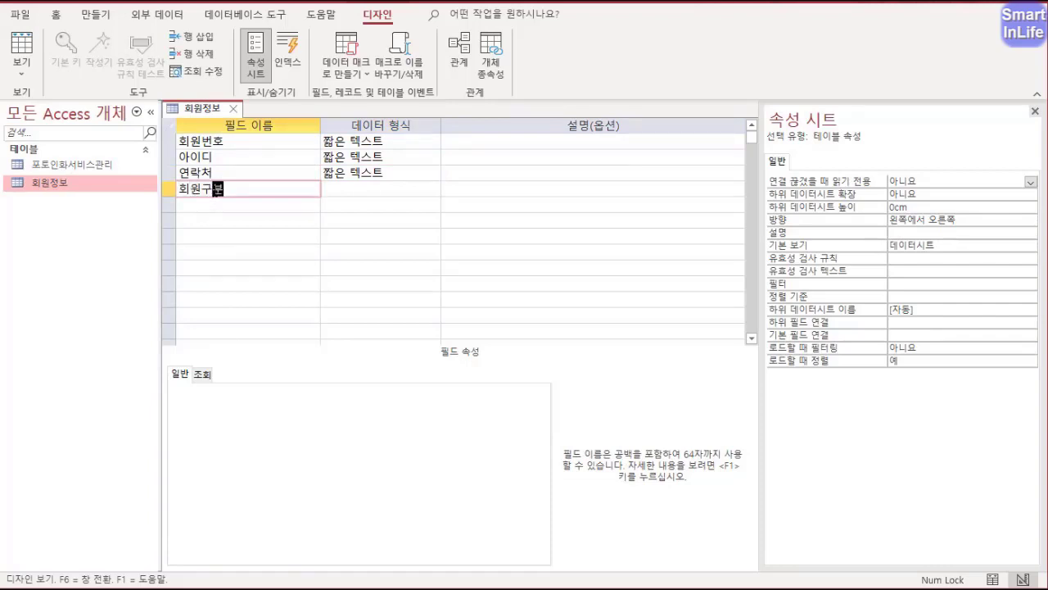
key("Return")
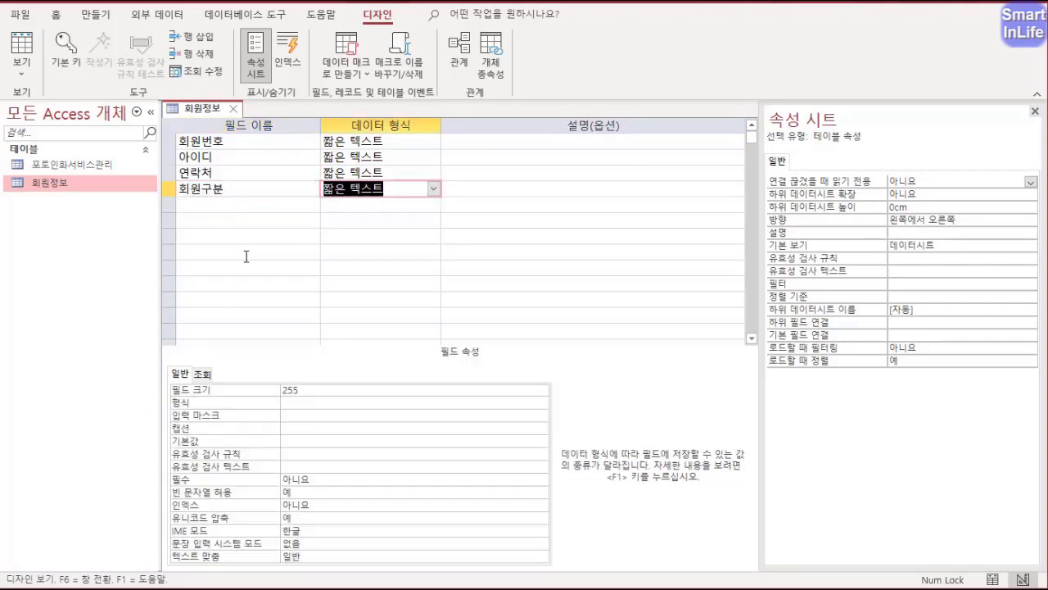
key("Return")
key("F6")
type("4")
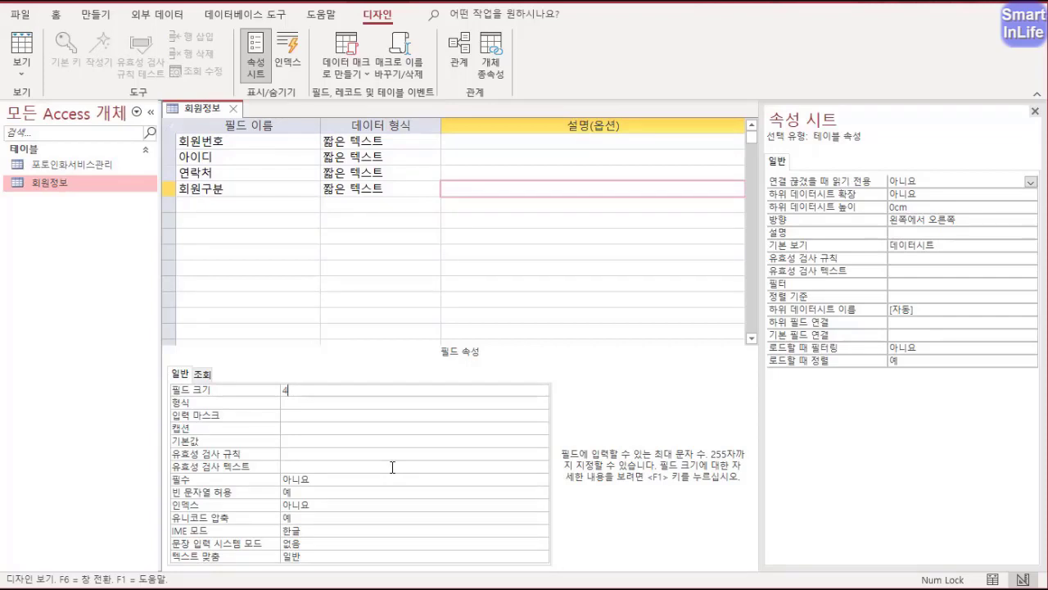
- Add a 누적포인트 field with the 숫자 data type
left_click(213, 203)
type("누적포인트")
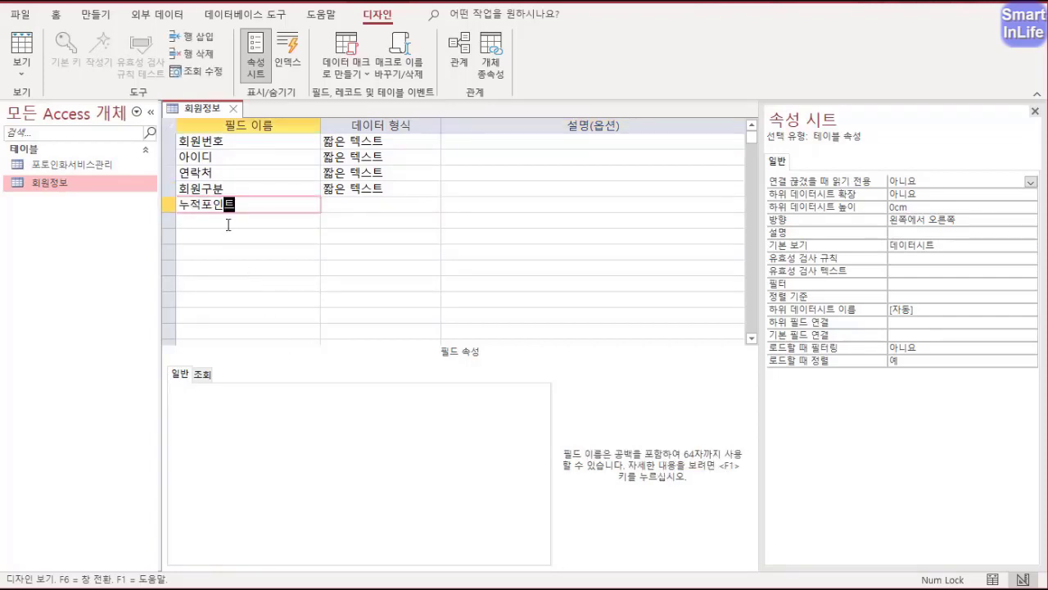
left_click(372, 207)
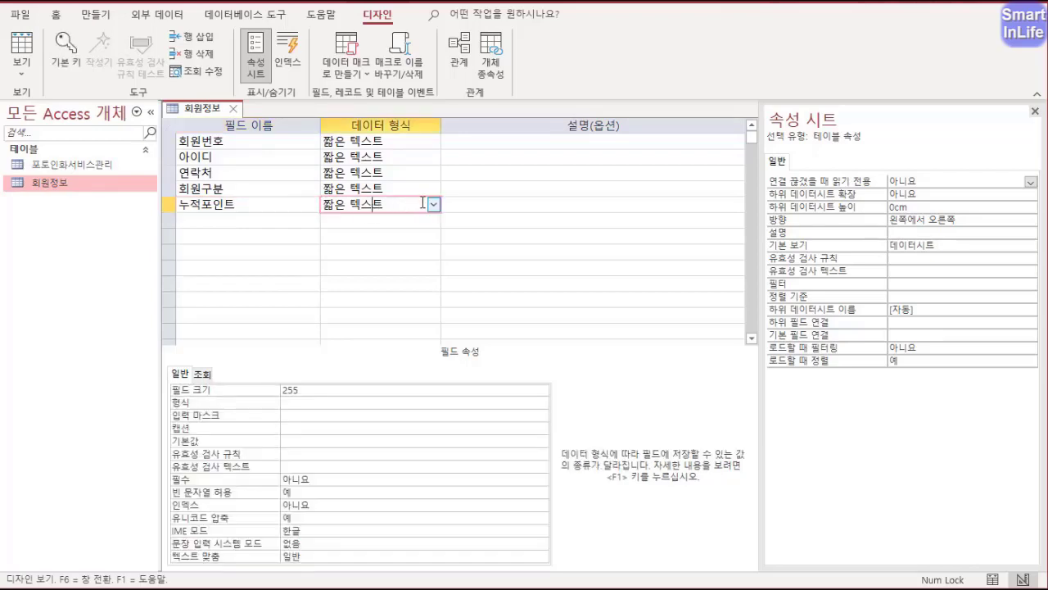
left_click(433, 204)
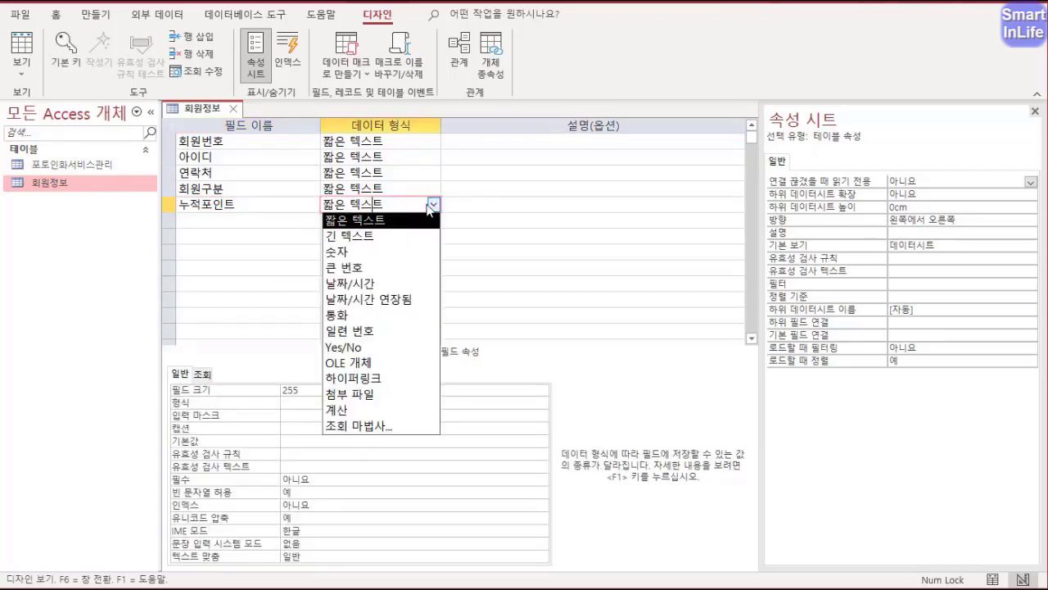
left_click(373, 254)
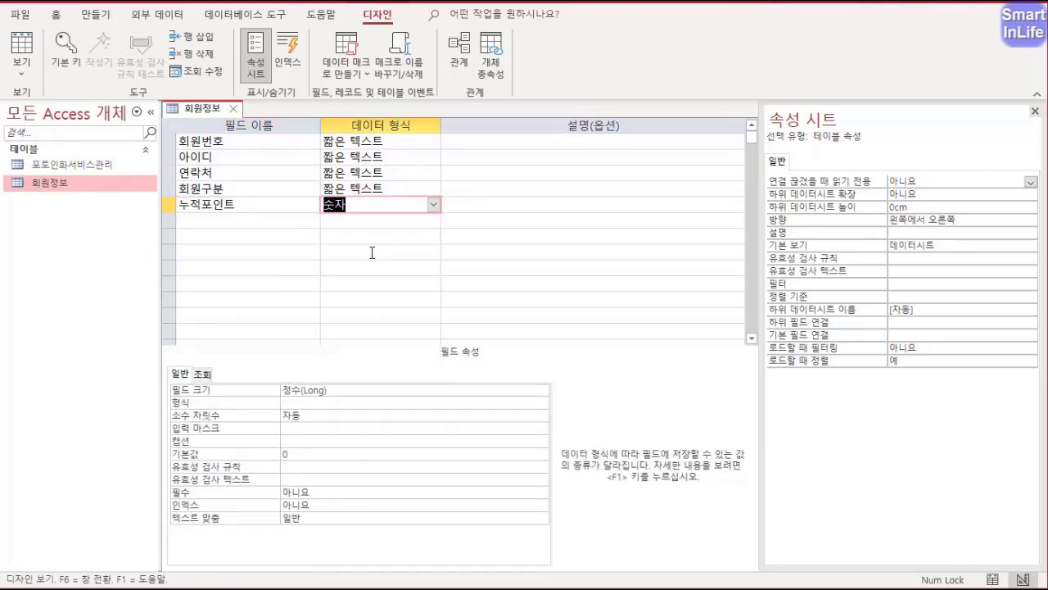
- Set the 누적포인트 field's format to 표준 and its decimal places to 0
left_click(292, 402)
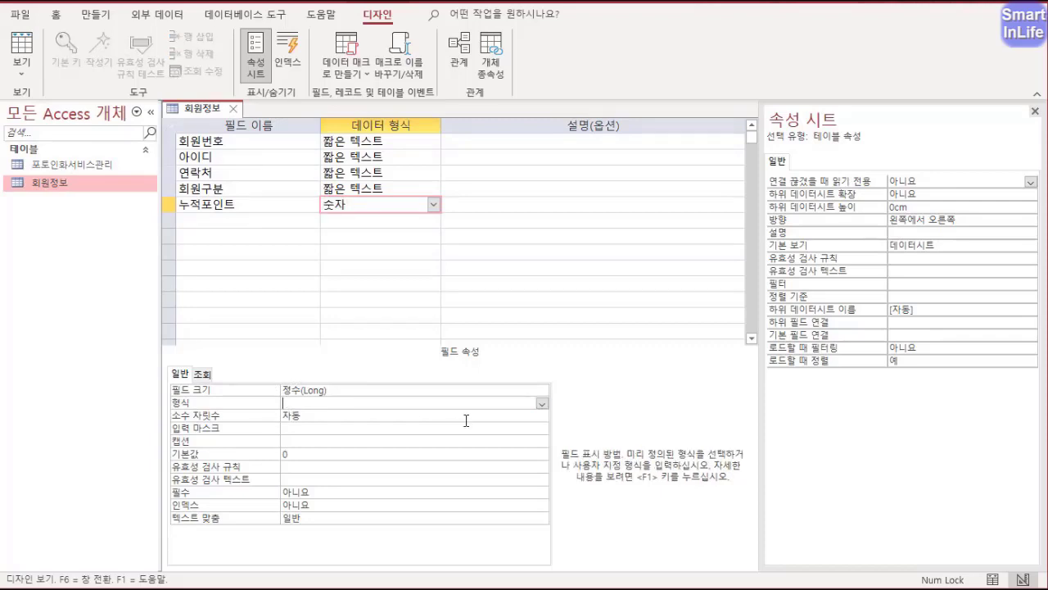
left_click(541, 403)
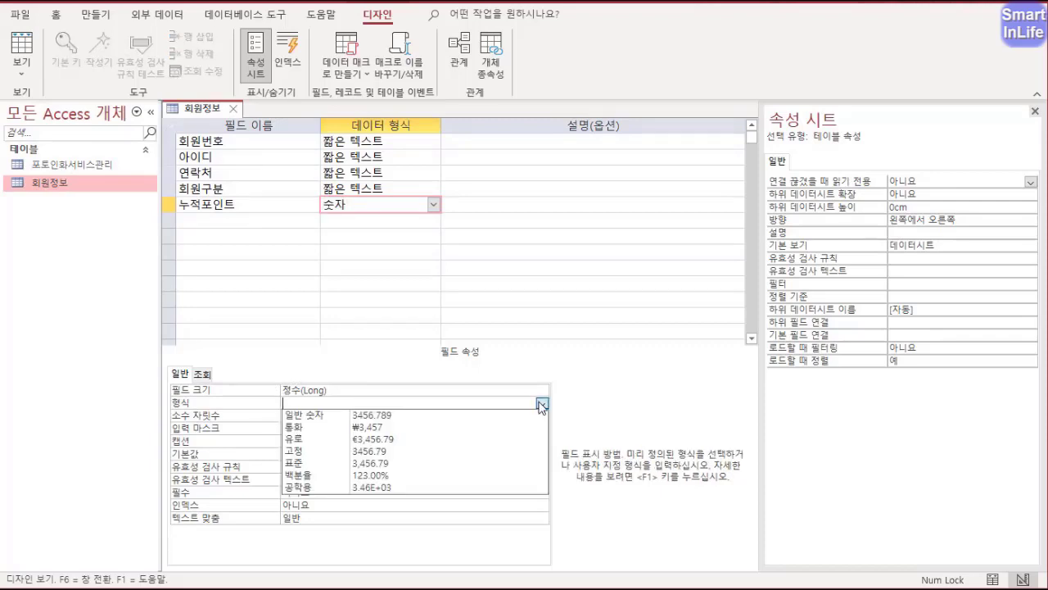
left_click(390, 466)
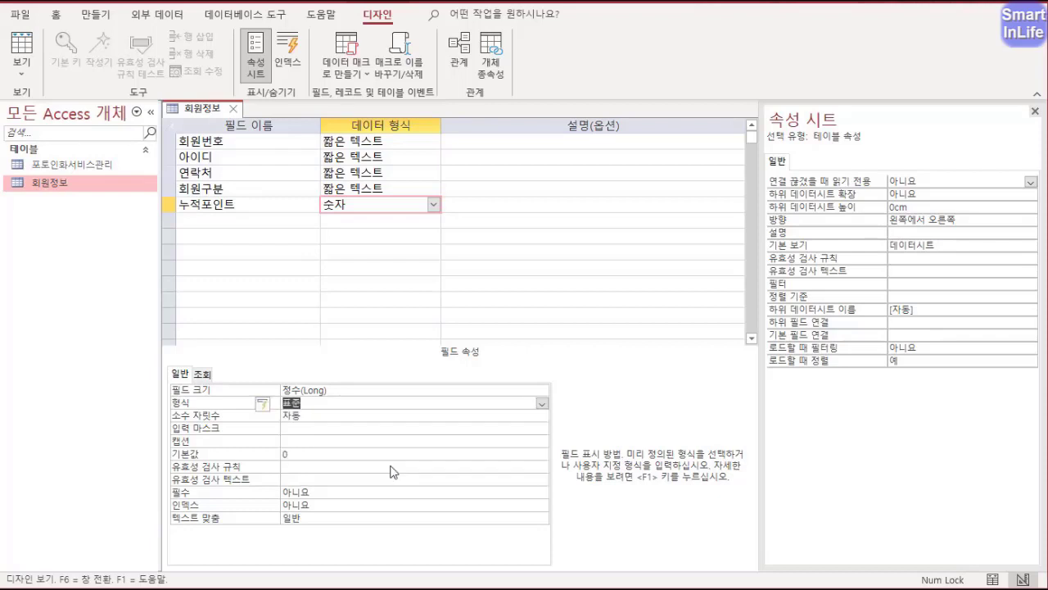
left_click(301, 418)
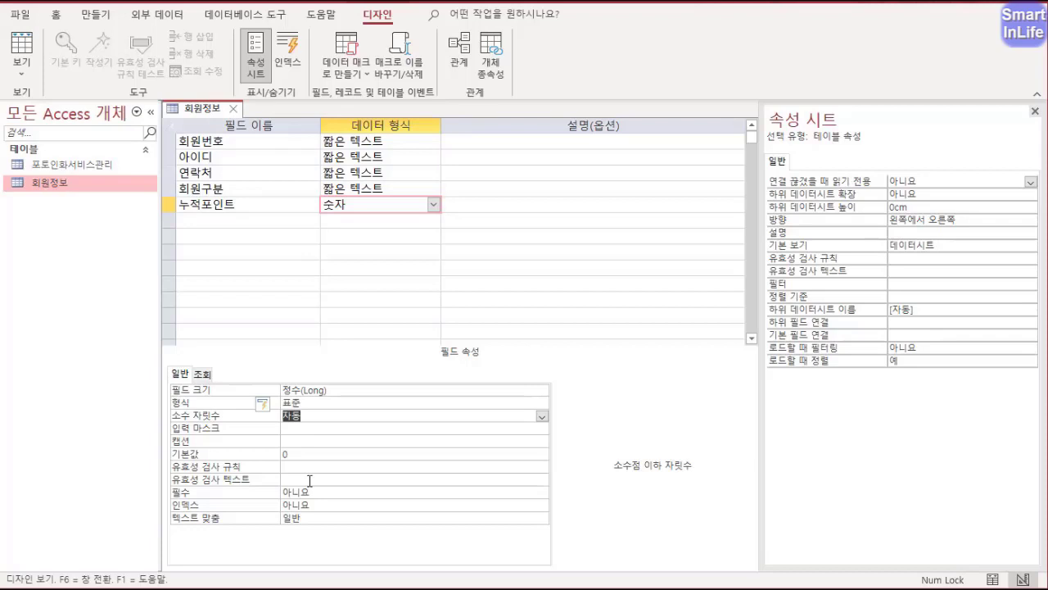
type("0")
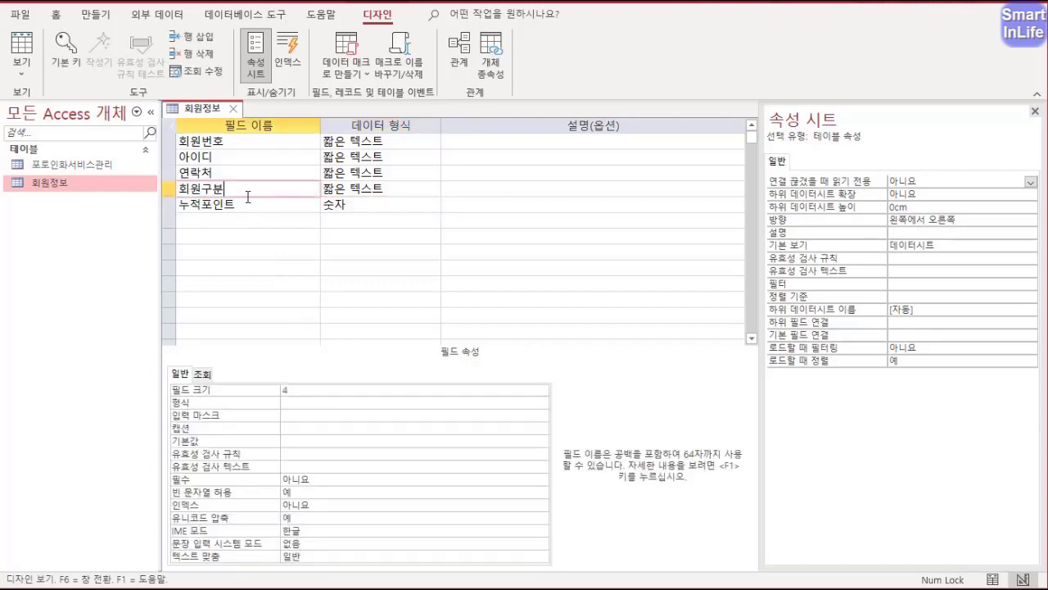
- Set the 회원구분 field's lookup display control to 콤보 상자
left_click(286, 191)
mouse_move(212, 392)
left_mouse_down()
mouse_move(214, 345)
mouse_move(210, 403)
left_mouse_up()
mouse_move(221, 206)
left_mouse_down()
mouse_move(180, 176)
mouse_move(219, 203)
left_mouse_up()
mouse_move(213, 372)
left_mouse_down()
mouse_move(201, 375)
mouse_move(217, 332)
left_mouse_up()
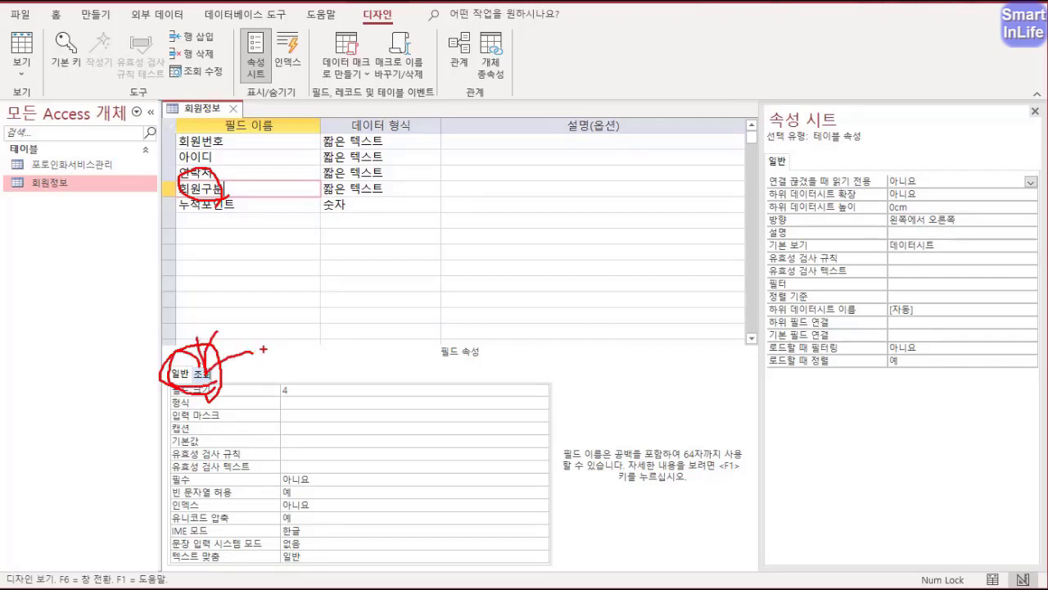
key("Escape")
left_click(203, 373)
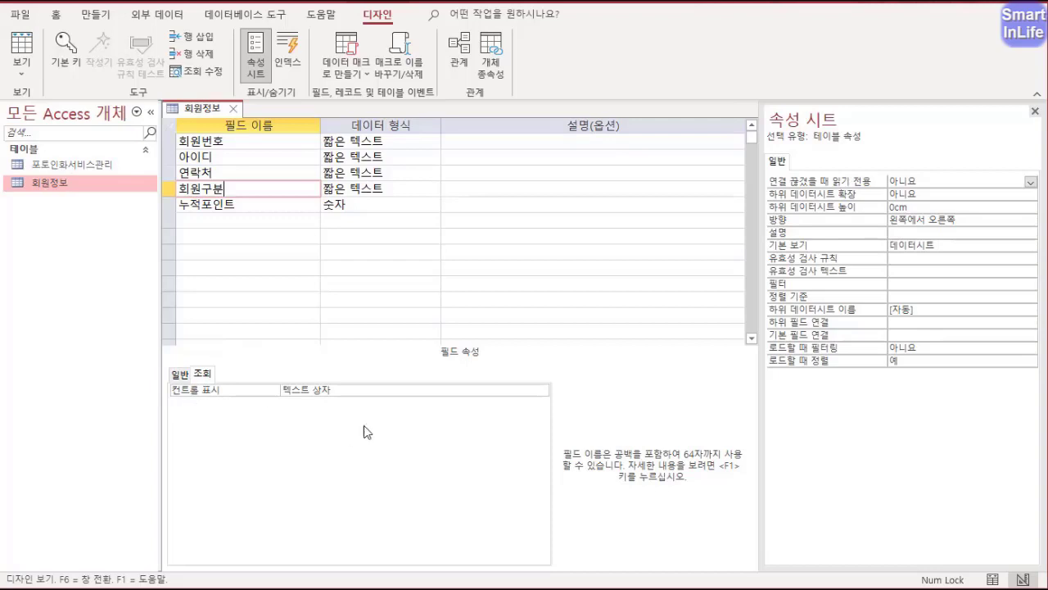
left_click(344, 389)
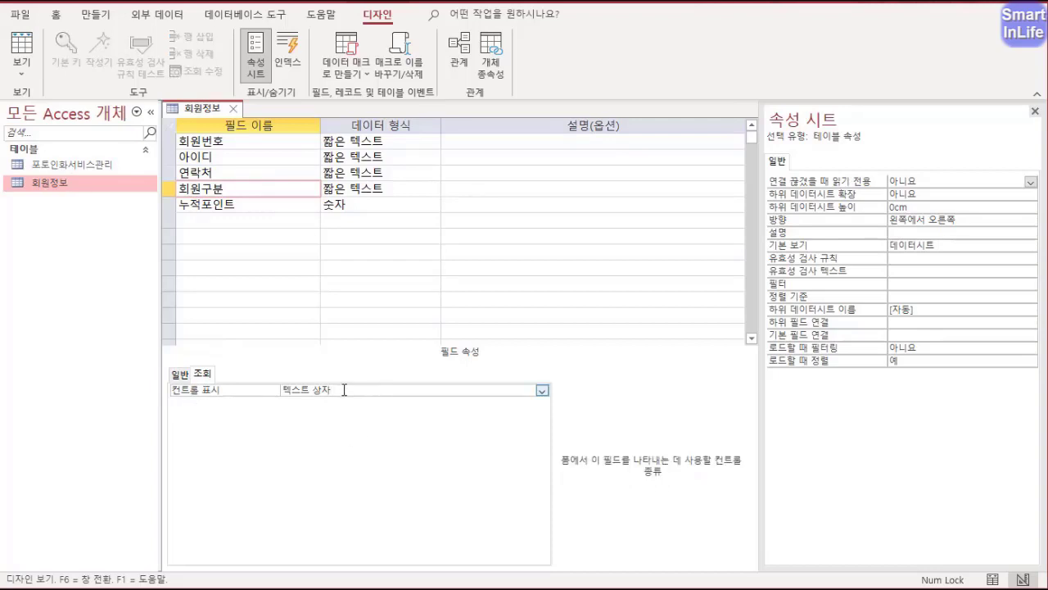
left_click(542, 391)
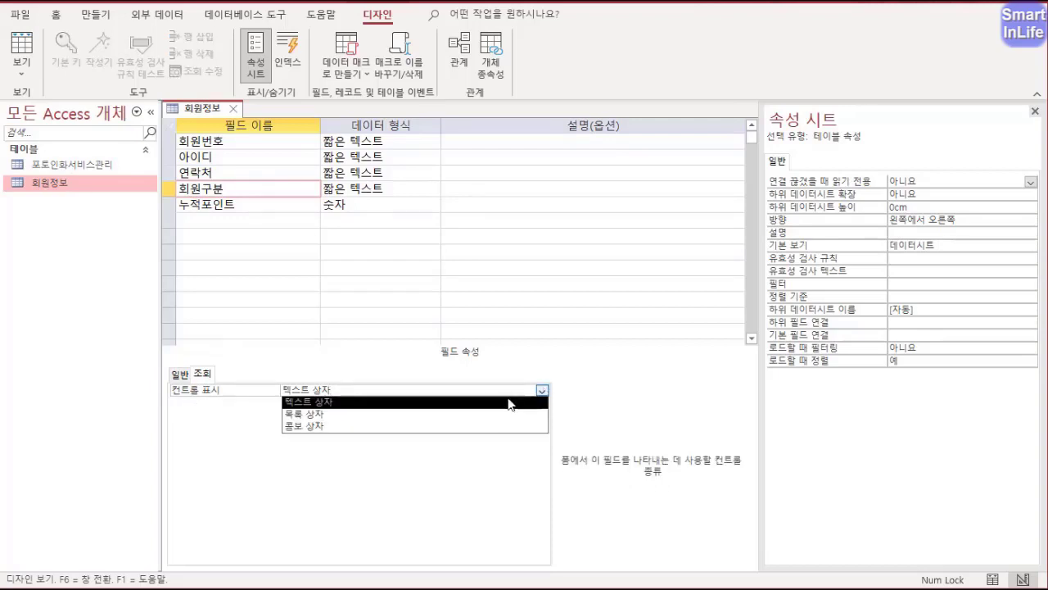
left_click(461, 427)
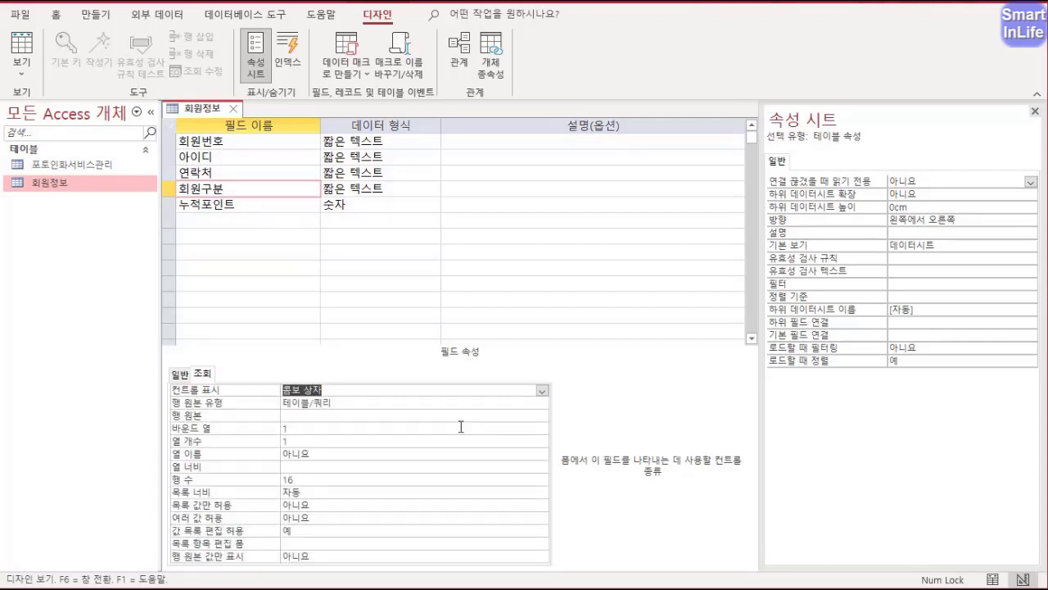
- Set the 회원구분 lookup's row source type to 값 목록 and its row source to 게스트;일반회원;특별회원
left_click(340, 404)
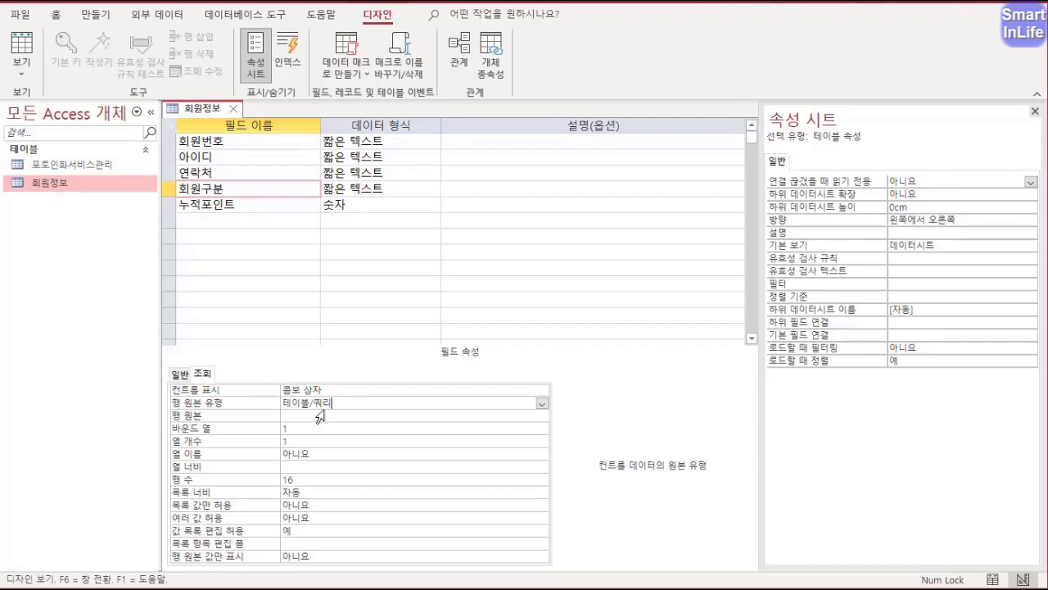
left_click(542, 404)
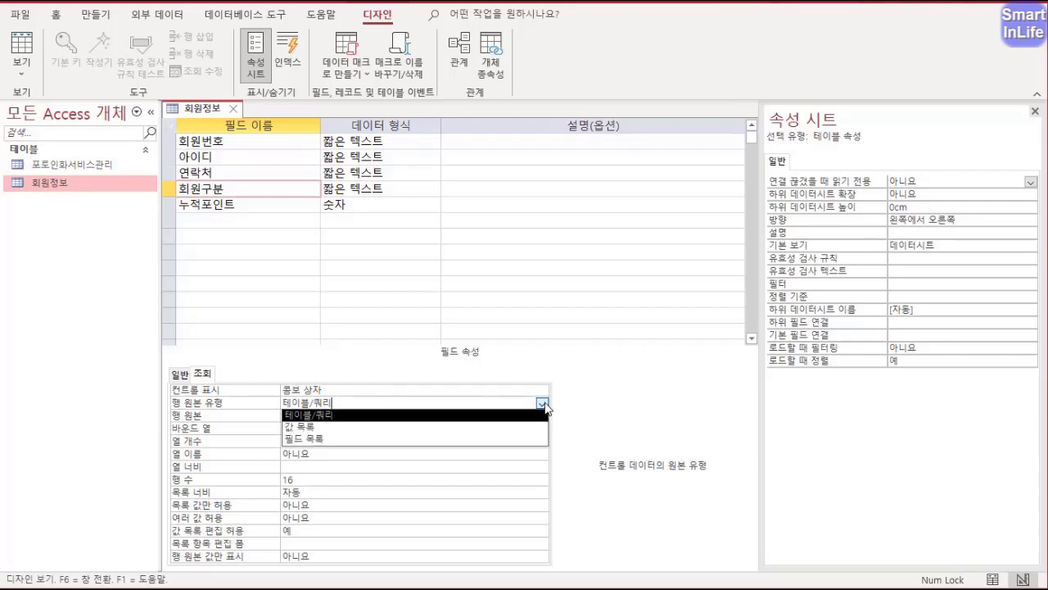
left_click(402, 434)
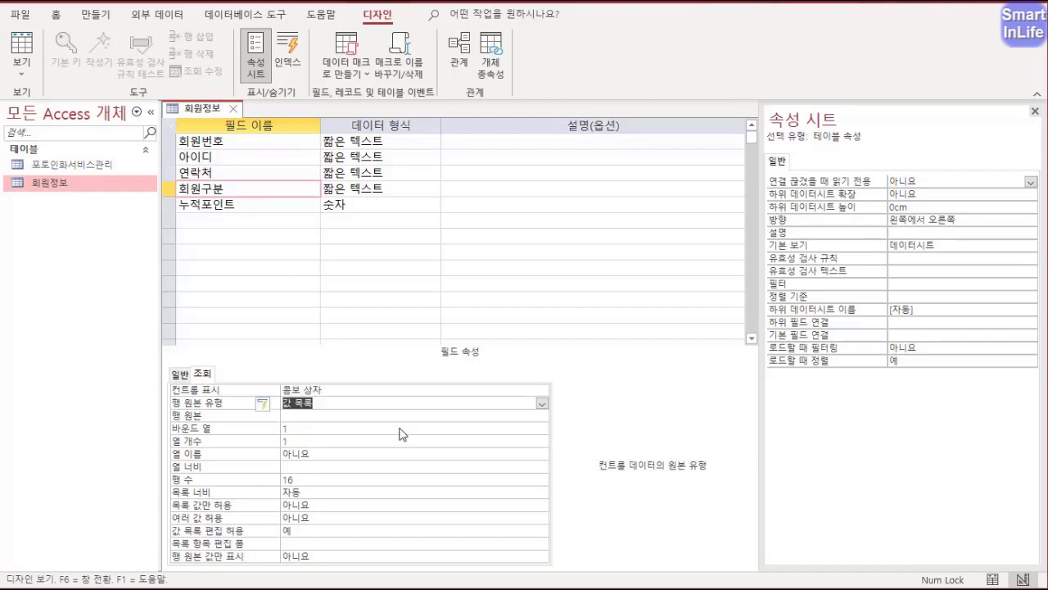
left_click(303, 416)
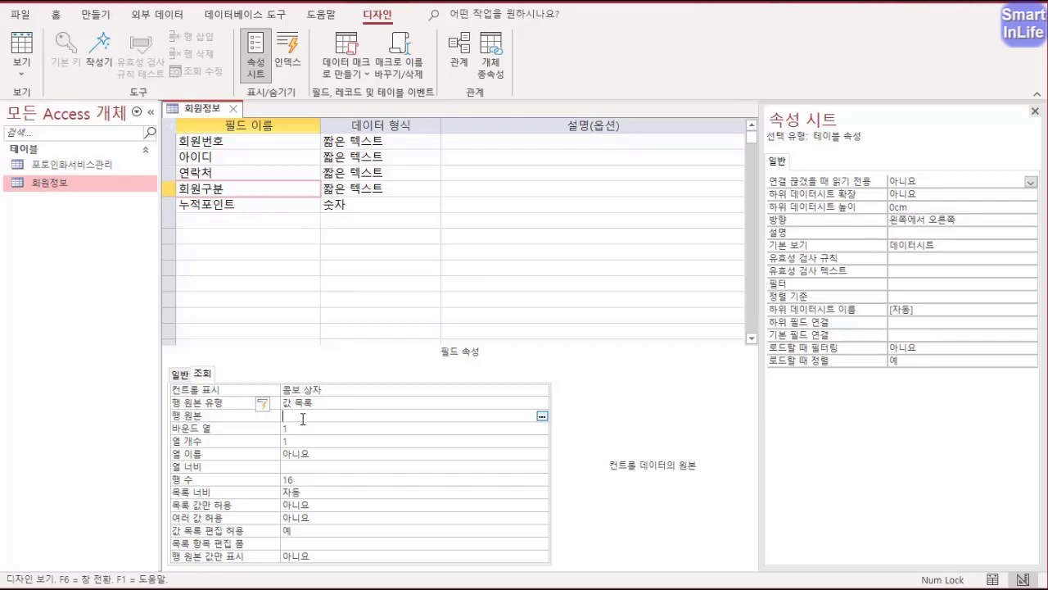
type("게스트;회")
type("반회원;특별회원")
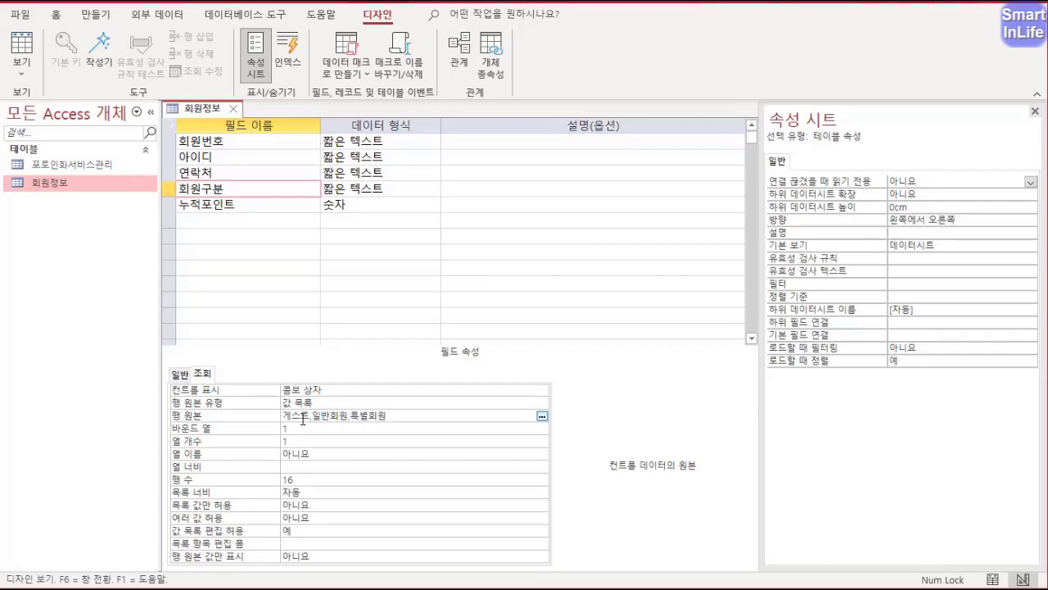
key("Return")
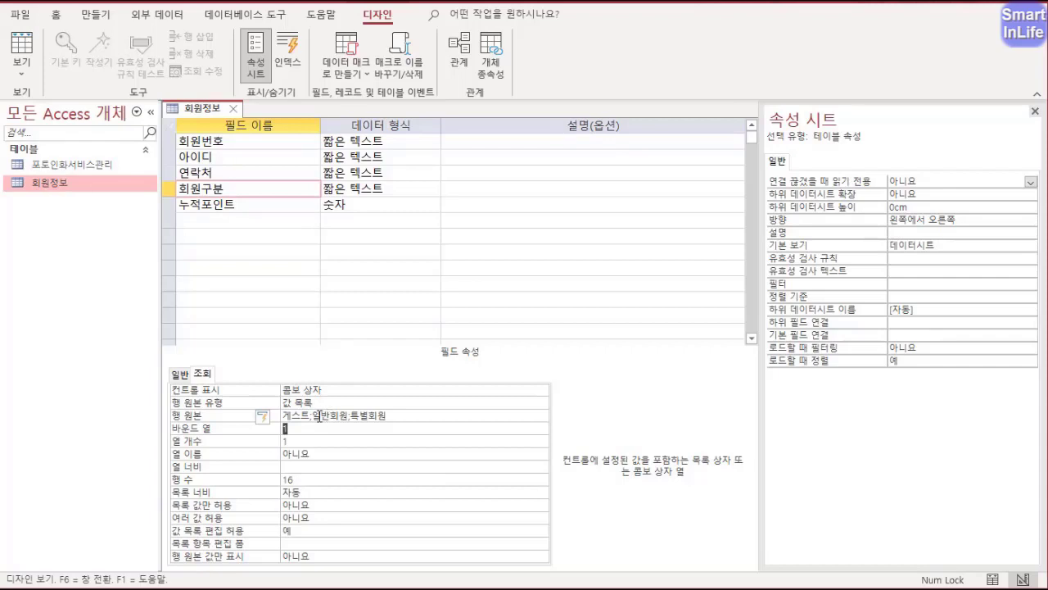
- Set the column width of the 회원구분 combo box to 2 cm
left_click(315, 416)
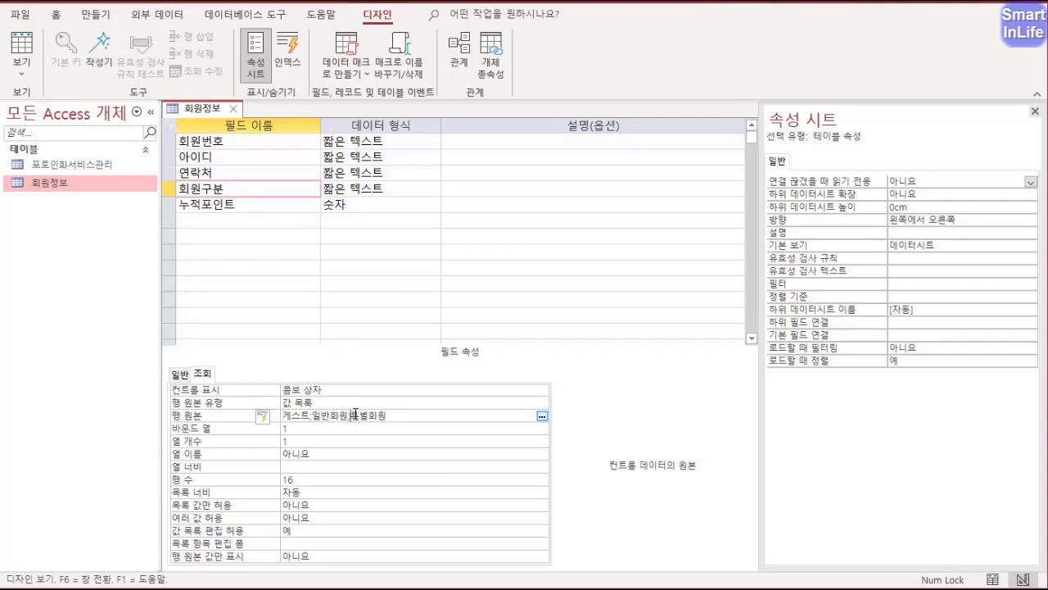
key("Down")
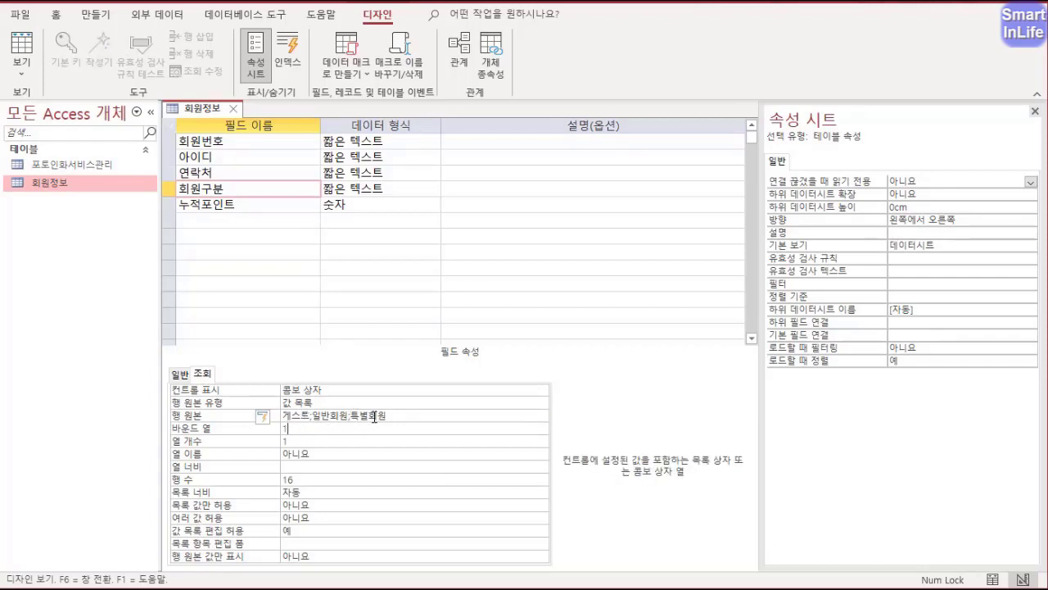
left_click(300, 443)
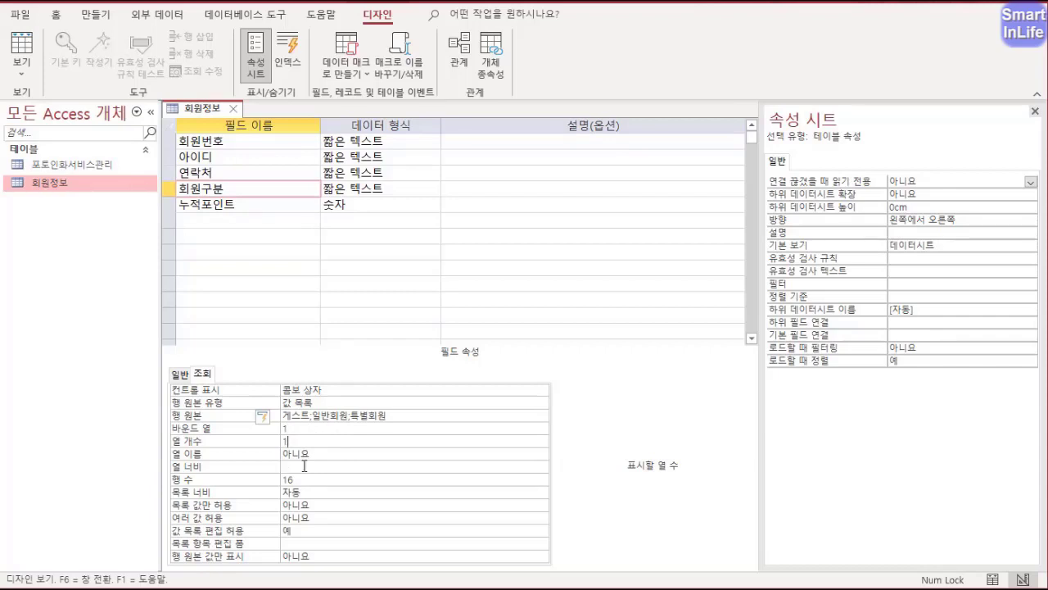
left_click(297, 467)
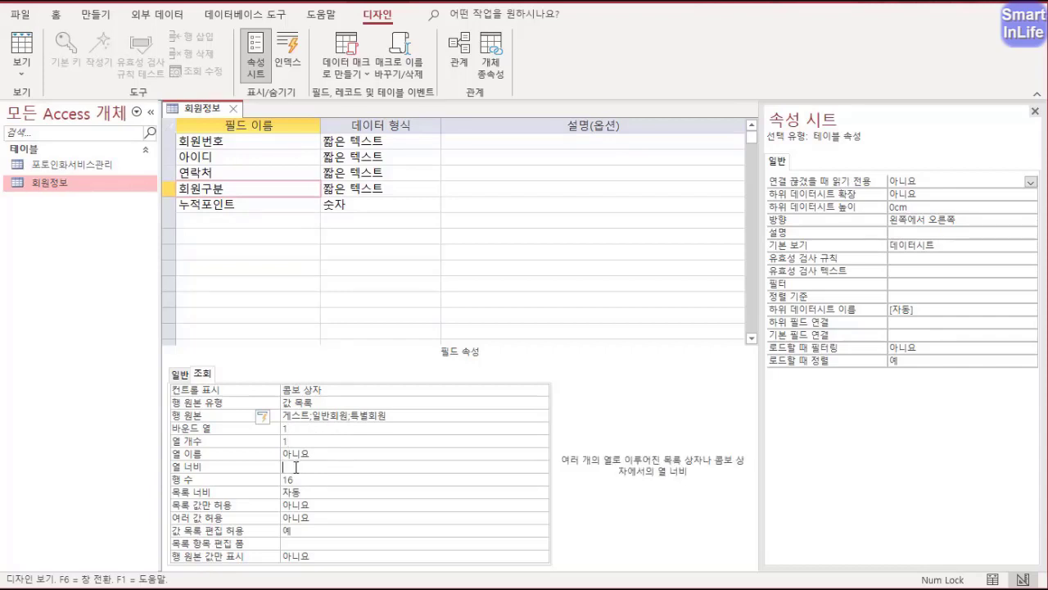
type("2")
key("Return")
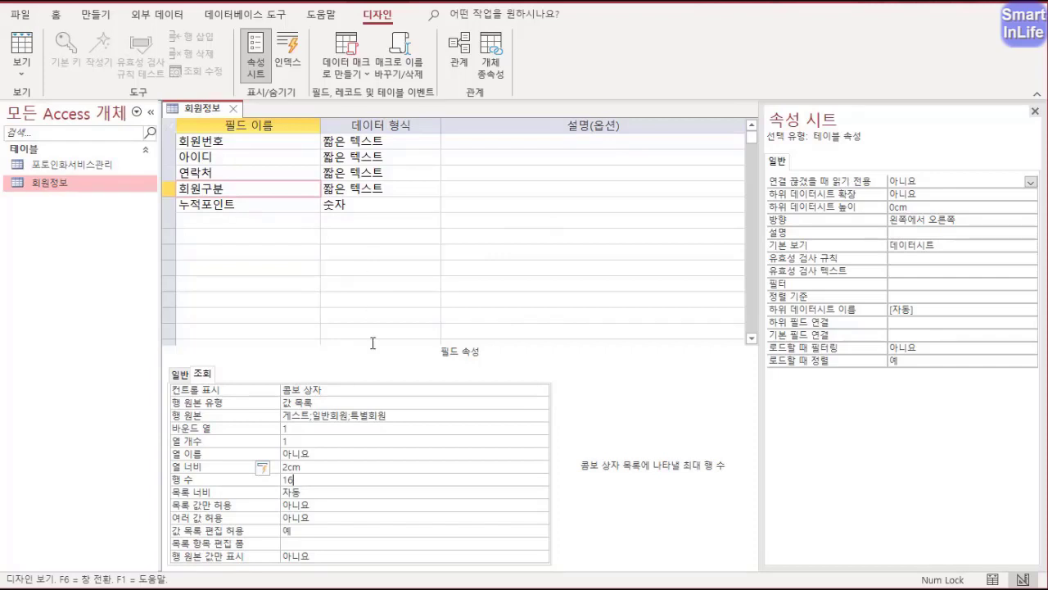
- Change the 목록 값만 허용 setting of the 회원구분 combo box
double_click(286, 479)
left_click(312, 504)
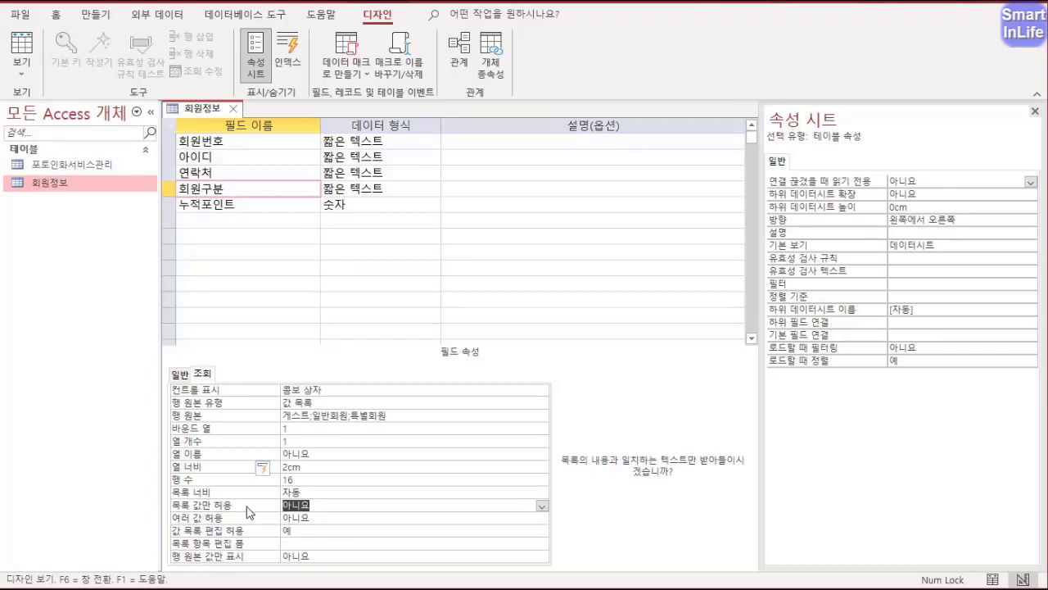
left_click(541, 505)
left_click(517, 519)
- Set the IME mode of the 아이디 field to 영숫자 반자
left_click(276, 155)
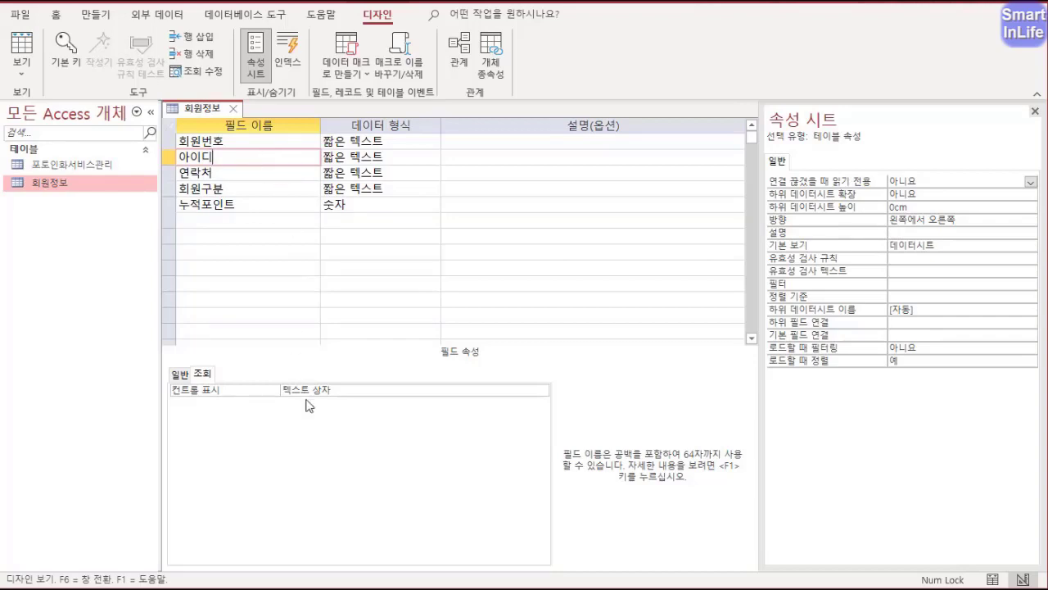
left_click(178, 374)
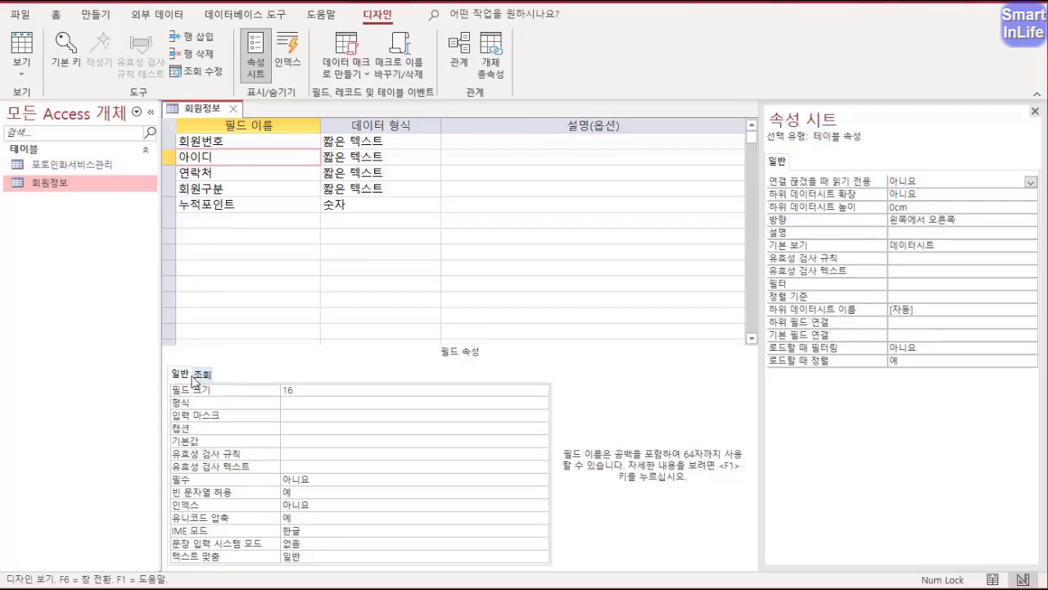
left_click(191, 376)
key("ctrl+2")
mouse_move(207, 535)
left_mouse_down()
mouse_move(179, 538)
mouse_move(207, 544)
left_mouse_up()
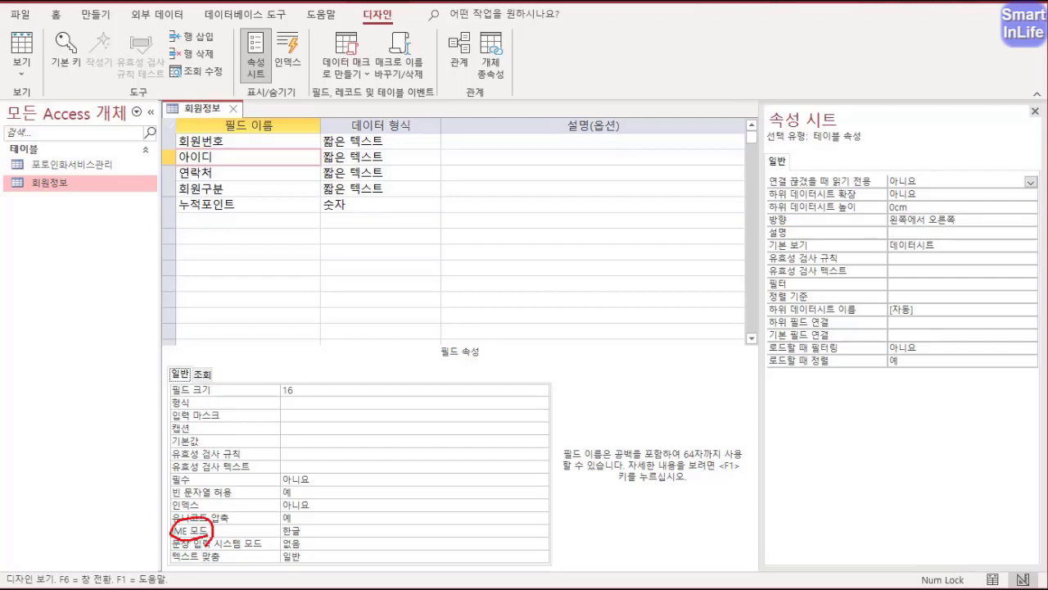
mouse_move(291, 542)
left_mouse_down()
mouse_move(293, 520)
mouse_move(297, 544)
left_mouse_up()
key("Escape")
left_click(309, 531)
left_click(541, 531)
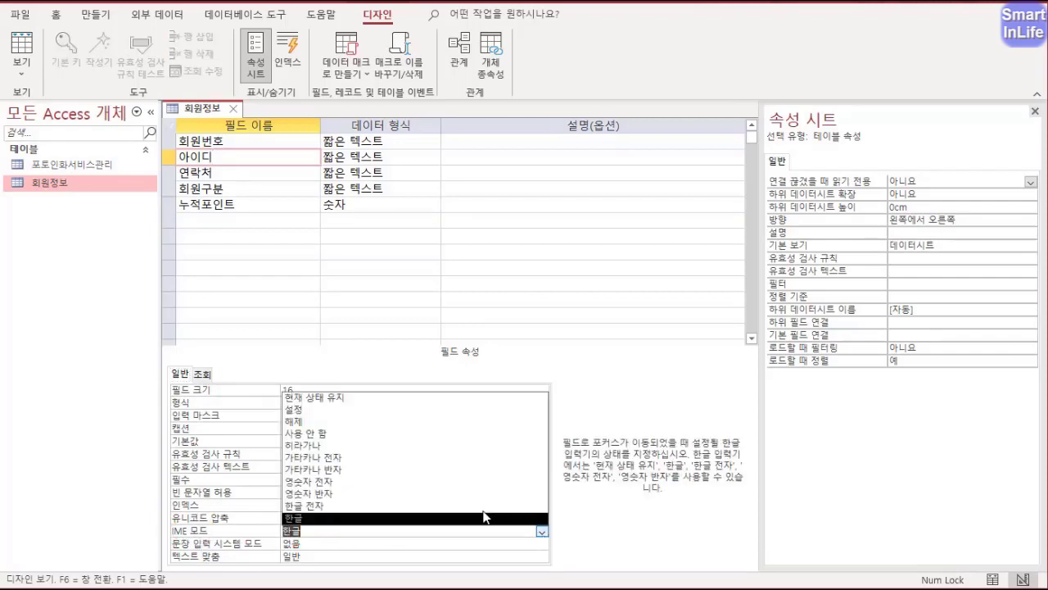
left_click(403, 495)
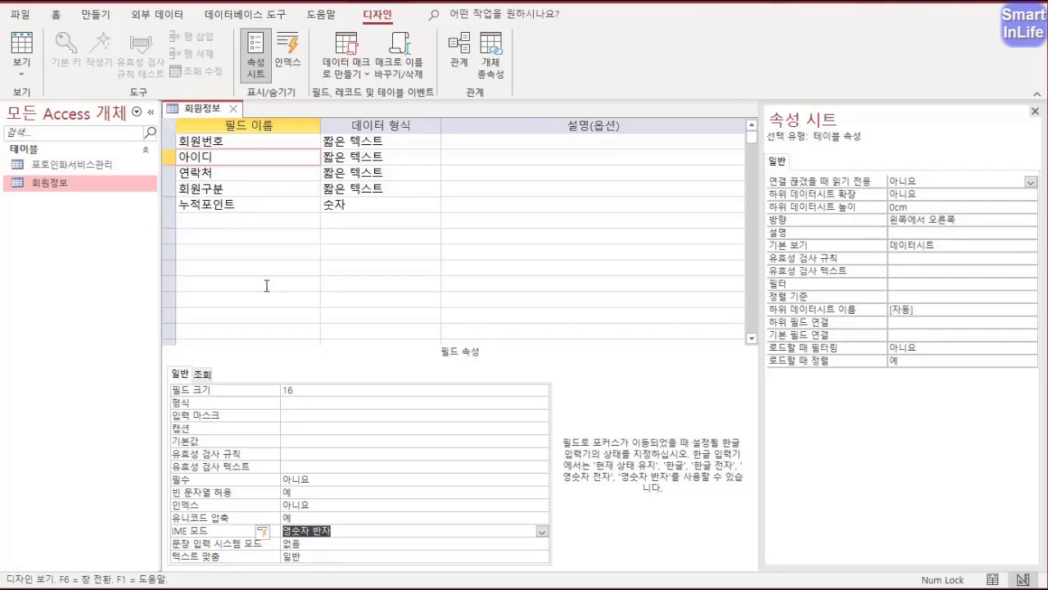
- Save the 회원정보 table and show it in datasheet view
left_click(241, 191)
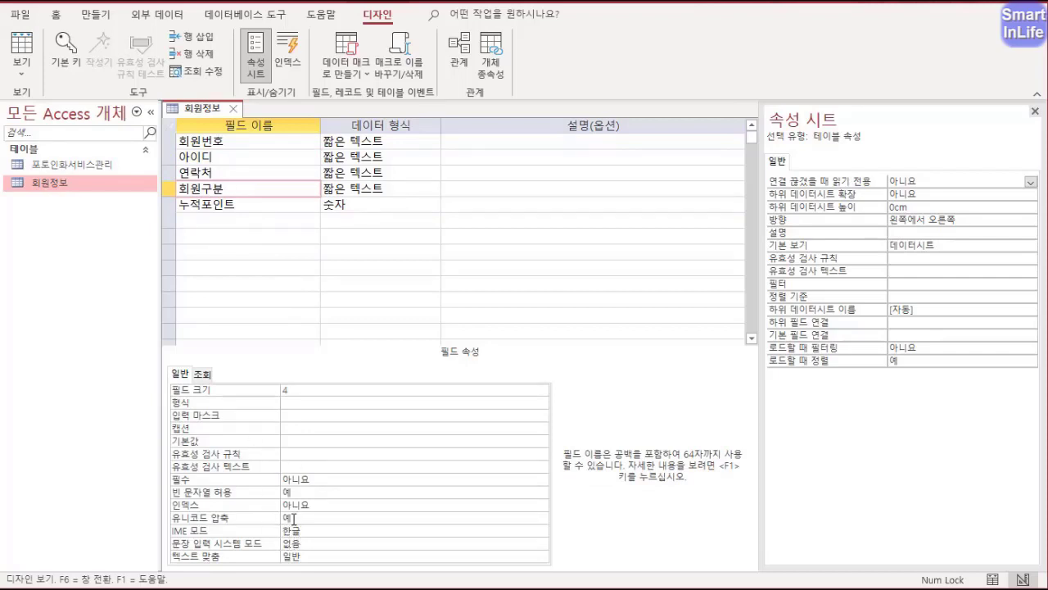
left_click(219, 157)
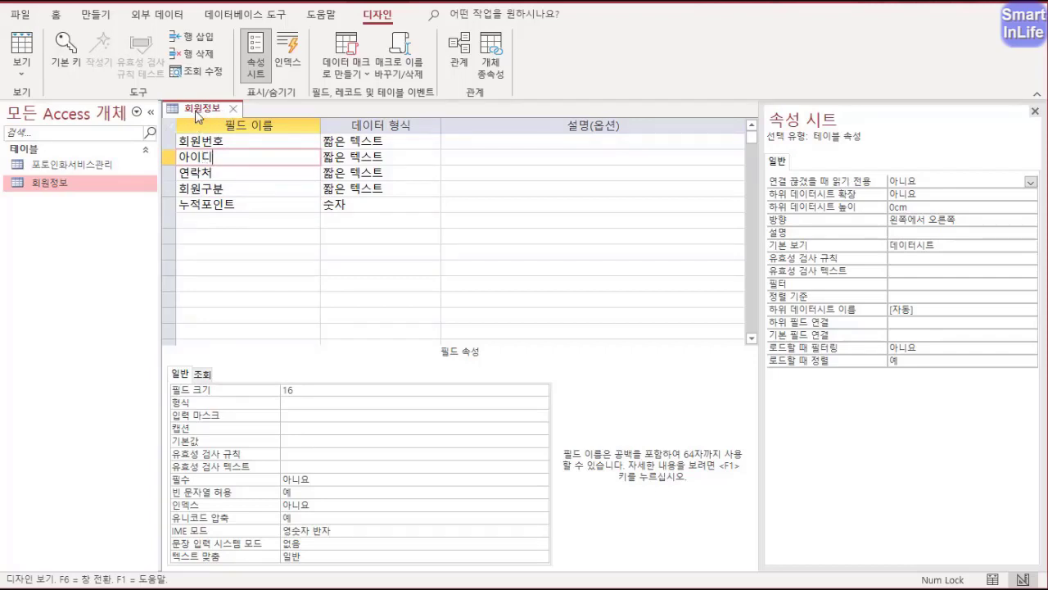
right_click(197, 113)
left_click(246, 210)
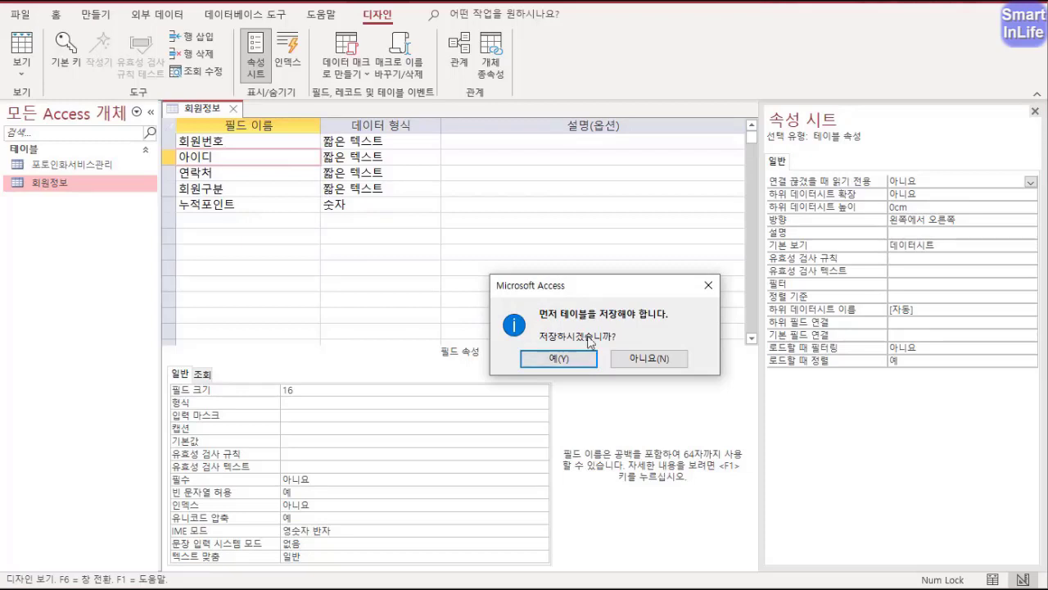
left_click(568, 359)
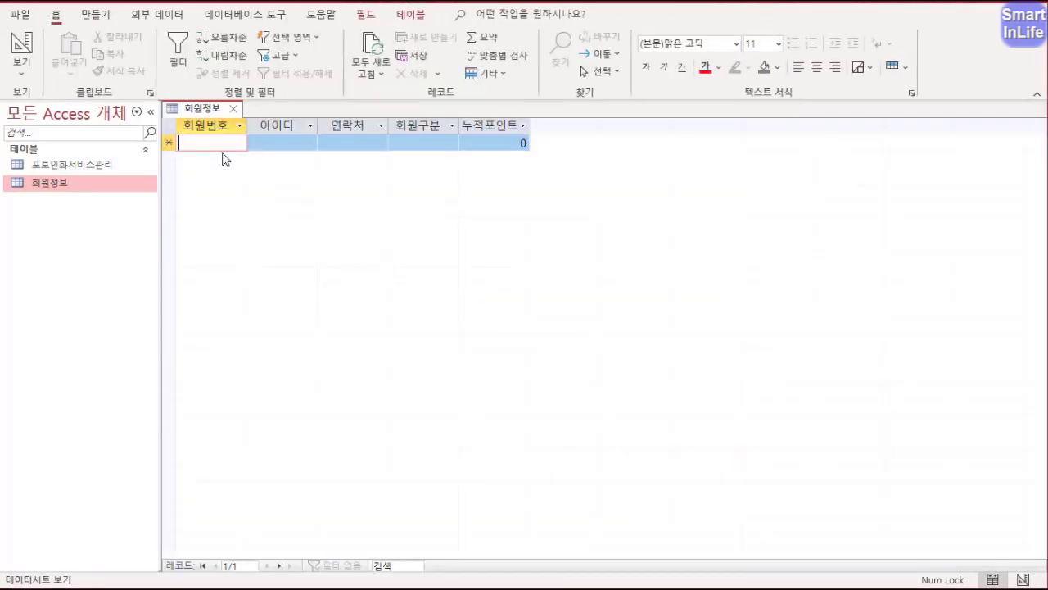
type("1")
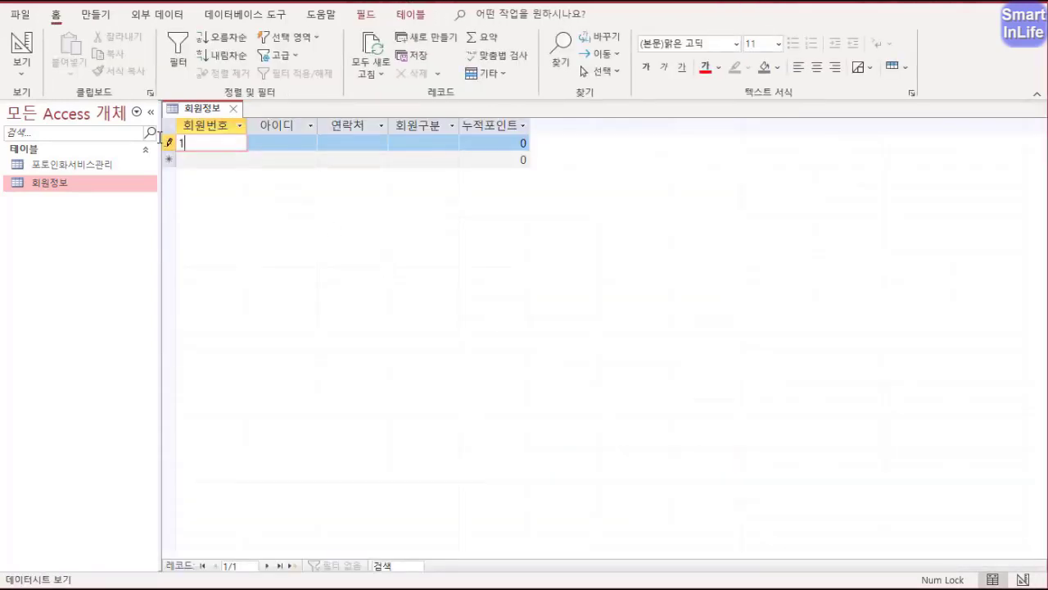
type("0003")
key("Tab")
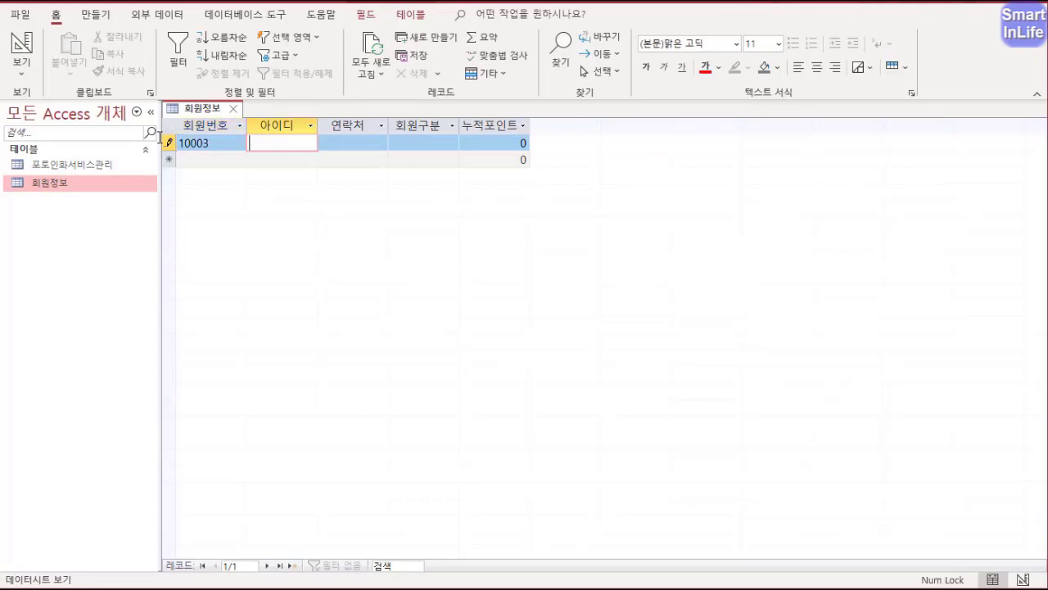
type("apple2019")
key("Tab")
type("010")
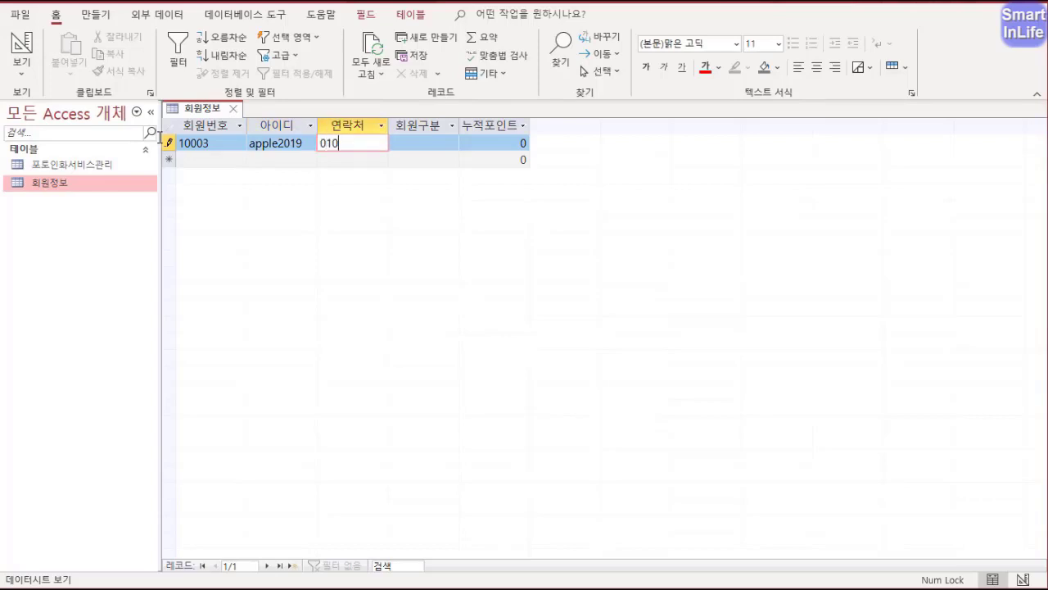
type("-0000-0001")
key("Tab")
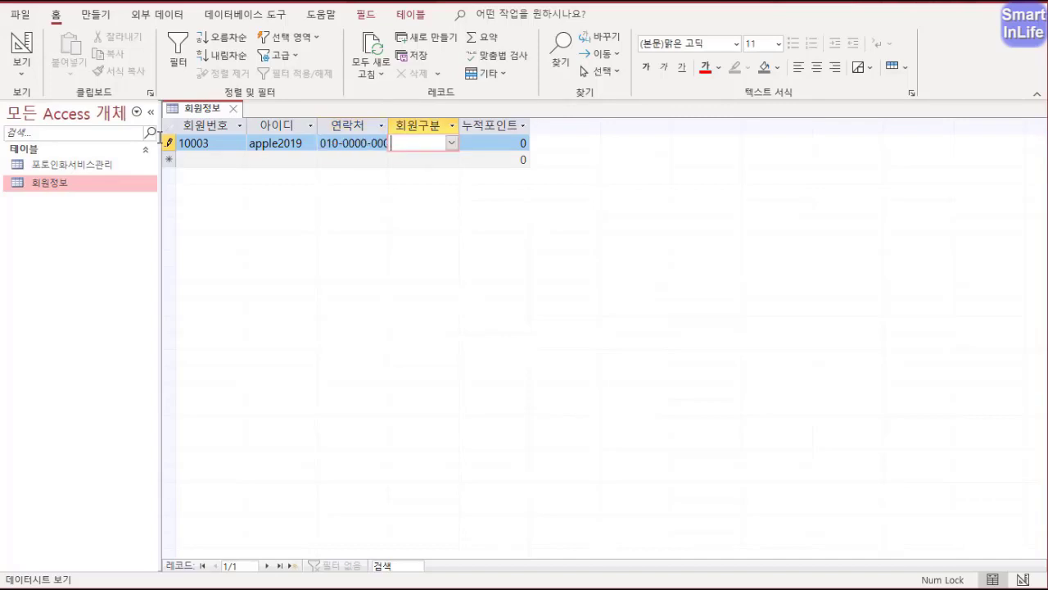
- Choose 게스트 as the first record's 회원구분 and set its 누적포인트 to 1000
left_click(455, 142)
left_click(452, 143)
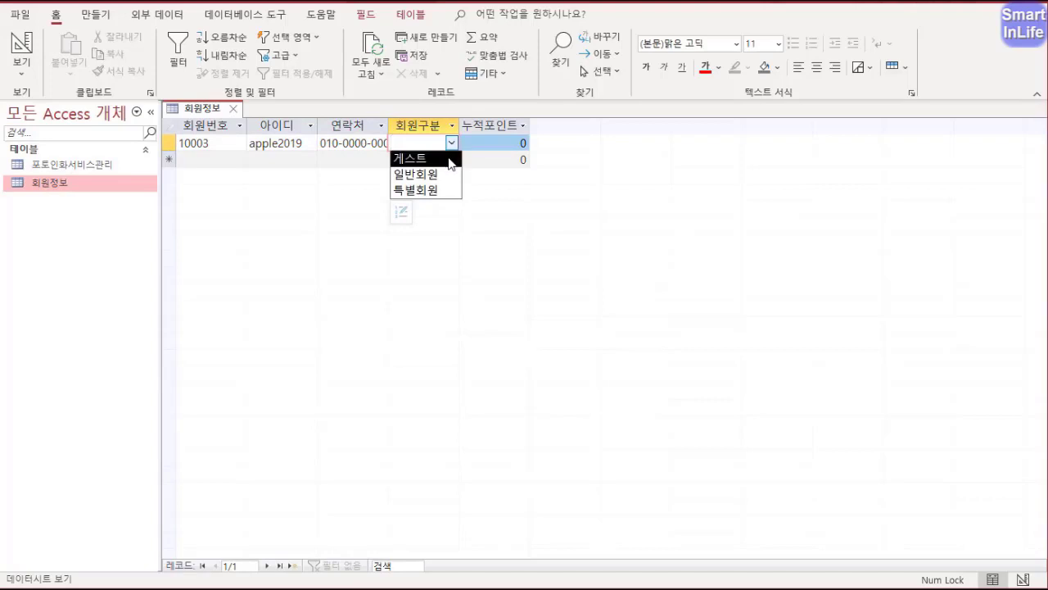
left_click(449, 158)
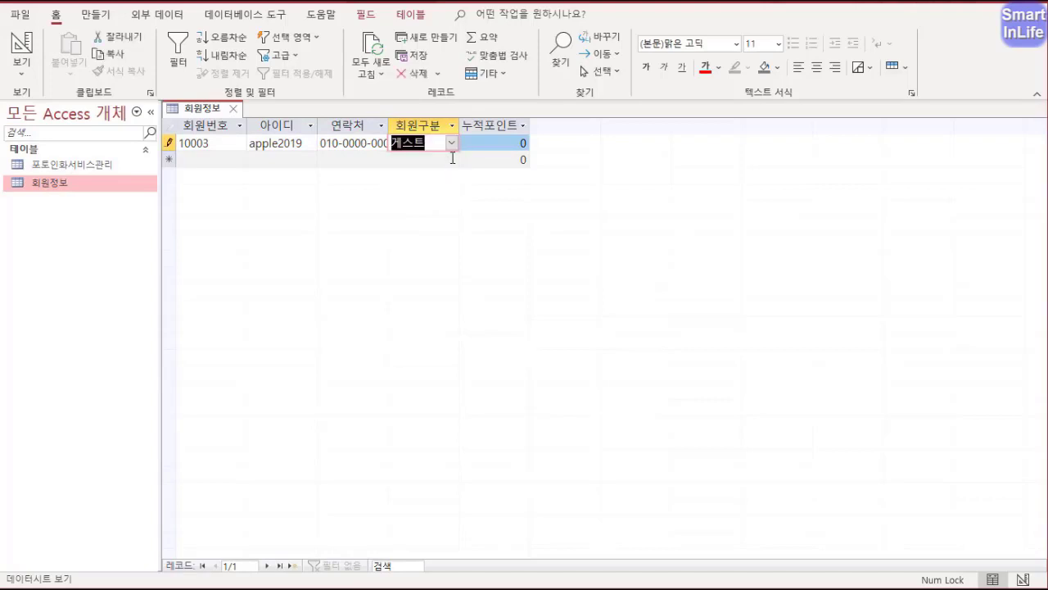
double_click(519, 142)
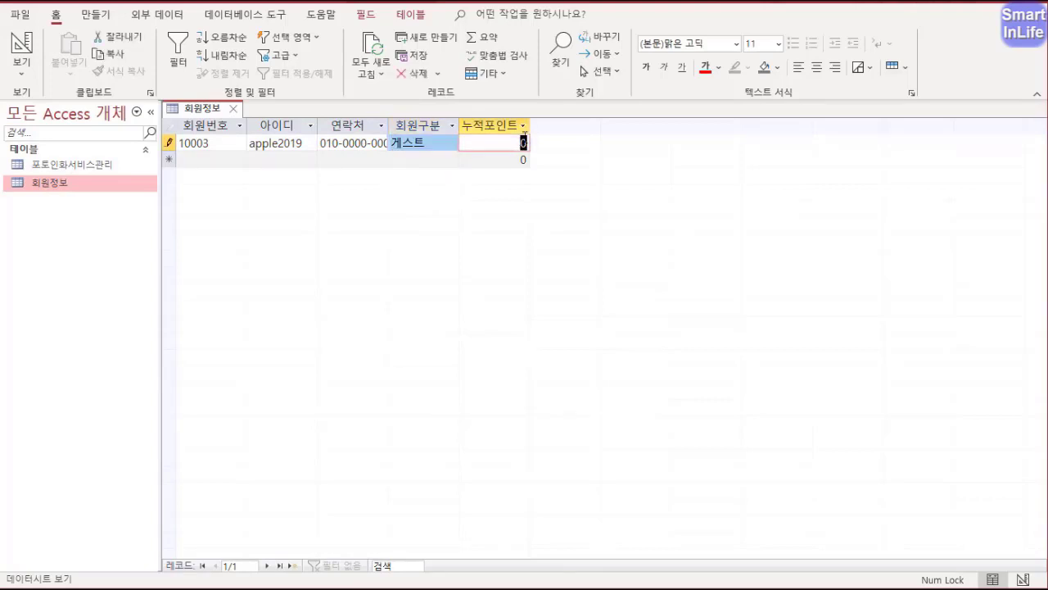
type("1000")
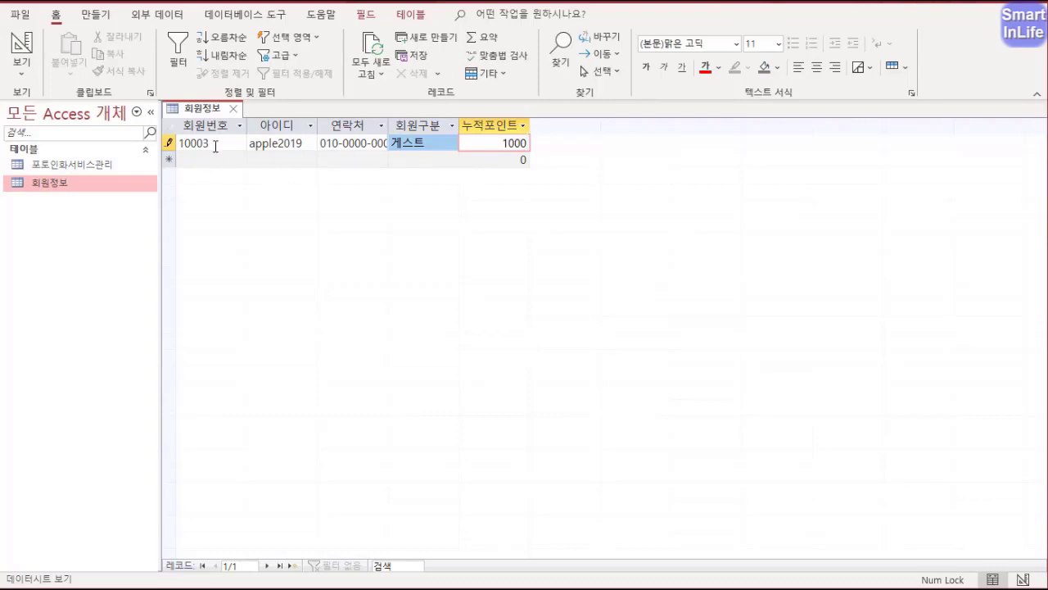
- Set the IME mode of the 아이디 field to 한글, then save the table and reopen its datasheet view
right_click(210, 111)
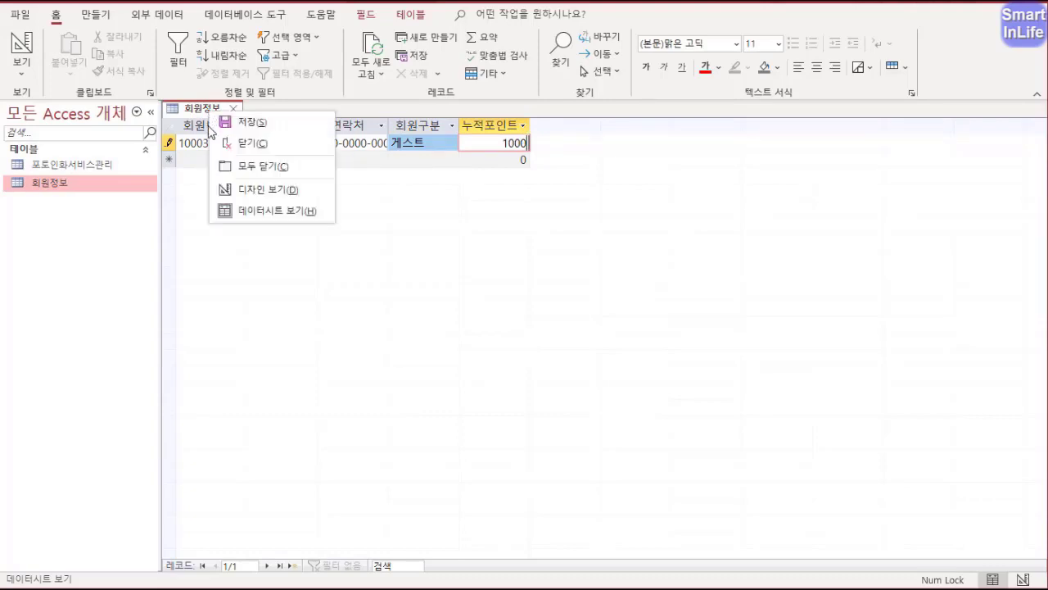
left_click(238, 190)
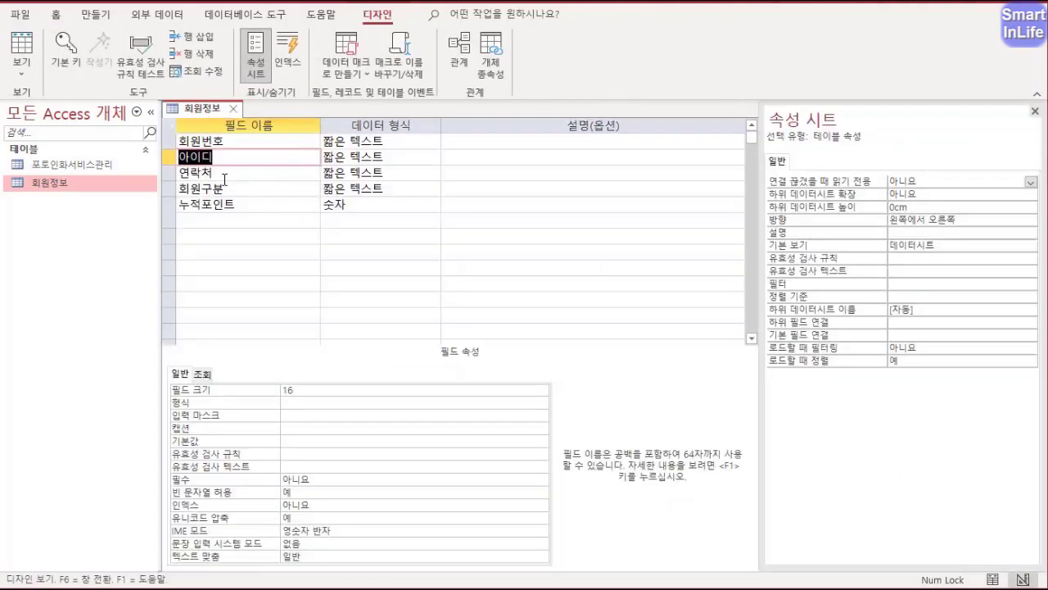
left_click(264, 530)
left_click(541, 532)
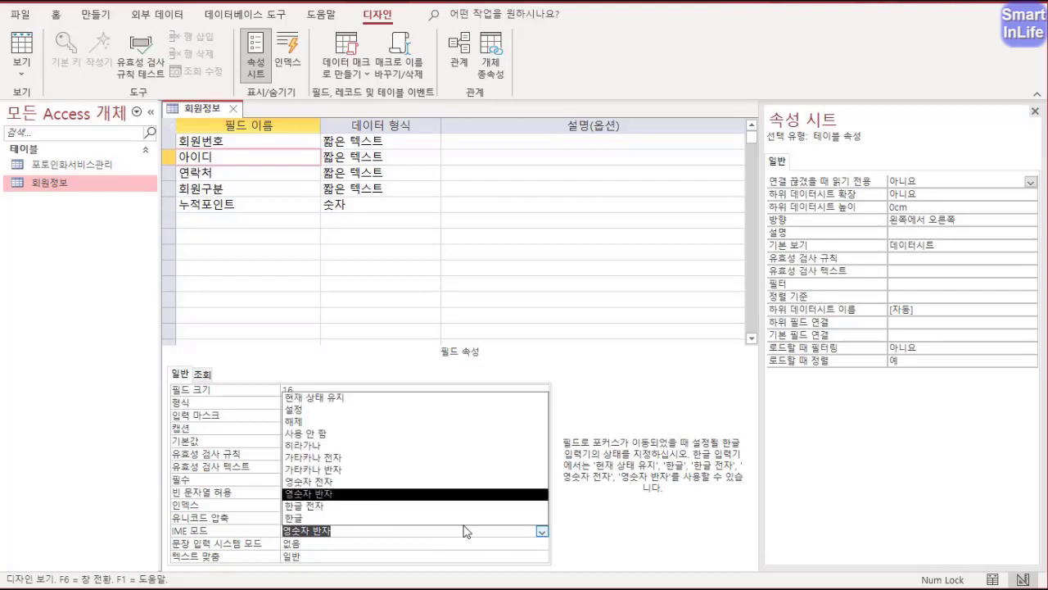
left_click(319, 517)
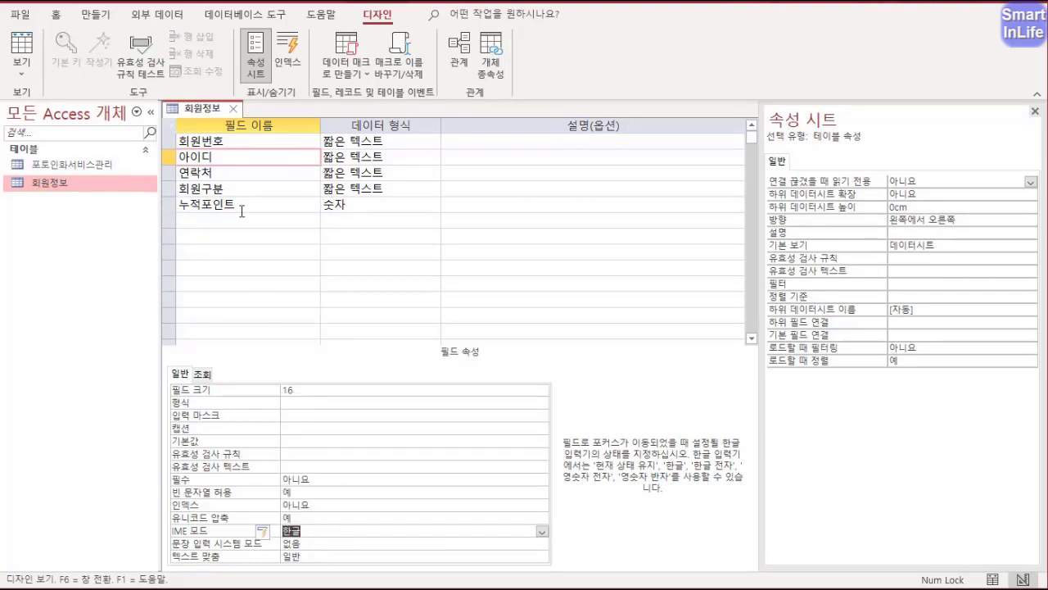
right_click(195, 110)
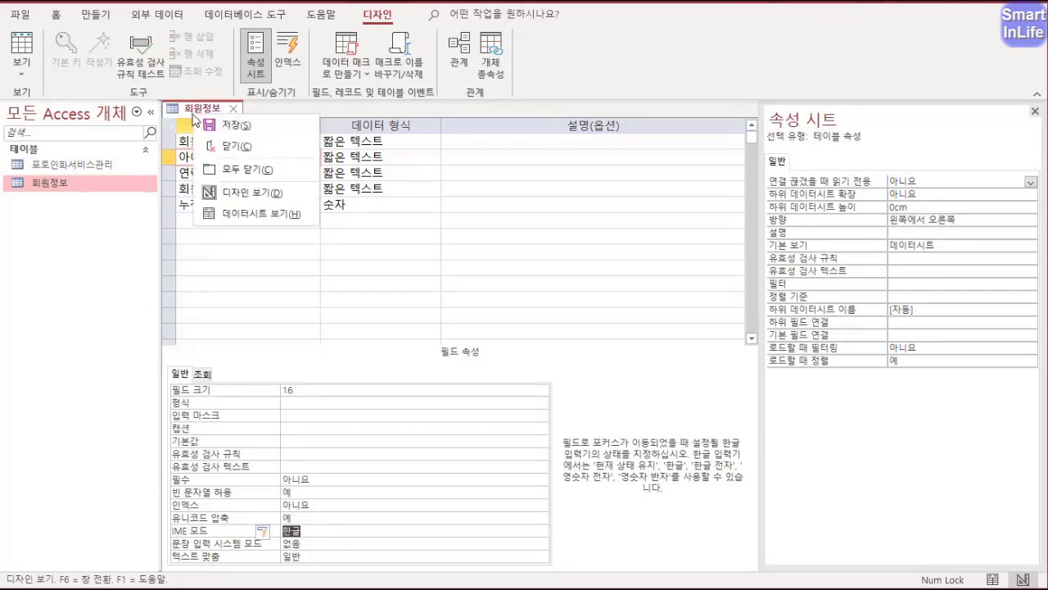
left_click(234, 212)
left_click(562, 357)
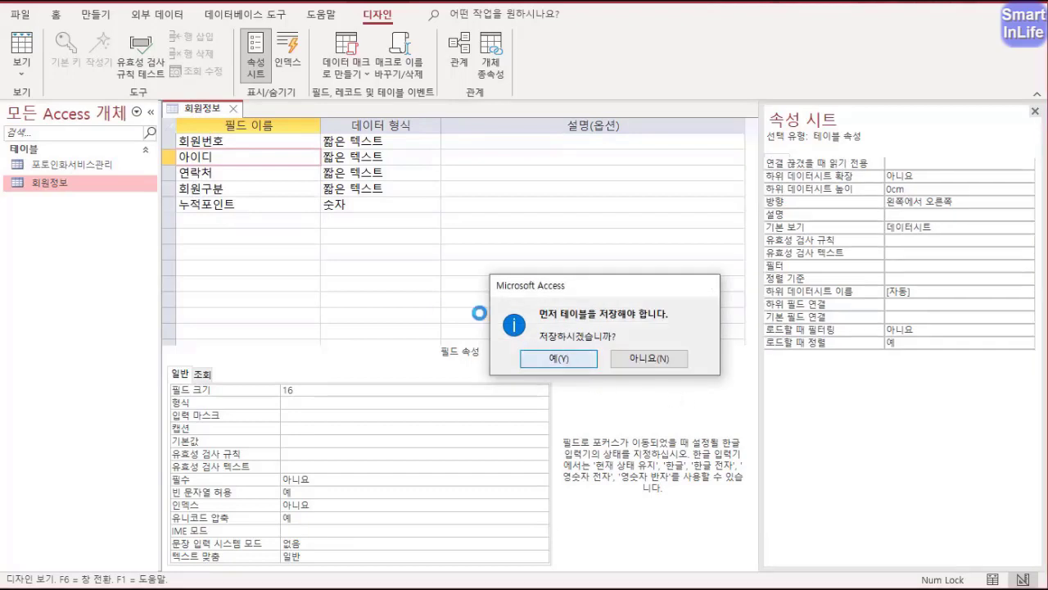
- Start a second record with its member number and the 아이디 pizza123
left_click(223, 160)
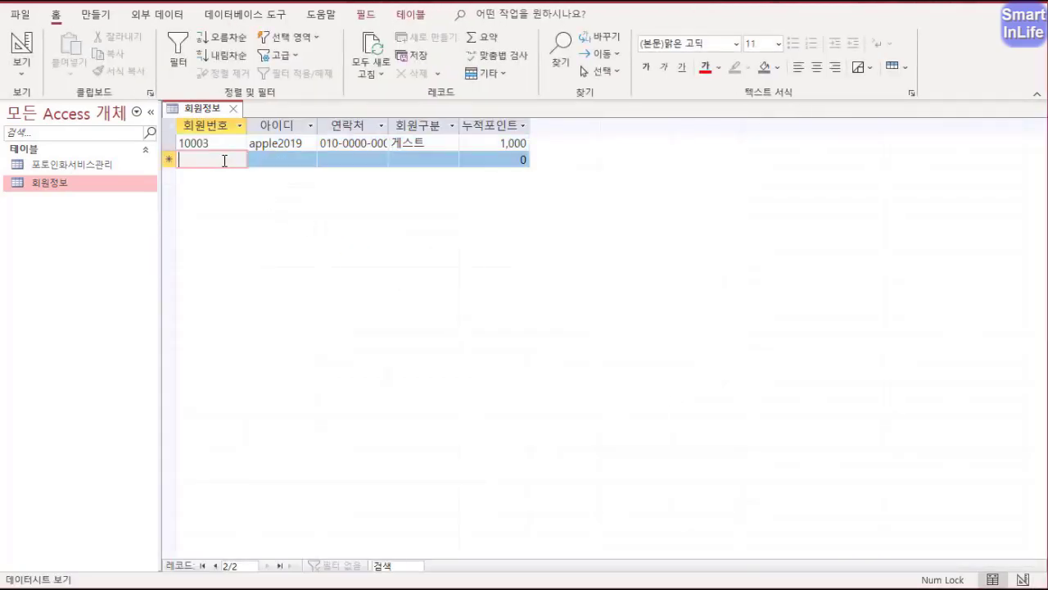
type("10009")
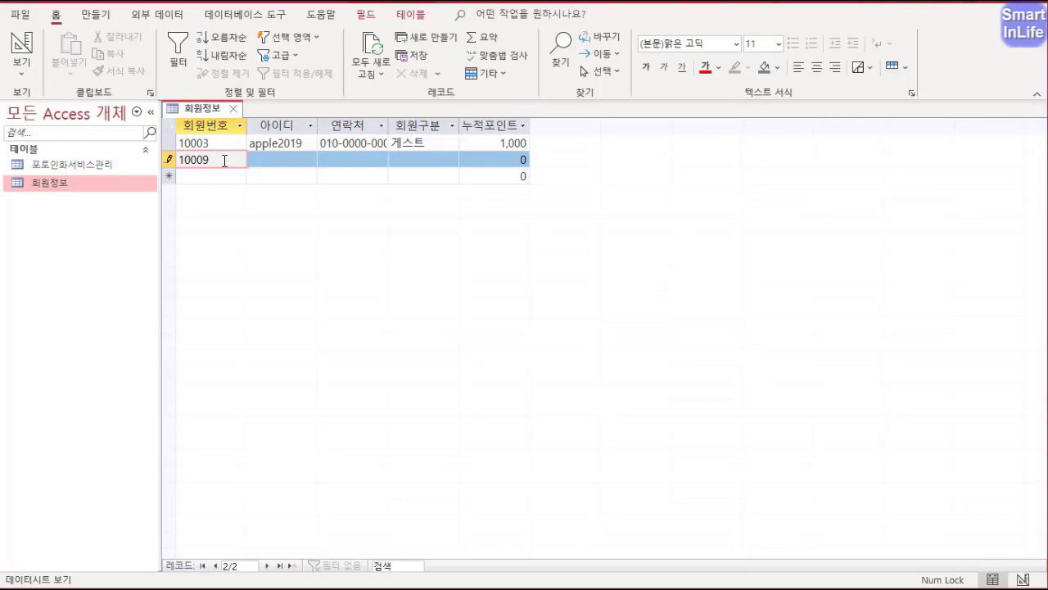
key("Tab")
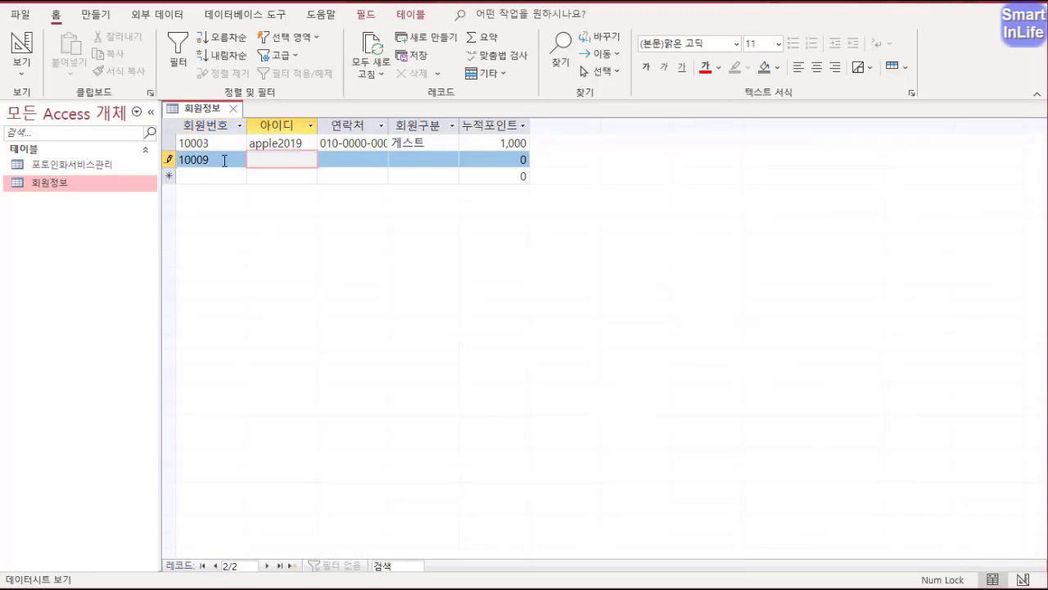
type("ㅔ")
key("BackSpace")
type("pizza123")
key("Tab")
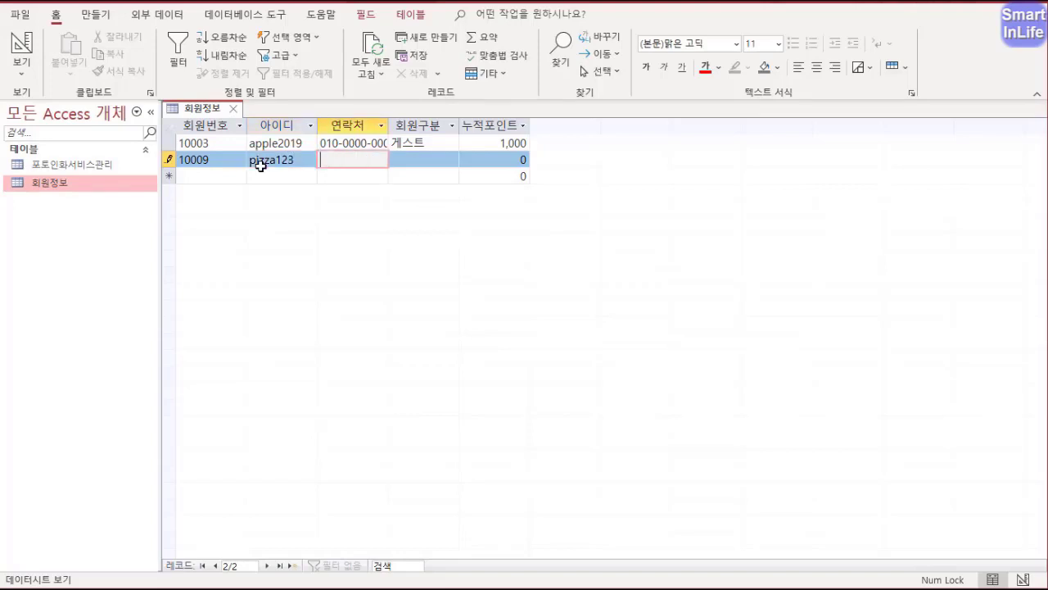
- Complete the second record with the member's phone number, 회원구분 특별회원 and 누적포인트 2000
type("010")
type("-0000-")
type("0002")
key("Tab")
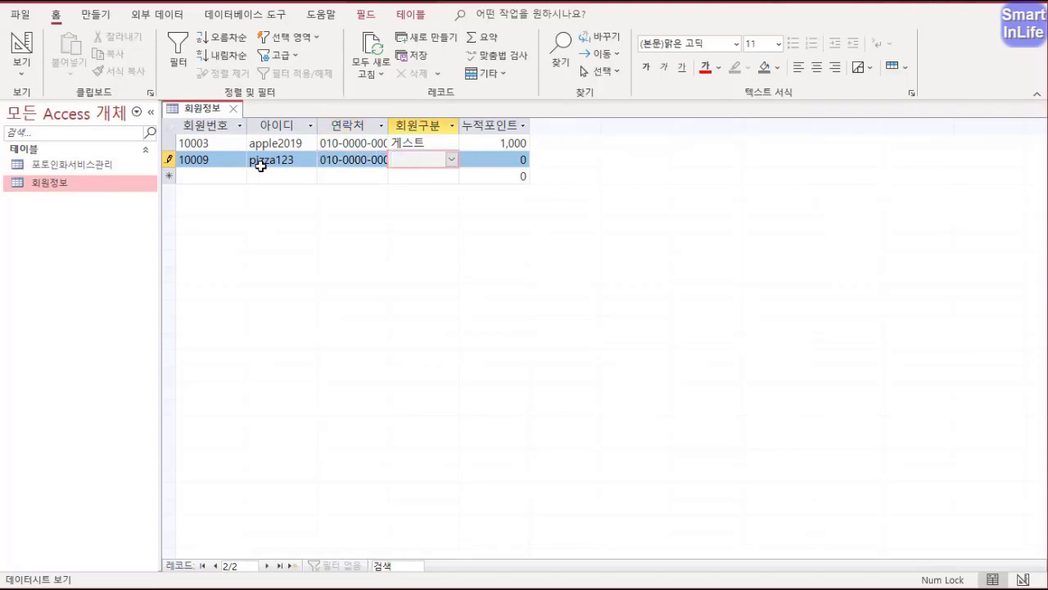
type("특별회원")
key("Tab")
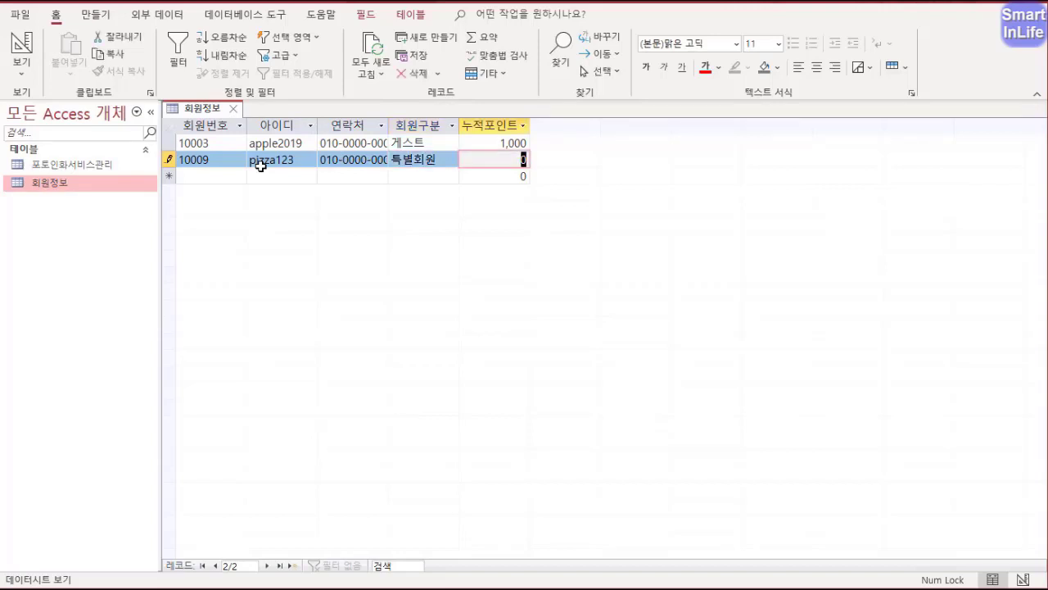
type("2000")
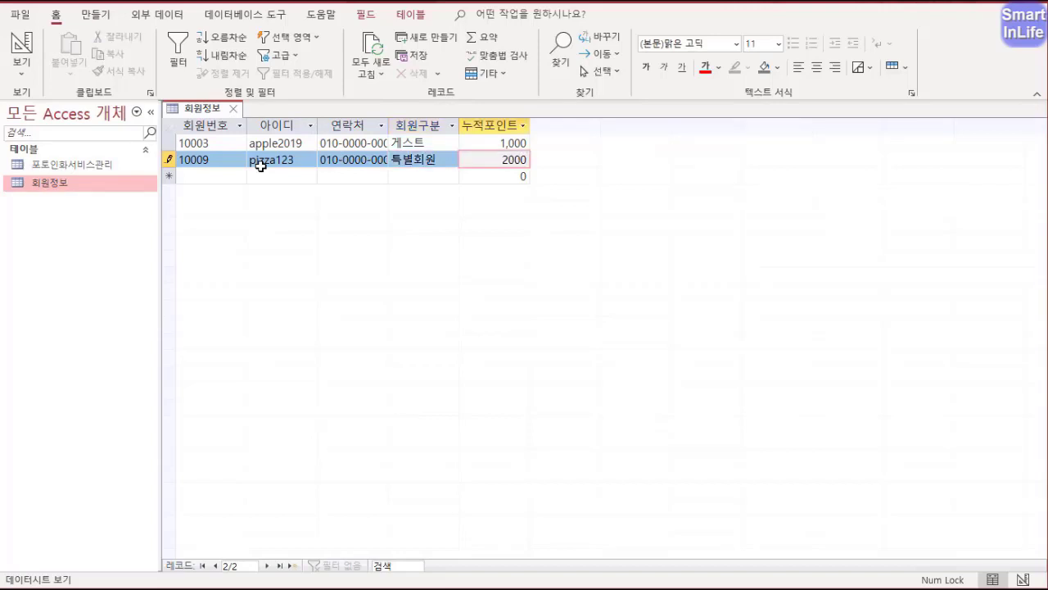
- Set the IME mode of the 아이디 field to 영숫자 반자 and save the table, returning to datasheet view
right_click(195, 114)
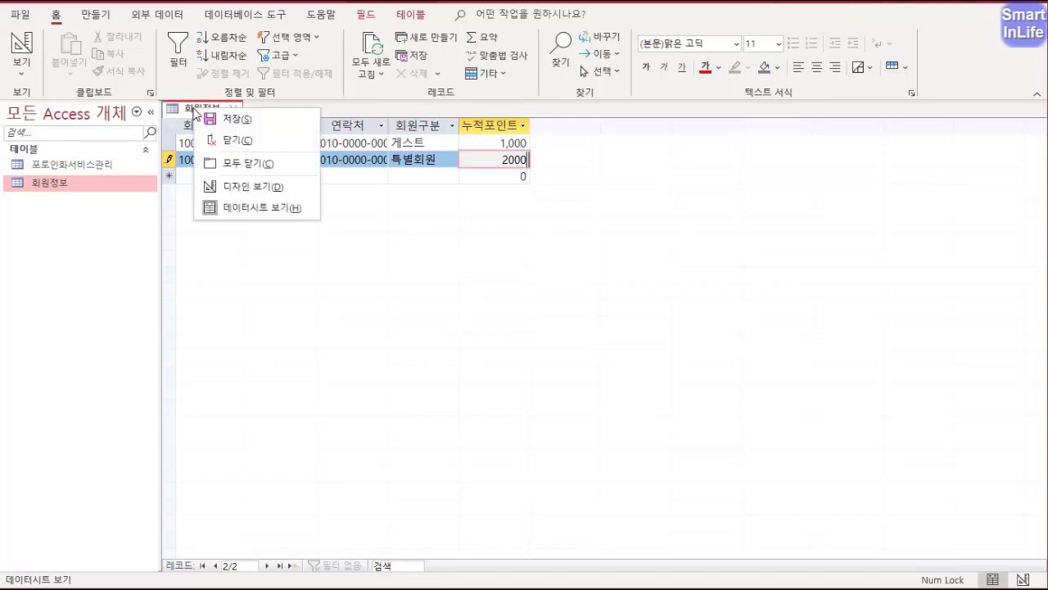
left_click(237, 186)
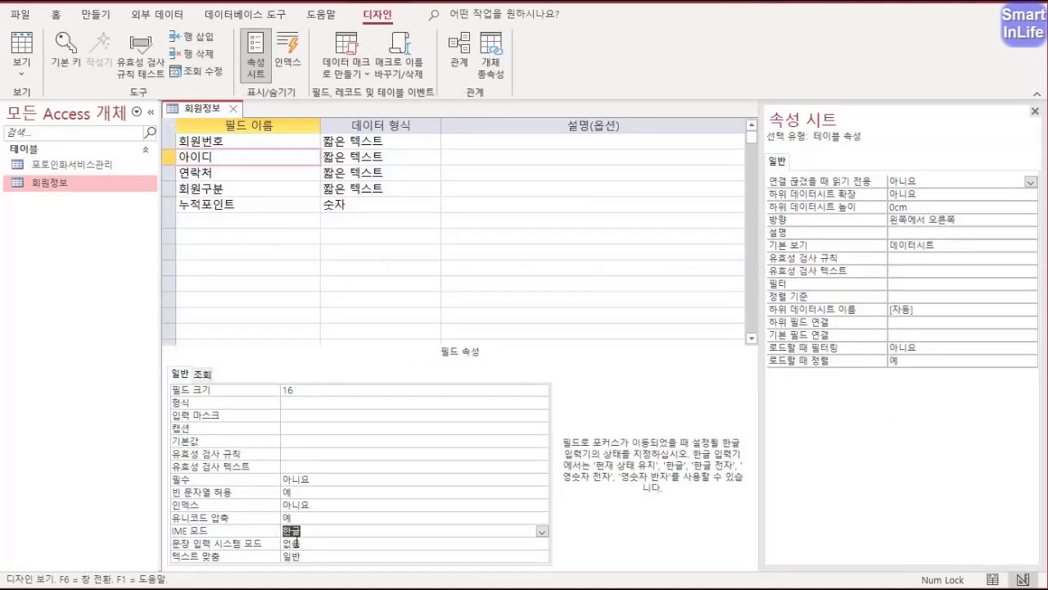
left_click(541, 531)
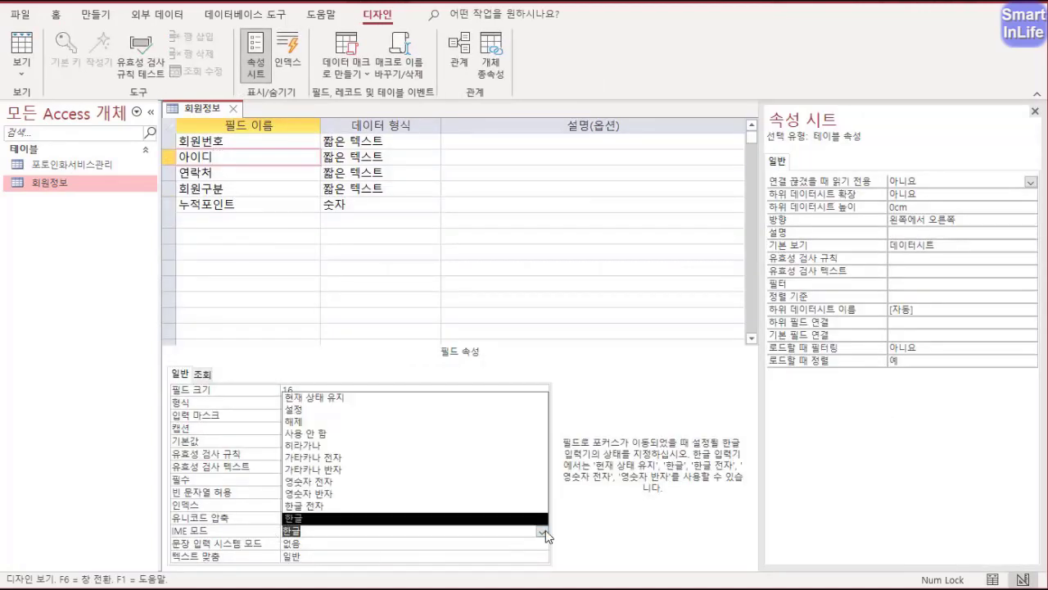
left_click(363, 494)
right_click(207, 108)
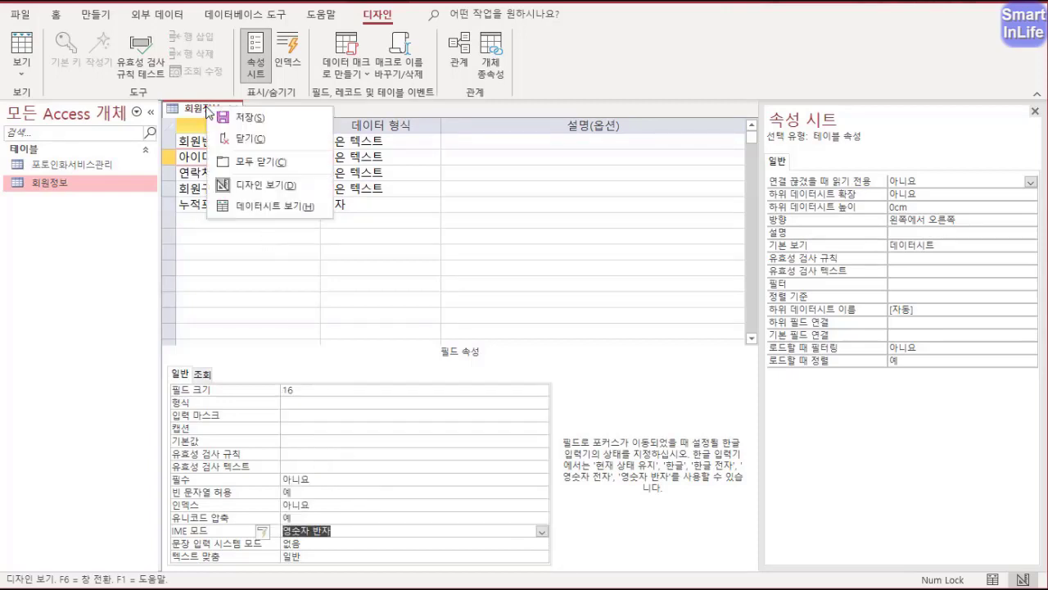
left_click(238, 204)
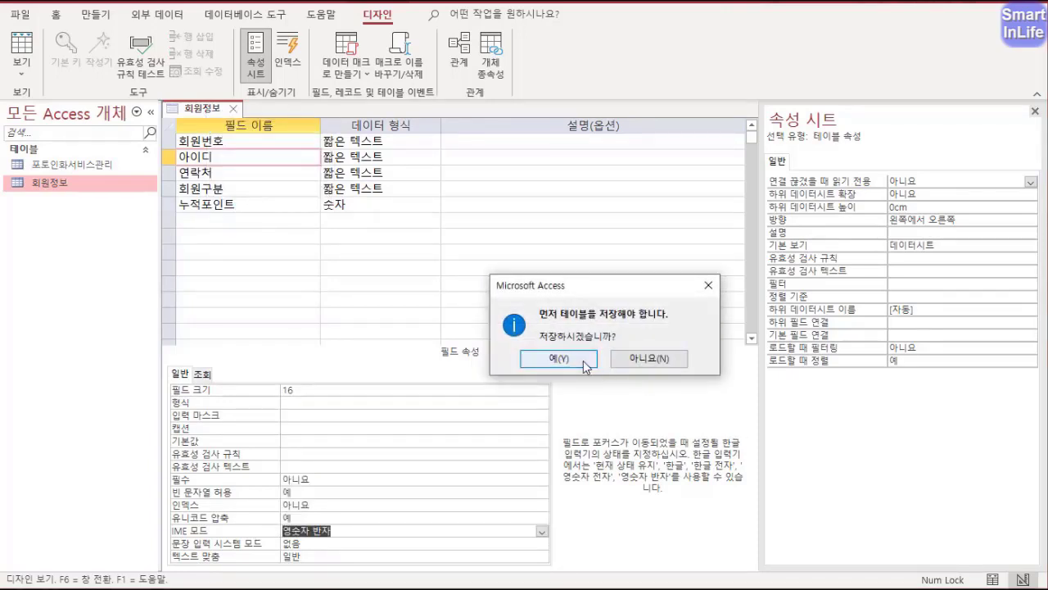
left_click(559, 359)
- Enter the member numbers of eight more members in the 회원번호 column, one new record for each
left_click(221, 174)
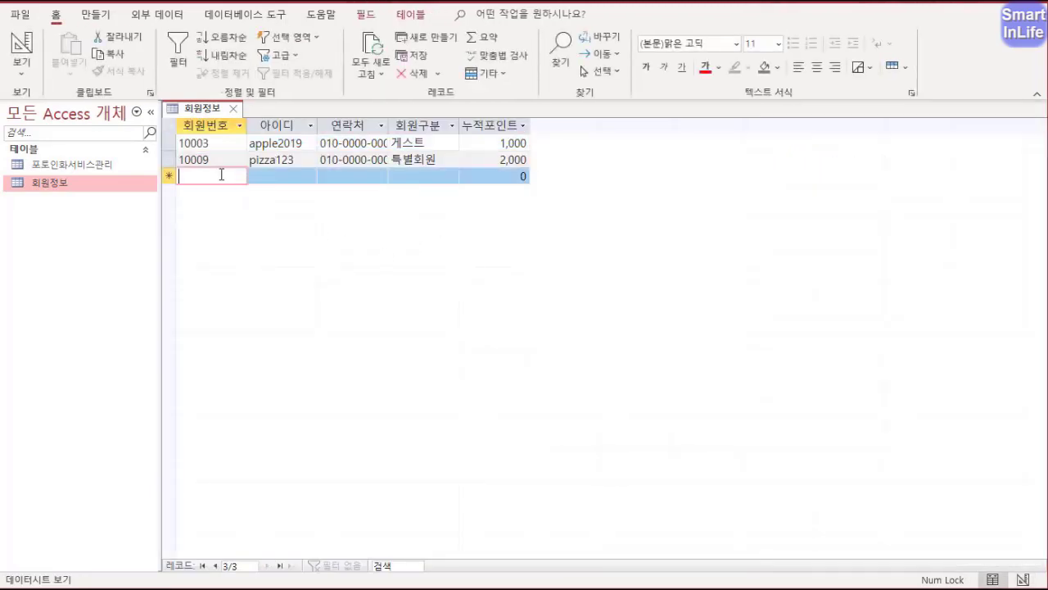
type("10006")
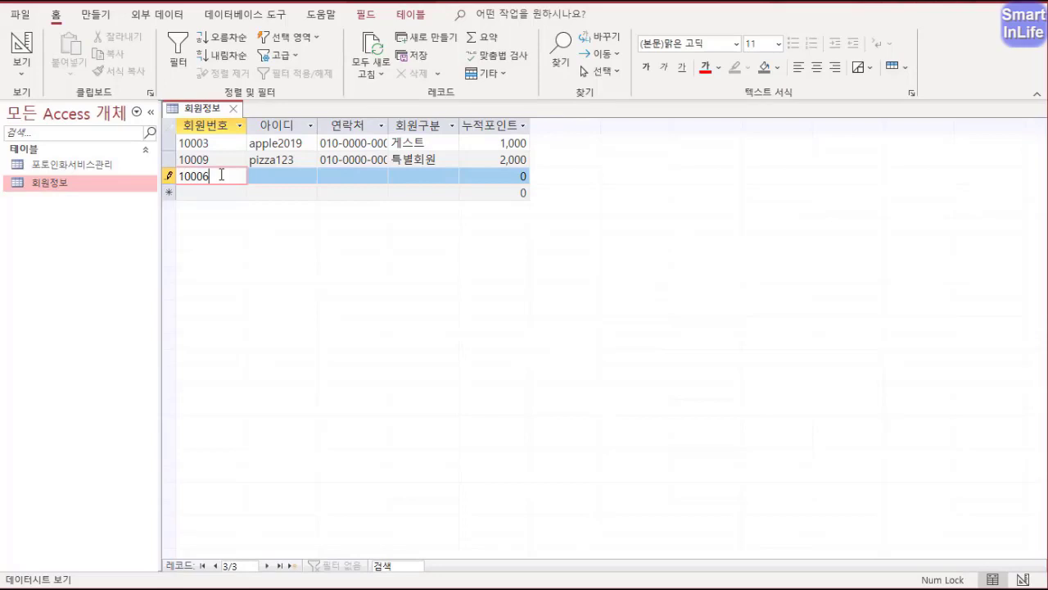
key("Down")
type("10004")
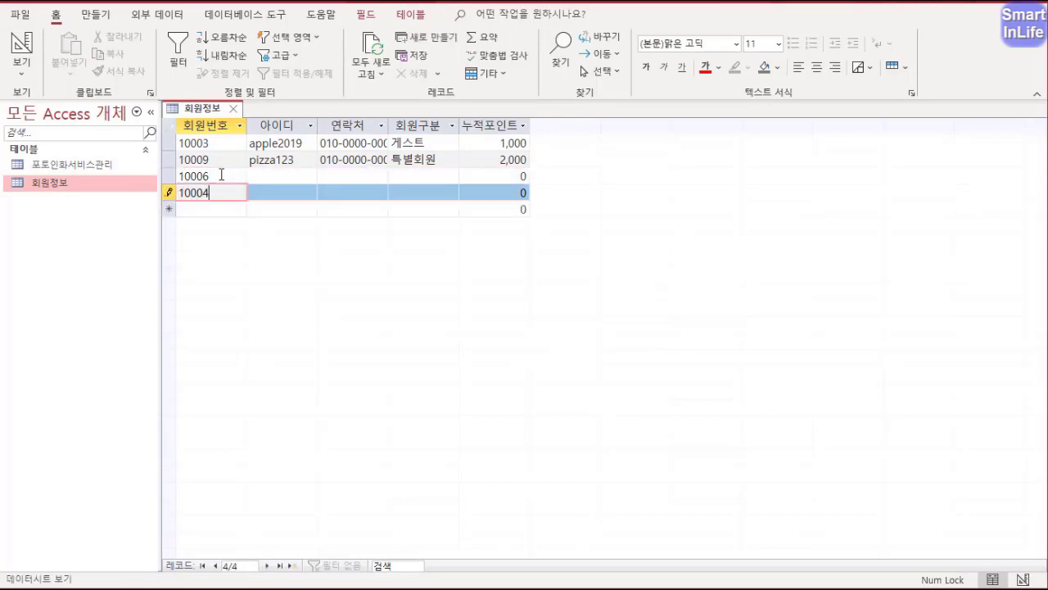
key("Down")
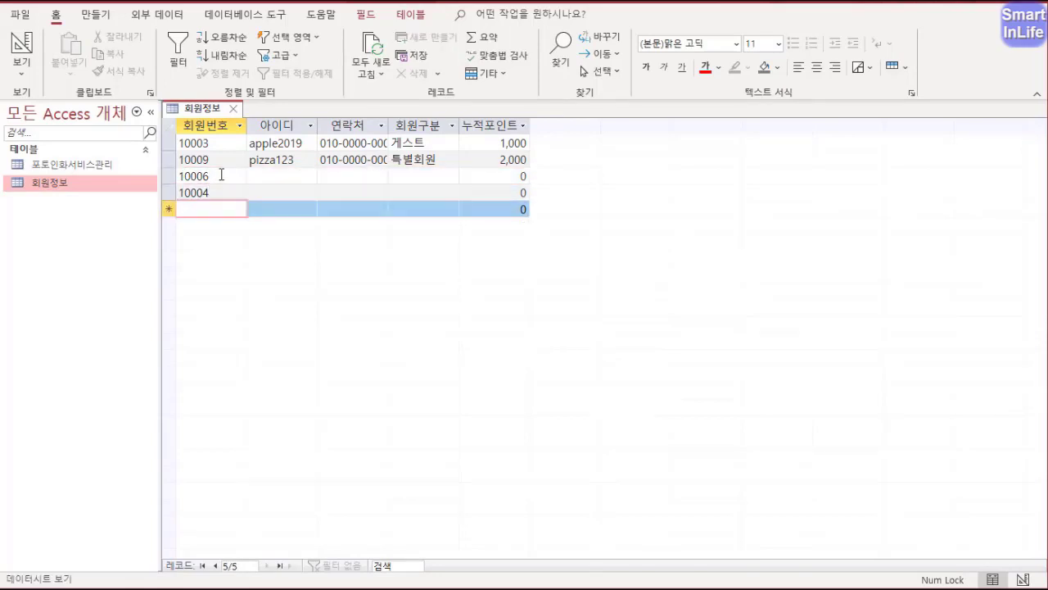
type("10002")
key("Down")
type("10")
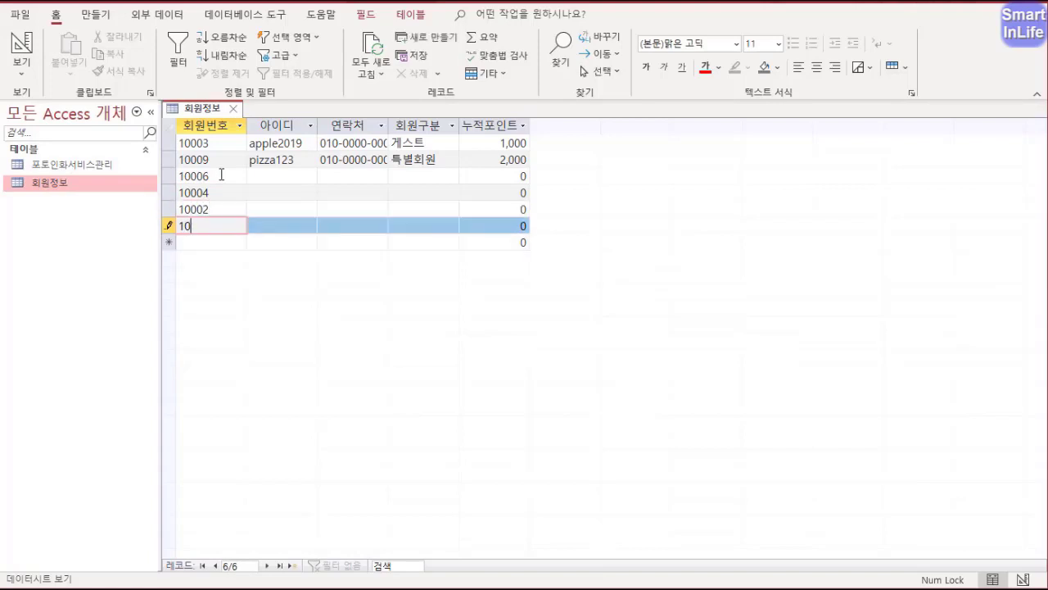
type("008")
key("Down")
type("100")
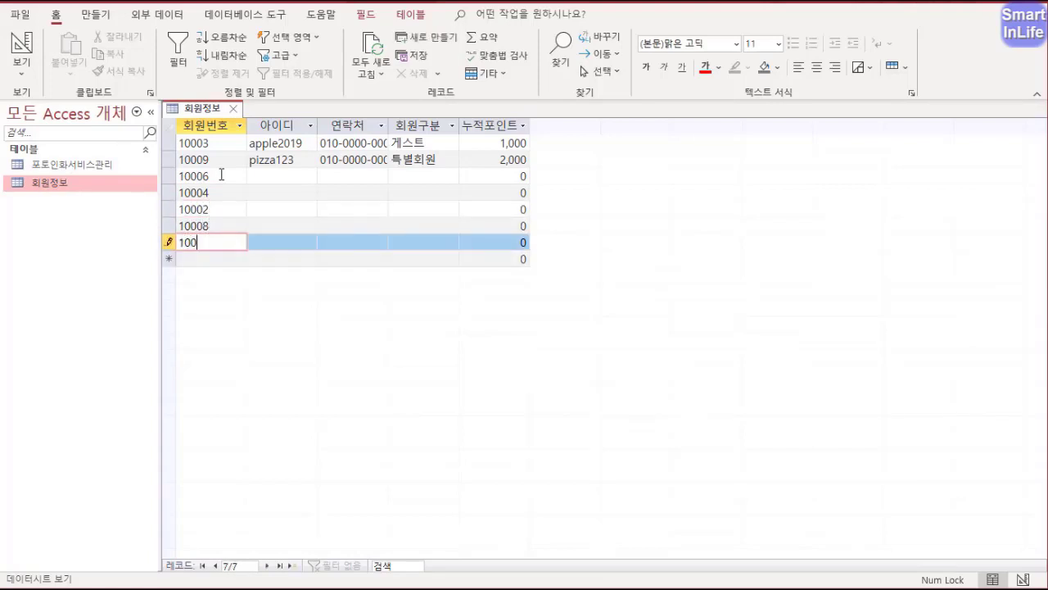
type("10")
key("Down")
type("10007")
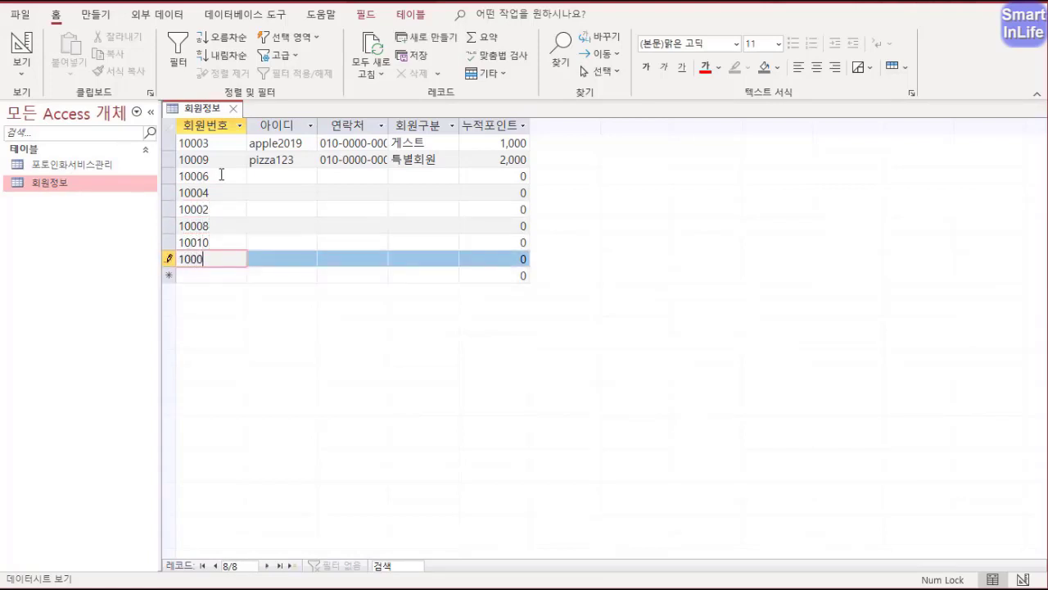
key("Down")
type("10005")
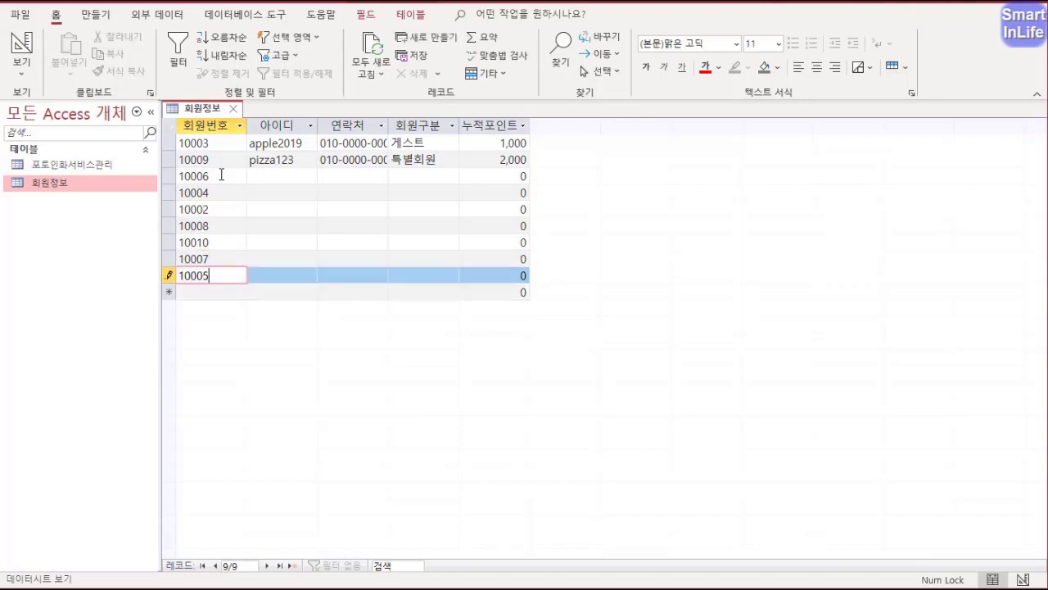
key("Down")
type("10001")
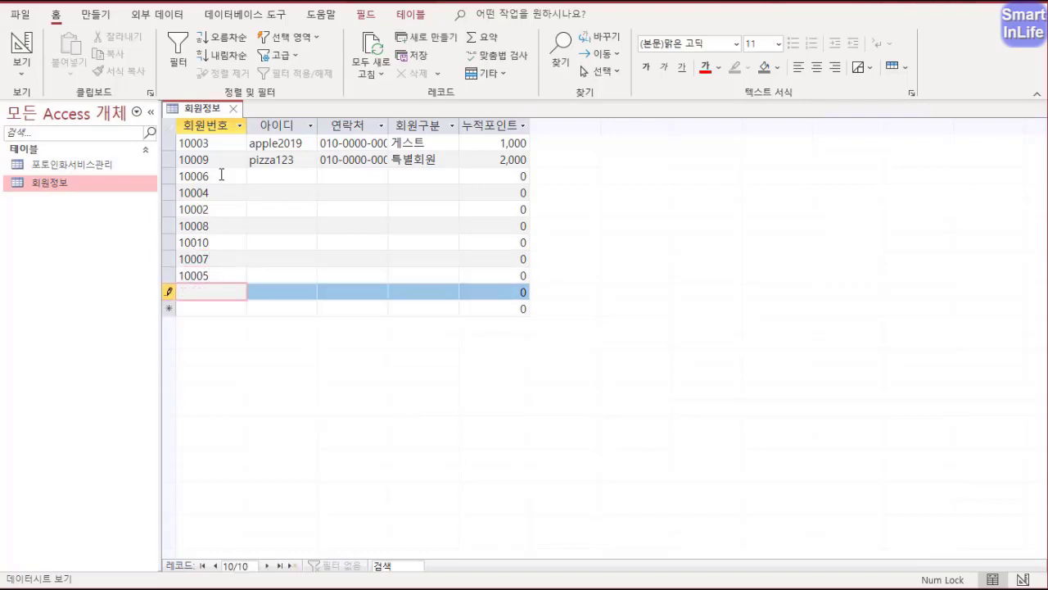
- Enter banana7 as the 아이디 of the third record
key("Tab")
key("Up")
key("Up")
key("Up")
key("Up")
key("Up")
key("Up")
key("Up")
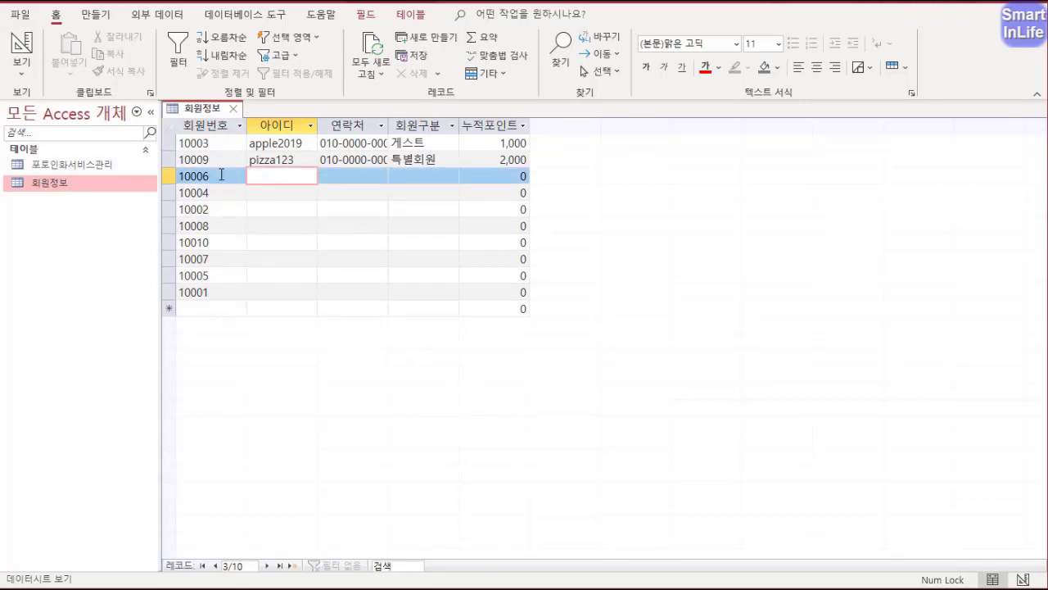
type("banana7")
key("Down")
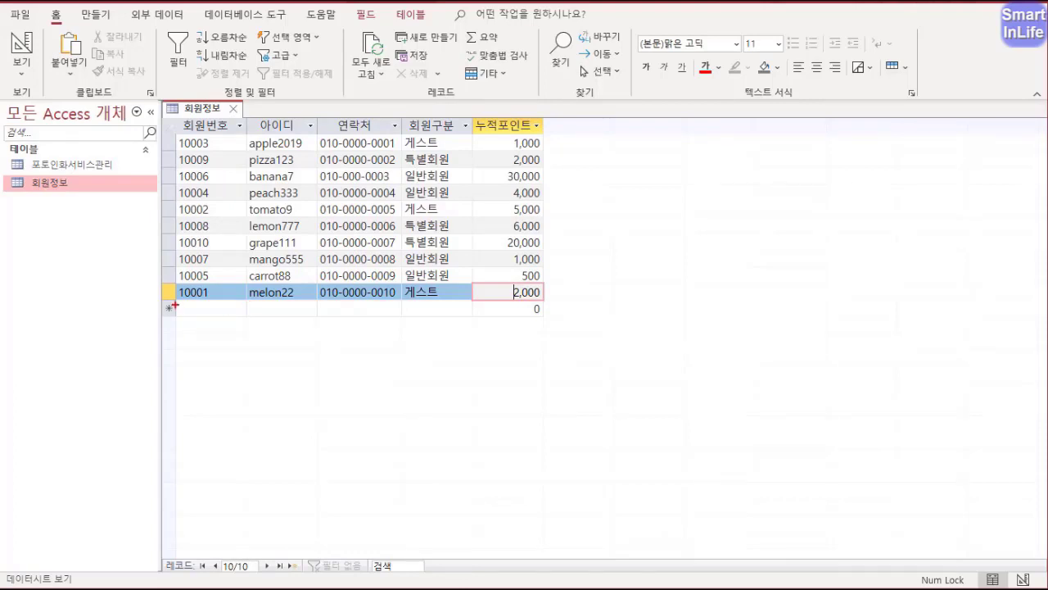
mouse_move(172, 308)
left_mouse_down()
mouse_move(149, 320)
mouse_move(170, 298)
mouse_move(177, 327)
mouse_move(190, 305)
mouse_move(211, 308)
mouse_move(177, 326)
left_mouse_up()
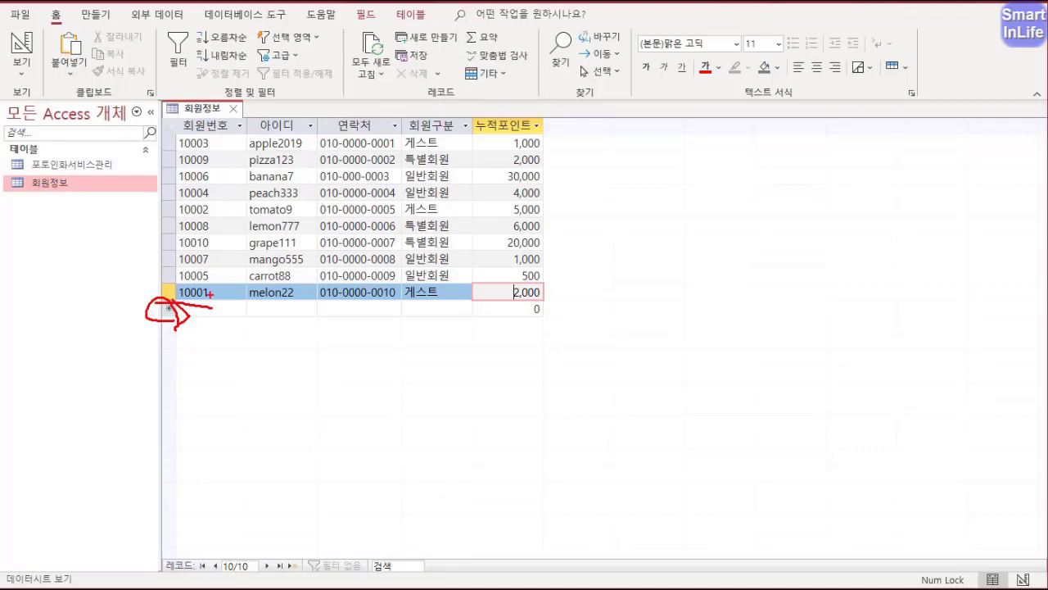
key("Escape")
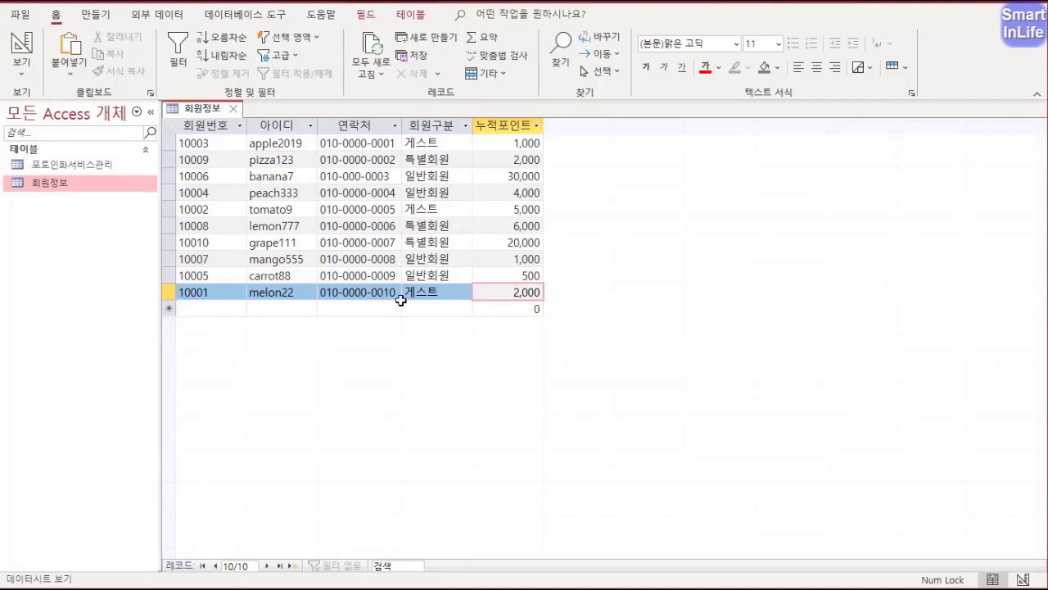
- Add a stray record below the last member by entering ㄴ as its 회원번호 and clearing that entry
left_click(231, 309)
type("ㄴ")
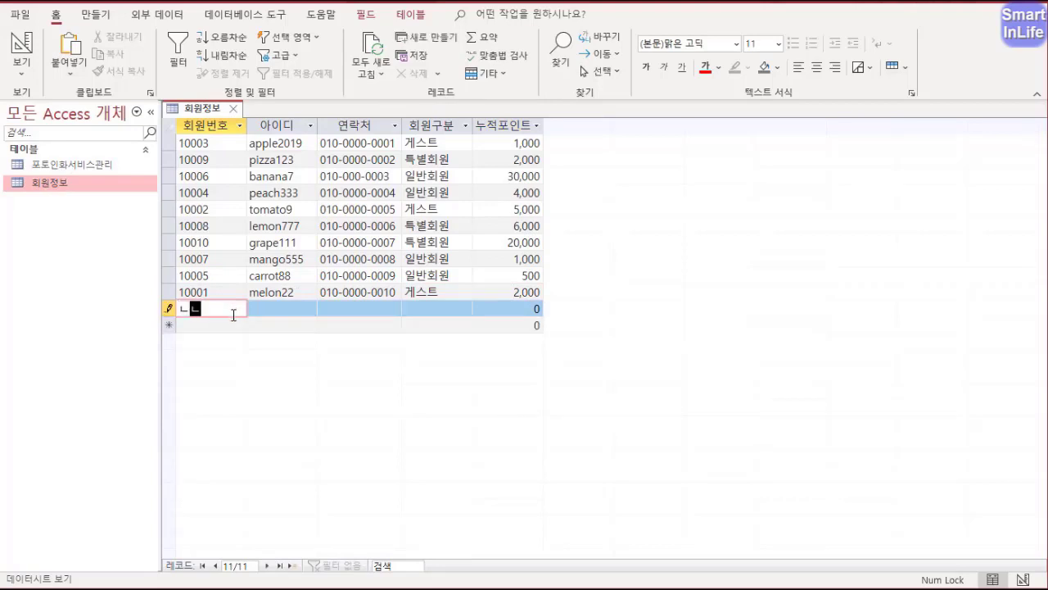
key("BackSpace")
left_click(218, 327)
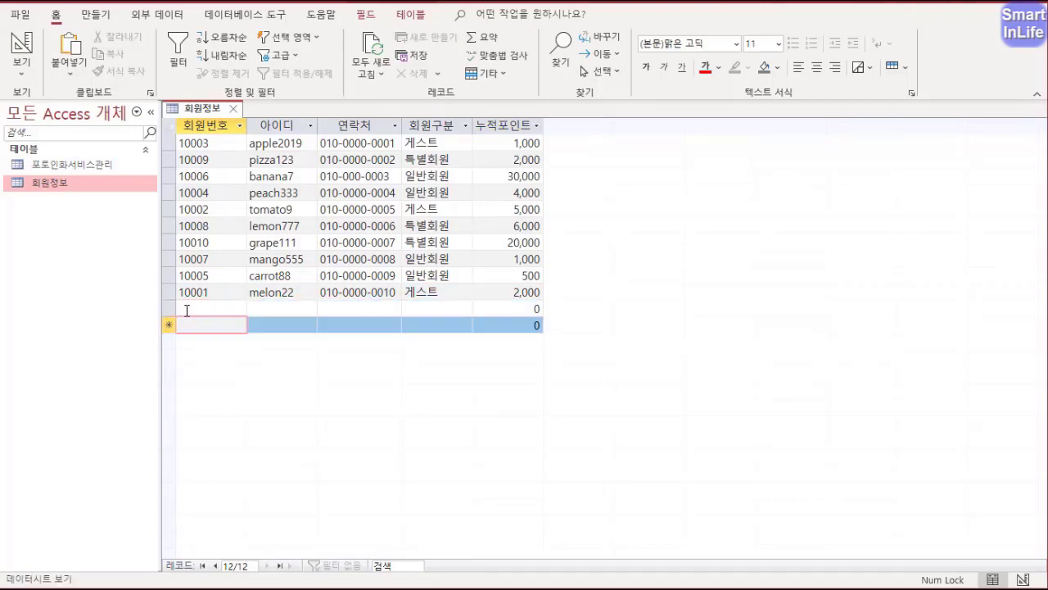
- Delete the empty record below the last member from the 회원정보 table
left_click(167, 308)
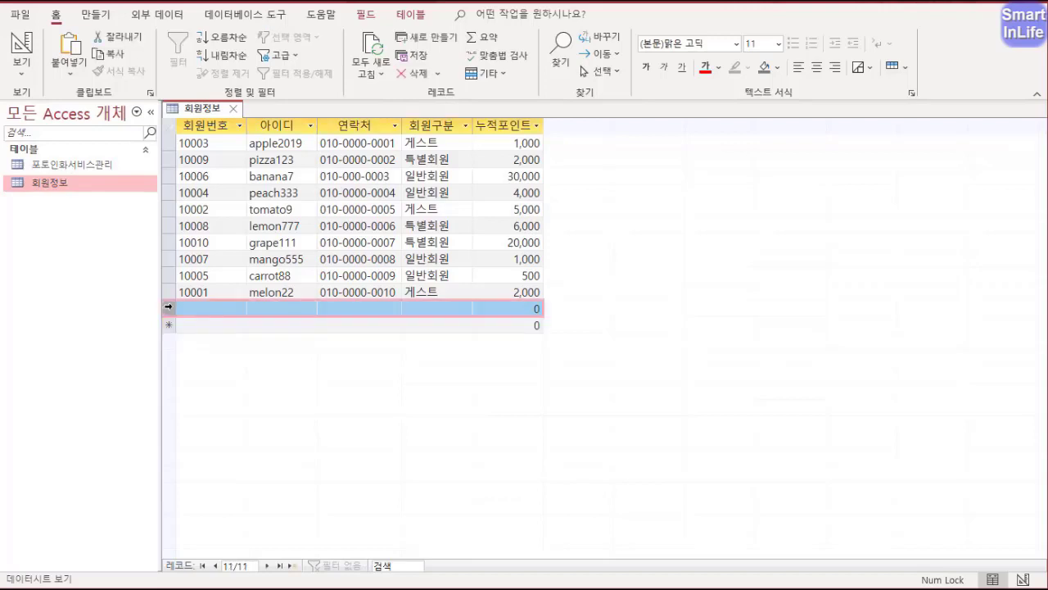
right_click(169, 307)
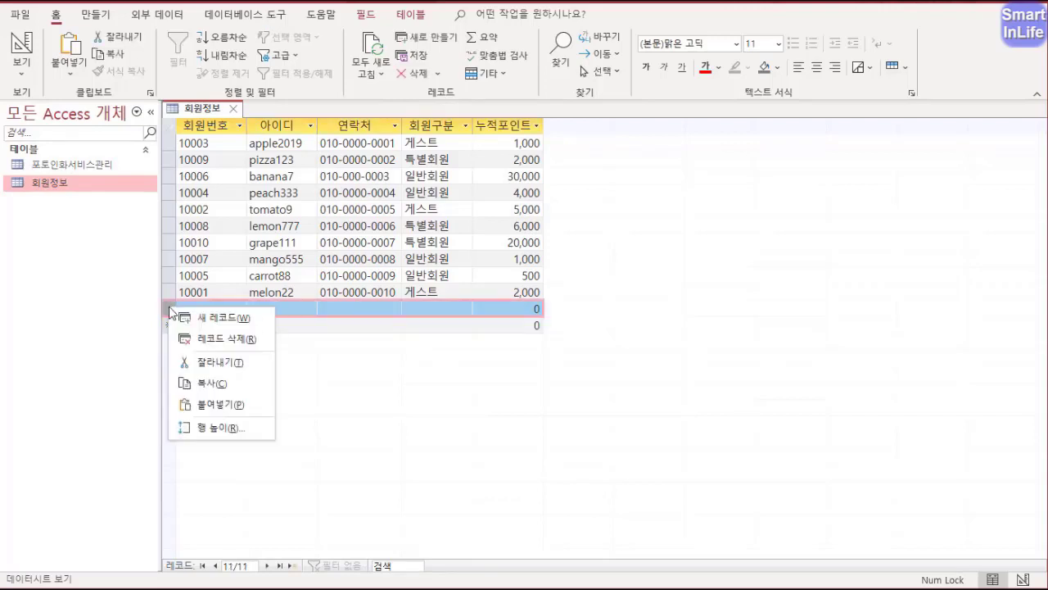
left_click(212, 334)
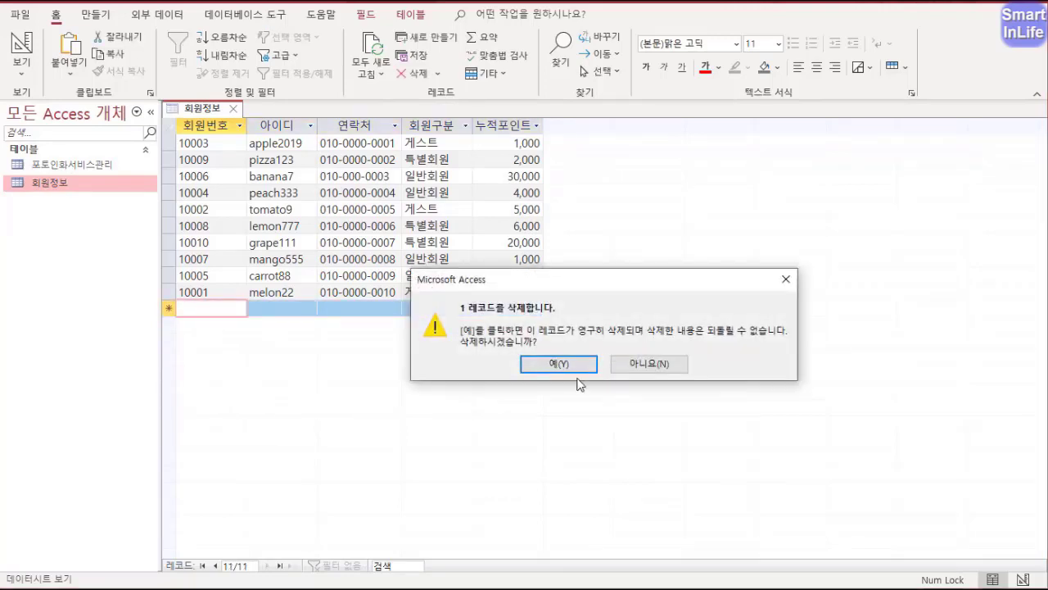
left_click(565, 364)
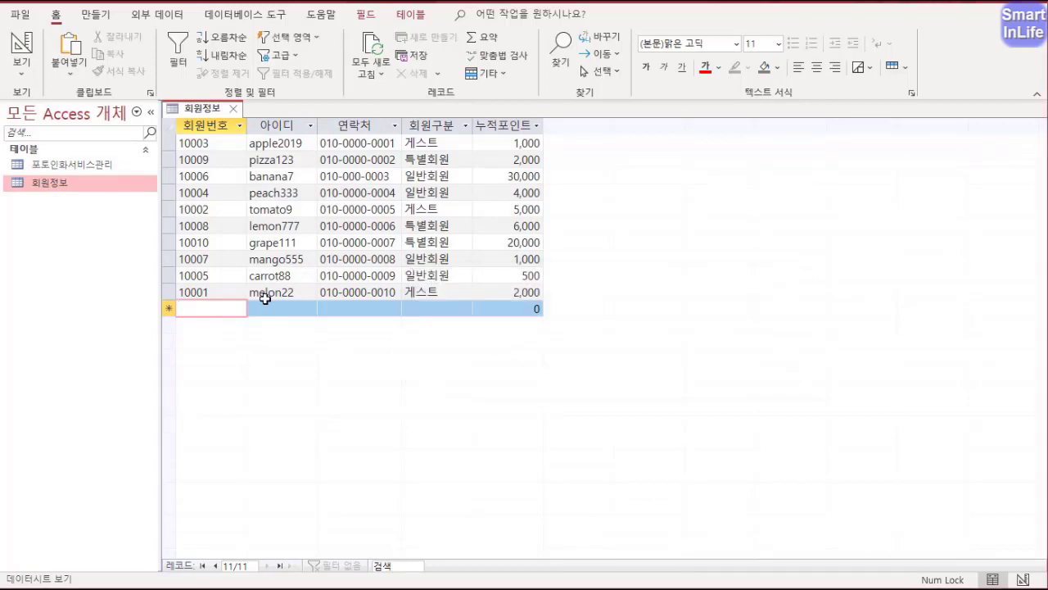
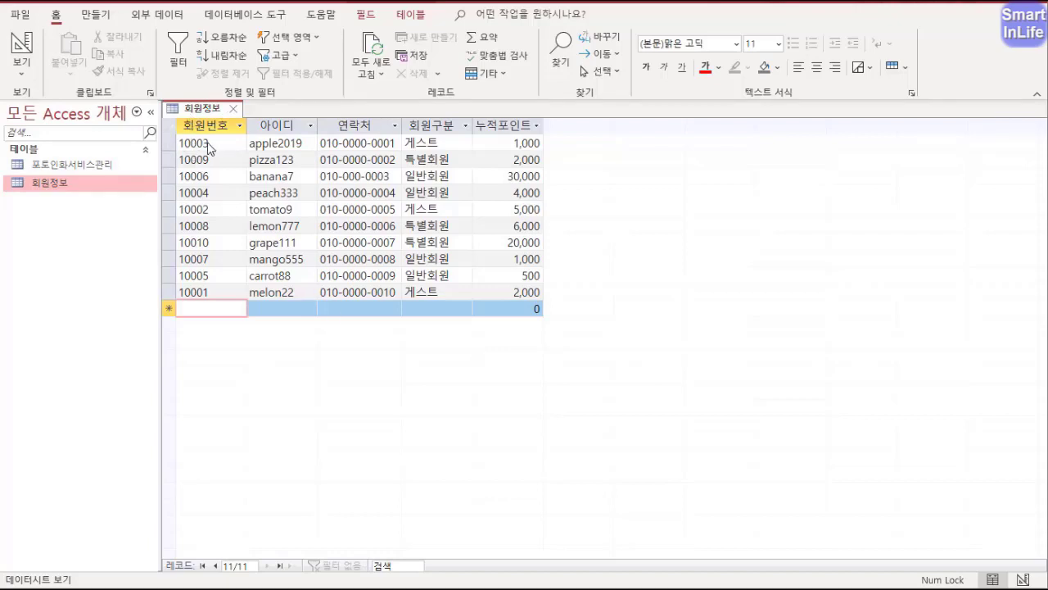
- Close the 회원정보 table with its changes saved and create a new query in design view
left_click(232, 108)
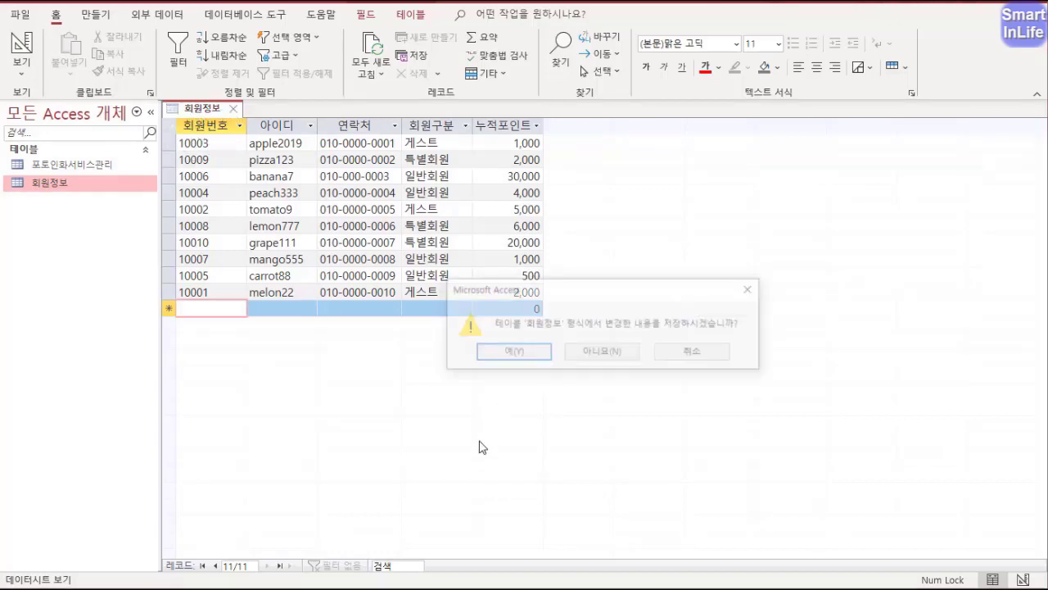
left_click(525, 354)
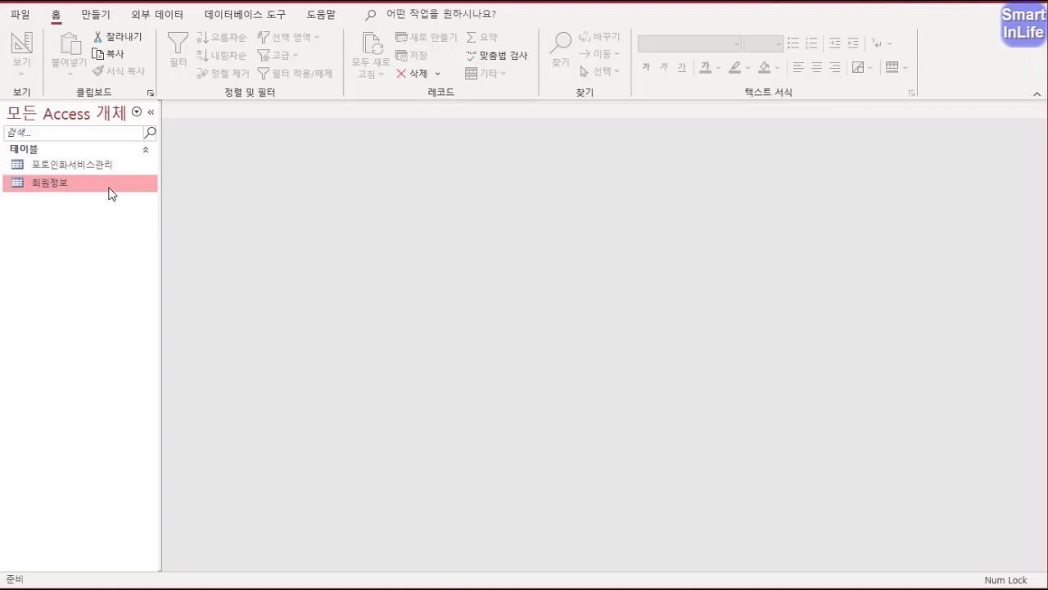
left_click(94, 15)
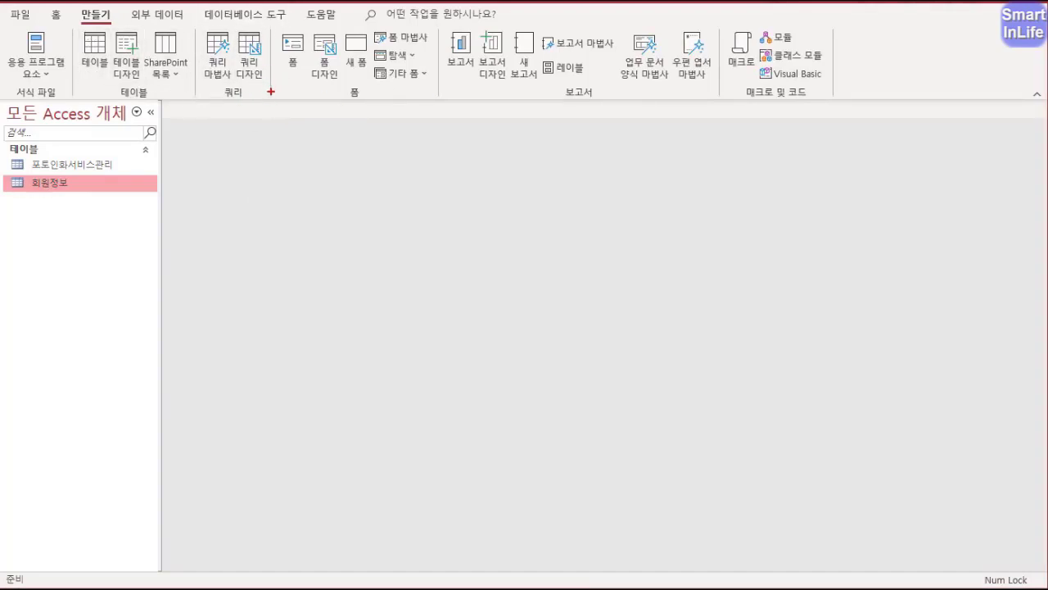
mouse_move(271, 92)
left_mouse_down()
mouse_move(237, 37)
mouse_move(262, 86)
left_mouse_up()
key("Escape")
left_click(260, 79)
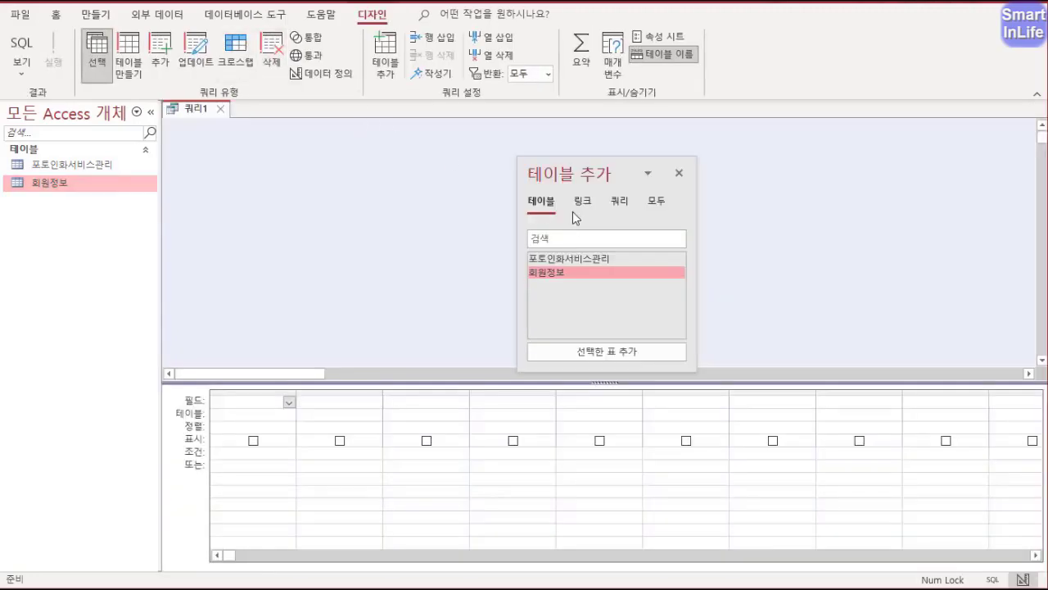
- Request the table list for the query again and examine which tables and queries are available to add
left_click_drag(542, 166, 292, 146)
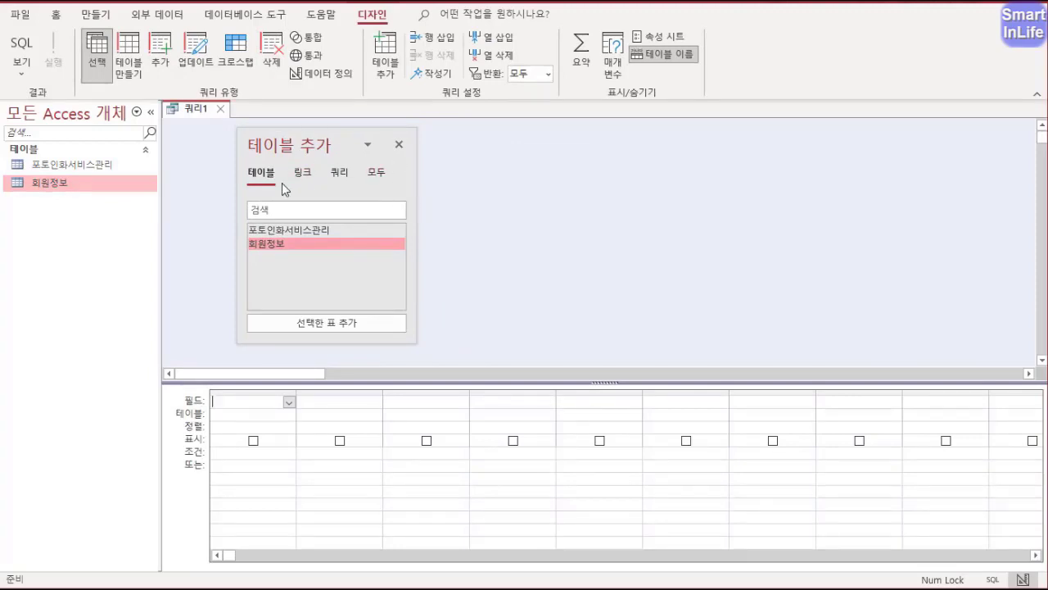
right_click(503, 178)
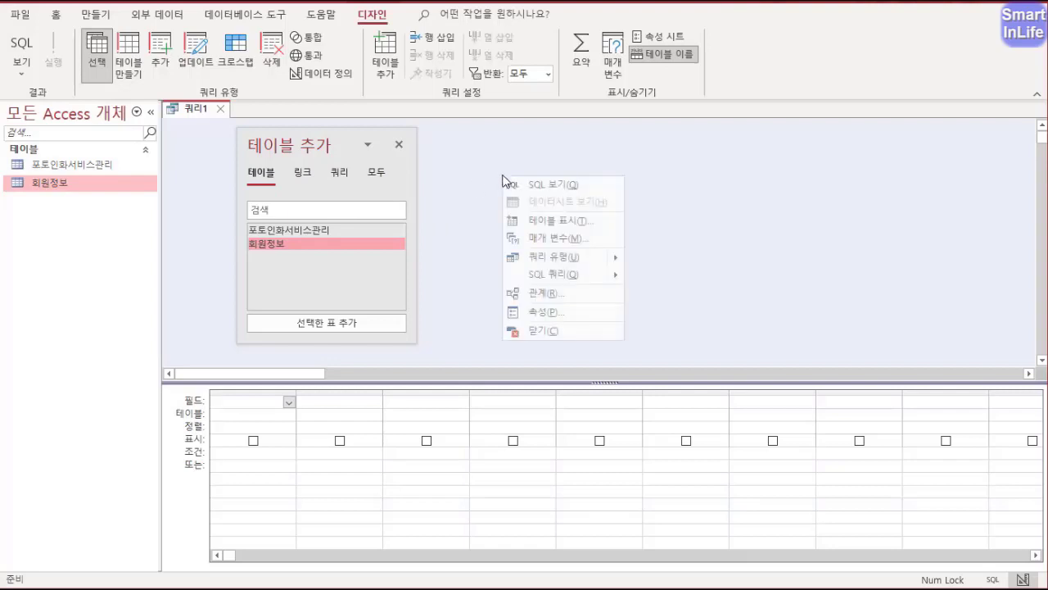
left_click(540, 222)
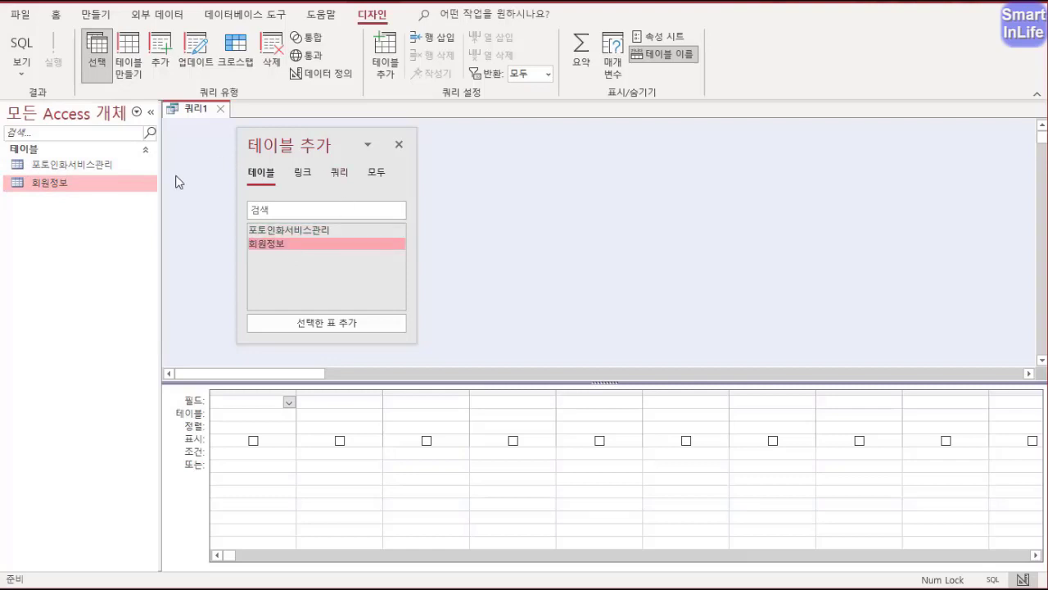
left_click(343, 174)
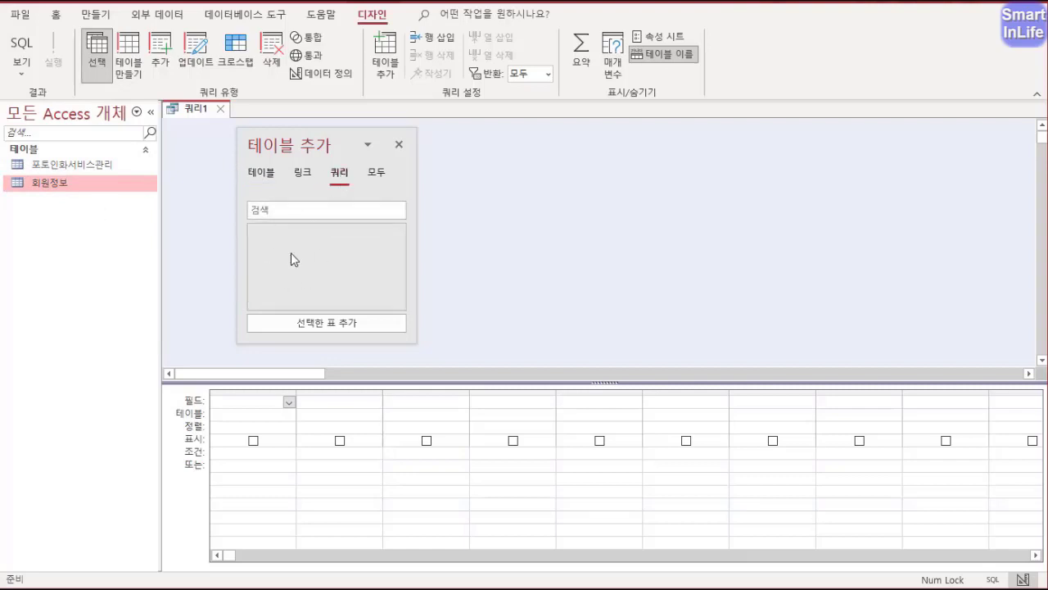
left_click(378, 174)
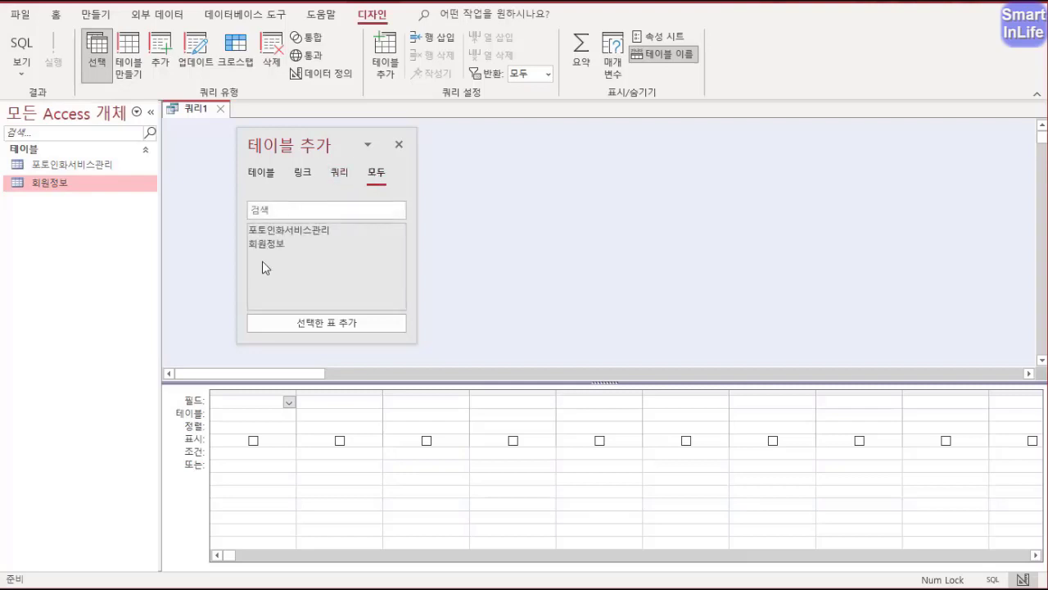
left_click(290, 242)
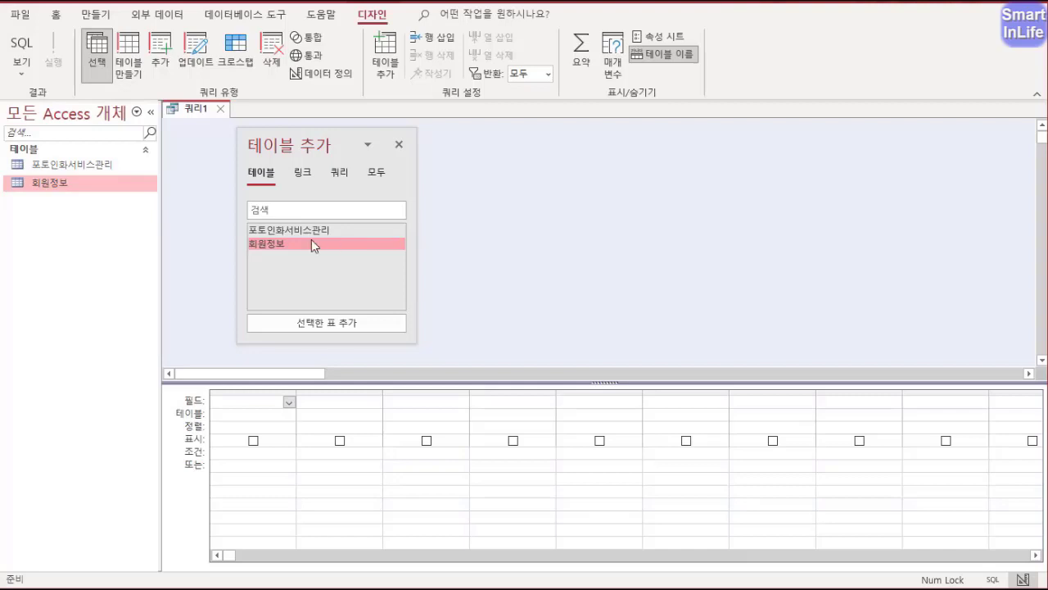
- Add the 포토인화서비스관리 table to the query and enlarge its field list to show every field
left_click(291, 231)
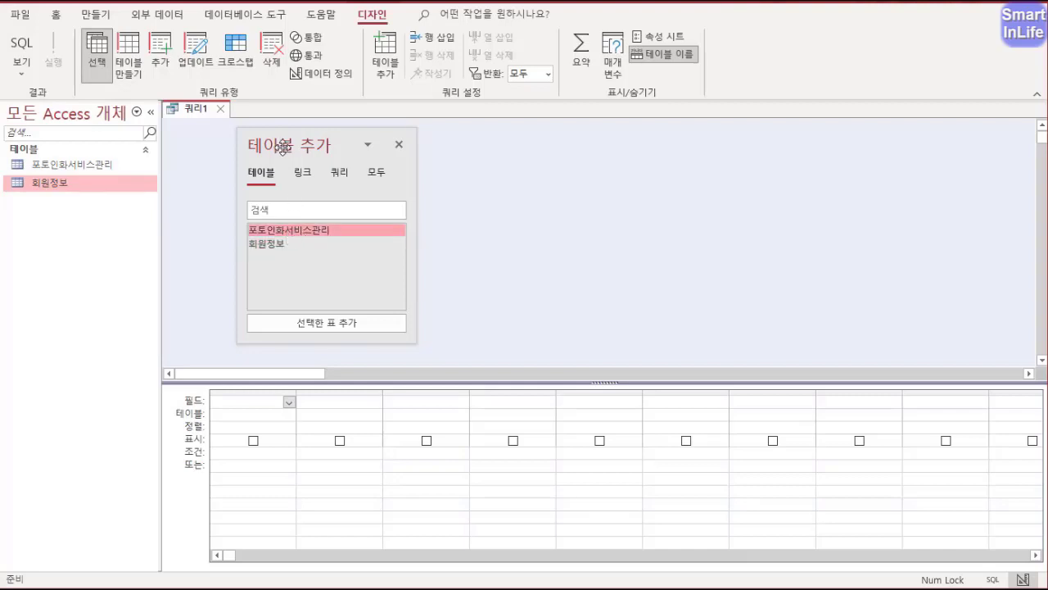
left_click_drag(275, 144, 435, 145)
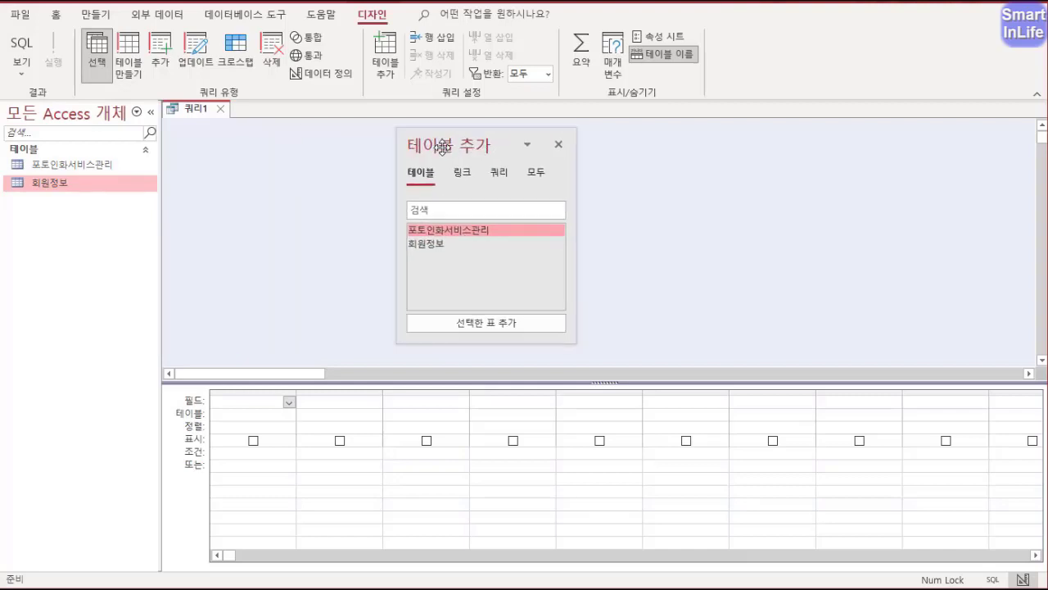
double_click(445, 232)
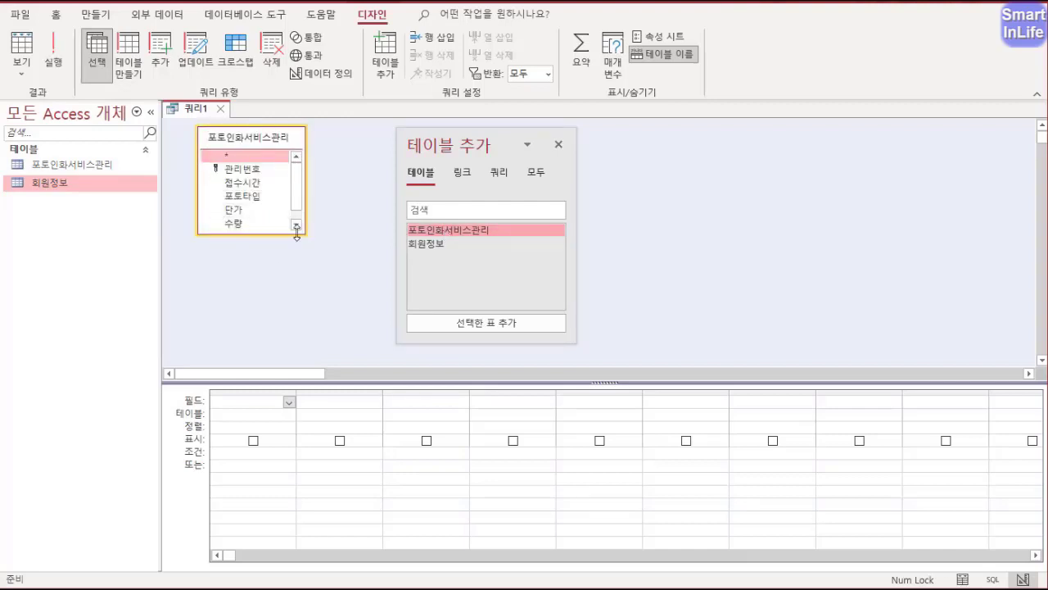
left_click_drag(297, 236, 296, 281)
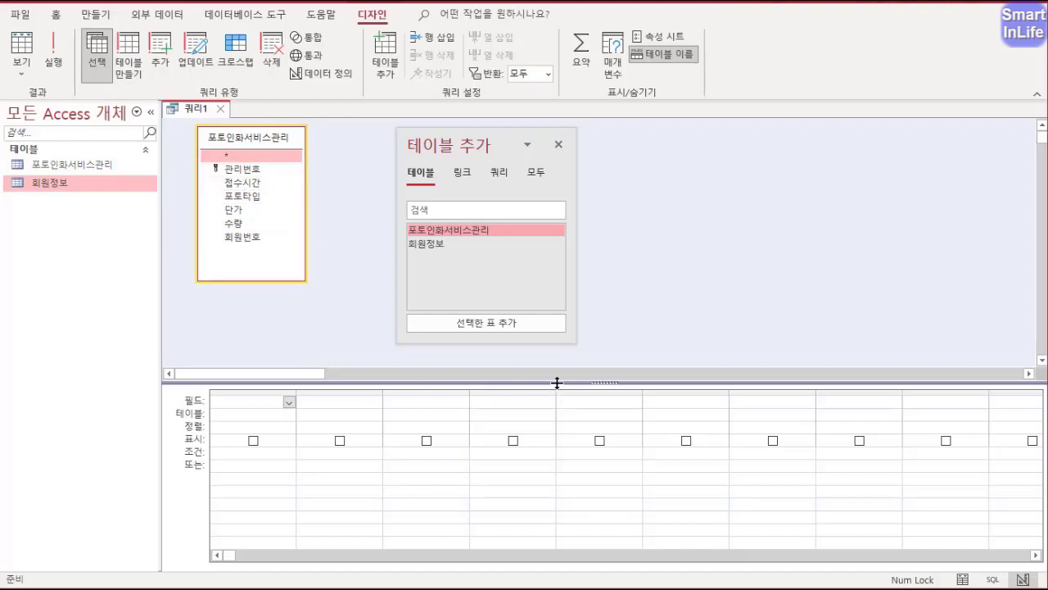
key("Escape")
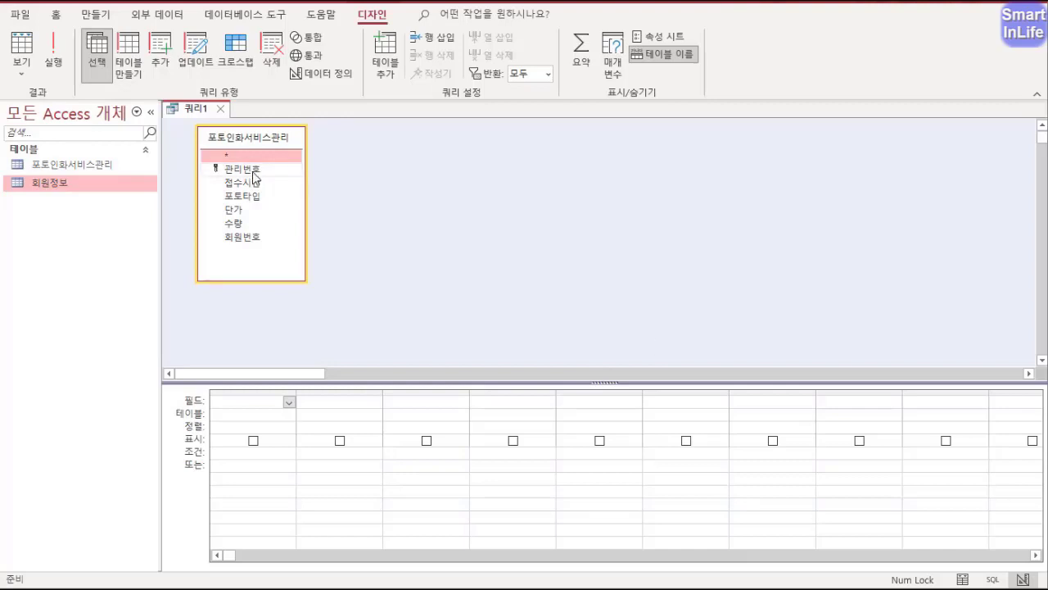
- Add 관리번호 as the first query field and create a calculated column 서비스구분: 1 beside it
left_click_drag(254, 173, 233, 403)
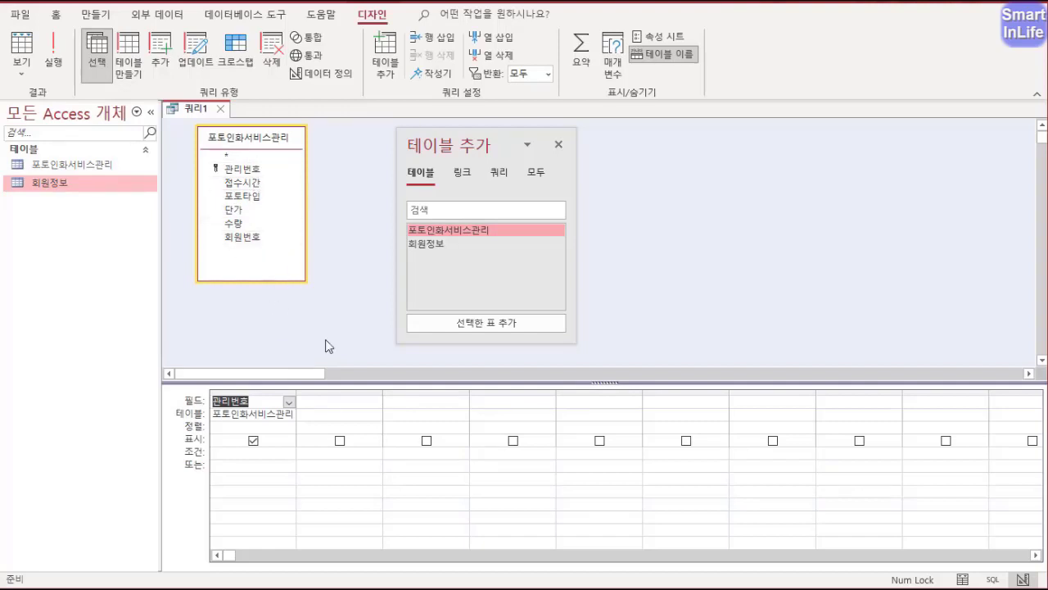
left_click(332, 404)
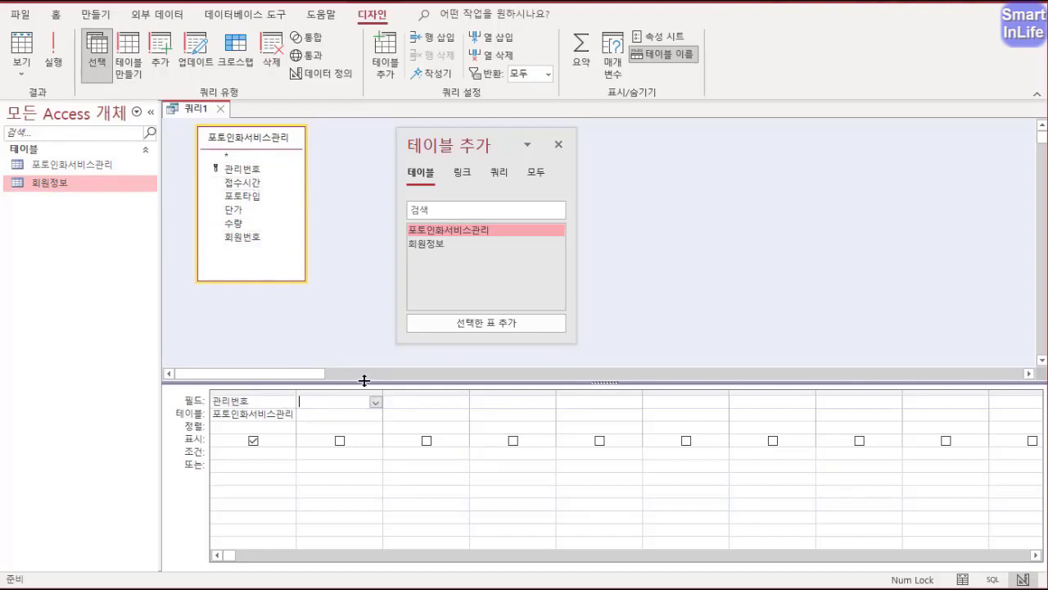
type("설")
type("구부: 1")
key("Tab")
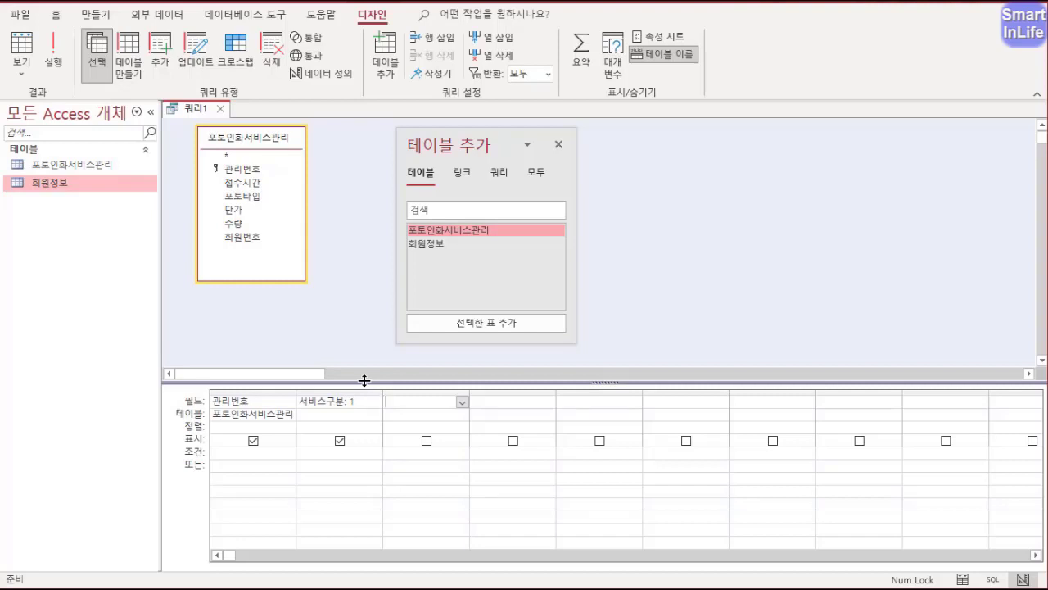
- Add the 포토타입 and 접수시간 fields to the query, followed by a calculated column 완료시간: 1
left_click(250, 198)
double_click(251, 198)
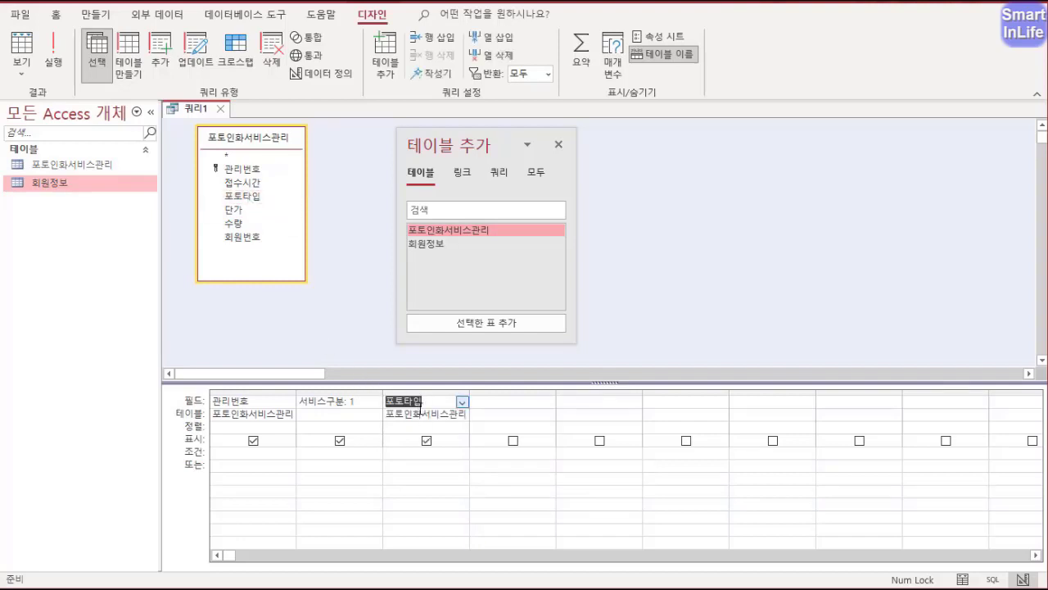
left_click(246, 189)
double_click(246, 188)
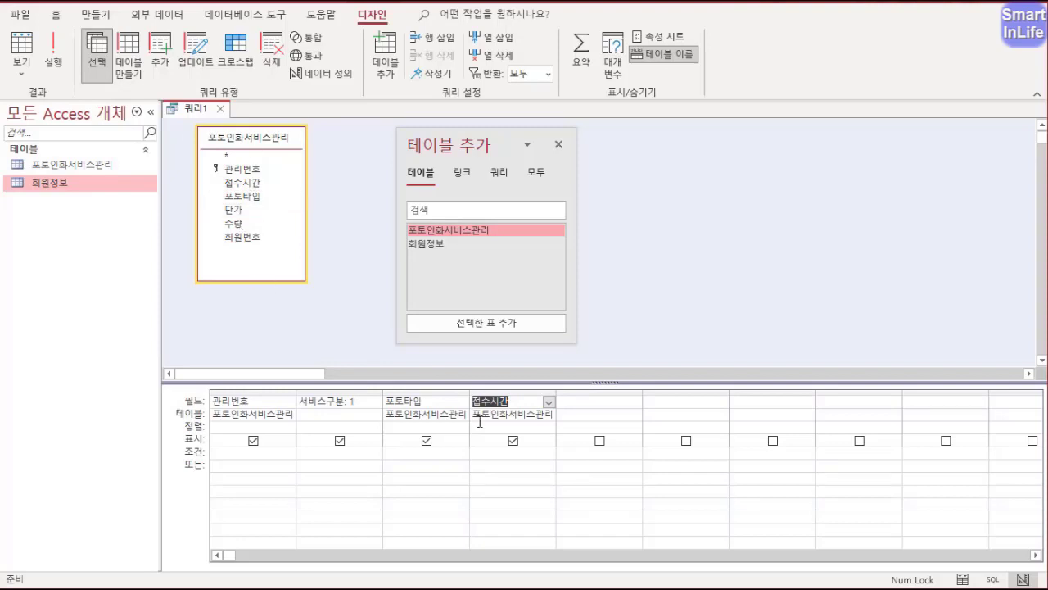
left_click(581, 401)
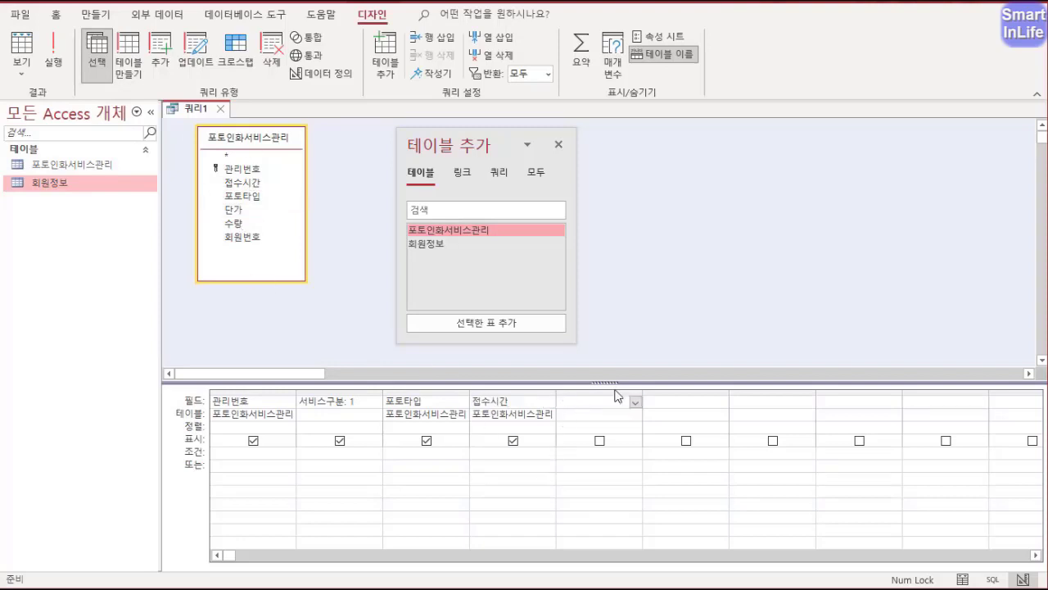
type("완료시간: 1")
key("Tab")
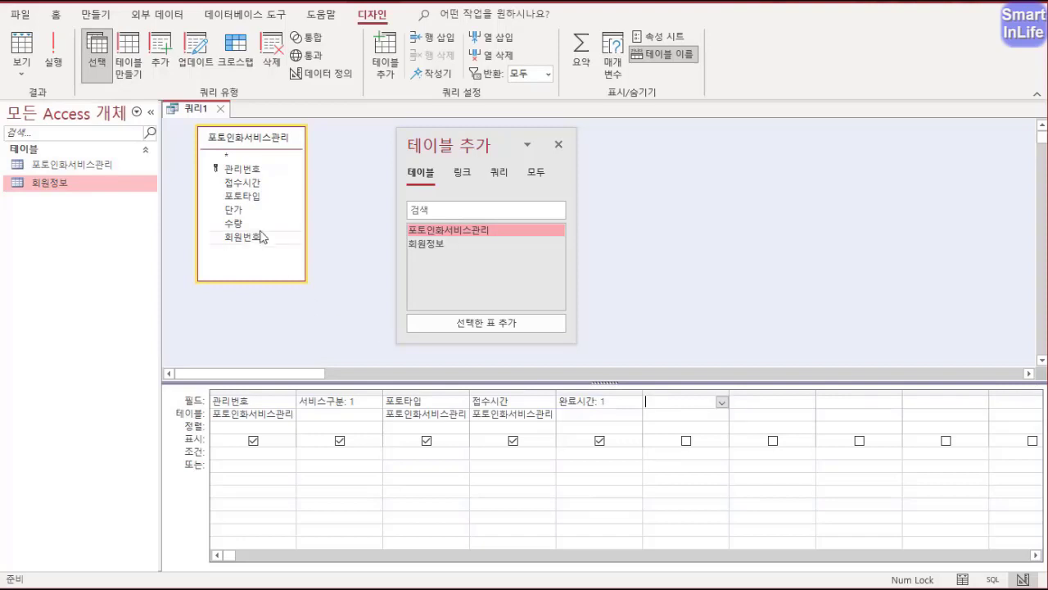
- Add the 단가 and 수량 fields, a calculated column 총금액: 1, and the 회원번호 field to the query
double_click(242, 211)
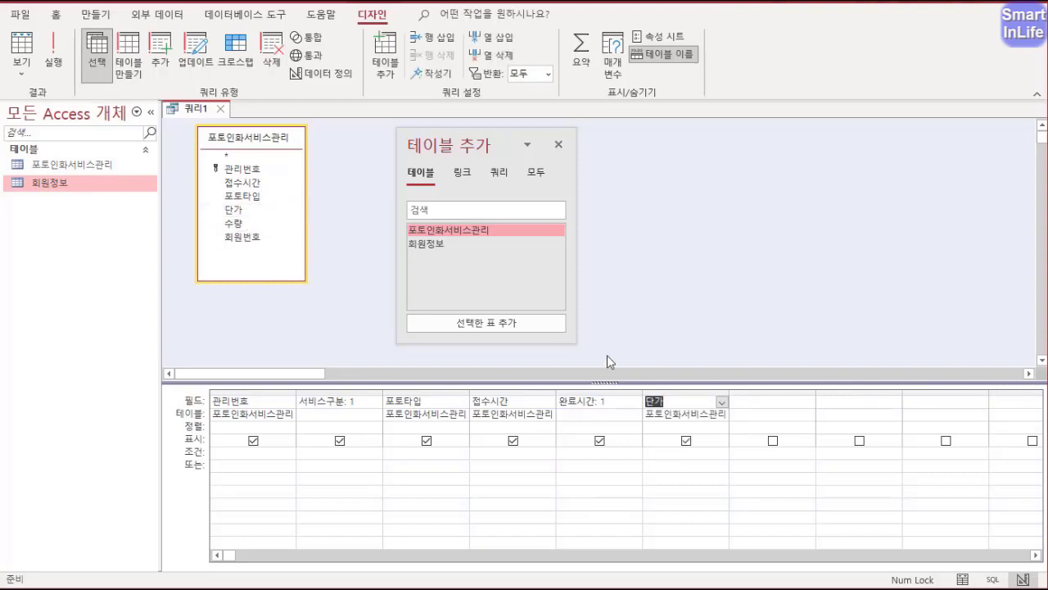
double_click(241, 224)
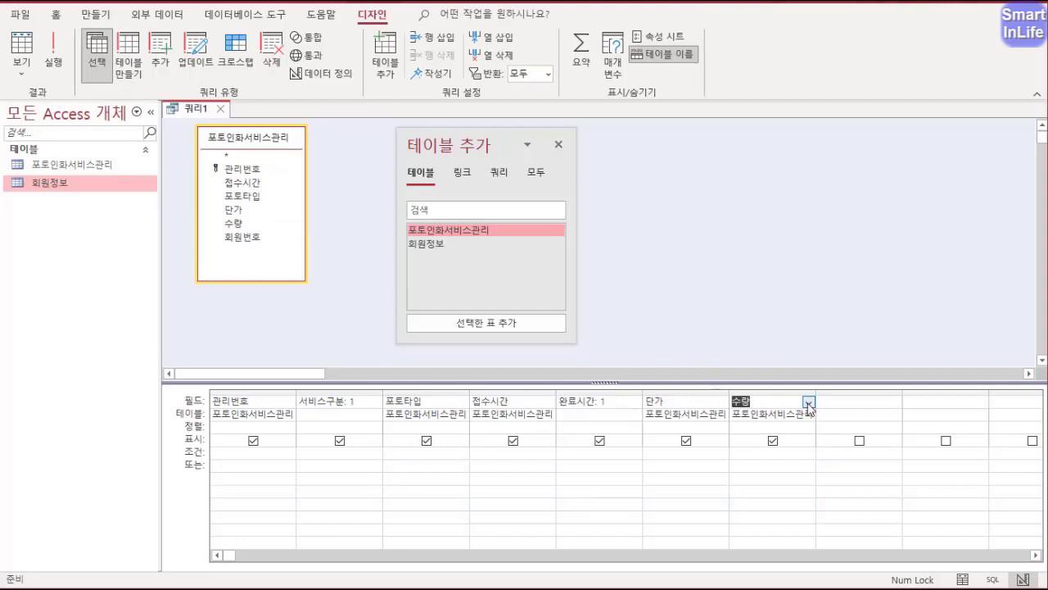
left_click(834, 402)
type("총금액:")
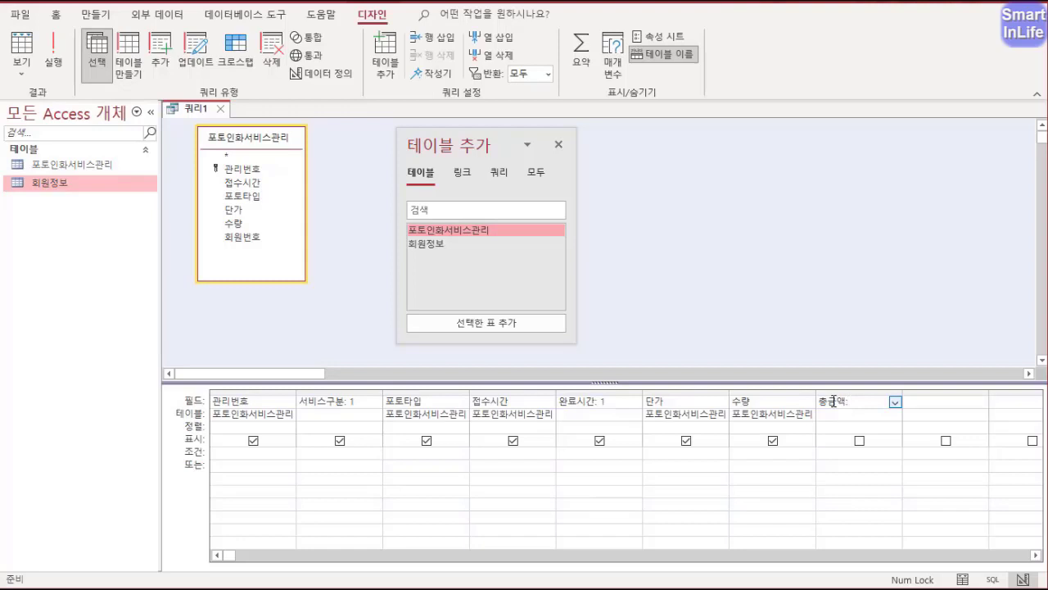
key("Tab")
double_click(264, 236)
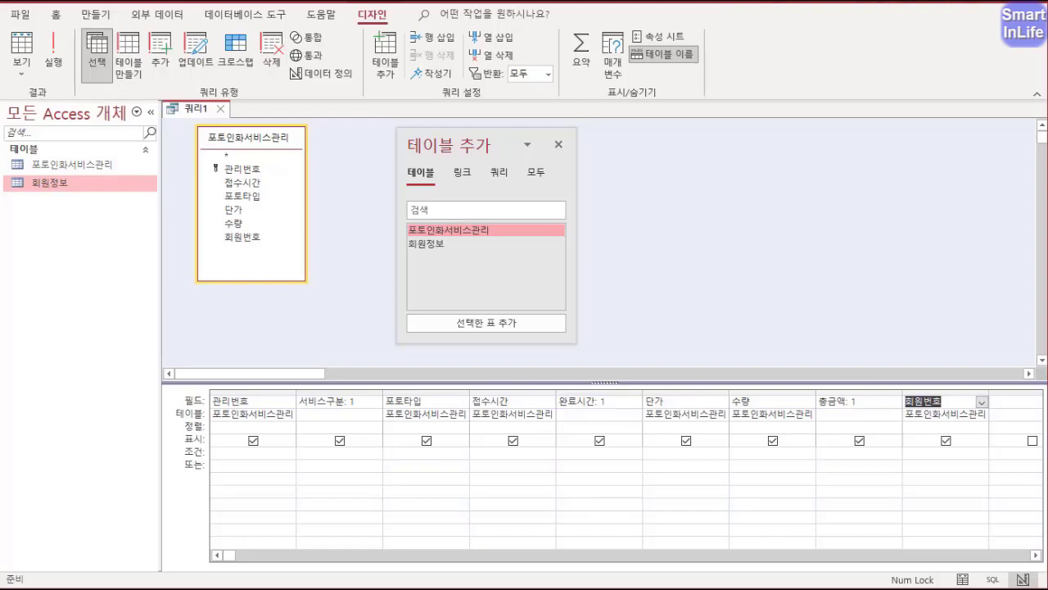
key("Escape")
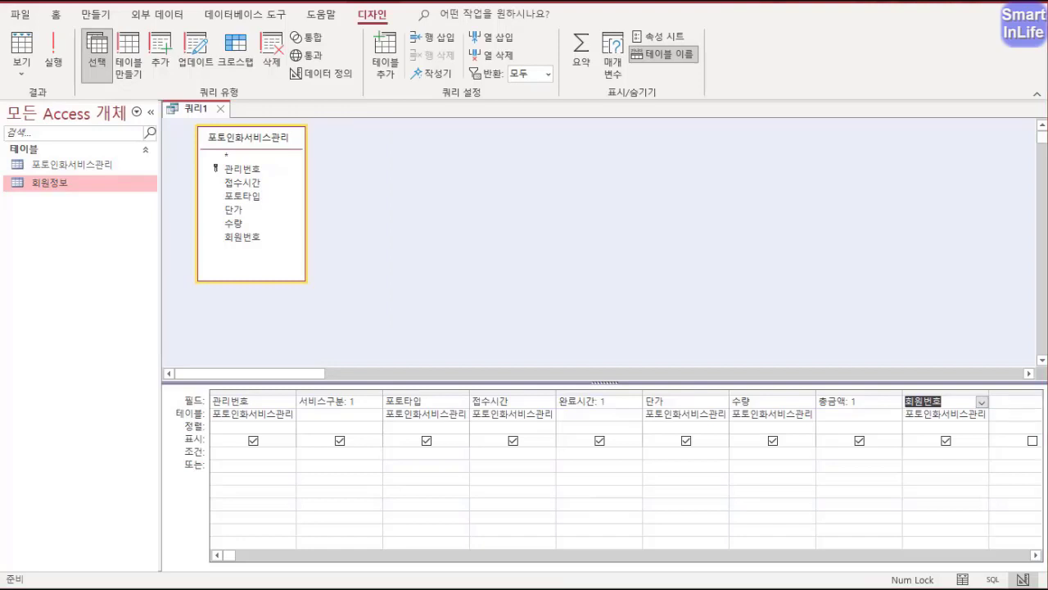
double_click(464, 281)
- Replace the 서비스구분 column's placeholder with the expression mid([관리번호],2,1) in the Expression Builder
left_click(347, 401)
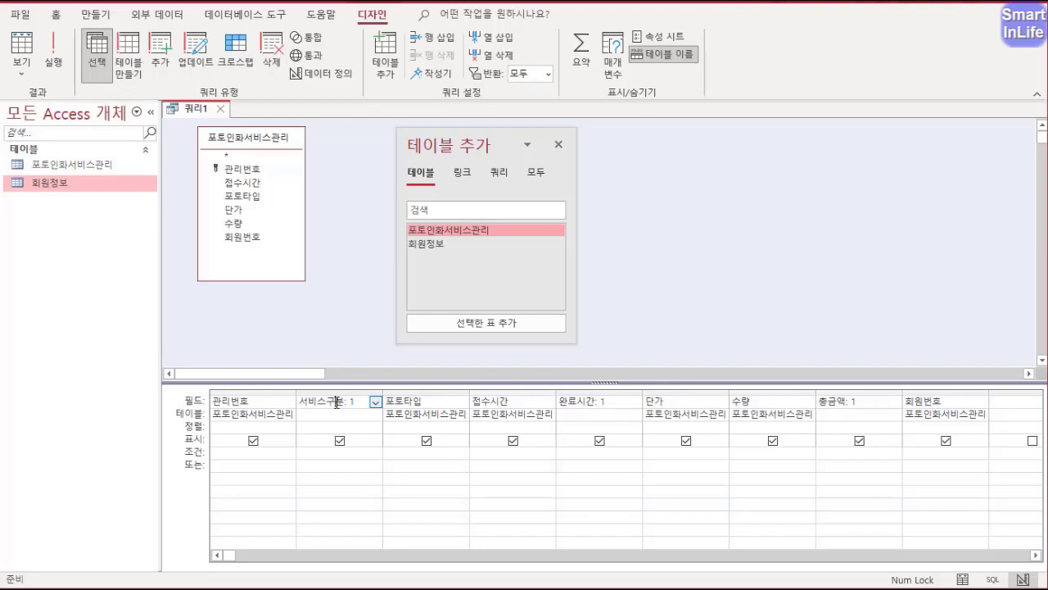
right_click(336, 402)
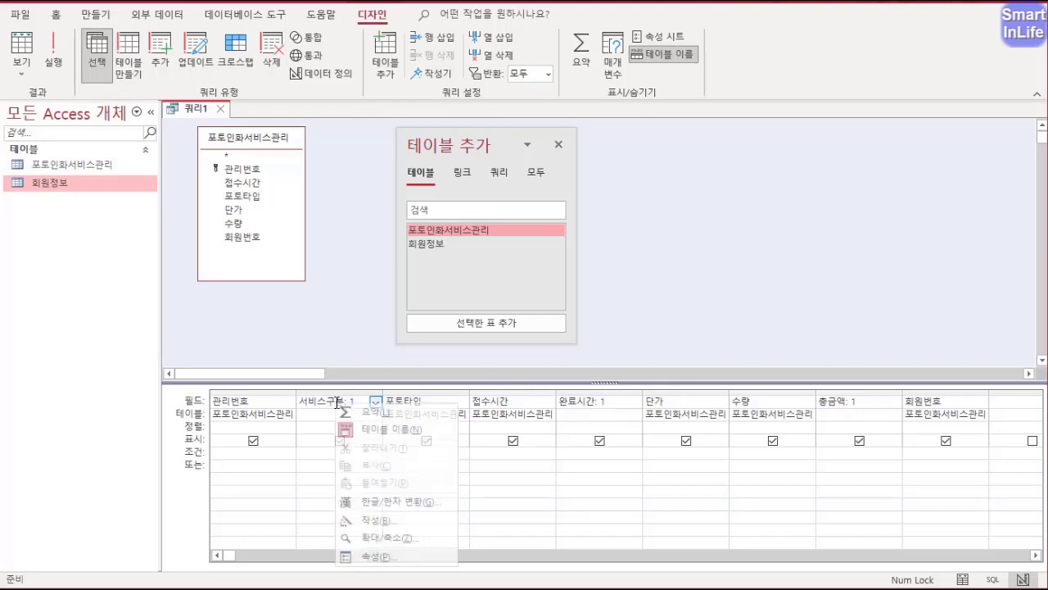
left_click(382, 520)
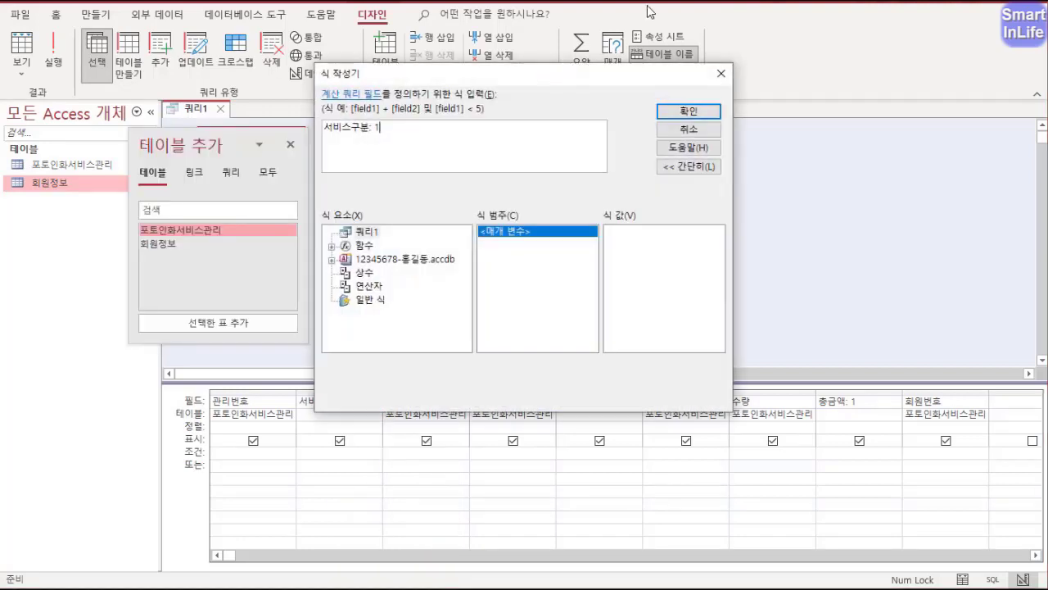
left_click_drag(465, 83, 447, 57)
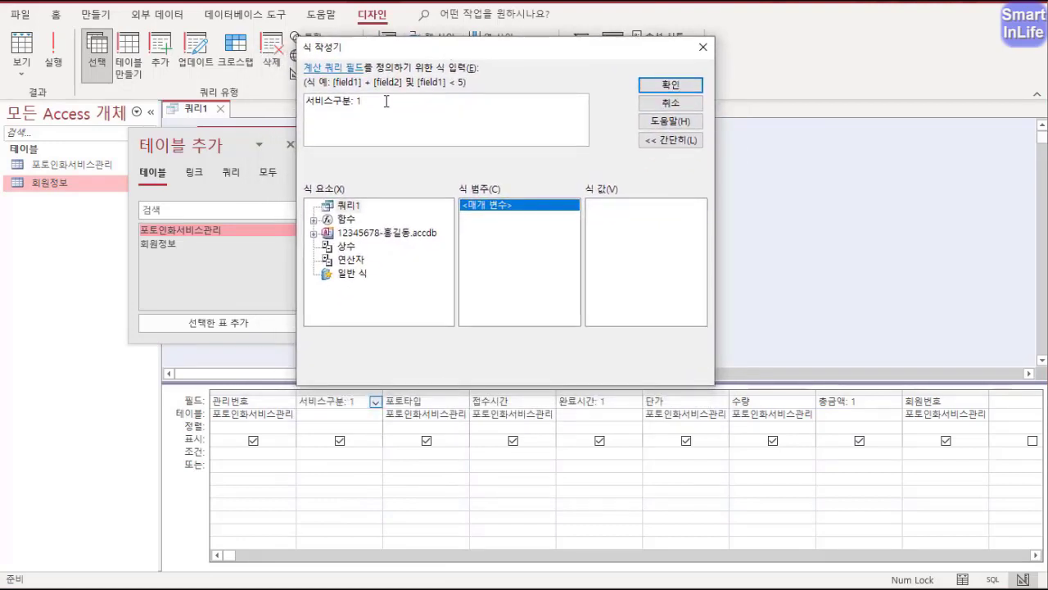
key("BackSpace")
type("mid(")
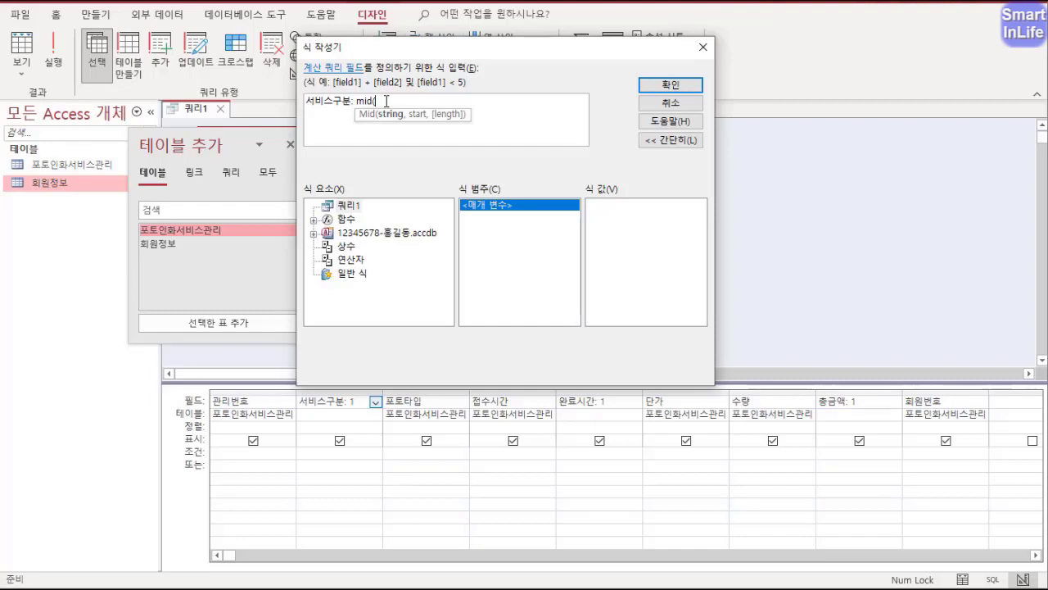
type("[]")
key("Left")
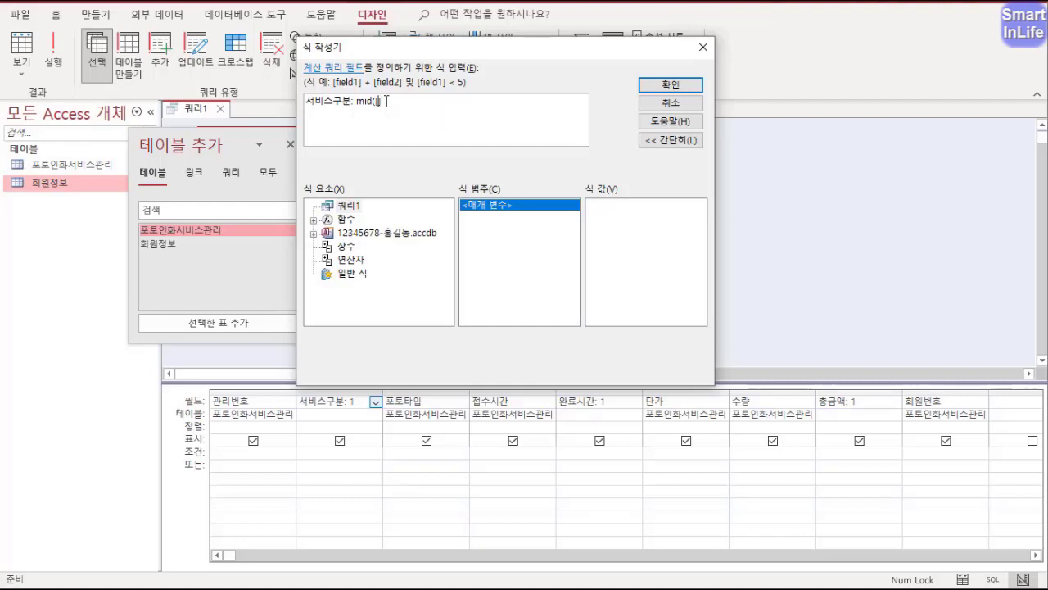
type("관리번호],")
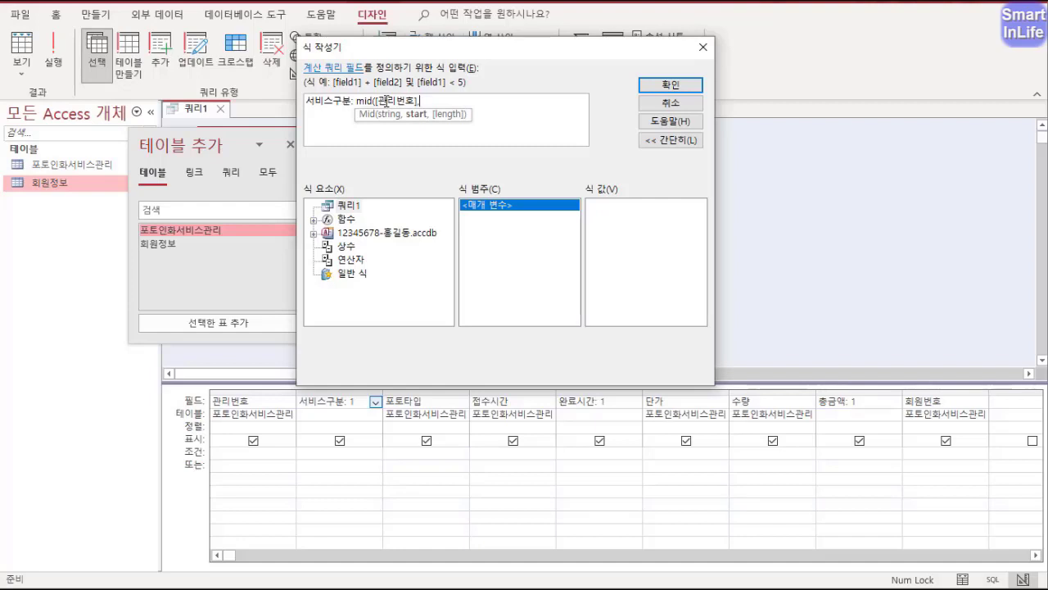
type("2,1)")
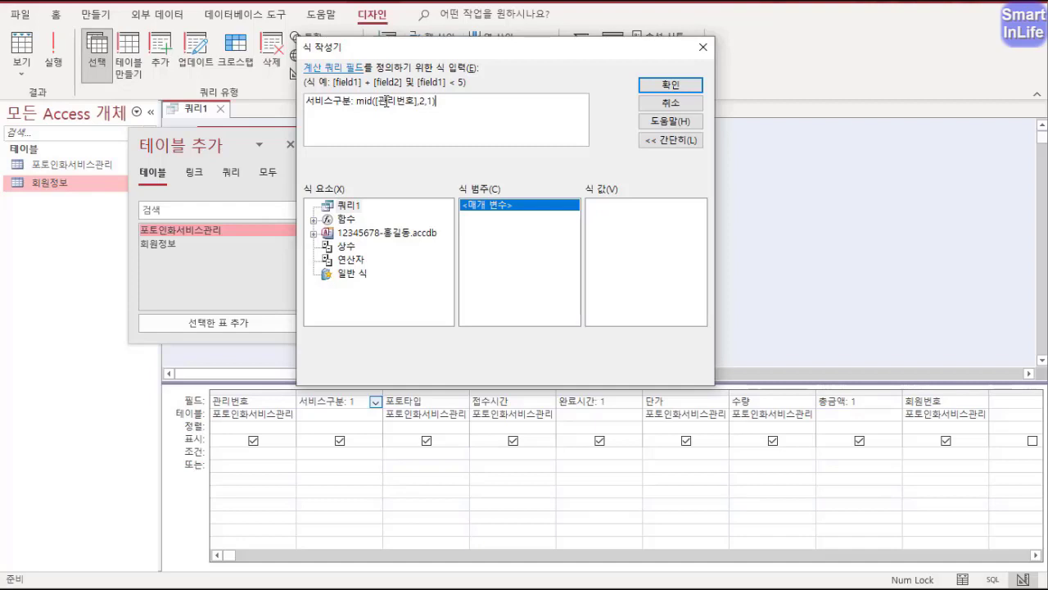
- Wrap the 서비스구분 expression in choose() with the choices "일반", "증명사진" and "액자", and apply it to the column
left_click(355, 101)
type("choose(")
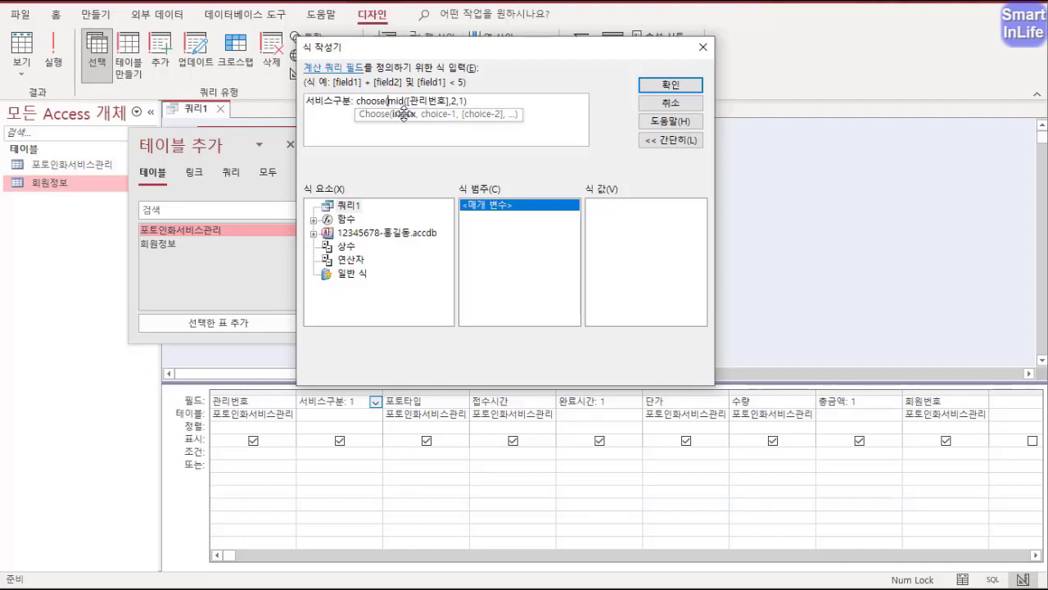
left_click(488, 100)
type(",")
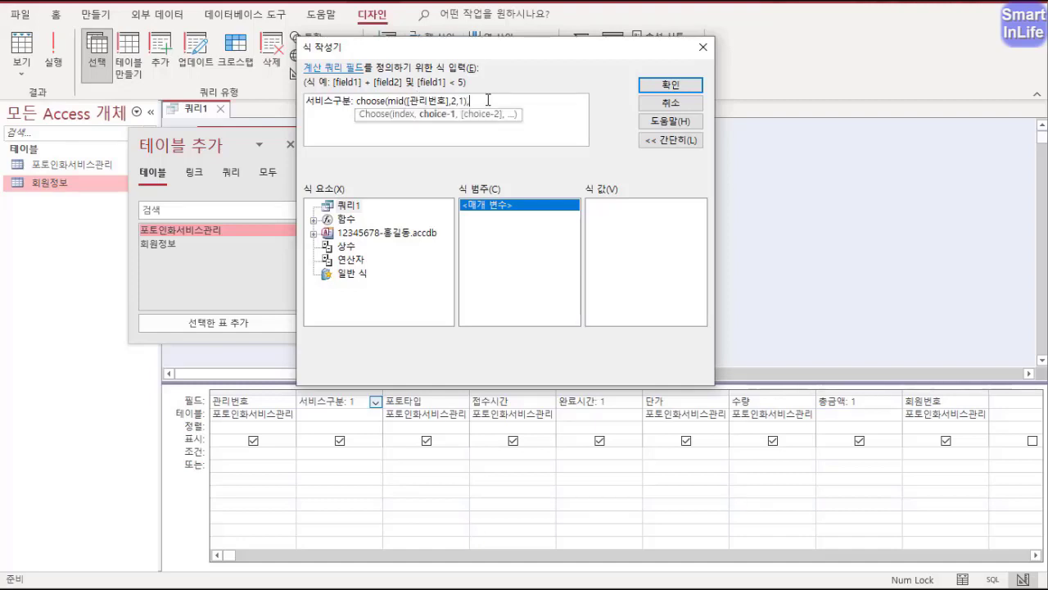
type("\"일반")
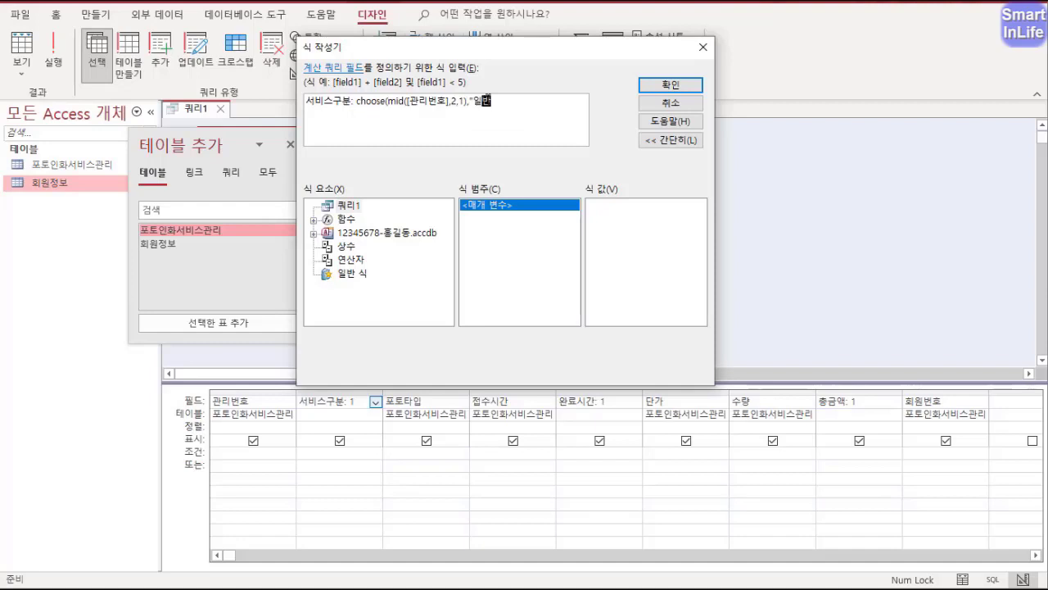
type("\",\"종")
type("명사진\",\"ㅇ")
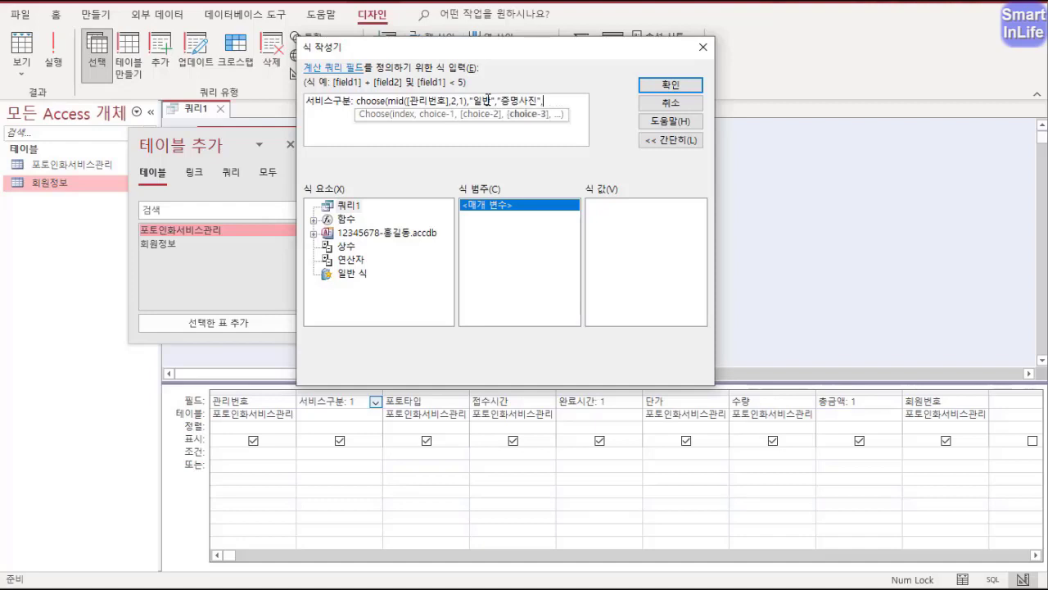
type("액자\")")
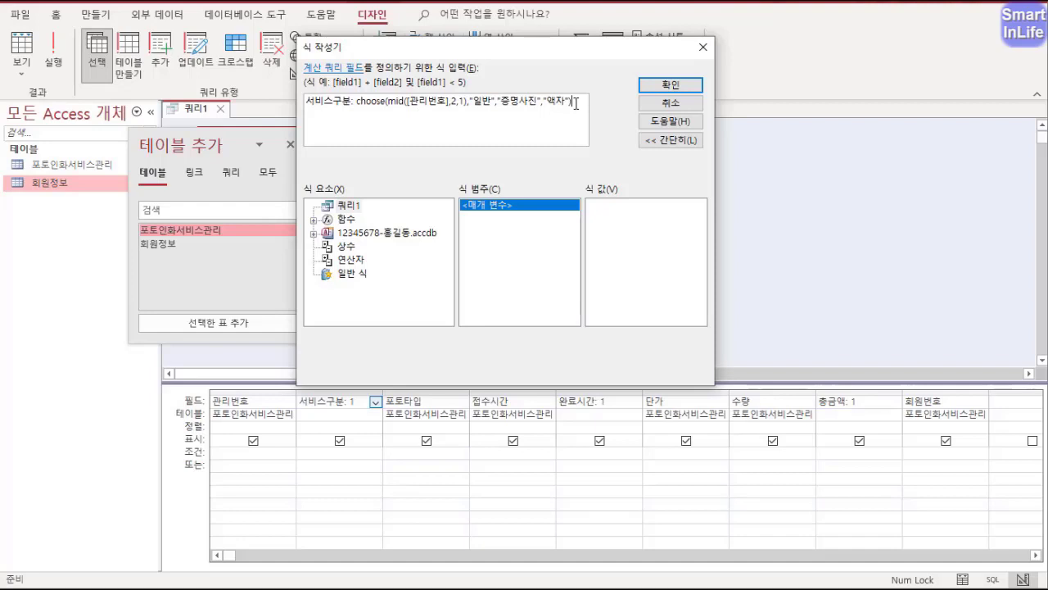
left_click_drag(575, 104, 293, 106)
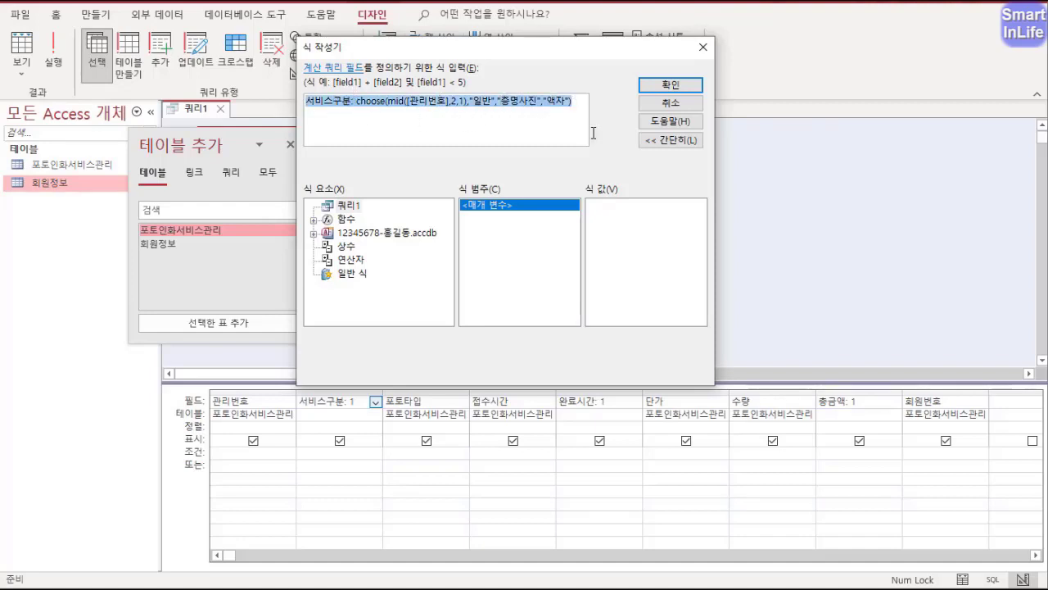
left_click(667, 85)
- Display the query in datasheet view to check the 서비스구분 values
left_click(423, 406)
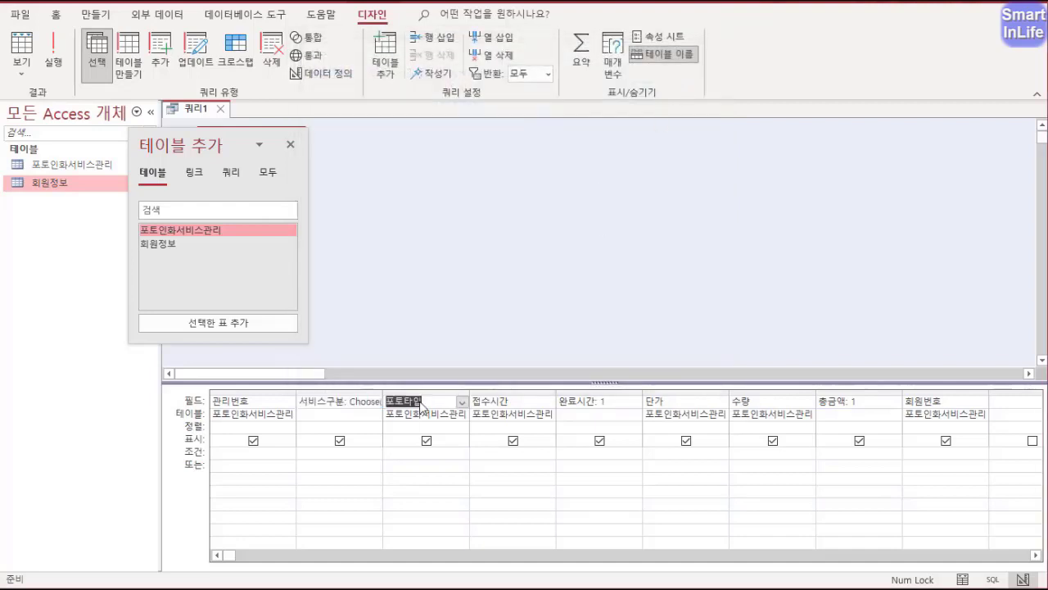
left_click(348, 400)
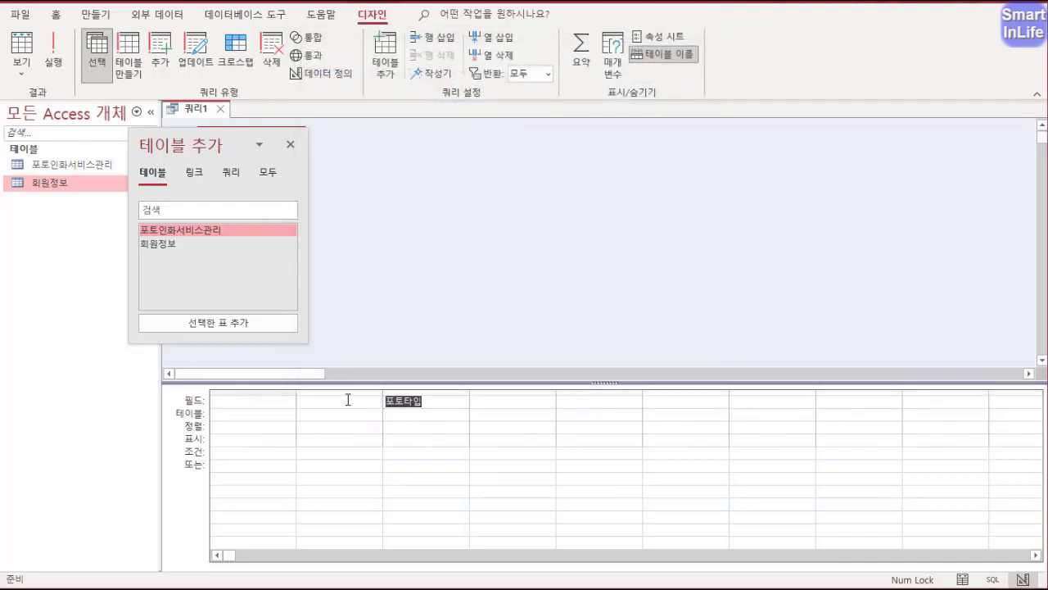
right_click(193, 109)
left_click(241, 230)
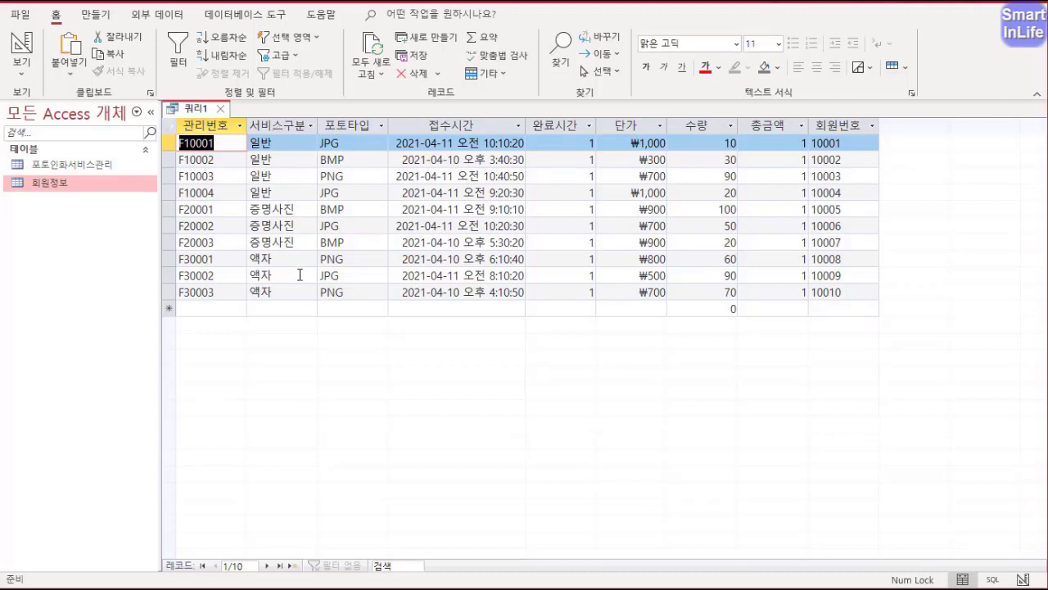
- Save the query as 포토인화서비스관리현황 and return it to design view
right_click(191, 110)
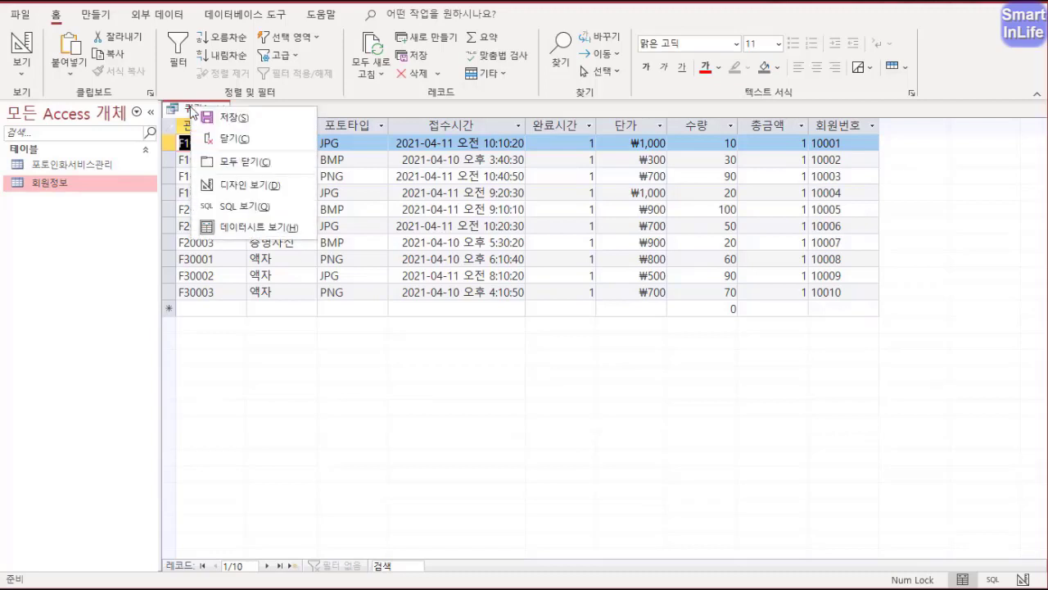
left_click(220, 117)
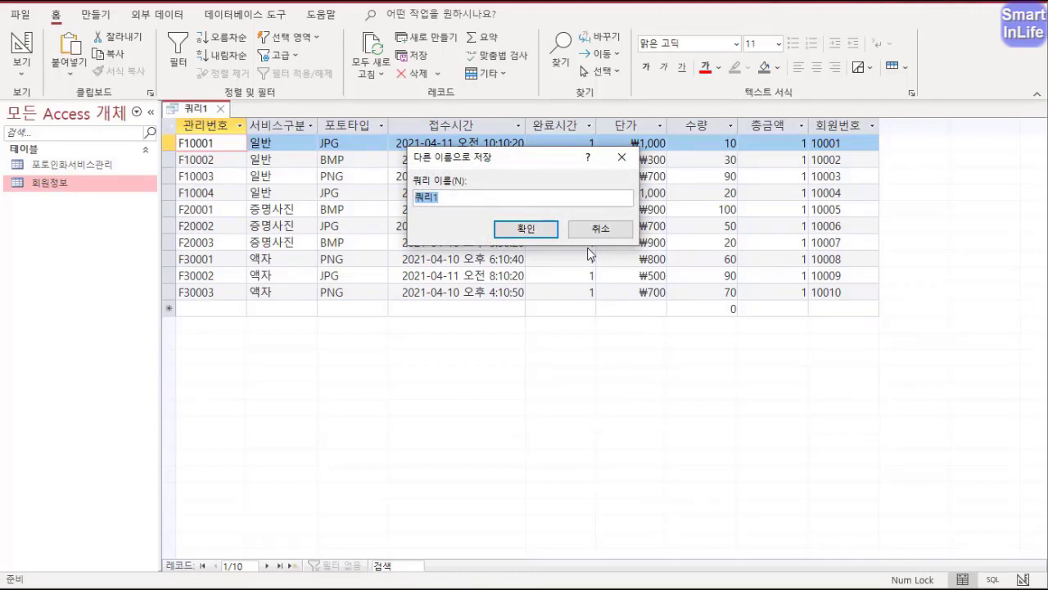
type("포토이")
type("인화서비스관리")
type("현황")
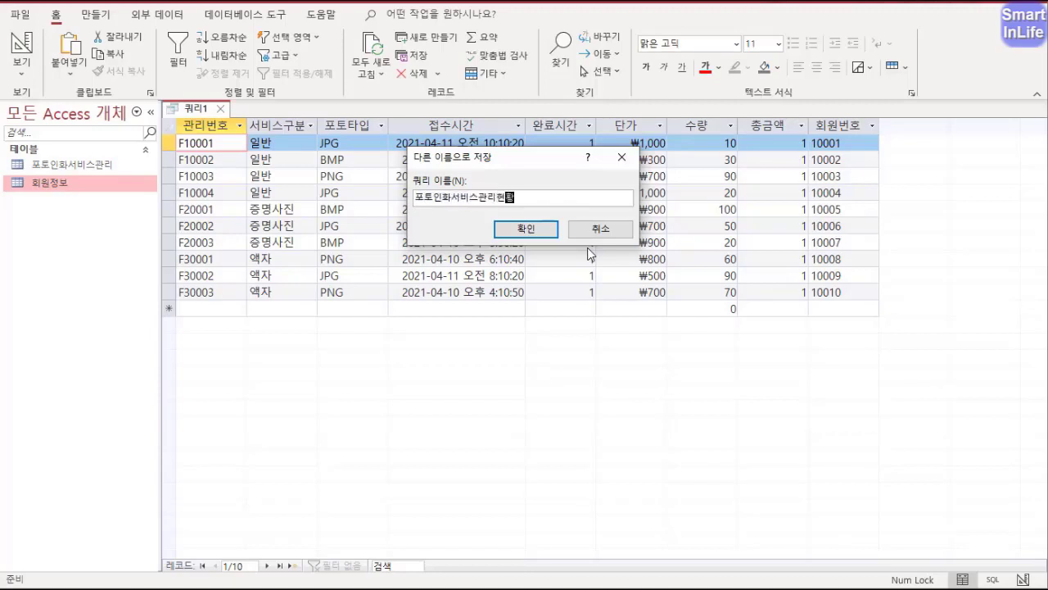
left_click(542, 229)
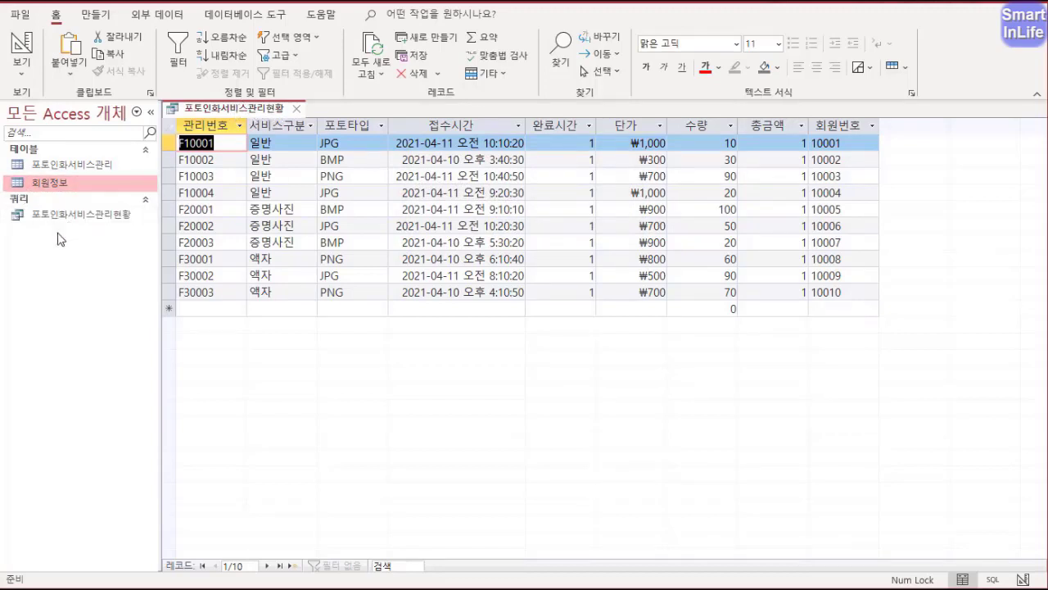
right_click(210, 109)
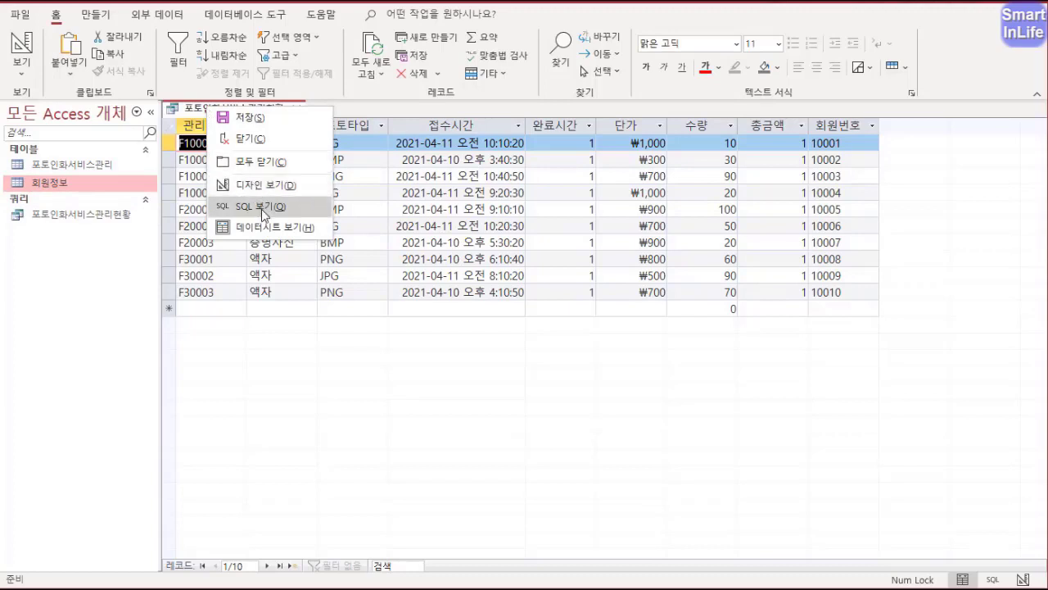
left_click(265, 186)
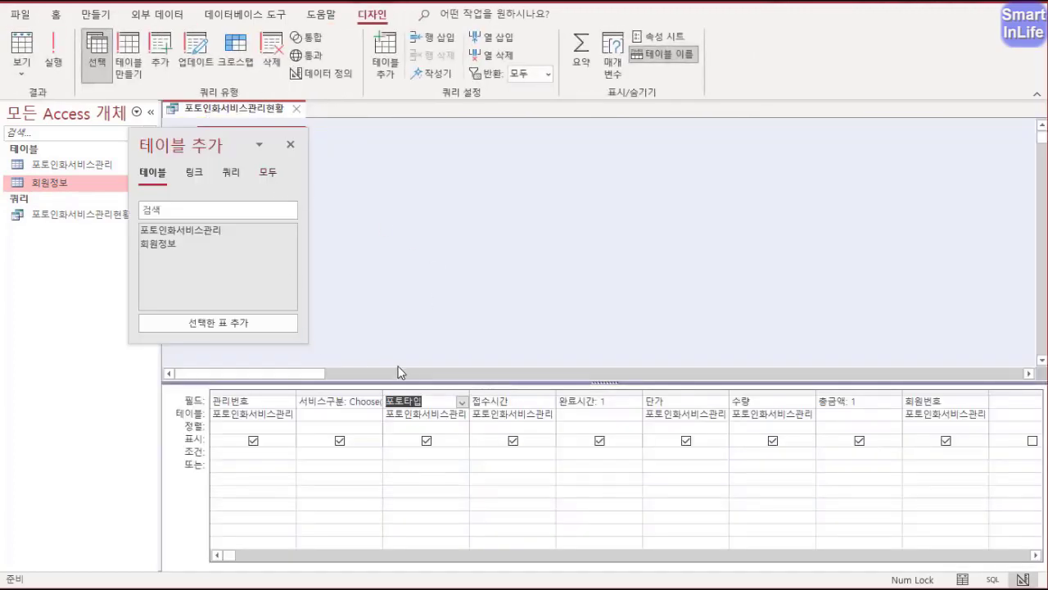
- Replace the 완료시간 column's placeholder with the expression dateadd("h",1,[접수시간]) in the Expression Builder
left_click(588, 402)
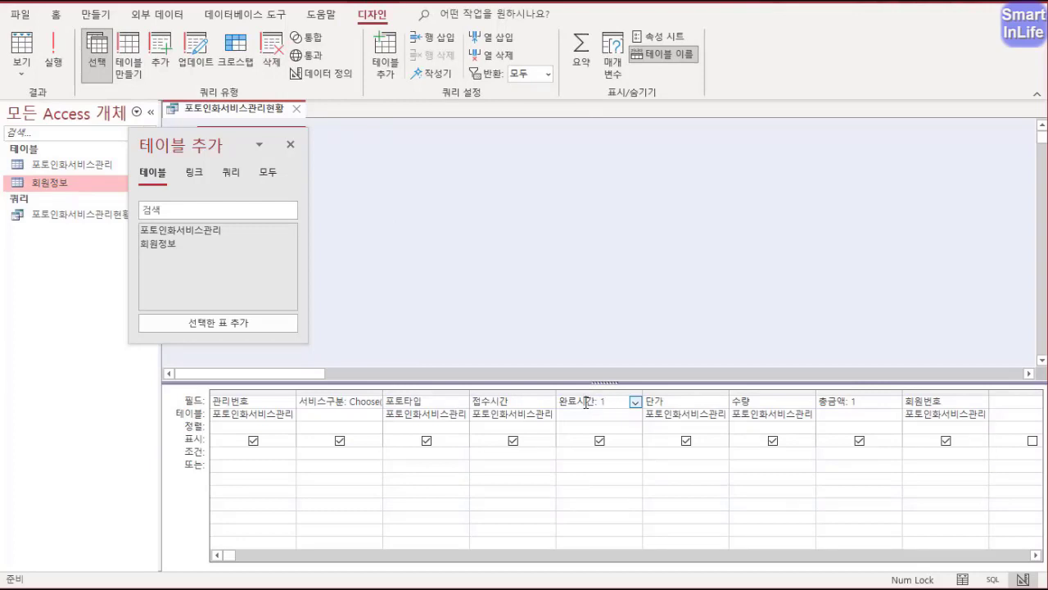
right_click(587, 402)
left_click(601, 524)
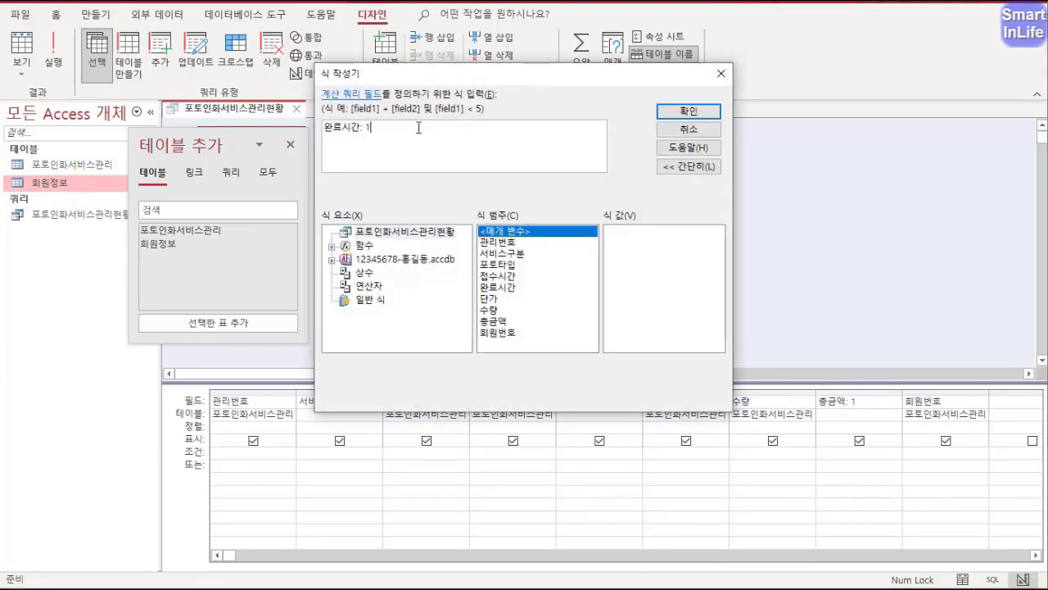
key("BackSpace")
type("datea")
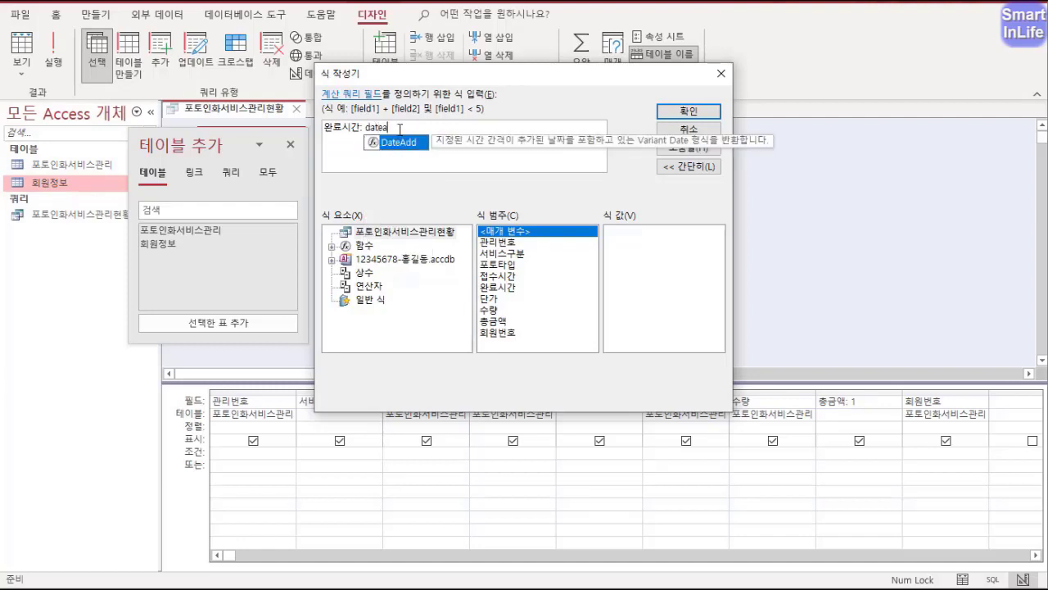
type("dd(")
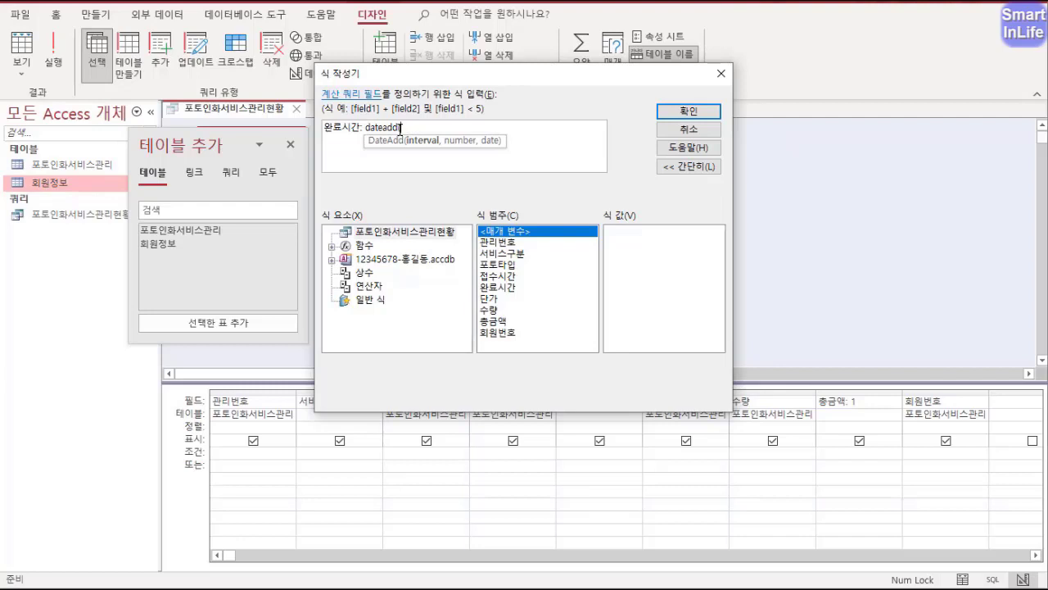
type("\"h\",")
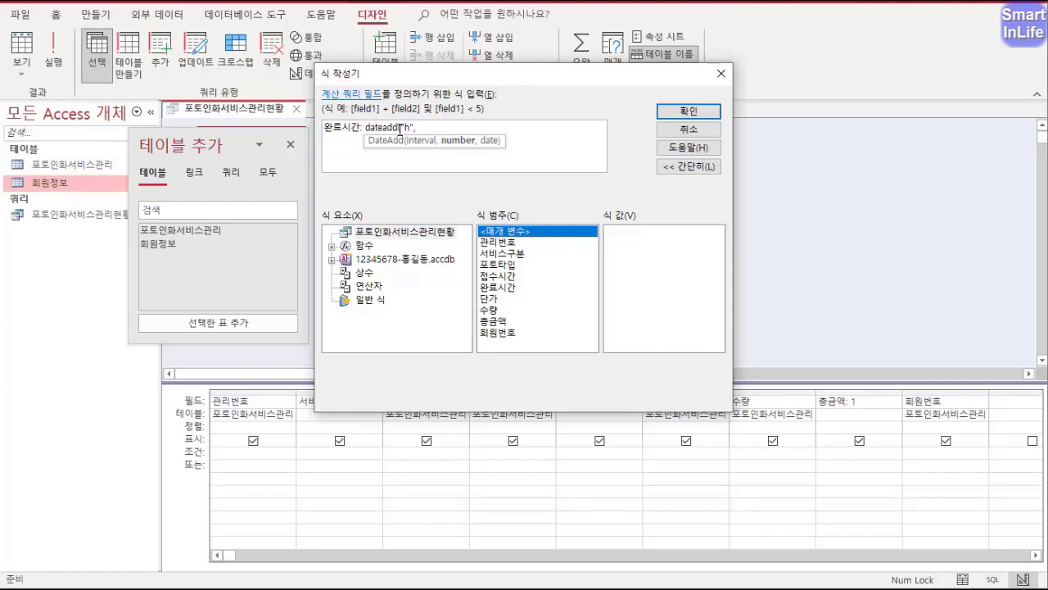
type("1,")
type("[접수")
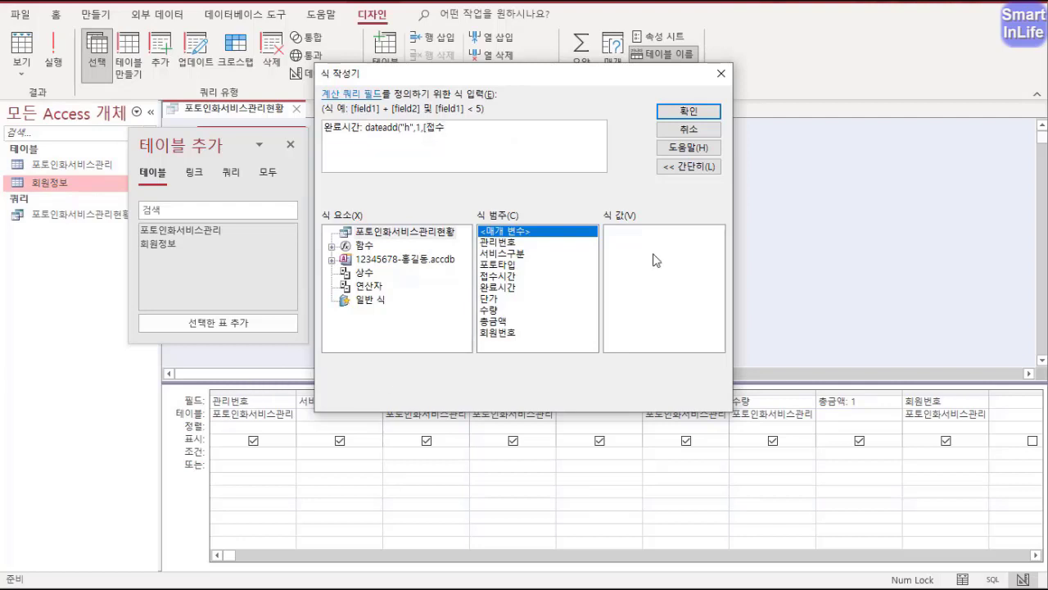
type("시가")
type("]")
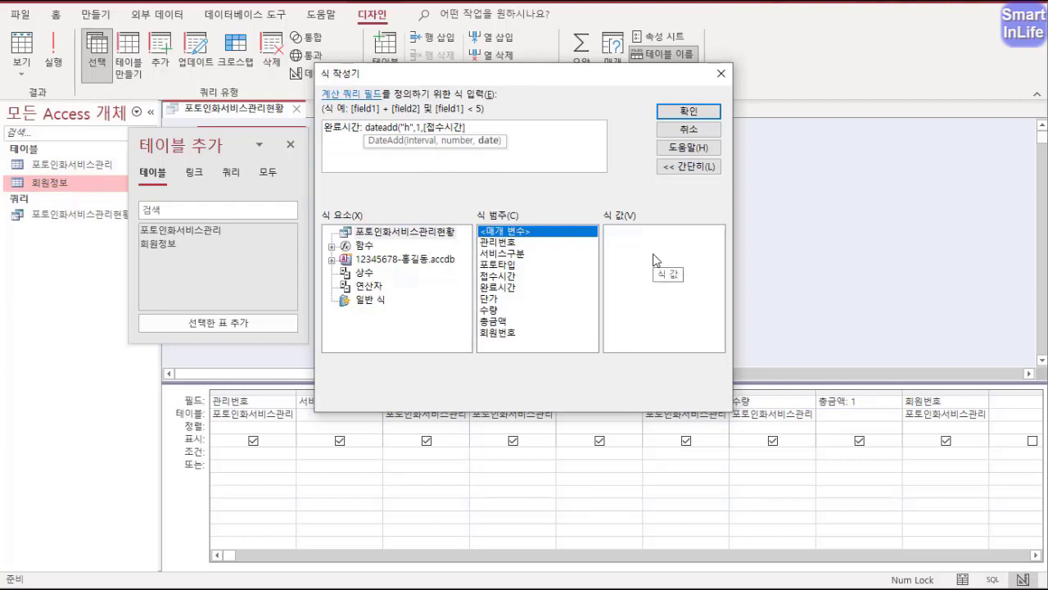
type(")")
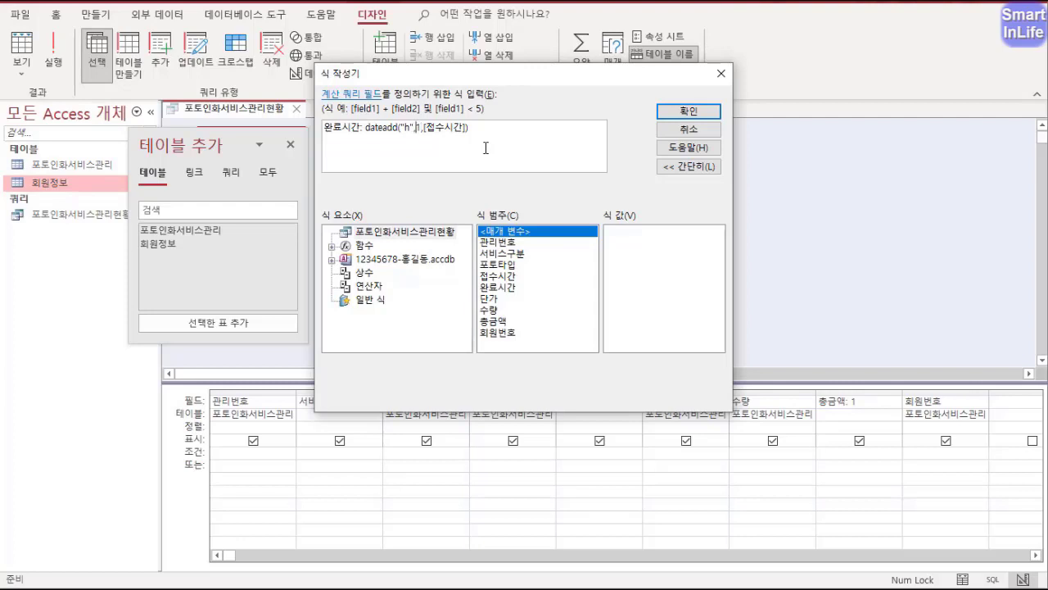
- Make the dateadd interval count in the 완료시간 expression conditional with iif([수량]<50,1,2)
type("-")
key("Hangul")
key("BackSpace")
type("if")
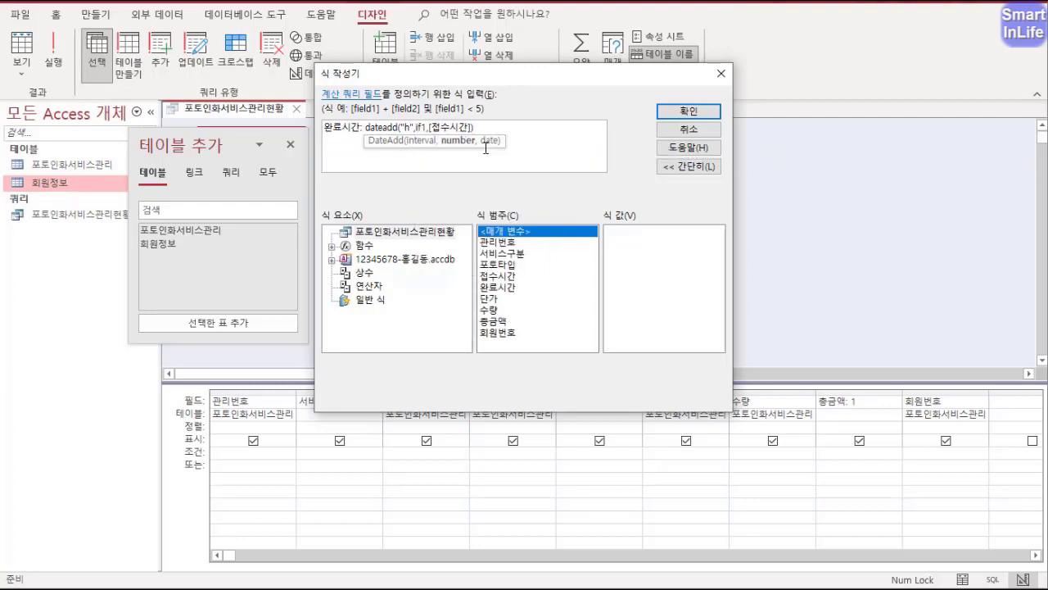
key("BackSpace")
type("if")
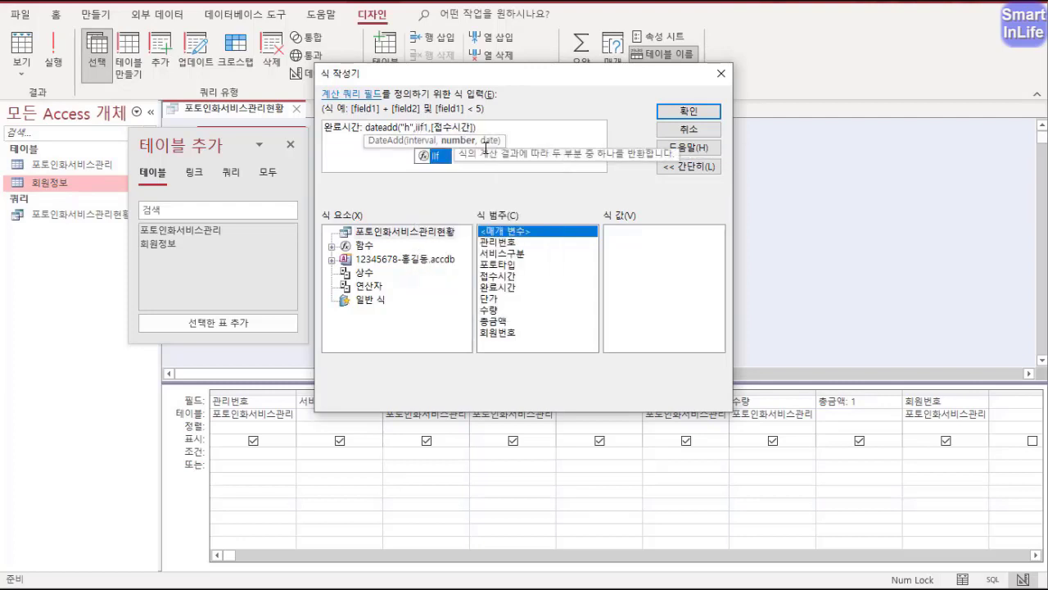
type("(")
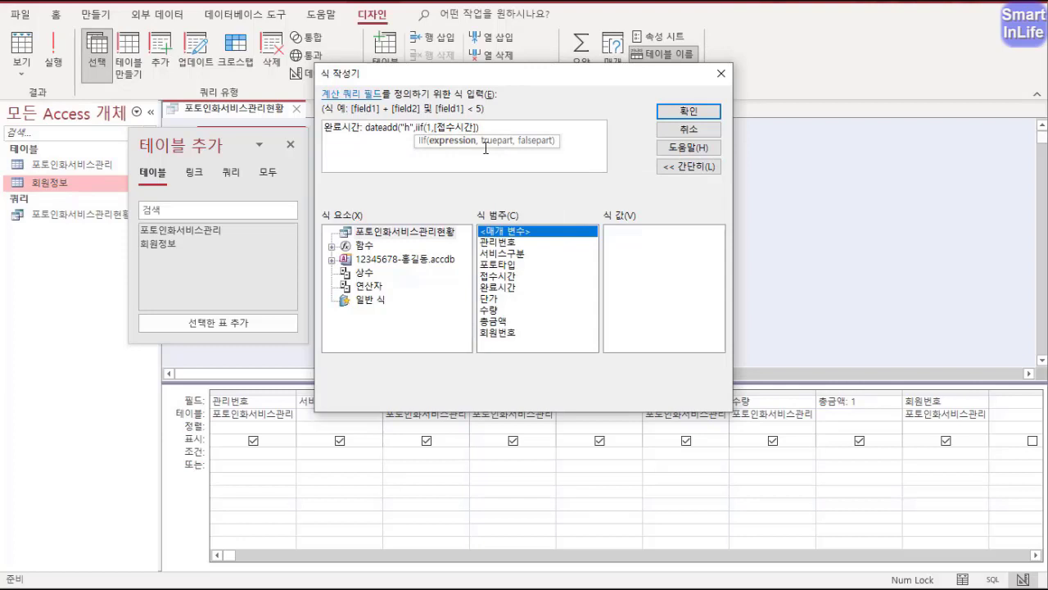
type("[수량")
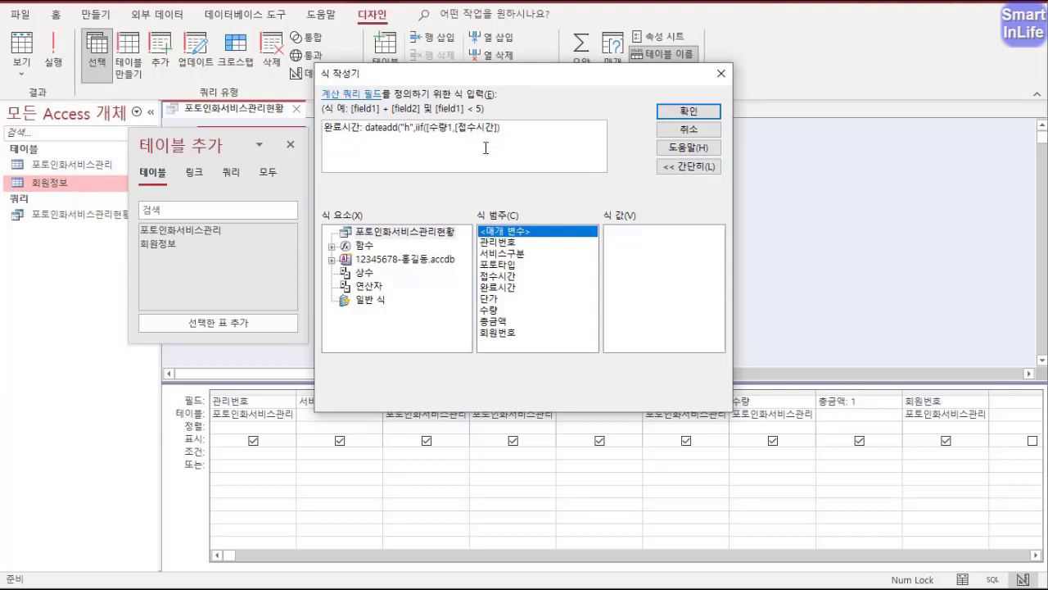
type("]<")
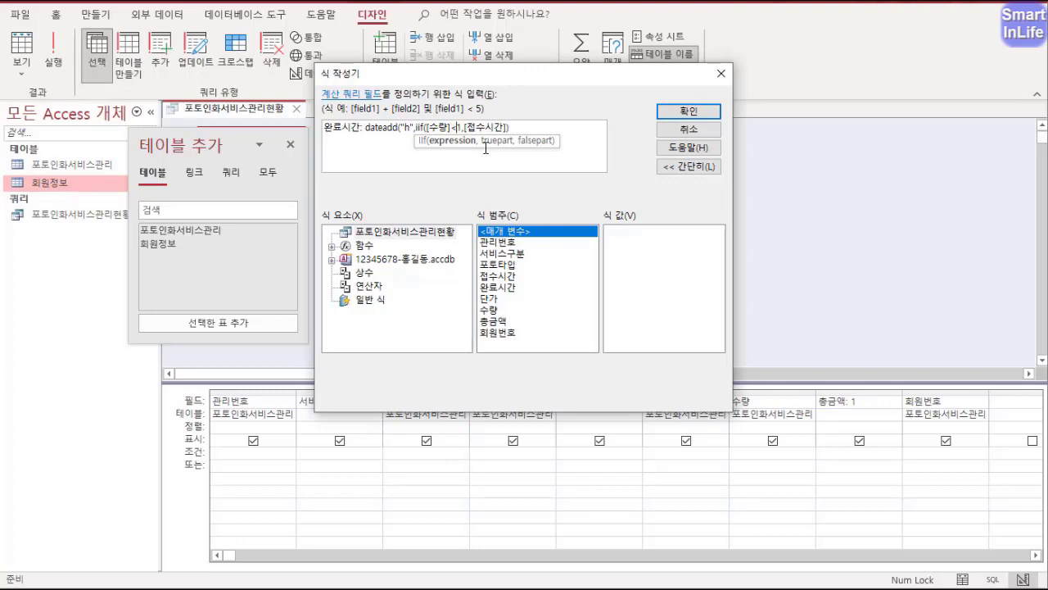
type("50,")
key("Right")
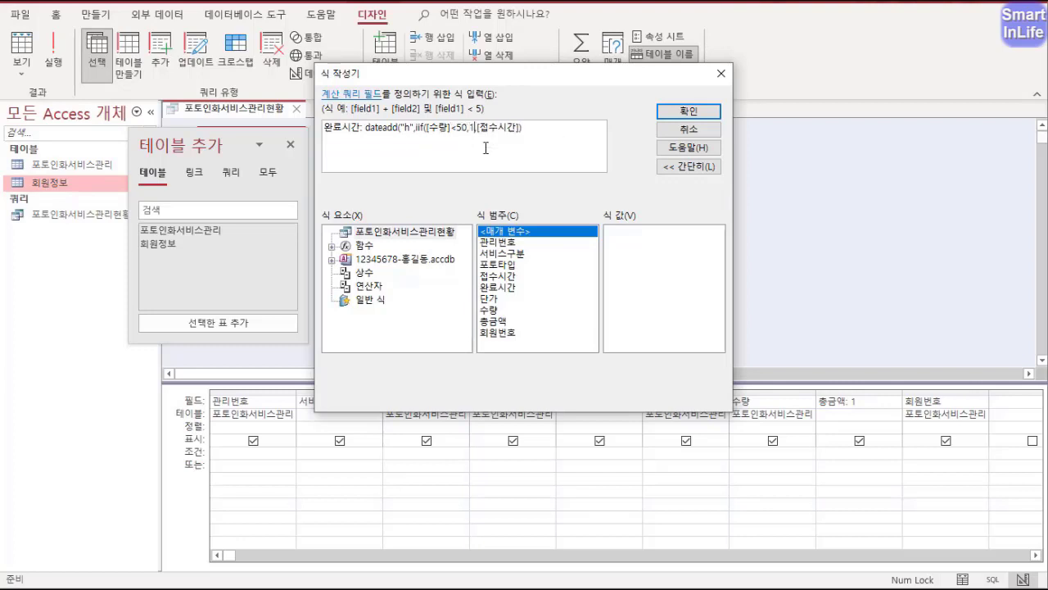
type(",2")
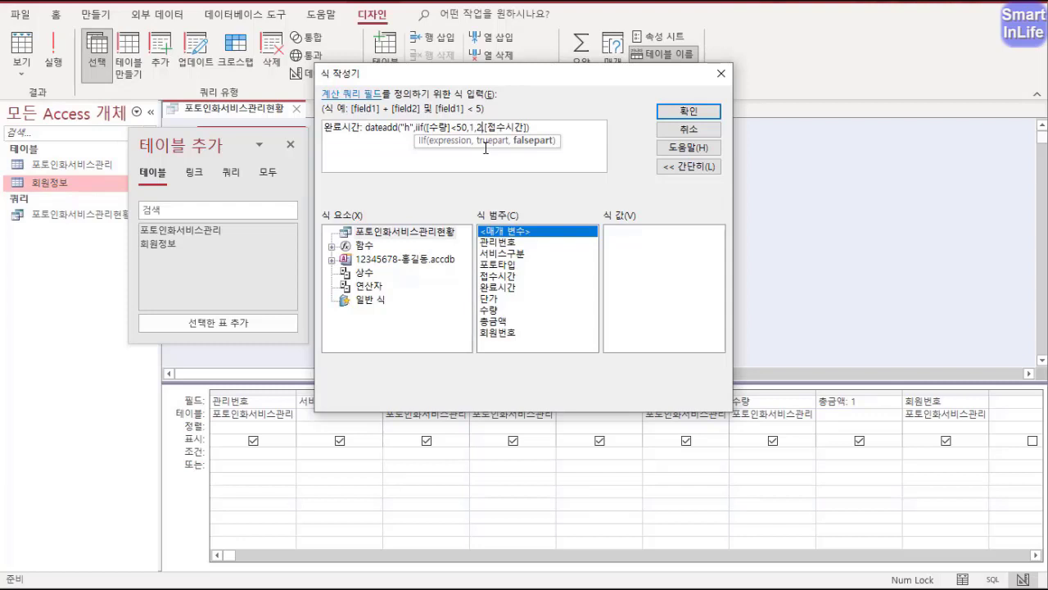
type("),")
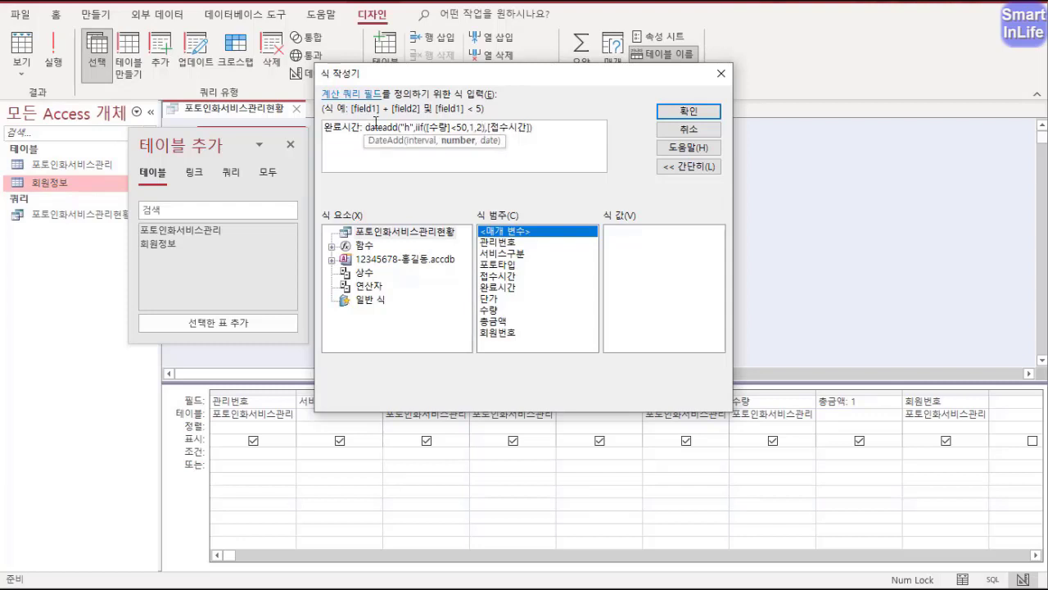
left_click_drag(399, 128, 410, 128)
left_click(414, 129)
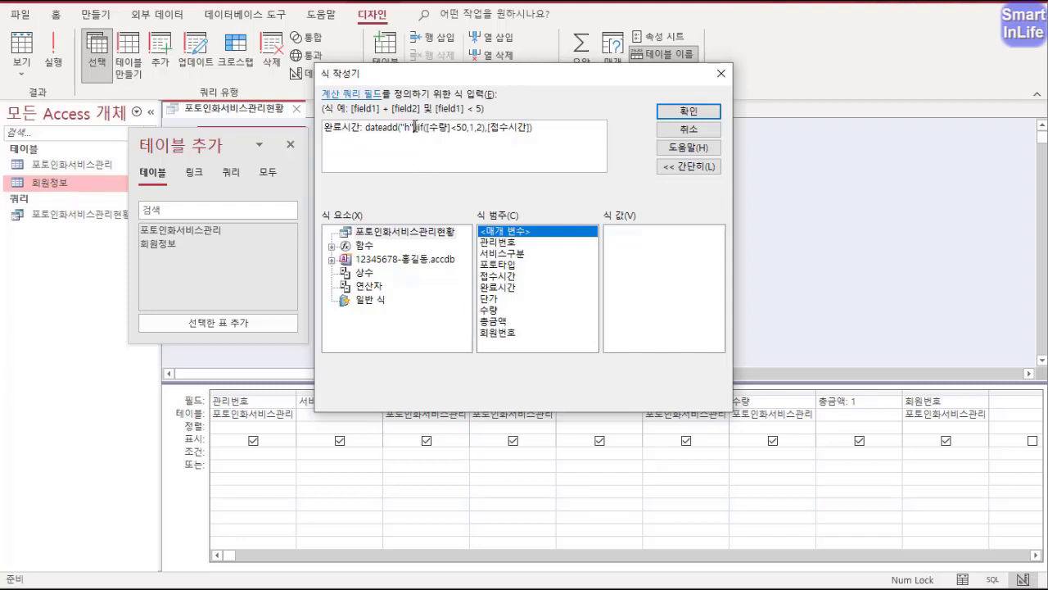
left_click(487, 128)
type(",")
left_click_drag(475, 129, 438, 121)
mouse_move(345, 197)
left_mouse_down()
mouse_move(489, 115)
mouse_move(594, 188)
mouse_move(472, 219)
mouse_move(364, 164)
left_mouse_up()
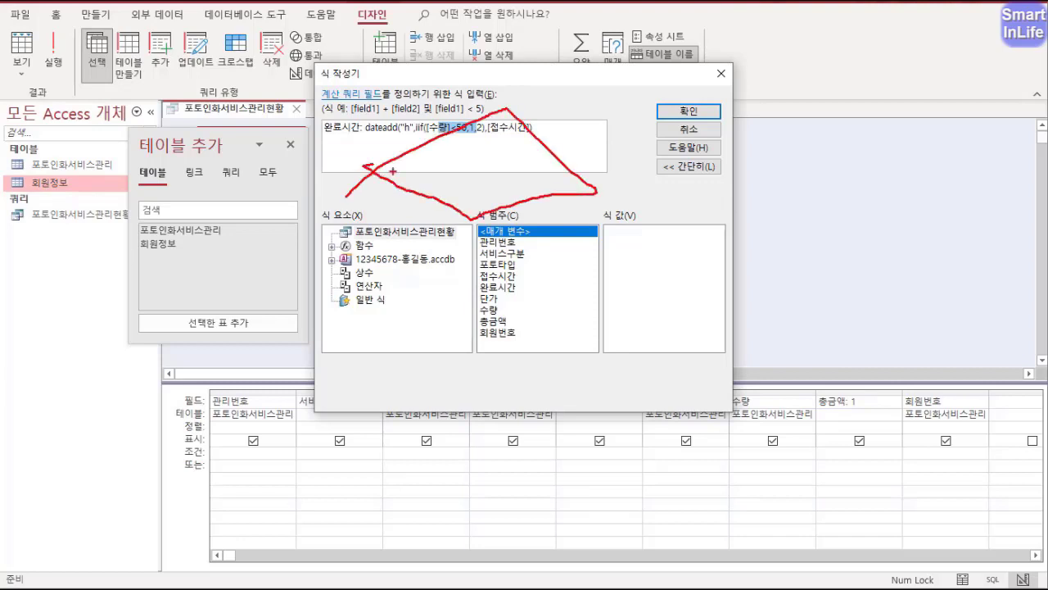
mouse_move(470, 169)
left_mouse_down()
mouse_move(447, 170)
mouse_move(508, 131)
mouse_move(517, 174)
mouse_move(573, 182)
mouse_move(516, 144)
mouse_move(508, 204)
mouse_move(471, 279)
left_mouse_up()
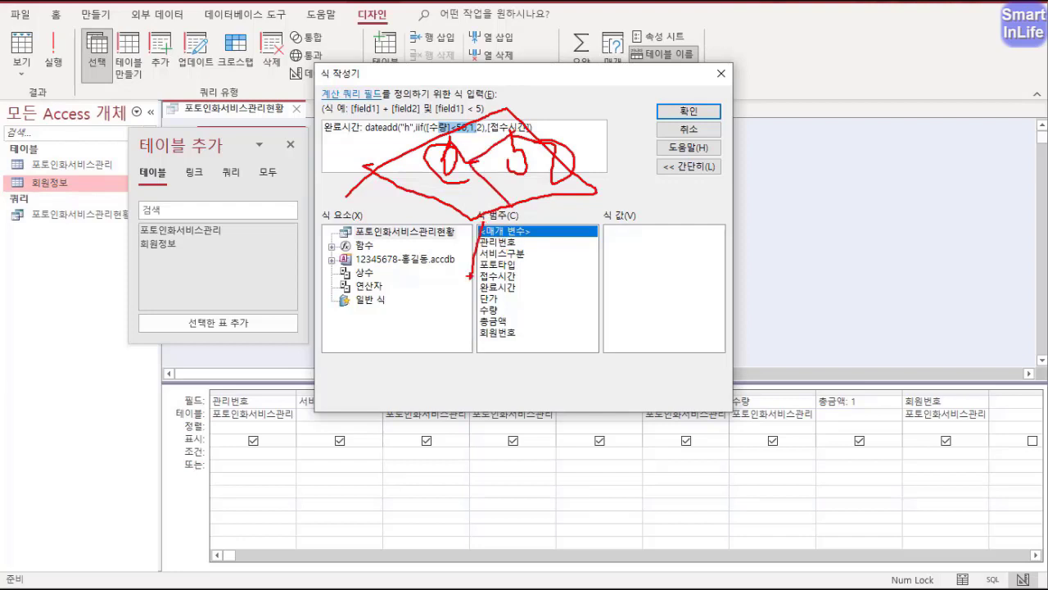
mouse_move(447, 230)
left_mouse_down()
mouse_move(413, 260)
mouse_move(415, 290)
left_mouse_up()
left_click_drag(482, 298, 449, 344)
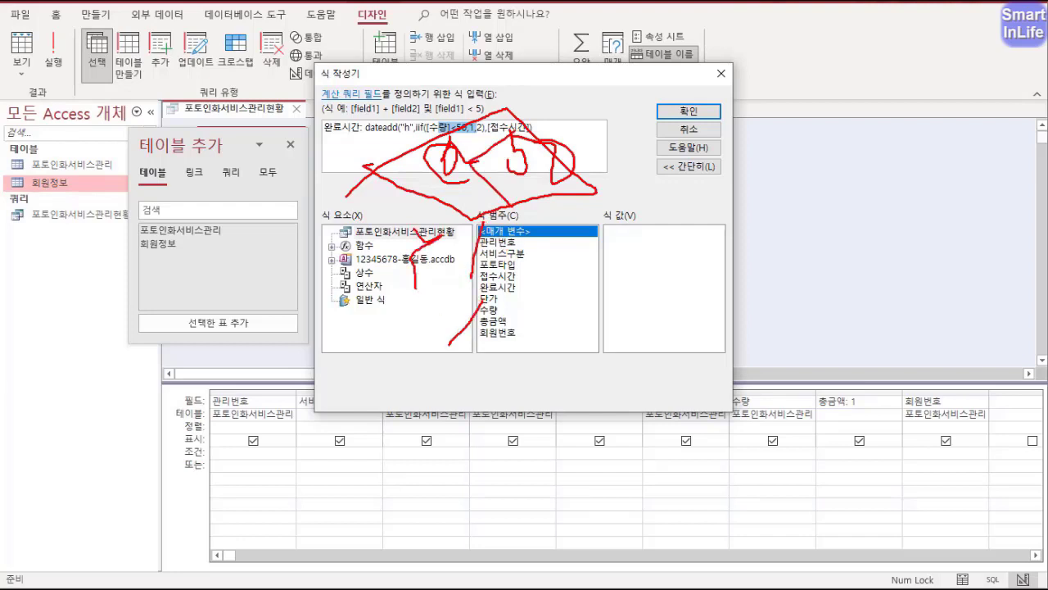
mouse_move(590, 190)
left_mouse_down()
mouse_move(639, 232)
mouse_move(616, 270)
mouse_move(665, 244)
left_mouse_up()
mouse_move(624, 319)
left_mouse_down()
mouse_move(637, 311)
mouse_move(673, 357)
mouse_move(508, 387)
mouse_move(616, 188)
mouse_move(526, 354)
left_mouse_up()
left_click_drag(407, 132, 475, 134)
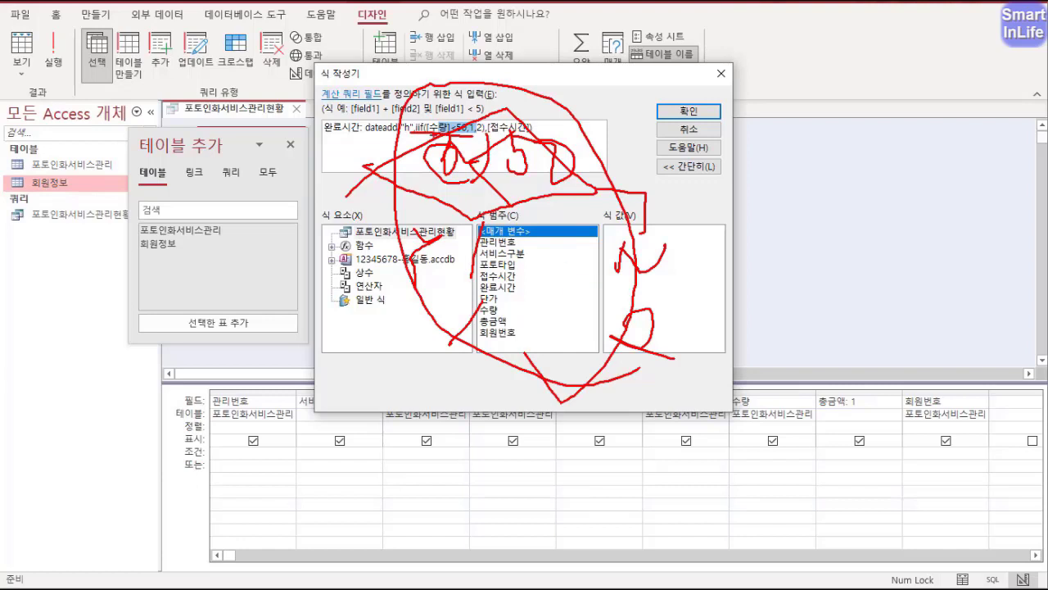
mouse_move(483, 165)
left_mouse_down()
mouse_move(522, 121)
mouse_move(491, 157)
left_mouse_up()
key("Escape")
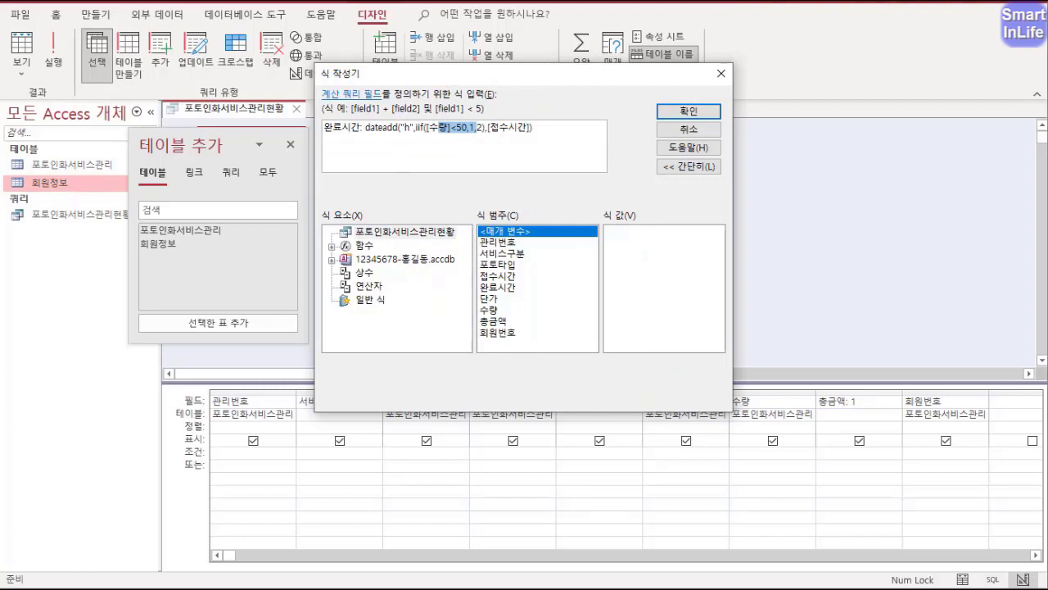
- Apply the finished dateadd expression to the 완료시간 column of the query
left_click(561, 142)
left_click_drag(560, 143, 331, 107)
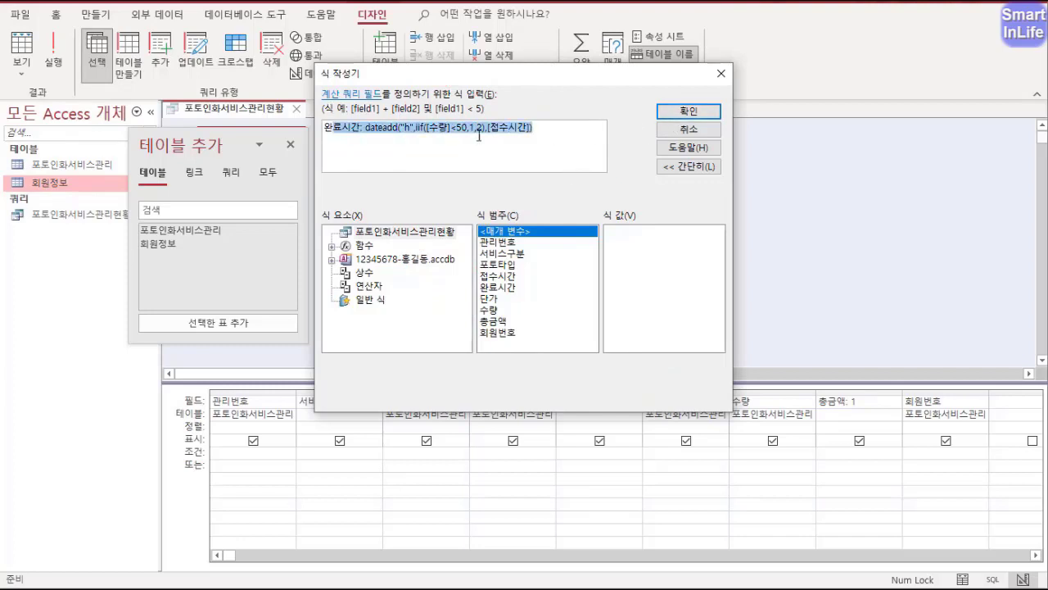
left_click(536, 131)
left_click_drag(536, 131, 321, 125)
left_click(679, 114)
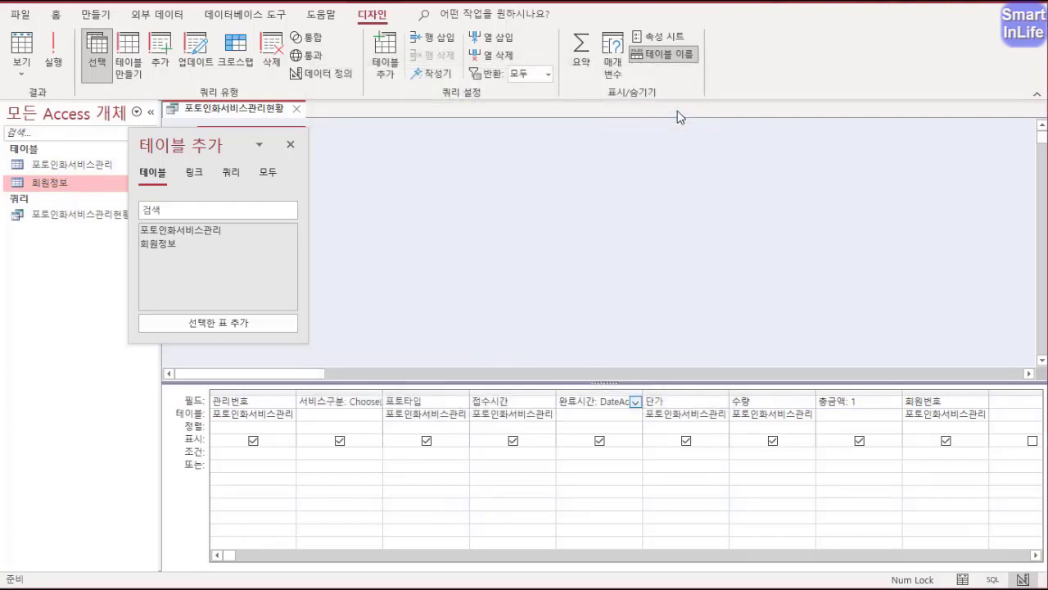
key("Tab")
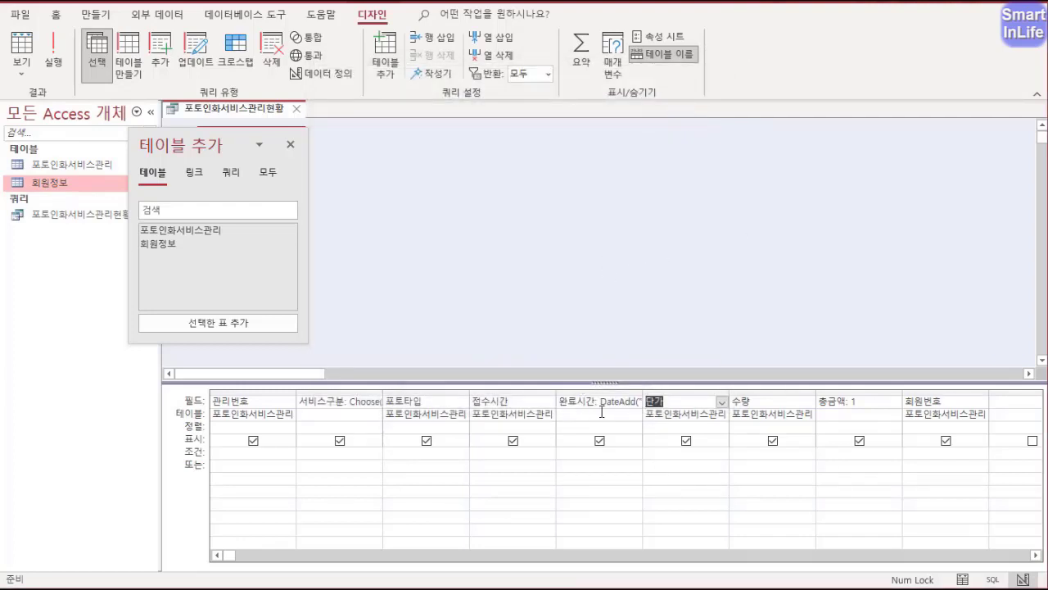
- Replace the 총금액 column's placeholder with the expression [단가]*[수량] in the Expression Builder
left_click(851, 403)
right_click(839, 403)
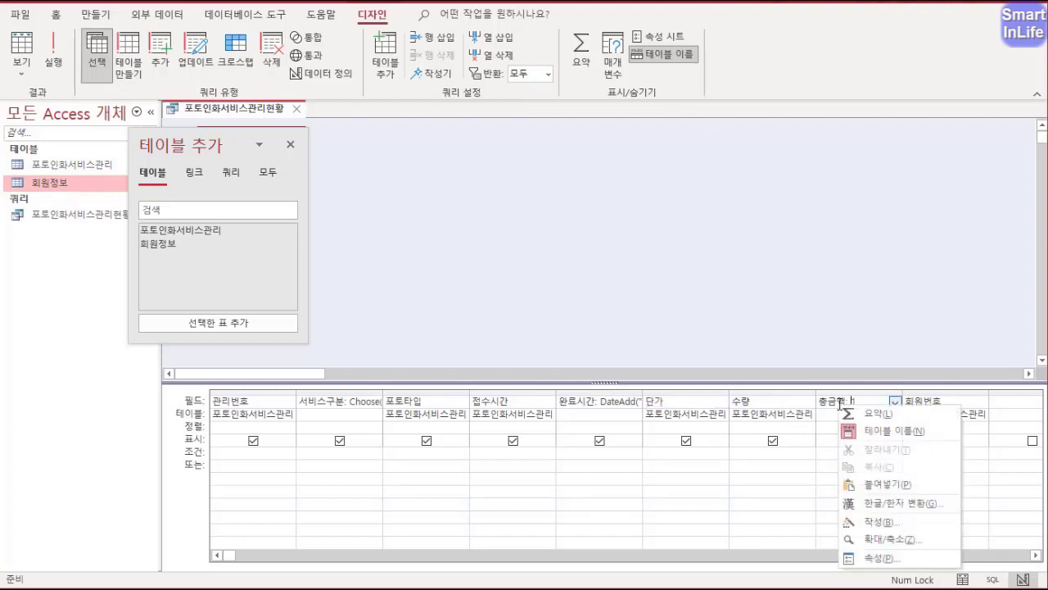
left_click(874, 521)
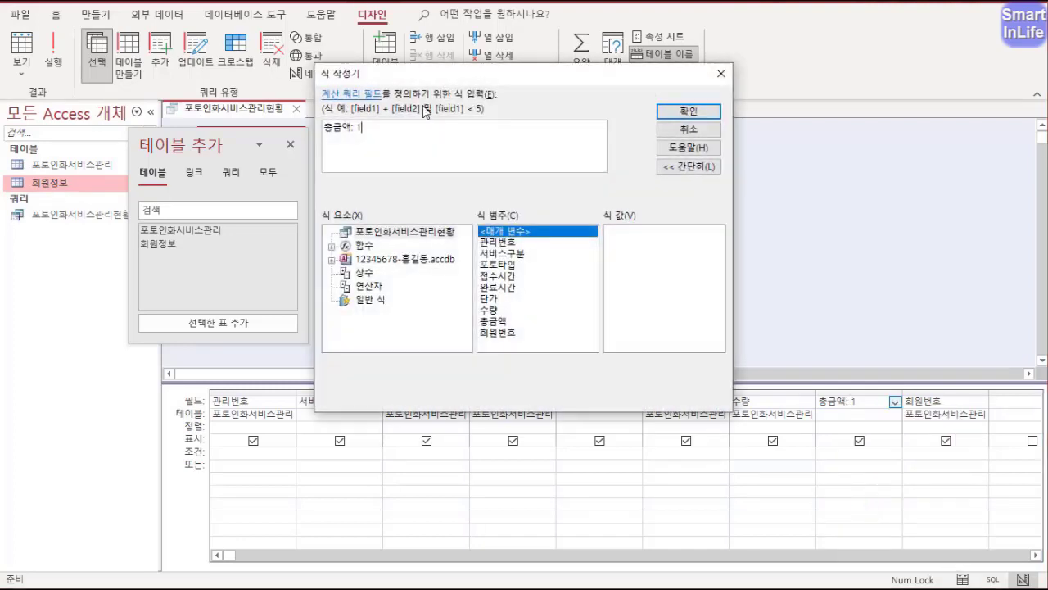
left_click(406, 130)
key("BackSpace")
type("[단가]*[수량")
- Turn the 총금액 expression into an iif() with the condition [단가]*[수량]<30000 and 30000 as the true value
key("Left")
key("Left")
key("Left")
key("Left")
key("Left")
key("Left")
key("Left")
key("Left")
type("iif(")
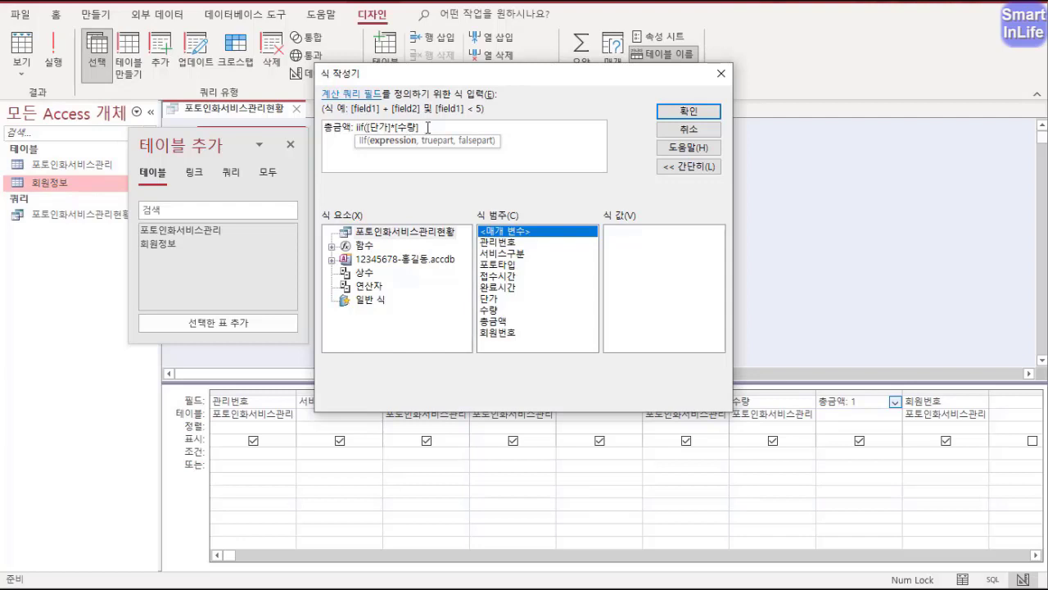
left_click(427, 127)
type("<30000,")
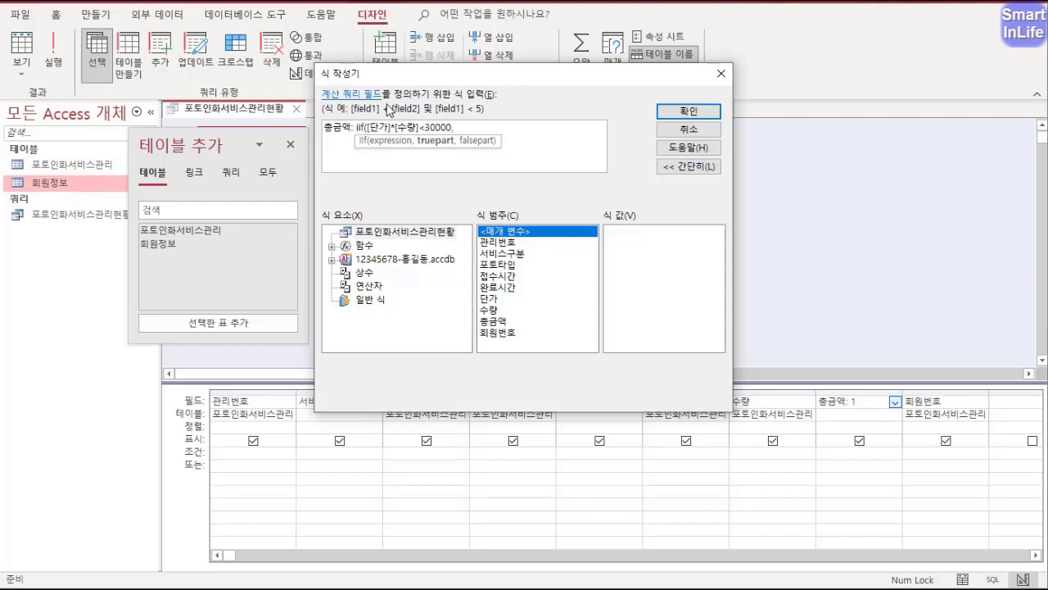
type("30000")
- Complete the 총금액 iif() expression with a copy of [단가]*[수량] as the false value and a closing parenthesis
left_click_drag(367, 127, 420, 128)
key("ctrl+c")
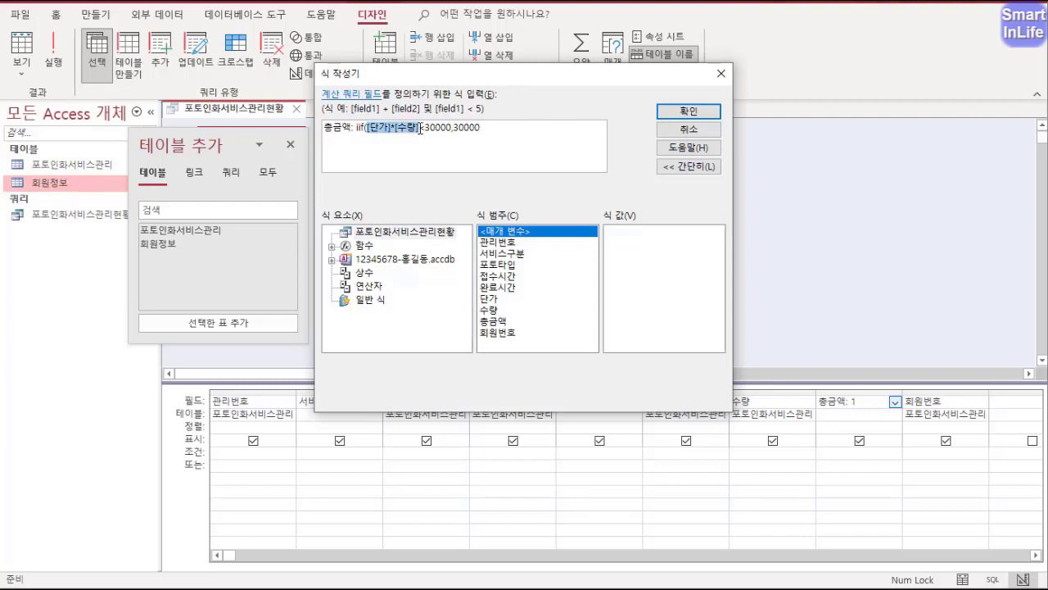
key("End")
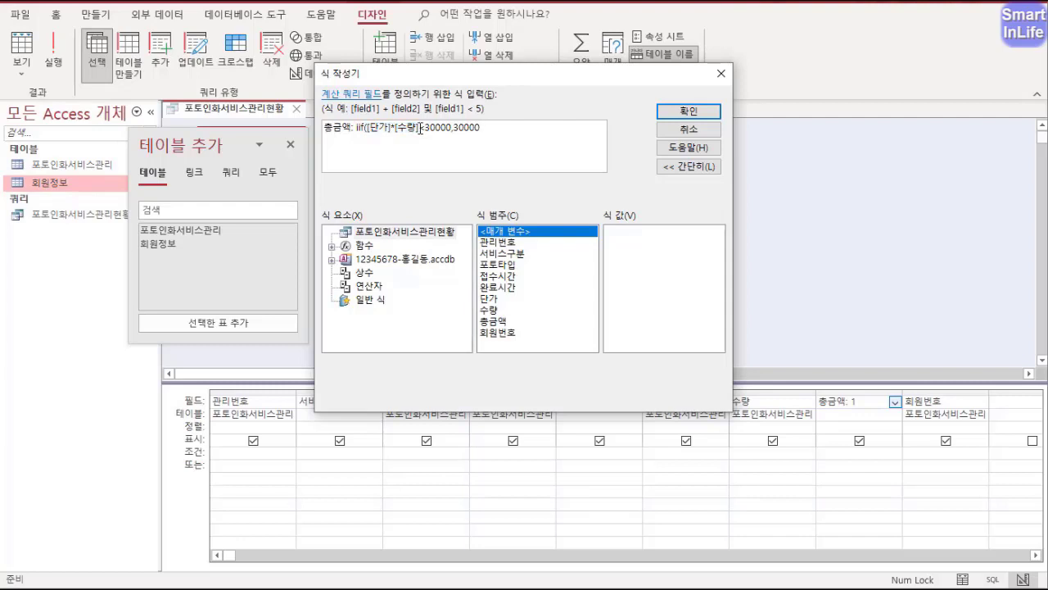
type(",")
key("ctrl+v")
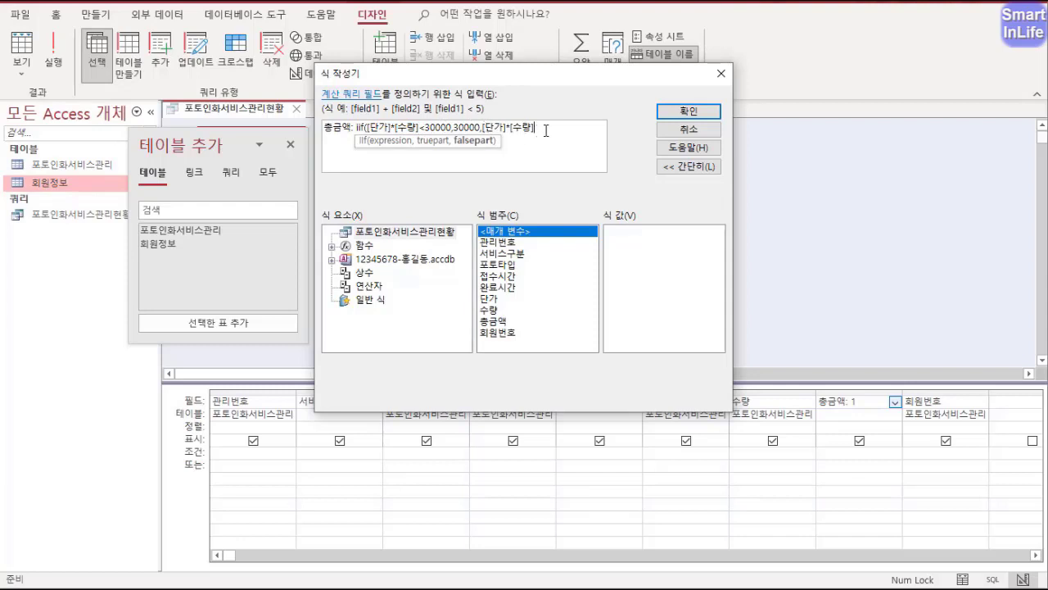
type(")")
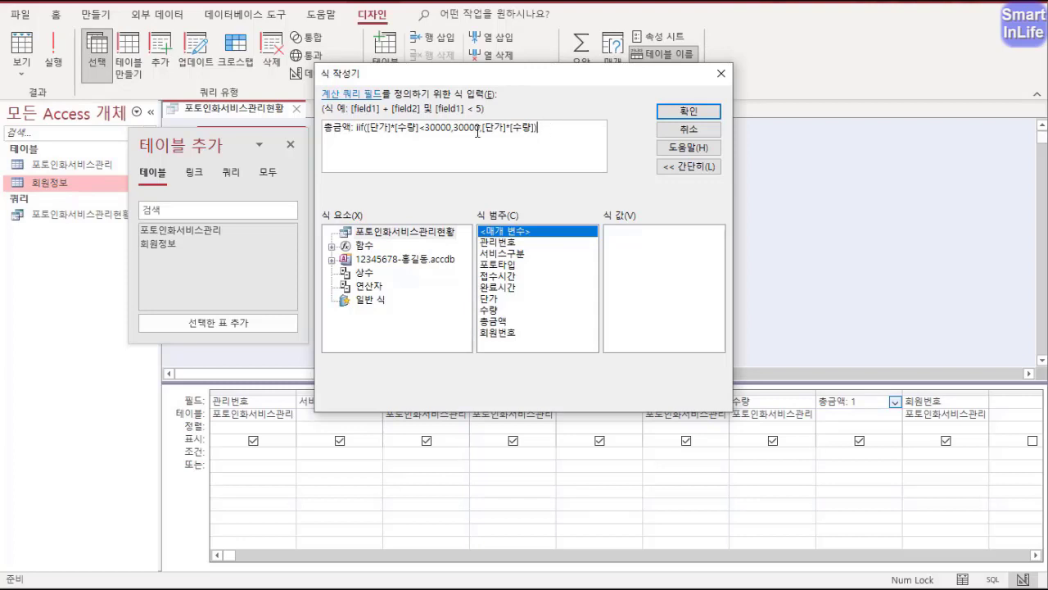
left_click_drag(481, 131, 412, 133)
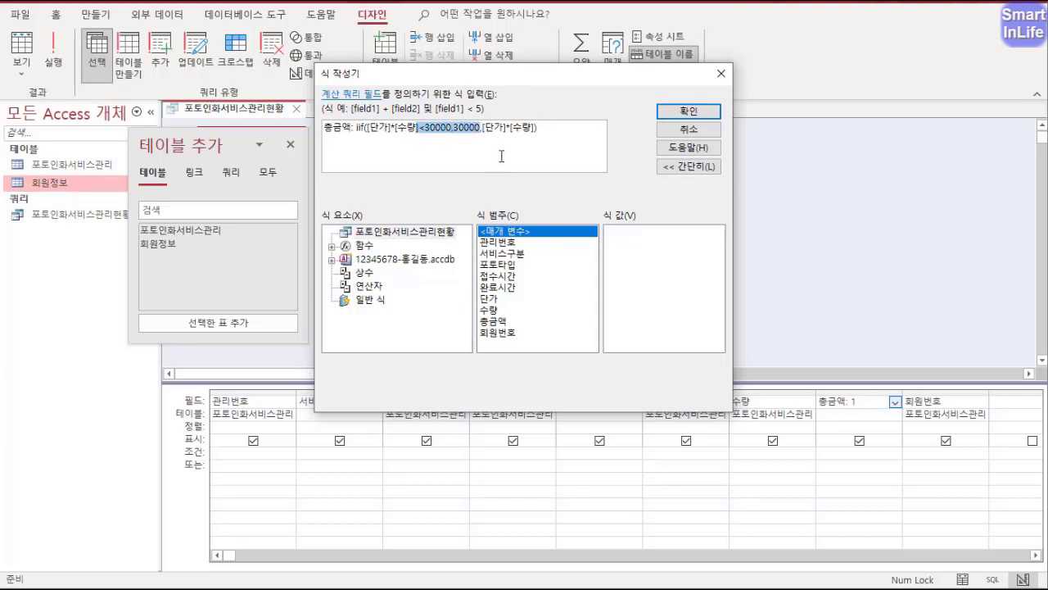
left_click_drag(484, 128, 508, 128)
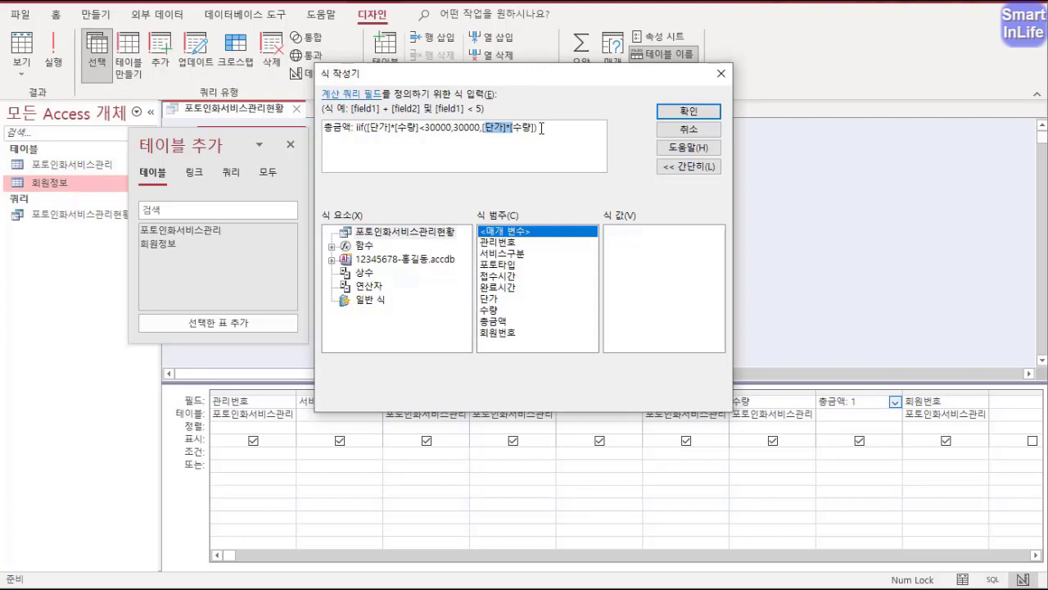
- Apply the finished iif() expression to the 총금액 column of the query
key("ctrl+a")
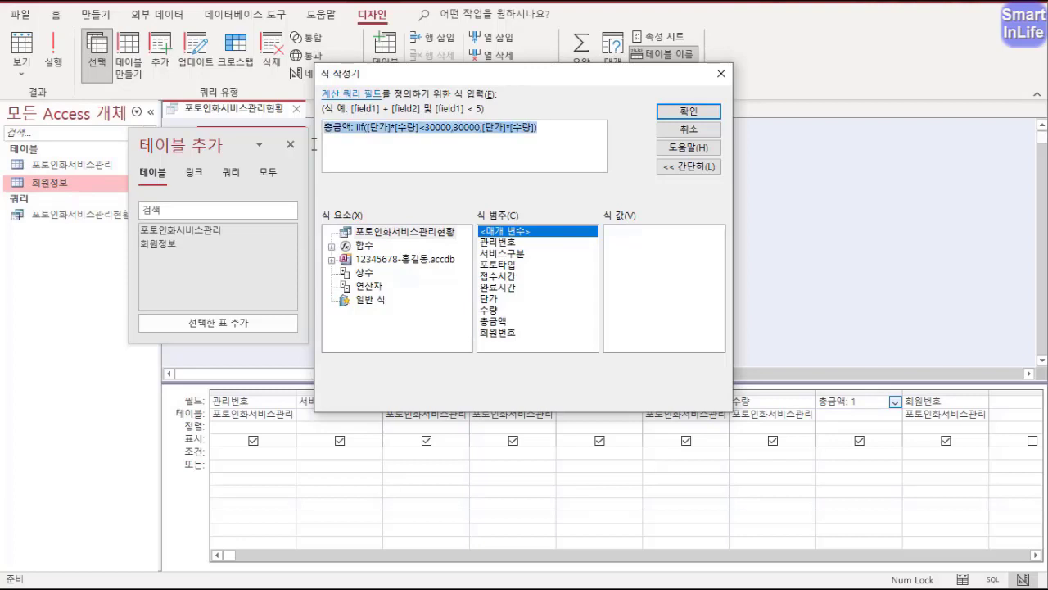
left_click(693, 113)
key("Tab")
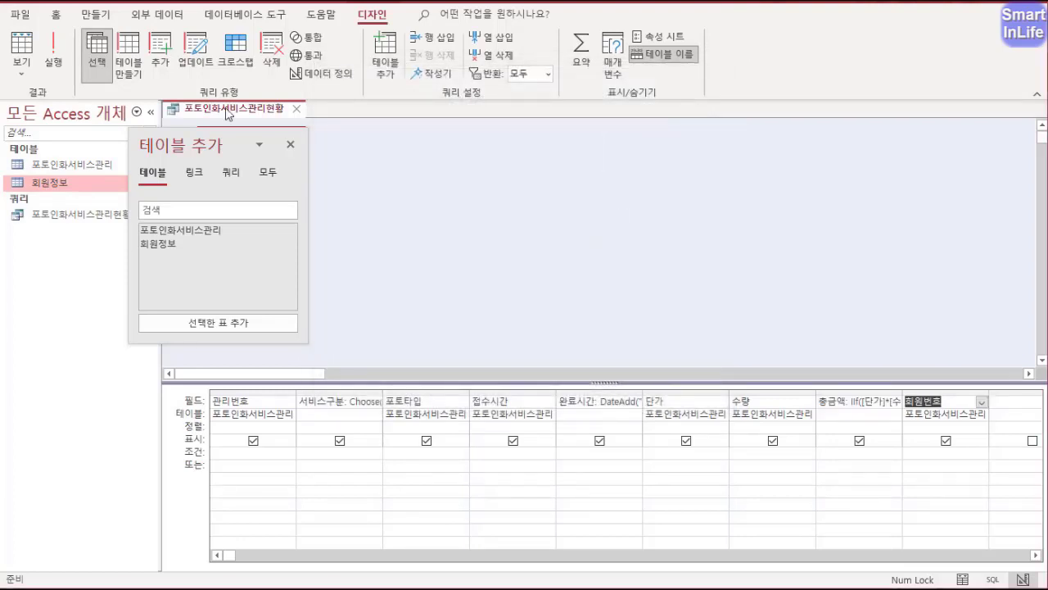
- Show the query in Datasheet view and widen the 완료시간 column to fit its contents
right_click(225, 107)
left_click(288, 230)
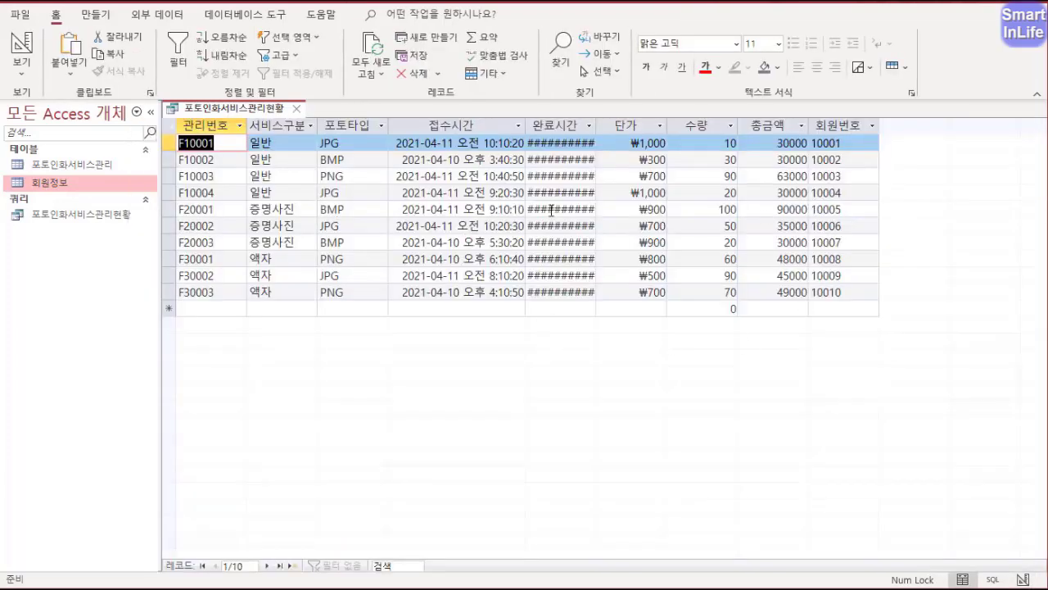
double_click(597, 129)
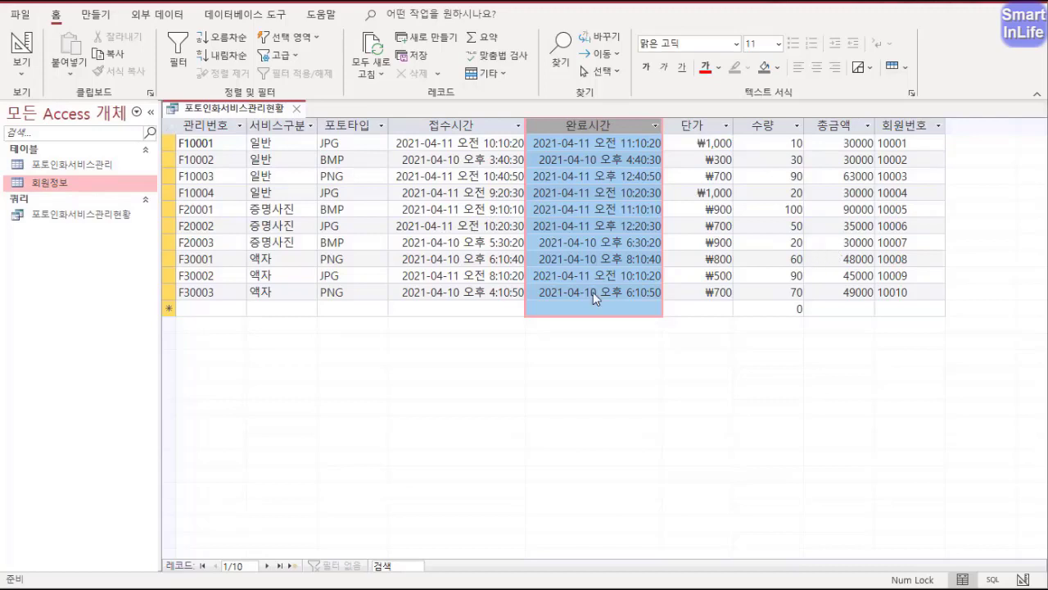
- Return the query to Design view and set the 완료시간 column's format property to 기본 날짜
right_click(223, 108)
left_click(279, 185)
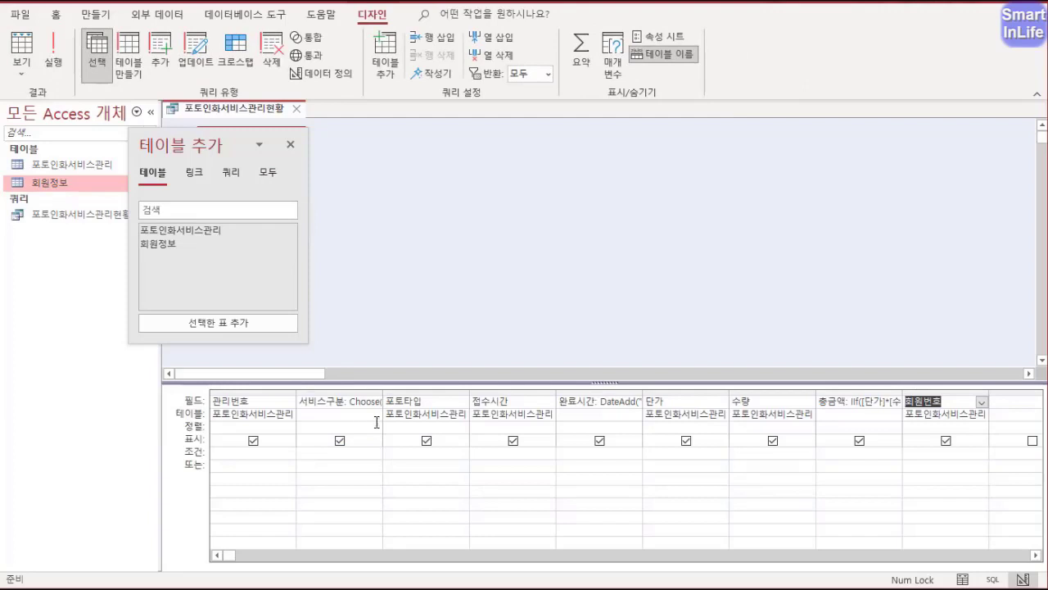
left_click(574, 403)
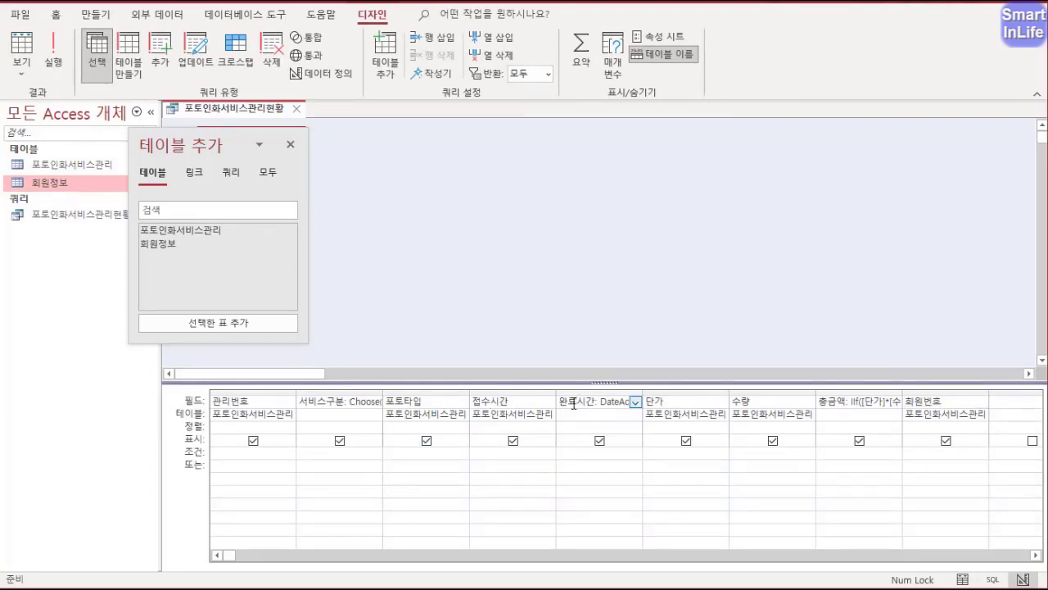
right_click(574, 403)
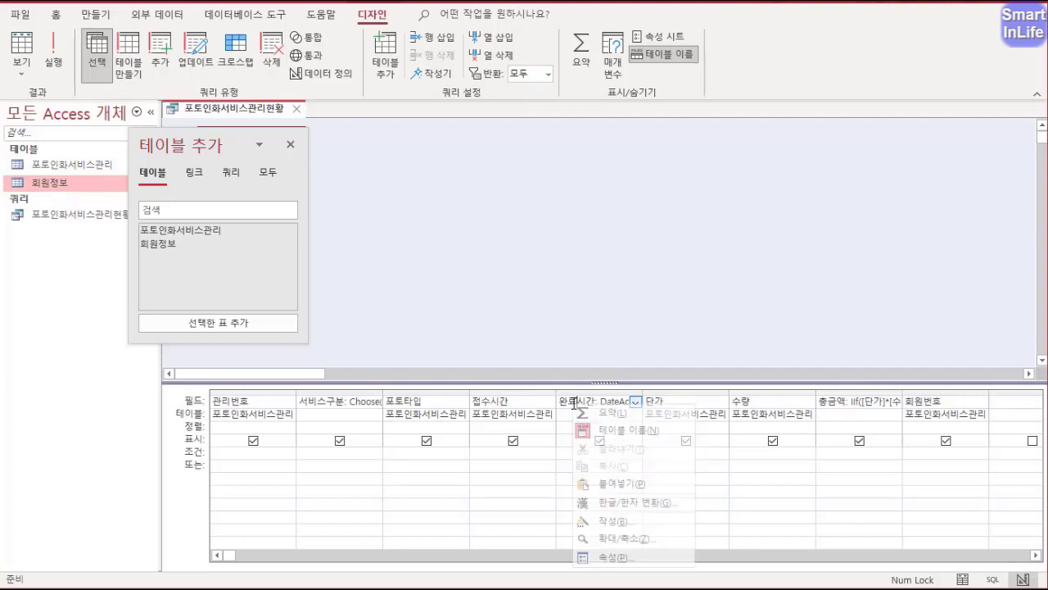
left_click(606, 557)
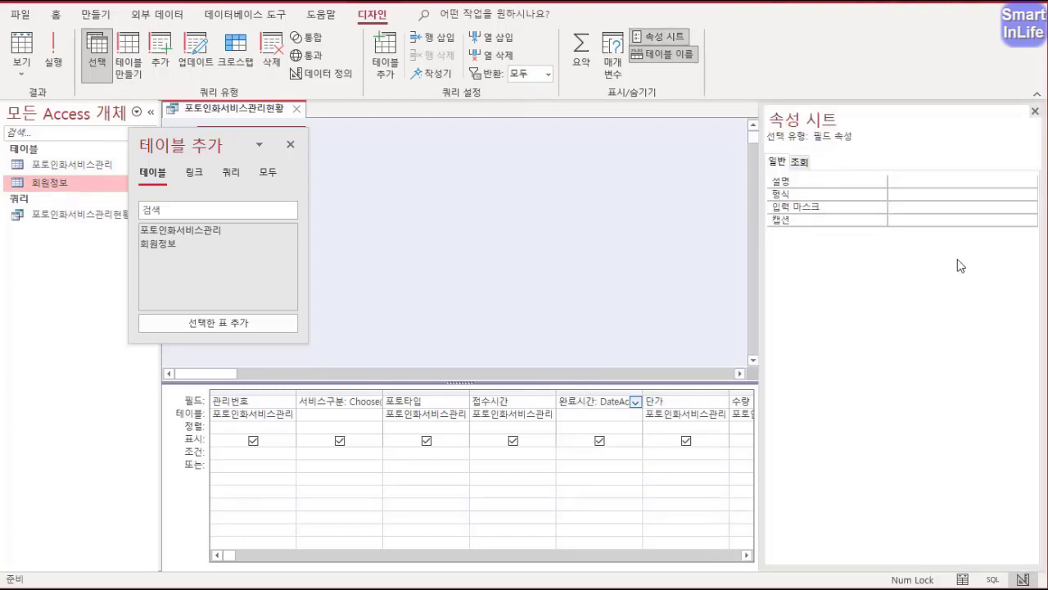
left_click(1019, 194)
left_click(1031, 195)
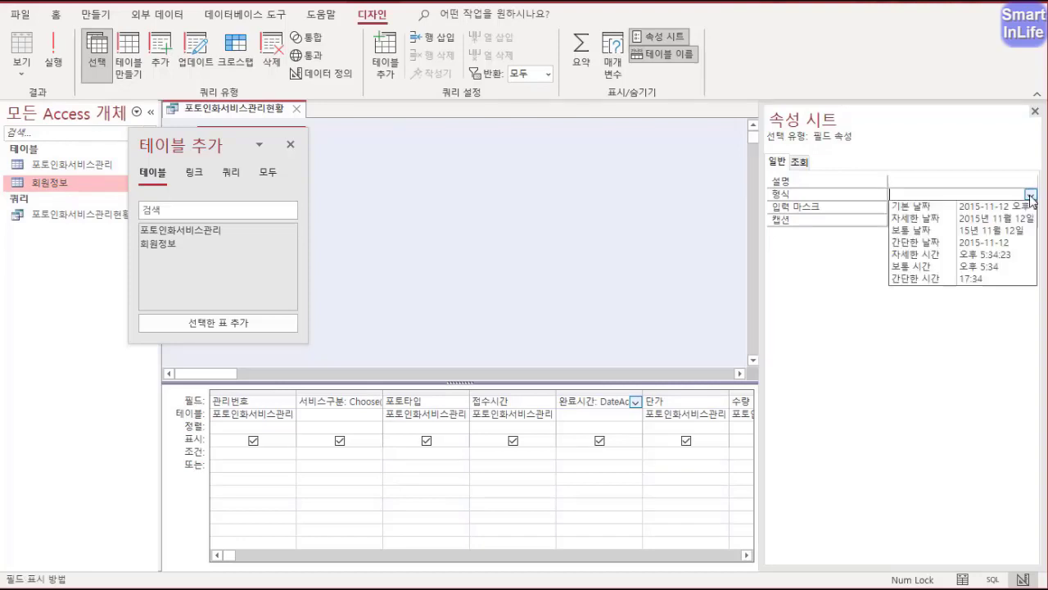
left_click(982, 207)
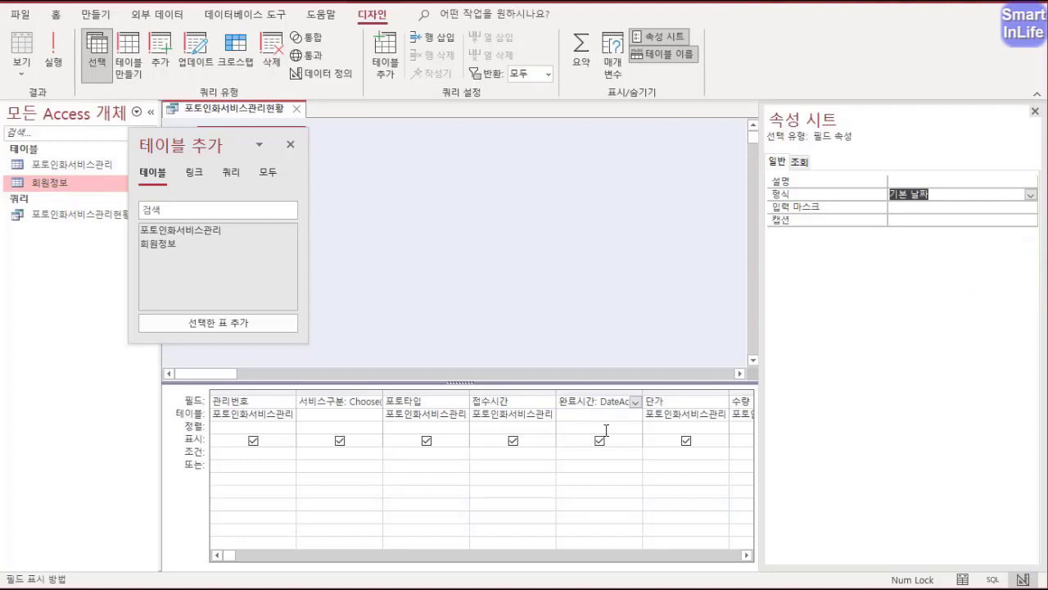
- Set the format property of the calculated 총금액 column to 통화
left_click(684, 401)
key("Tab")
key("Tab")
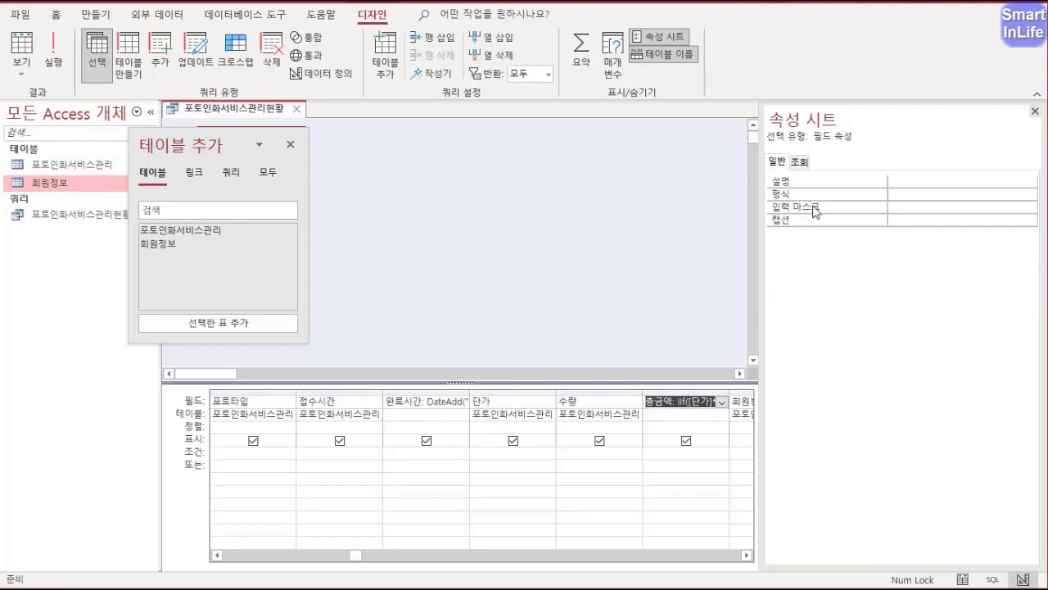
left_click(905, 194)
left_click(1031, 195)
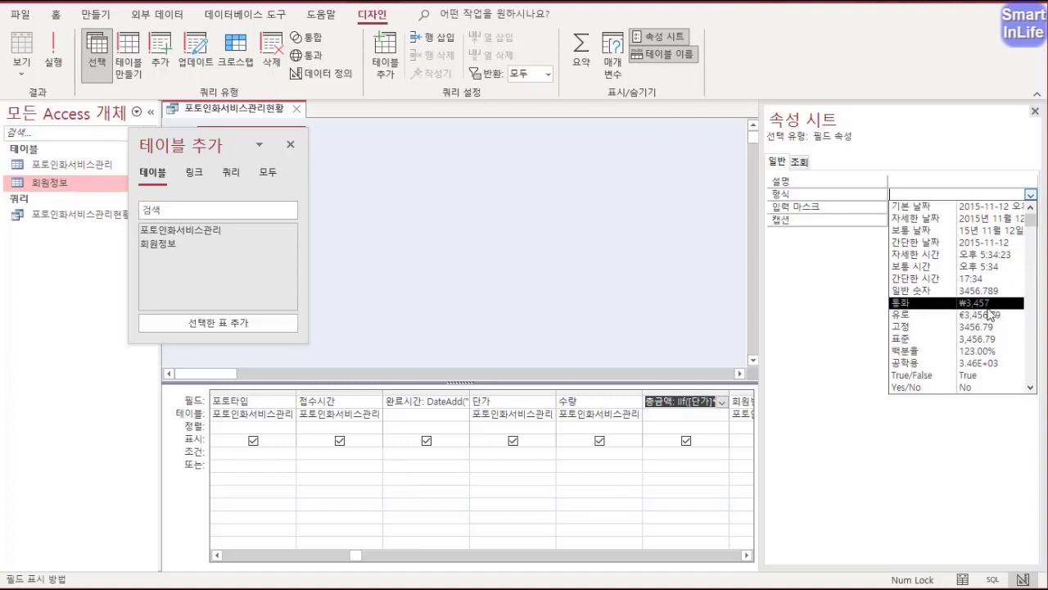
left_click(938, 304)
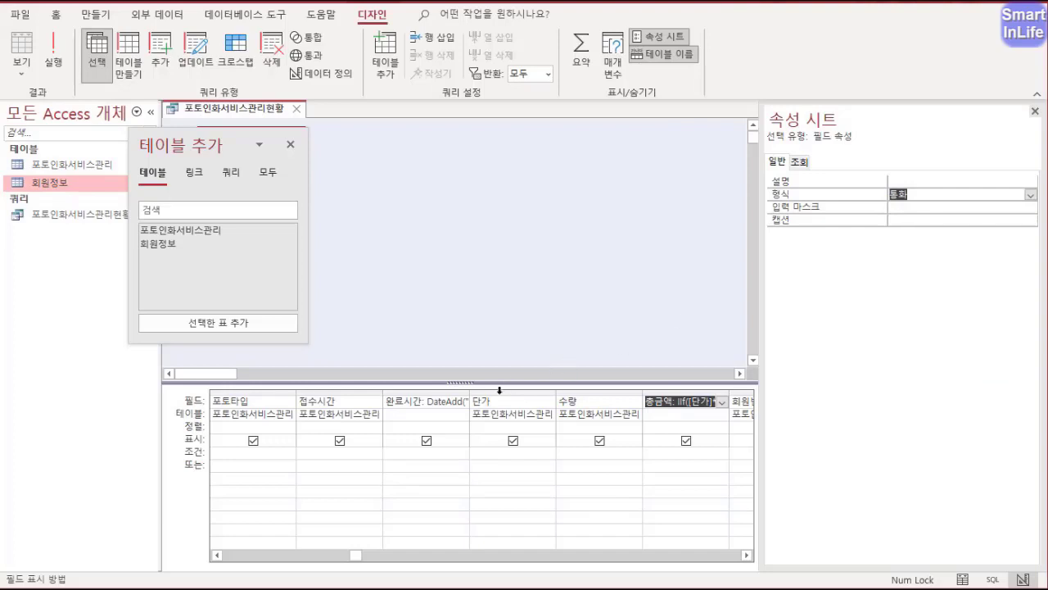
- Activate the sort setting (정렬) of the 접수시간 column in the query design grid
left_click(450, 410)
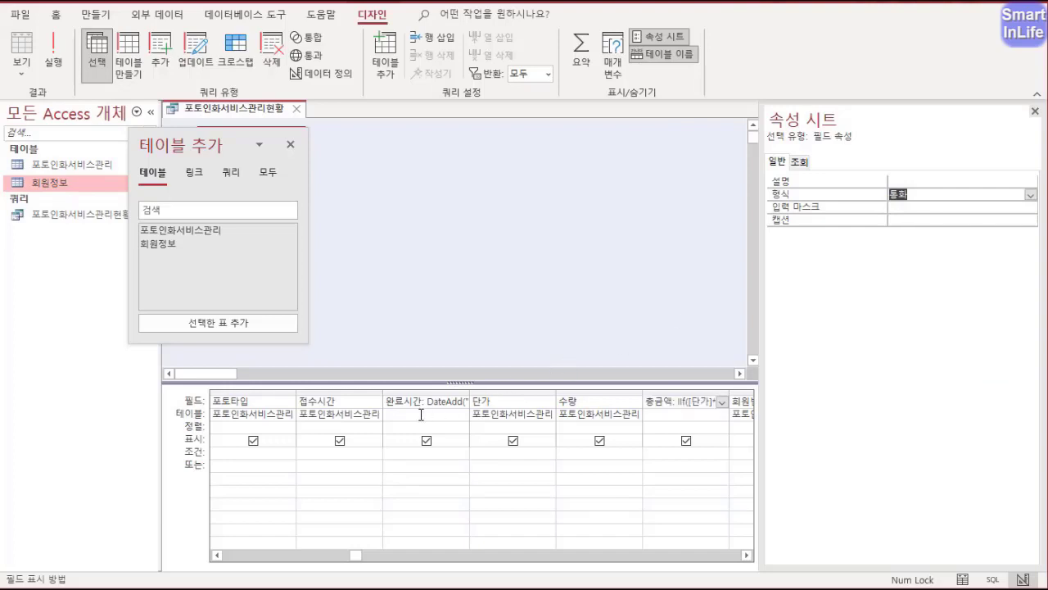
left_click(322, 399)
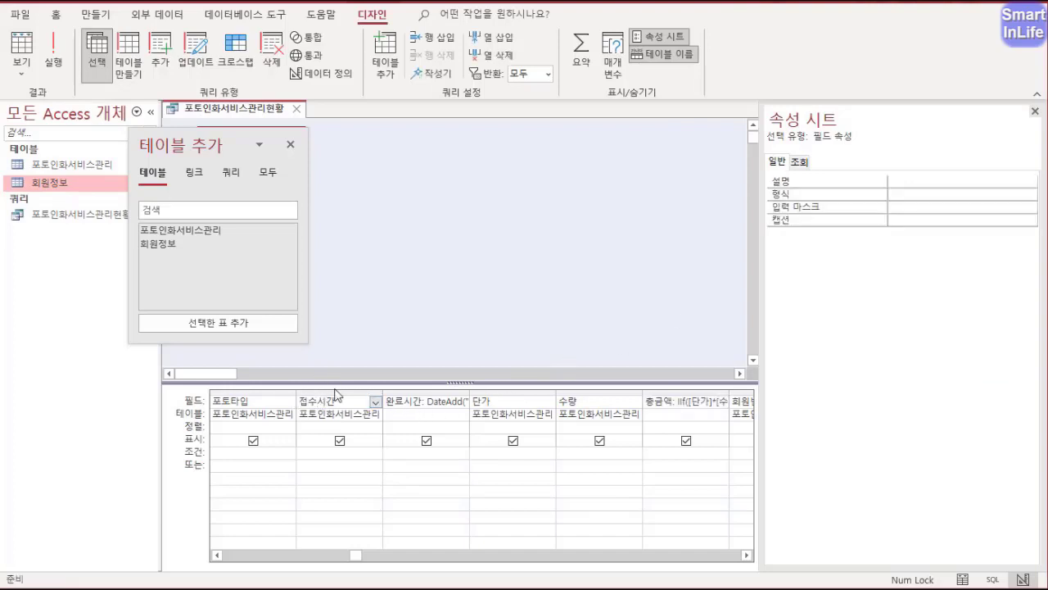
mouse_move(351, 393)
left_mouse_down()
mouse_move(297, 391)
mouse_move(351, 408)
left_mouse_up()
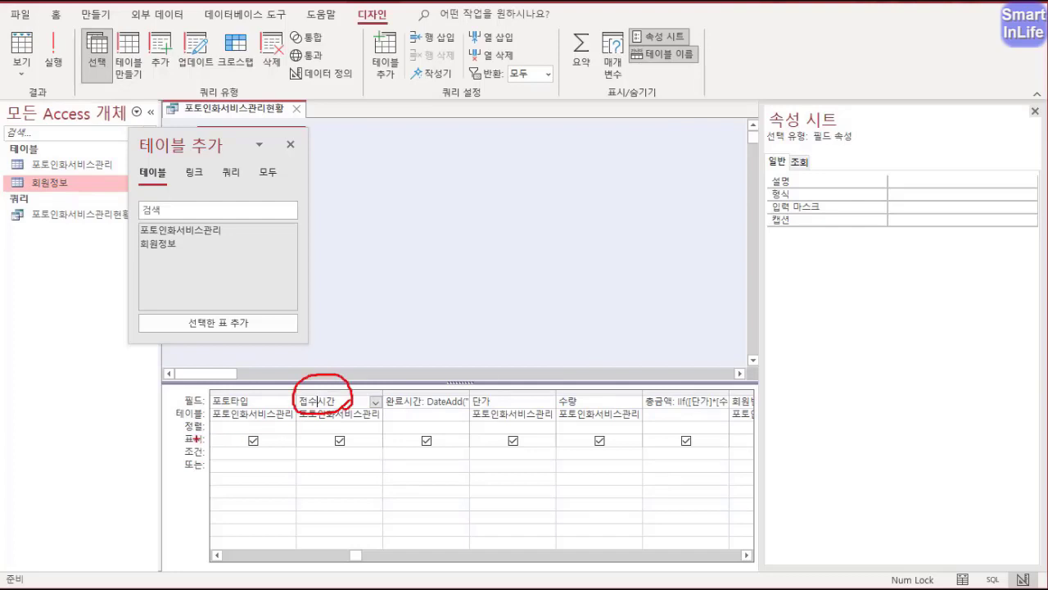
mouse_move(198, 439)
left_mouse_down()
mouse_move(194, 411)
mouse_move(201, 433)
mouse_move(320, 432)
left_mouse_up()
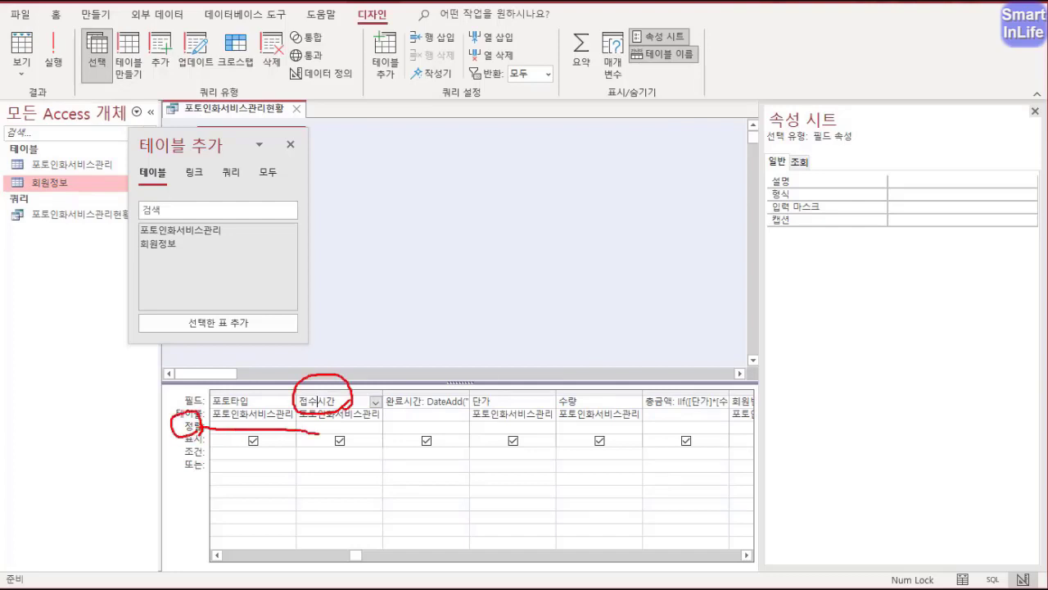
key("Escape")
left_click(343, 426)
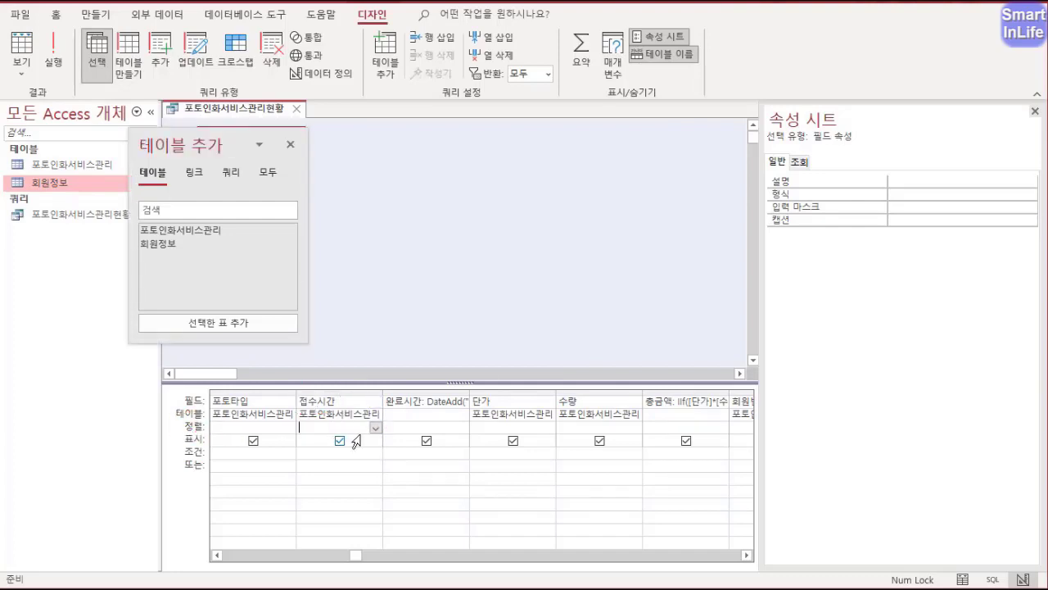
- Sort the 접수시간 field of the 포토인화서비스관리현황 query in ascending order (오름차순) and close the query with its changes saved
left_click(376, 428)
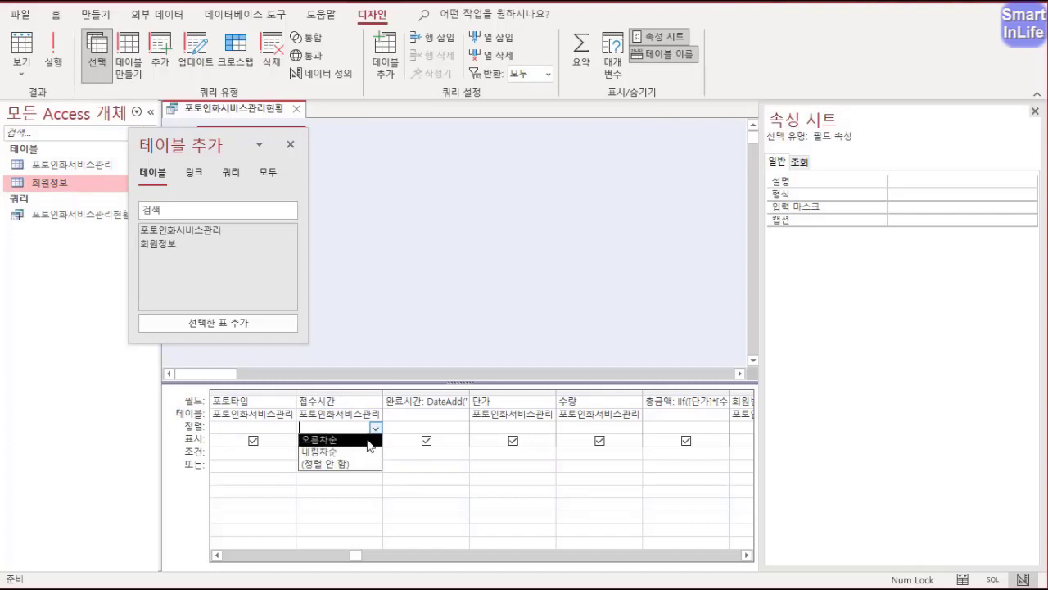
left_click(367, 440)
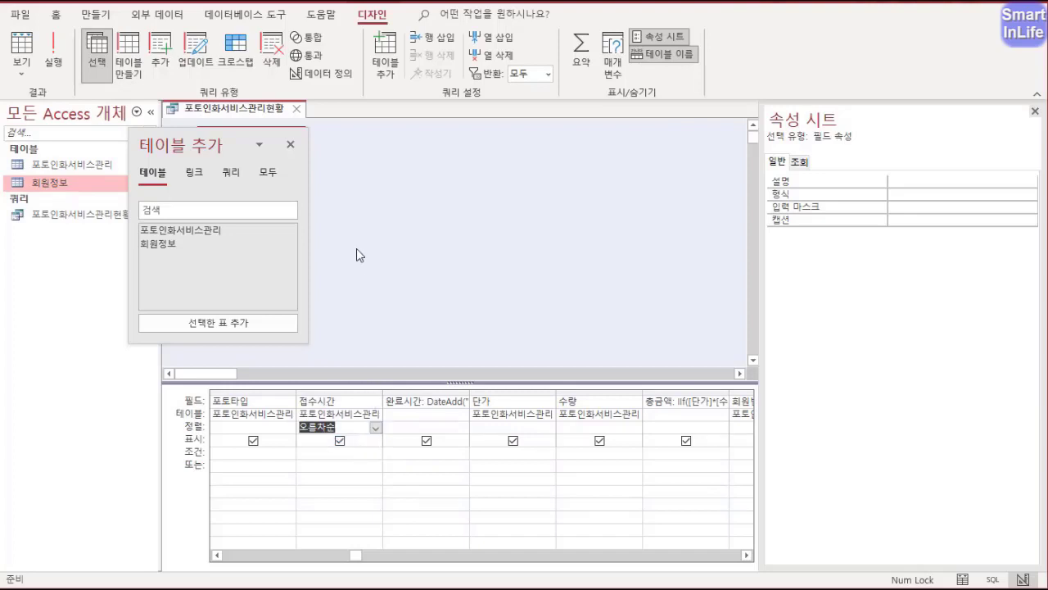
right_click(245, 109)
left_click(299, 231)
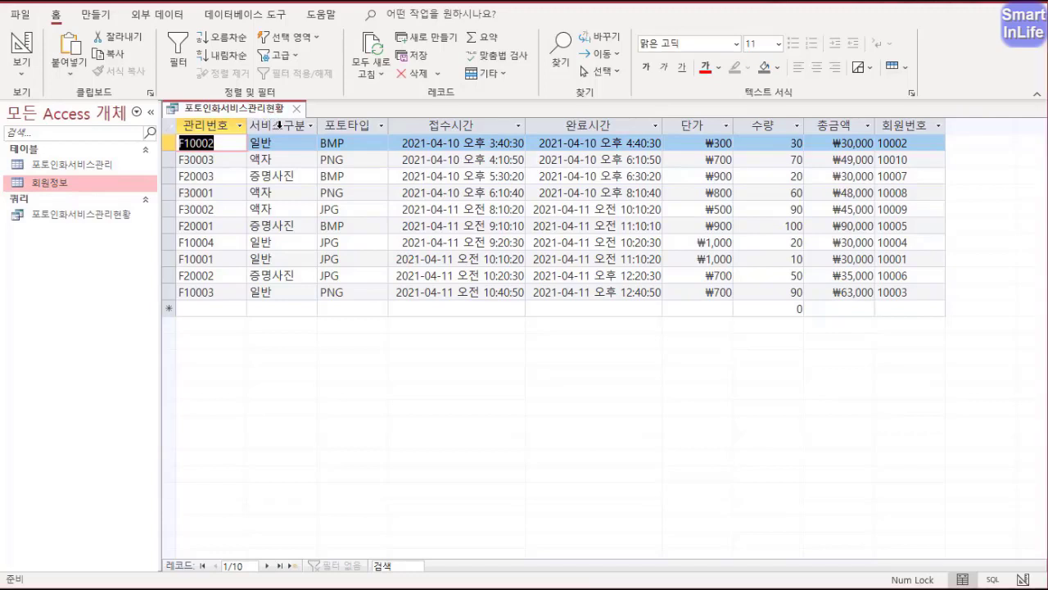
left_click(296, 109)
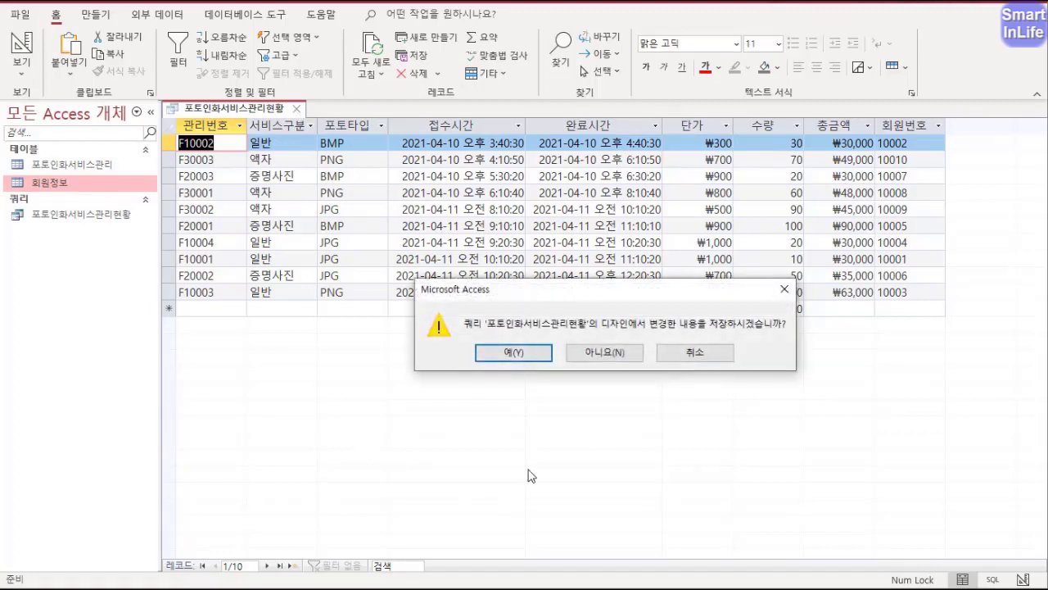
left_click(534, 362)
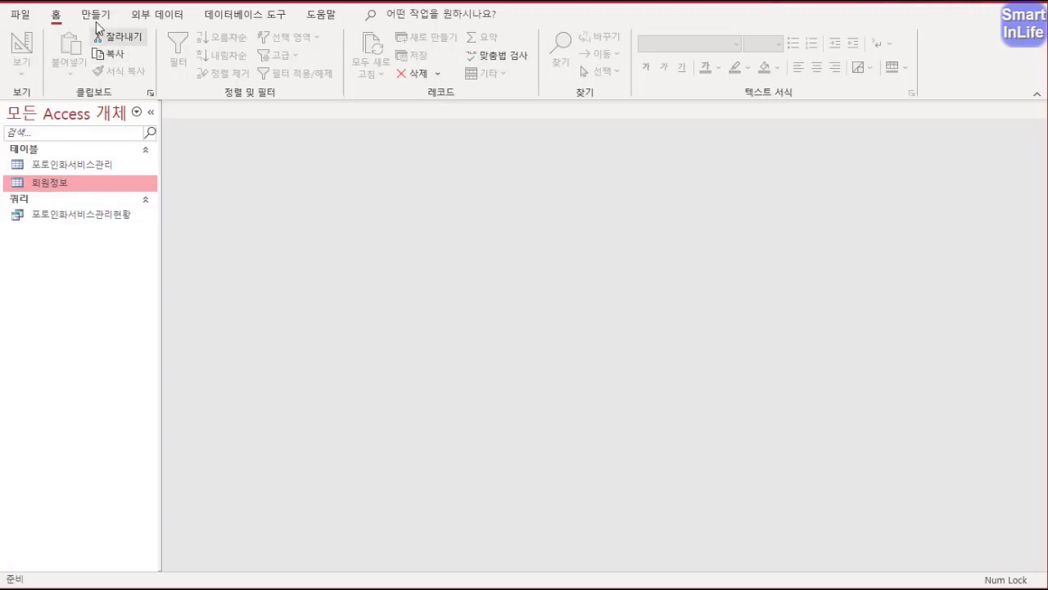
- Create a new query in design view based on the 포토인화서비스관리 and 회원정보 tables
left_click(95, 14)
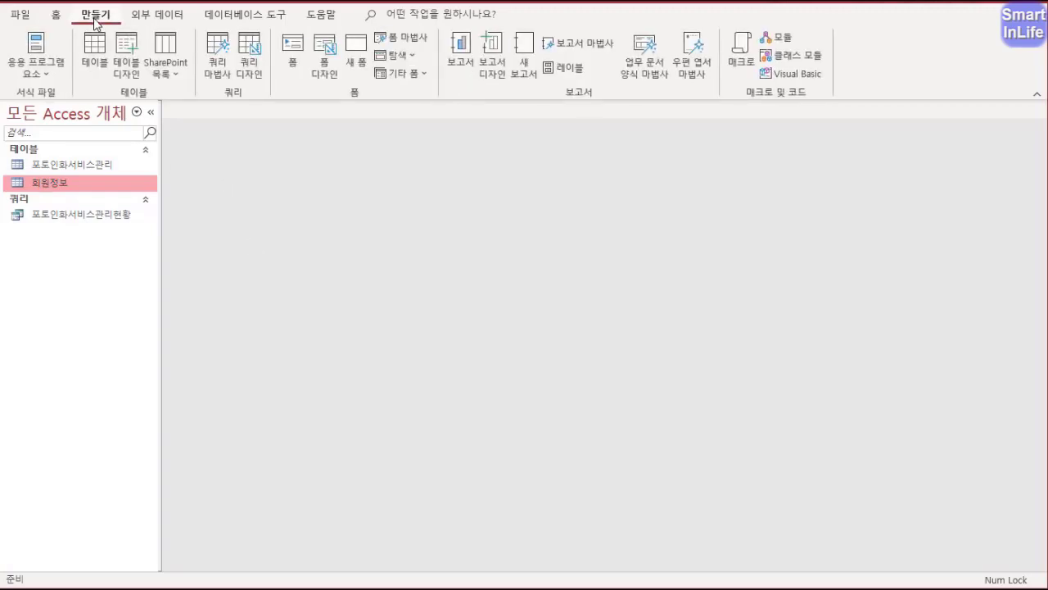
left_click(257, 75)
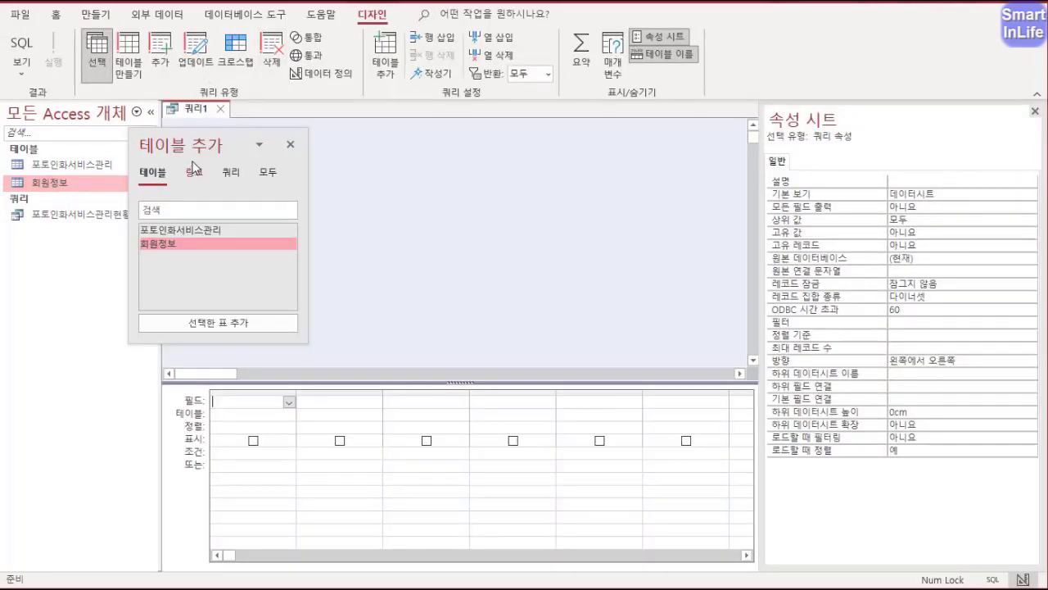
left_click_drag(193, 145, 500, 144)
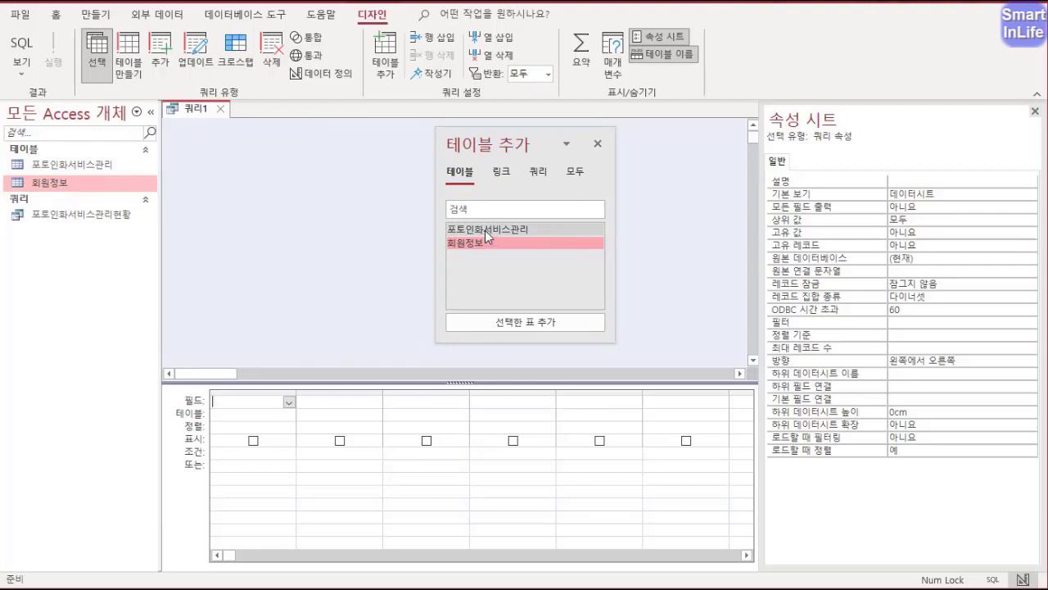
double_click(486, 230)
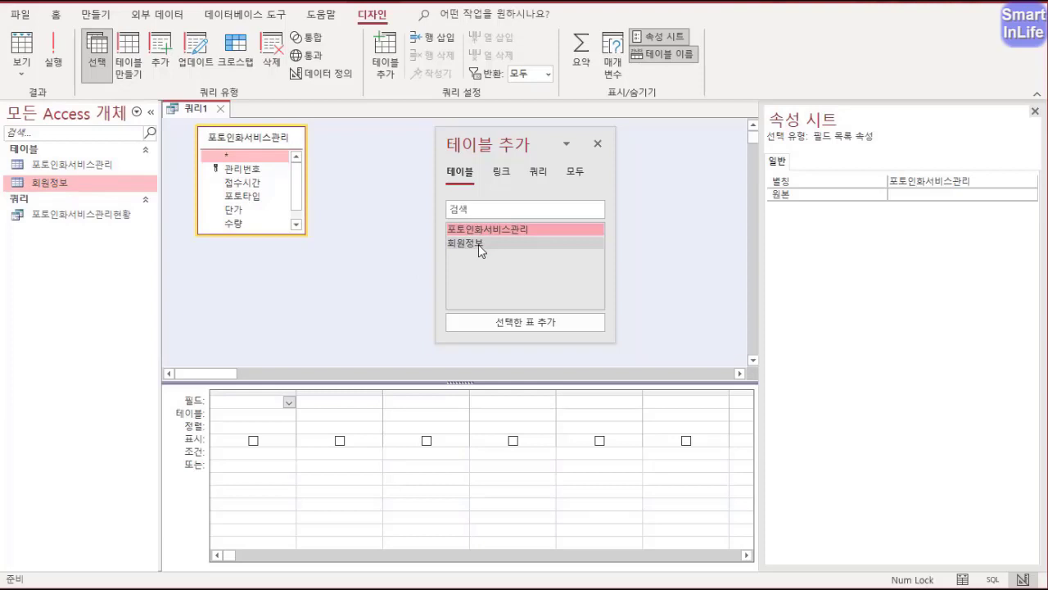
double_click(478, 244)
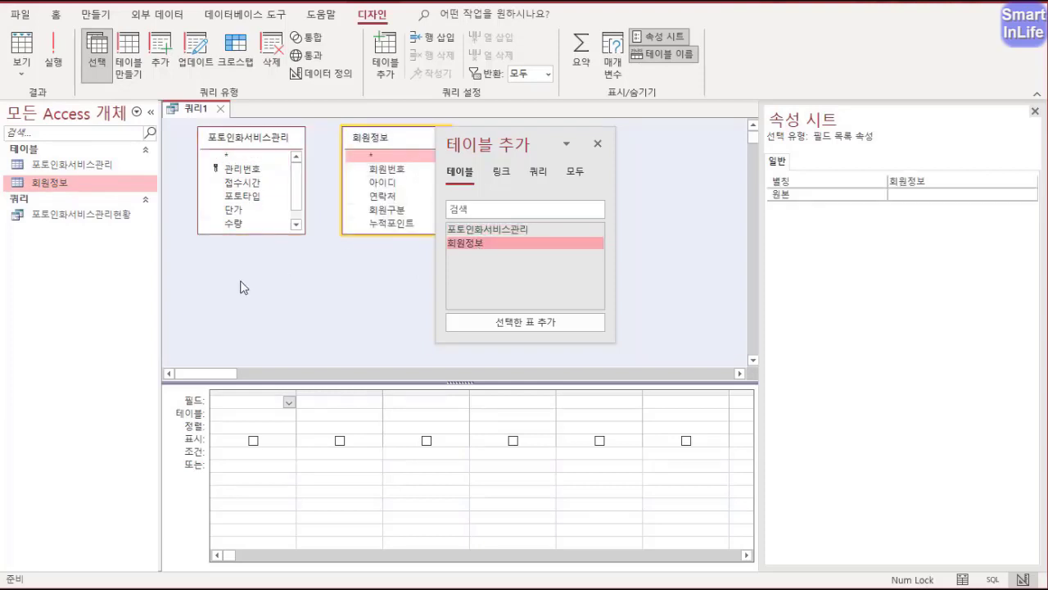
left_click(594, 142)
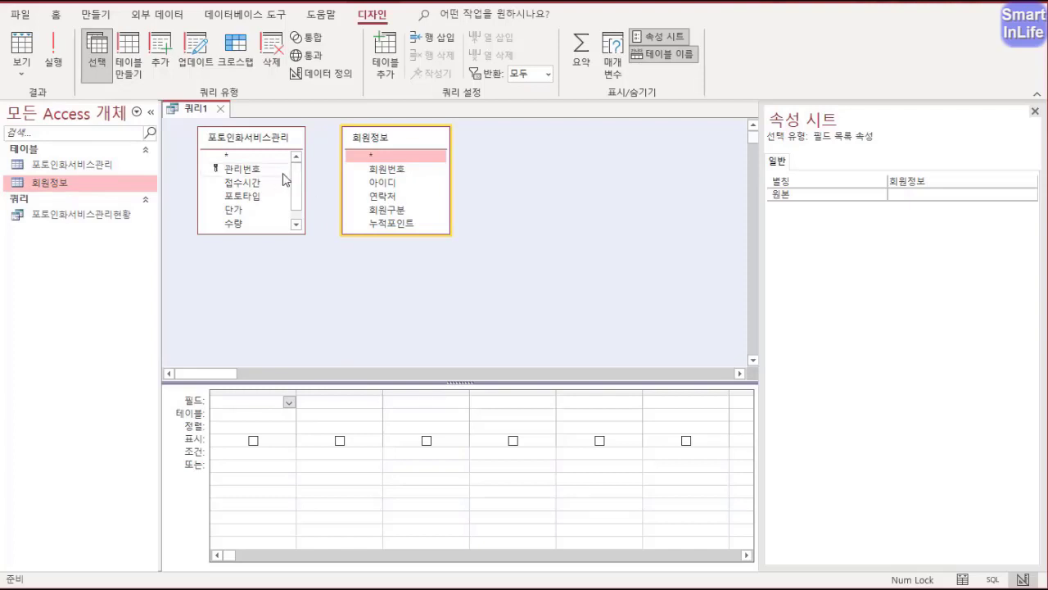
- Add the 회원번호 and 아이디 fields from the 회원정보 table to the query grid
left_click(394, 171)
double_click(394, 170)
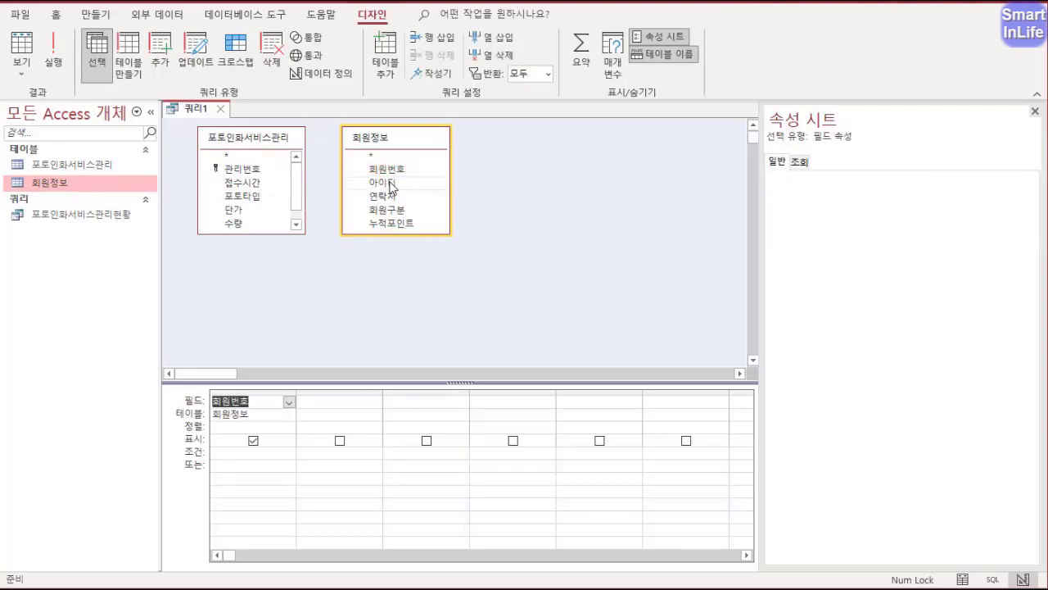
double_click(389, 183)
double_click(389, 183)
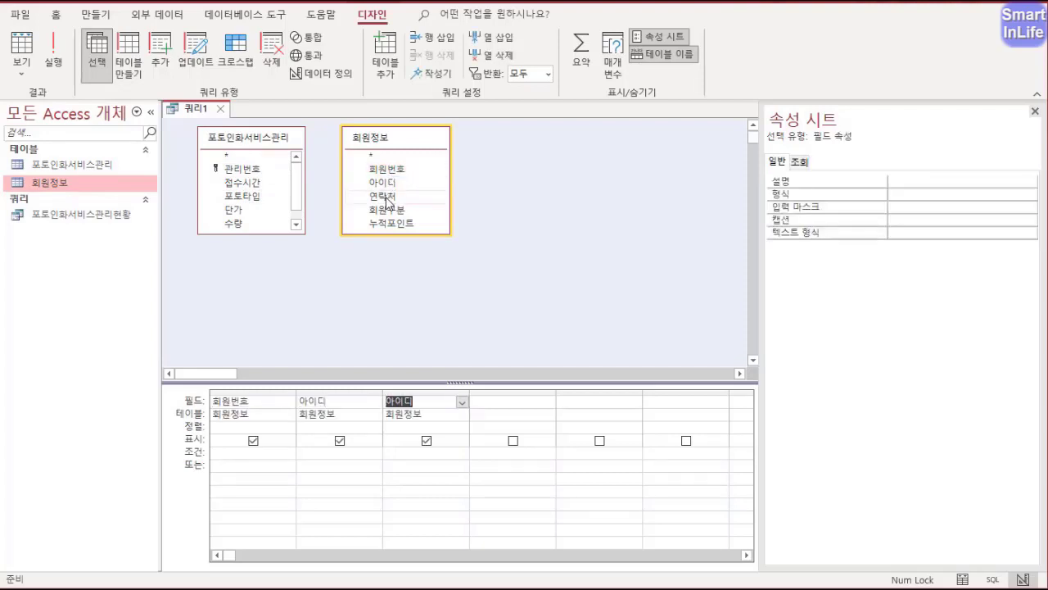
left_click(423, 390)
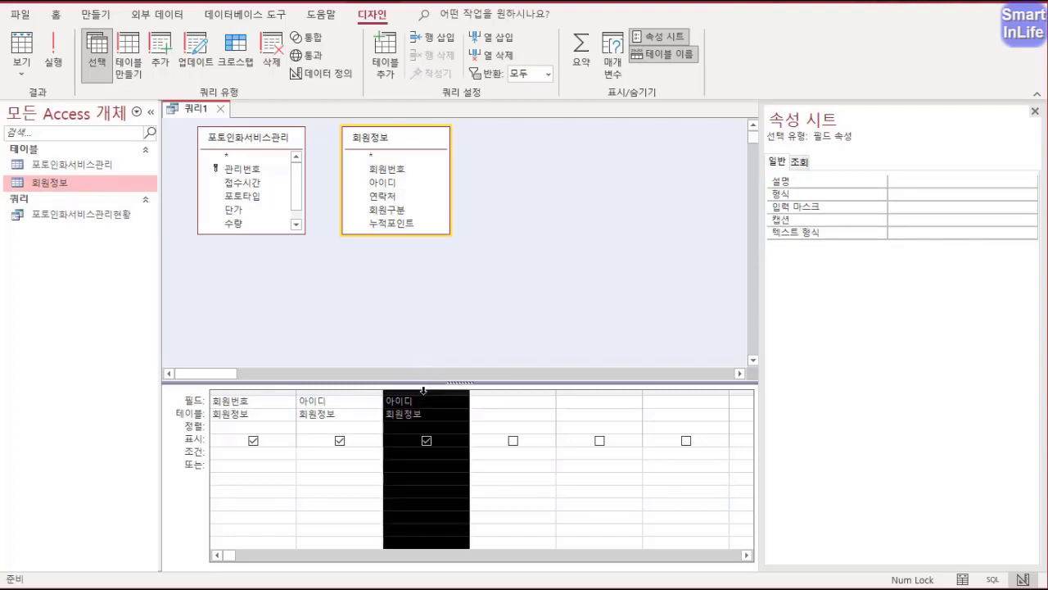
right_click(423, 391)
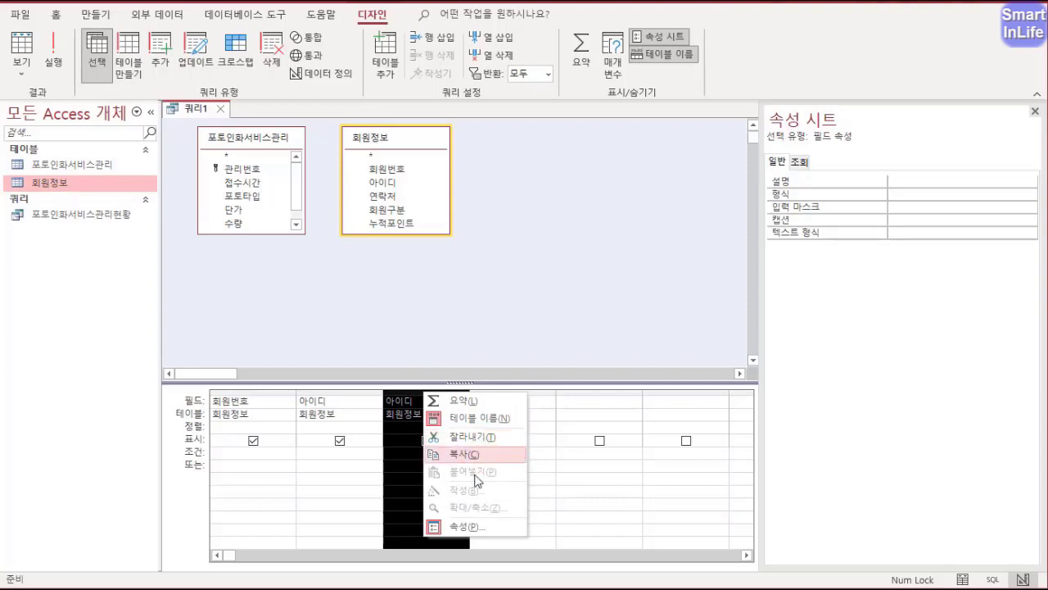
key("Escape")
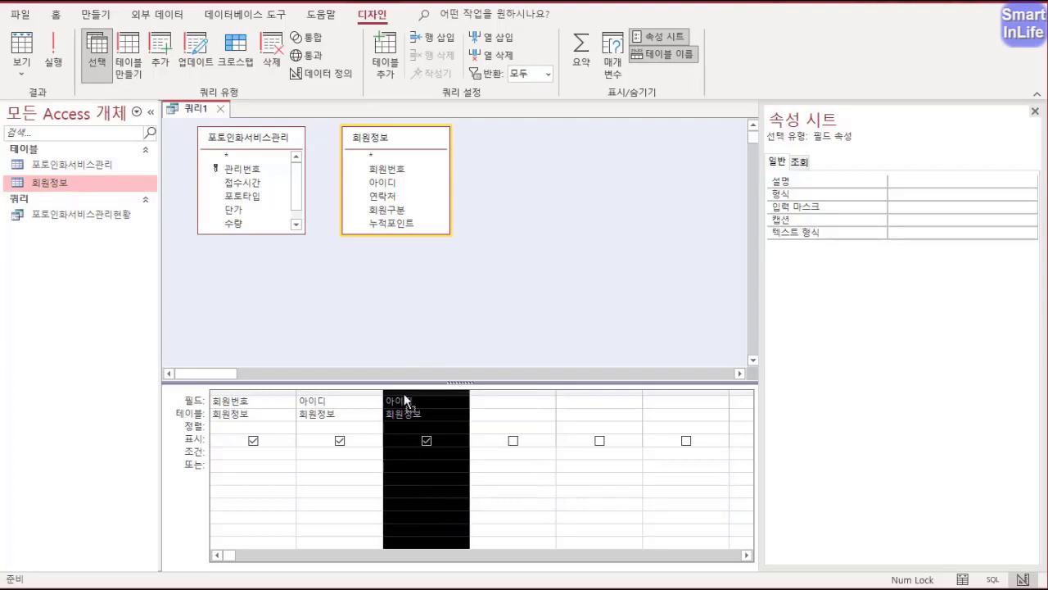
key("Delete")
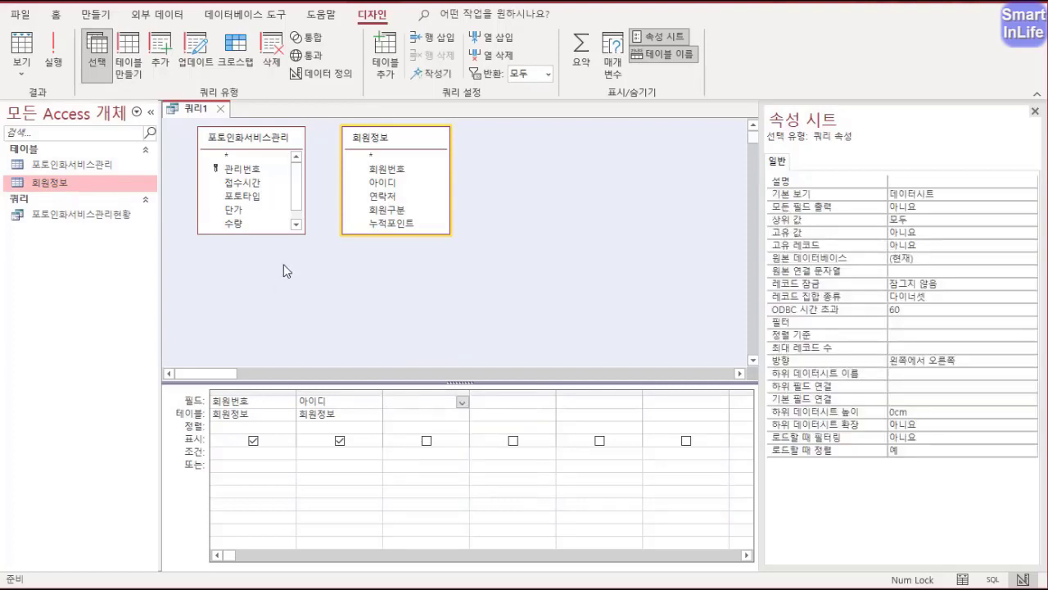
- Add 포토타입 from 포토인화서비스관리, 누적포인트 from 회원정보, and 단가 from 포토인화서비스관리 to the query grid
double_click(239, 198)
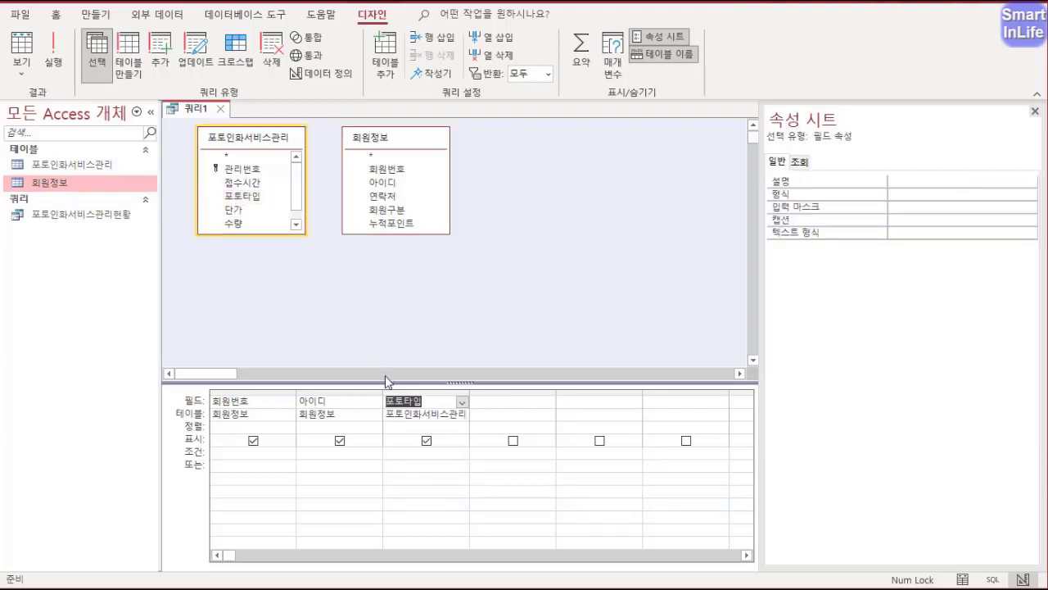
double_click(368, 224)
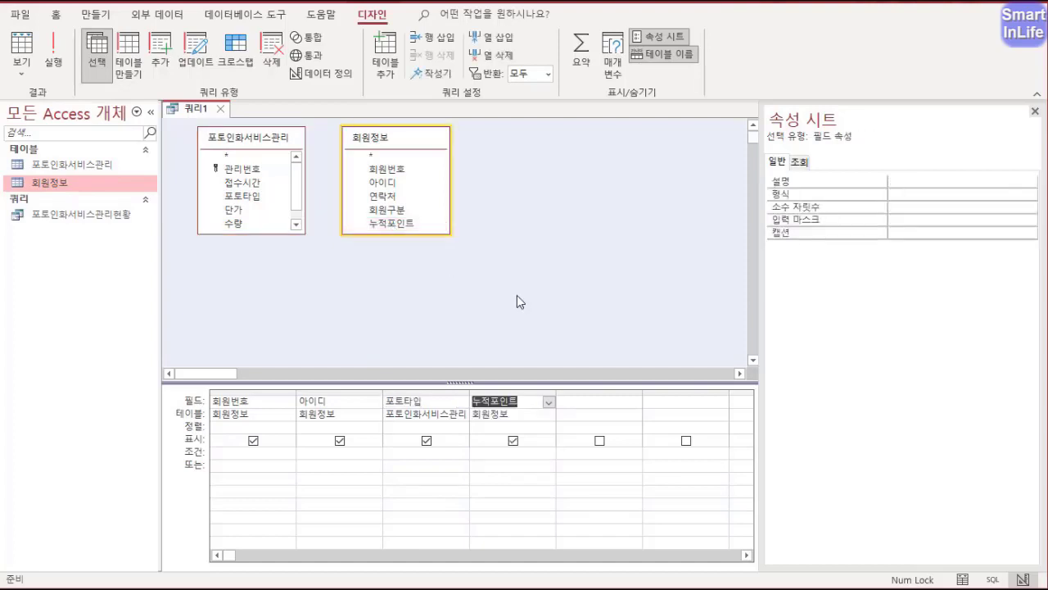
double_click(254, 211)
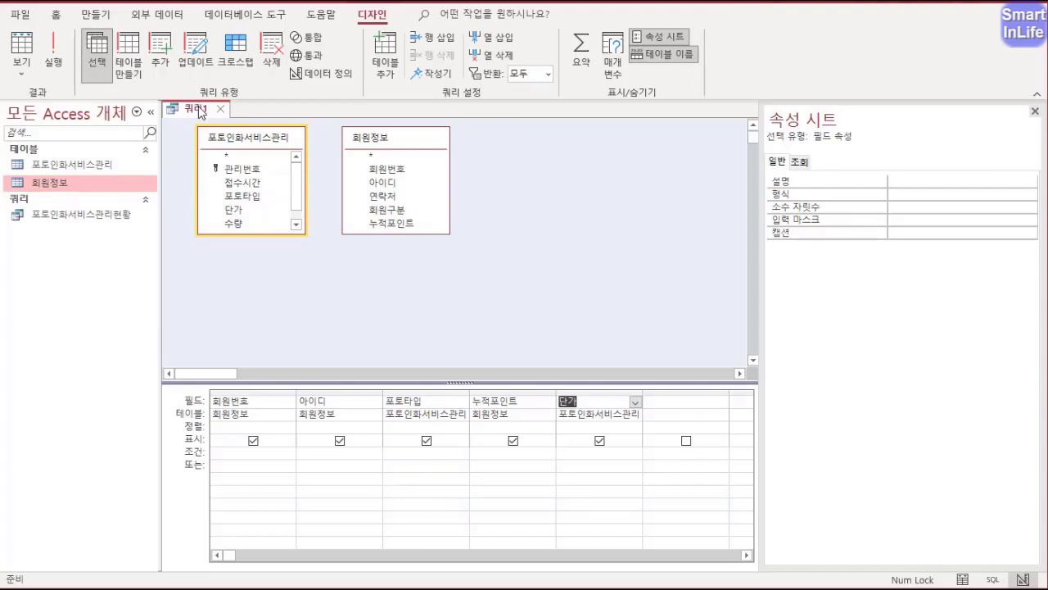
- Check the new query's records in datasheet view and return to design view
right_click(202, 112)
left_click(245, 229)
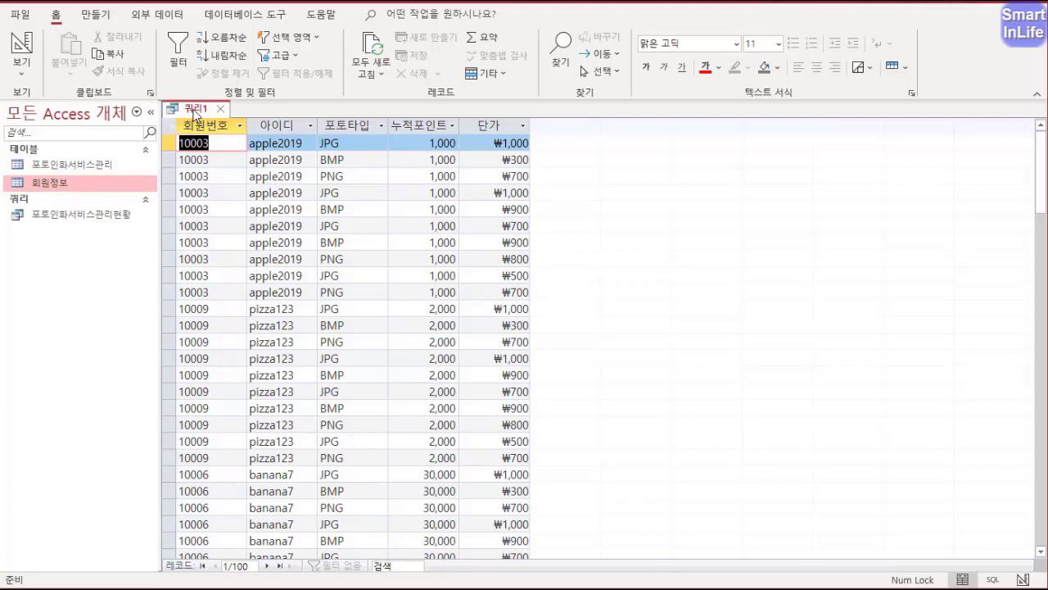
right_click(197, 118)
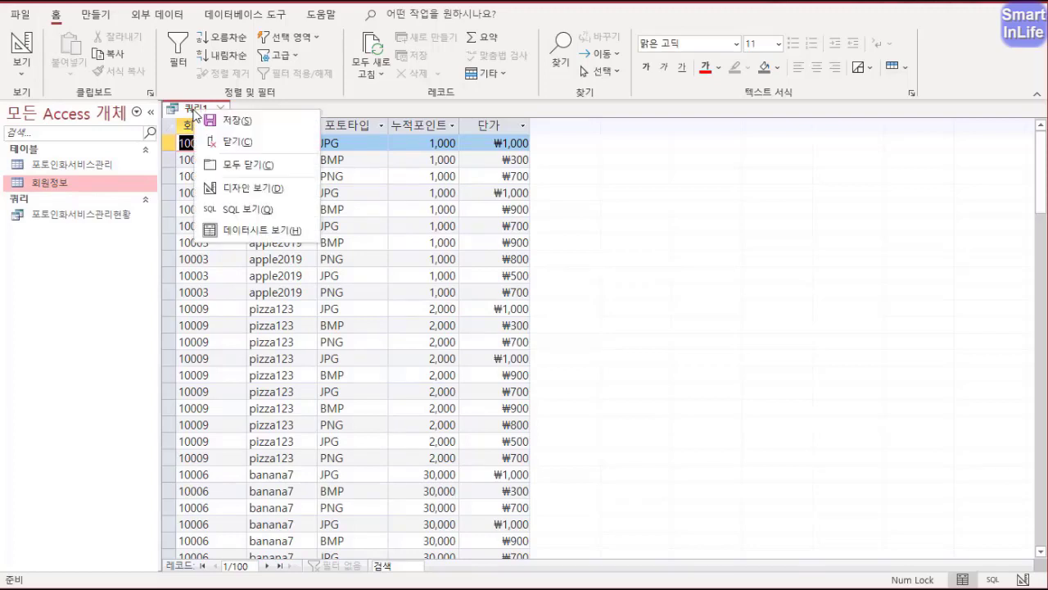
left_click(234, 186)
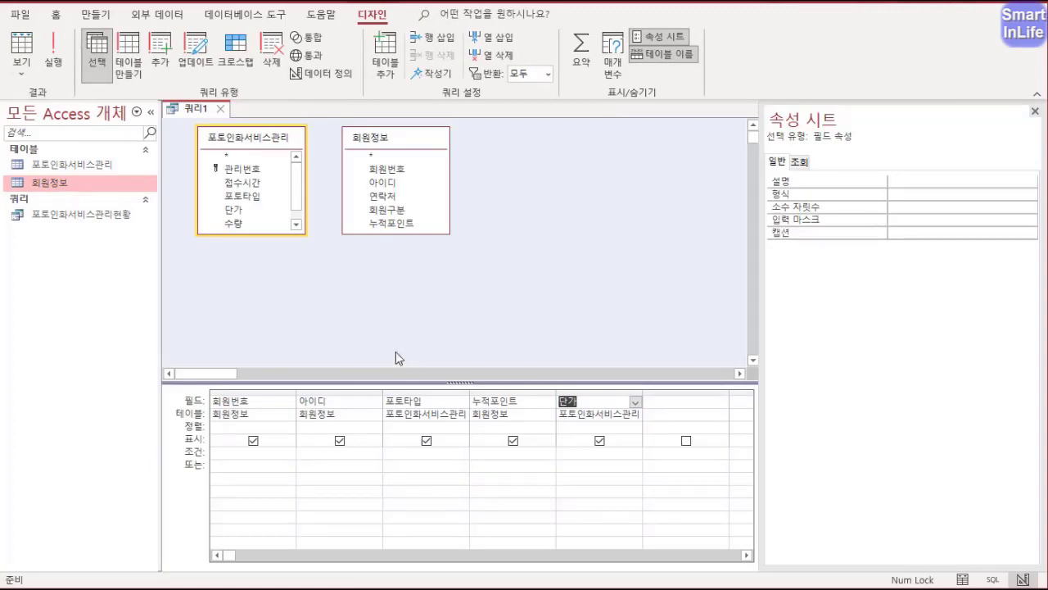
- Save the new query under the name 포토인화서비스관리현황 분석
right_click(196, 109)
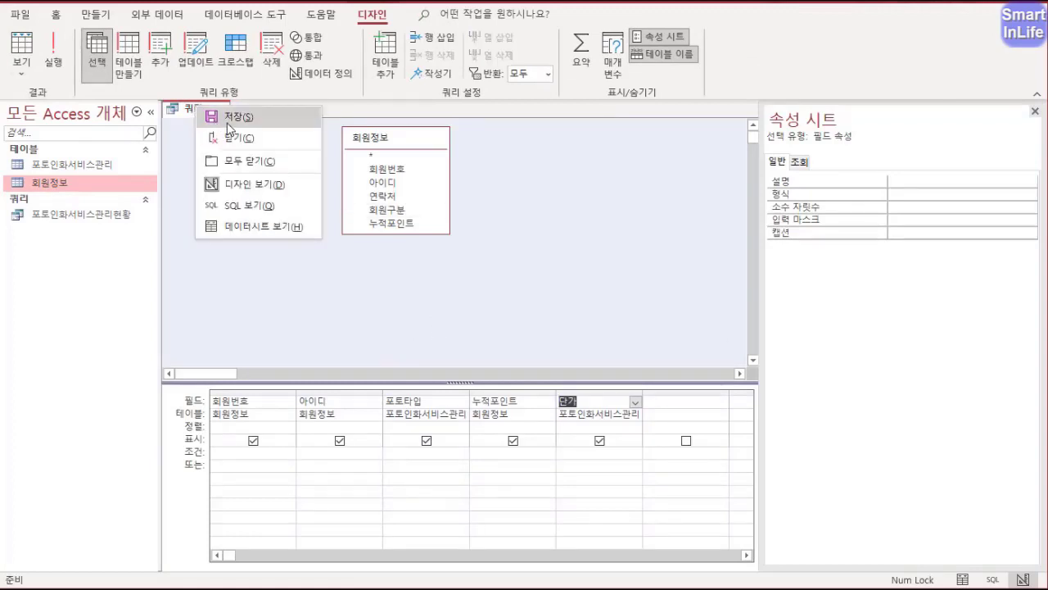
left_click(230, 119)
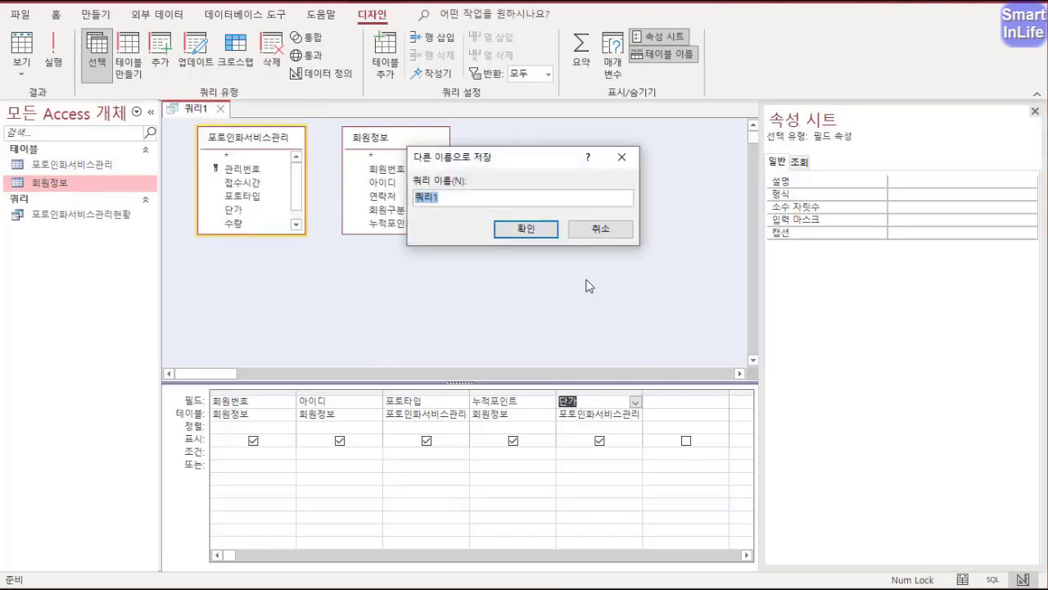
type("포토인화서빗")
type("스관리현")
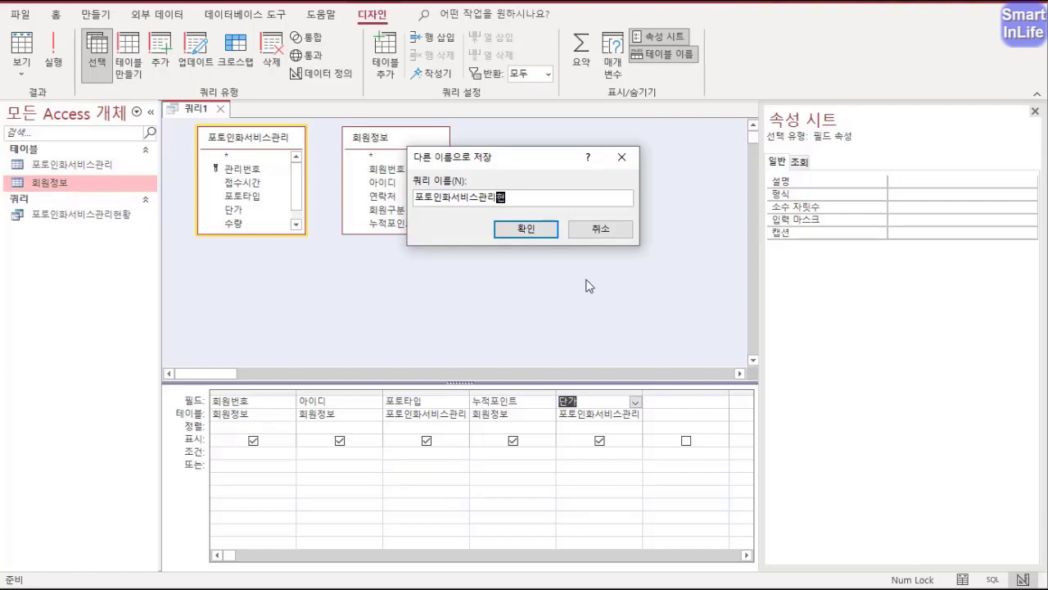
type("화황 분서")
left_click(528, 229)
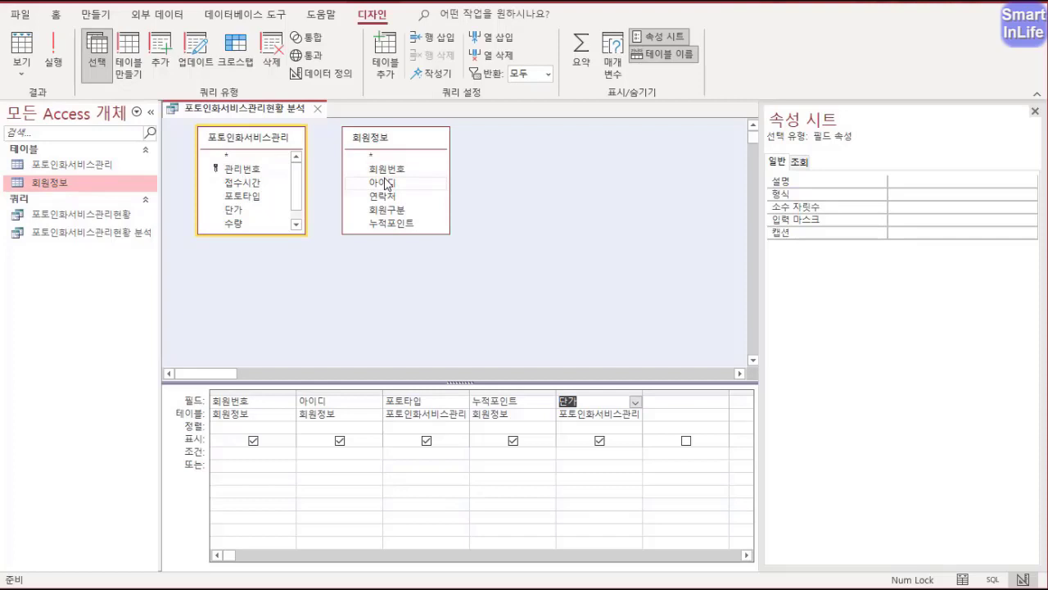
- Join 포토인화서비스관리 to 회원정보 on 회원번호, including only rows where the joined fields match in both tables
left_click_drag(281, 235, 278, 271)
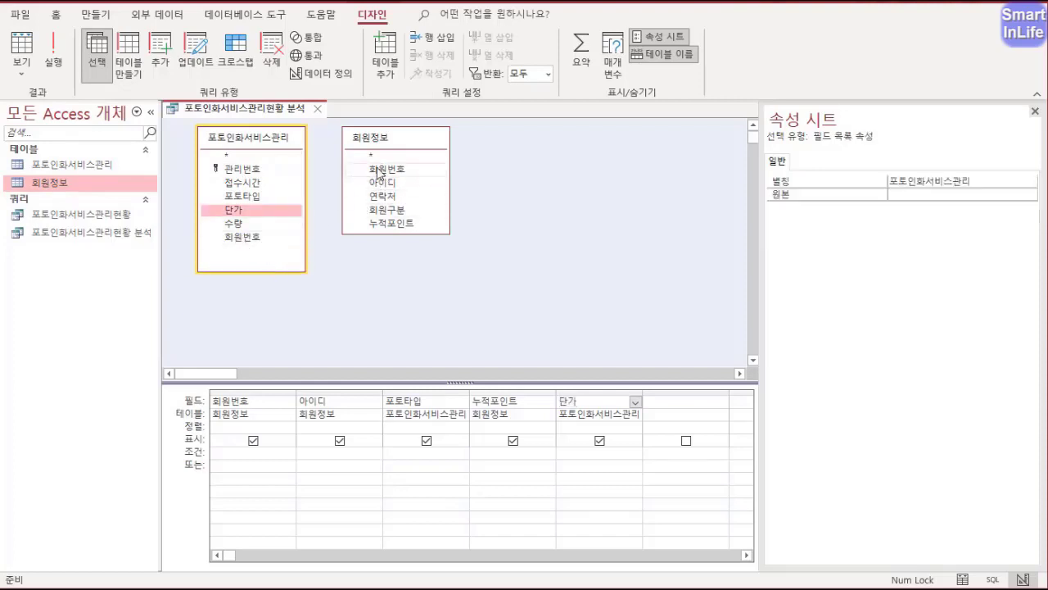
left_click_drag(257, 238, 377, 170)
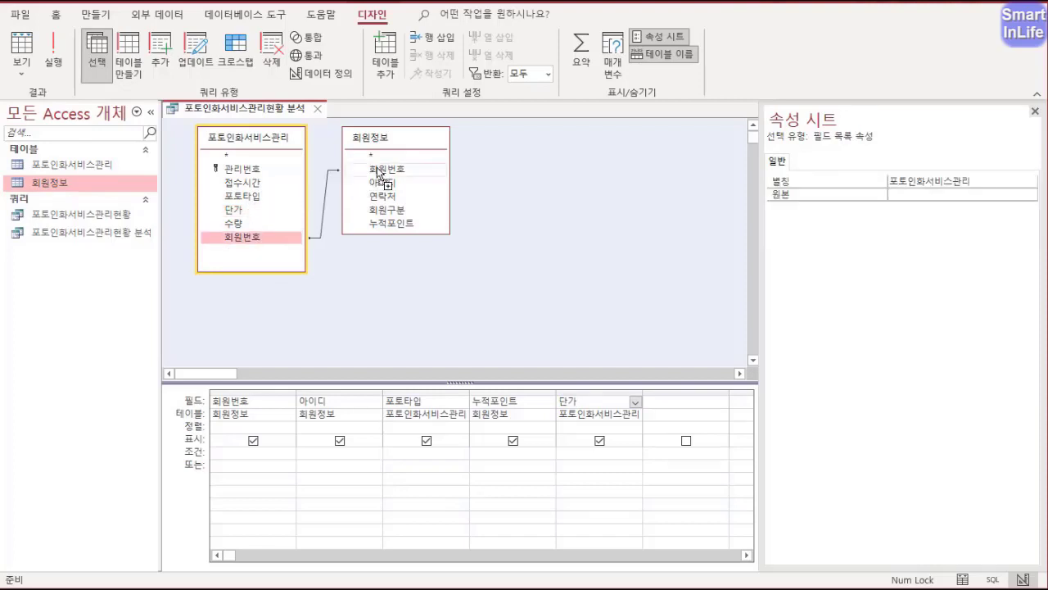
double_click(325, 211)
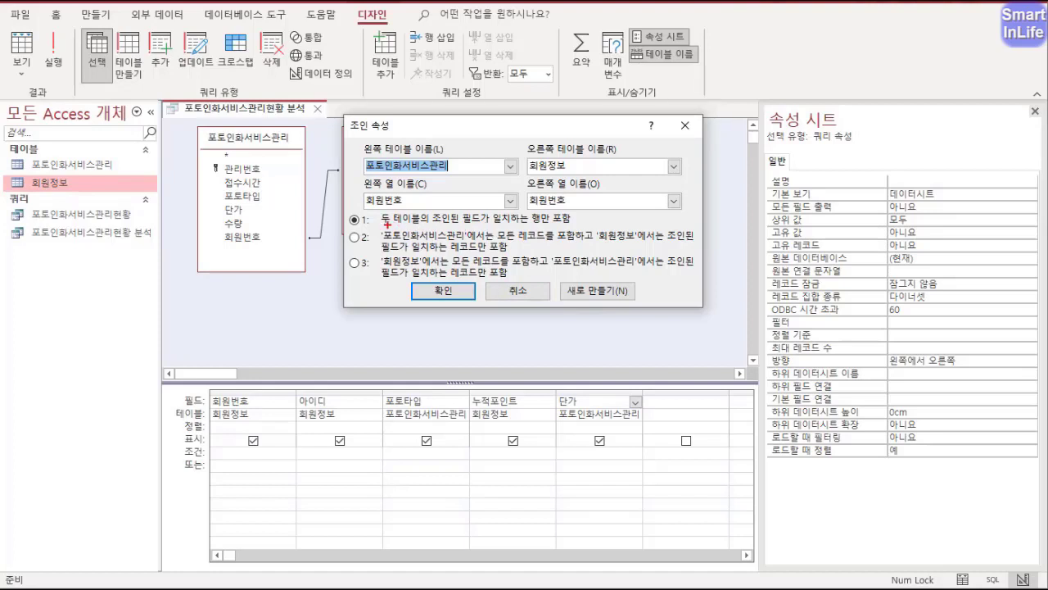
left_click_drag(387, 223, 568, 221)
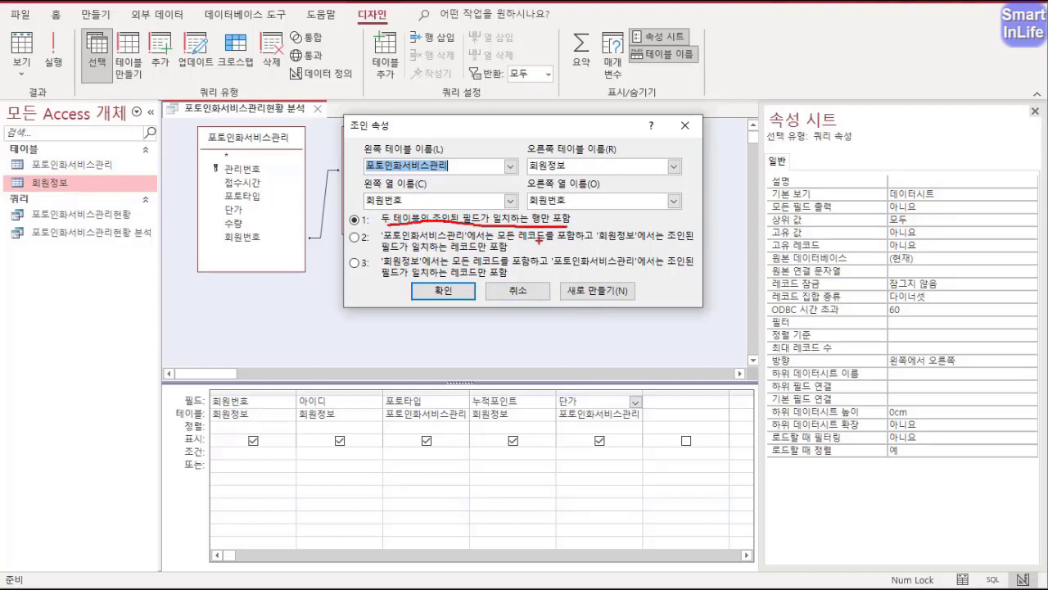
left_click_drag(383, 232, 377, 263)
mouse_move(395, 236)
left_mouse_down()
mouse_move(574, 231)
mouse_move(475, 210)
mouse_move(339, 206)
mouse_move(359, 226)
left_mouse_up()
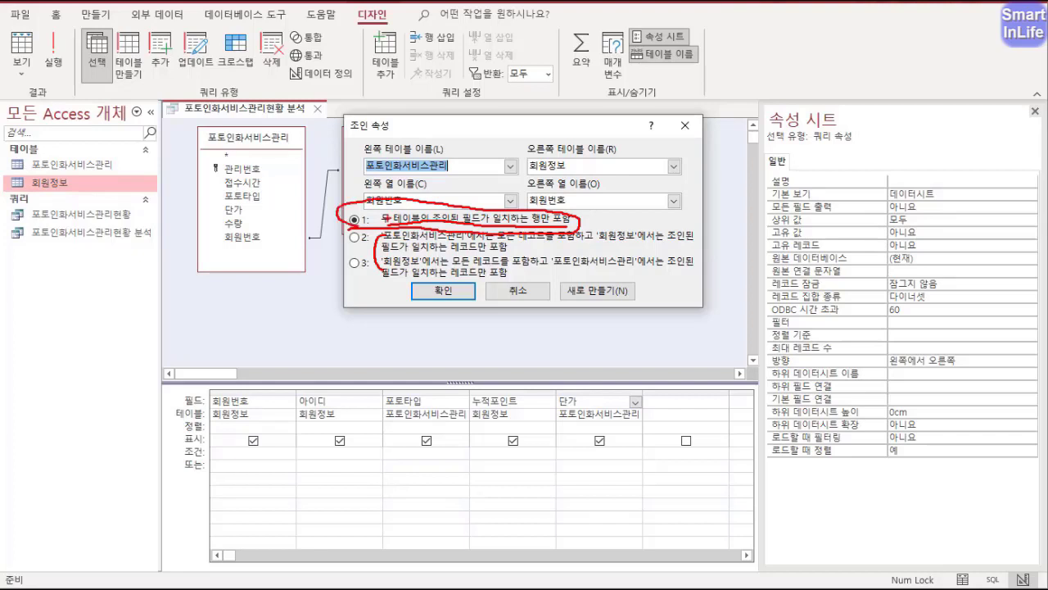
key("Escape")
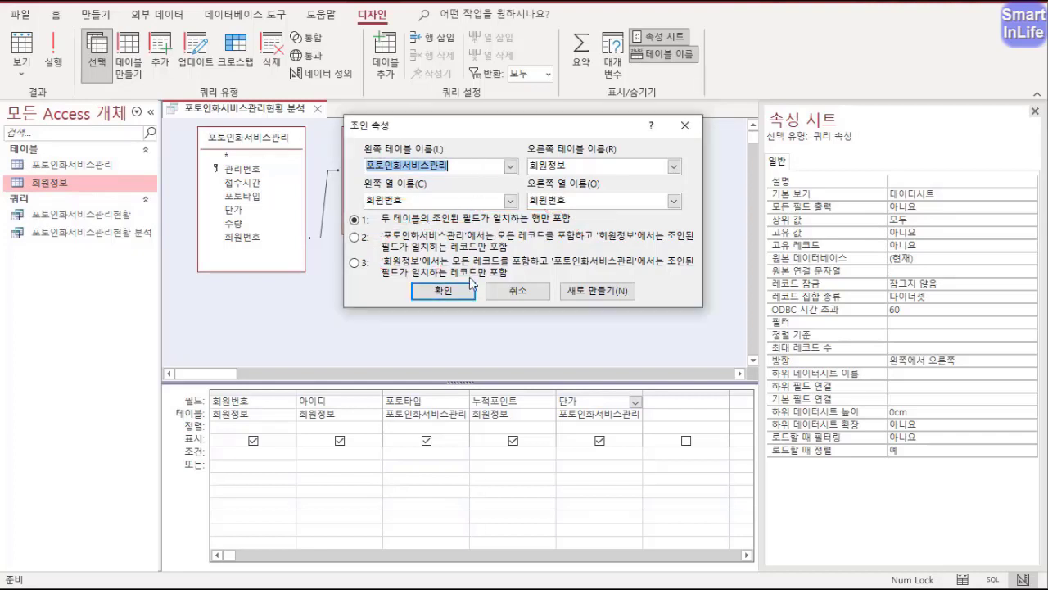
left_click(449, 288)
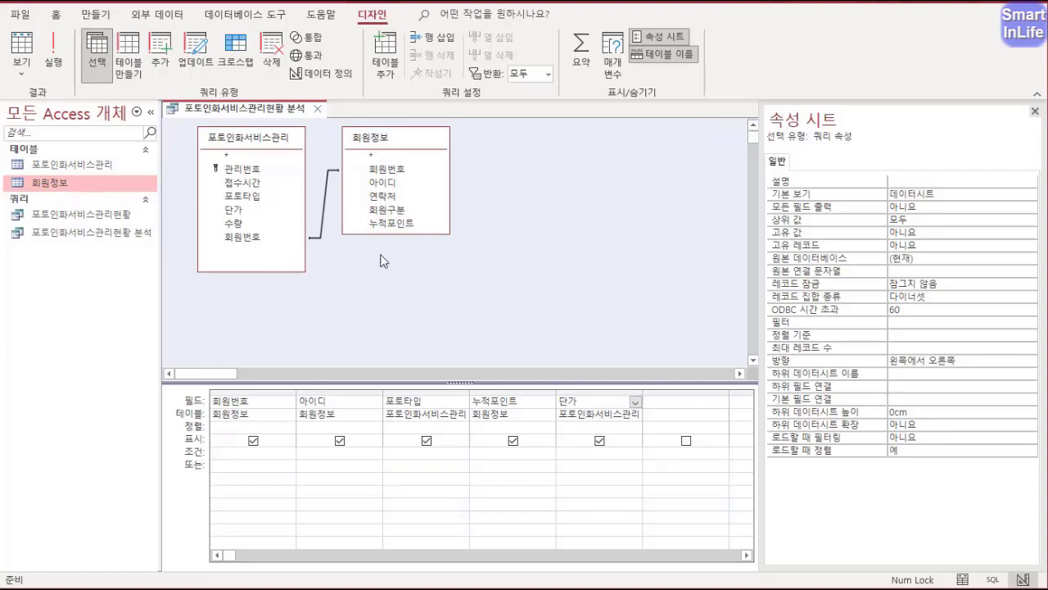
- Check the joined query's records in datasheet view and return to design view
right_click(239, 109)
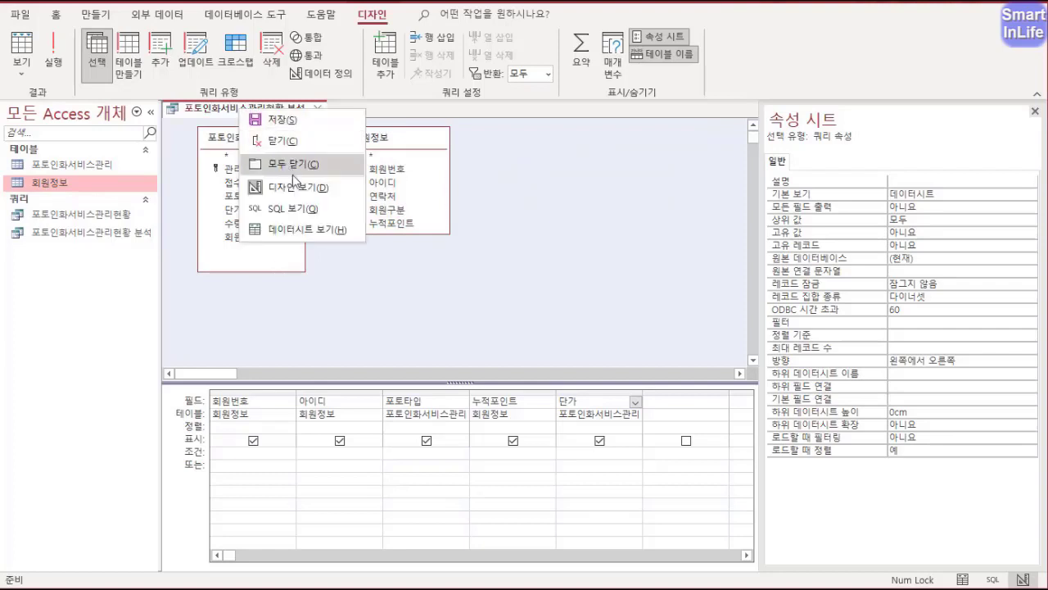
left_click(298, 232)
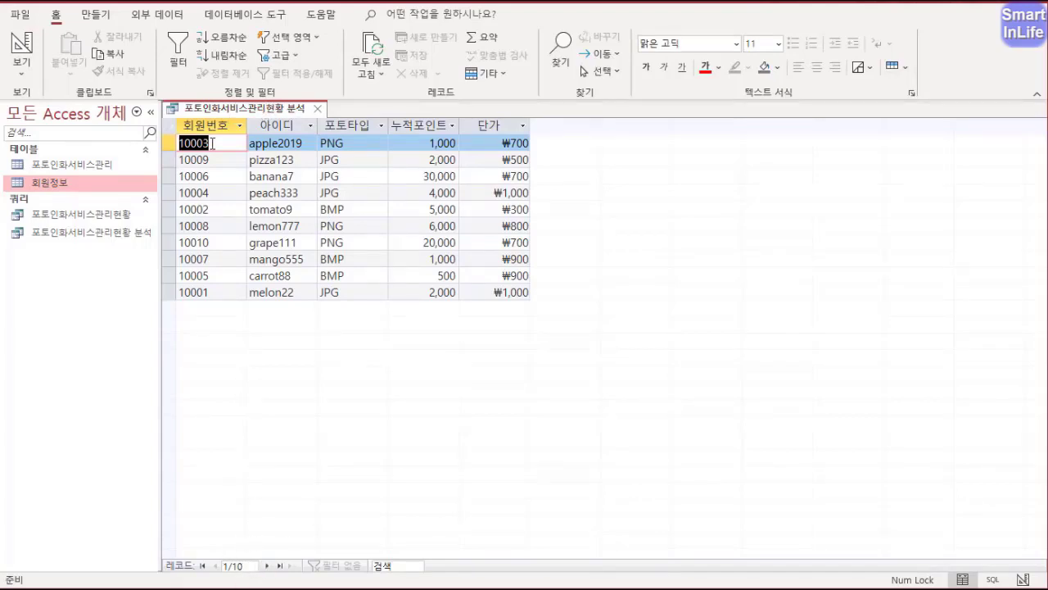
right_click(237, 109)
left_click(296, 186)
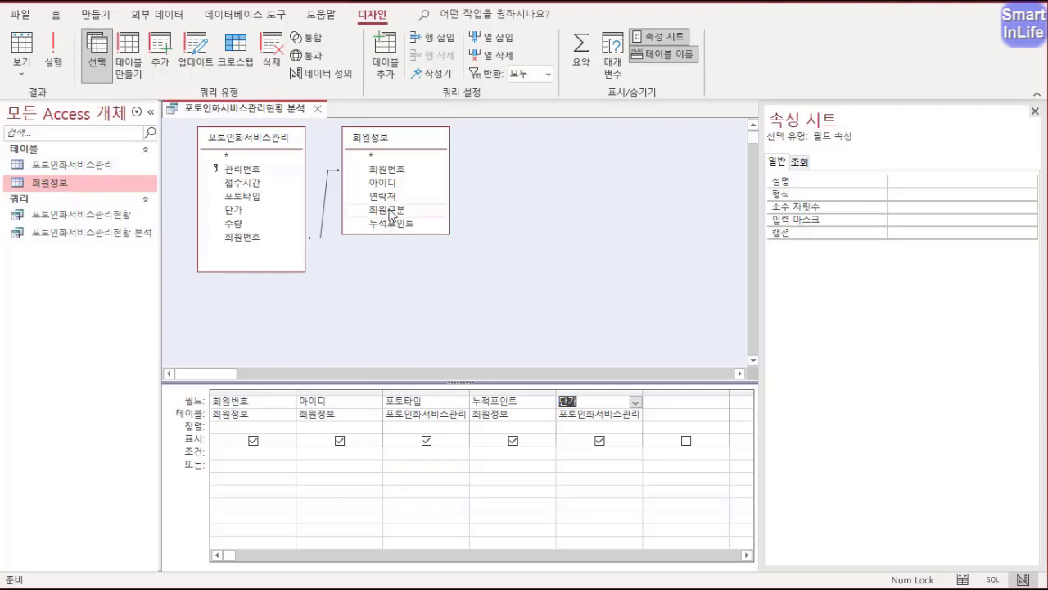
- Add the 회원구분 field from 회원정보 to the next empty column of the query grid
left_click_drag(391, 214, 673, 407)
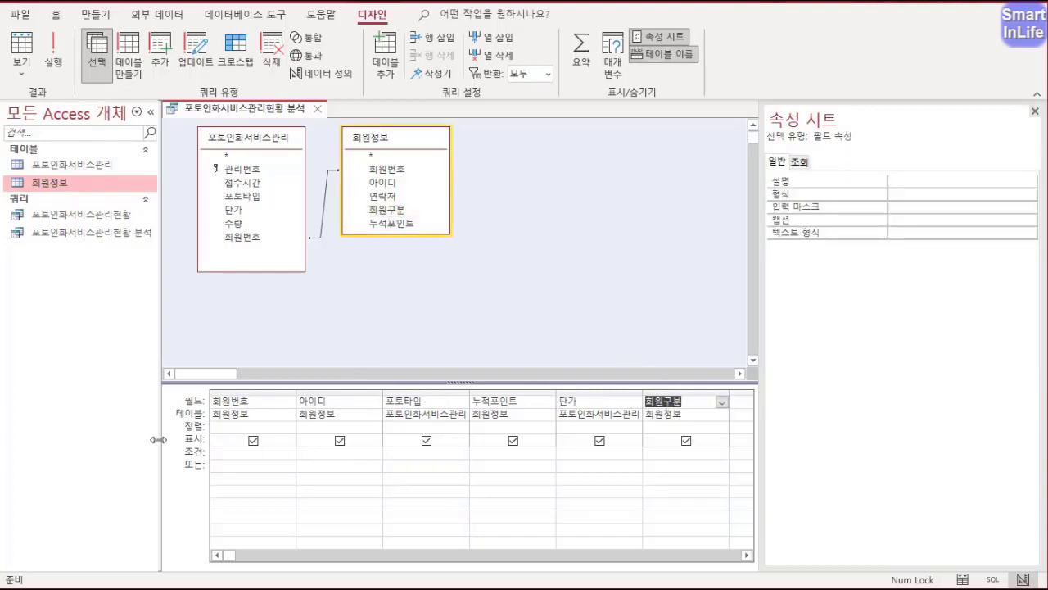
left_click_drag(193, 449, 638, 468)
left_click_drag(655, 401, 659, 462)
key("Escape")
- Set the 회원구분 criterion to <>"게스트" and close the property sheet
left_click(656, 455)
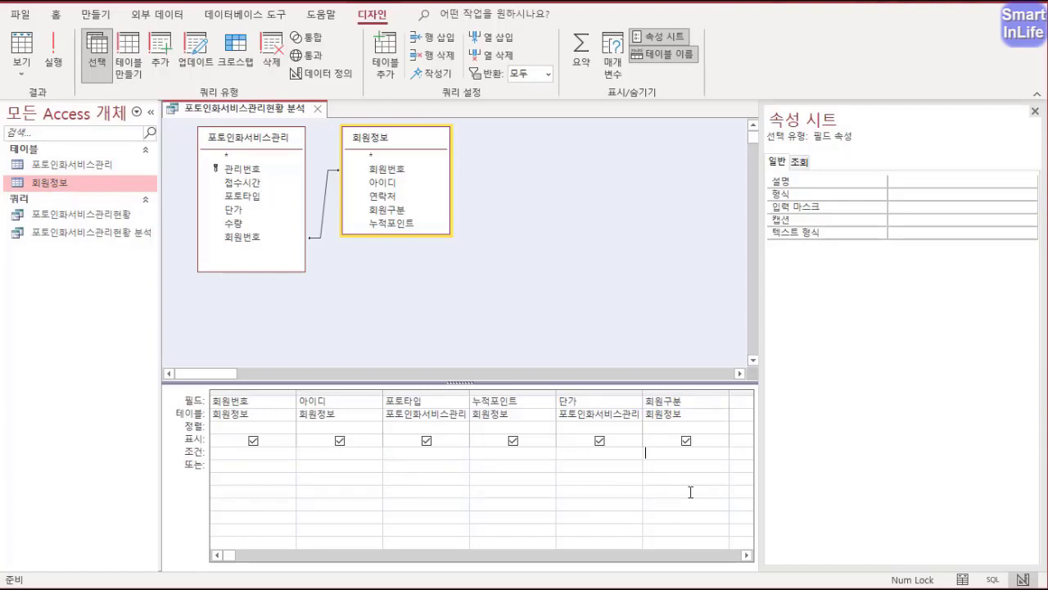
type("ro")
key("BackSpace")
key("BackSpace")
key("Hangul")
type("개")
type("스트")
key("Tab")
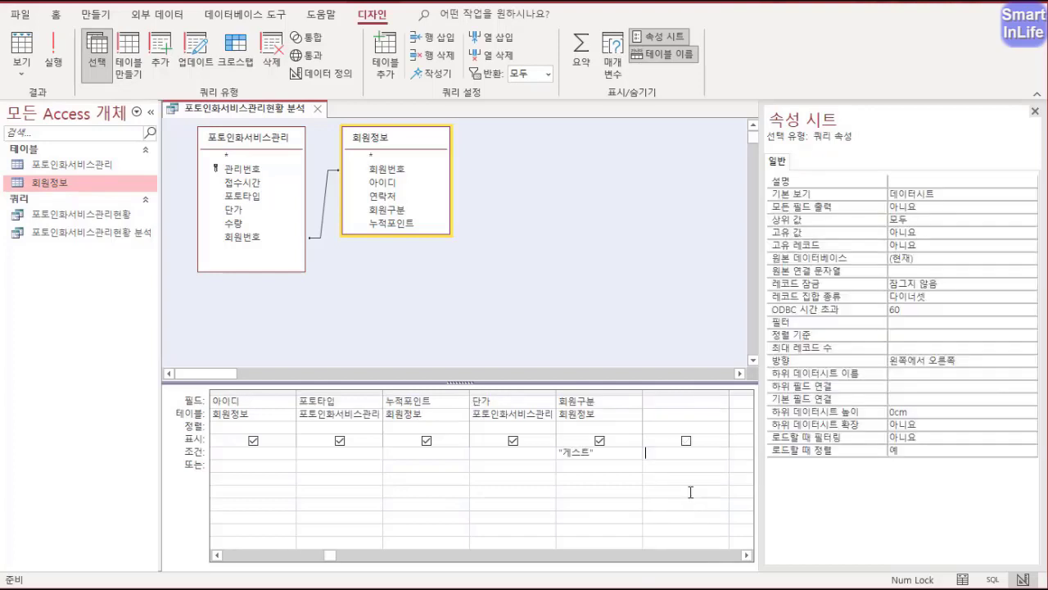
left_click(1034, 110)
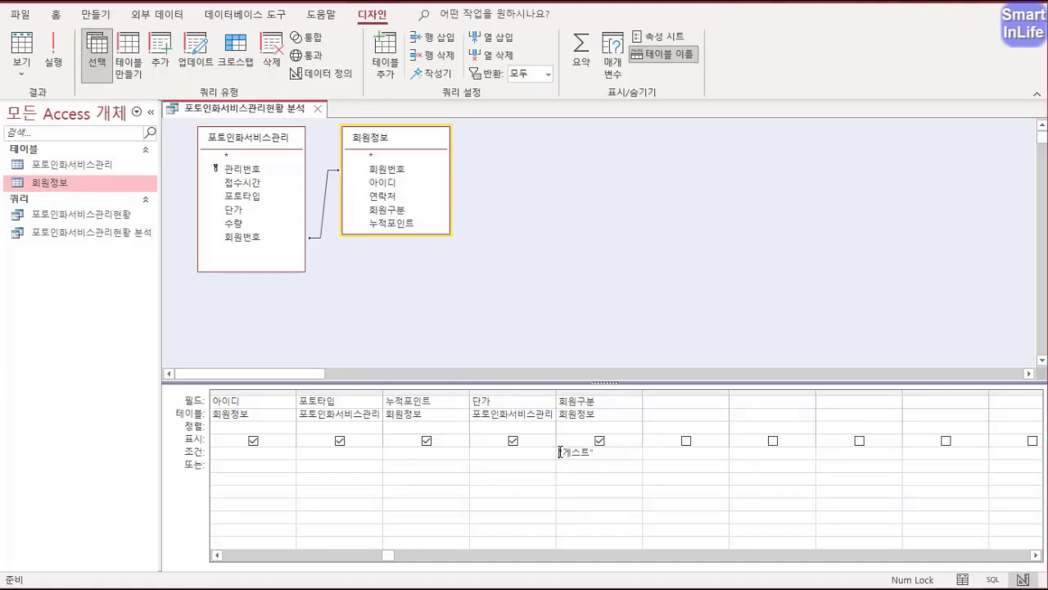
type("<>")
- Check the records filtered by 회원구분 in datasheet view and return to design view
right_click(247, 115)
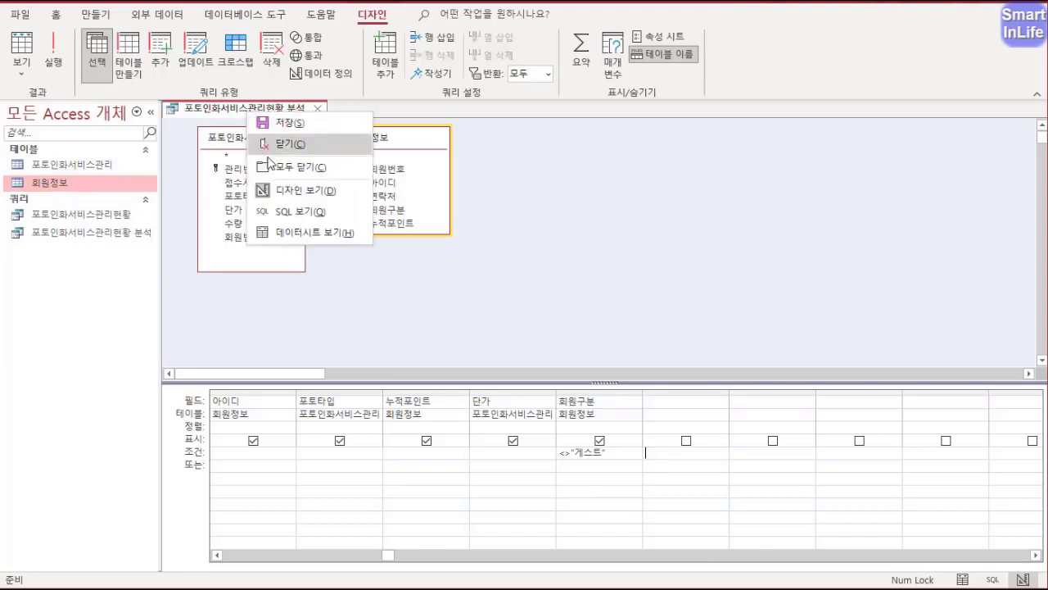
left_click(303, 232)
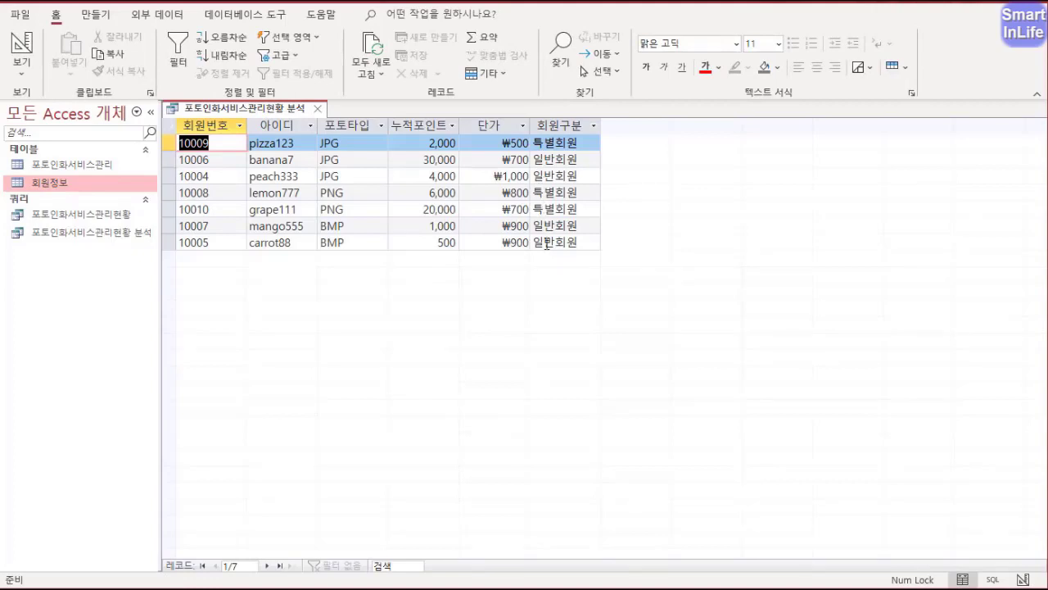
right_click(270, 110)
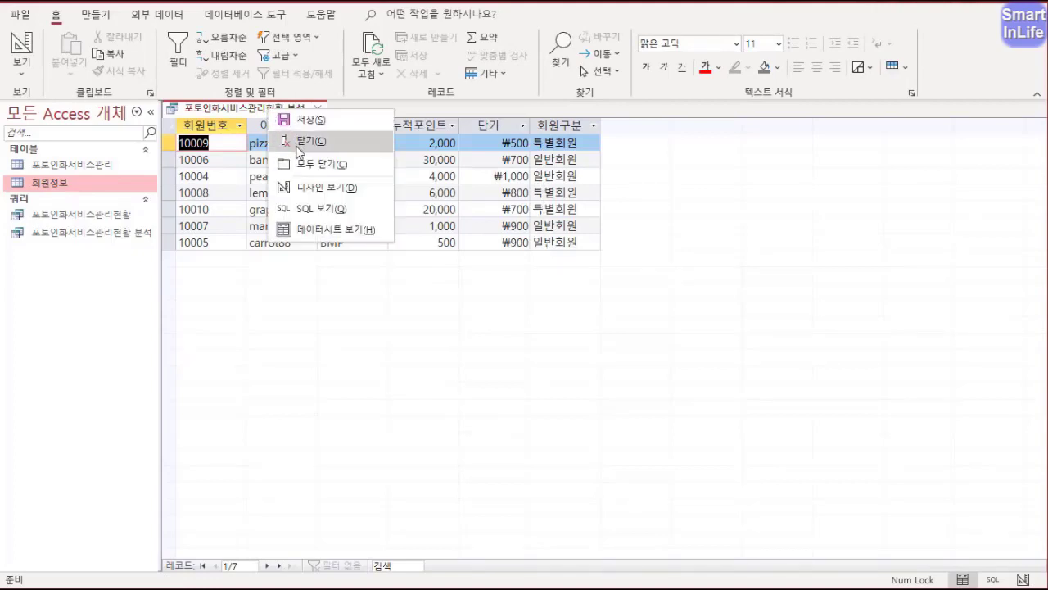
left_click(310, 188)
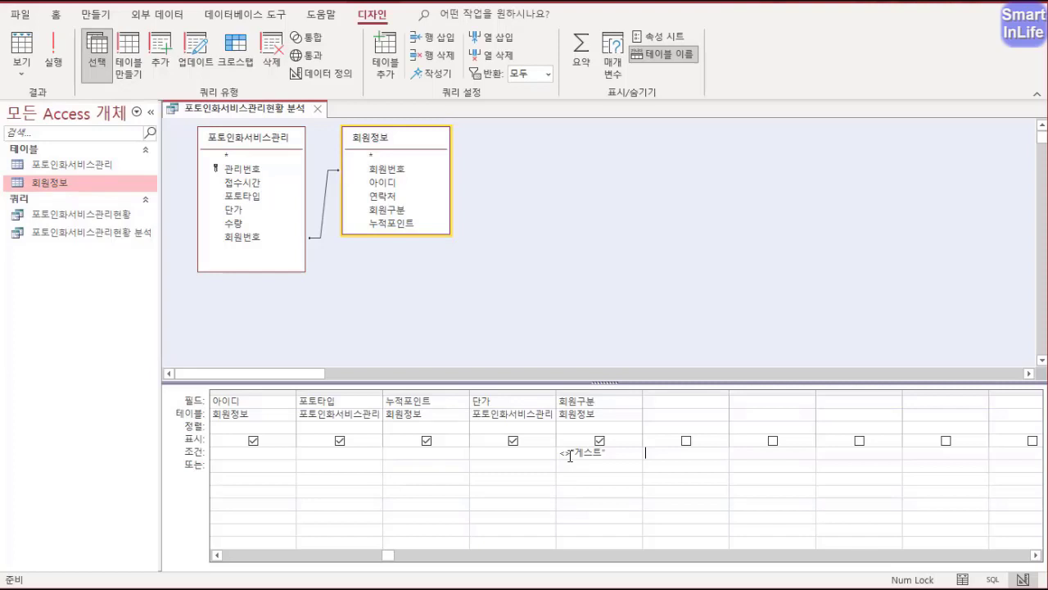
- Set the 누적포인트 criterion to >=5000 and sort 아이디 in ascending order (오름차순)
left_click(419, 453)
type(">=5000")
key("Tab")
left_click(228, 428)
left_click(290, 427)
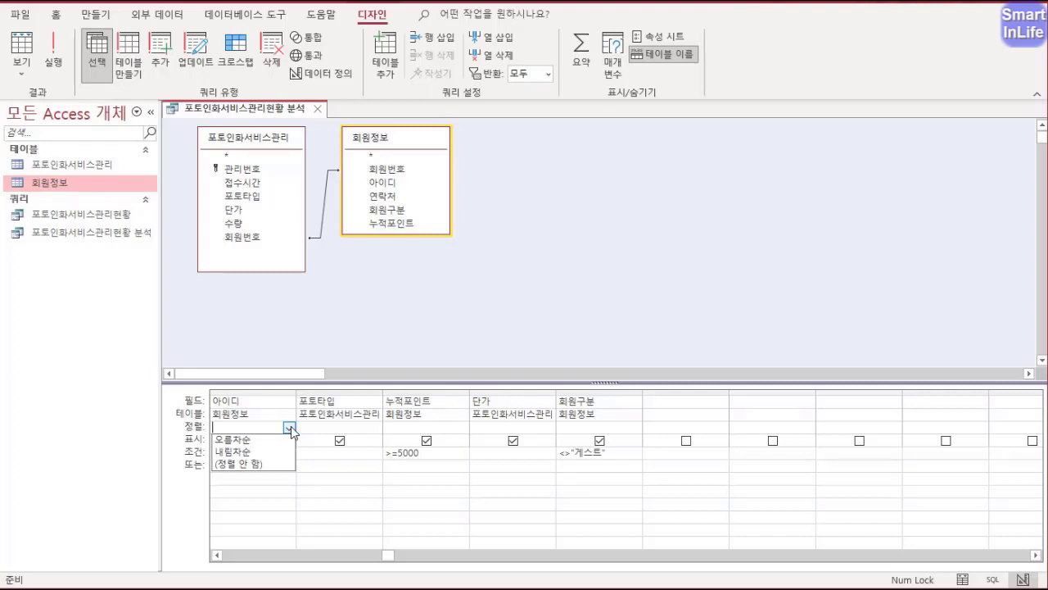
left_click(278, 439)
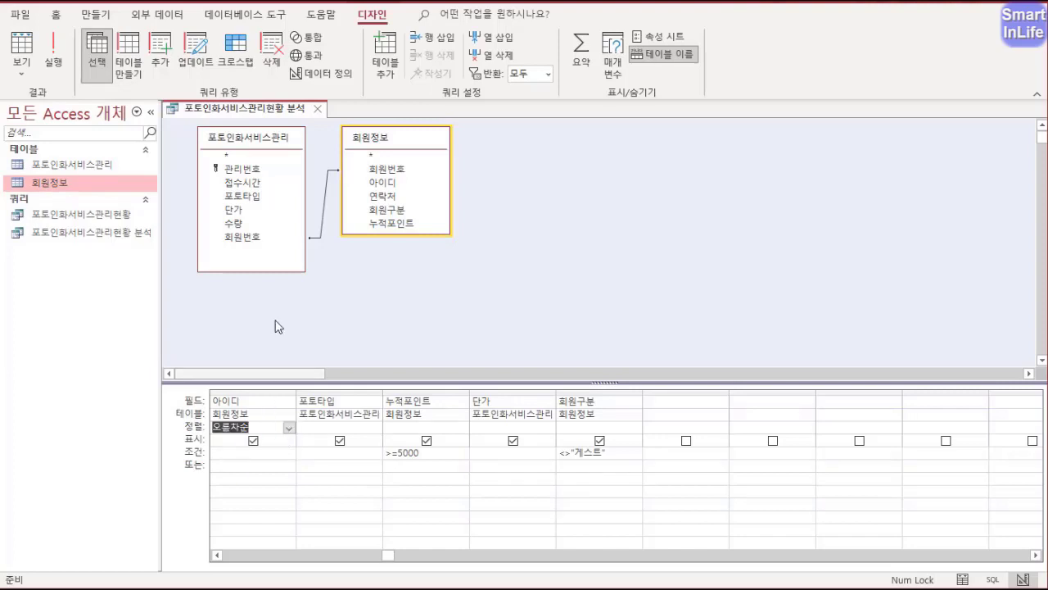
- Check the 누적포인트 filter and 아이디 sort in datasheet view, returning to design view
right_click(279, 106)
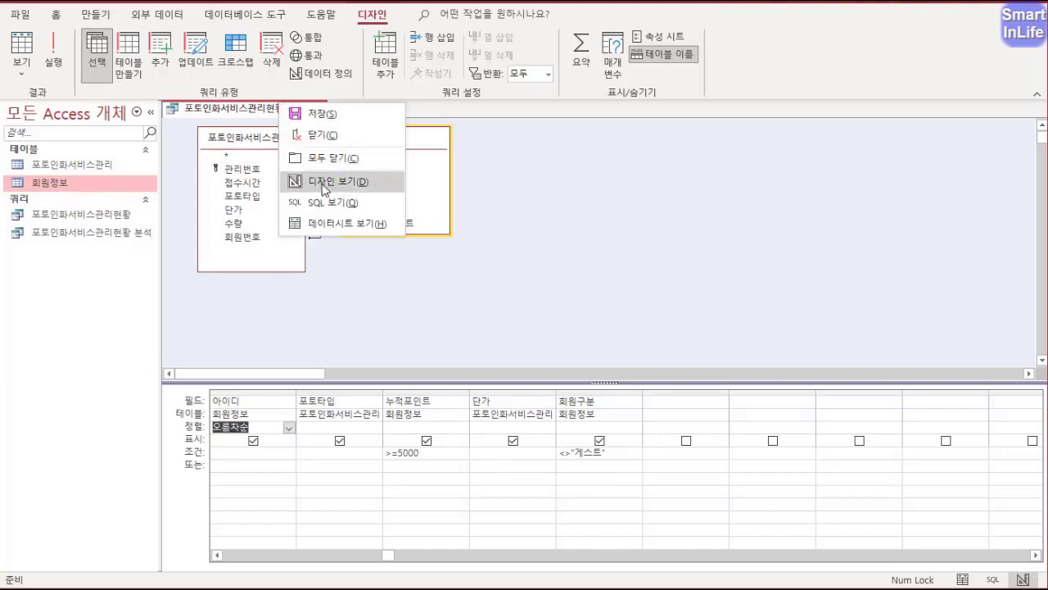
left_click(336, 223)
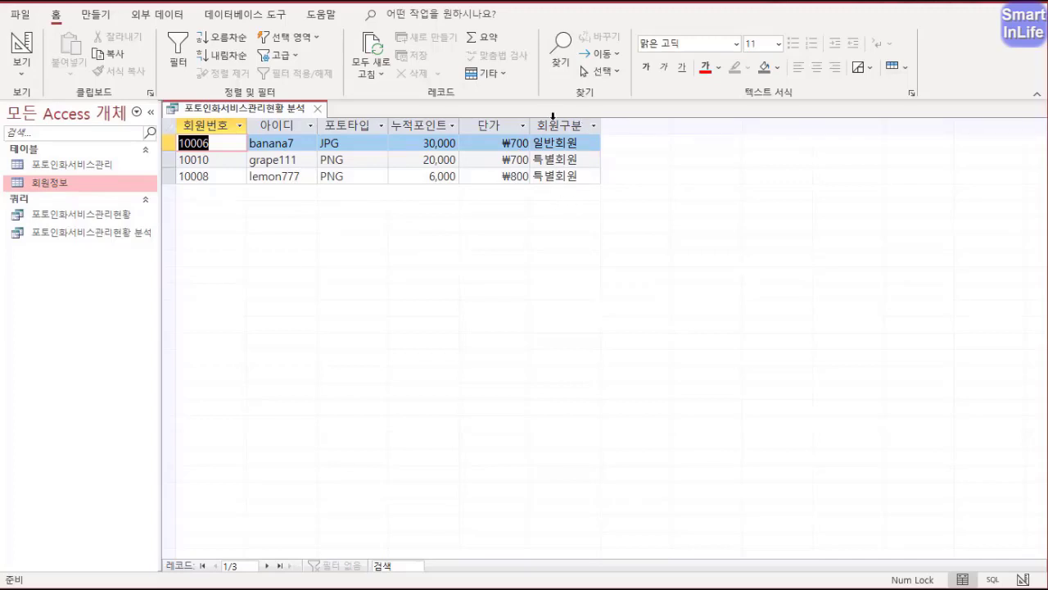
right_click(276, 109)
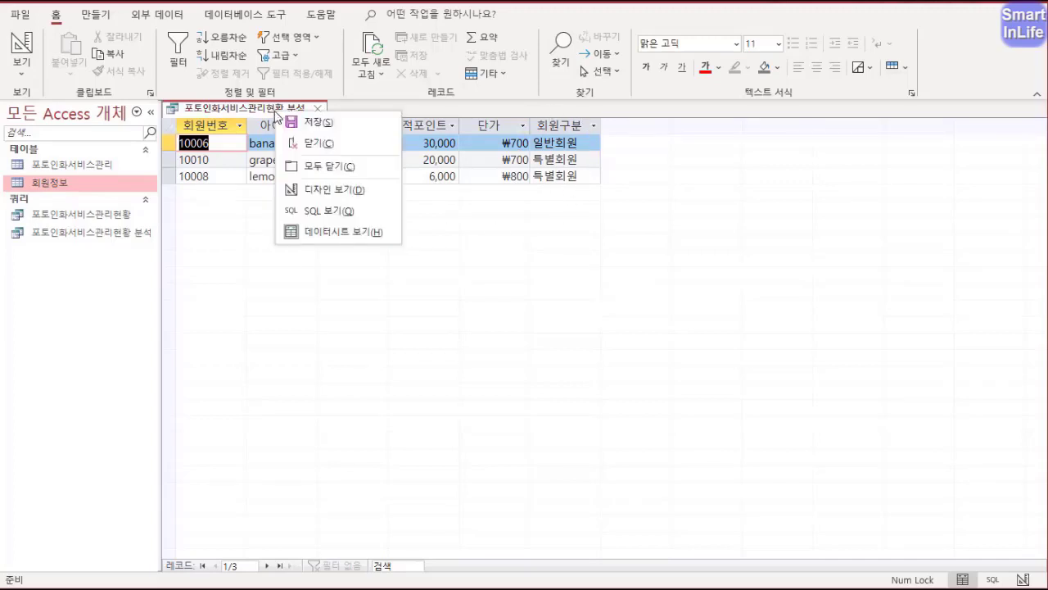
left_click(307, 189)
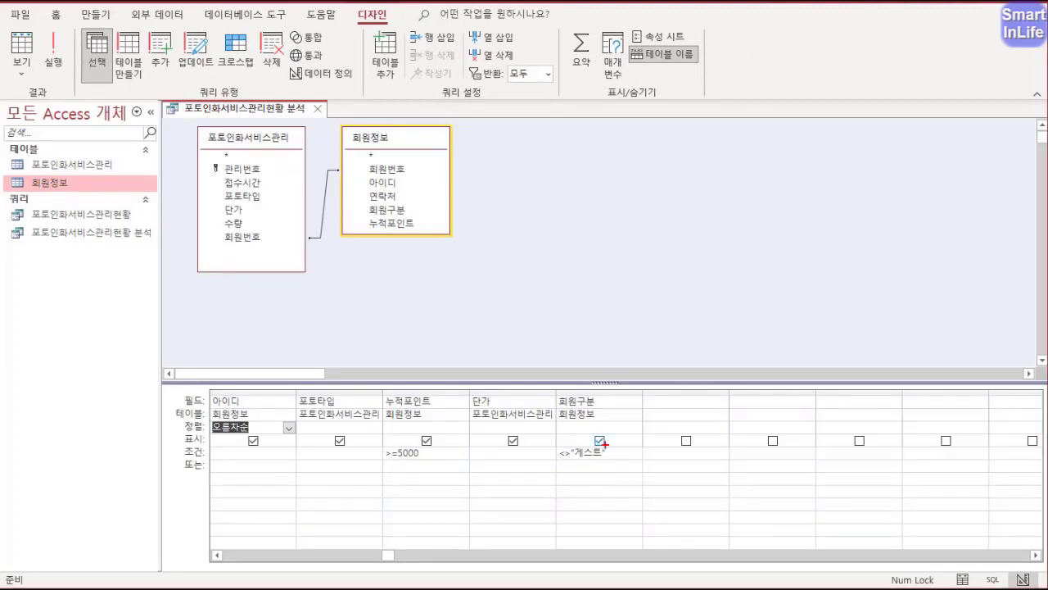
- Exclude the 회원구분 column from the query's displayed output while keeping its criterion
mouse_move(604, 443)
left_mouse_down()
mouse_move(594, 400)
mouse_move(586, 466)
left_mouse_up()
key("Escape")
left_click(600, 440)
- View the query's final result in datasheet view and close the query, saving its design changes
right_click(279, 112)
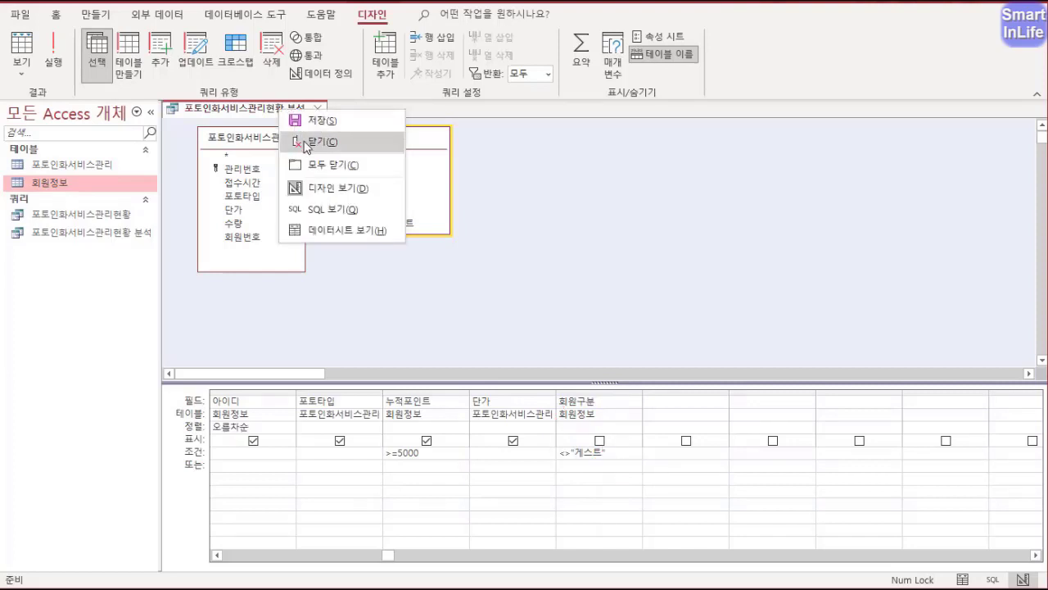
left_click(323, 229)
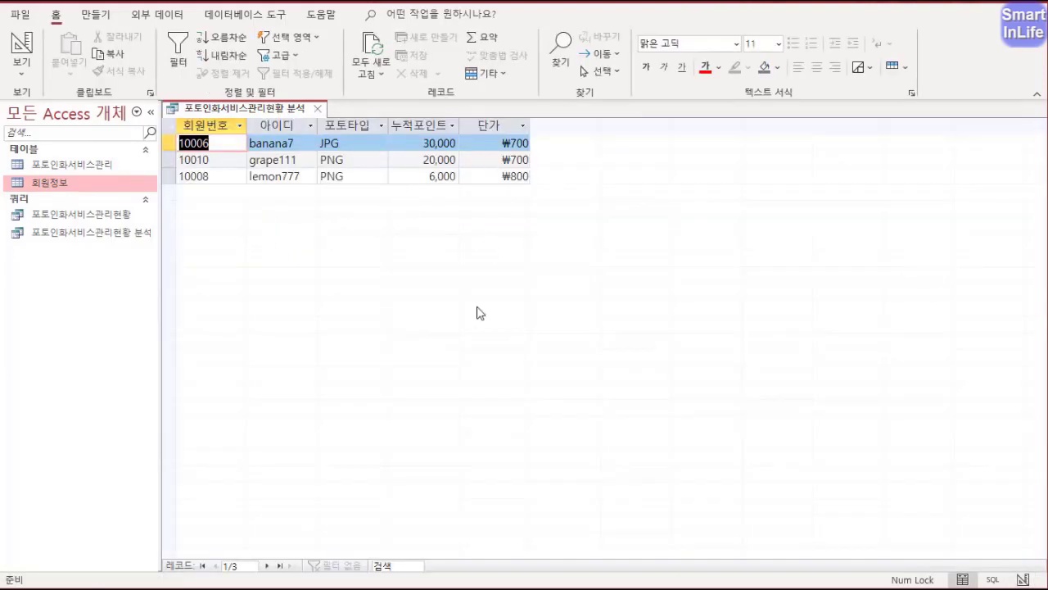
left_click(319, 111)
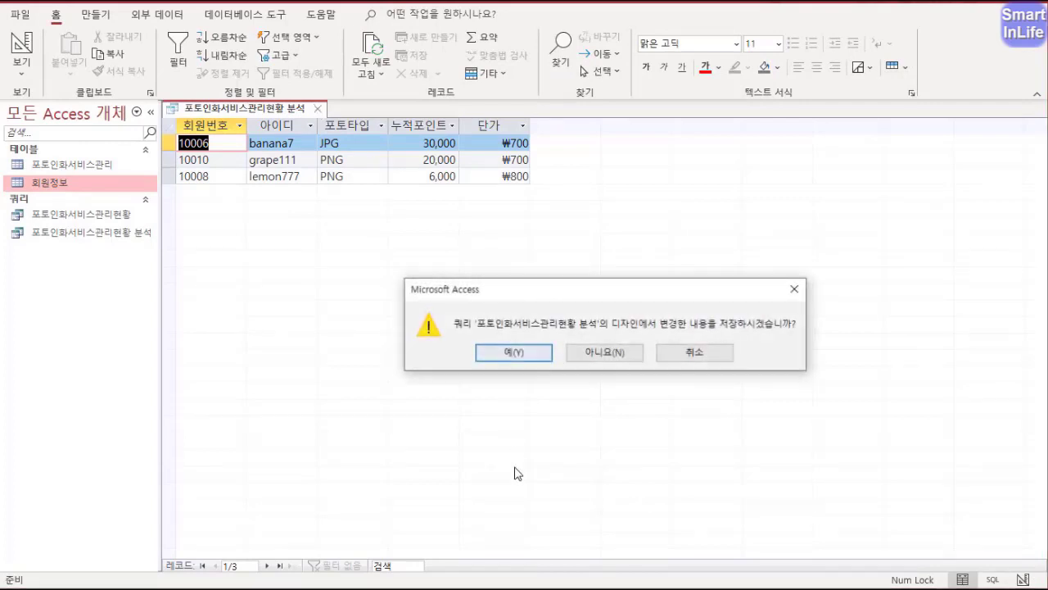
left_click(526, 357)
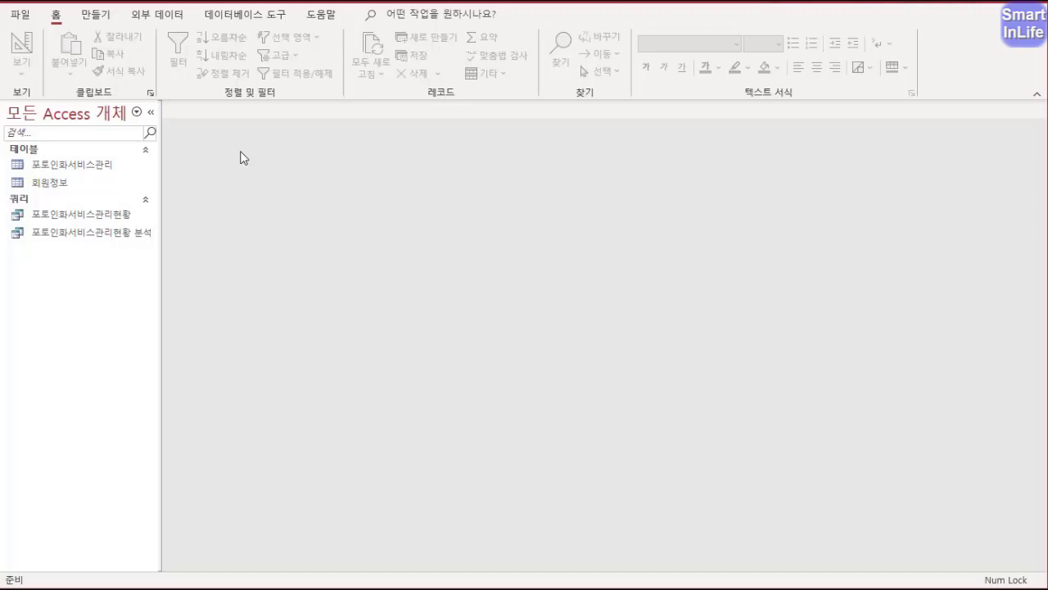
left_click_drag(63, 171, 62, 152)
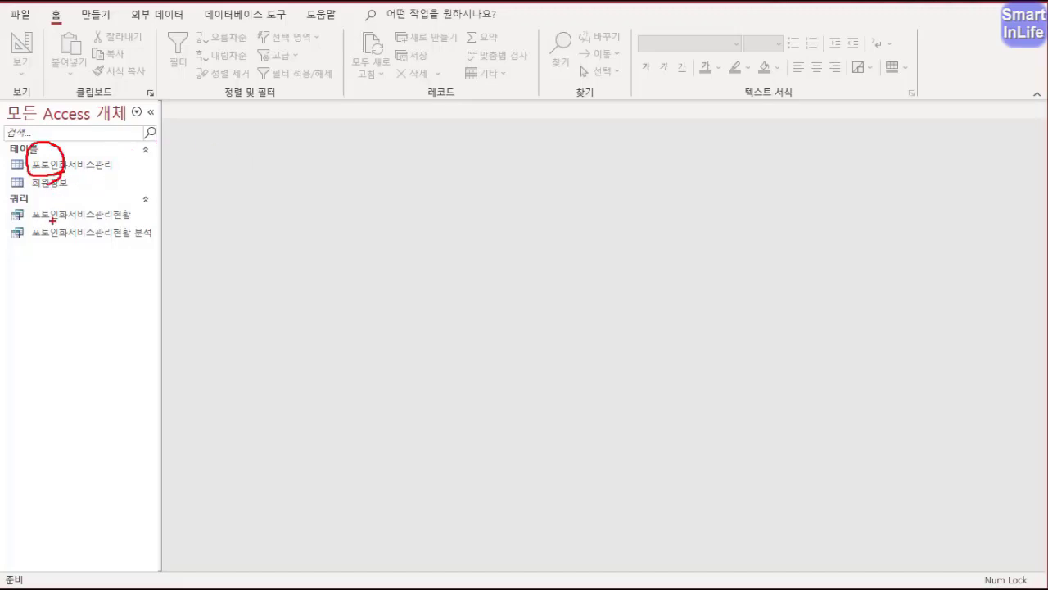
mouse_move(52, 220)
left_mouse_down()
mouse_move(71, 205)
mouse_move(56, 252)
left_mouse_up()
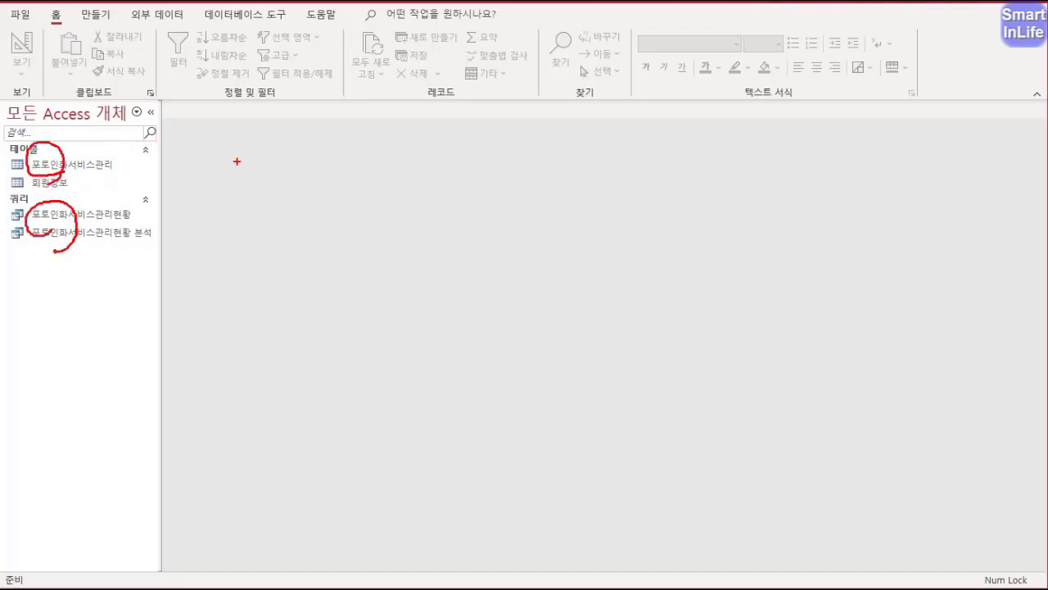
mouse_move(222, 151)
left_mouse_down()
mouse_move(221, 468)
mouse_move(783, 453)
mouse_move(834, 149)
mouse_move(244, 149)
left_mouse_up()
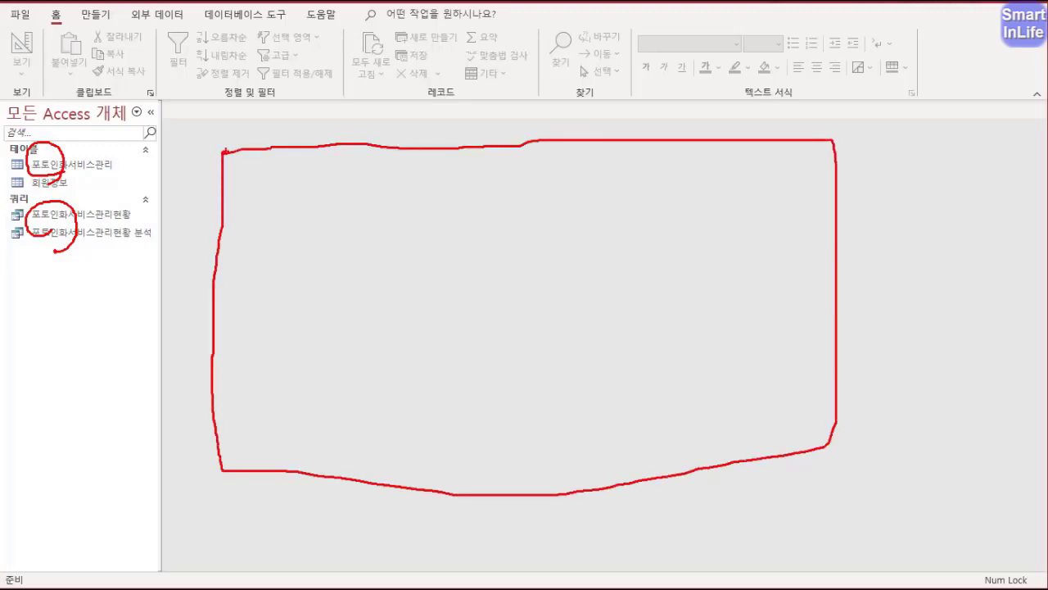
left_click_drag(219, 246, 795, 242)
left_click_drag(478, 220, 480, 215)
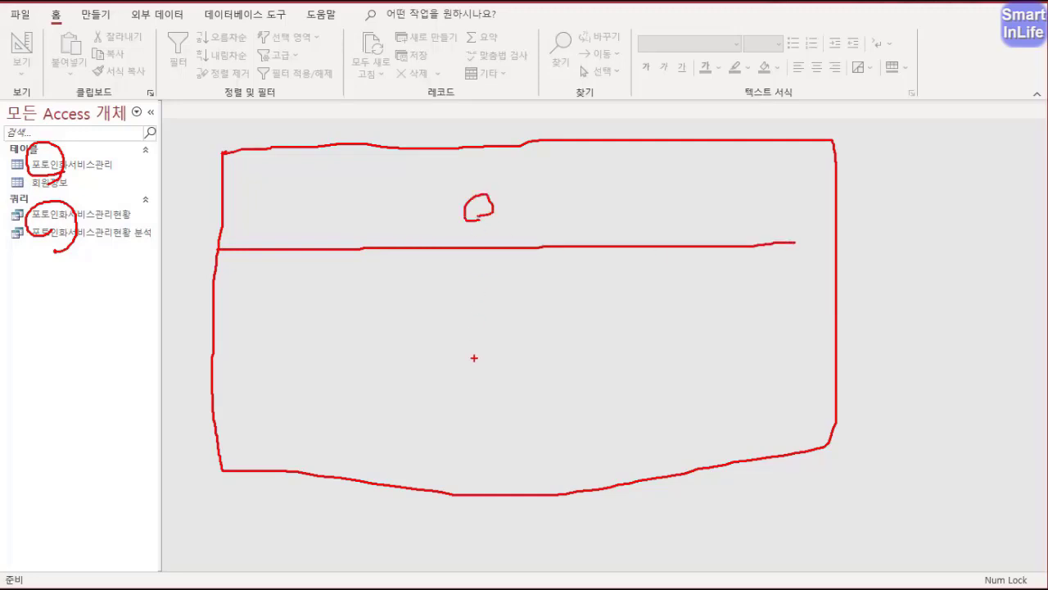
mouse_move(474, 358)
left_mouse_down()
mouse_move(485, 329)
mouse_move(471, 367)
left_mouse_up()
mouse_move(653, 239)
left_mouse_down()
mouse_move(653, 304)
mouse_move(782, 319)
mouse_move(811, 247)
mouse_move(655, 241)
left_mouse_up()
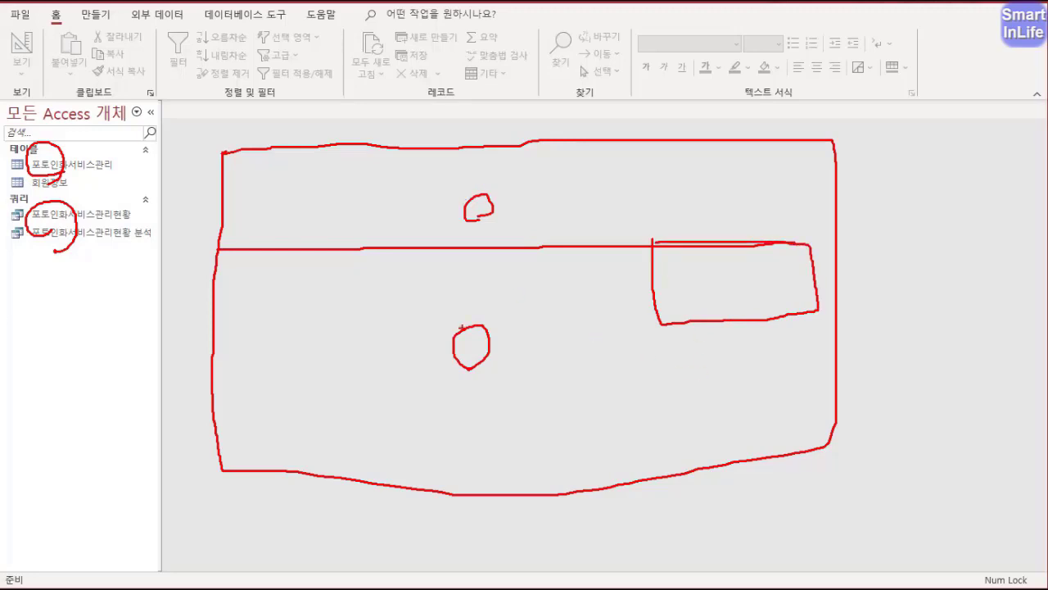
left_click_drag(322, 280, 299, 389)
mouse_move(365, 221)
left_mouse_down()
mouse_move(262, 309)
mouse_move(270, 256)
mouse_move(314, 272)
left_mouse_up()
mouse_move(722, 321)
left_mouse_down()
mouse_move(646, 272)
mouse_move(691, 317)
left_mouse_up()
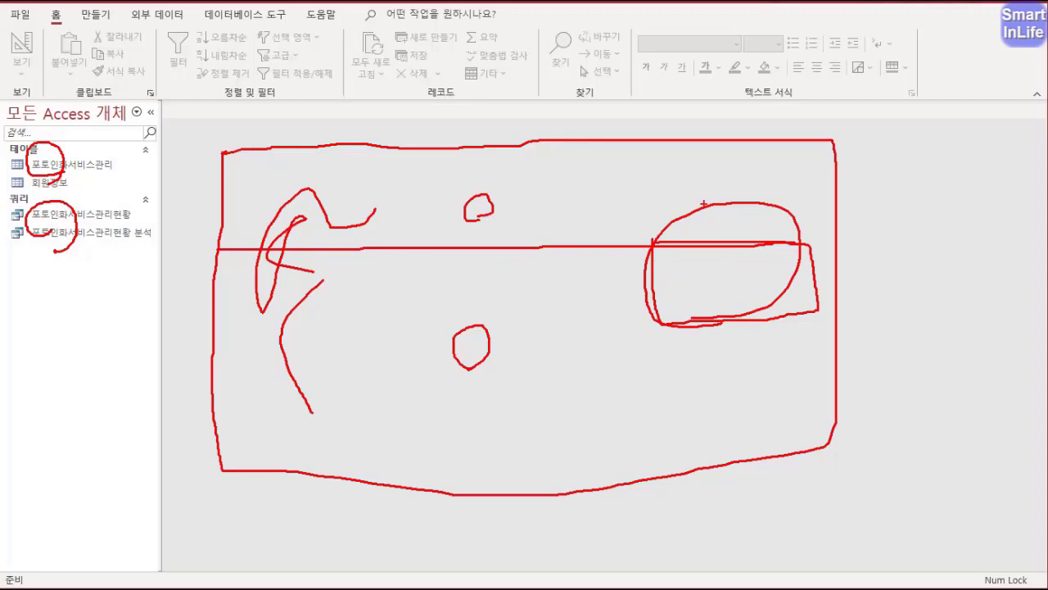
mouse_move(703, 203)
left_mouse_down()
mouse_move(718, 273)
mouse_move(722, 214)
mouse_move(683, 283)
left_mouse_up()
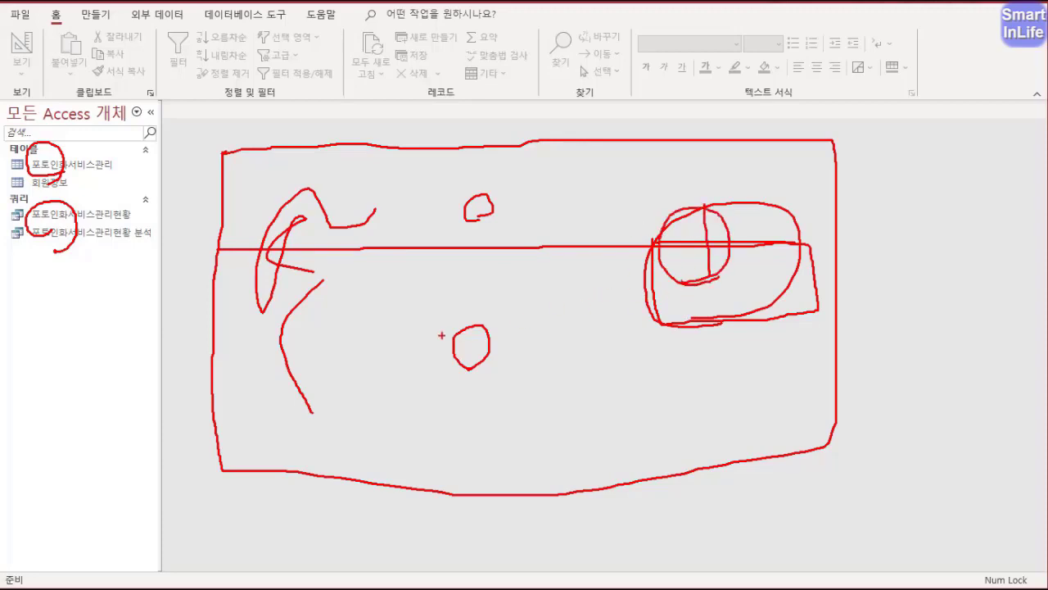
mouse_move(442, 335)
left_mouse_down()
mouse_move(452, 380)
mouse_move(491, 401)
mouse_move(442, 293)
mouse_move(454, 425)
left_mouse_up()
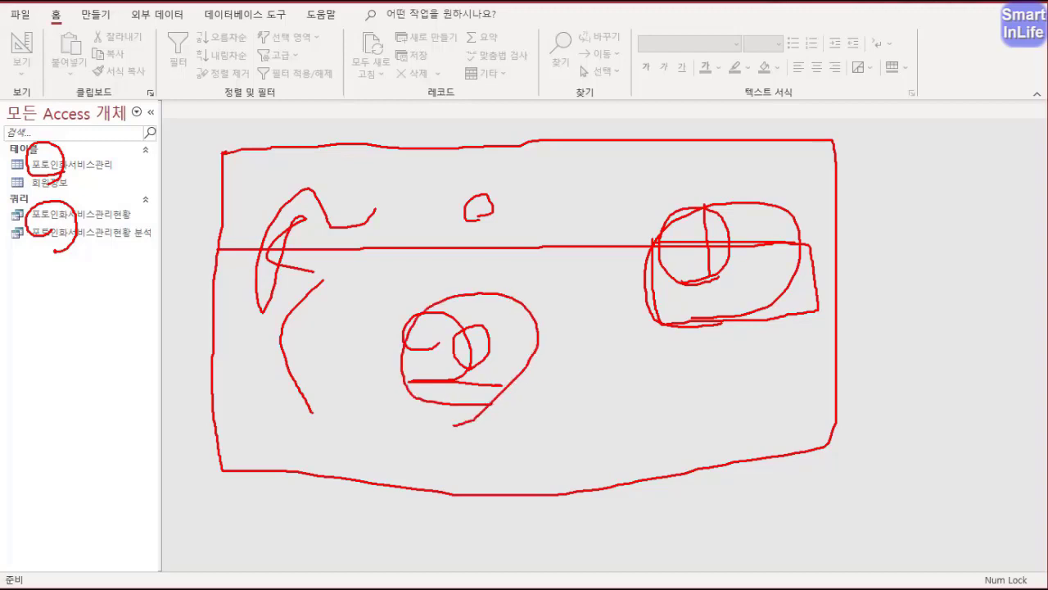
mouse_move(354, 157)
left_mouse_down()
mouse_move(297, 395)
mouse_move(326, 401)
left_mouse_up()
mouse_move(311, 208)
left_mouse_down()
mouse_move(351, 219)
mouse_move(347, 242)
mouse_move(388, 219)
mouse_move(358, 271)
left_mouse_up()
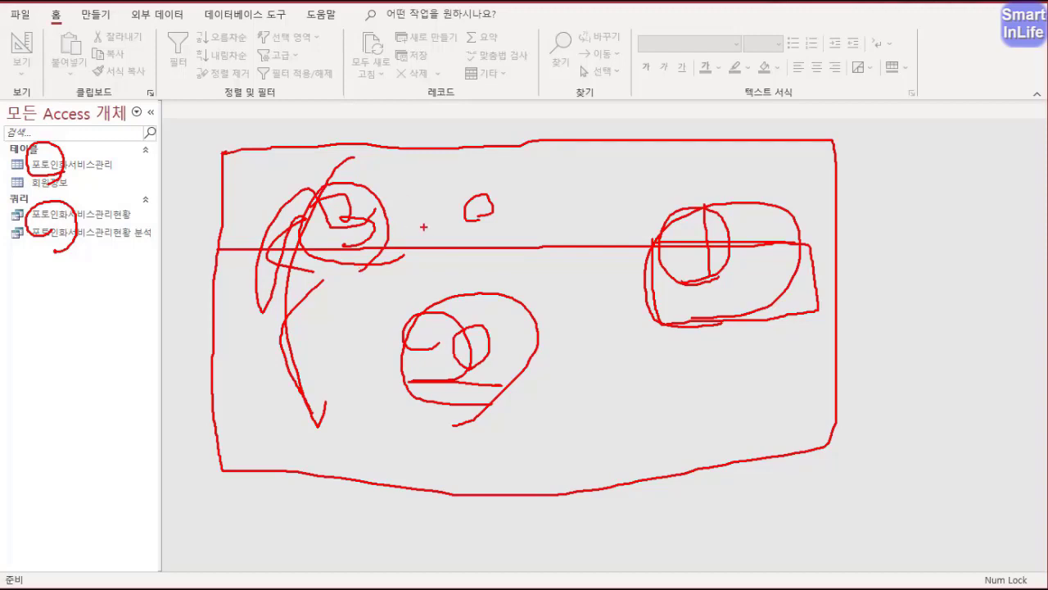
key("Escape")
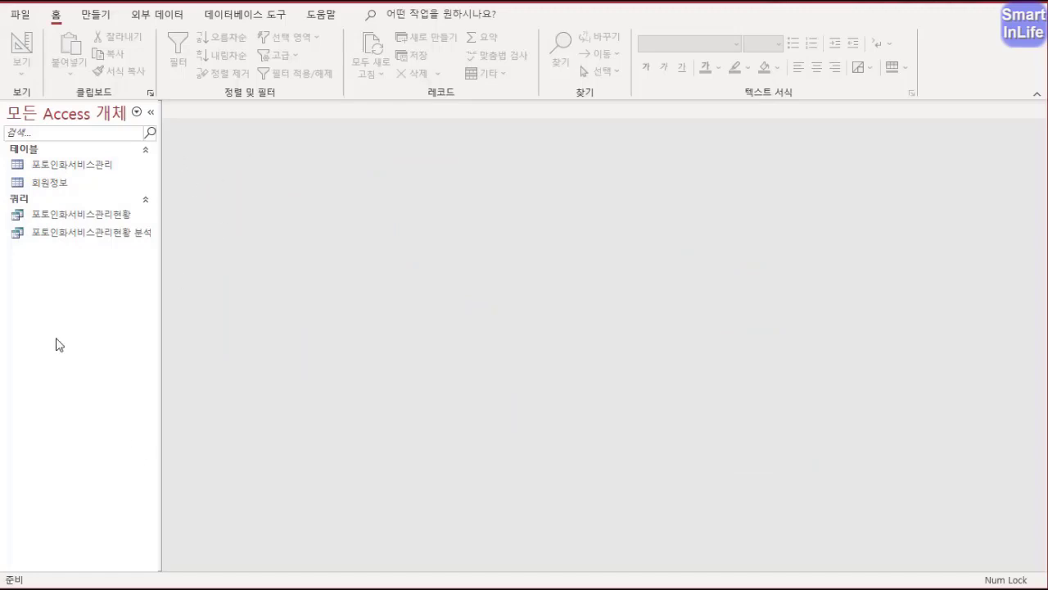
- Create a blank form in design view and shrink its detail section (본문) to about 6.4 cm wide and 2.2 cm high
left_click(94, 15)
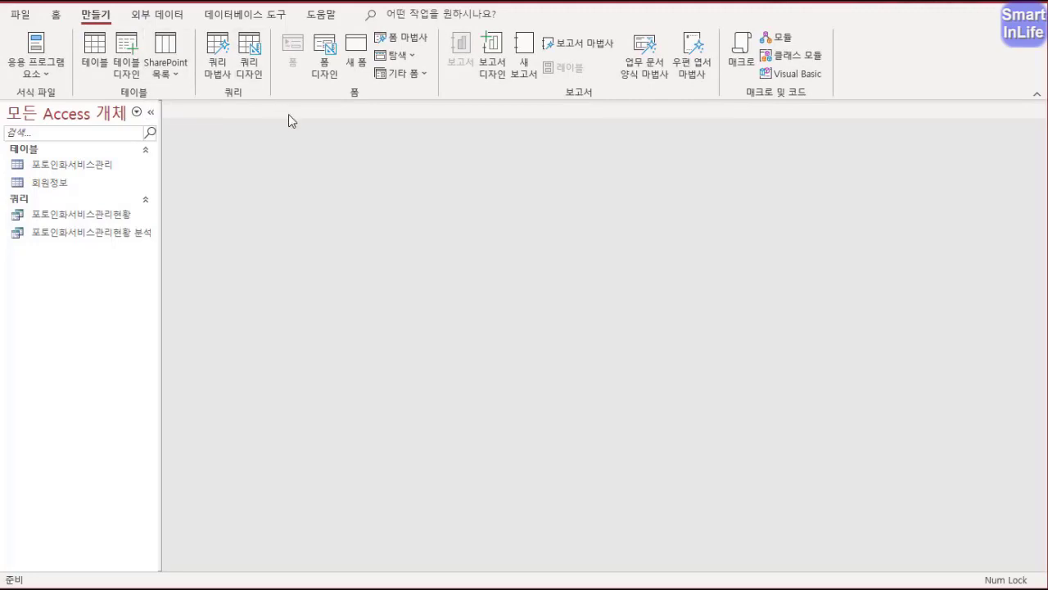
left_click(326, 46)
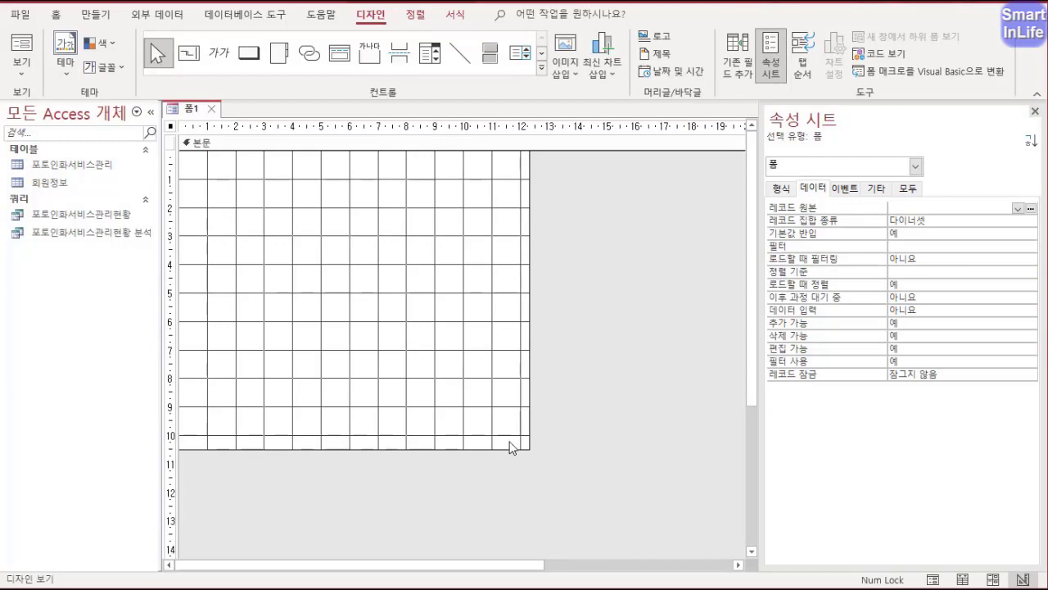
left_click_drag(528, 447, 361, 213)
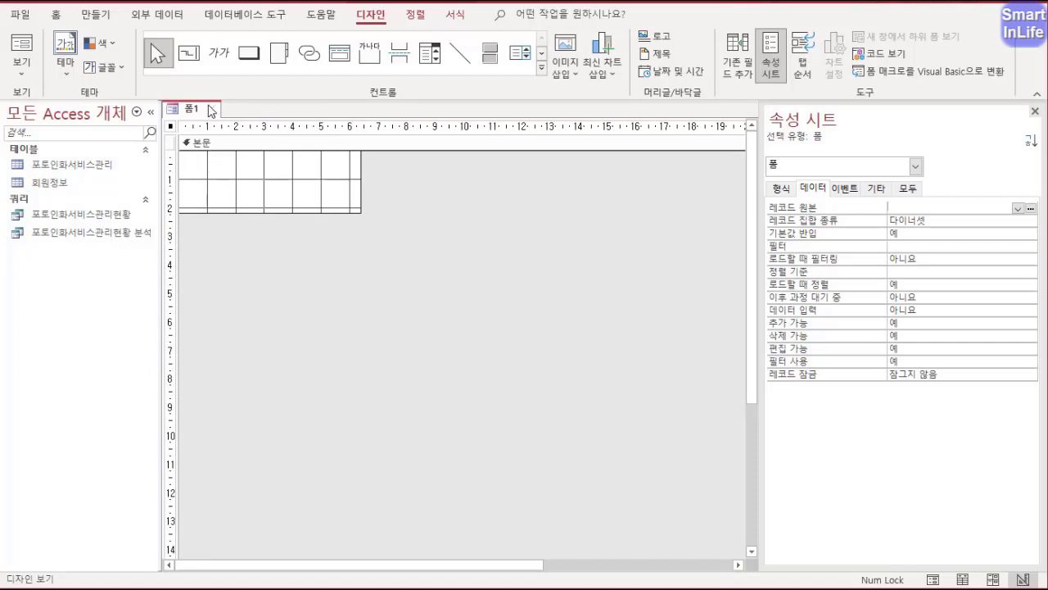
mouse_move(203, 68)
left_mouse_down()
mouse_move(187, 27)
mouse_move(201, 79)
mouse_move(236, 66)
left_mouse_up()
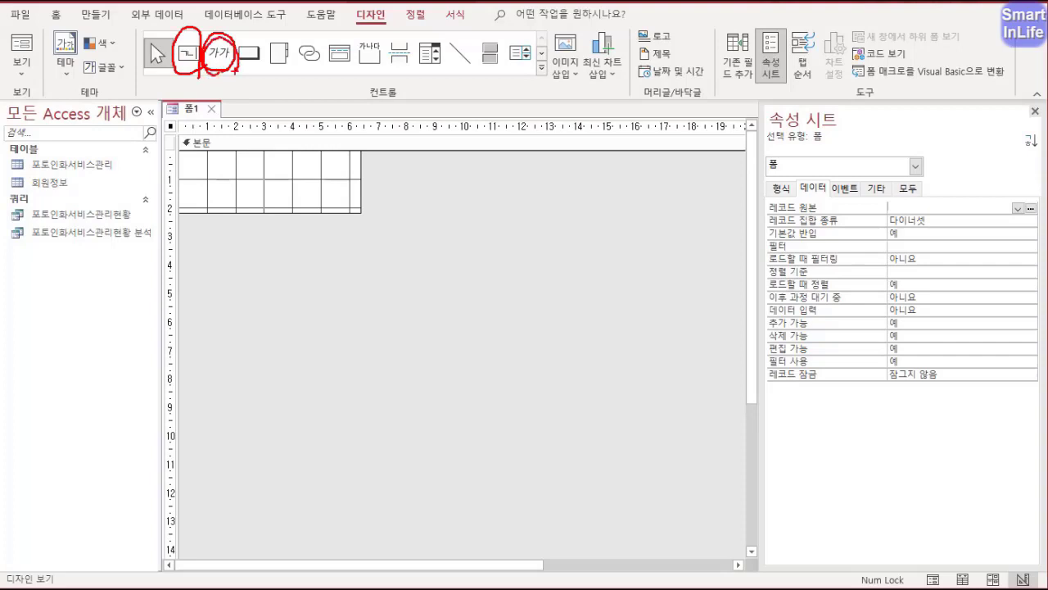
- Add a label about 5.7 cm wide and 0.7 cm high in the form's detail section reading "수정할 수 없습니다."
left_click(218, 54)
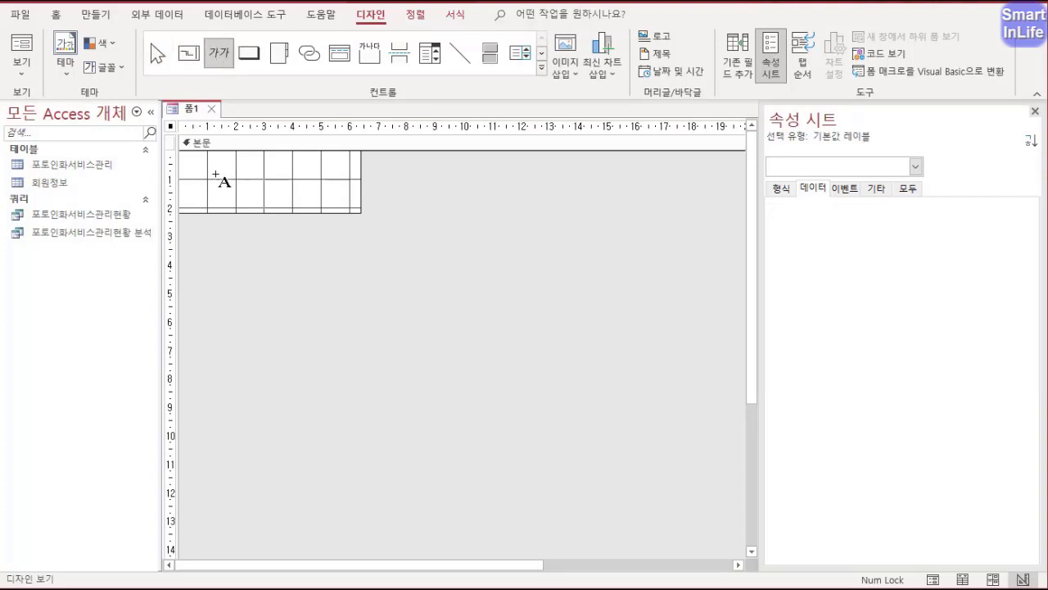
left_click_drag(186, 159, 346, 178)
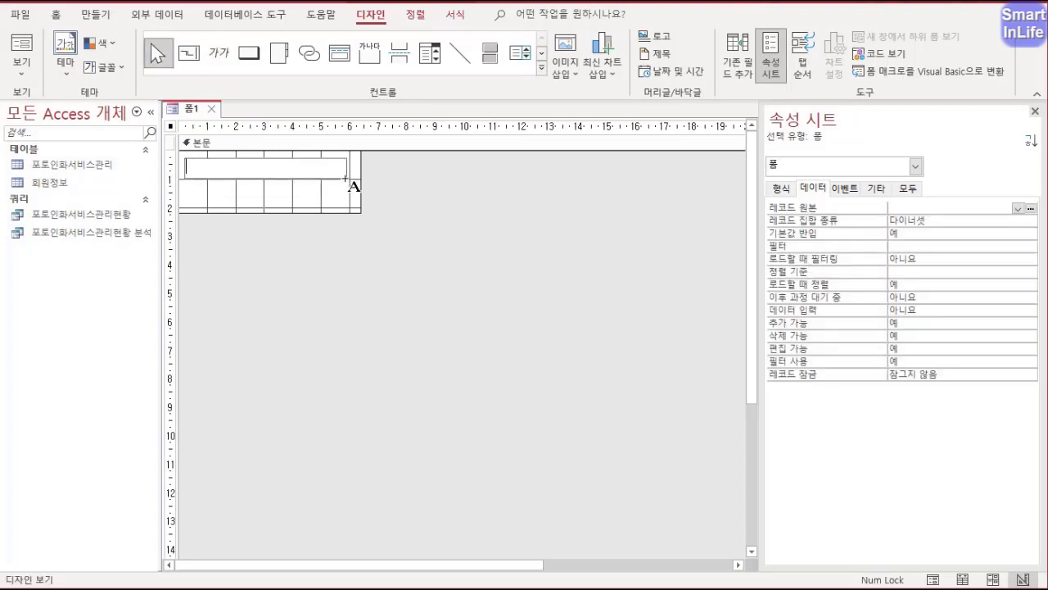
type("수정할 수 없습니")
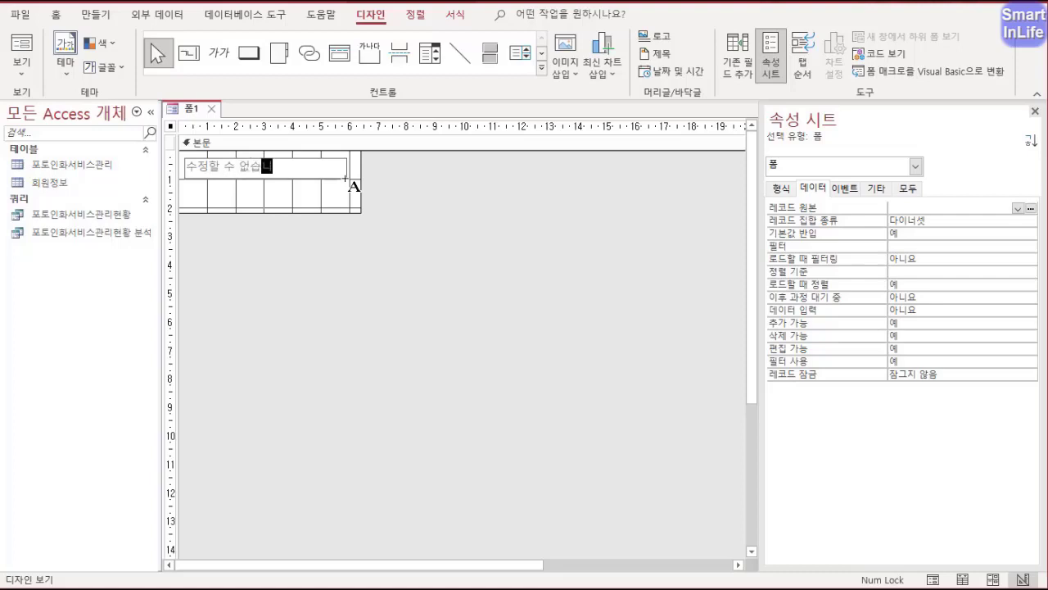
type("다.")
left_click_drag(297, 190, 256, 160)
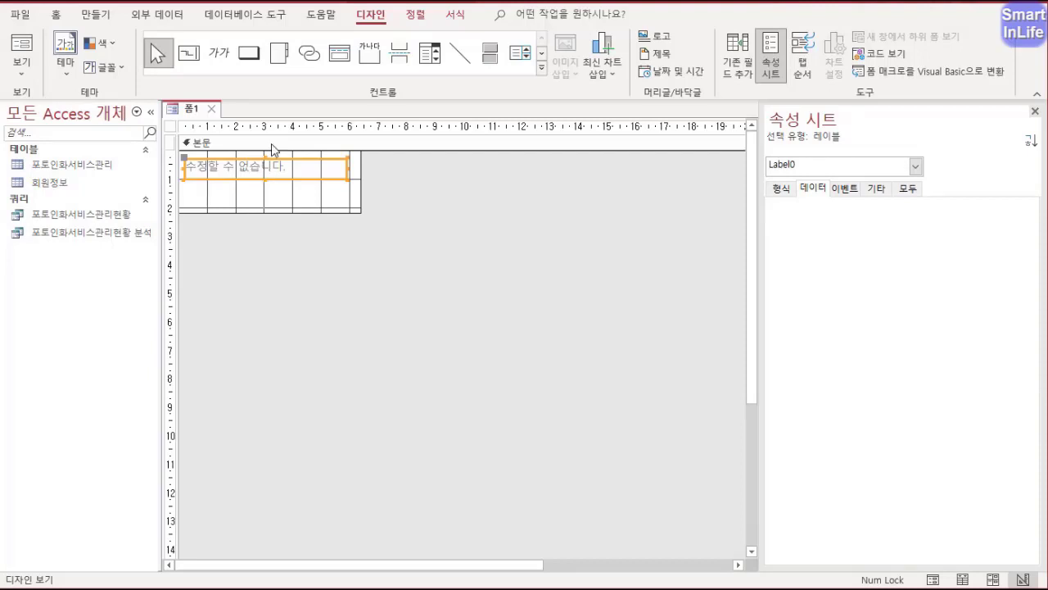
- Set the message label's font color to black and center its text
left_click(56, 15)
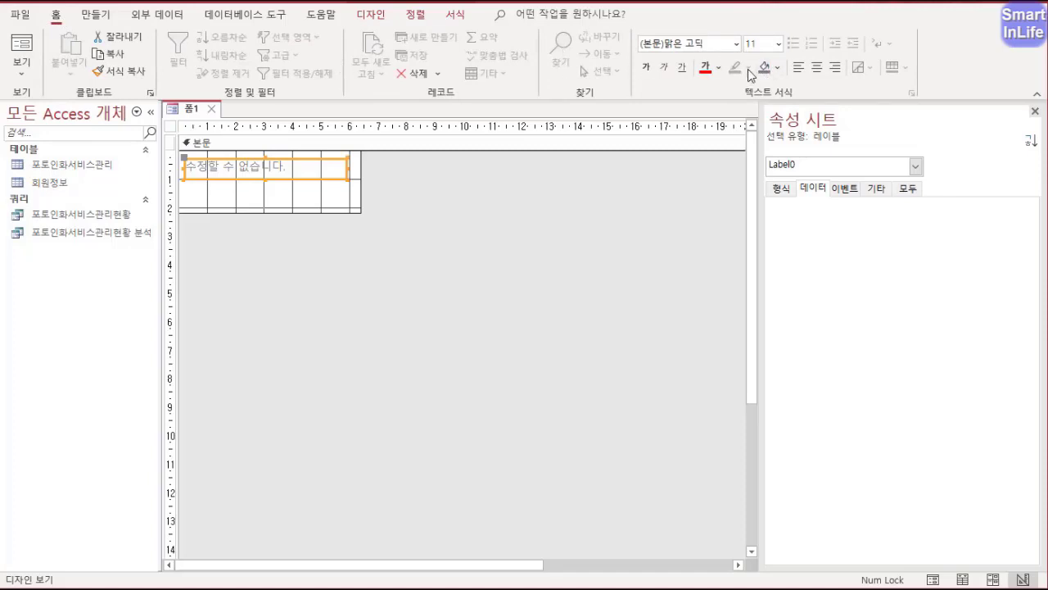
left_click(718, 67)
left_click(718, 130)
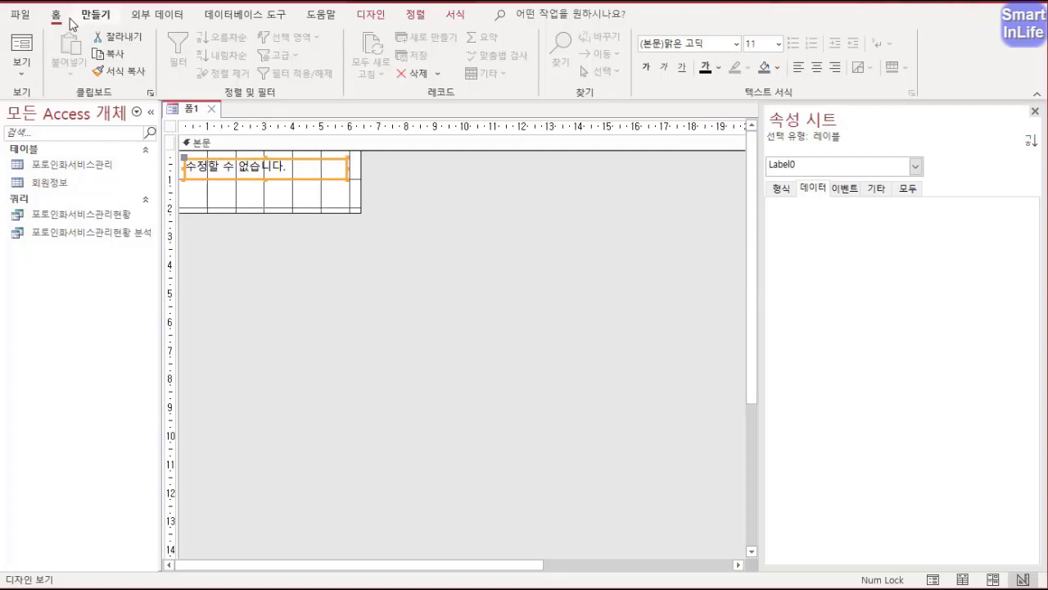
left_click(817, 67)
left_click(334, 182)
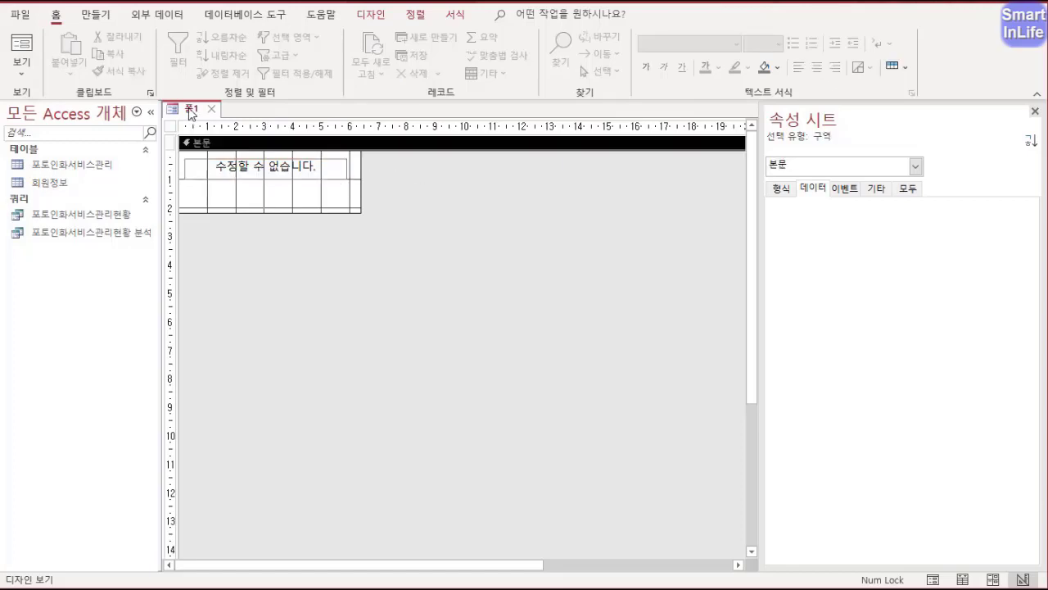
- Check the message form in form view, returning to design view
right_click(189, 108)
left_click(217, 184)
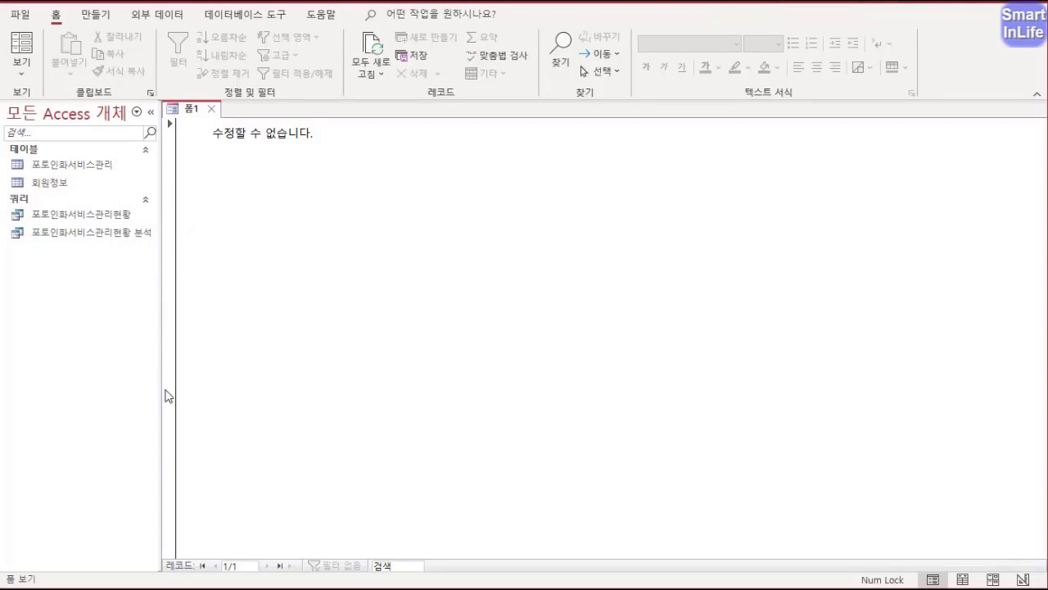
right_click(193, 115)
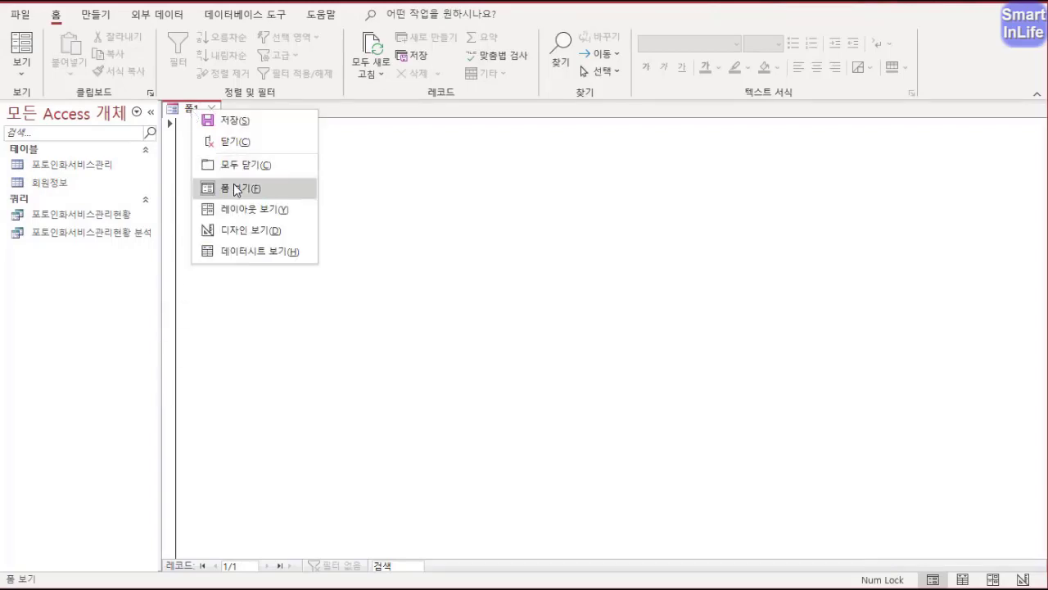
left_click(238, 231)
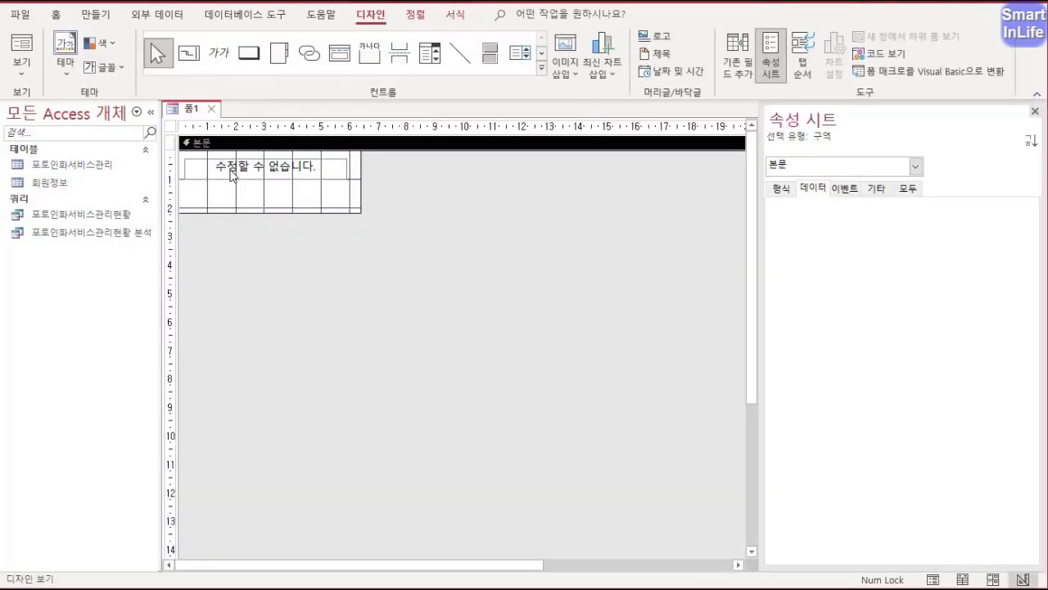
- Set the form's 탐색 단추 (navigation buttons) and 레코드 선택기 (record selectors) properties to 아니요
left_click(174, 128)
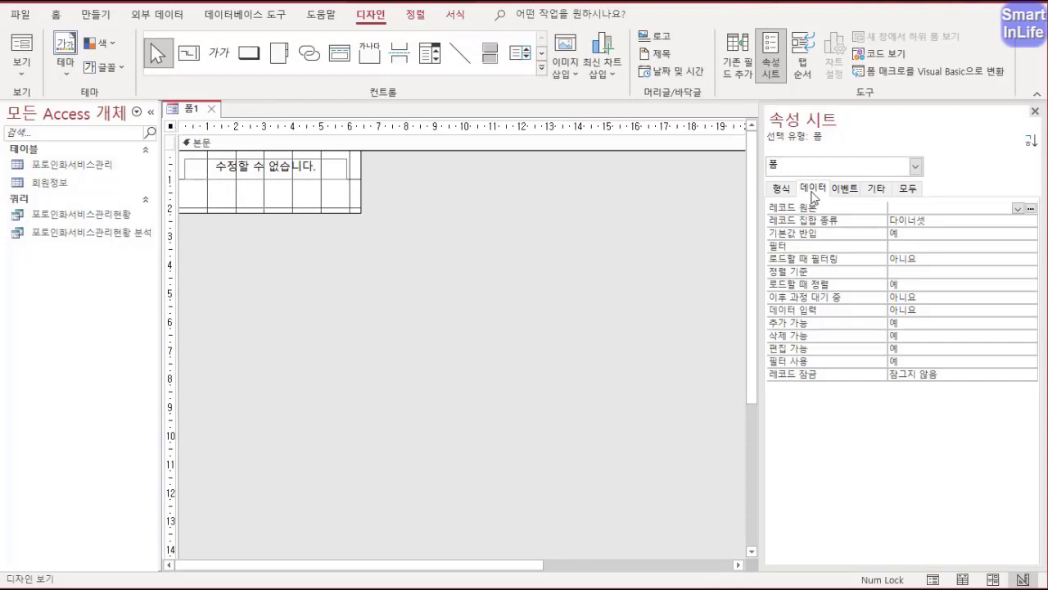
left_click(904, 190)
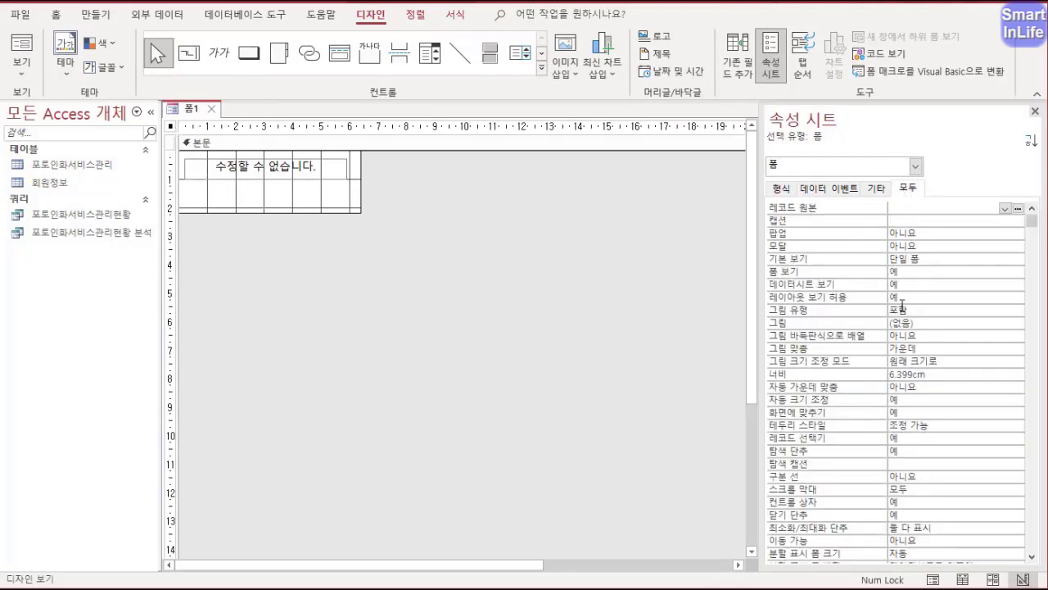
left_click(810, 452)
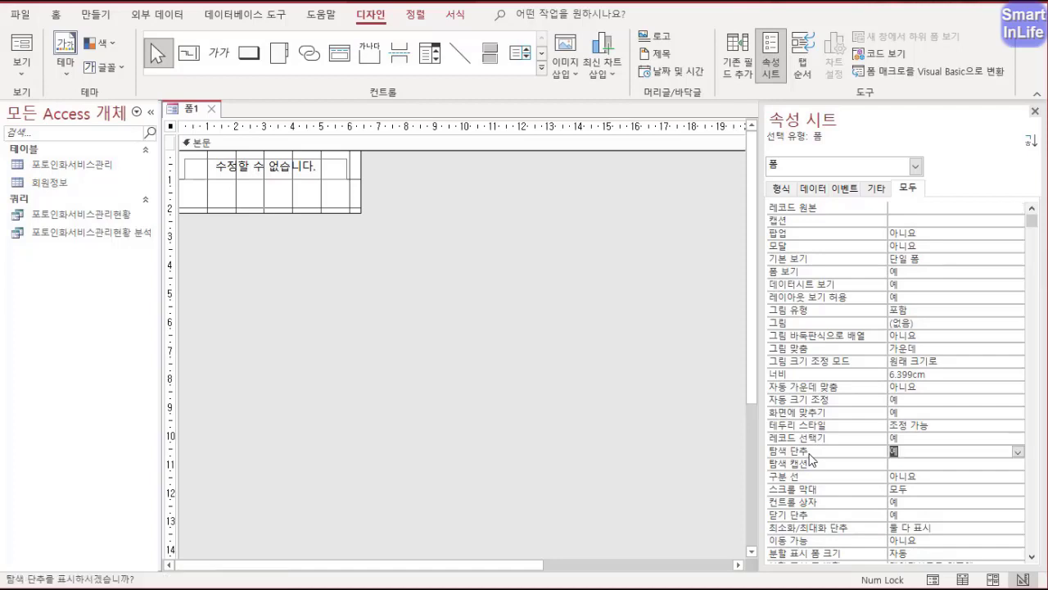
double_click(812, 452)
double_click(821, 438)
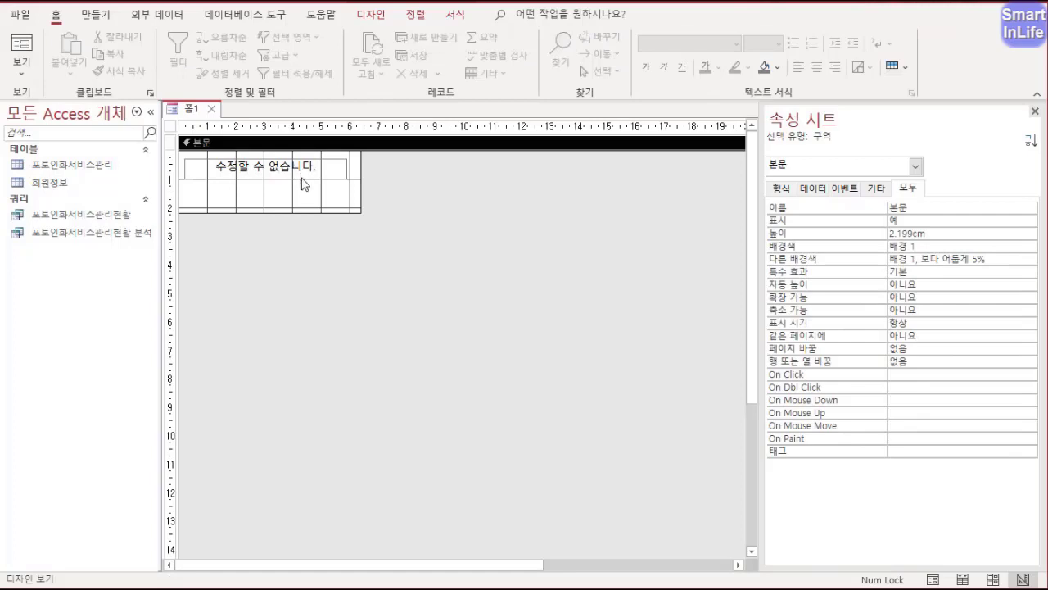
- Give the message label a transparent (투명) shape outline
left_click(311, 174)
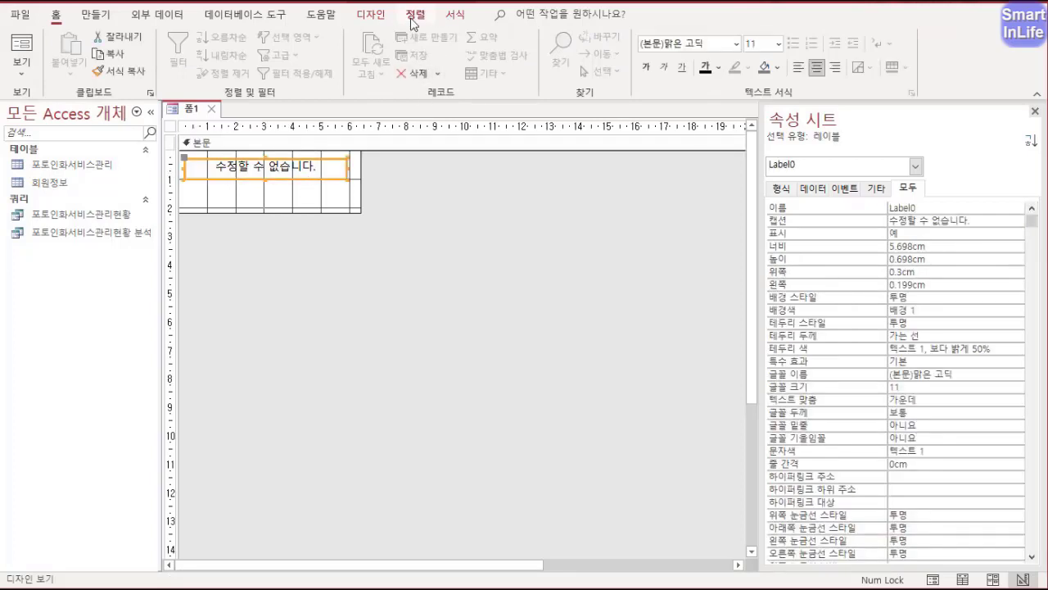
mouse_move(434, 12)
left_mouse_down()
mouse_move(414, 38)
mouse_move(352, 6)
mouse_move(476, 21)
mouse_move(469, 15)
left_mouse_up()
key("Escape")
left_click(455, 14)
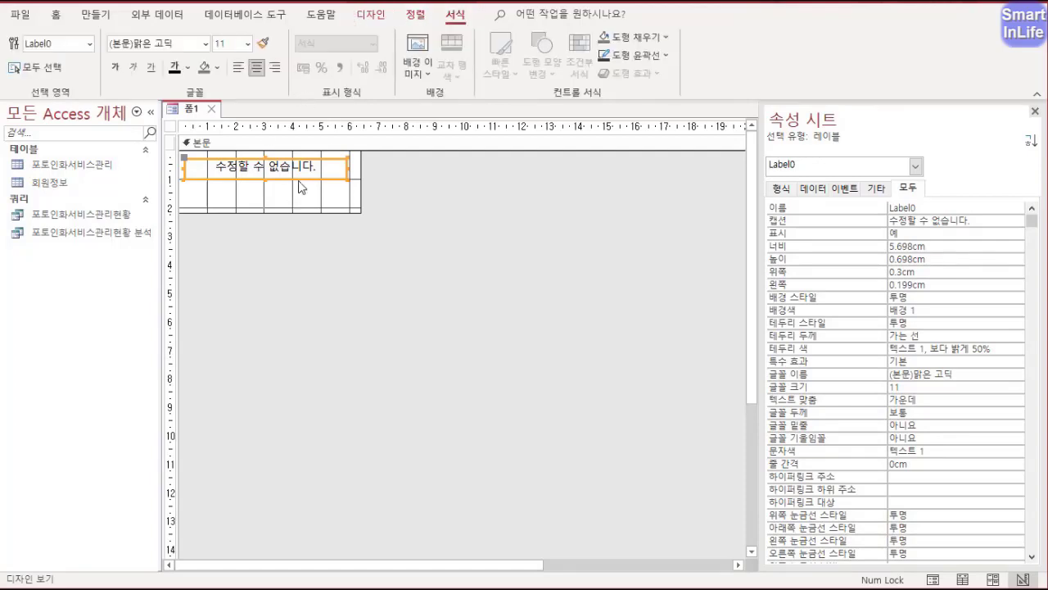
left_click(664, 56)
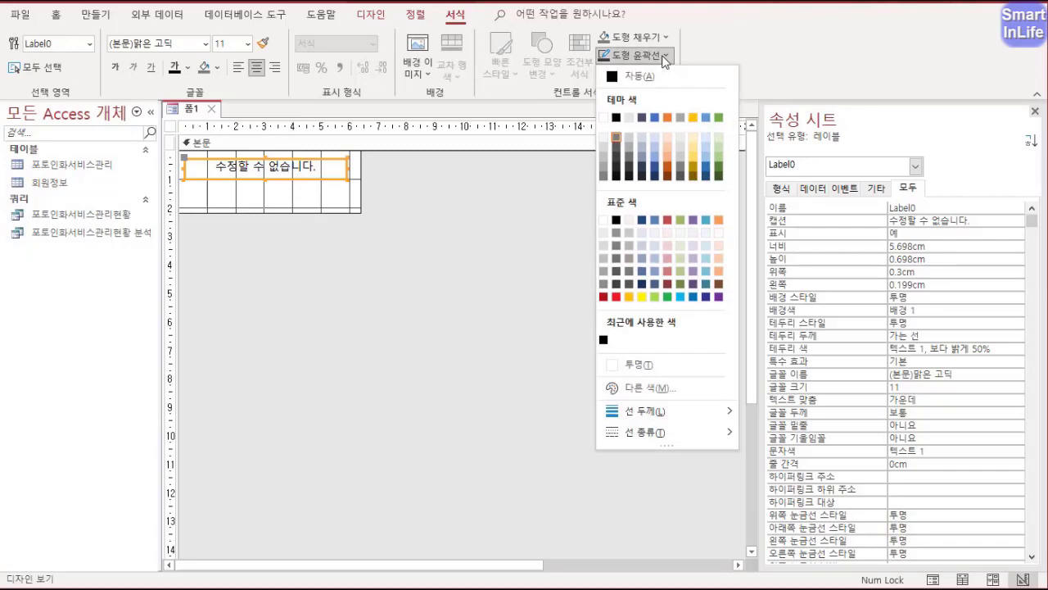
left_click(648, 363)
left_click(320, 195)
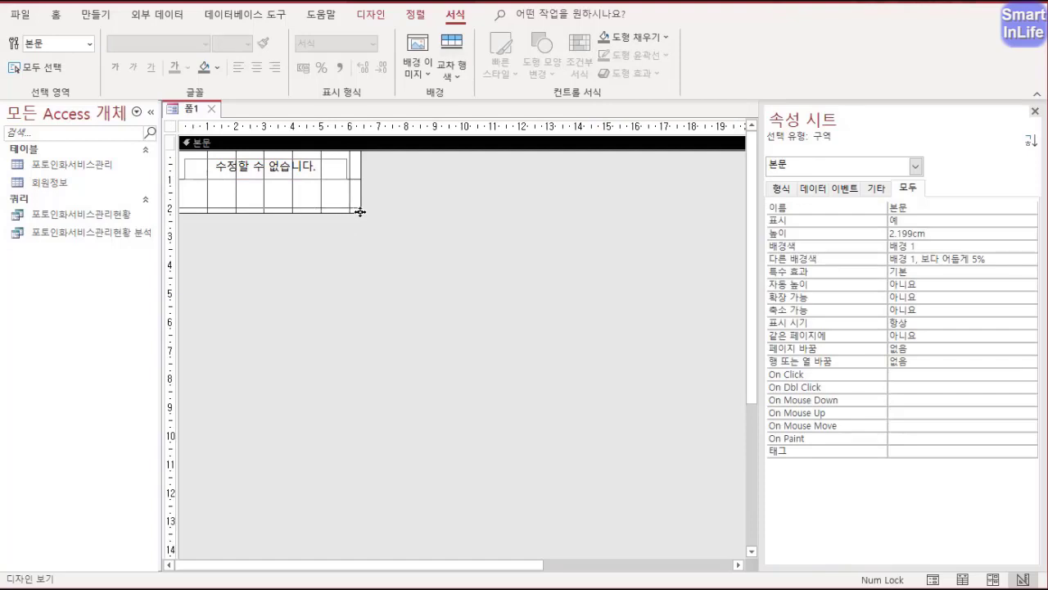
- Shrink the form's detail section to about 6.1 cm wide and 1.3 cm high and check the result in form view
left_click_drag(359, 212, 351, 185)
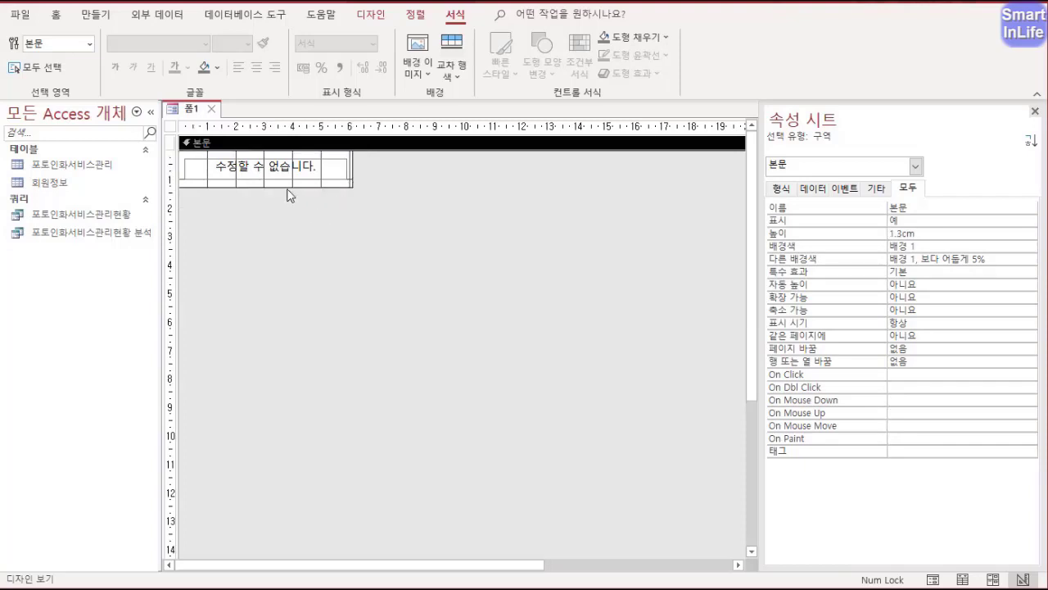
right_click(202, 110)
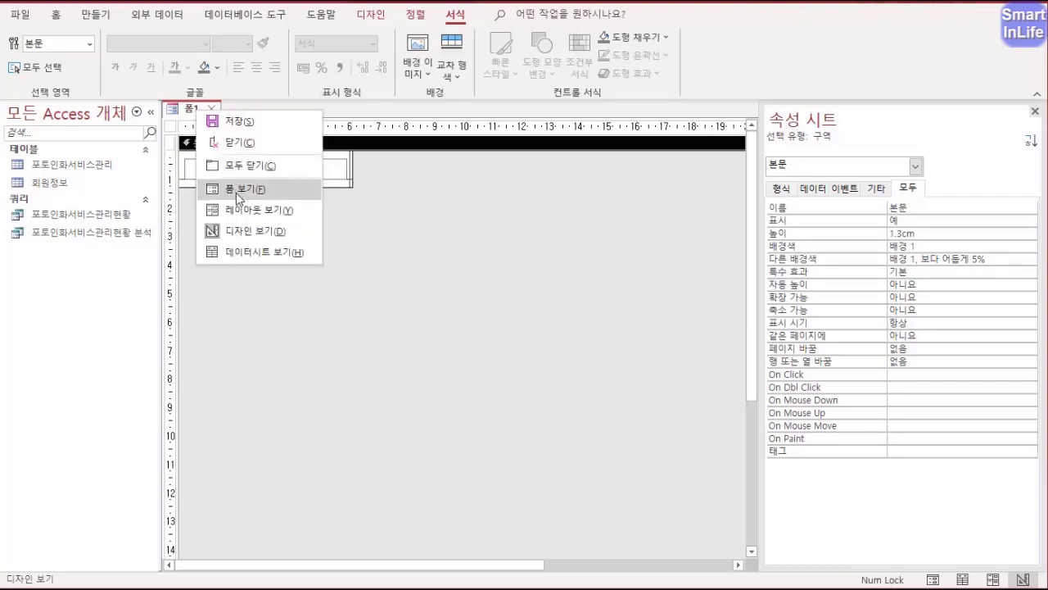
left_click(236, 193)
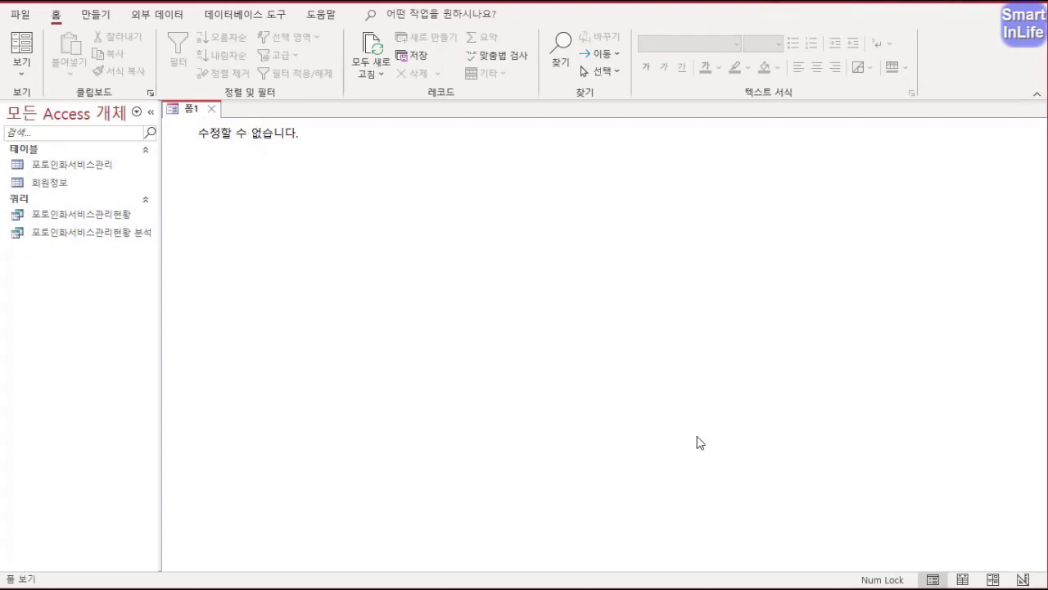
- Save the form as 메시지 and close it
right_click(191, 113)
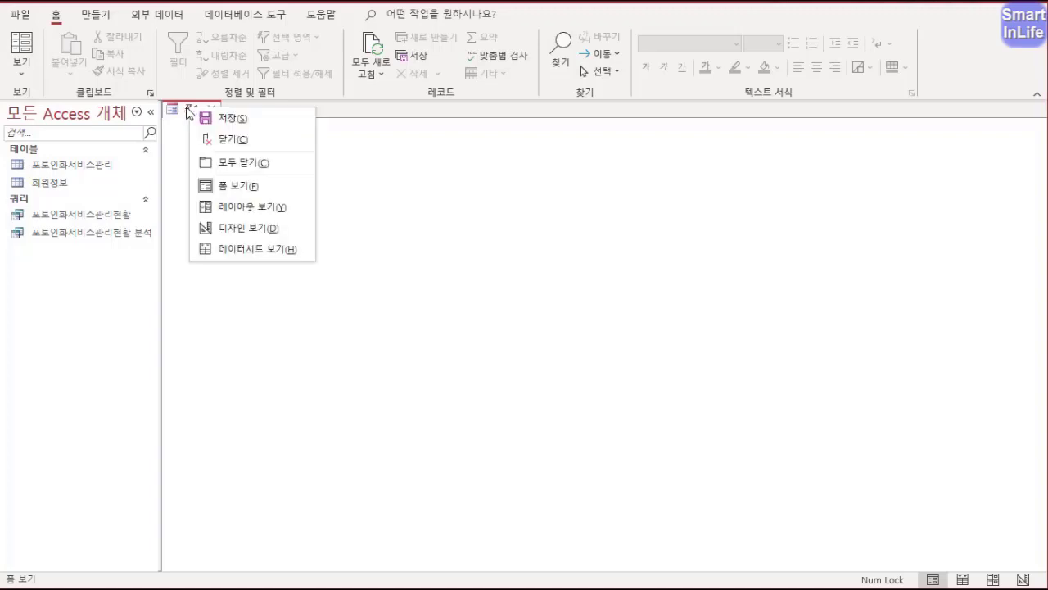
left_click(238, 120)
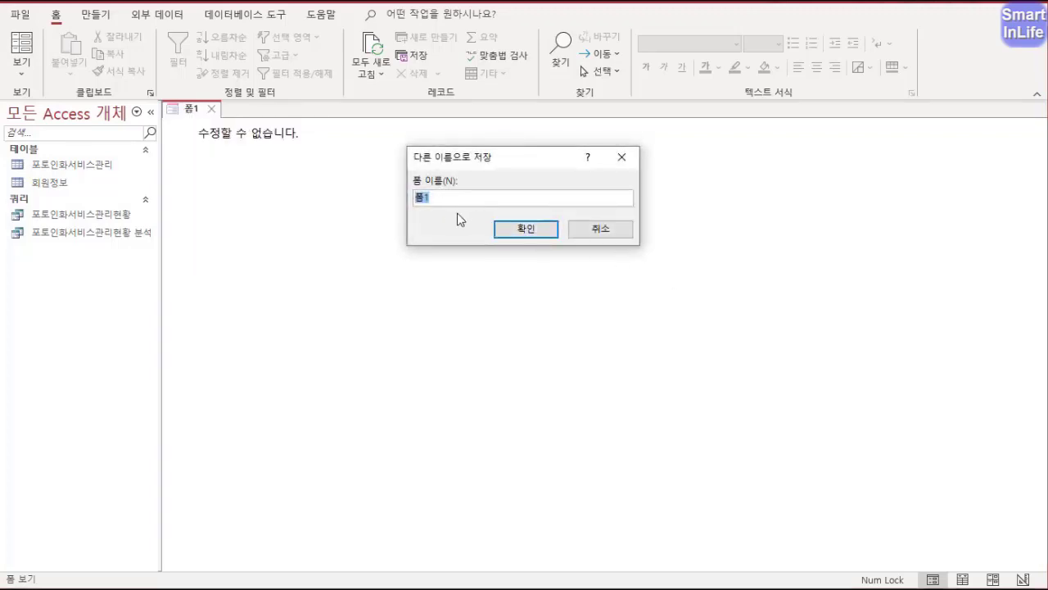
type("메시지")
left_click(521, 226)
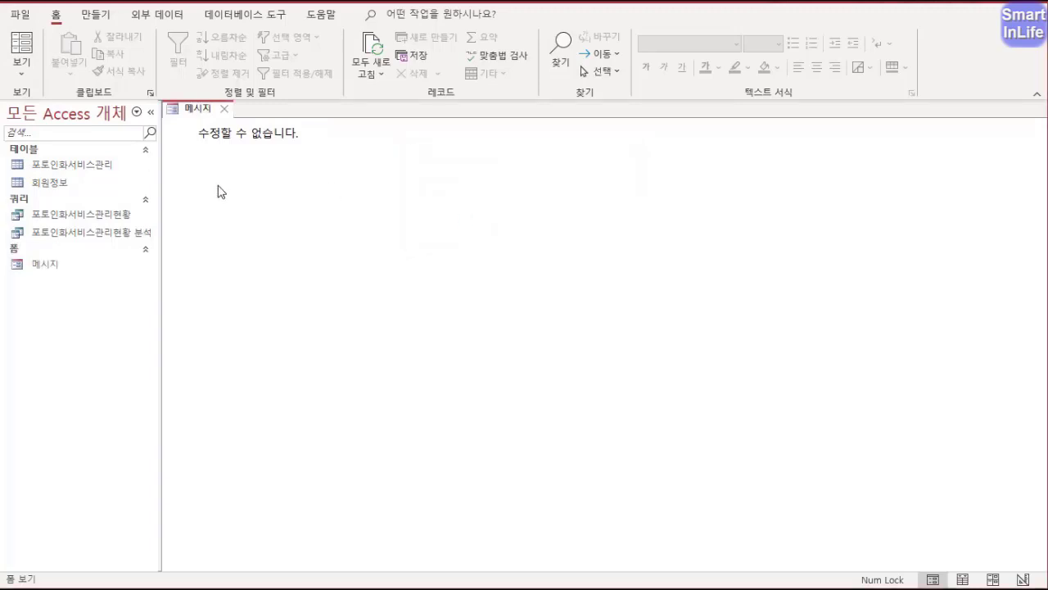
left_click(221, 111)
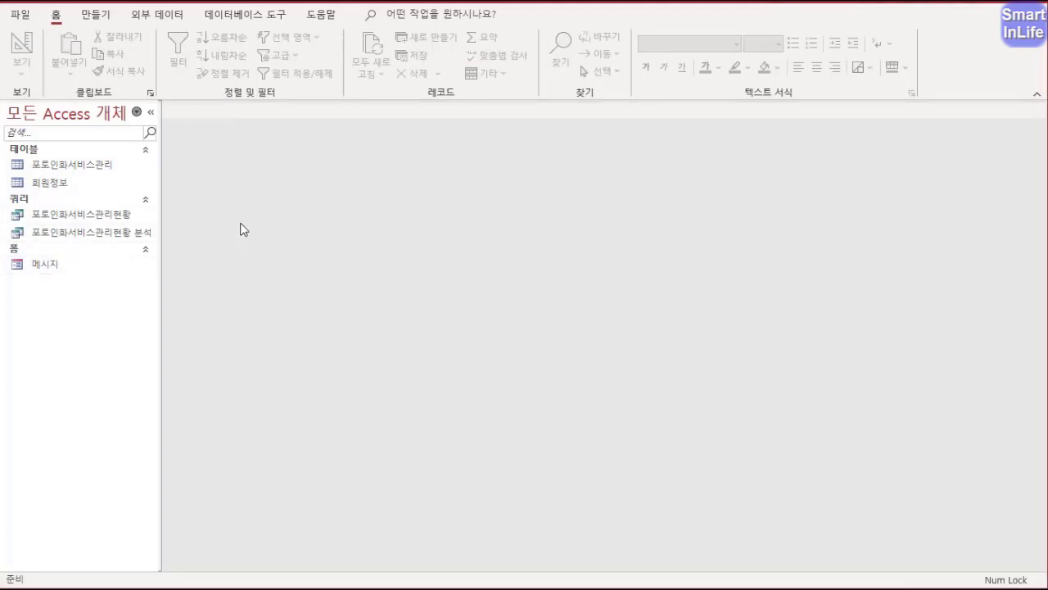
- Start a new form with the Form Wizard, using the query 포토인화서비스관리현황 as its source
left_click(98, 16)
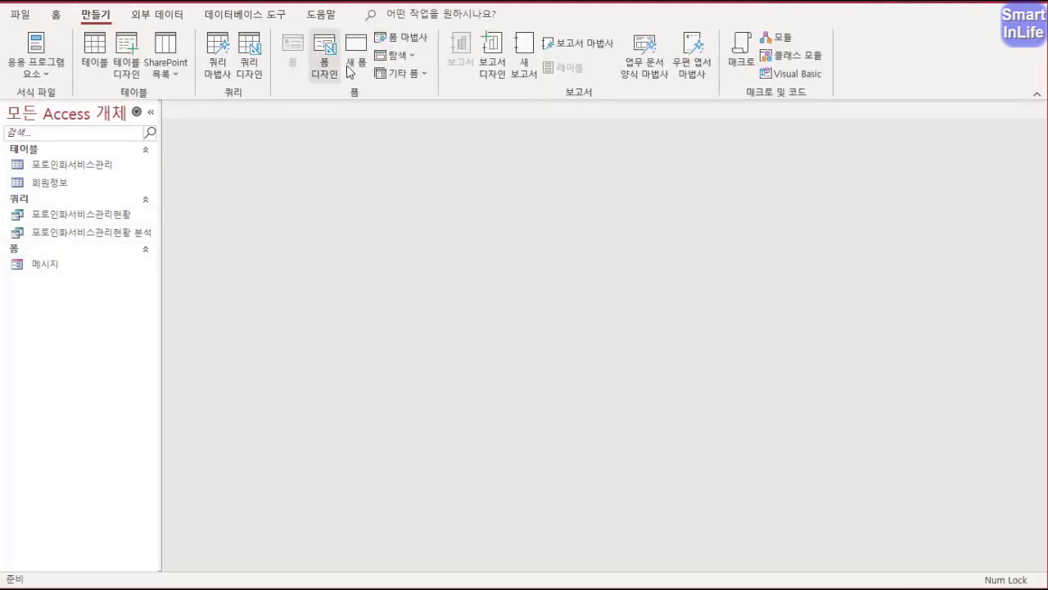
left_click(416, 42)
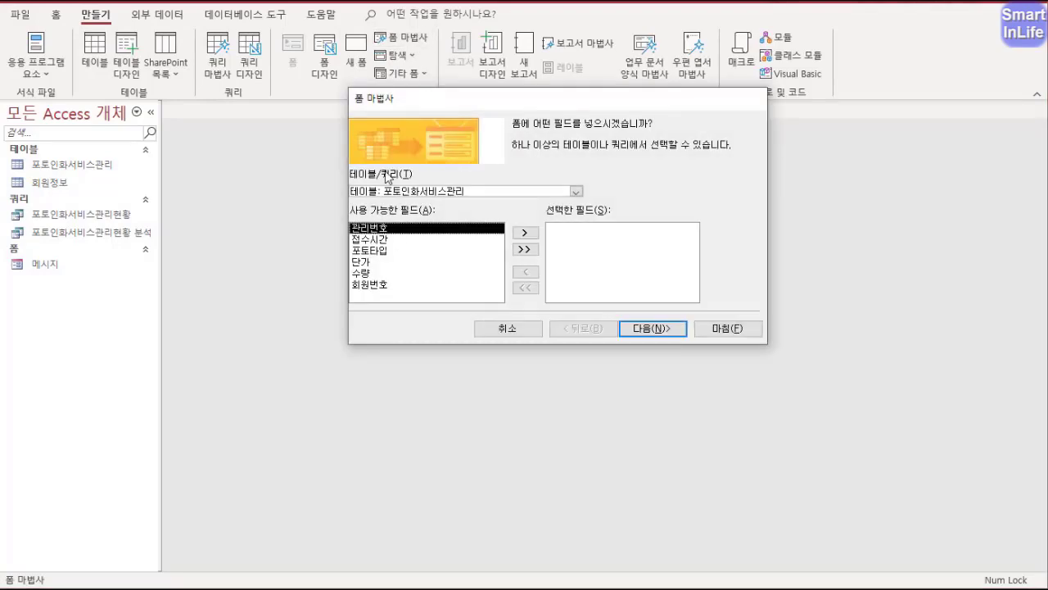
left_click(576, 191)
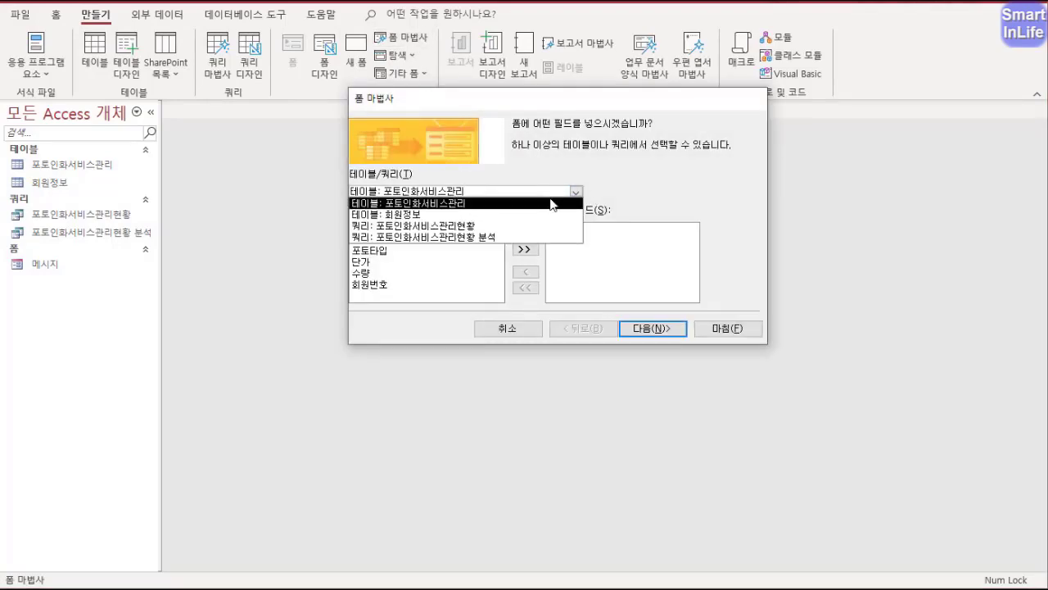
left_click(504, 226)
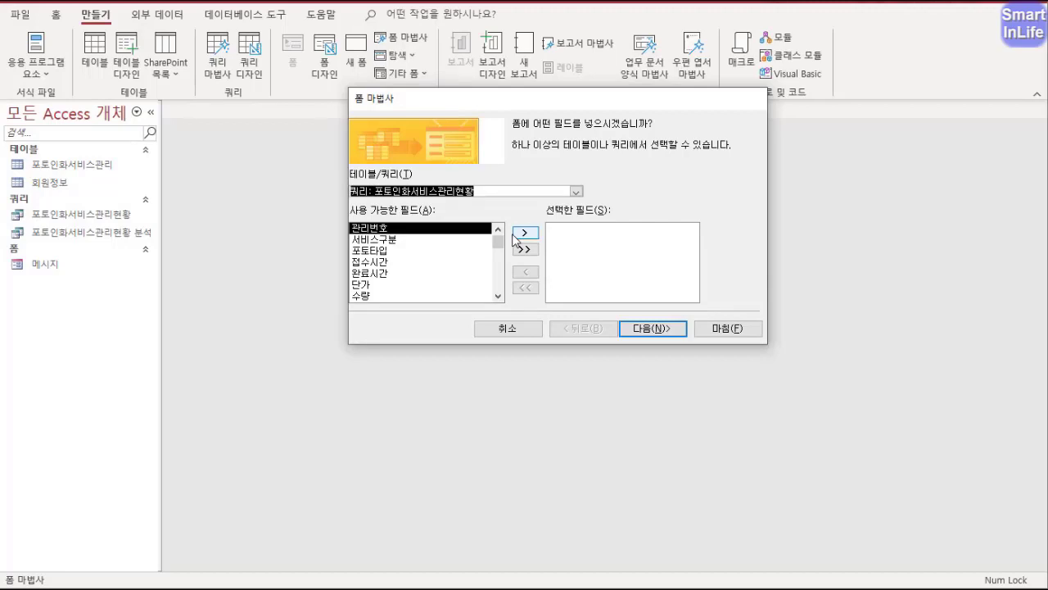
- Add the fields 회원번호, 접수시간, 단가, 포토타입, 서비스구분, 완료시간, 수량 and 총금액 to the form in that order
double_click(498, 295)
double_click(463, 296)
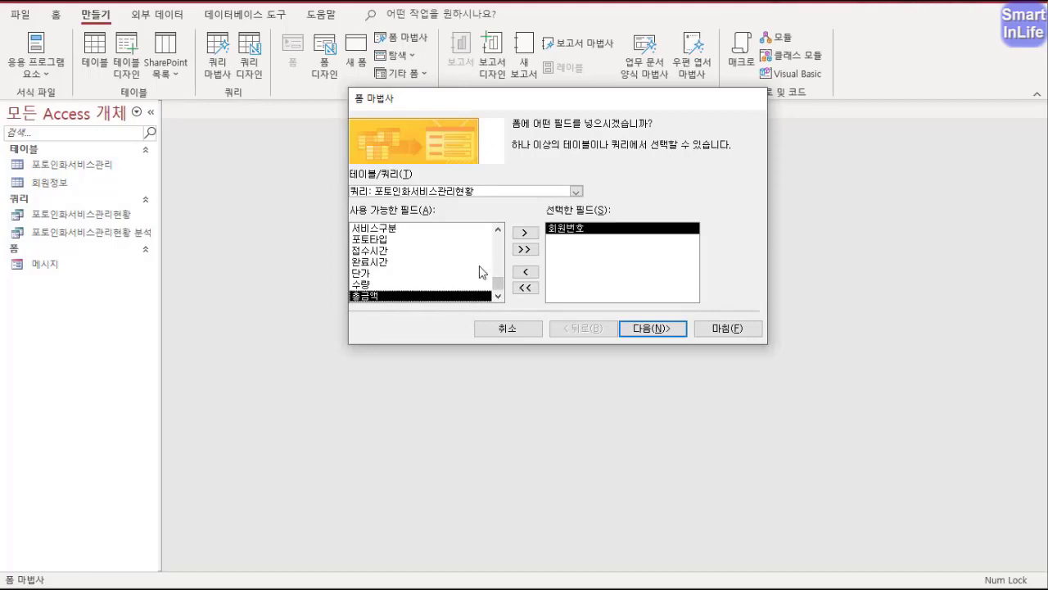
double_click(386, 250)
double_click(384, 274)
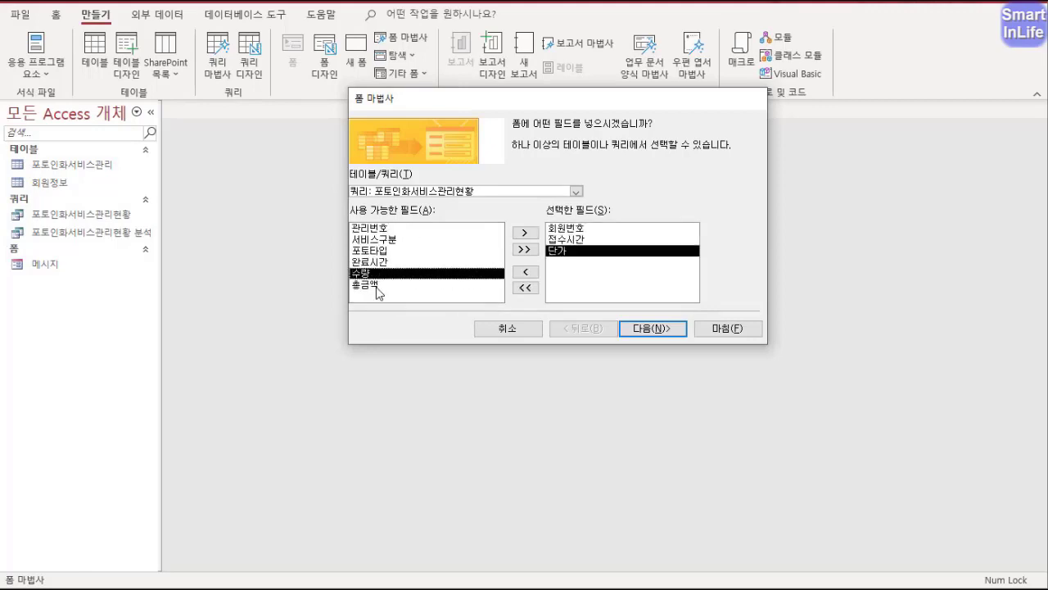
double_click(387, 250)
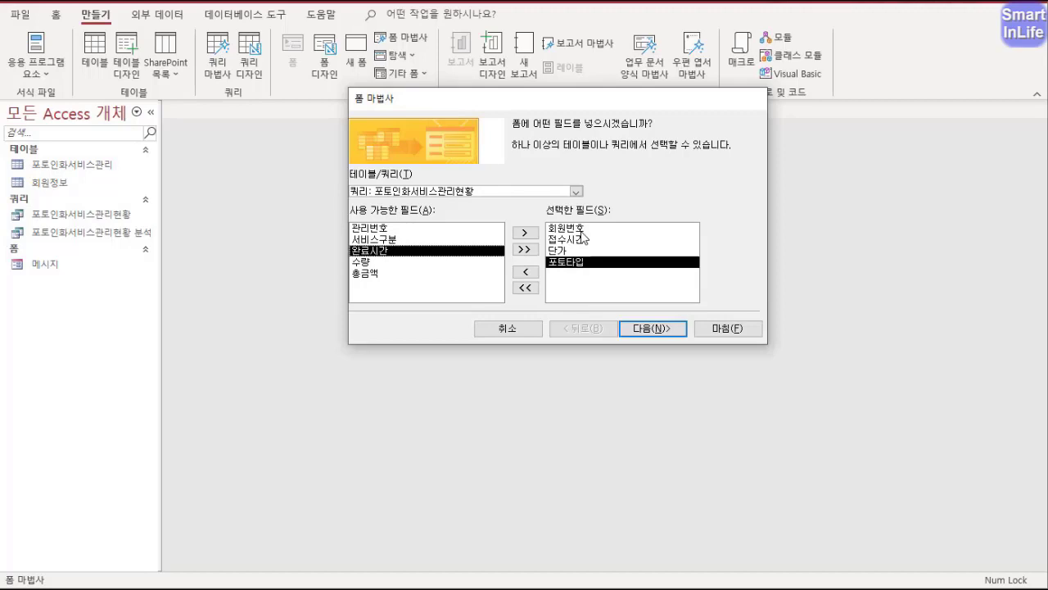
double_click(401, 239)
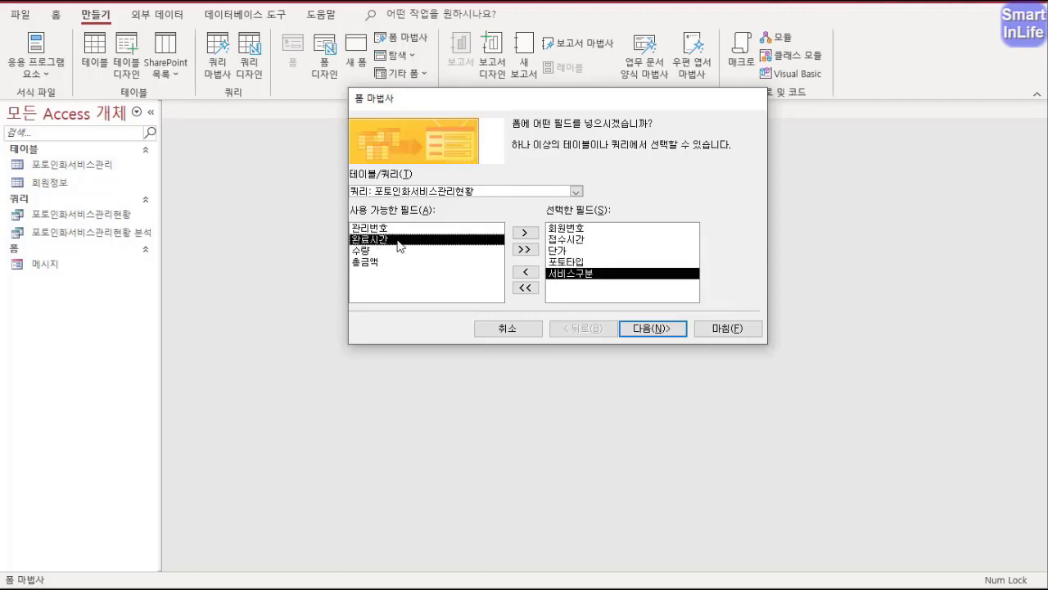
double_click(400, 240)
double_click(397, 241)
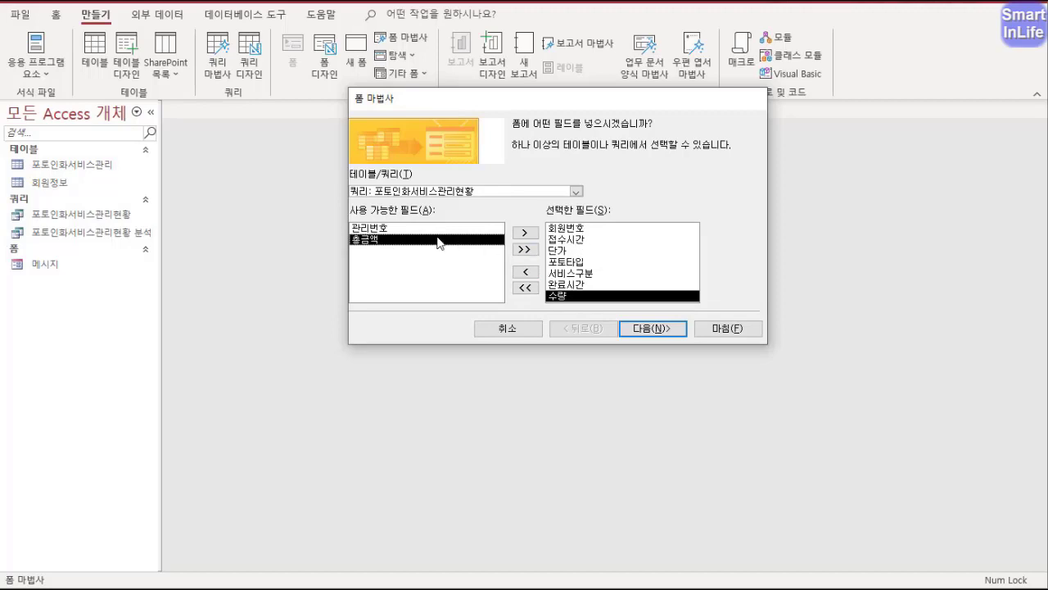
double_click(375, 240)
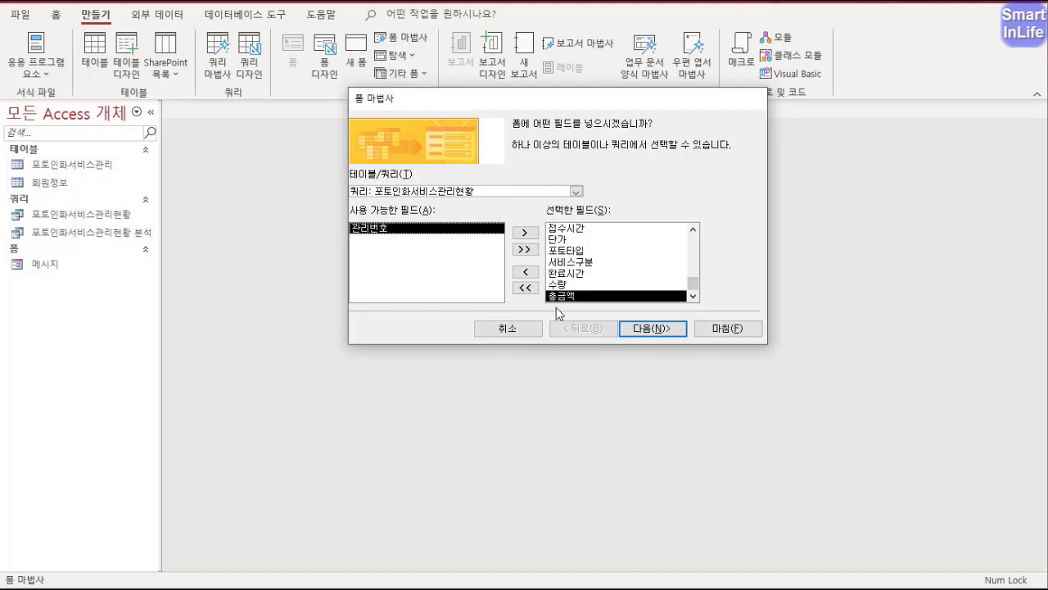
- Finish the wizard with the columnar layout (열 형식) and the title 포토인화서비스관리, opening the form to view its data
left_click(664, 328)
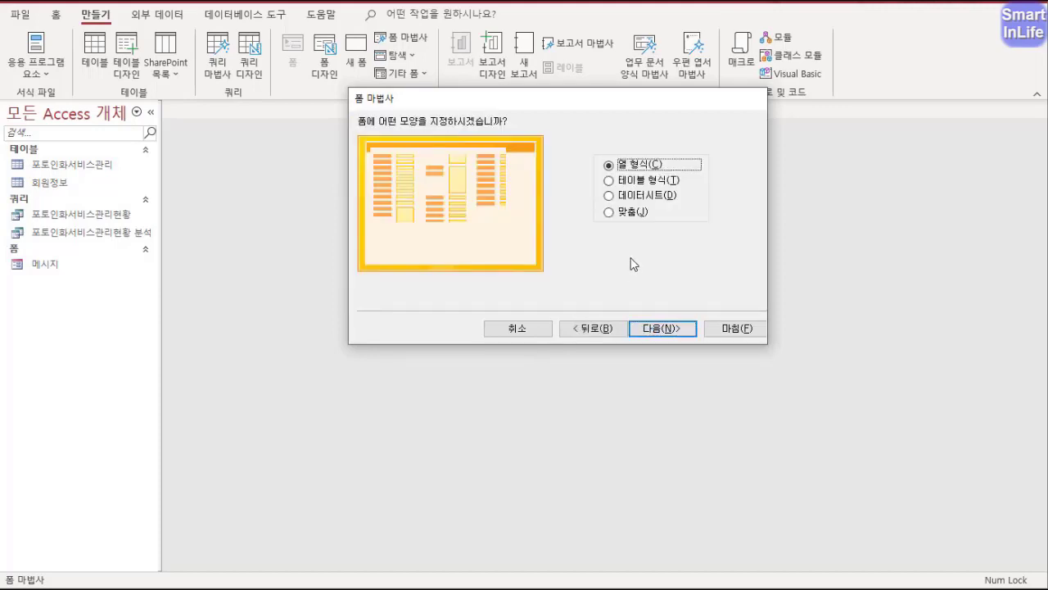
left_click_drag(597, 108, 456, 136)
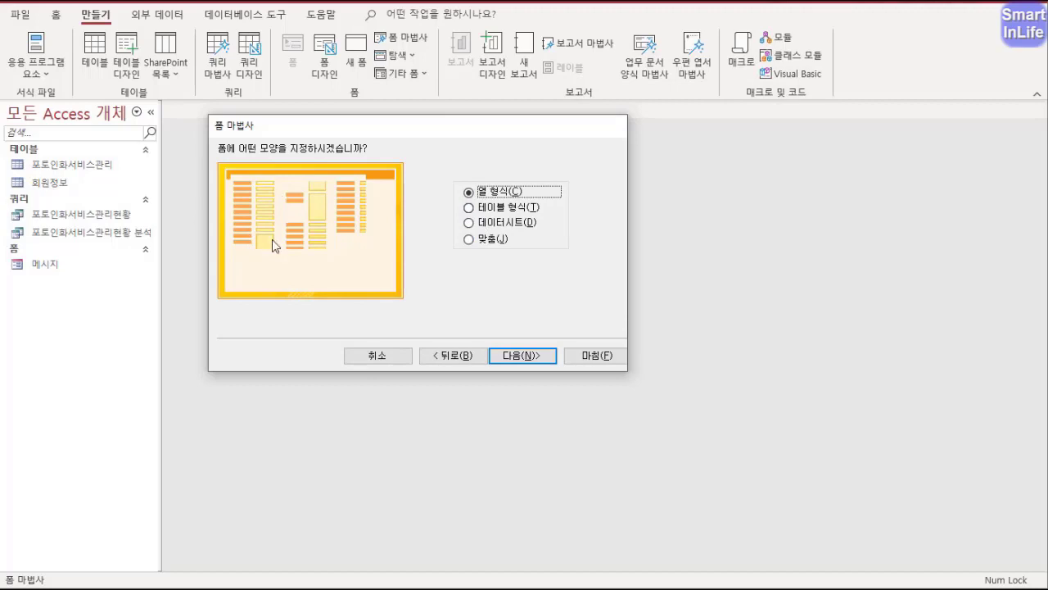
left_click(521, 360)
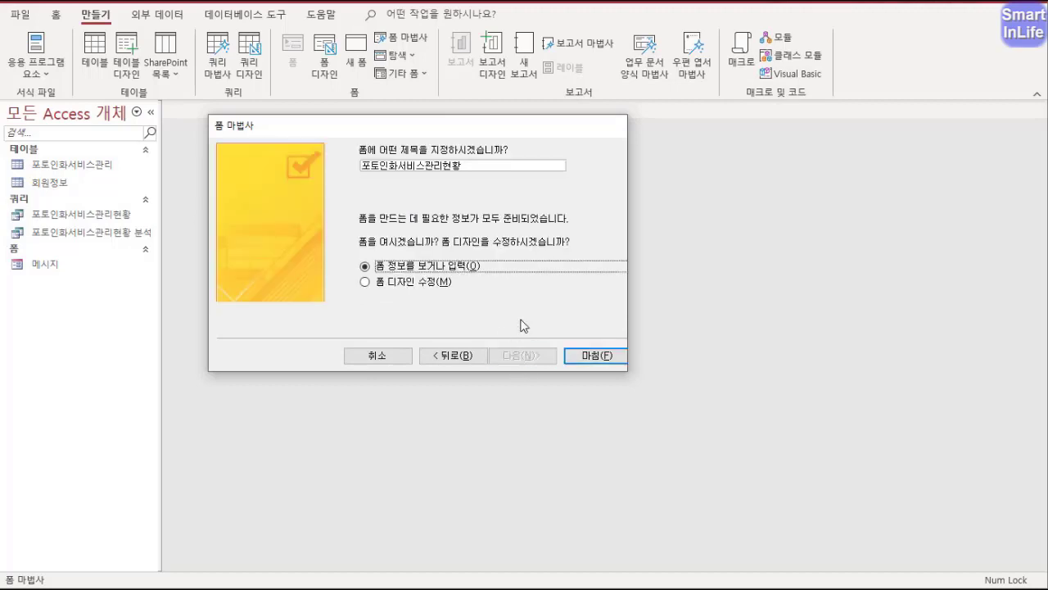
left_click(478, 166)
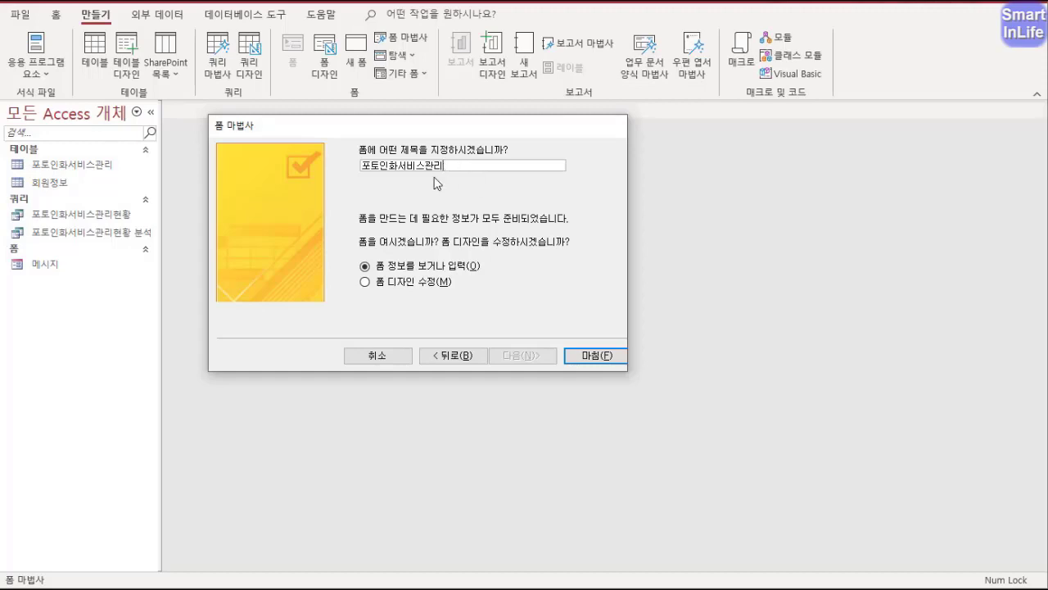
left_click(595, 355)
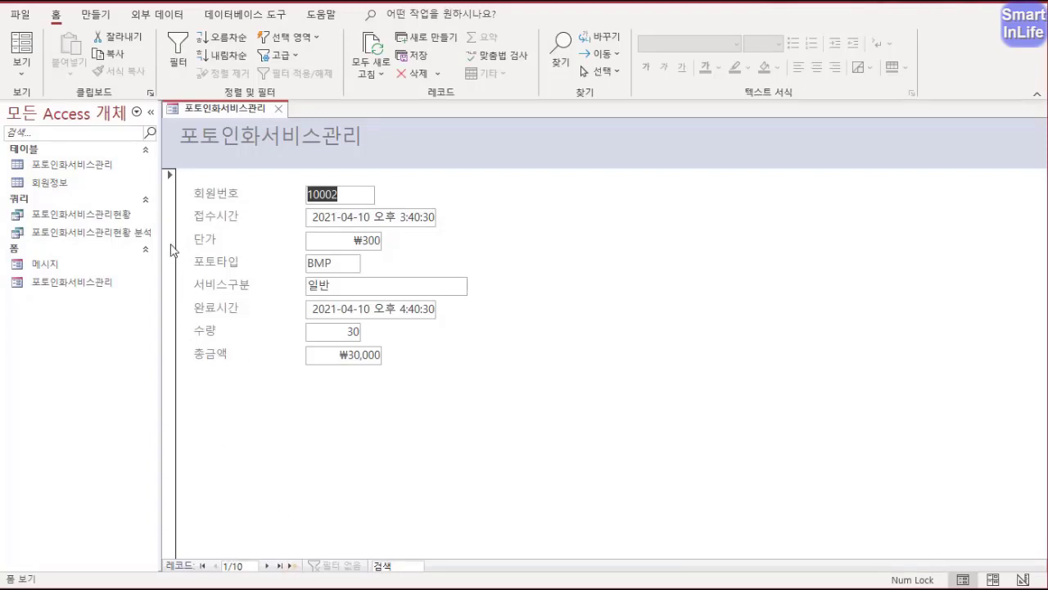
- In design view, set the form's navigation buttons and record selectors to 아니요 and its scroll bars to 표시 안 함
right_click(223, 105)
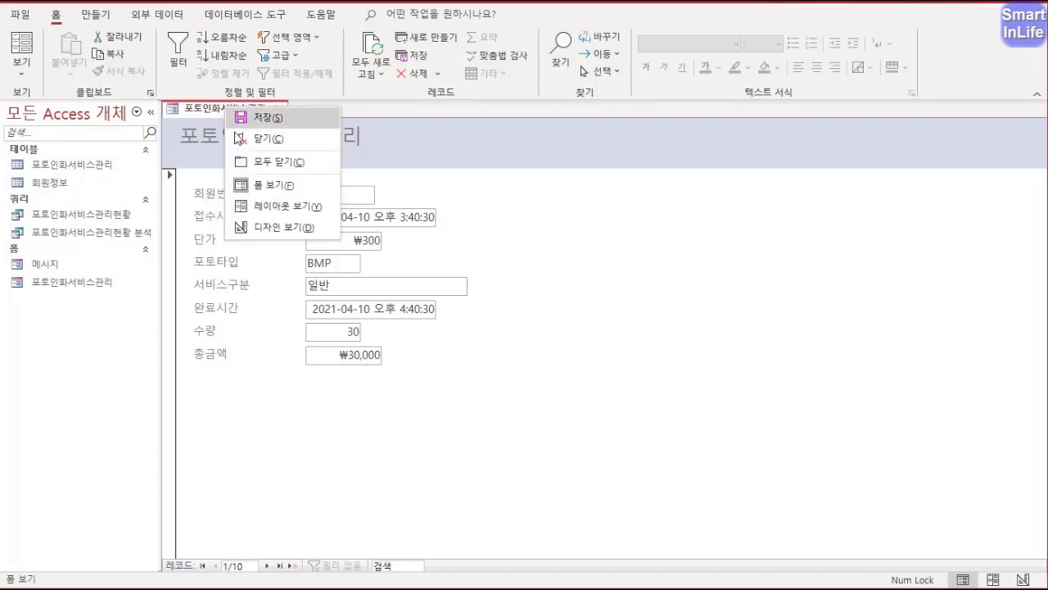
left_click(277, 227)
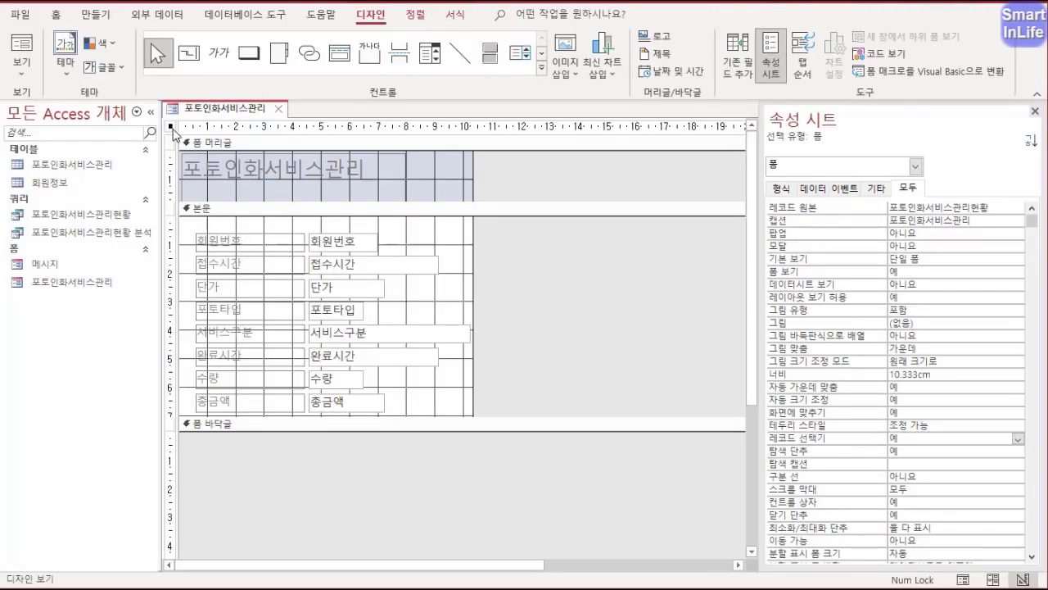
mouse_move(193, 136)
left_mouse_down()
mouse_move(168, 160)
mouse_move(188, 124)
left_mouse_up()
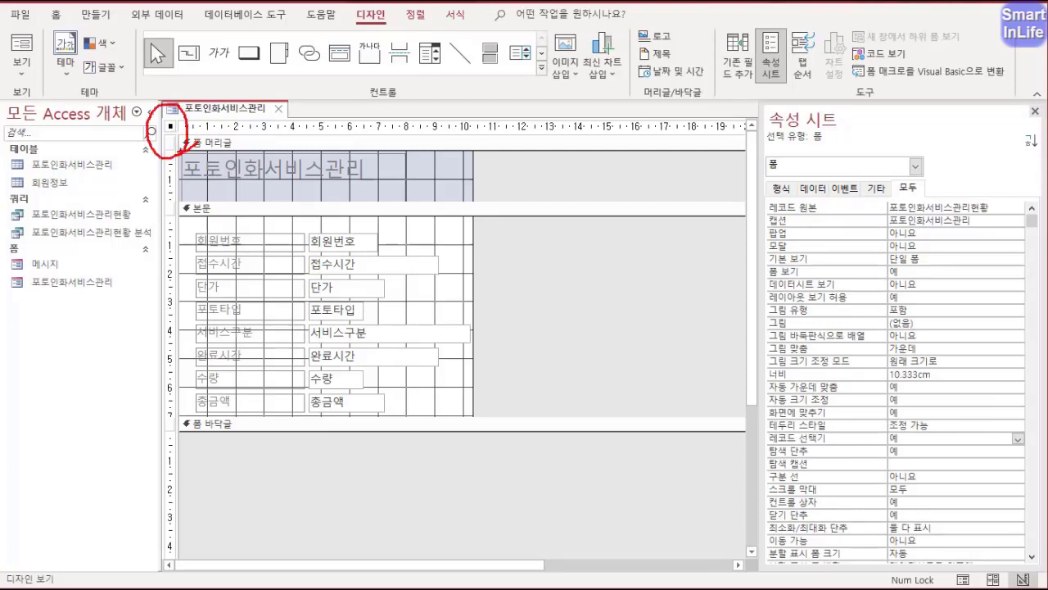
key("Escape")
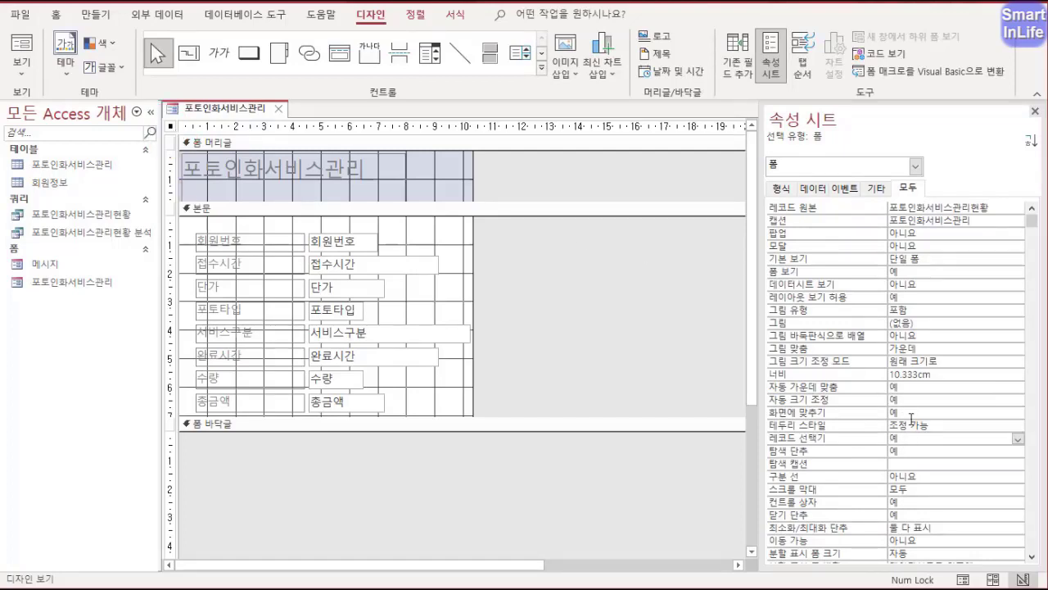
double_click(801, 451)
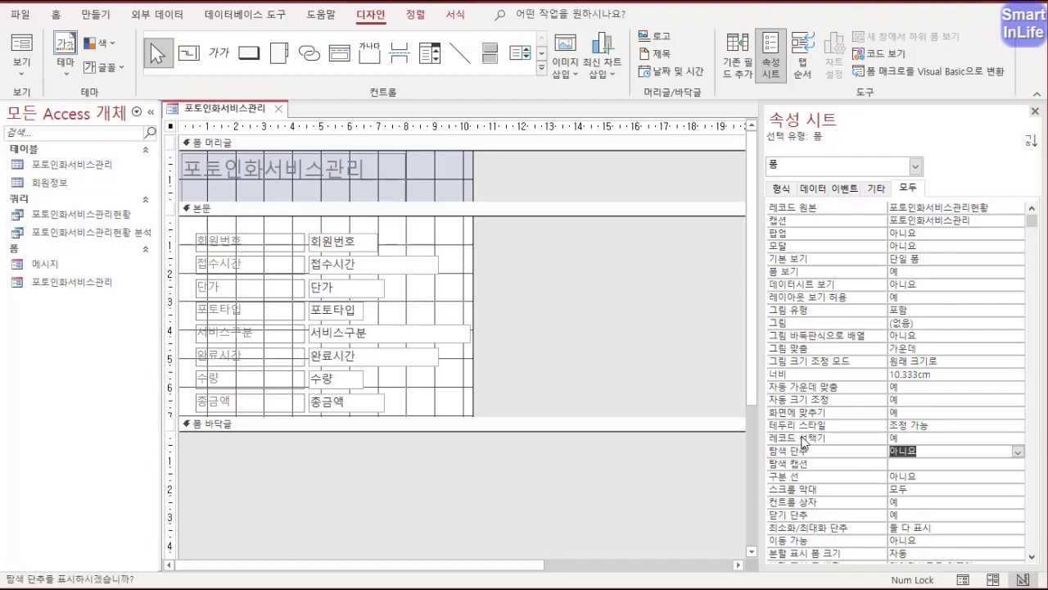
double_click(802, 439)
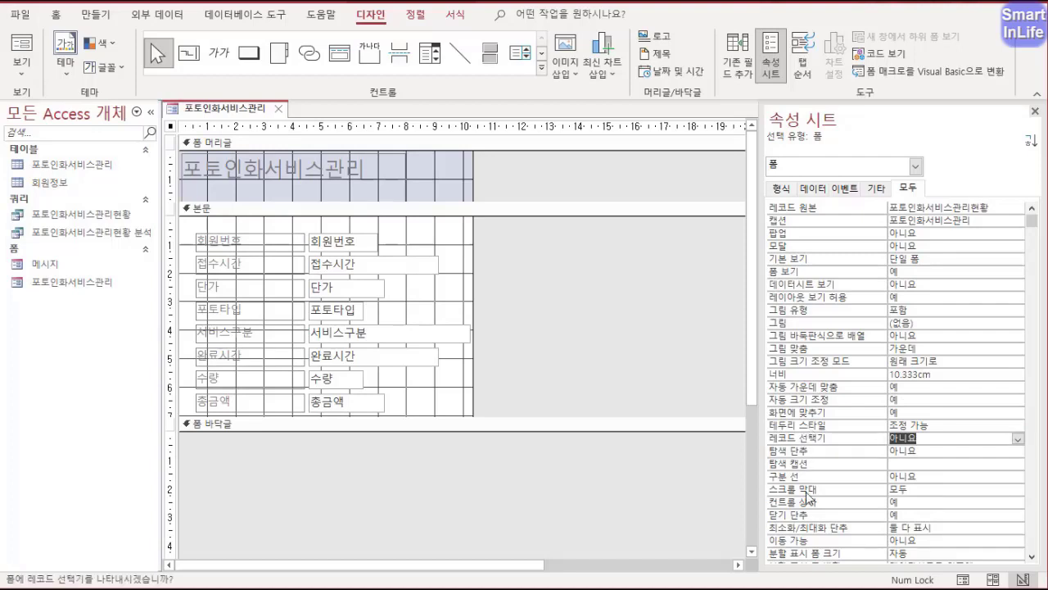
left_click(930, 501)
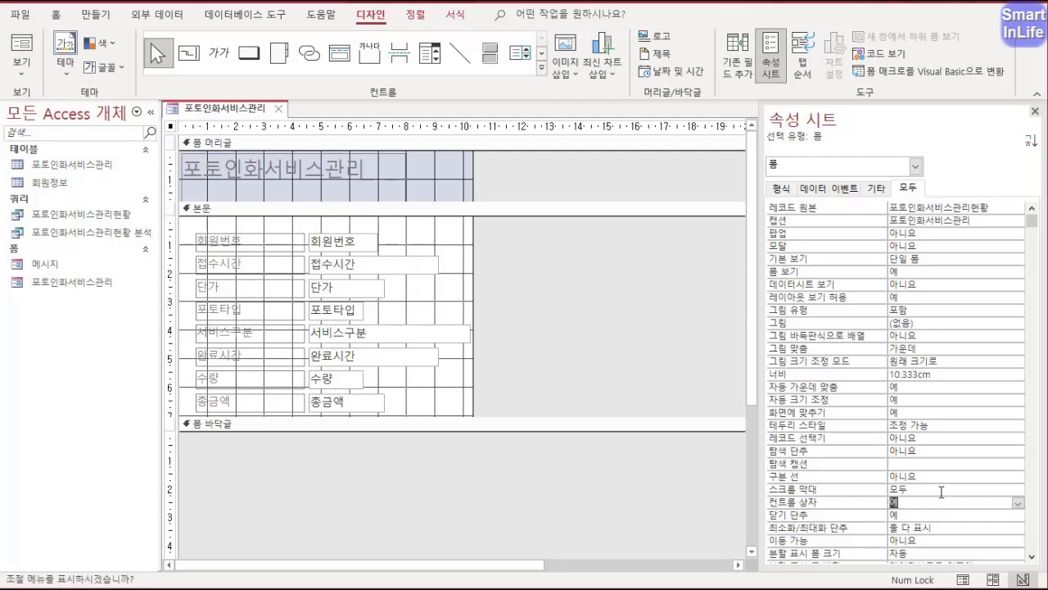
left_click(940, 489)
left_click(1018, 490)
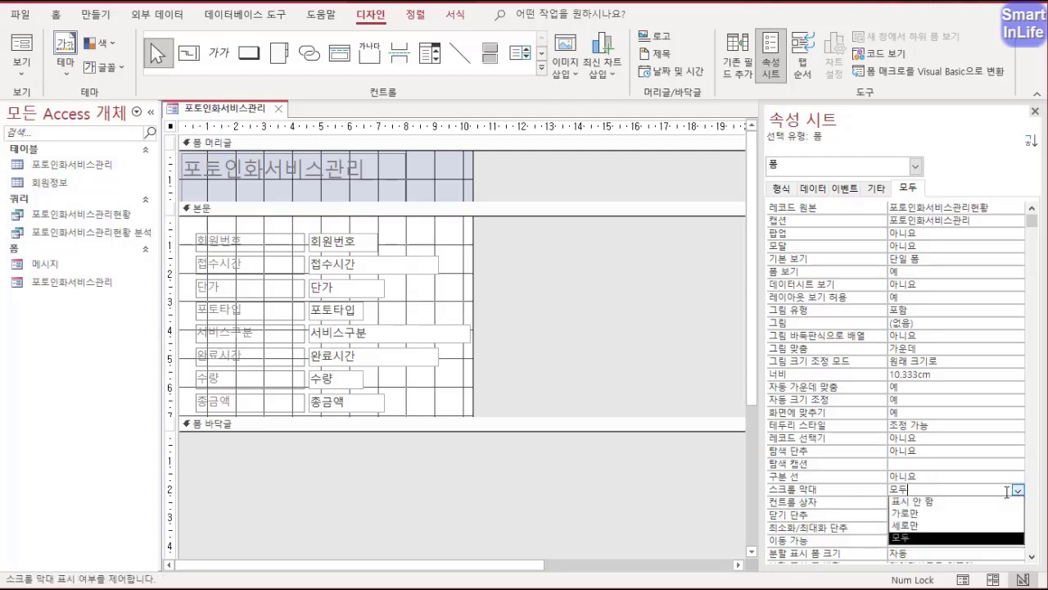
left_click(995, 508)
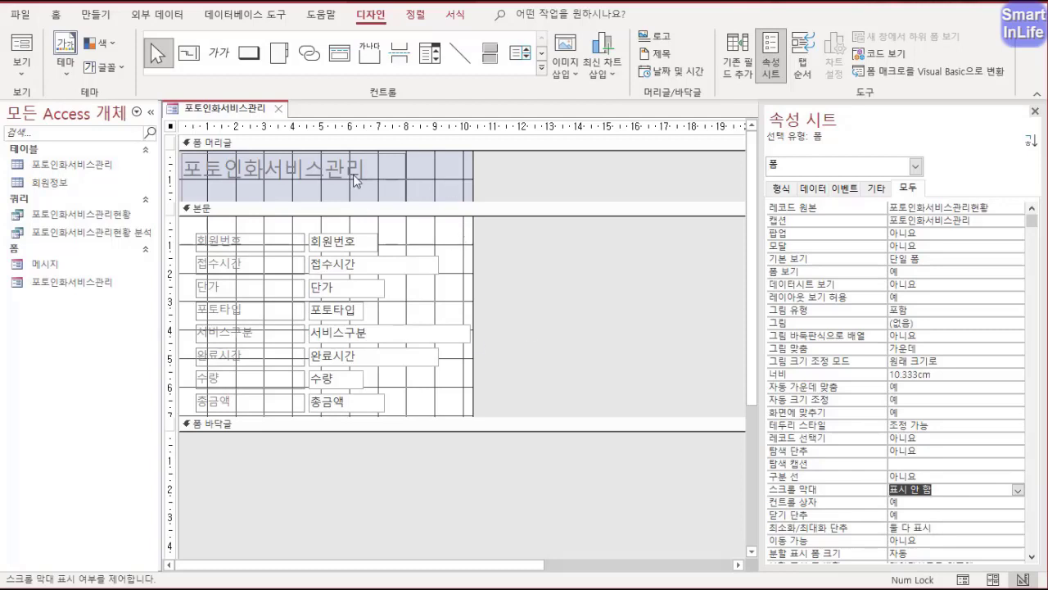
- Delete the title label from the form header, collapse the header and remove the form header and footer sections
left_click(284, 170)
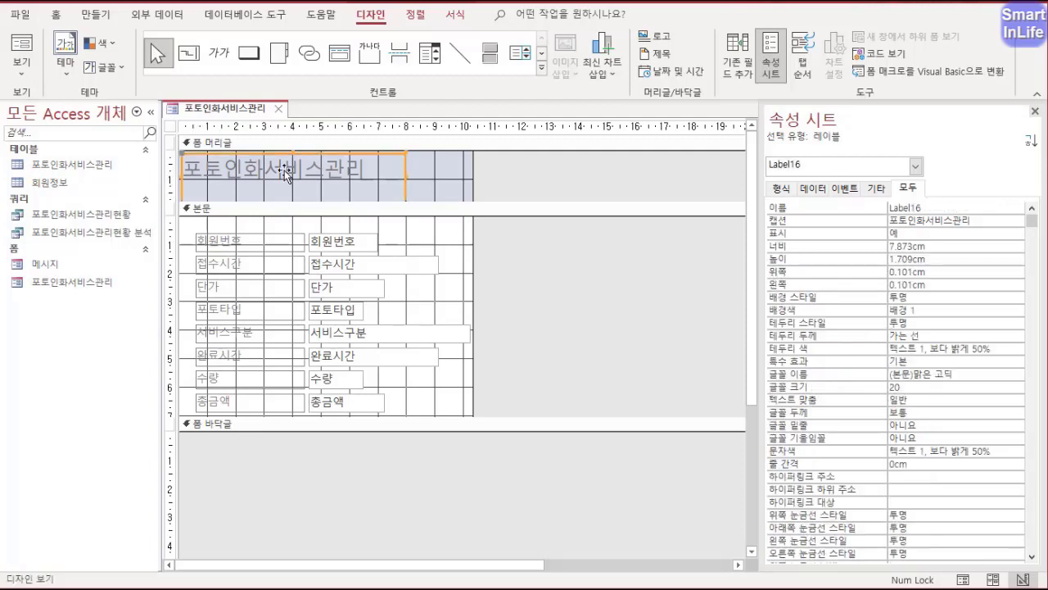
key("Delete")
left_click_drag(287, 202, 278, 156)
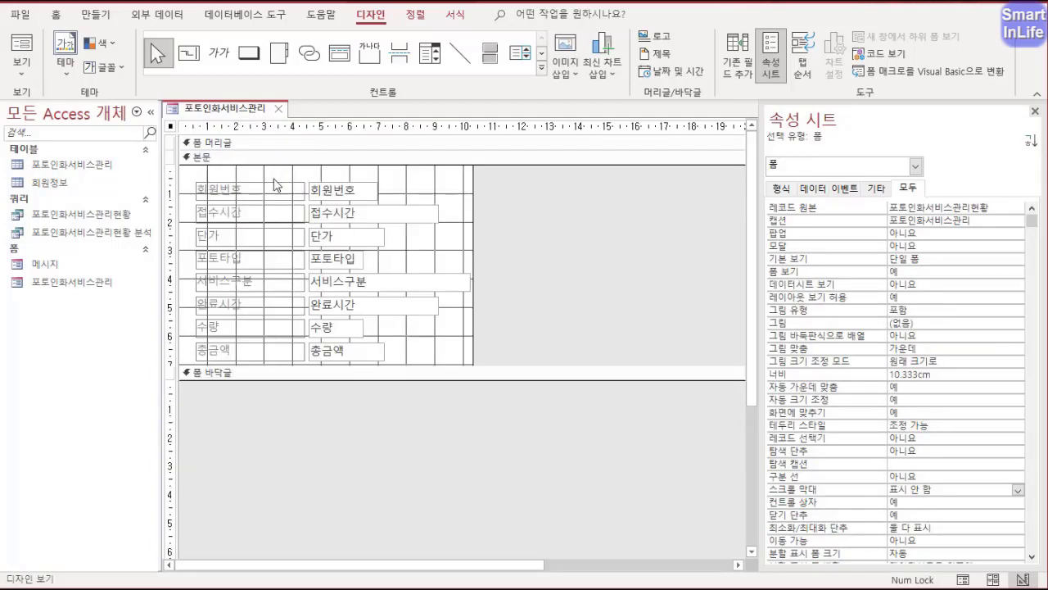
right_click(252, 143)
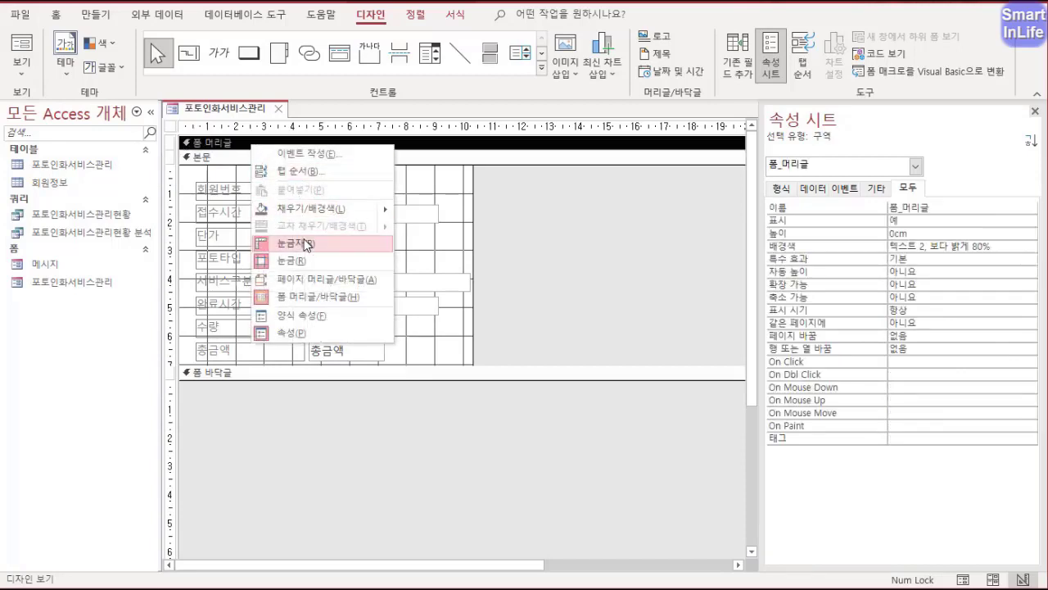
left_click(307, 300)
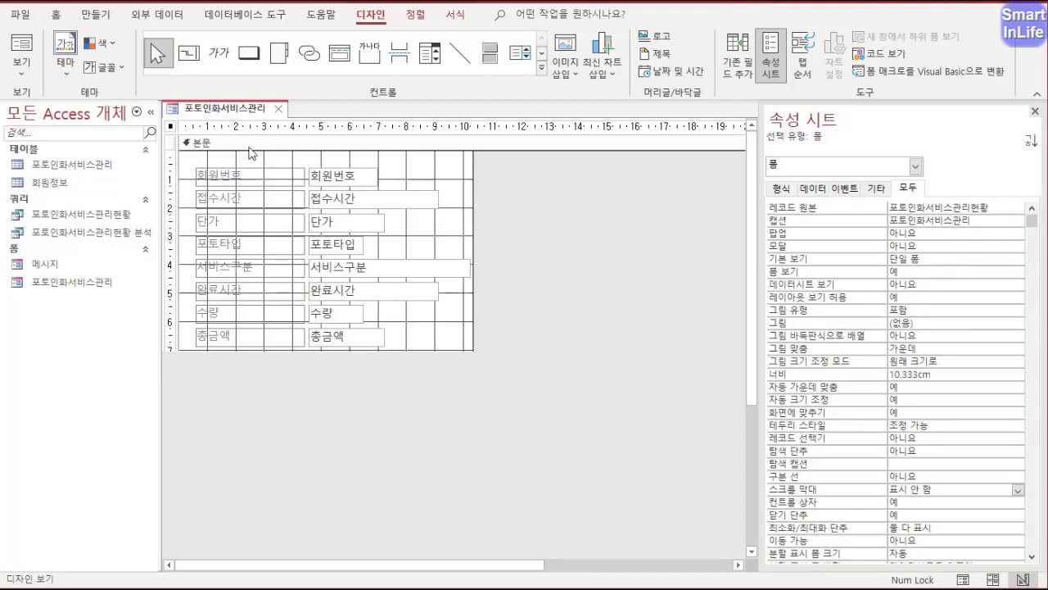
- Give all labels and text boxes a uniform size, at the shortest height and 3.36 cm wide, and shift them slightly left
left_click_drag(390, 347, 248, 168)
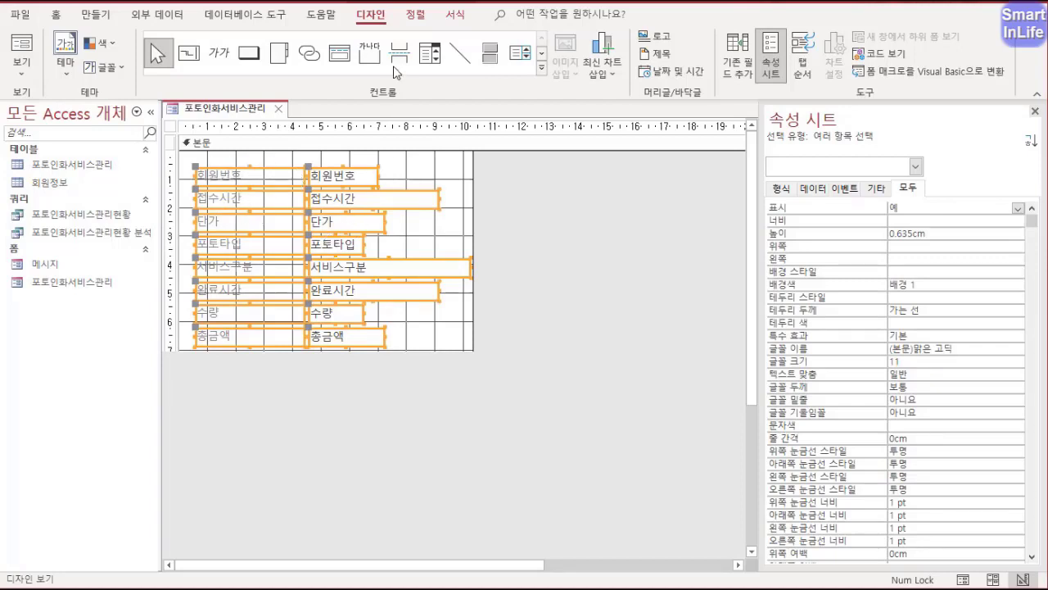
left_click(414, 18)
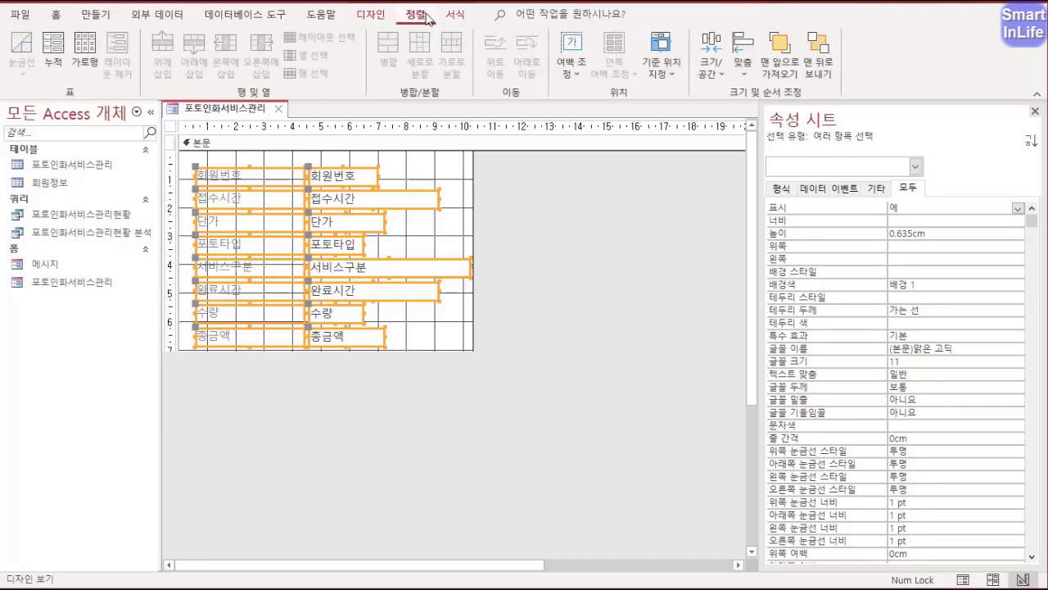
left_click(717, 75)
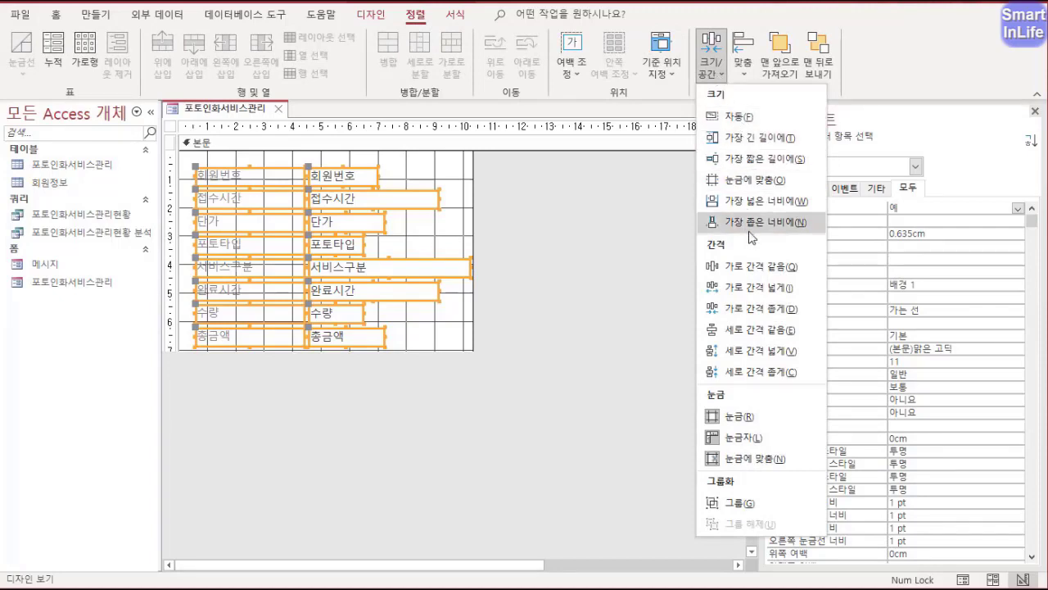
left_click(748, 158)
left_click(711, 65)
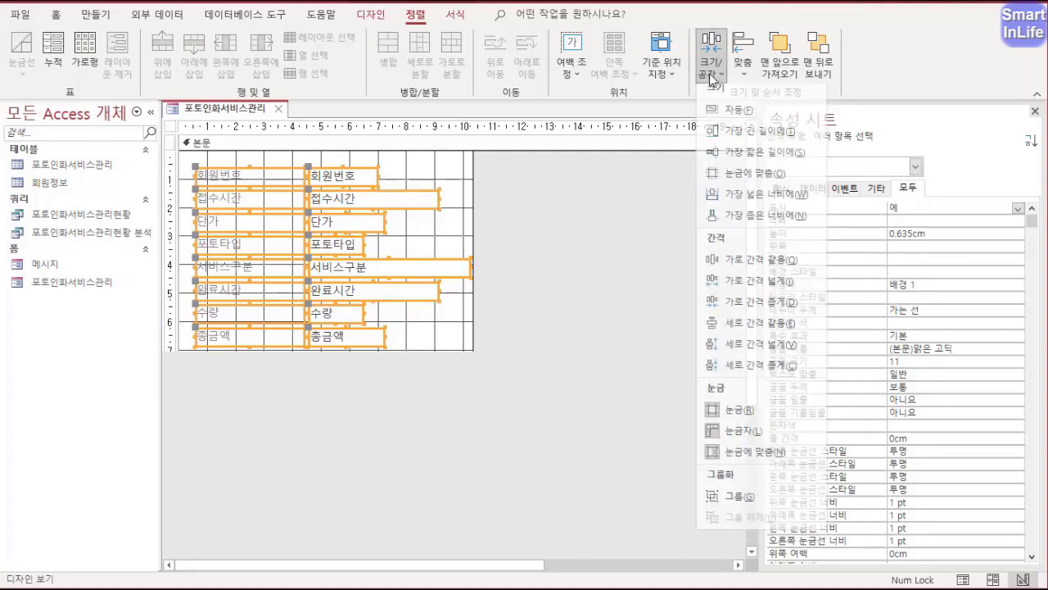
left_click(755, 223)
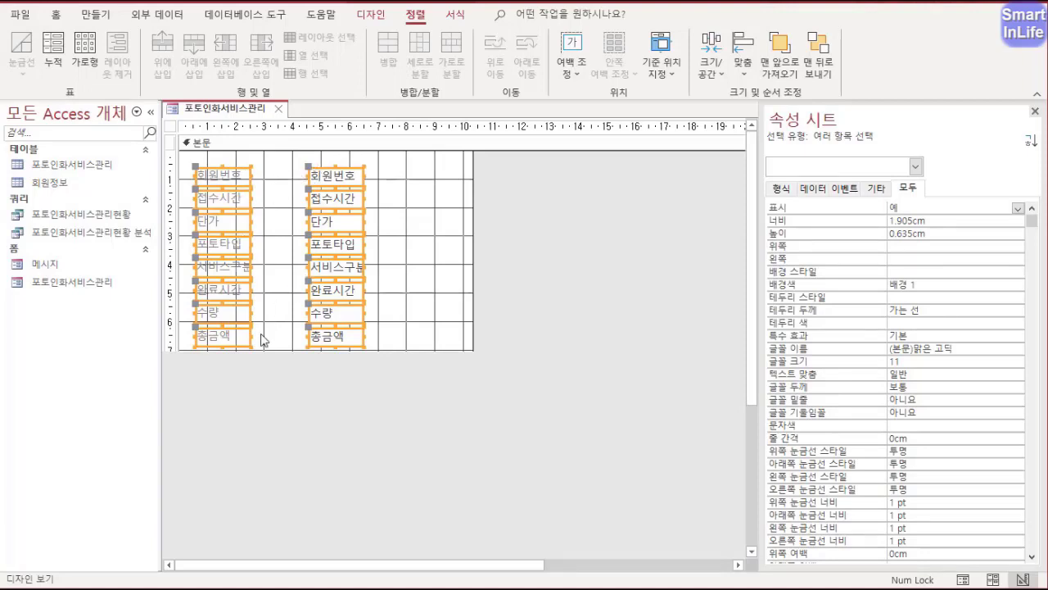
left_click_drag(321, 175, 315, 179)
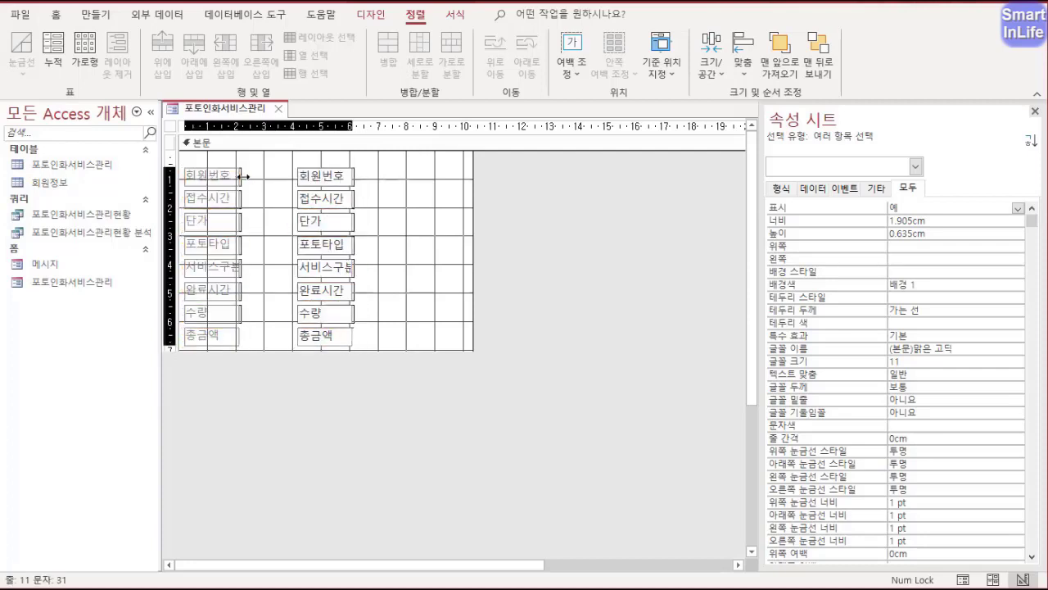
left_click_drag(243, 175, 287, 175)
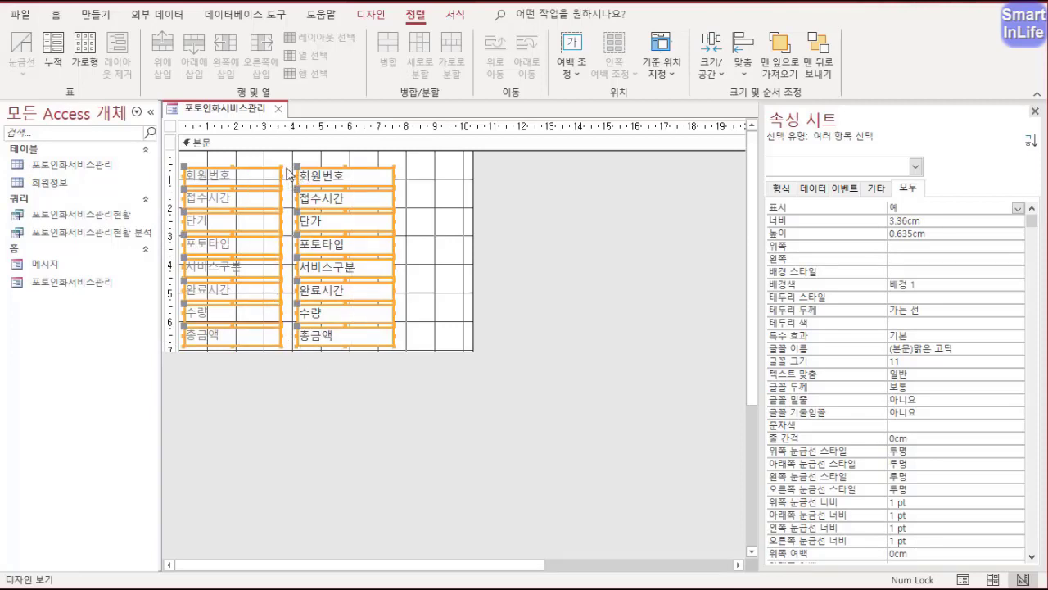
- Right-align the text of all eight field labels
left_click_drag(243, 156, 249, 355)
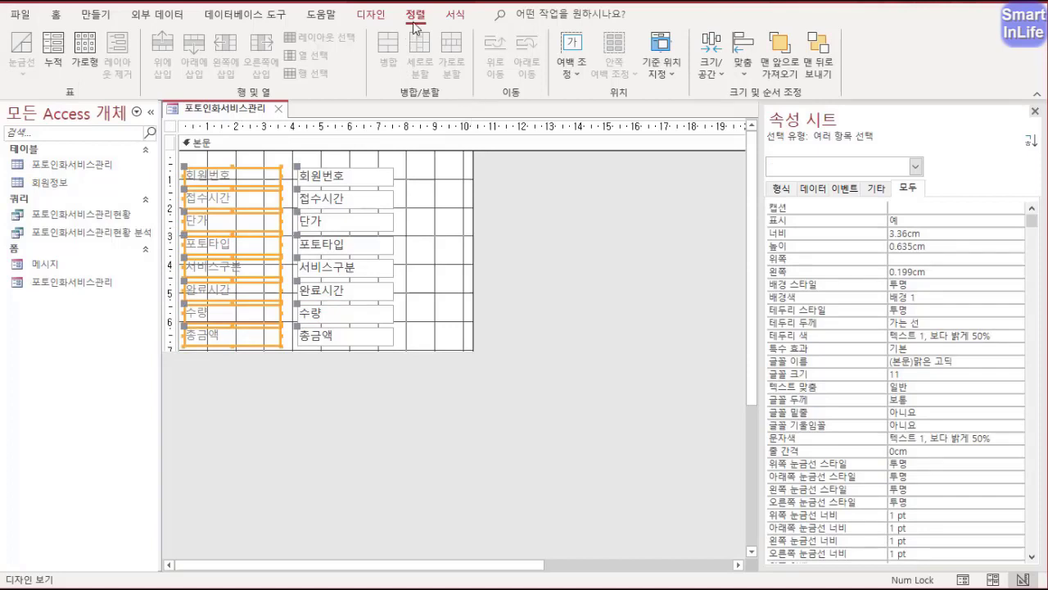
left_click(56, 14)
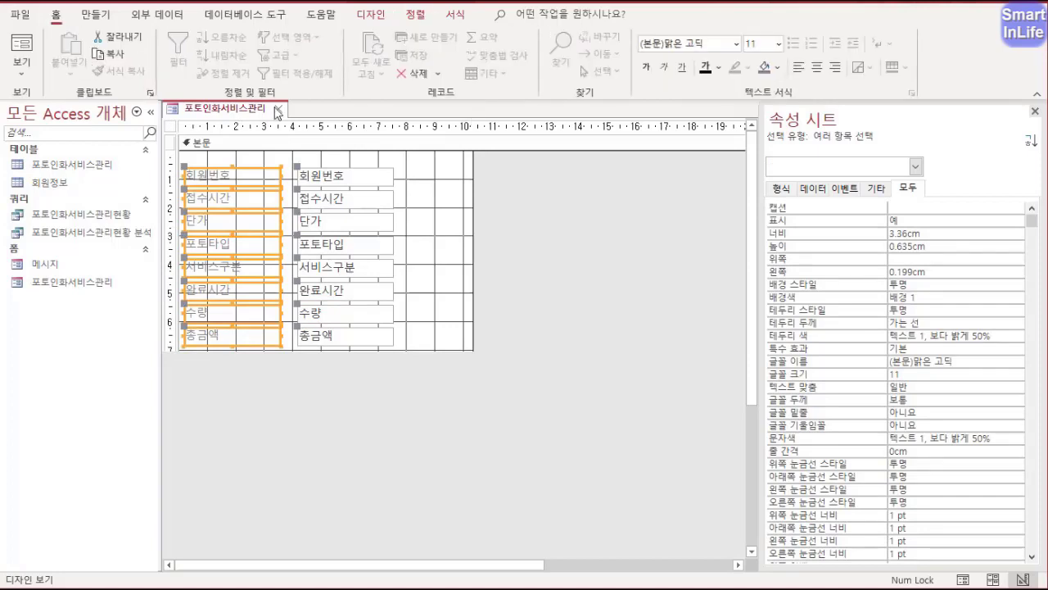
left_click(834, 67)
left_click(455, 14)
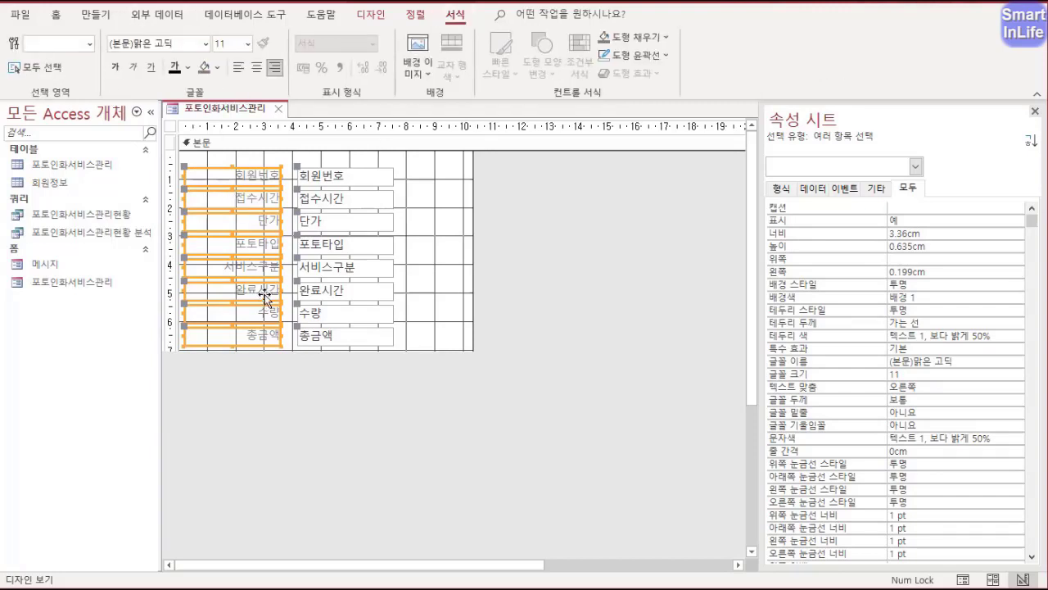
- Select the text boxes, check how their contents fit in form view and return to design view
left_click_drag(408, 159, 370, 346)
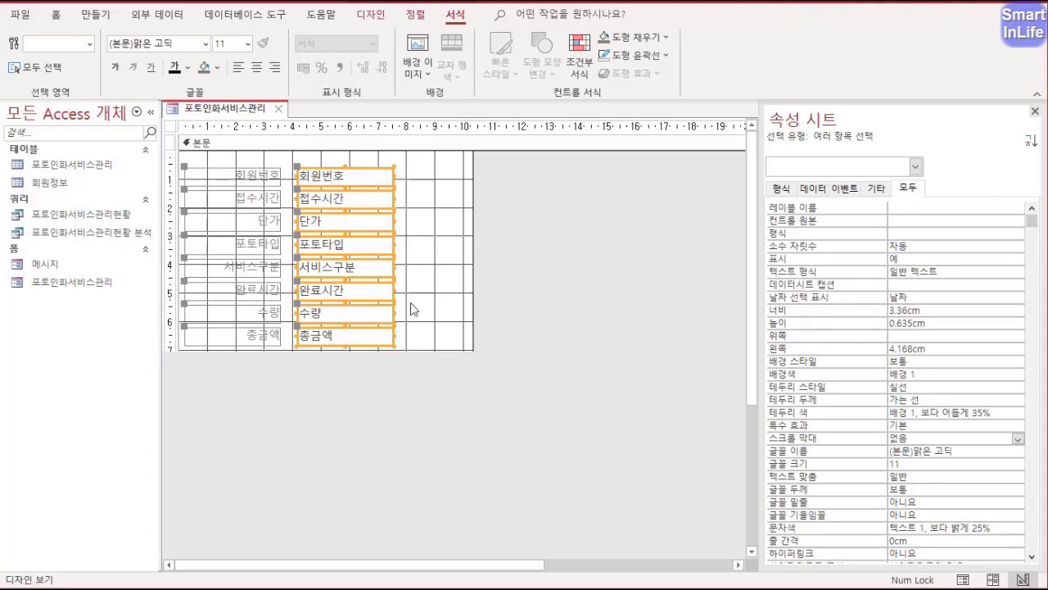
left_click_drag(409, 346, 339, 170)
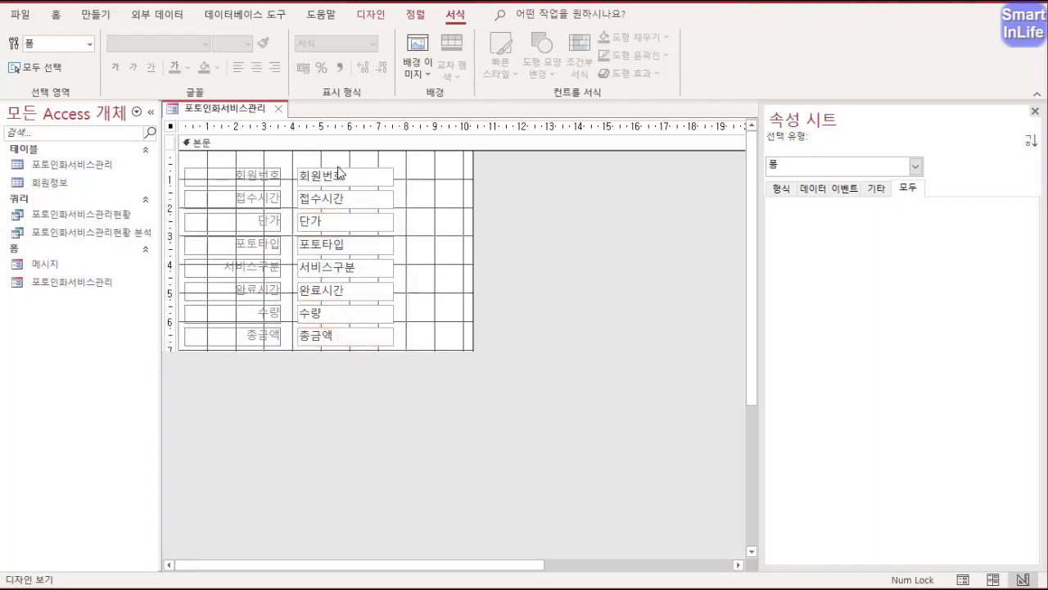
right_click(251, 117)
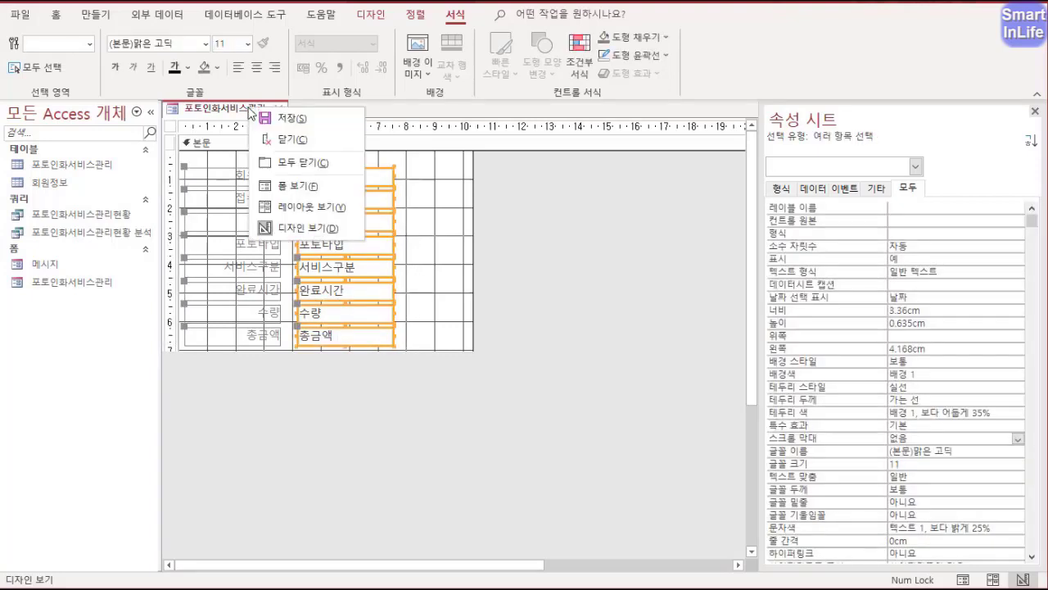
left_click(298, 184)
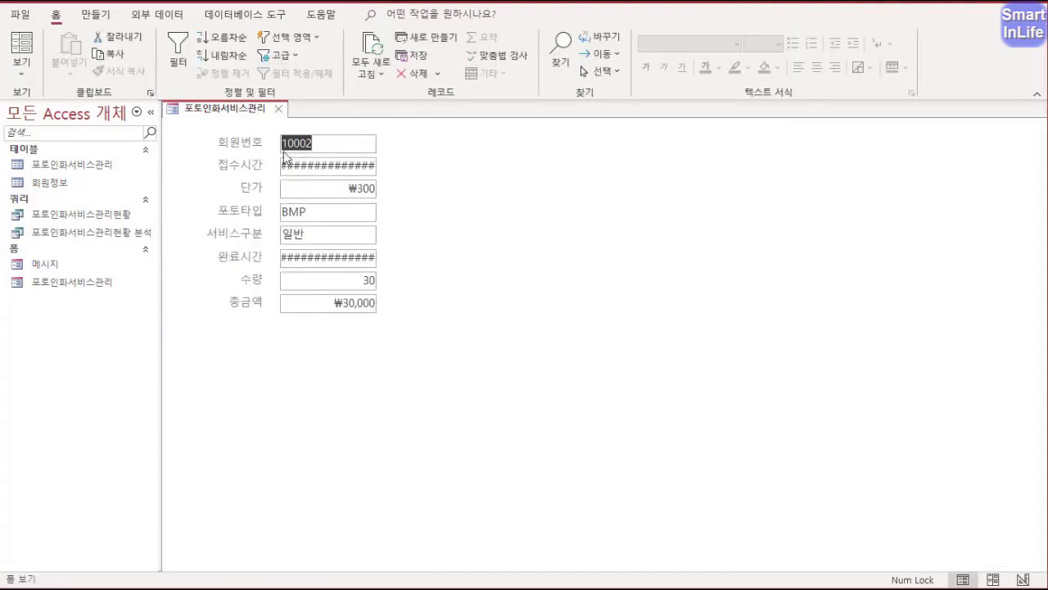
right_click(235, 115)
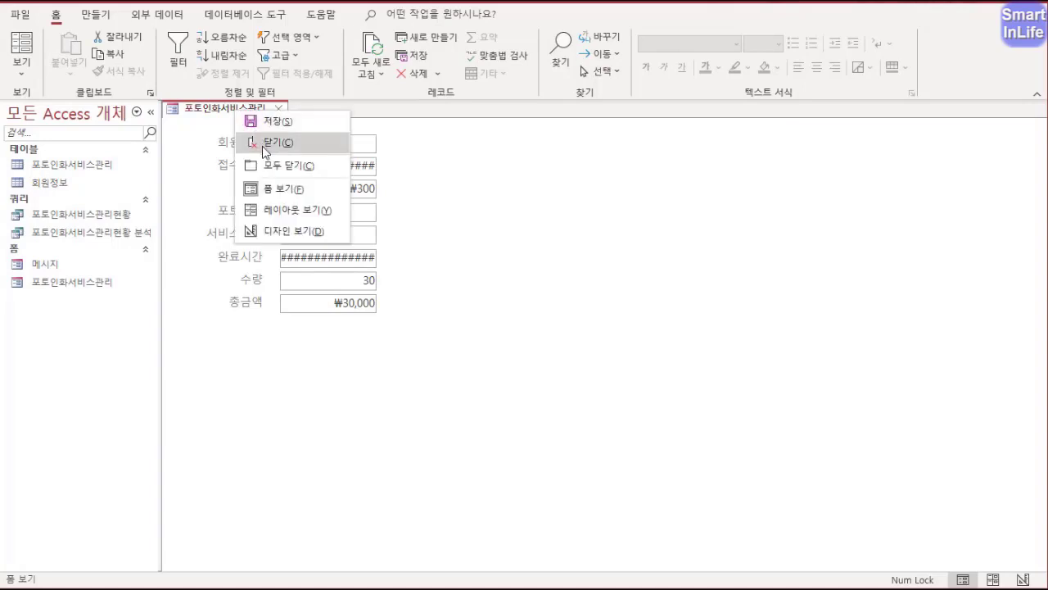
left_click(294, 231)
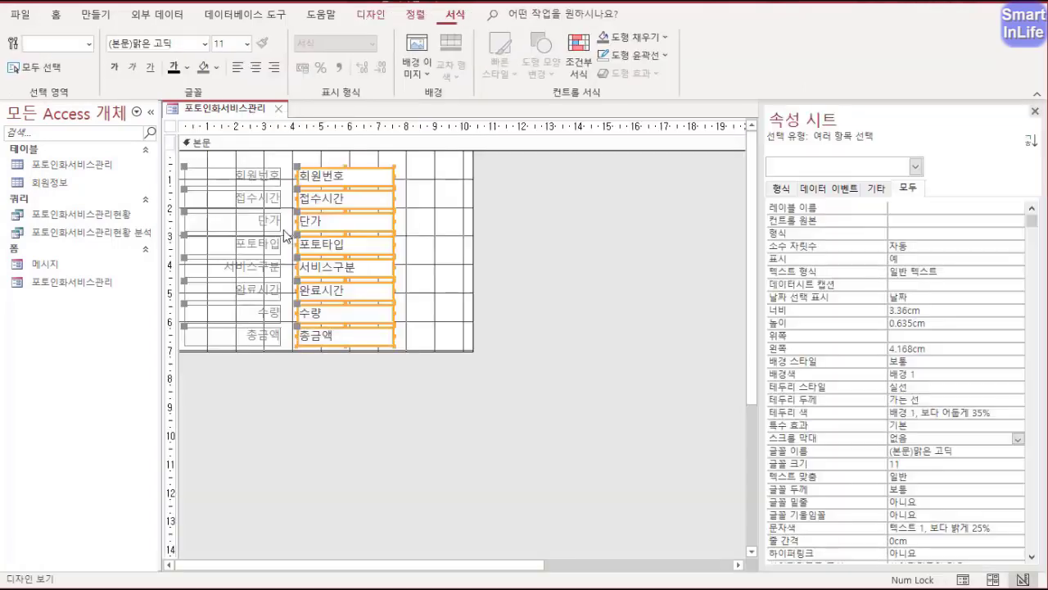
- Widen the field labels to about 3.52 cm and the text boxes to about 4.1 cm, and check the fit in form view
left_click_drag(405, 336, 415, 175)
key("ctrl+z")
left_click_drag(417, 348, 182, 168)
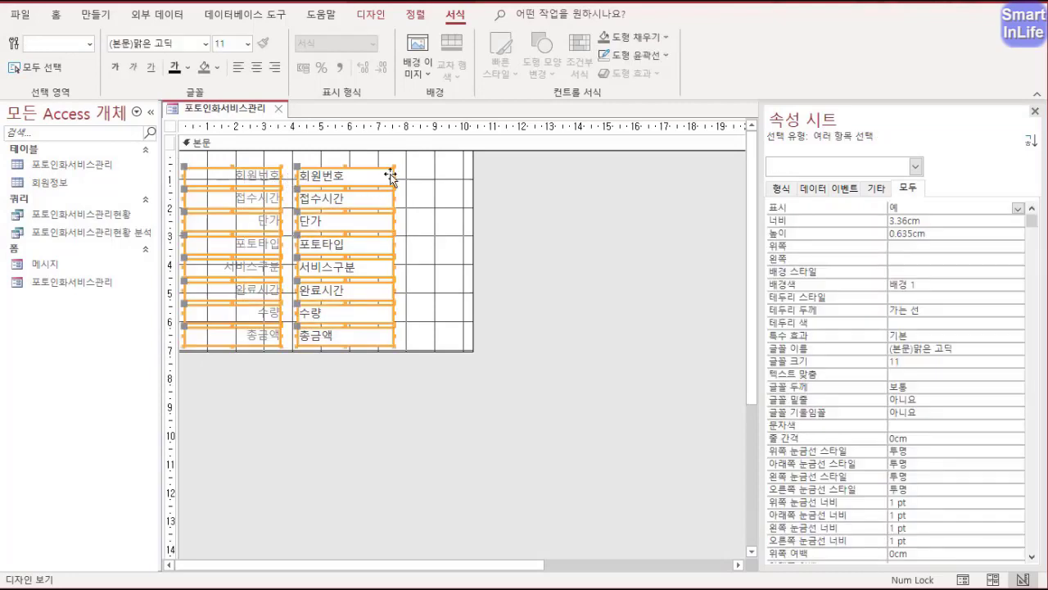
left_click_drag(395, 181, 414, 336)
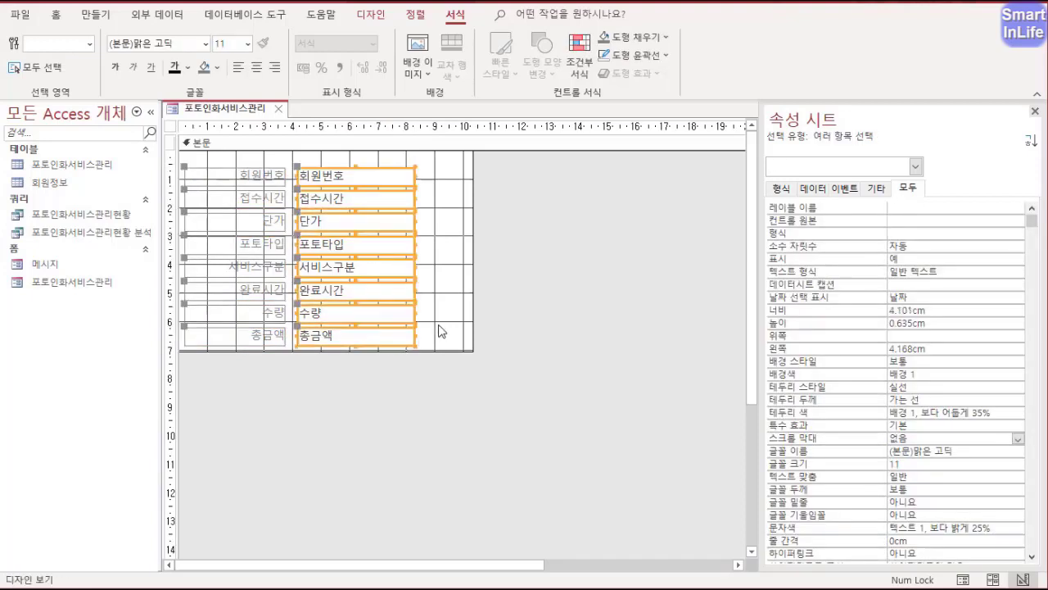
left_click(442, 332)
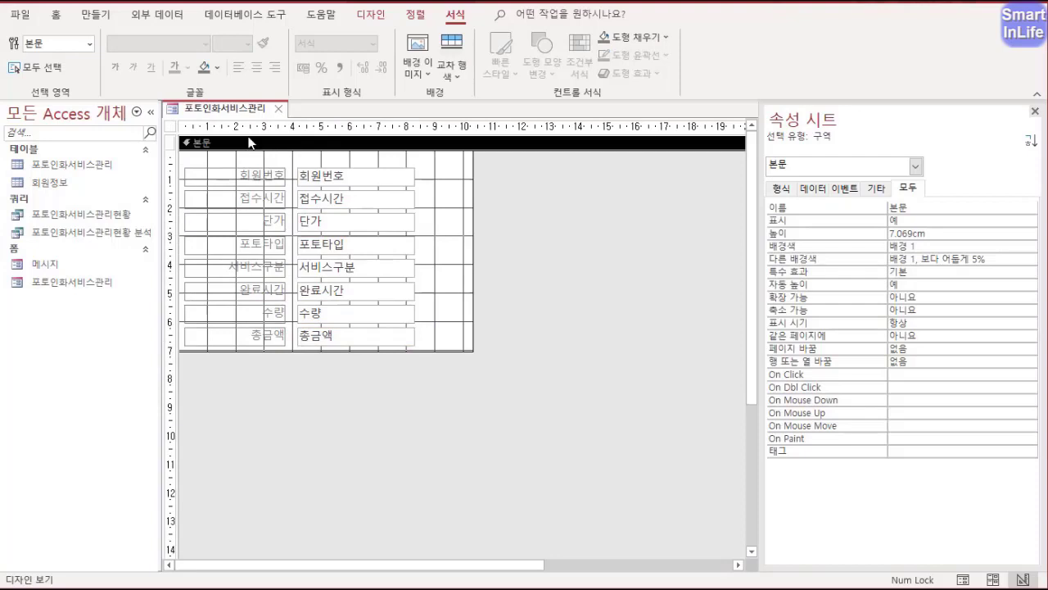
right_click(231, 109)
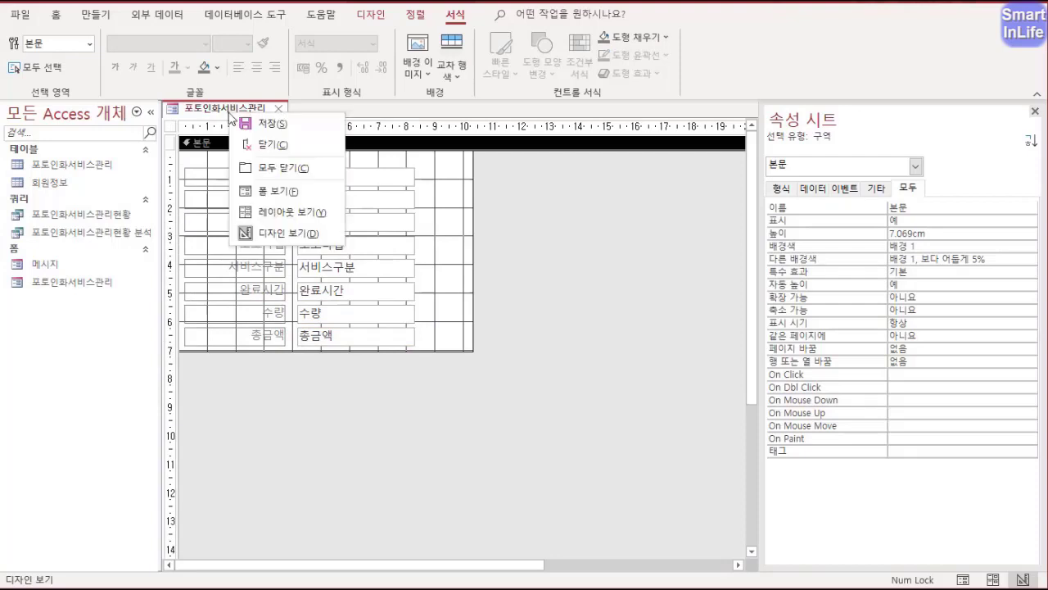
left_click(274, 192)
right_click(256, 114)
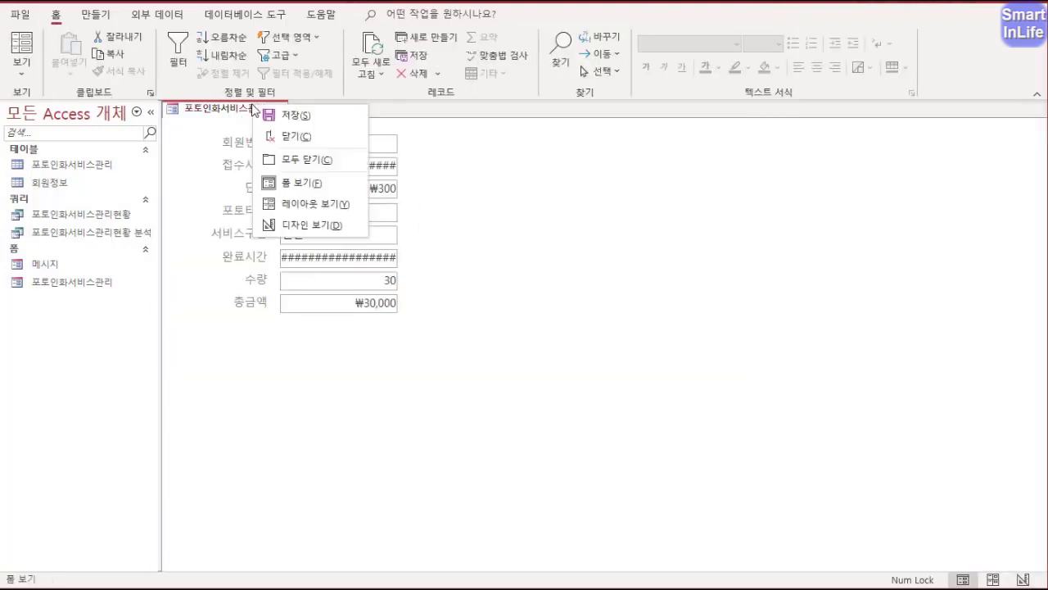
left_click(305, 226)
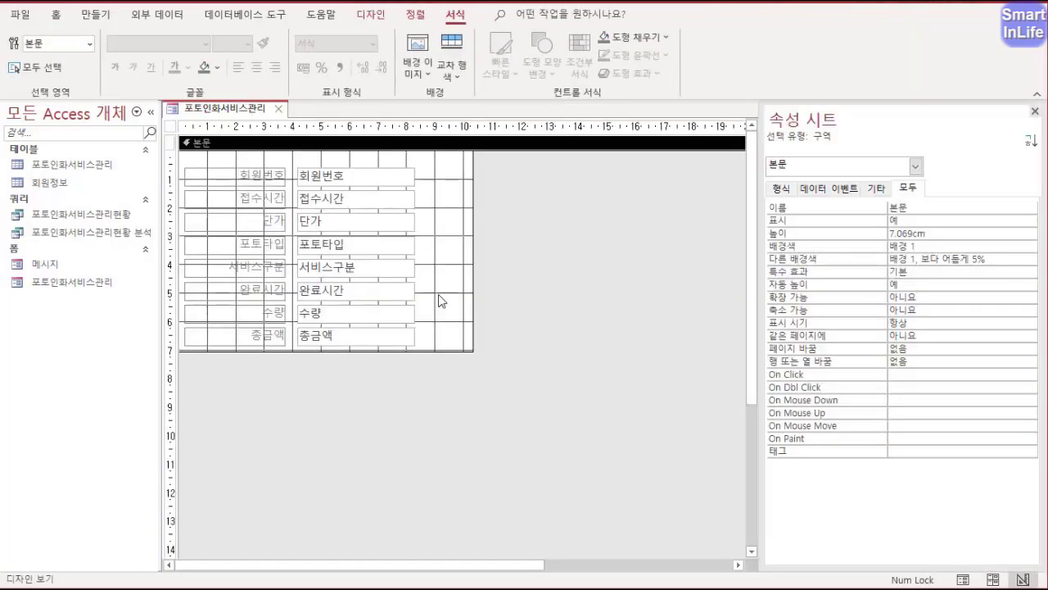
- Widen all eight text boxes to about 5.21 cm and check how the dates and times fit in form view
left_click_drag(436, 347, 445, 173)
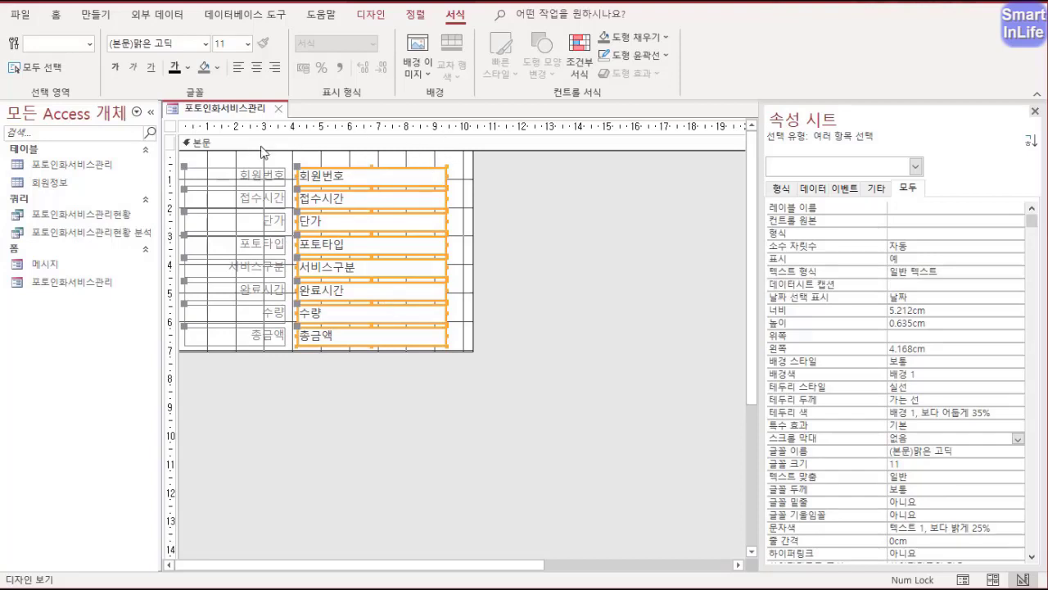
right_click(238, 109)
left_click(282, 187)
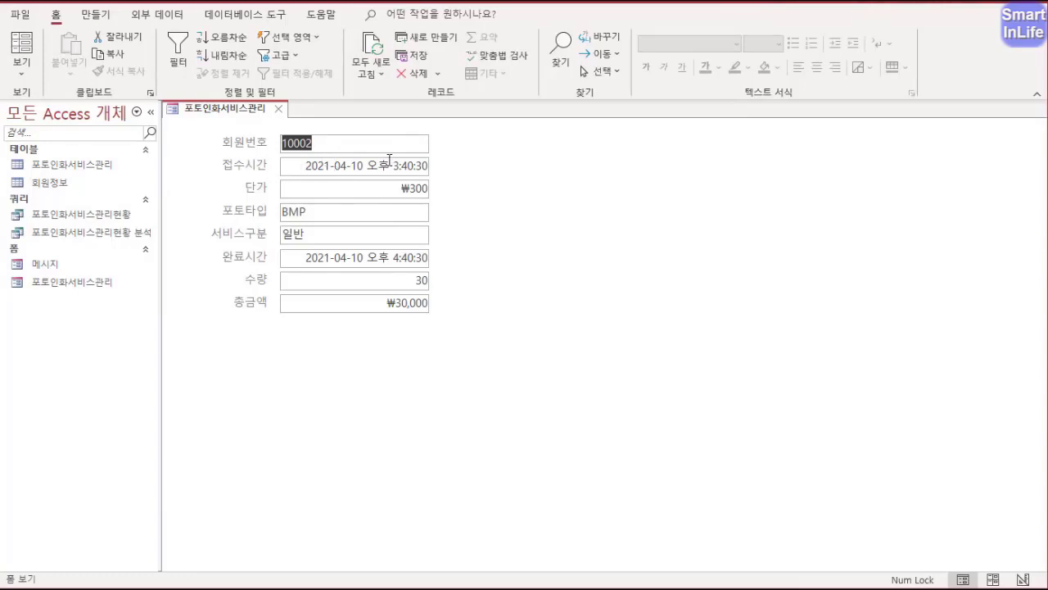
right_click(240, 115)
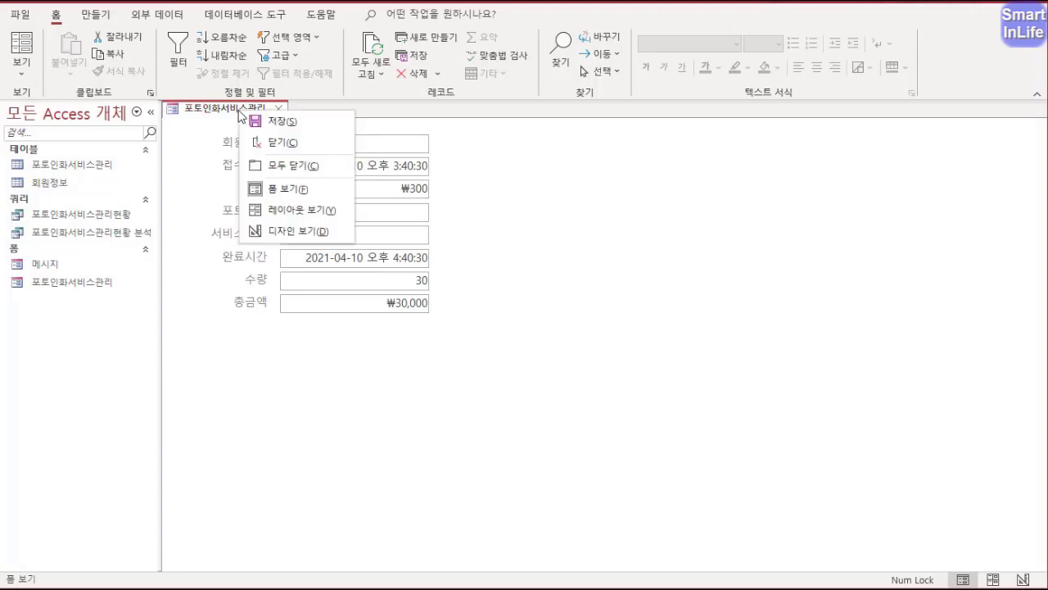
left_click(288, 233)
- Place the 서비스구분, 완료시간, 수량 and 총금액 fields with their labels as a second column directly beside the first four fields
left_click_drag(461, 342, 486, 179)
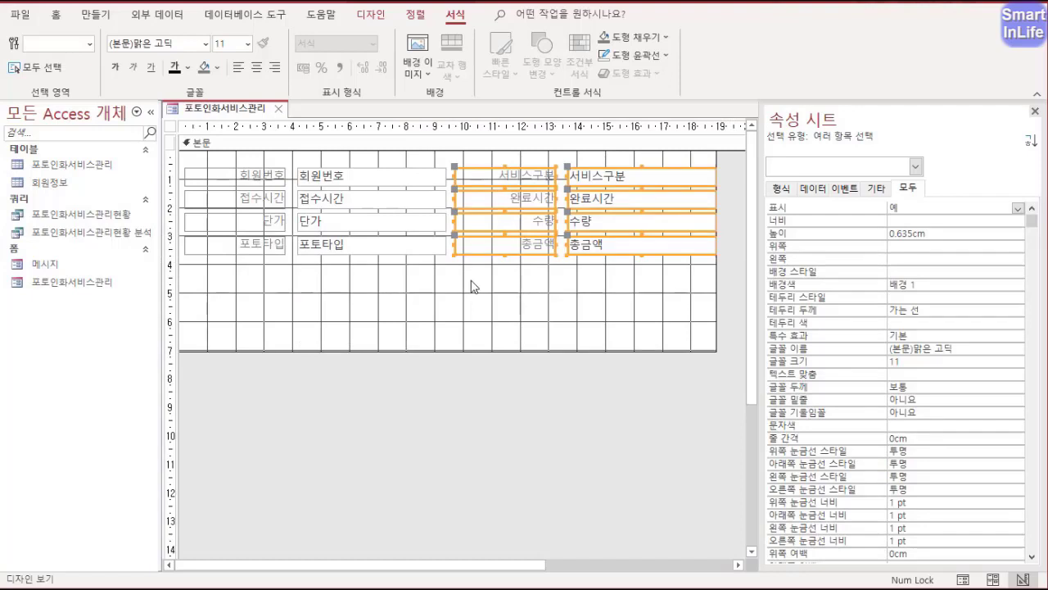
key("Left")
key("Left")
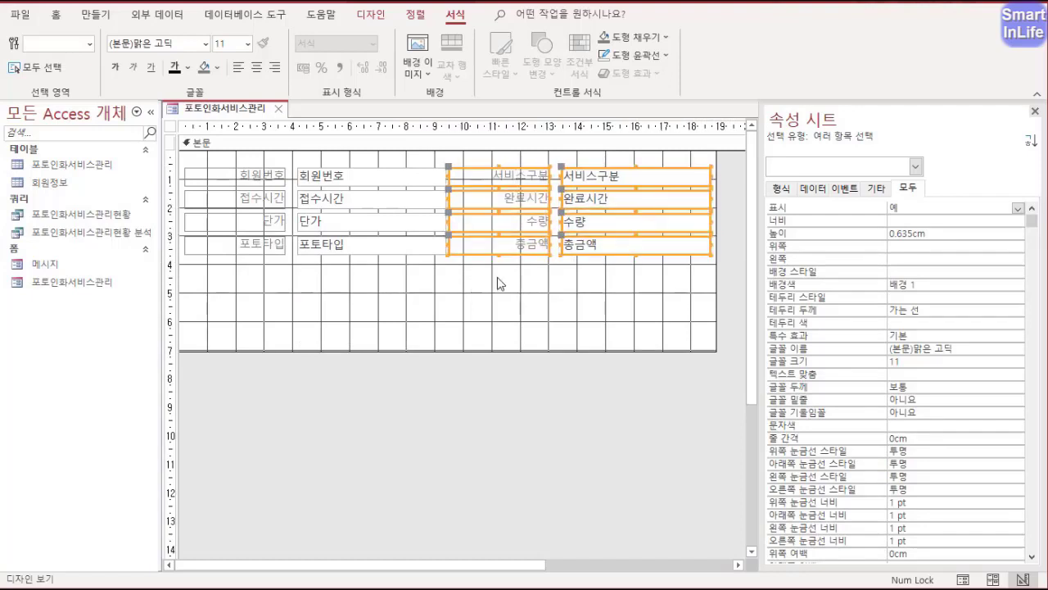
- Shrink the 본문 section to about 4 cm high and the form to about 18.68 cm wide, and check the layout in form view
left_click(477, 285)
left_click_drag(479, 350, 480, 264)
left_click_drag(714, 258, 710, 258)
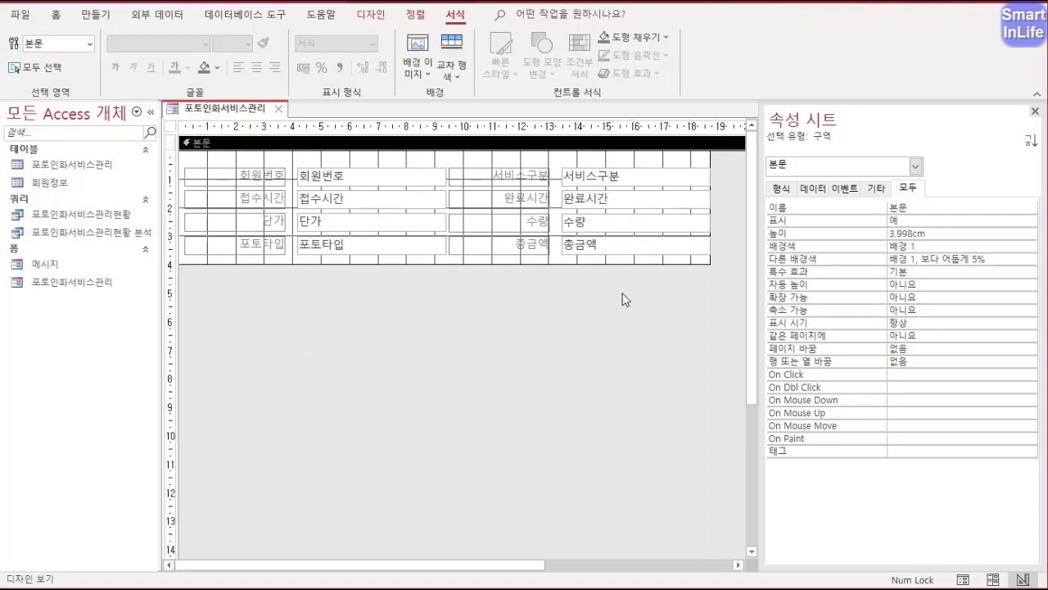
right_click(237, 107)
left_click(265, 188)
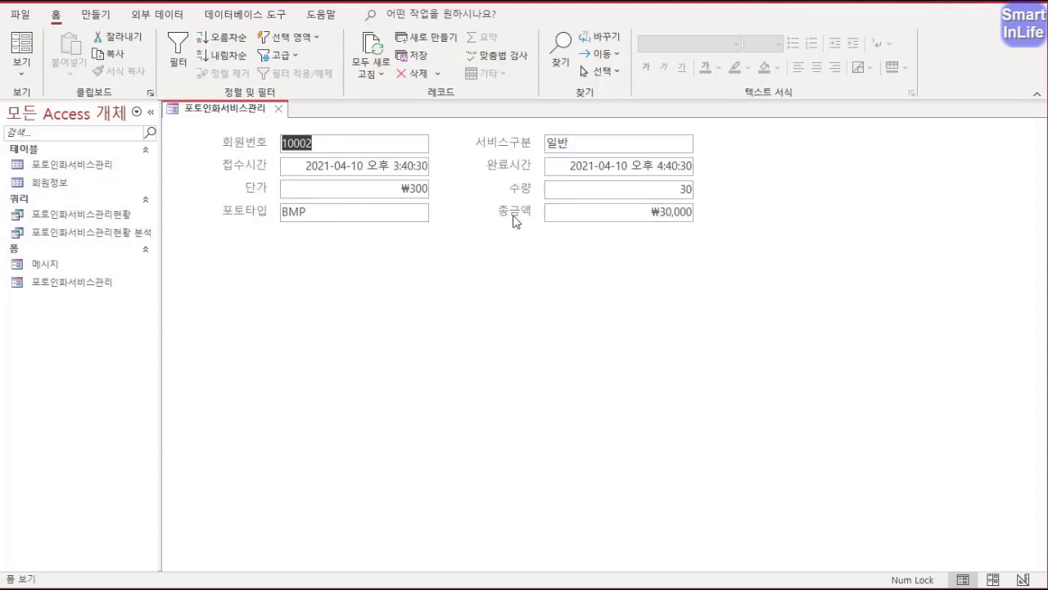
right_click(240, 116)
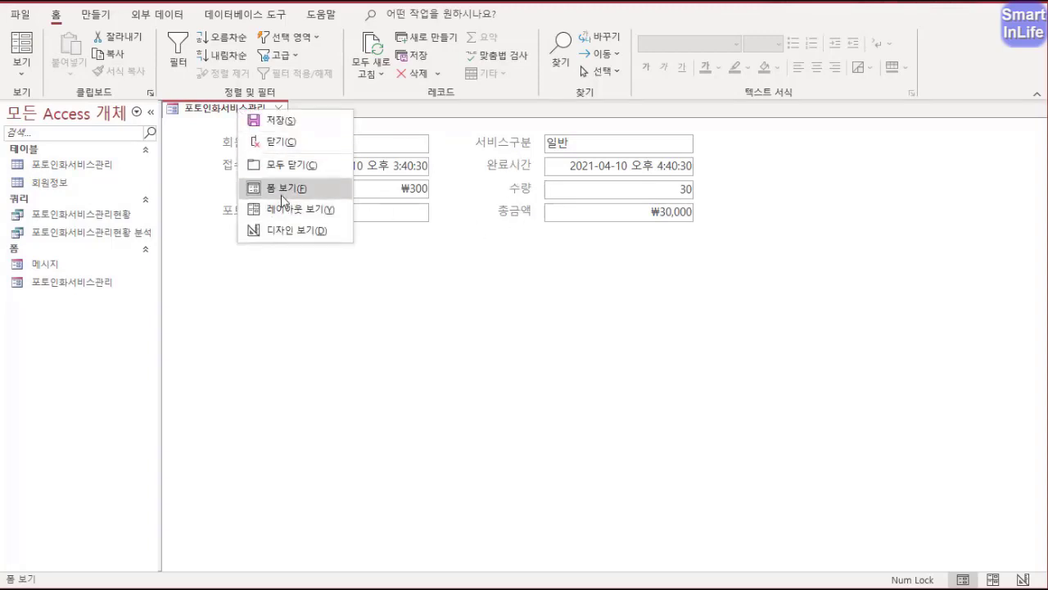
left_click(283, 230)
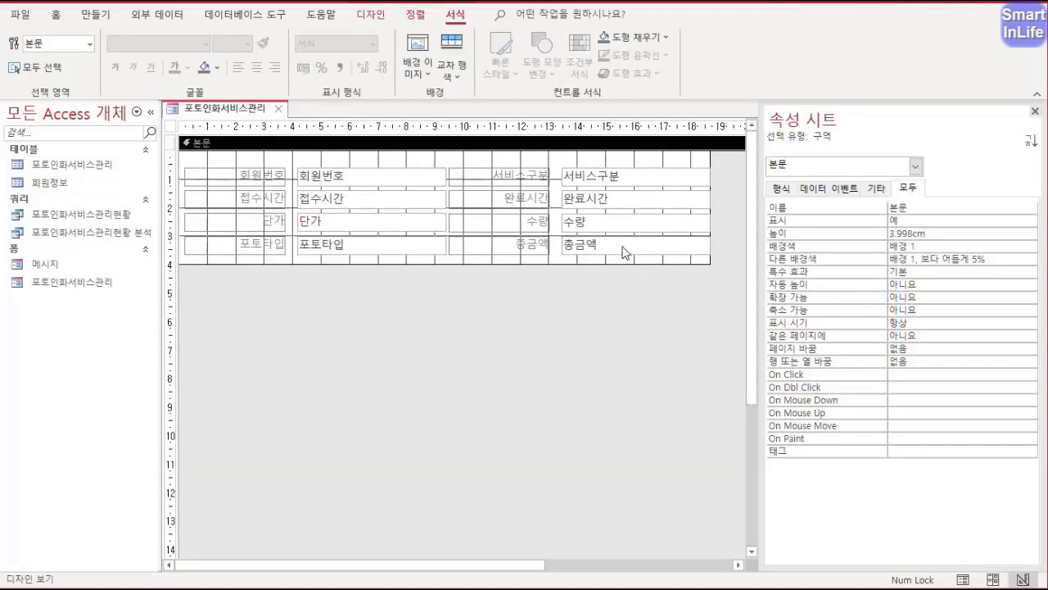
- Set the font color of all labels and text boxes to black (텍스트 1)
left_click_drag(597, 259, 596, 260)
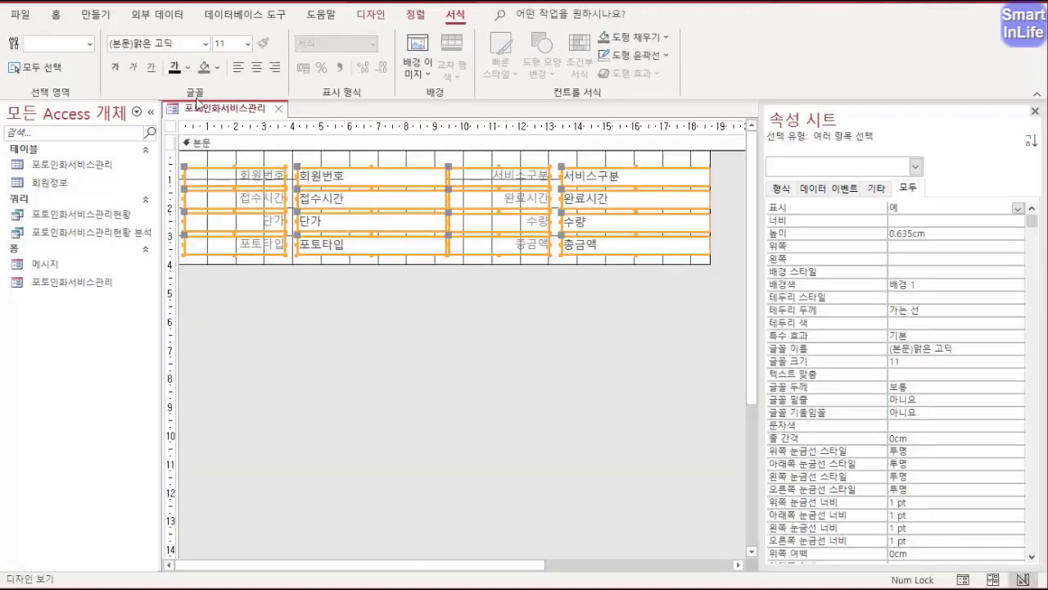
left_click(174, 69)
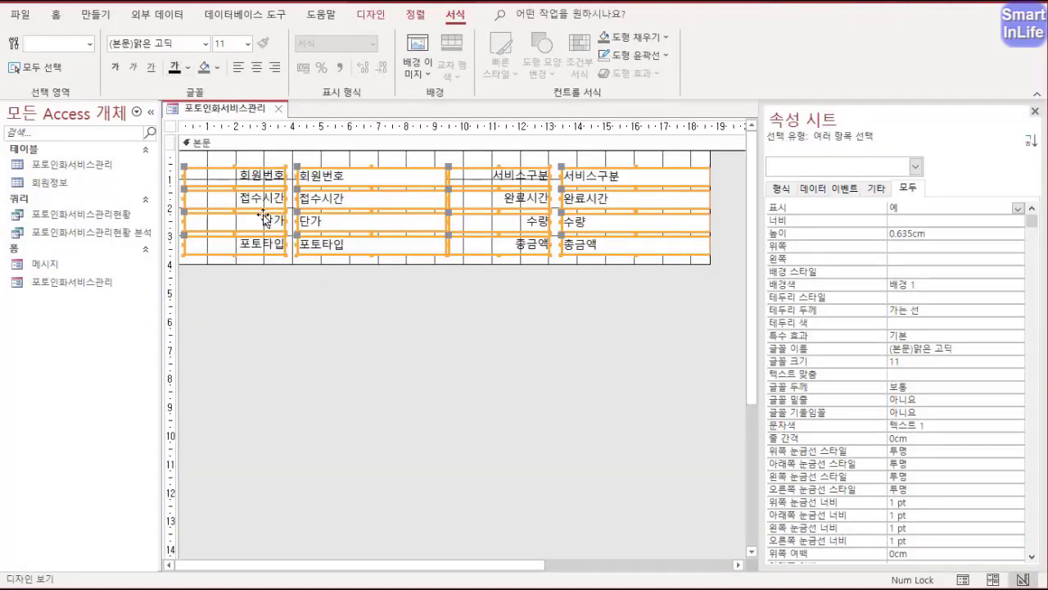
left_click(361, 158)
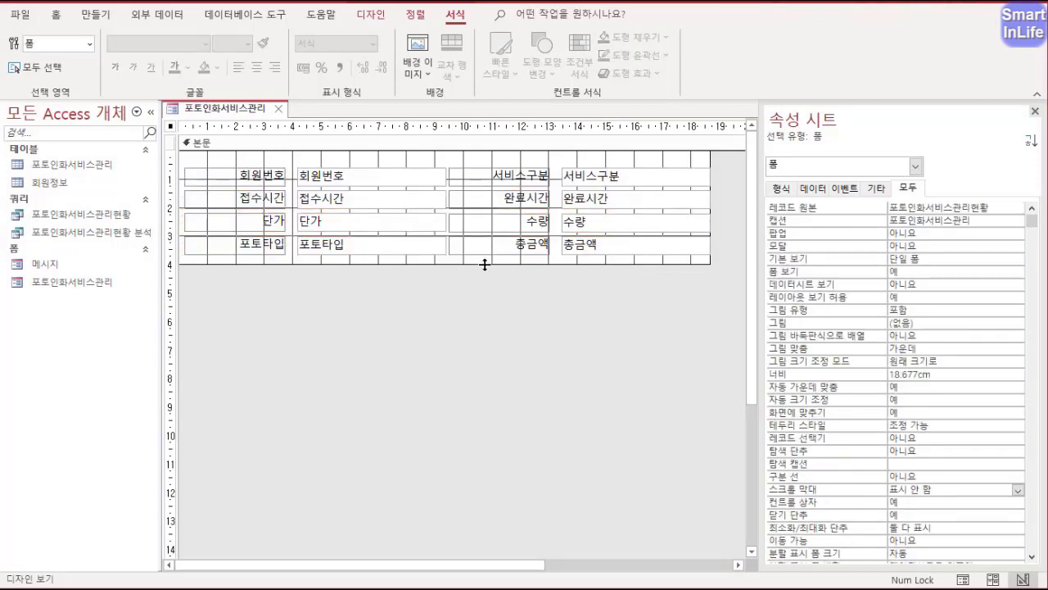
- Change the 총금액 label's caption to 포인트 and its control name to 포인트_Label
left_click(531, 243)
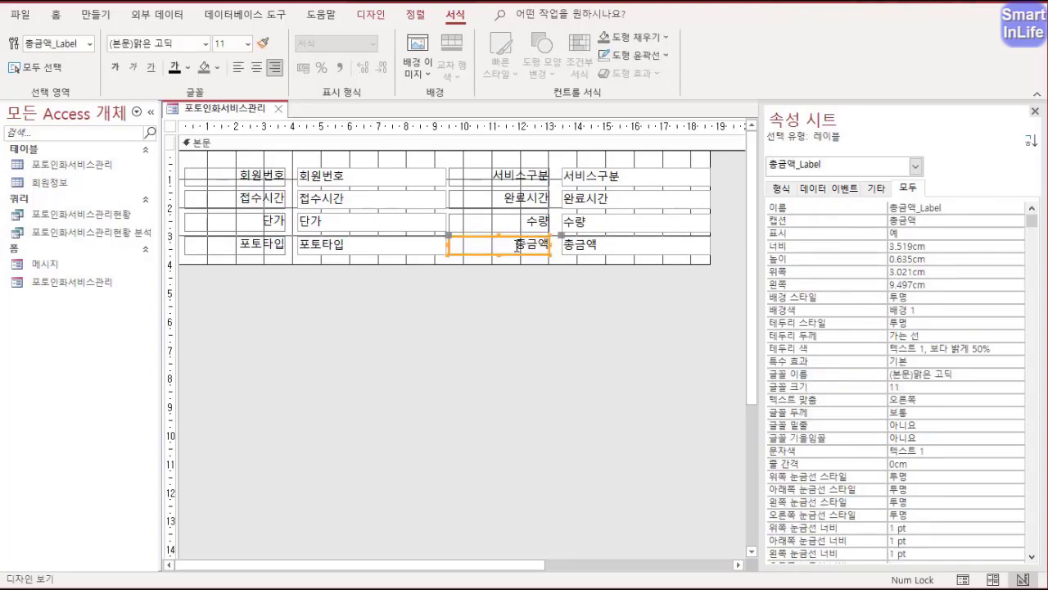
double_click(519, 244)
type("포ㅇ")
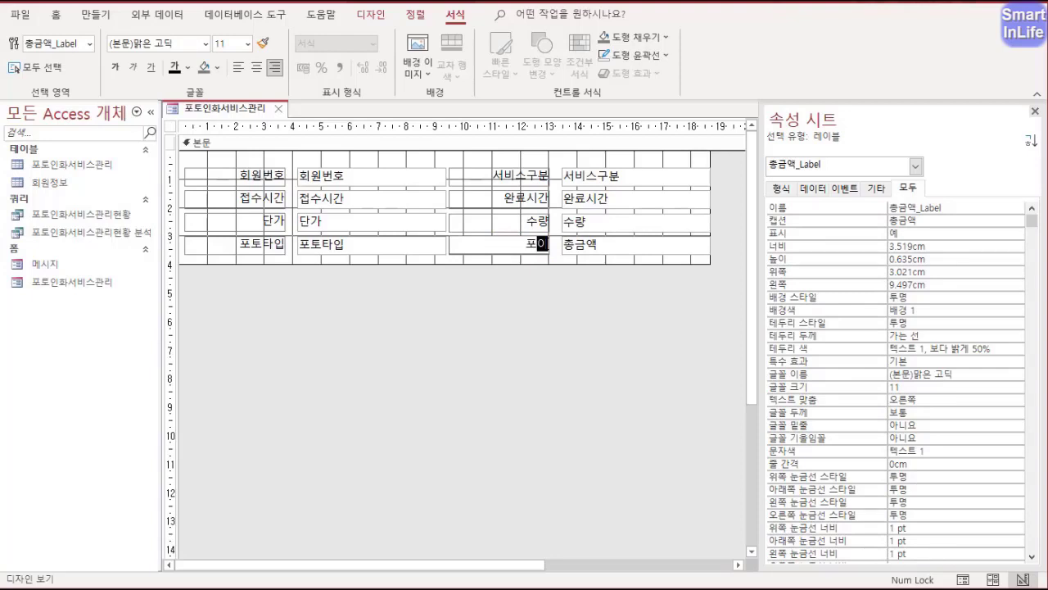
type("인트")
left_click(509, 255)
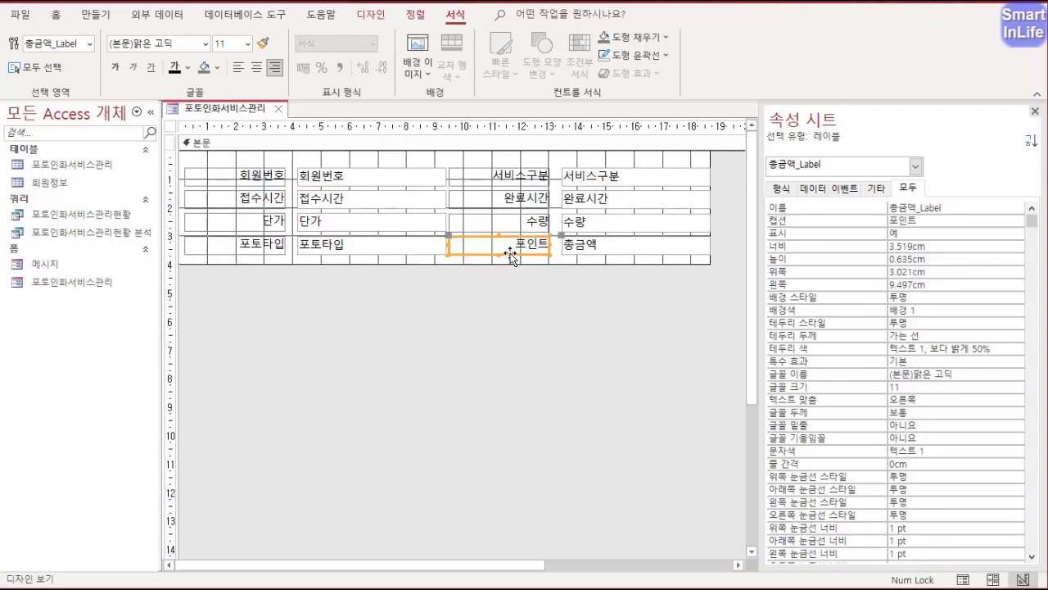
left_click(510, 255)
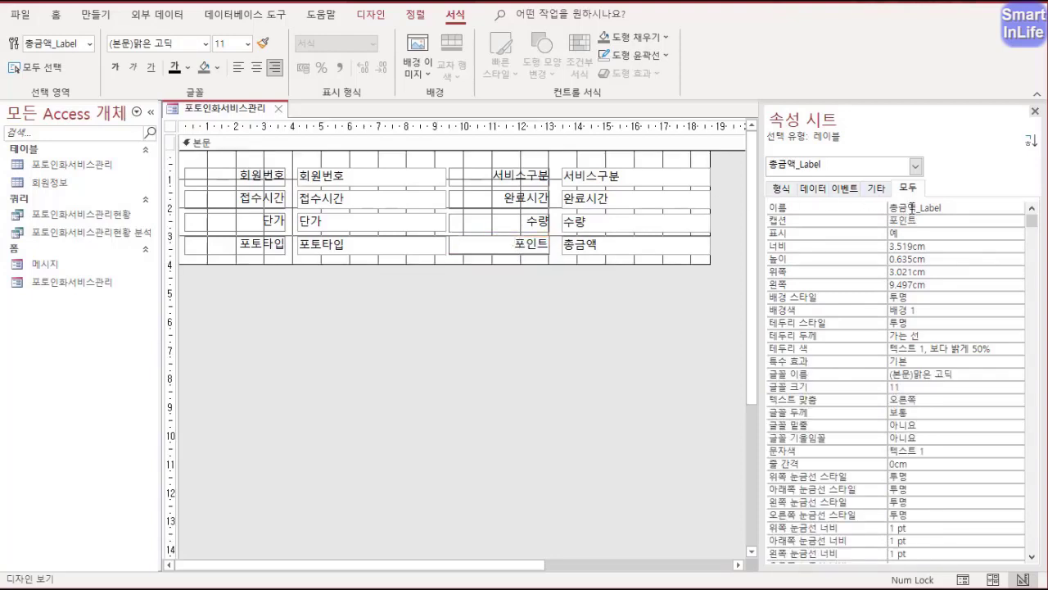
left_click_drag(911, 208, 888, 208)
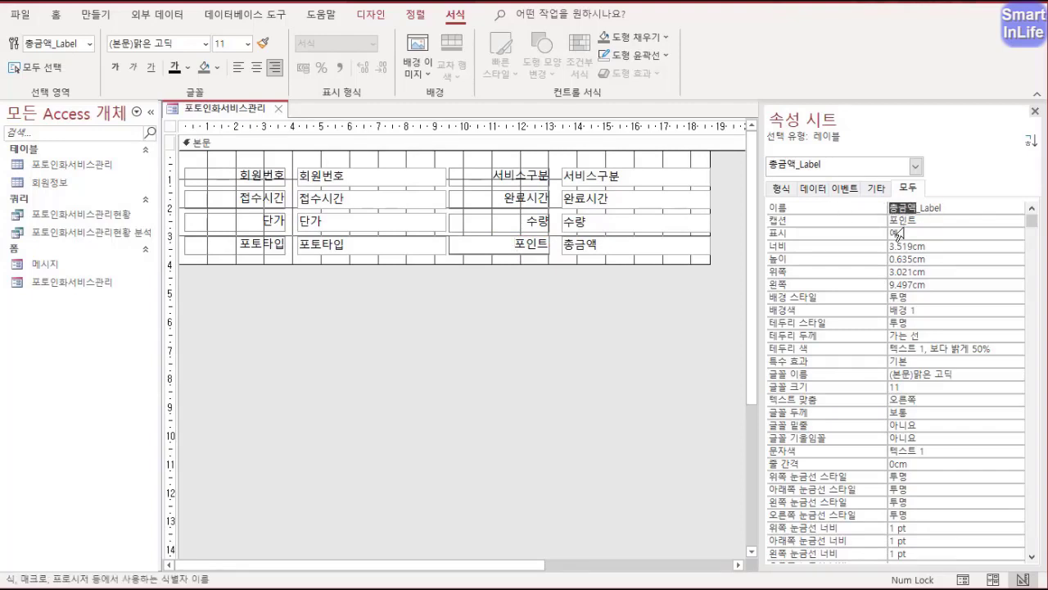
type("포인트")
key("Return")
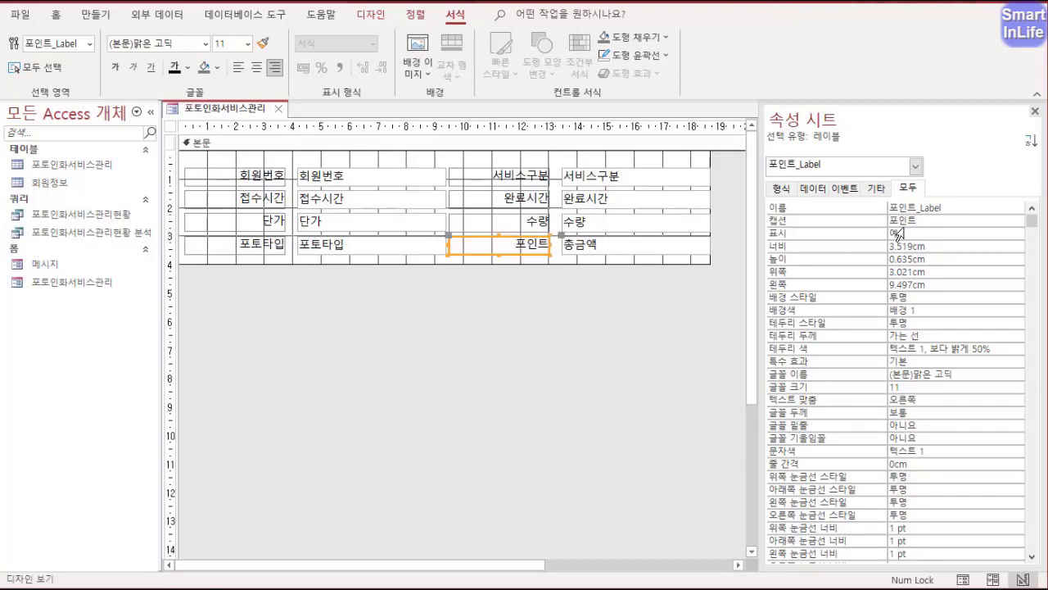
- Rename the 총금액 text box control as 포인트
left_click(610, 252)
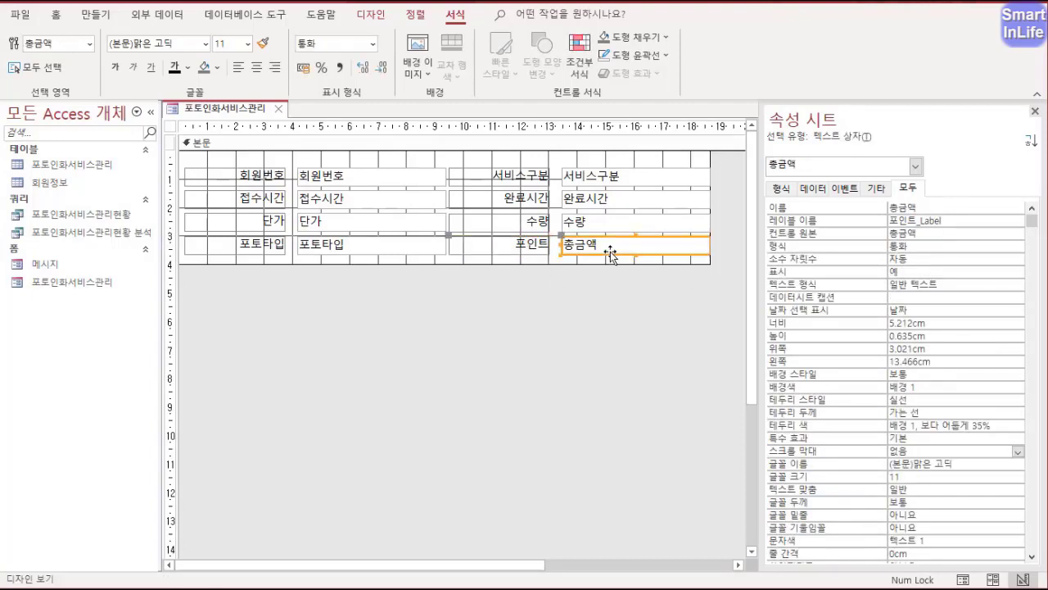
left_click(921, 208)
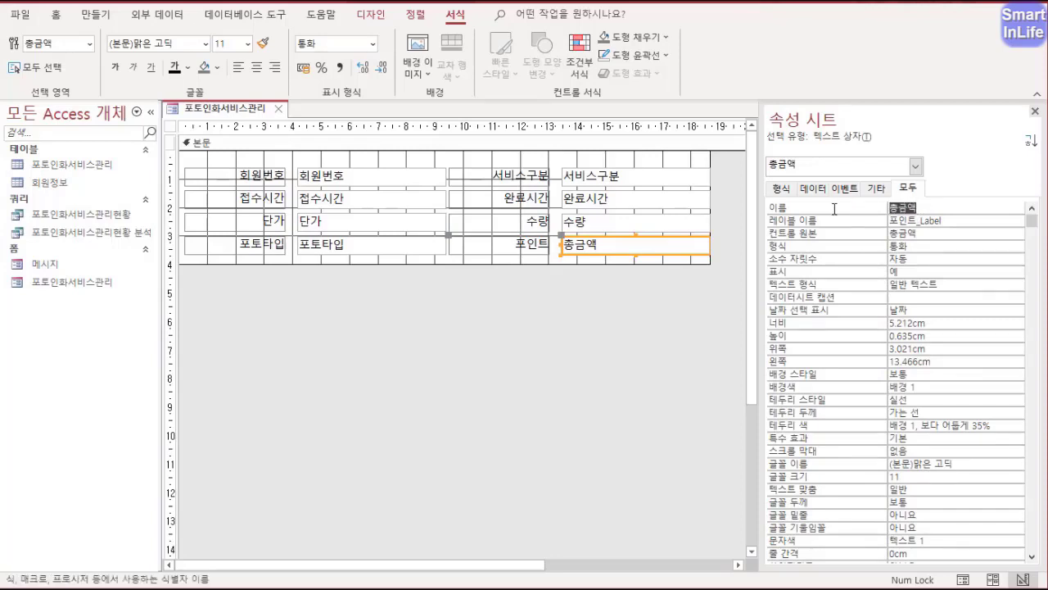
type("포인트")
key("Return")
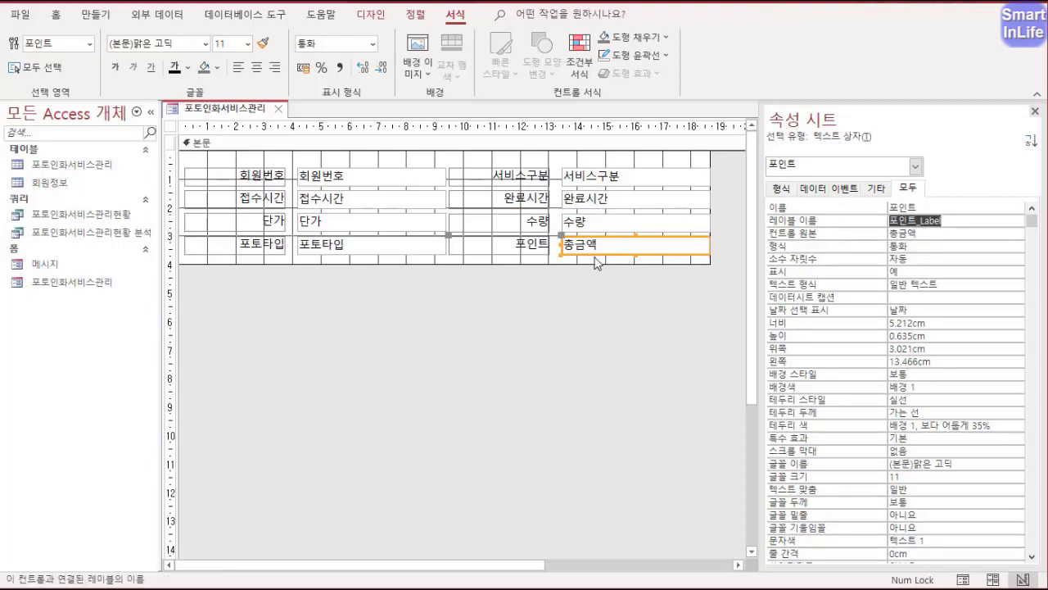
- Replace the 포인트 text box's control source with an expression starting =[단가]* in the Expression Builder
left_click(908, 235)
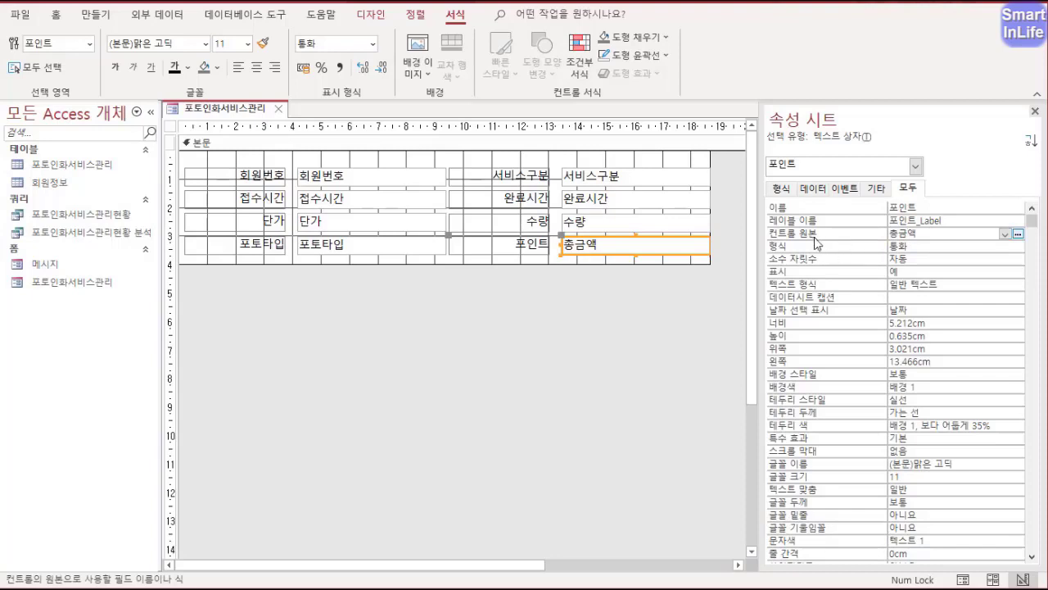
double_click(905, 233)
right_click(898, 232)
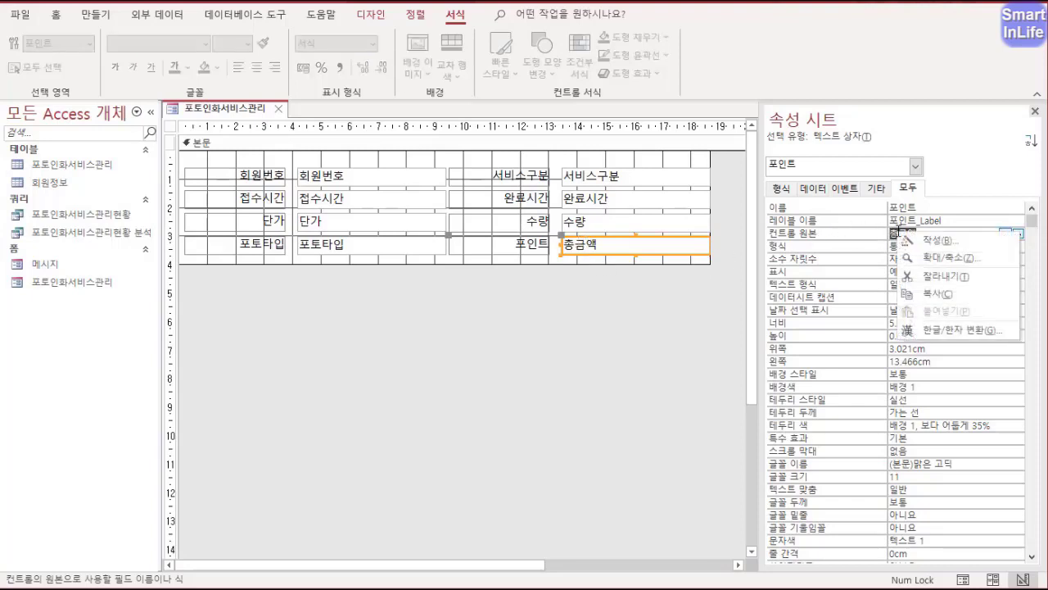
left_click(927, 240)
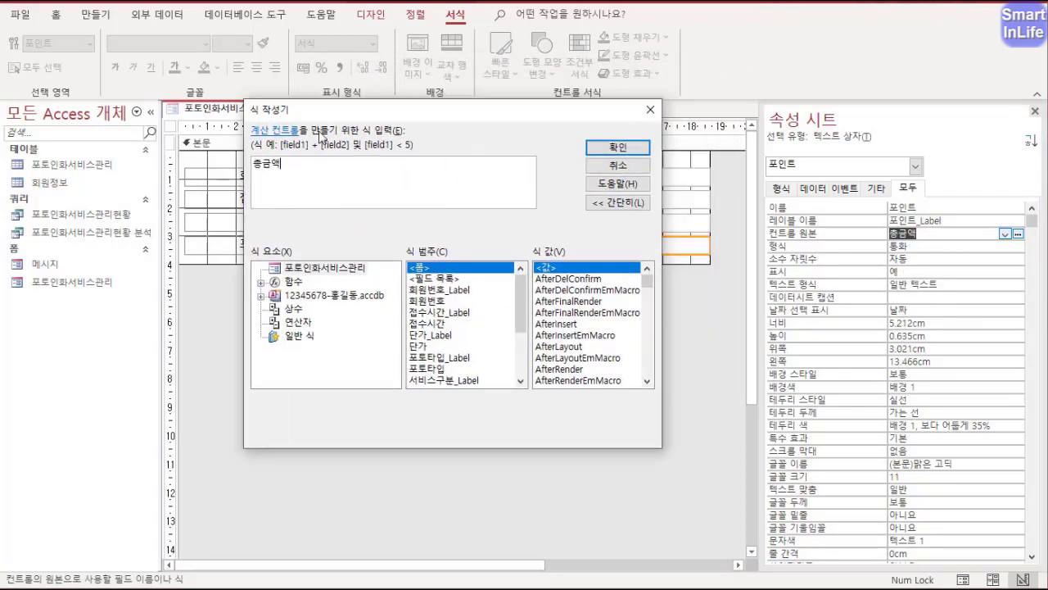
left_click_drag(328, 109, 212, 238)
left_click_drag(177, 296, 126, 292)
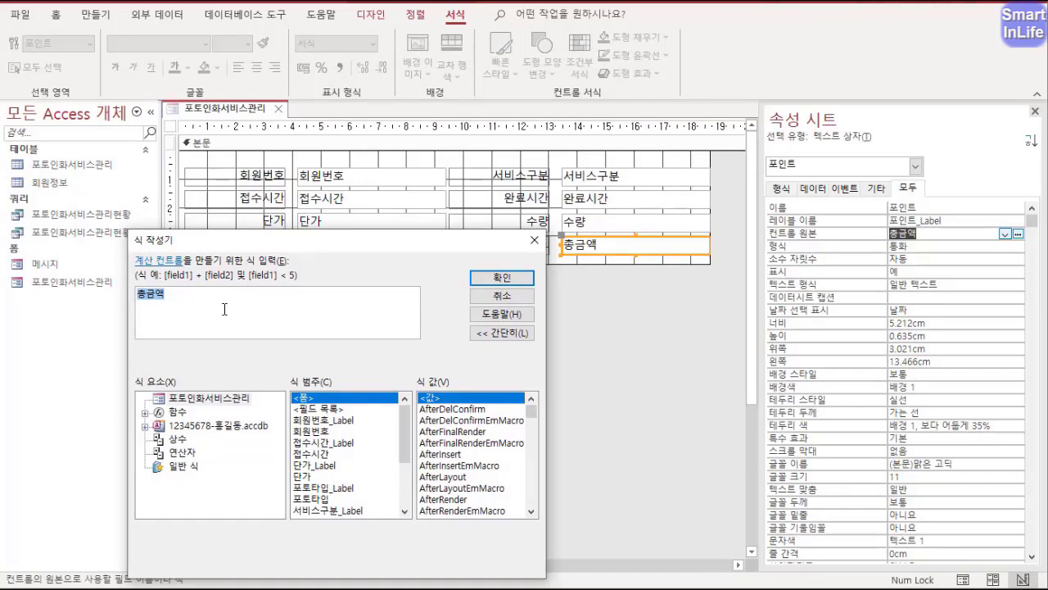
type("=")
type("[단가]")
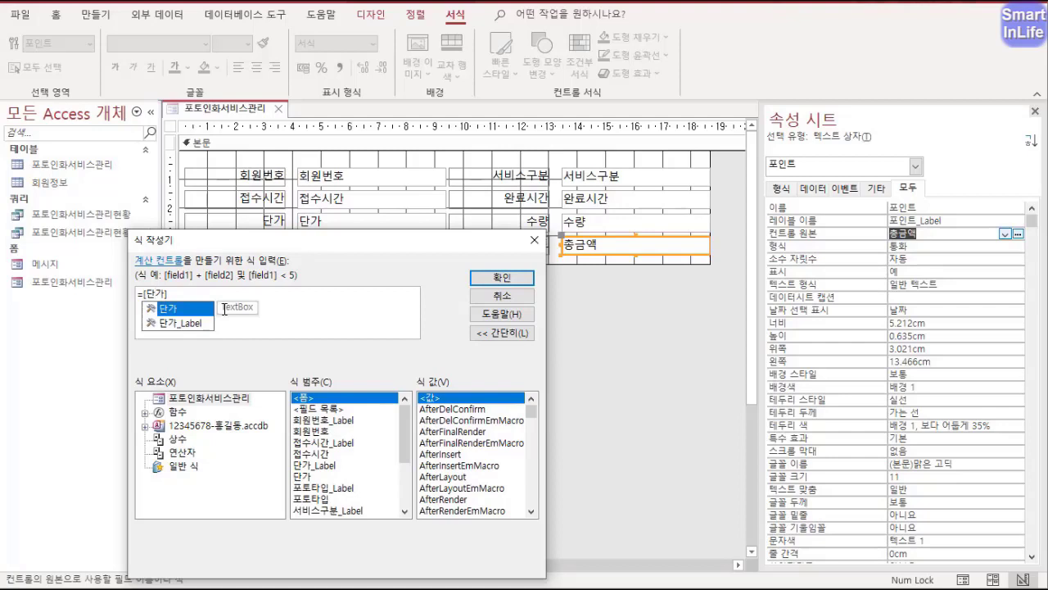
key("Left")
key("Left")
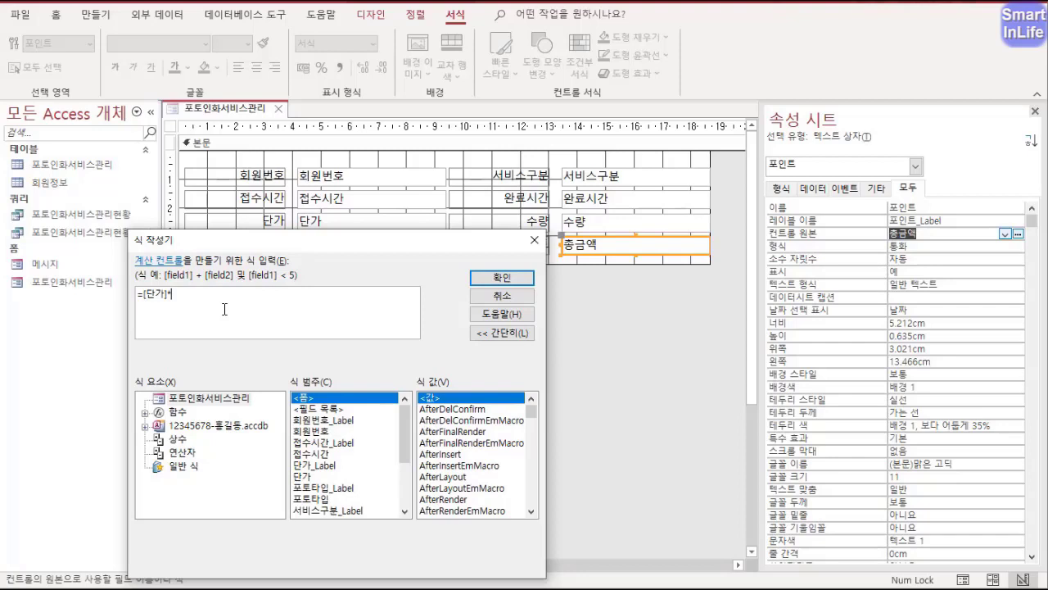
- Add a Switch function to the expression with the first pair [수량]>=50,0.03 and a trailing comma
type("swi")
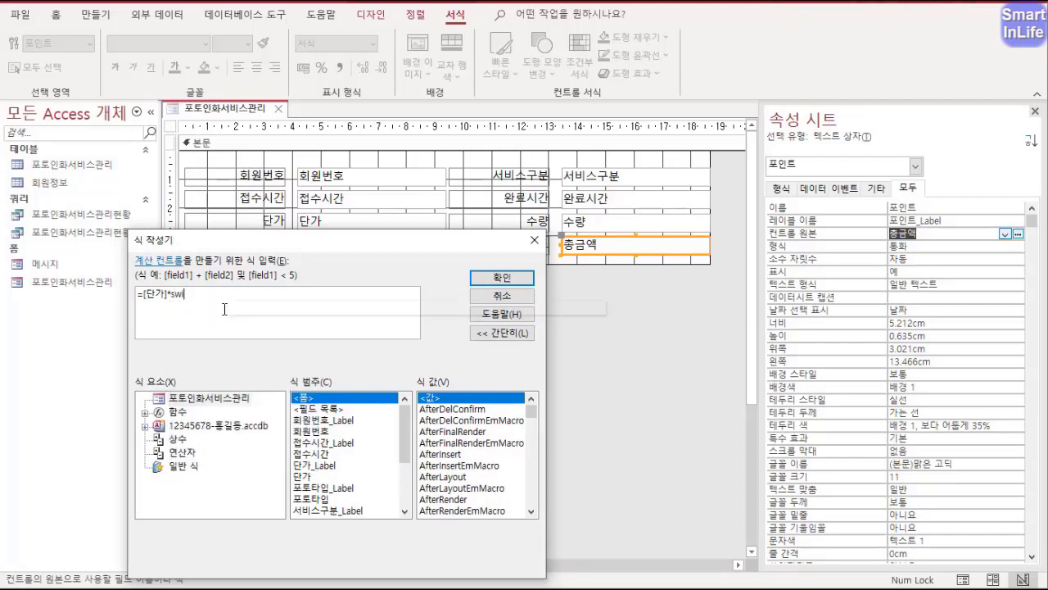
type("tc")
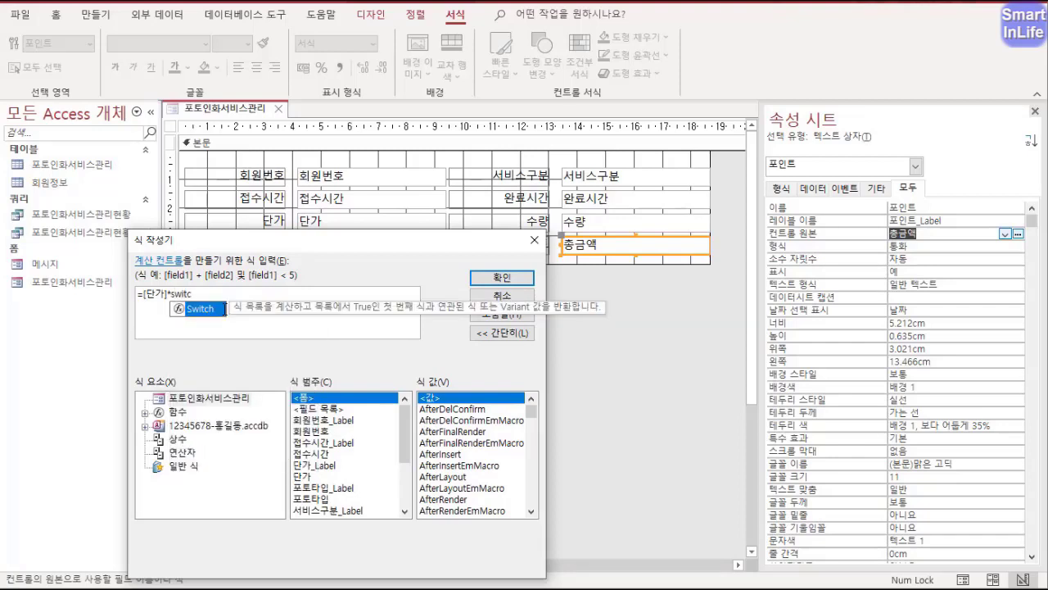
type("h(")
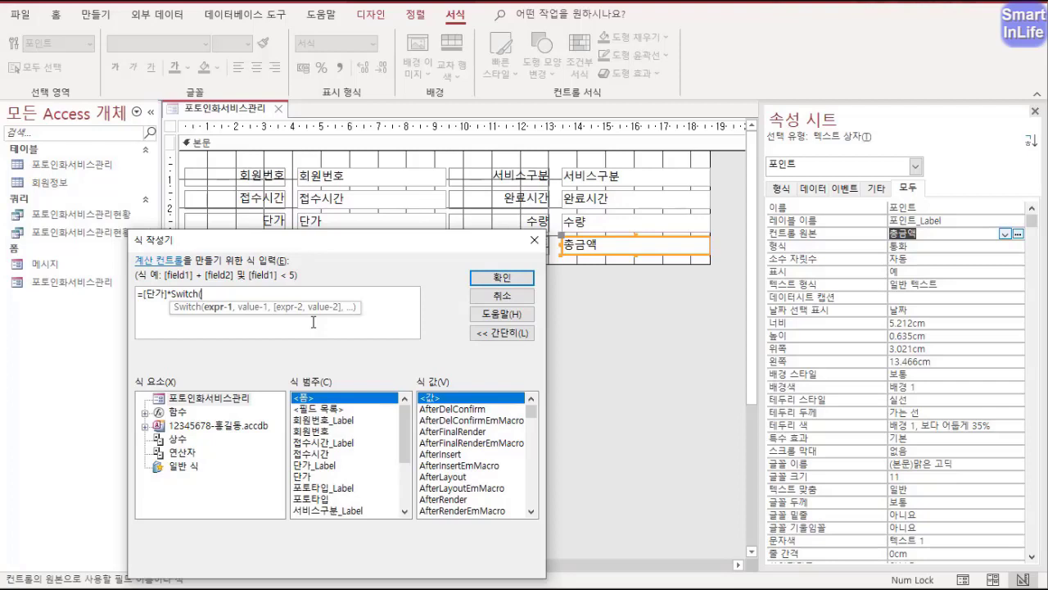
type("[수량")
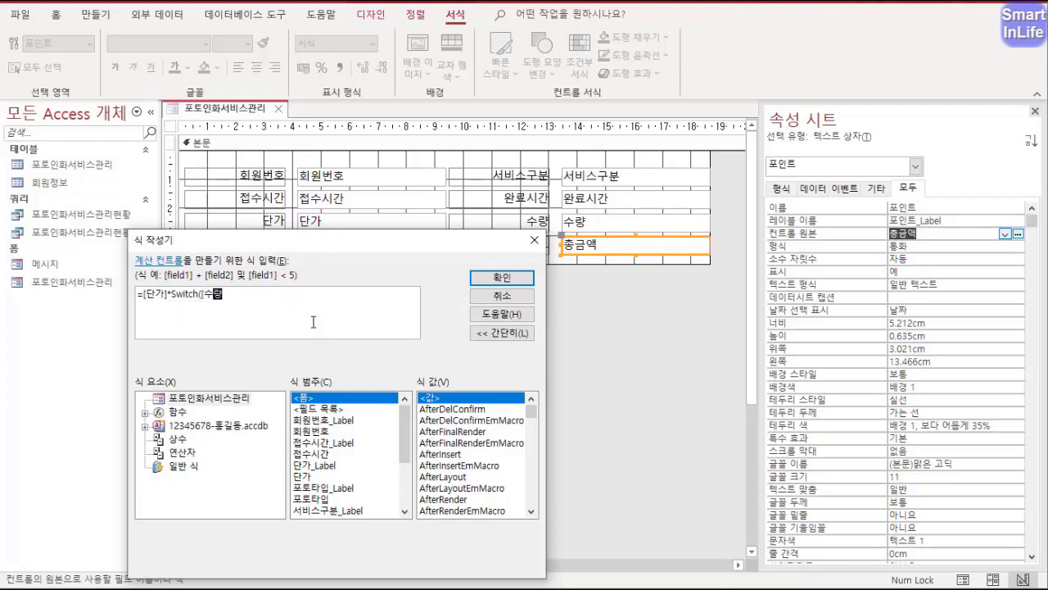
type("]>=5")
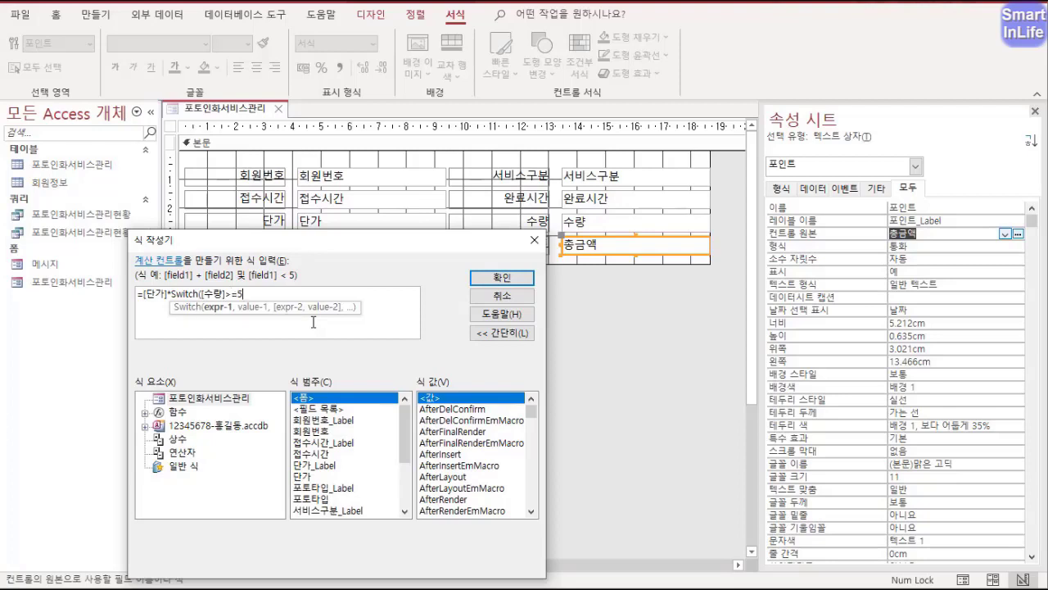
type("0,0.03")
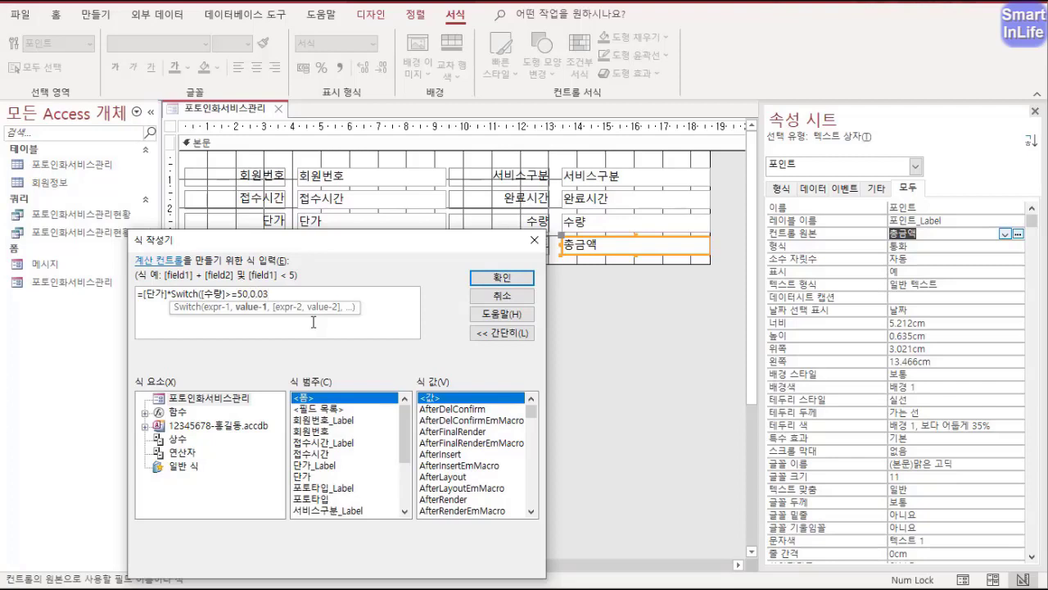
type(",")
- Duplicate the [수량]>=50,0.03, pair at the end of the Switch expression
key("shift+Left")
key("shift+Left")
key("shift+Left")
key("shift+Left")
key("shift+Left")
key("shift+Left")
key("shift+Left")
key("shift+Left")
key("shift+Left")
key("shift+Left")
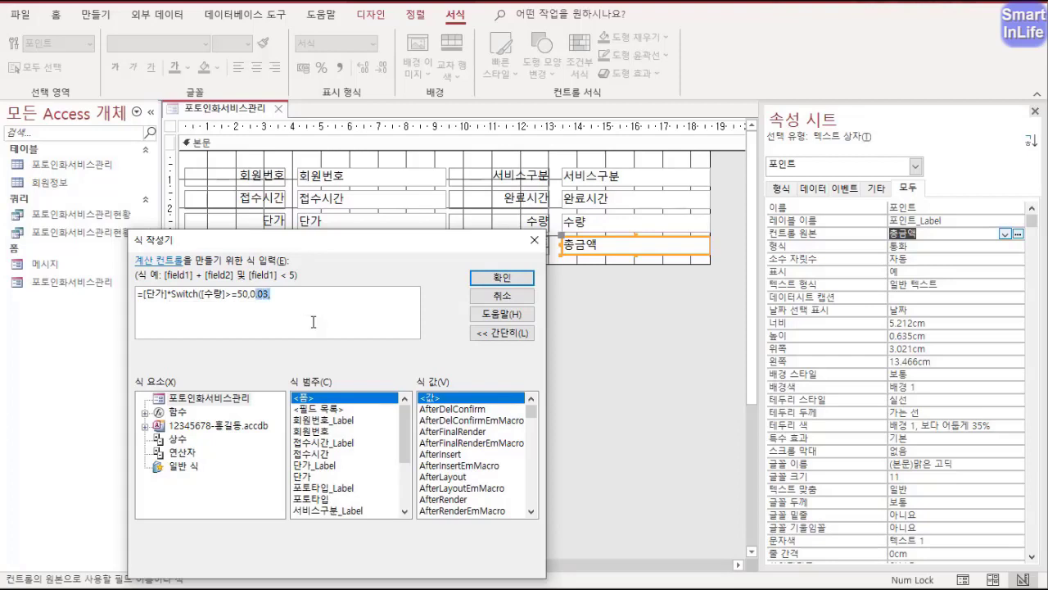
key("shift+Left")
key("shift+Left")
key("shift+Left")
key("shift+Left")
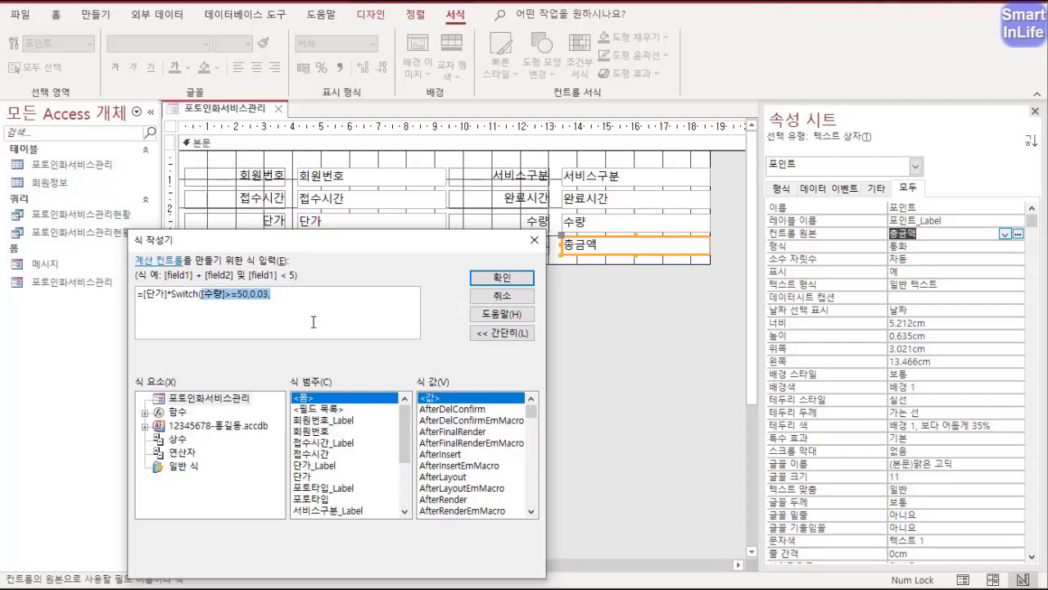
key("ctrl+c")
key("End")
key("ctrl+v")
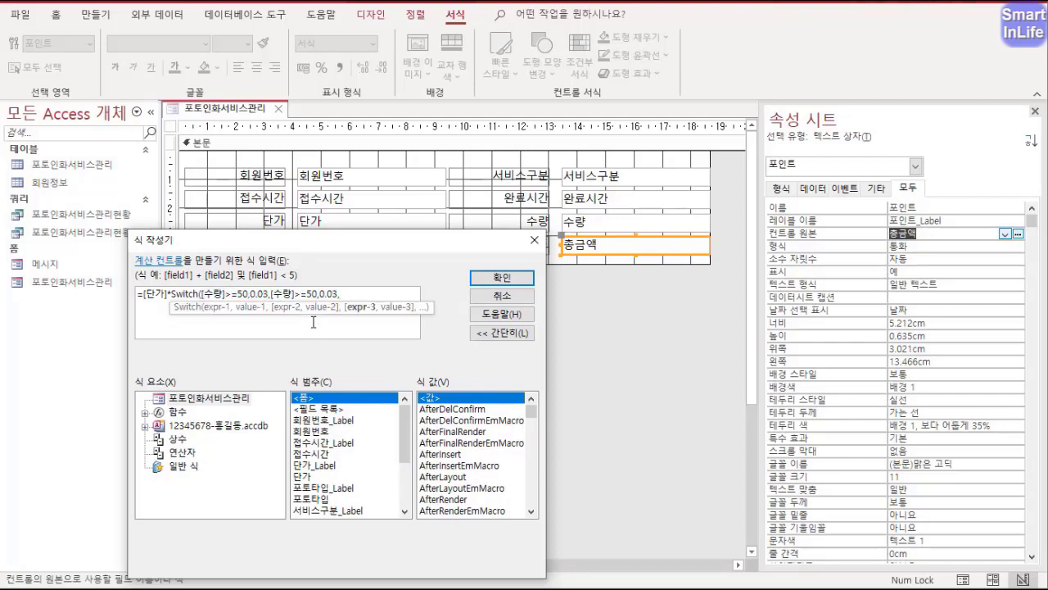
- Change the second Switch pair to [수량]>=30,0.03 followed by a comma
left_click(314, 295)
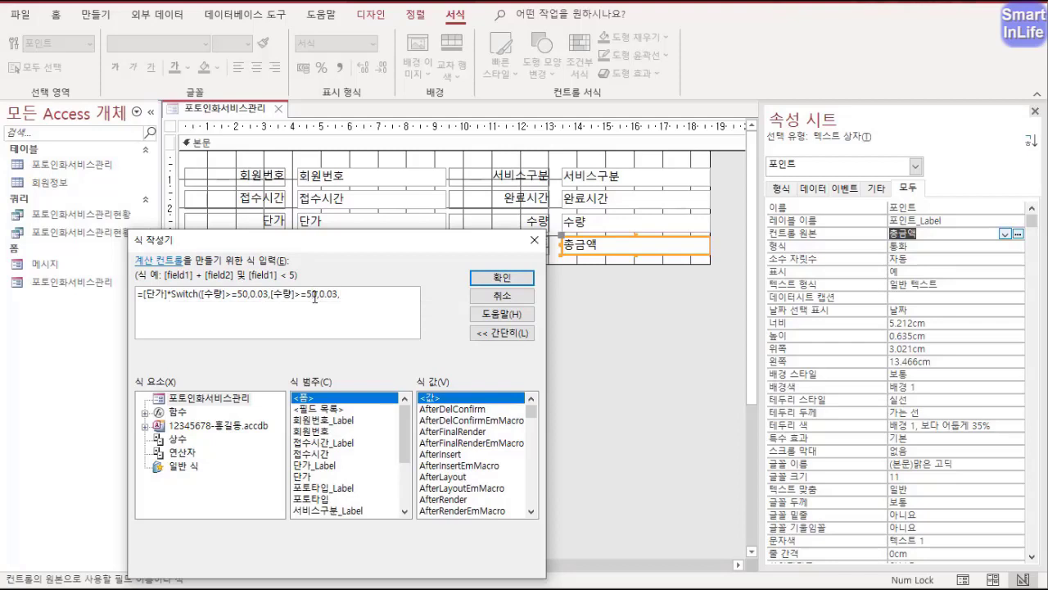
key("BackSpace")
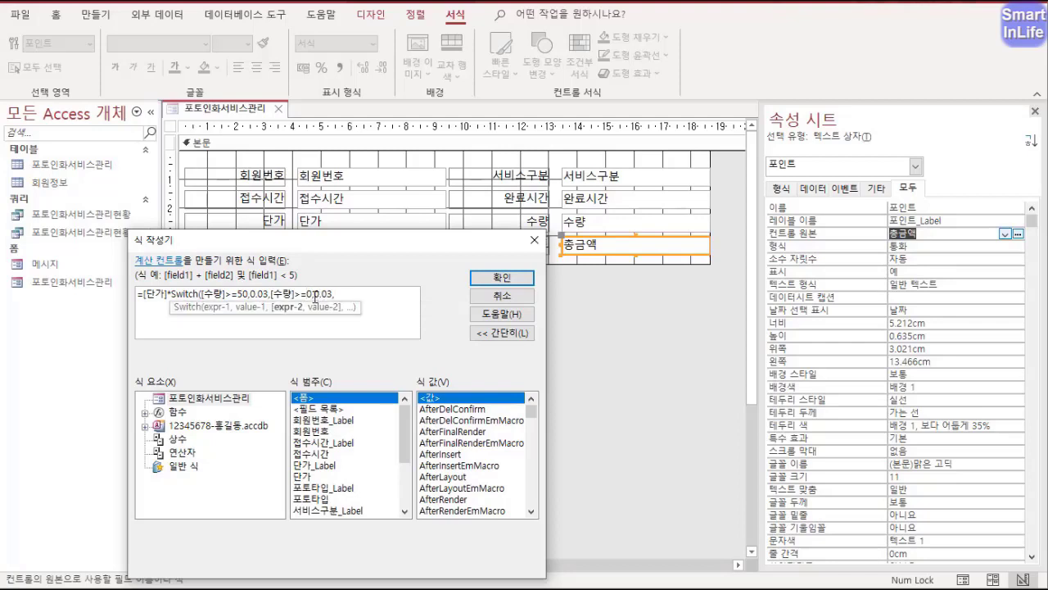
type("3")
key("End")
key("BackSpace")
key("BackSpace")
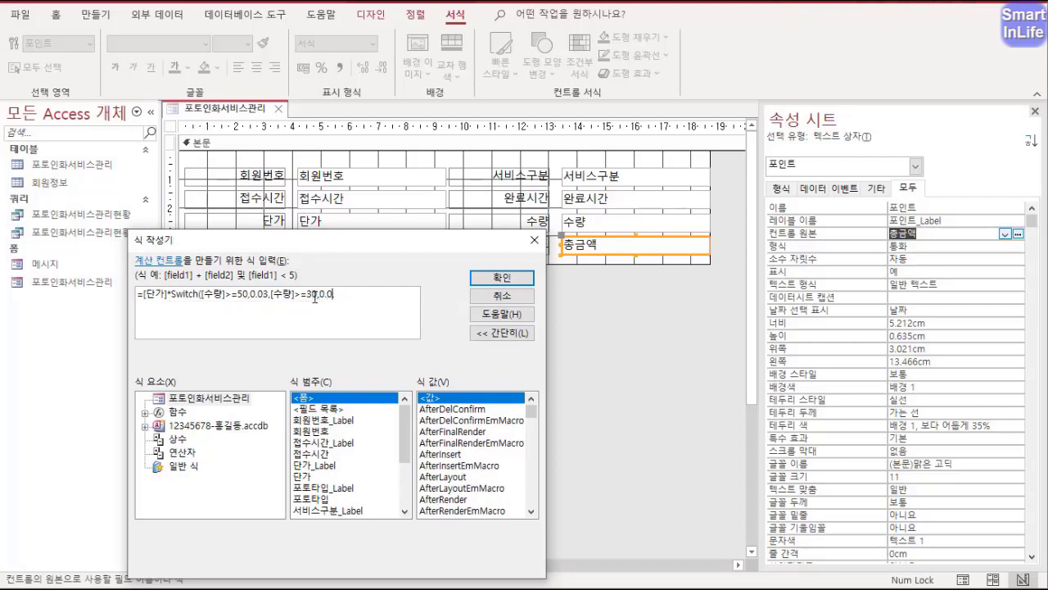
type("3,")
- Paste a third pair into the Switch function and change its condition to [수량]<30
key("ctrl+v")
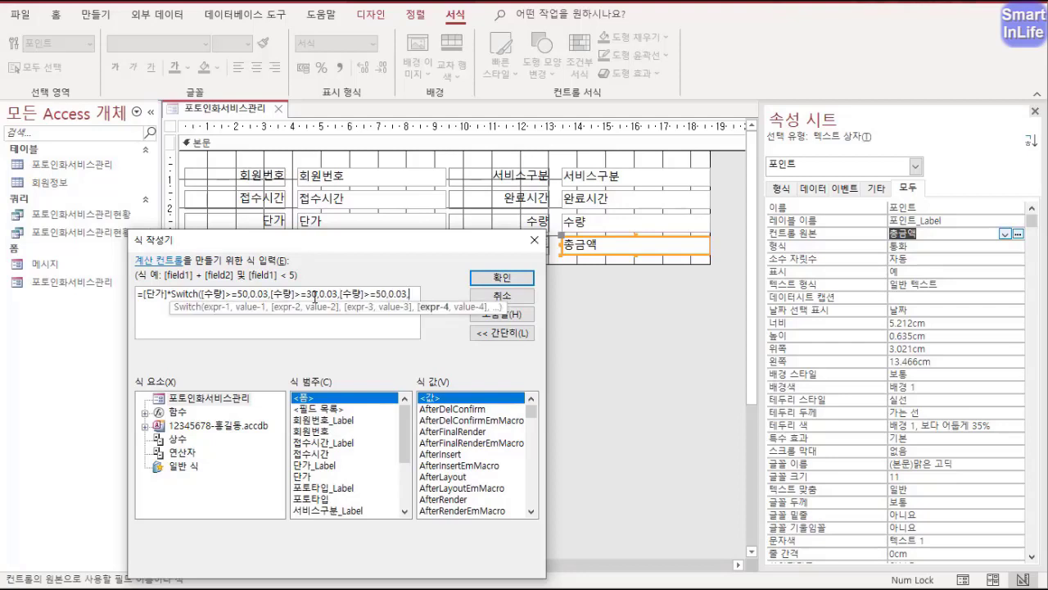
type(",")
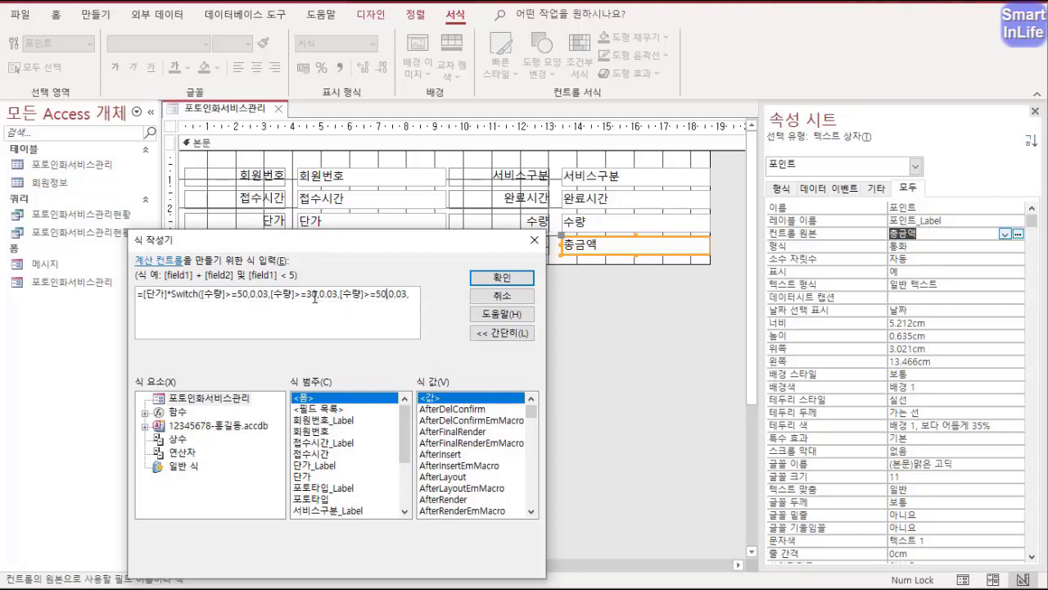
key("Left")
key("Left")
key("Left")
key("Left")
key("Left")
key("BackSpace")
key("BackSpace")
key("BackSpace")
key("BackSpace")
key("BackSpace")
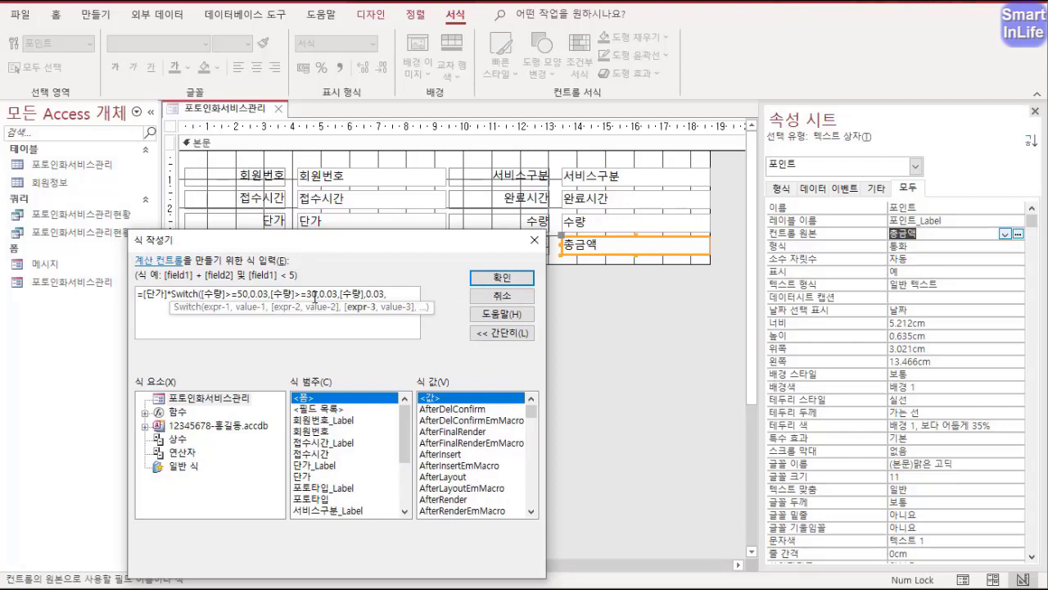
type("<30,")
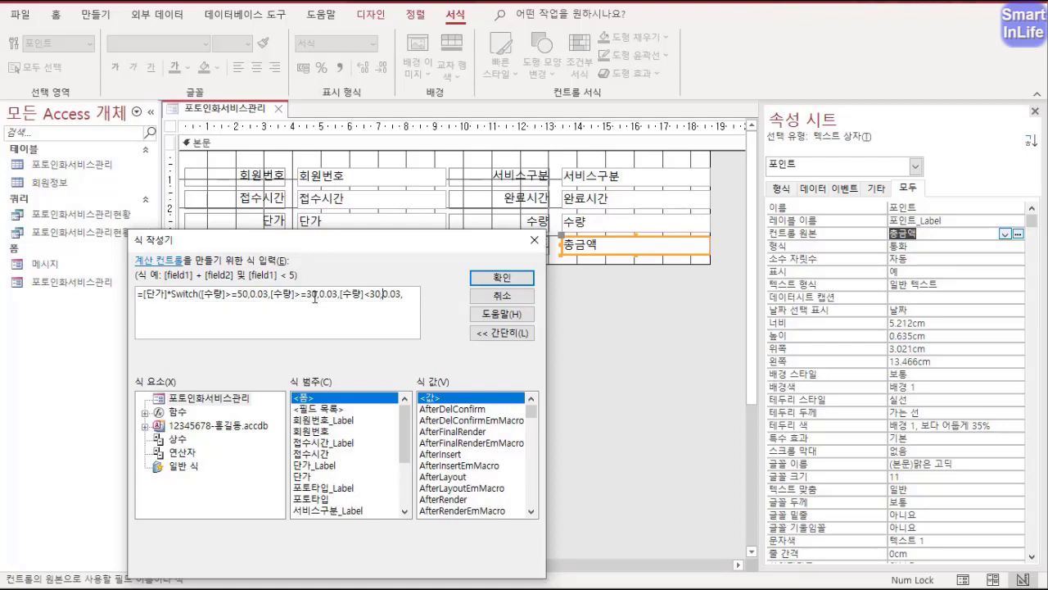
- Set the third pair's value to 0.01, close the Switch function, and apply the expression to the 포인트 text box
key("Delete")
type("1")
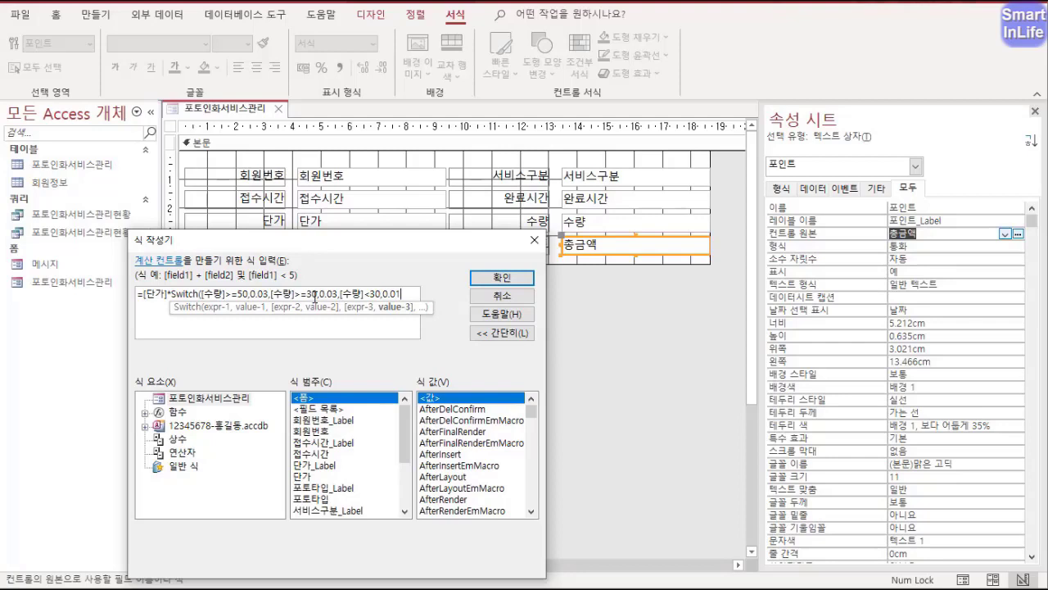
type(")")
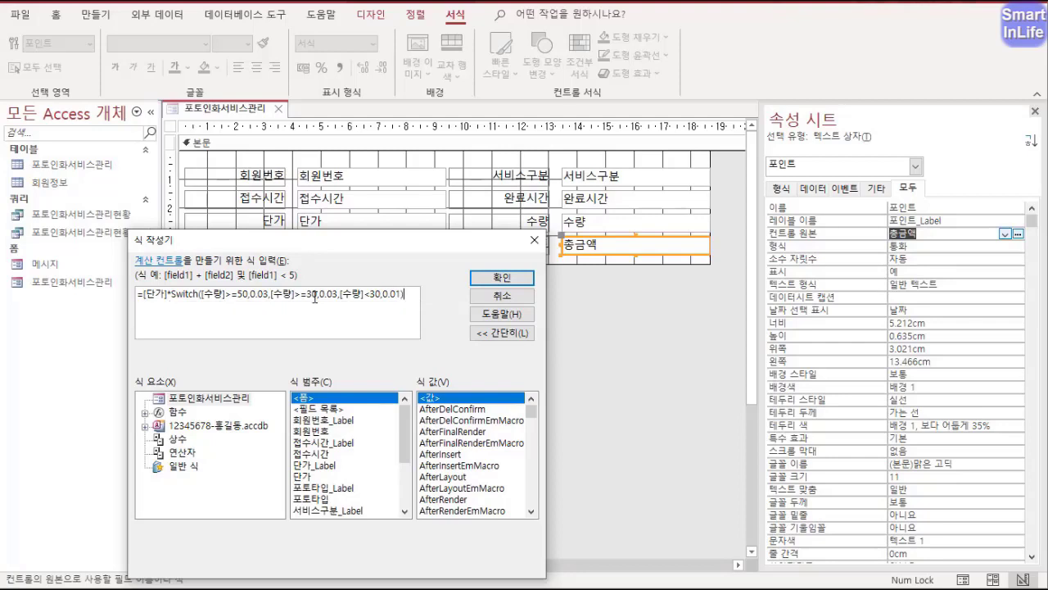
key("ctrl+a")
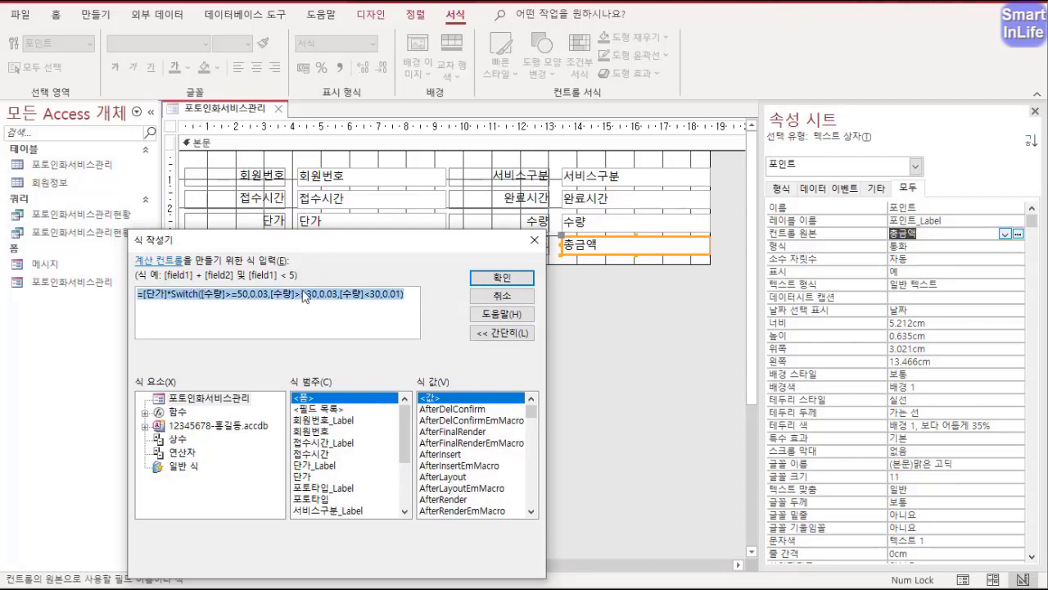
left_click(502, 278)
key("Return")
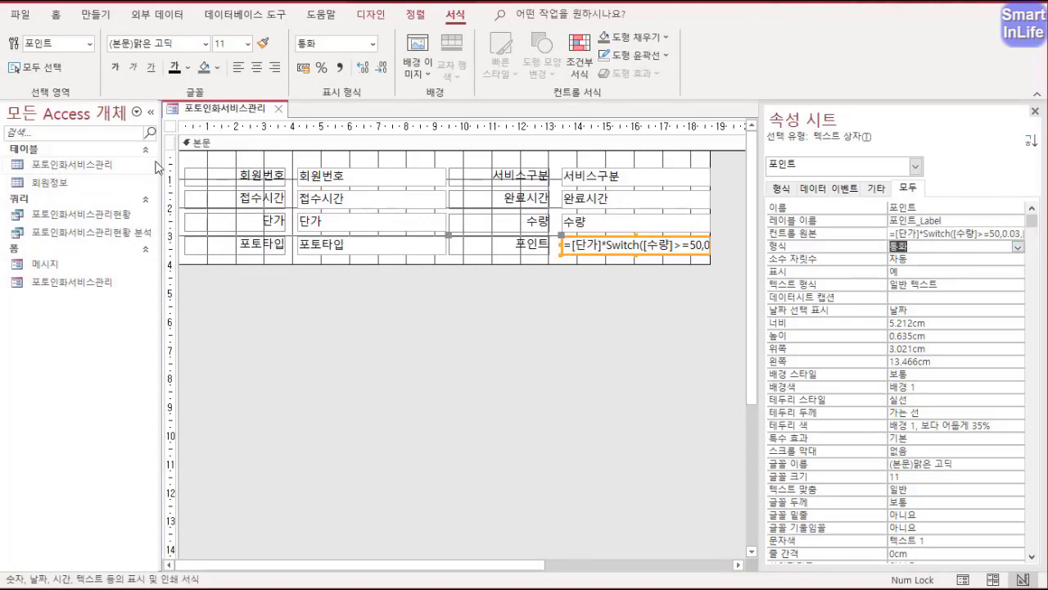
- Check the calculated 포인트 field in form view and return to design view
right_click(210, 111)
left_click(240, 190)
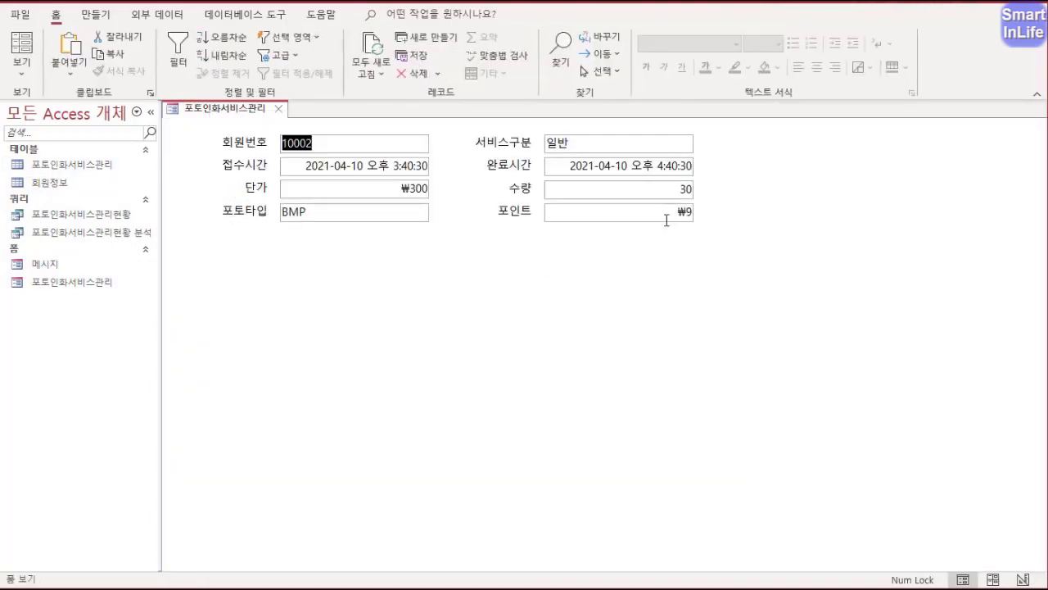
right_click(242, 117)
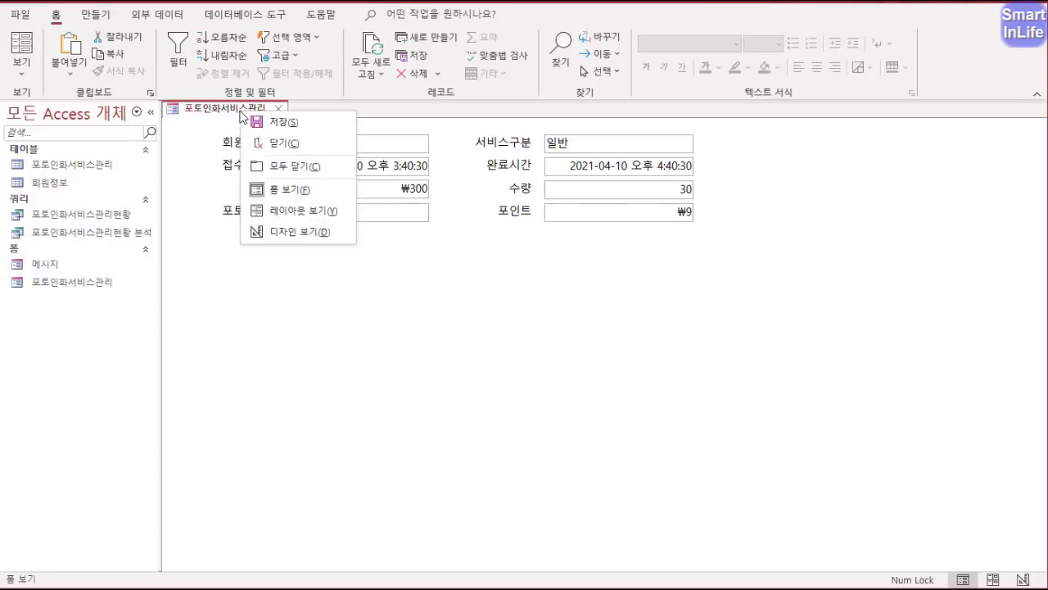
left_click(287, 233)
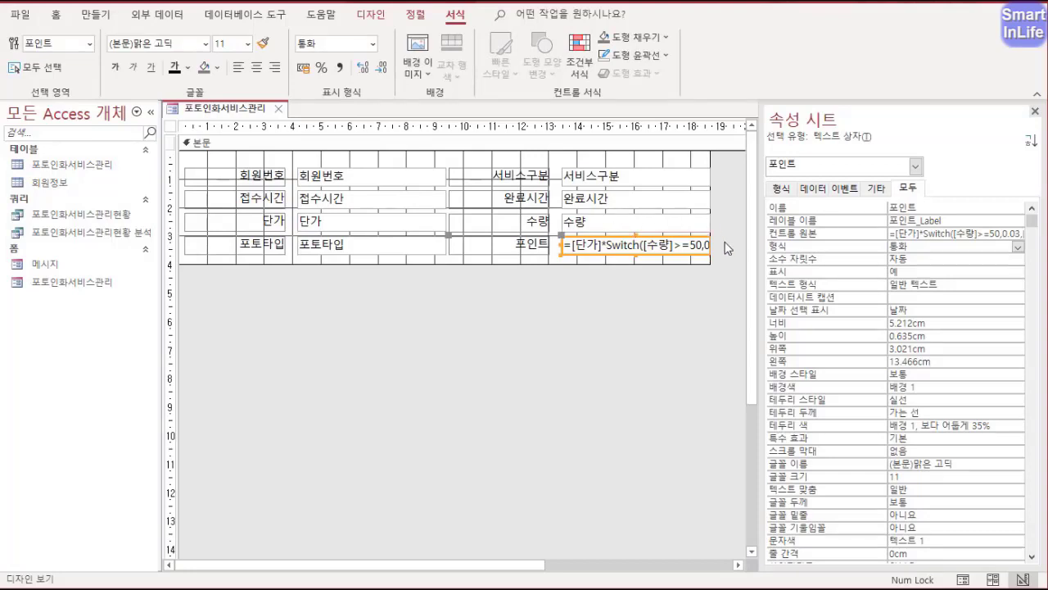
- Set the 포인트 text box's format to 표준 with 0 decimal places
left_click(832, 250)
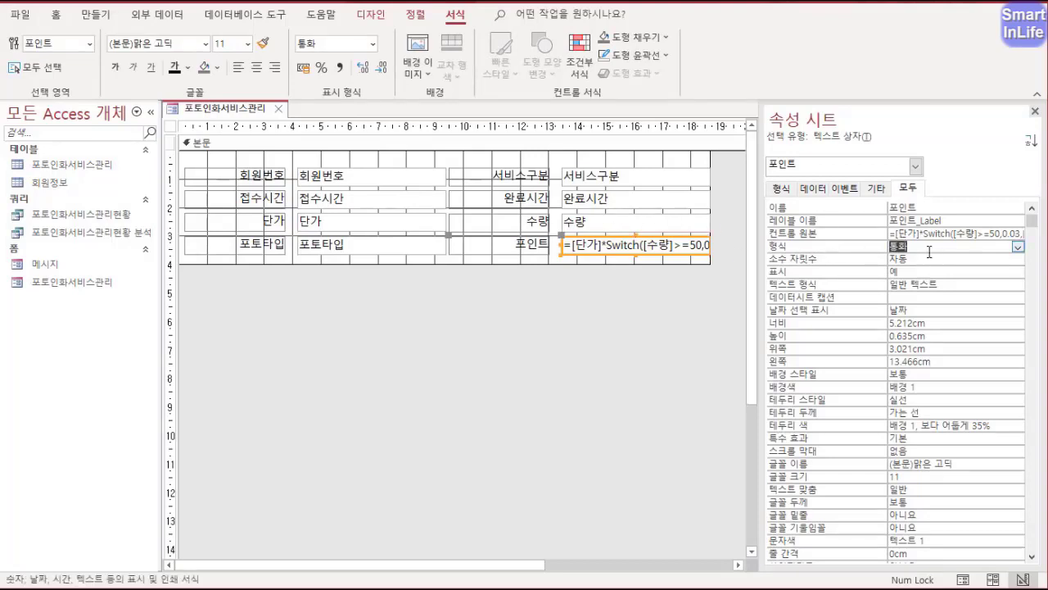
left_click(1016, 250)
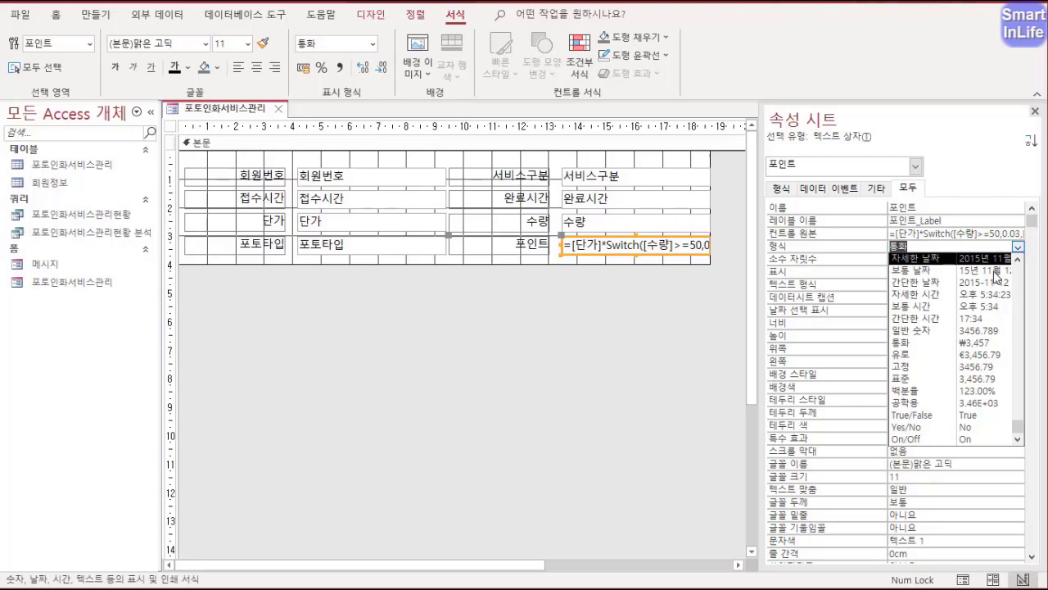
left_click(953, 383)
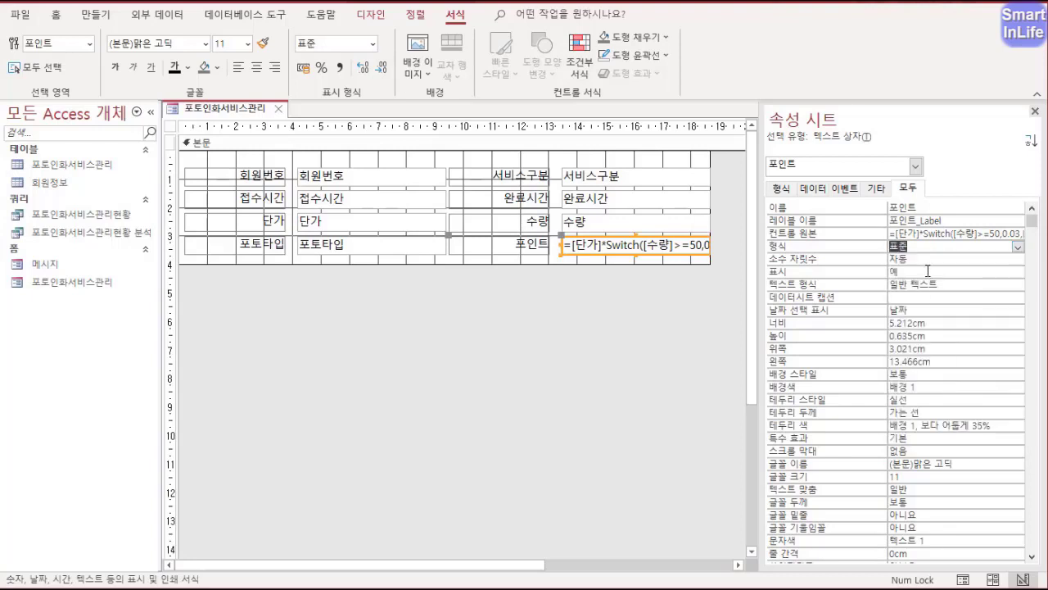
left_click(865, 260)
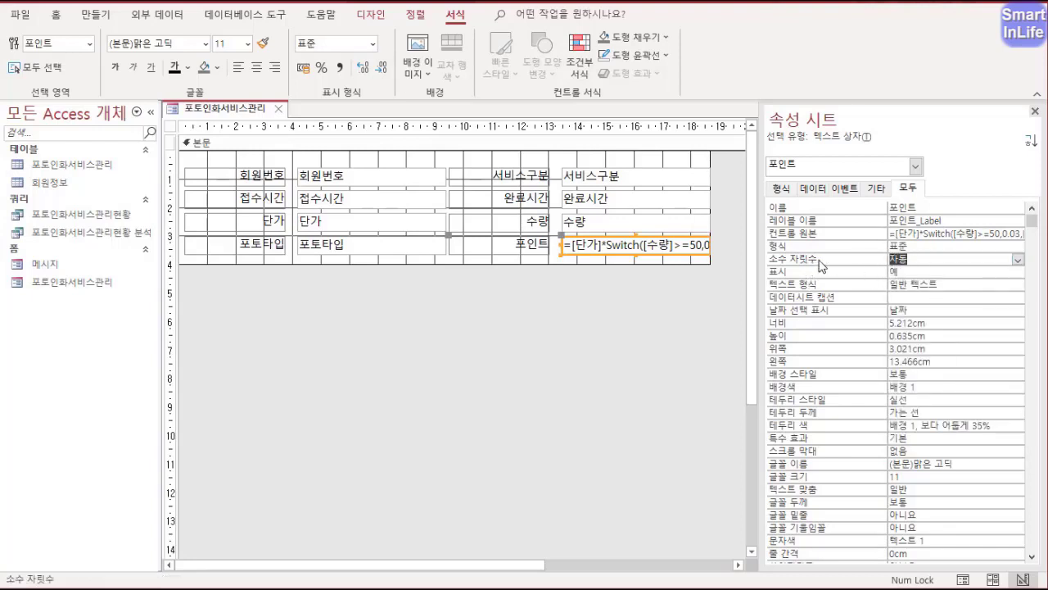
type("0")
- Change the Switch value for [수량]>=30 to 0.02 in the 포인트 text box's expression and apply it
left_click(900, 234)
right_click(901, 234)
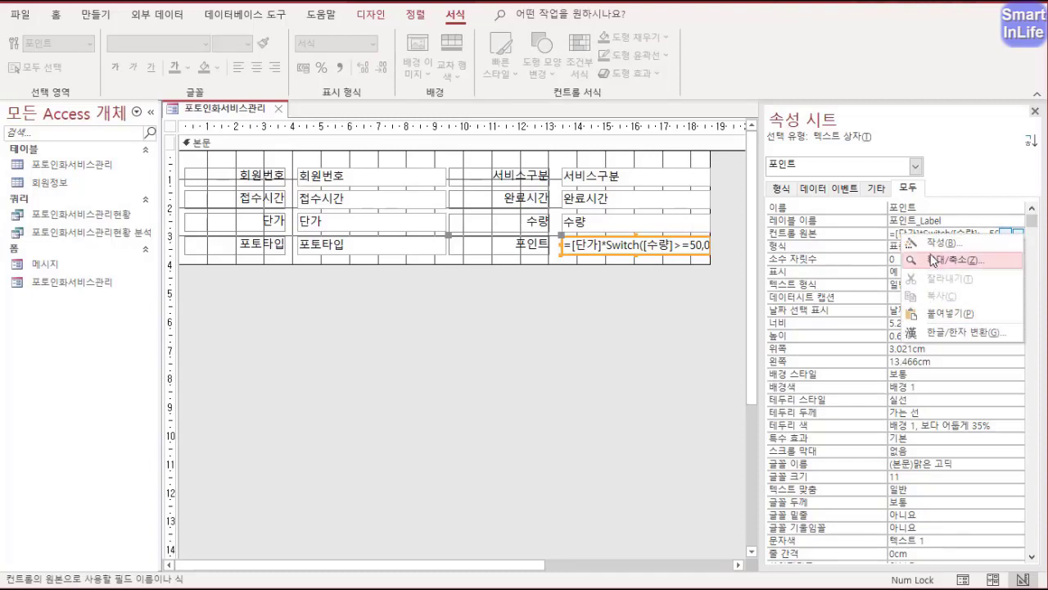
left_click(931, 242)
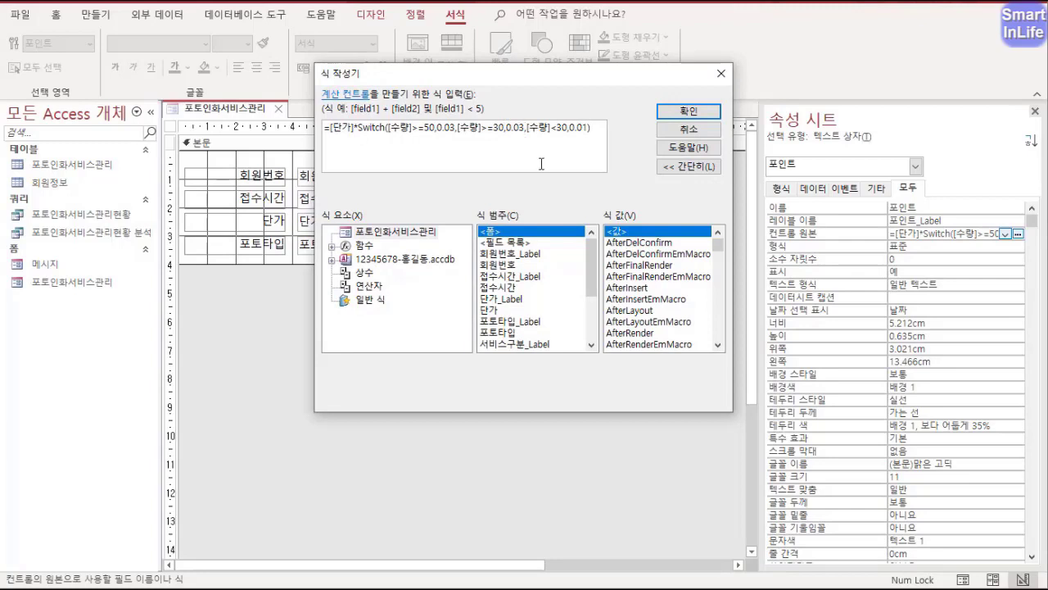
key("BackSpace")
type("2")
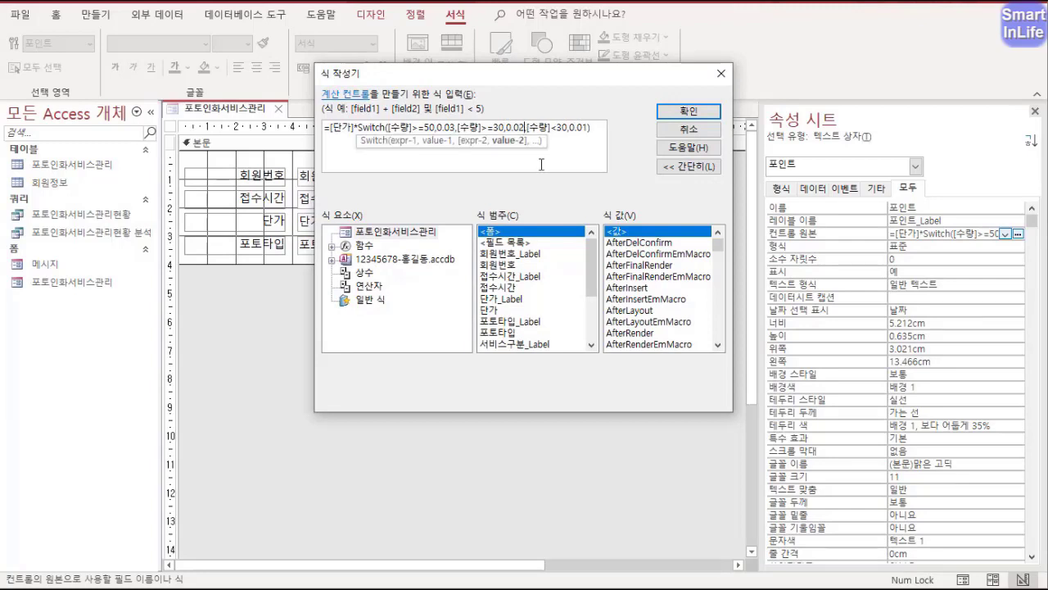
left_click(683, 117)
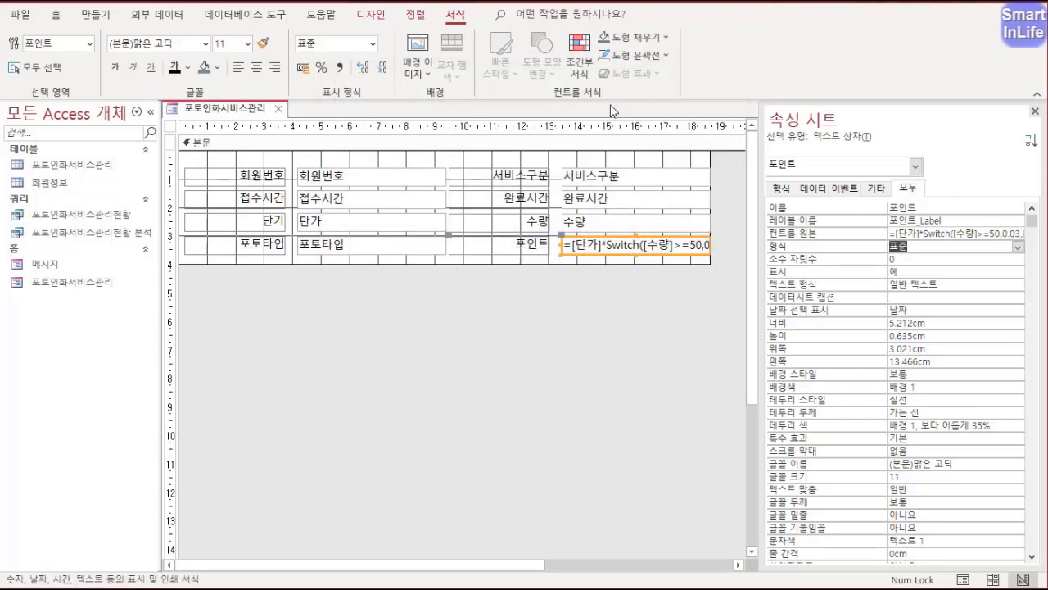
- Check the recalculated 포인트 field in form view and return to design view
right_click(233, 109)
left_click(272, 187)
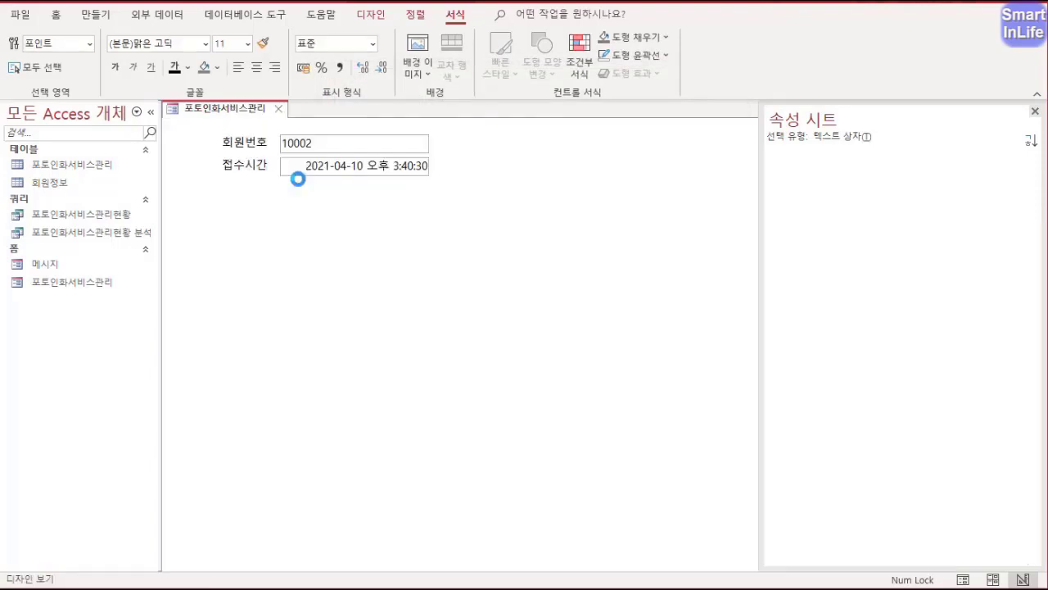
right_click(251, 110)
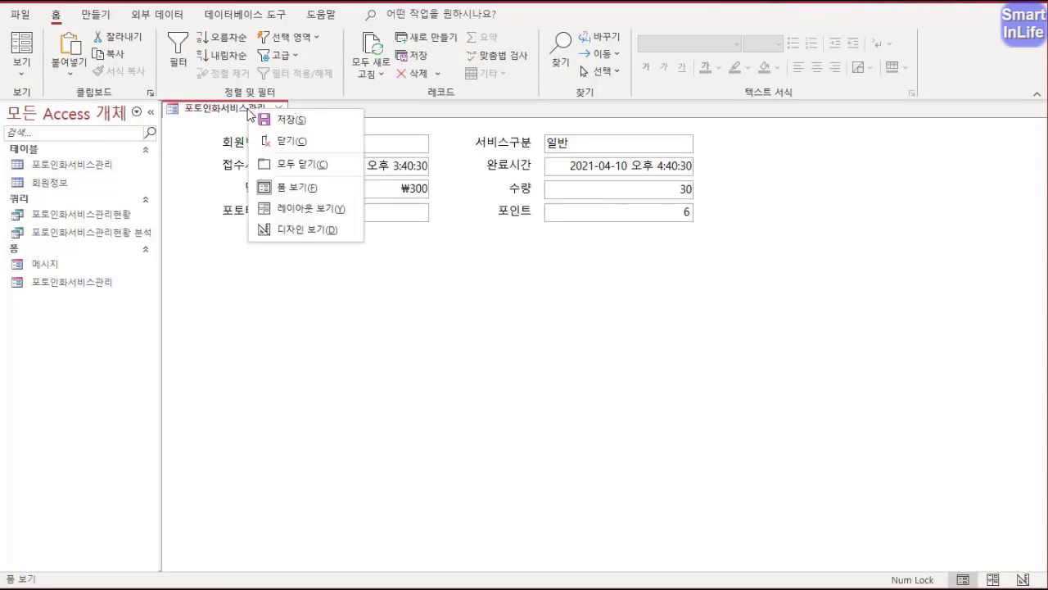
left_click(305, 229)
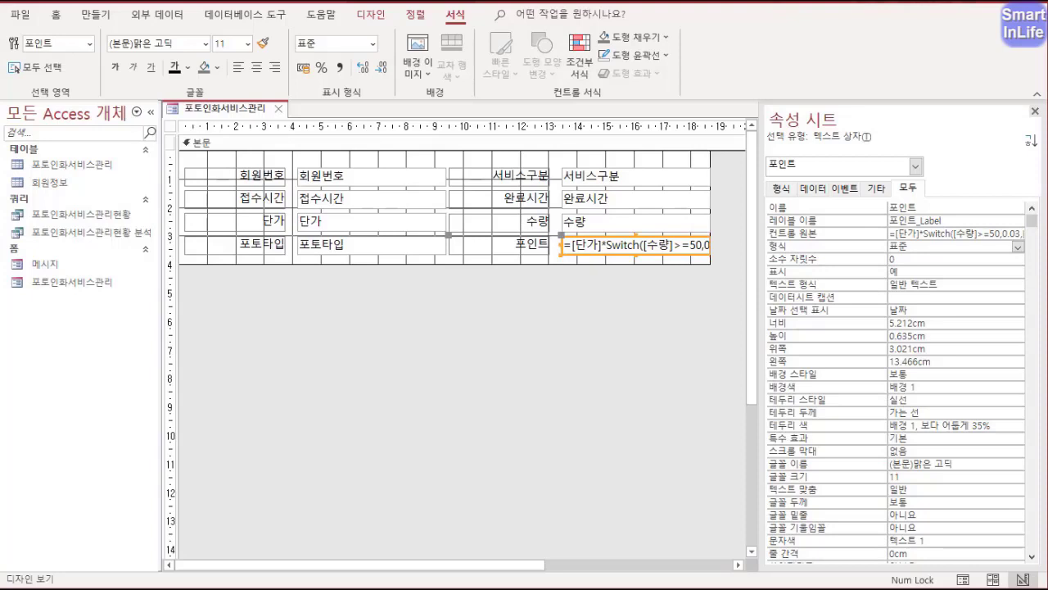
- Lock the 포토타입 text box by setting its 잠금 property to 예
left_click(271, 249)
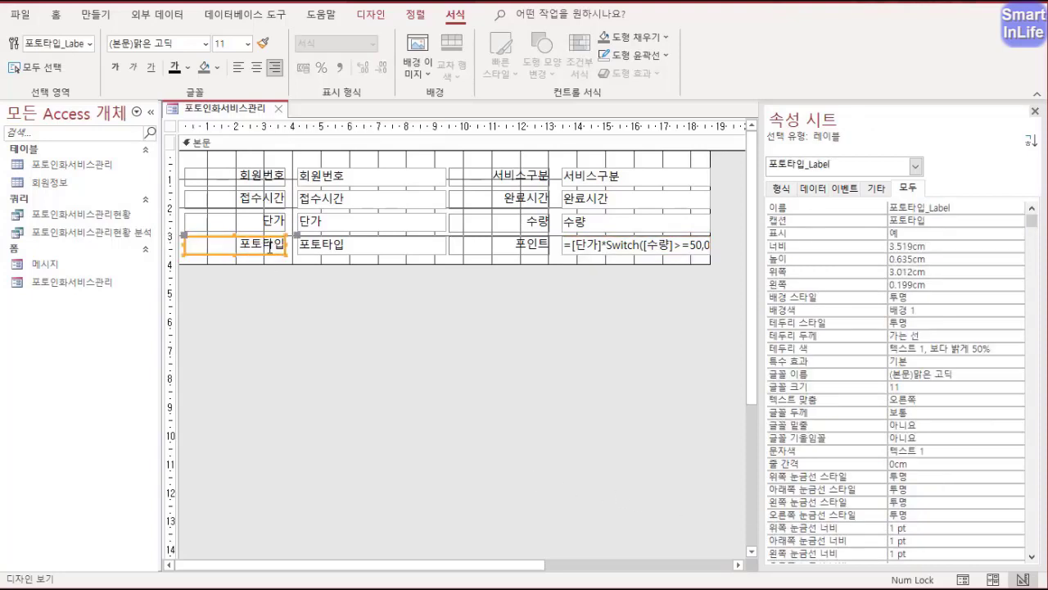
left_click(335, 256)
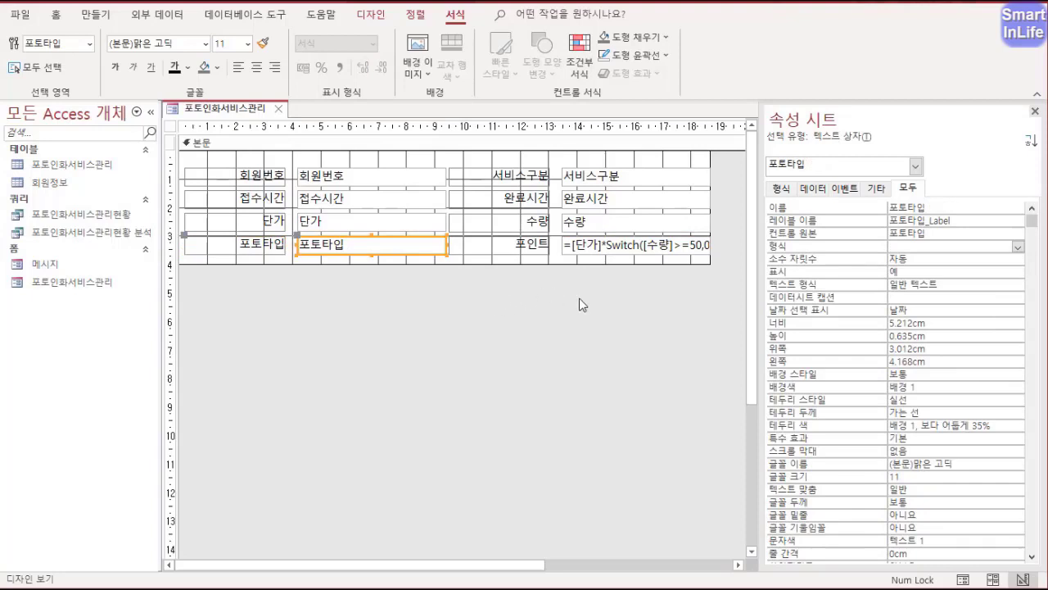
left_click(812, 189)
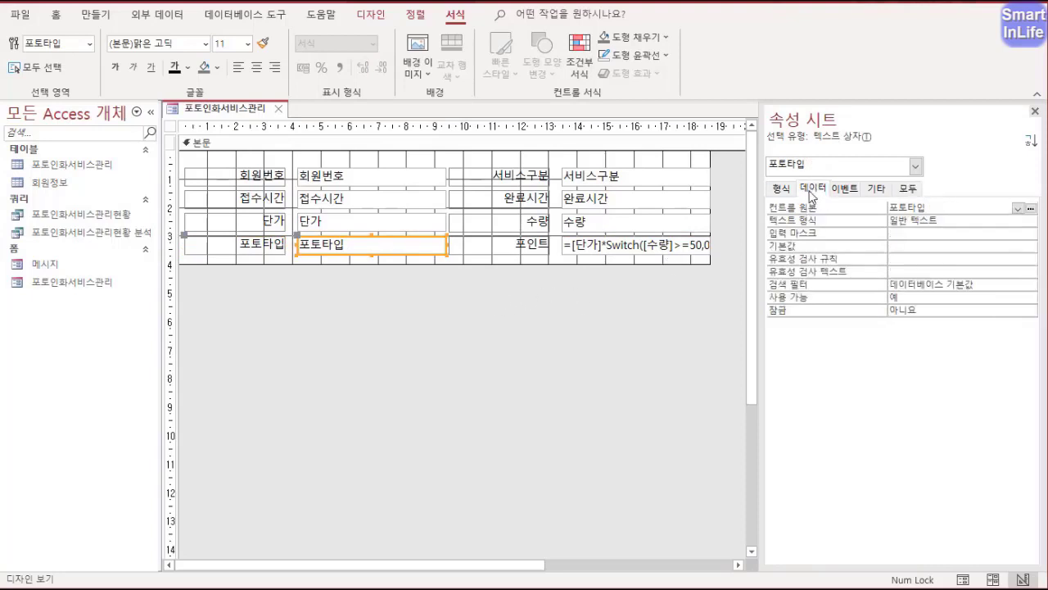
left_click(809, 315)
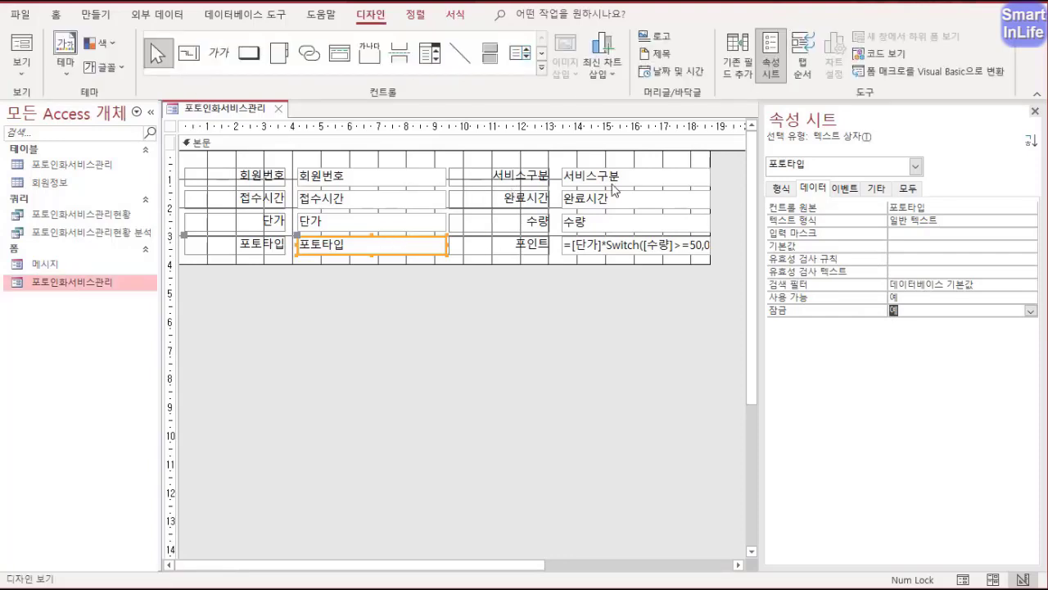
- Create an On Click event procedure for the 포토타입 text box with the code builder (코드 작성기)
left_click(844, 188)
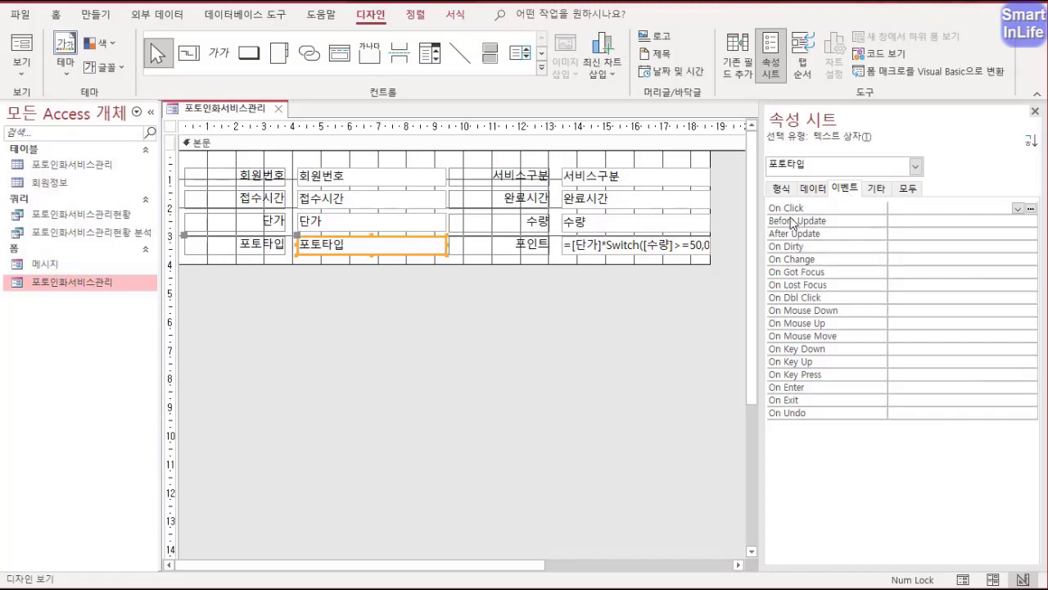
left_click(1030, 209)
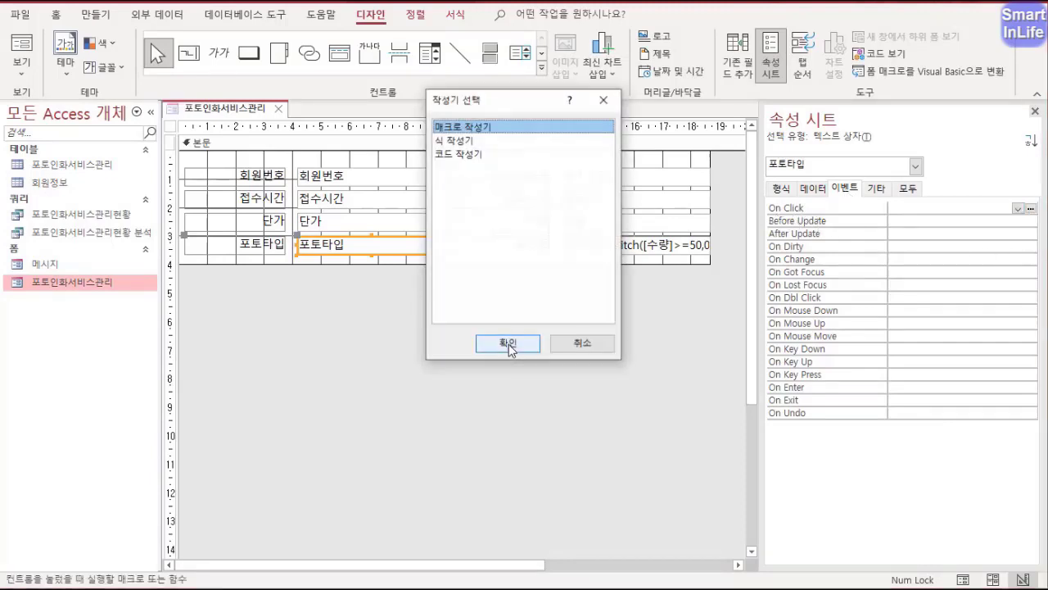
left_click(471, 163)
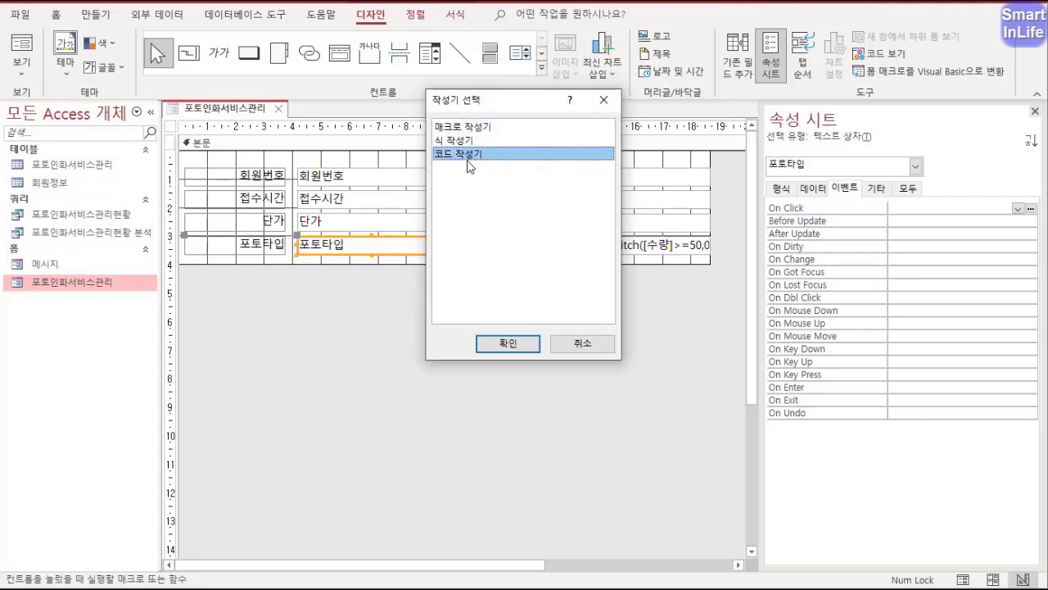
left_click(509, 344)
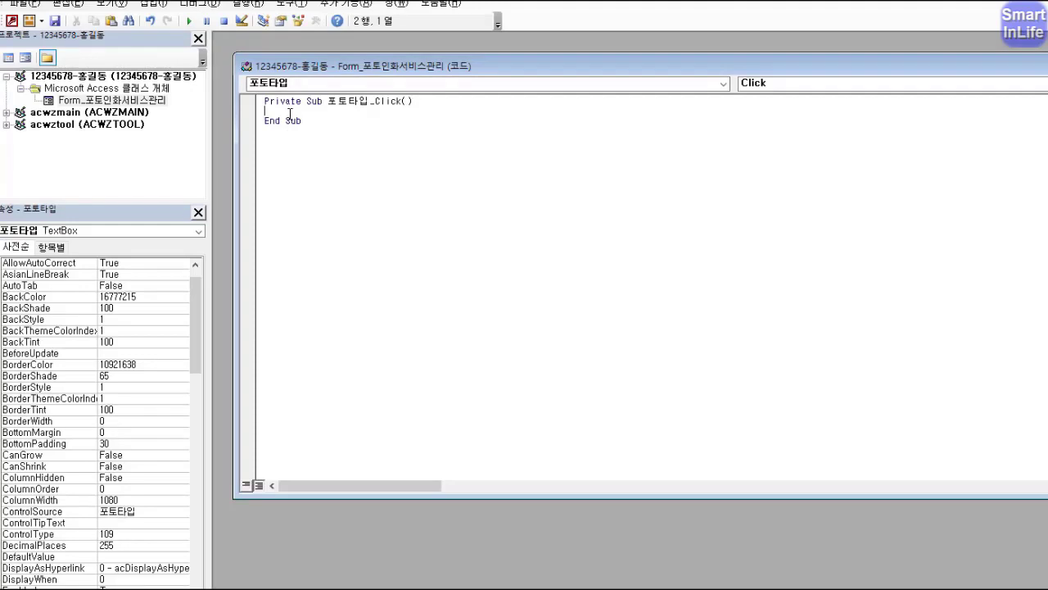
- Write DoCmd.OpenForm "메시지" in the 포토타입_Click procedure and return to the form design
type("docmd.o")
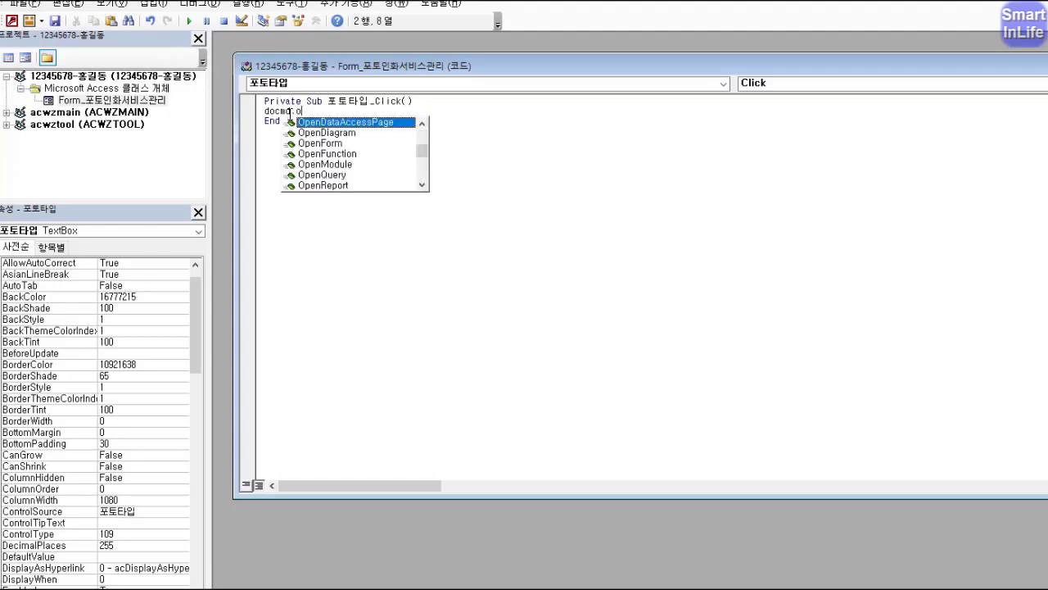
type("penf")
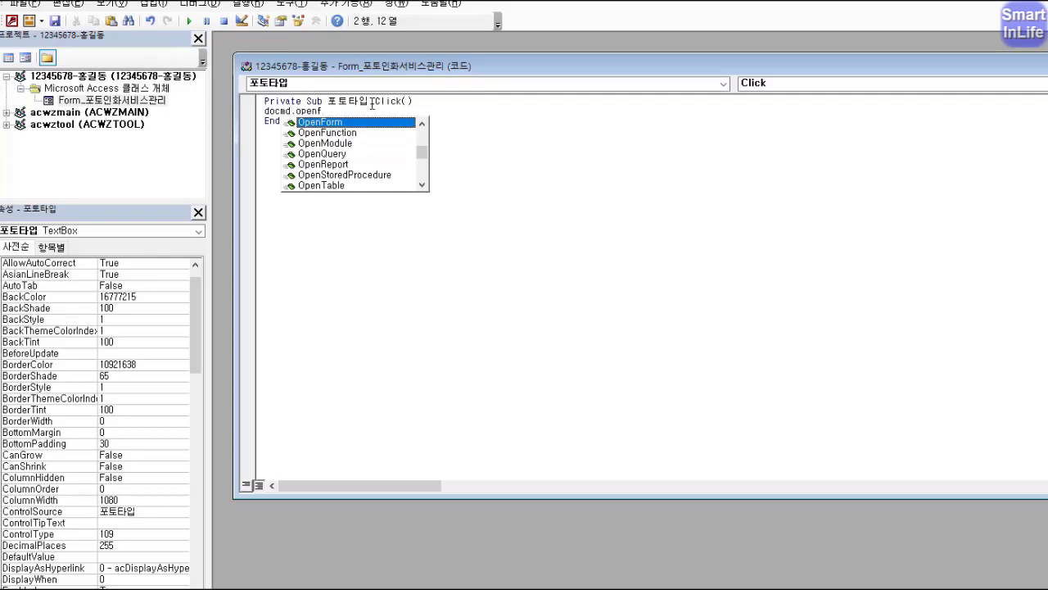
key("Tab")
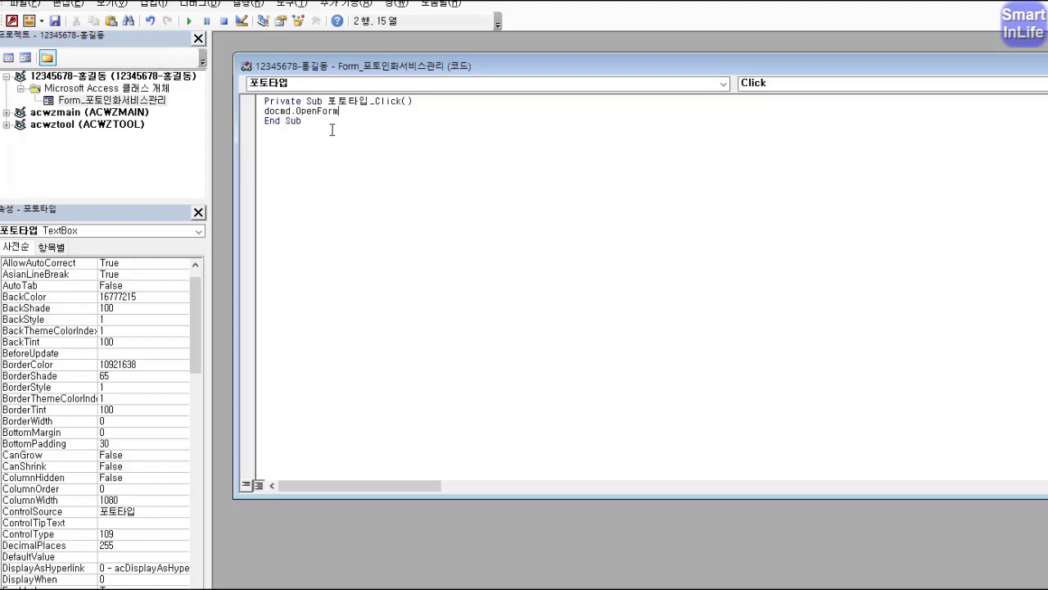
type("\"")
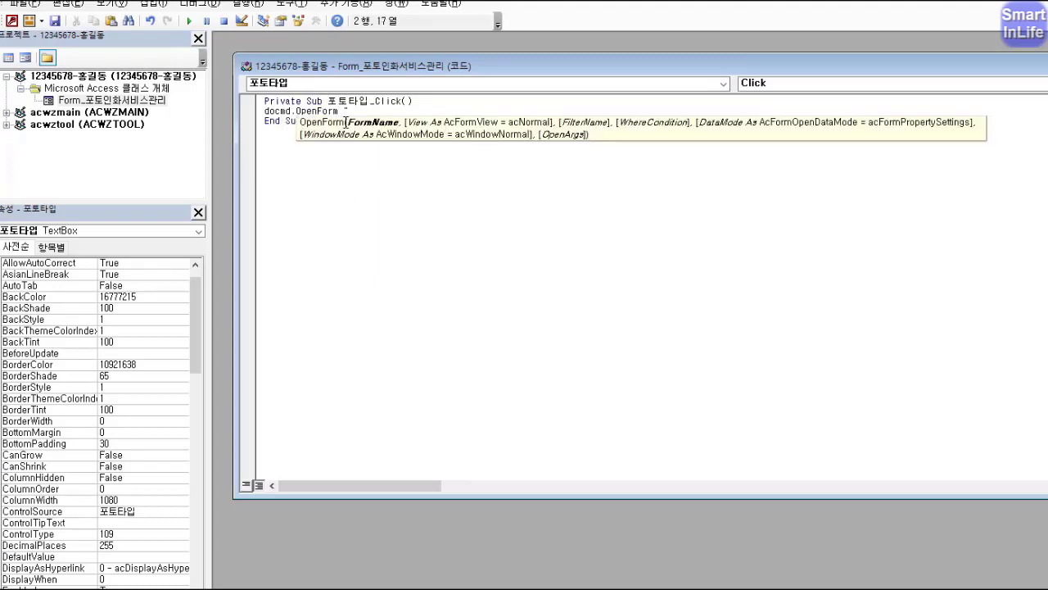
type("미시")
key("BackSpace")
key("BackSpace")
key("BackSpace")
key("BackSpace")
type("메싲지\"")
key("alt+q")
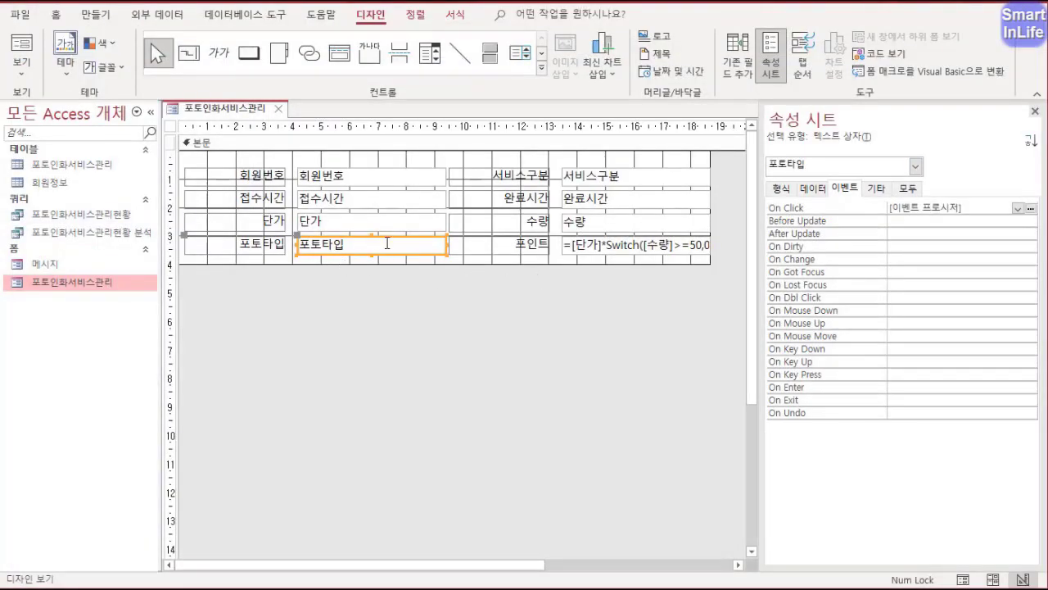
- Test the 포토타입 field's click event in form view and close the 메시지 form
right_click(232, 119)
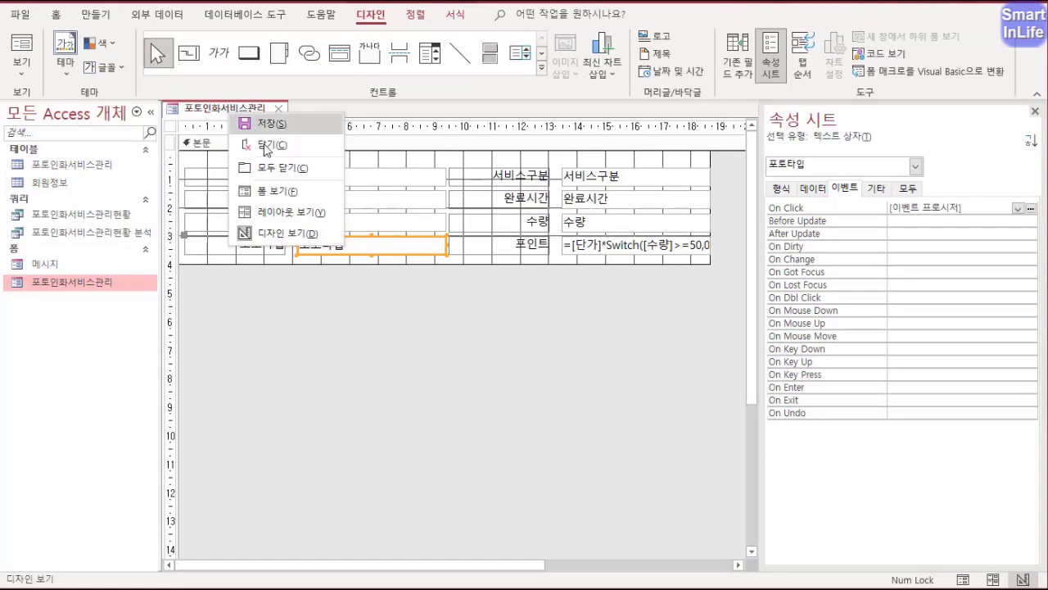
left_click(274, 192)
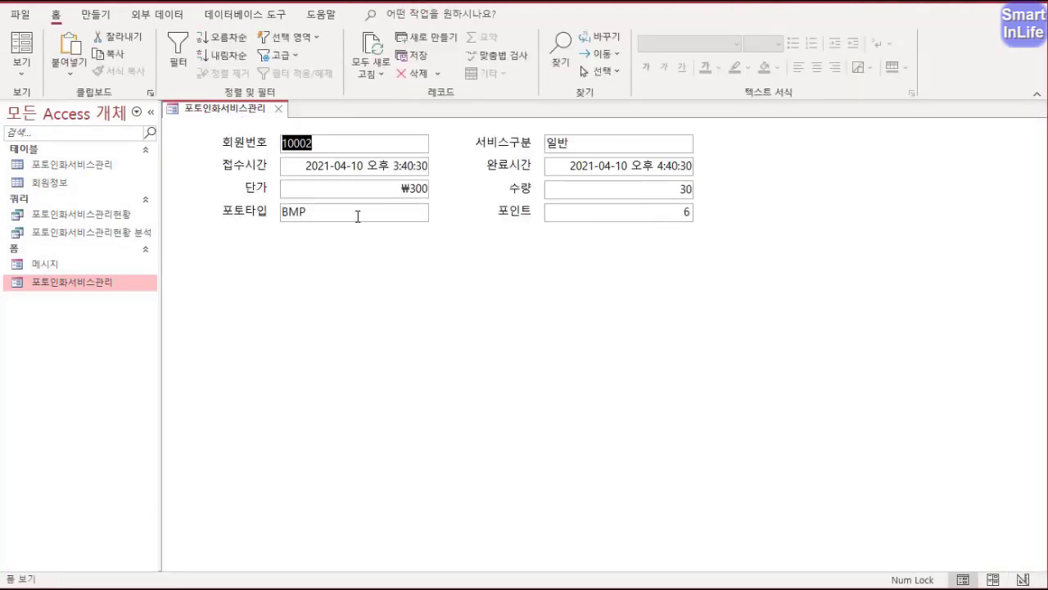
left_click(319, 213)
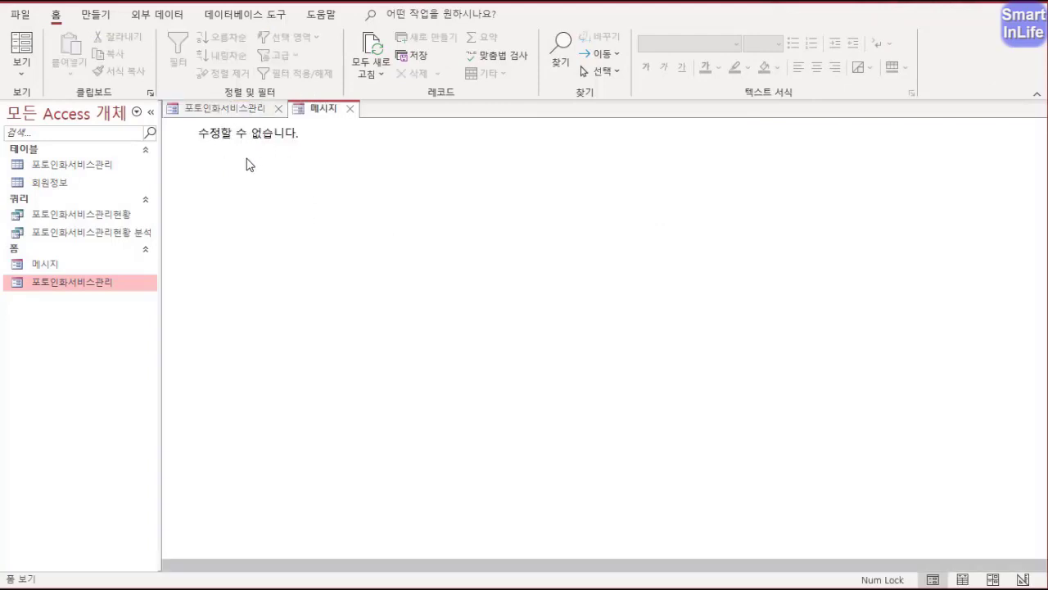
key("ctrl+2")
mouse_move(265, 120)
left_mouse_down()
mouse_move(258, 111)
mouse_move(316, 149)
left_mouse_up()
key("Escape")
left_click(350, 108)
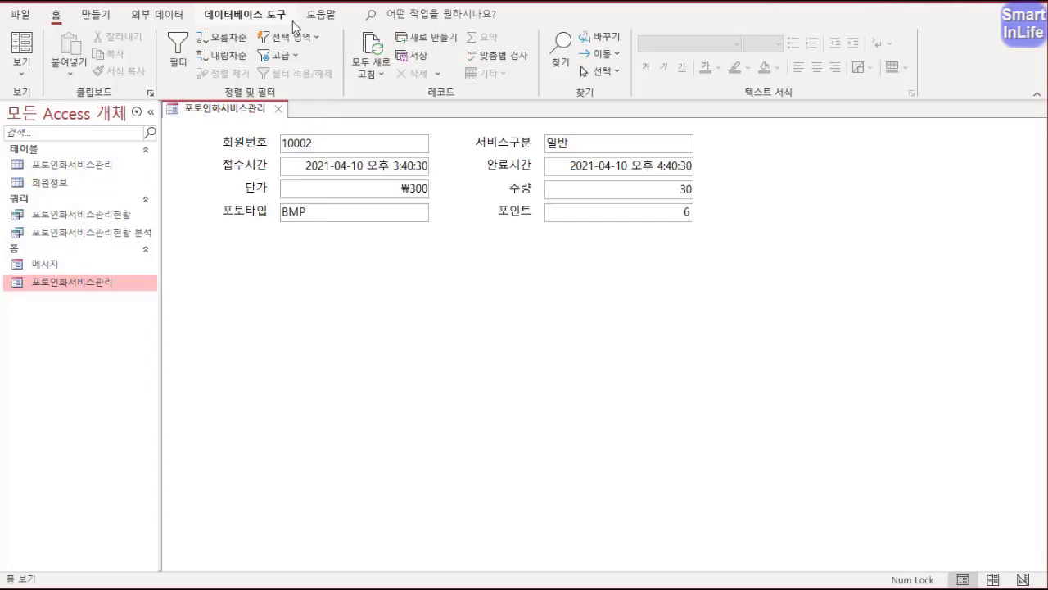
- Set the current database's document window option to 창 겹치기 and acknowledge the reopening notice
right_click(242, 15)
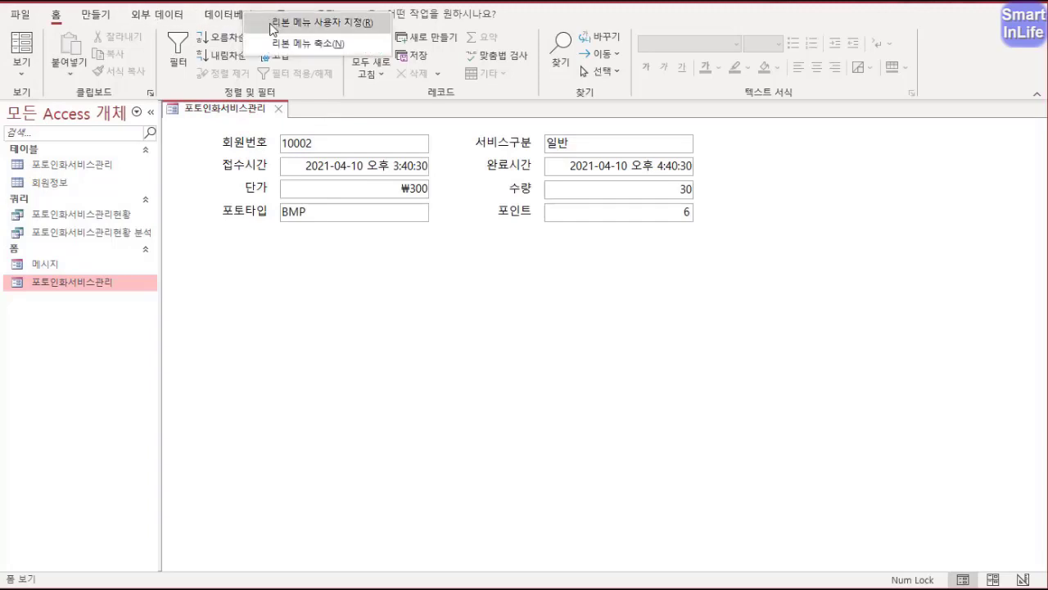
left_click(272, 25)
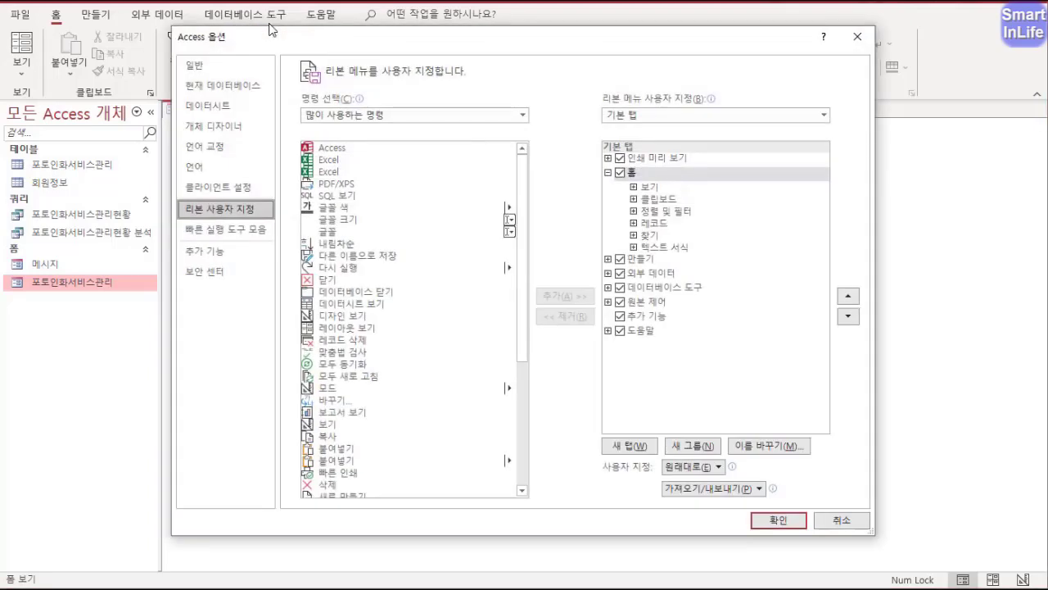
left_click(220, 86)
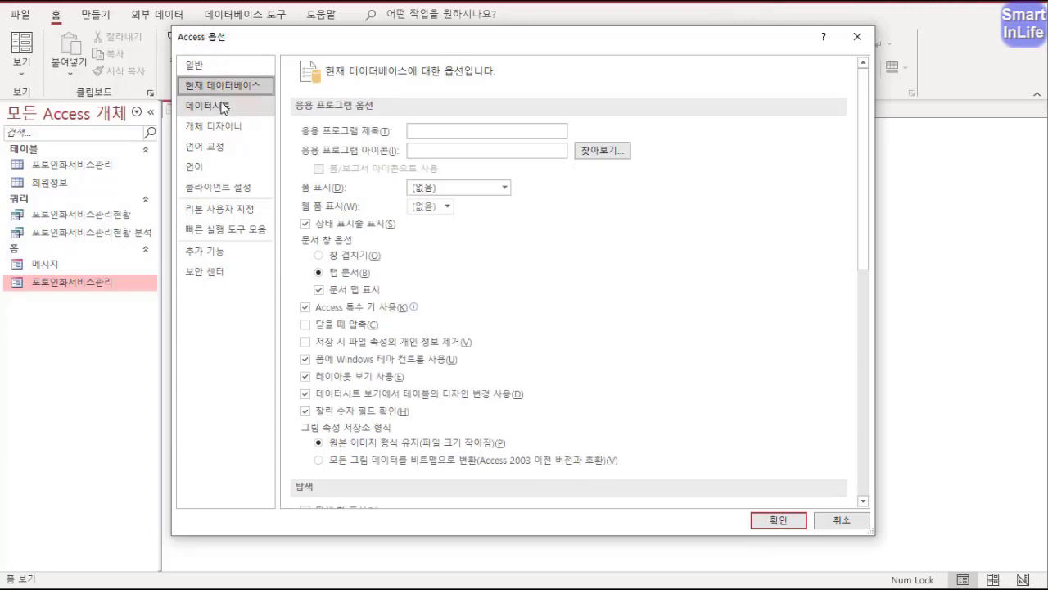
left_click_drag(338, 78, 344, 188)
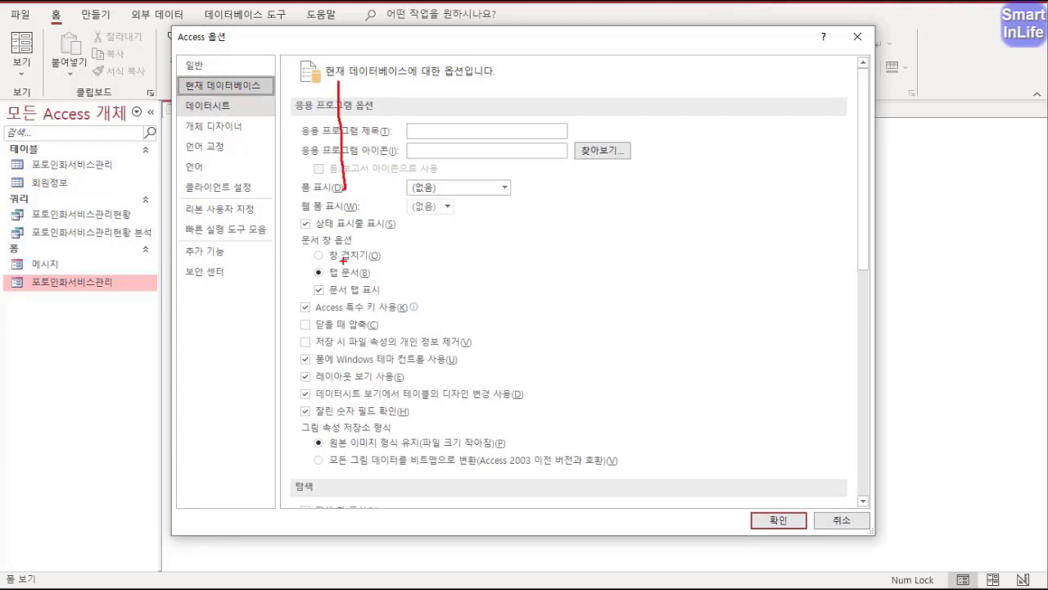
mouse_move(300, 246)
left_mouse_down()
mouse_move(336, 248)
mouse_move(304, 220)
left_mouse_up()
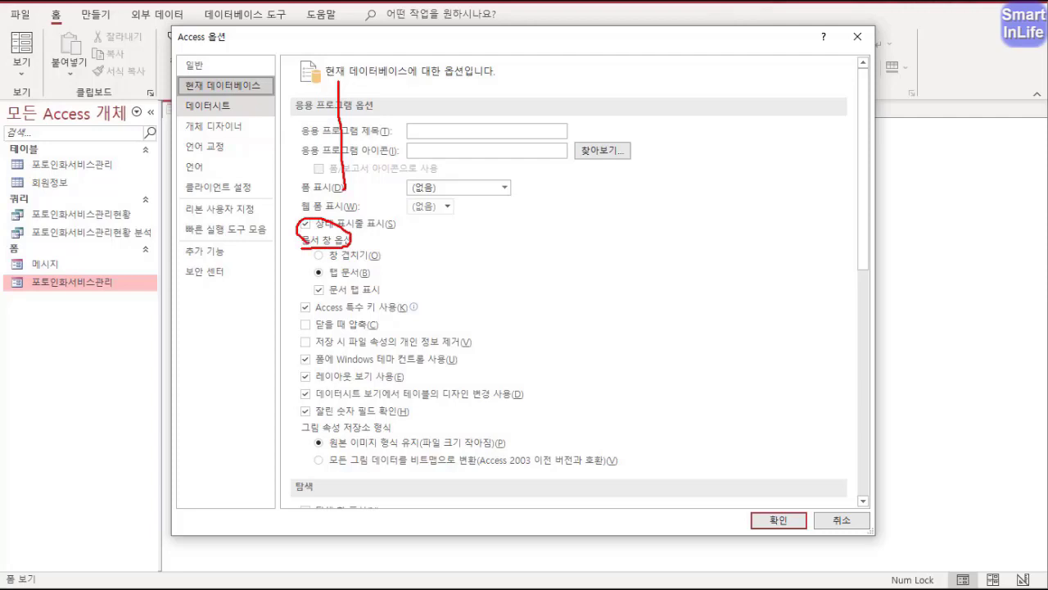
mouse_move(310, 259)
left_mouse_down()
mouse_move(372, 254)
mouse_move(318, 266)
left_mouse_up()
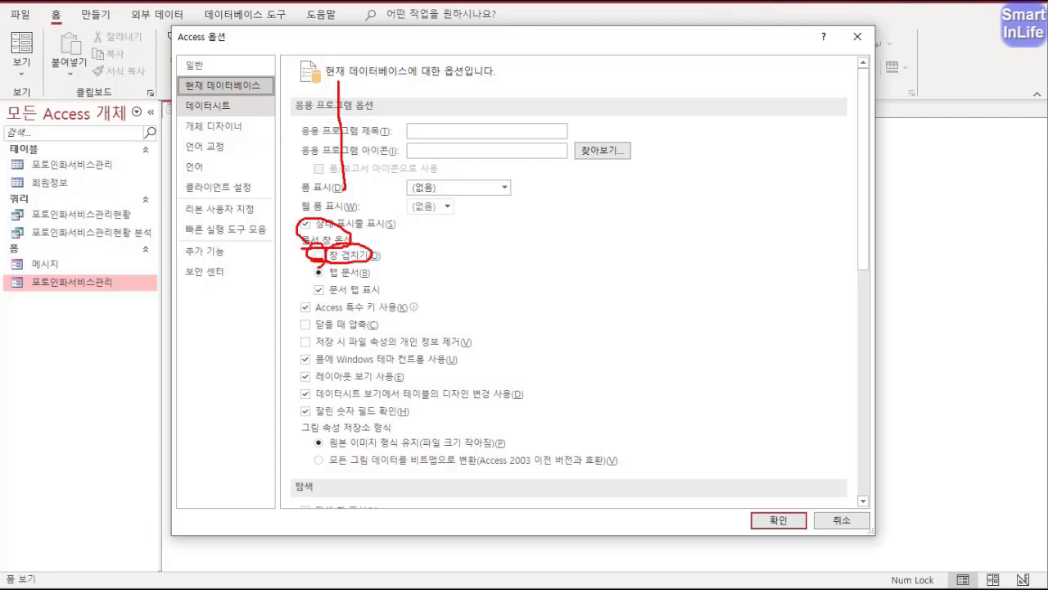
left_click(323, 258)
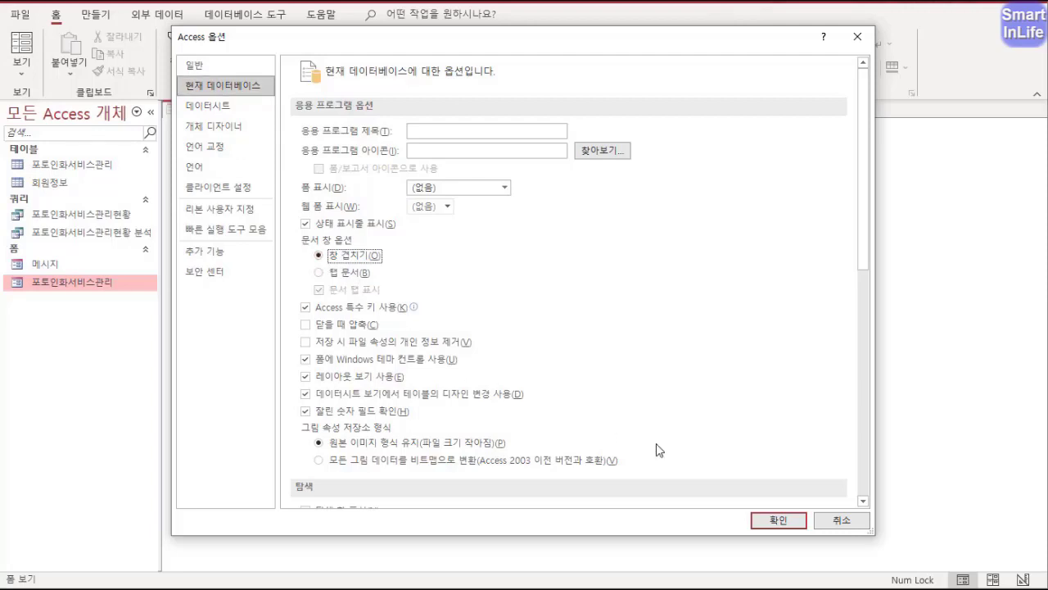
left_click(778, 520)
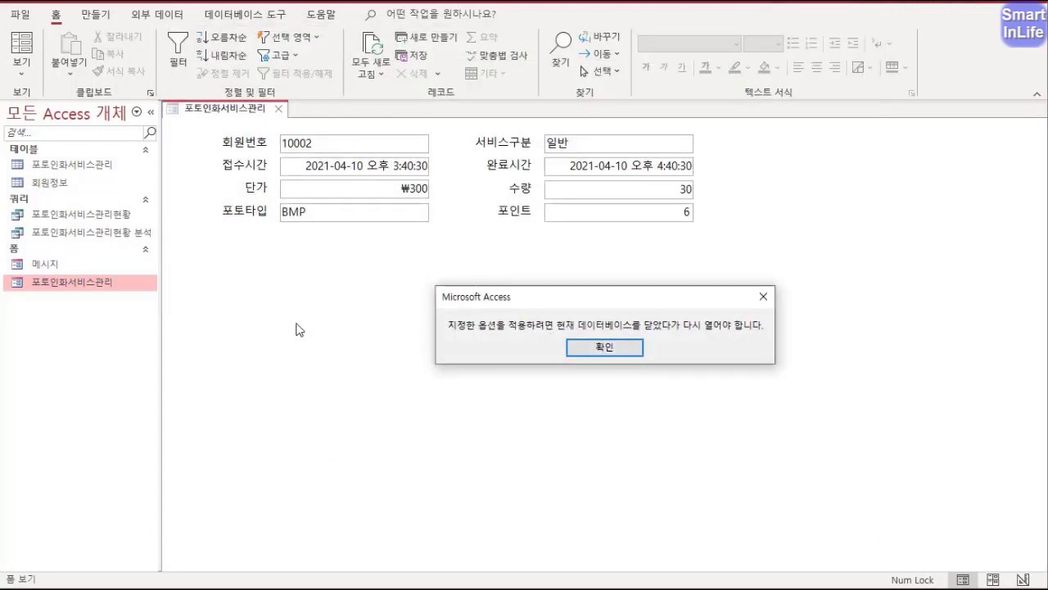
left_click(588, 350)
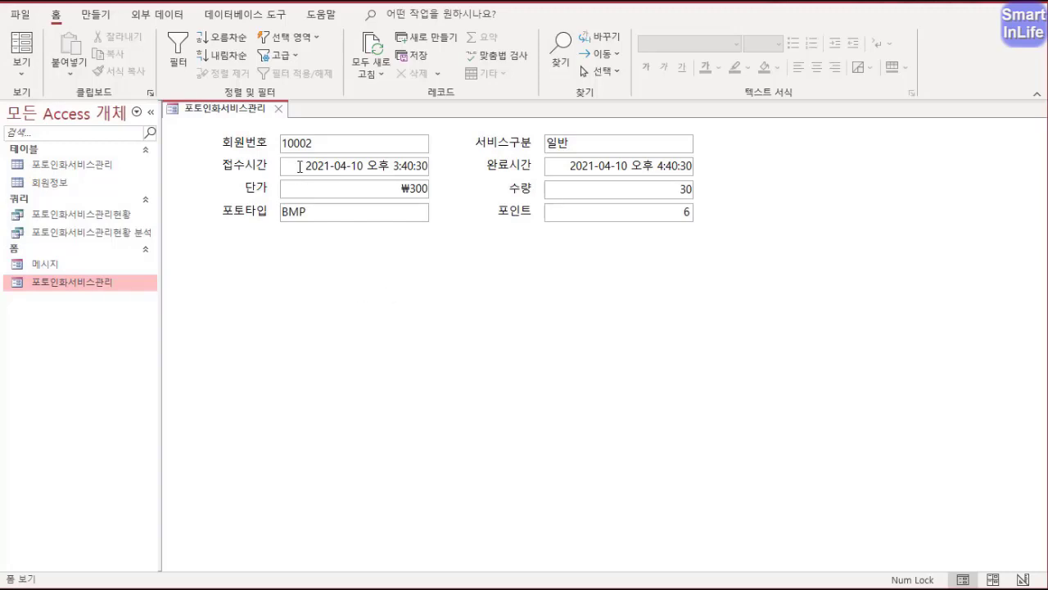
- Close the 포토인화서비스관리 form and save its design changes
right_click(242, 117)
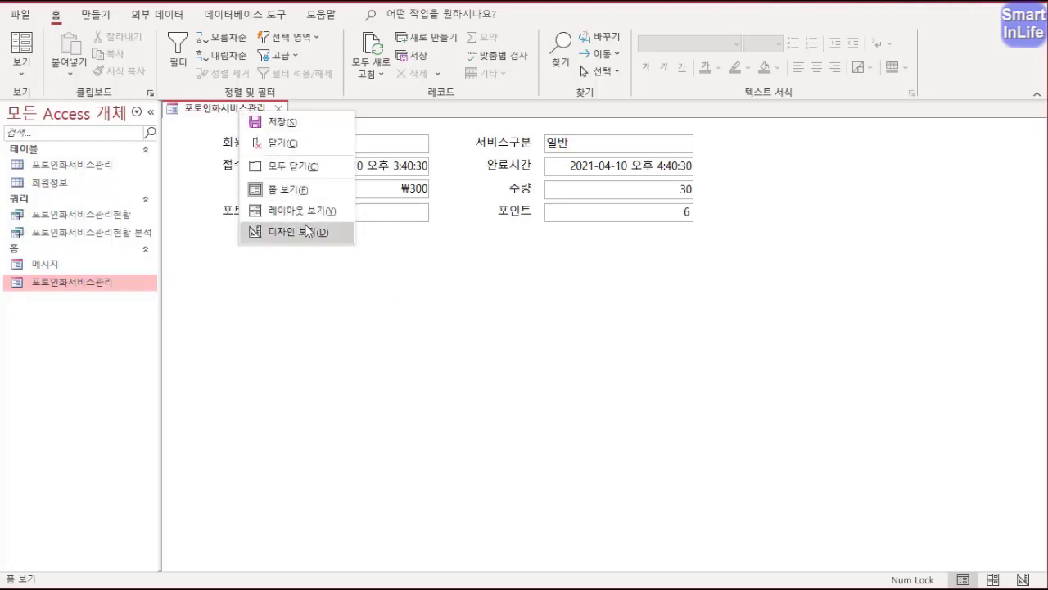
left_click(286, 144)
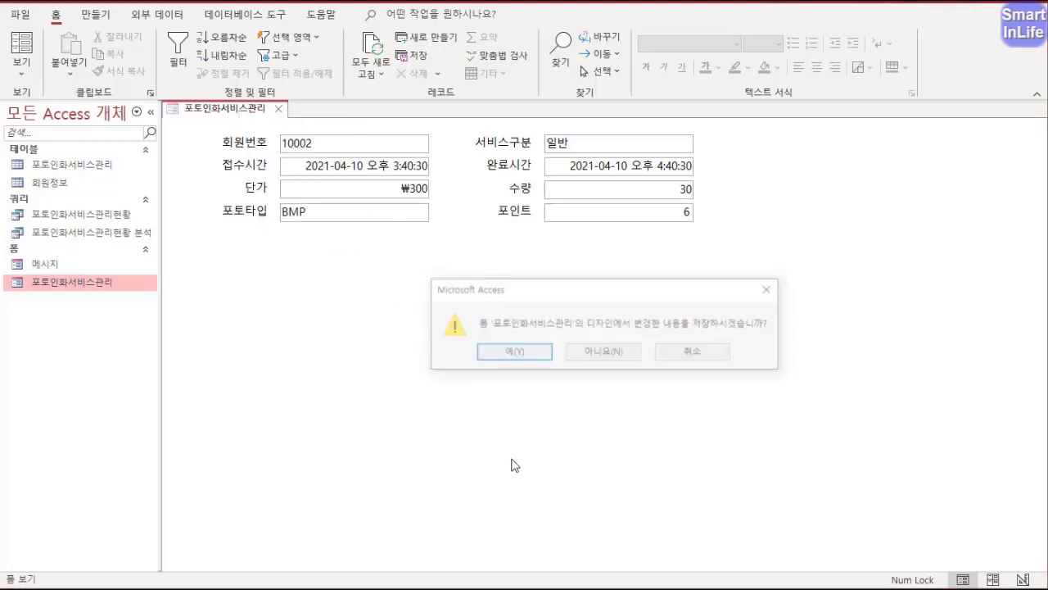
left_click(495, 354)
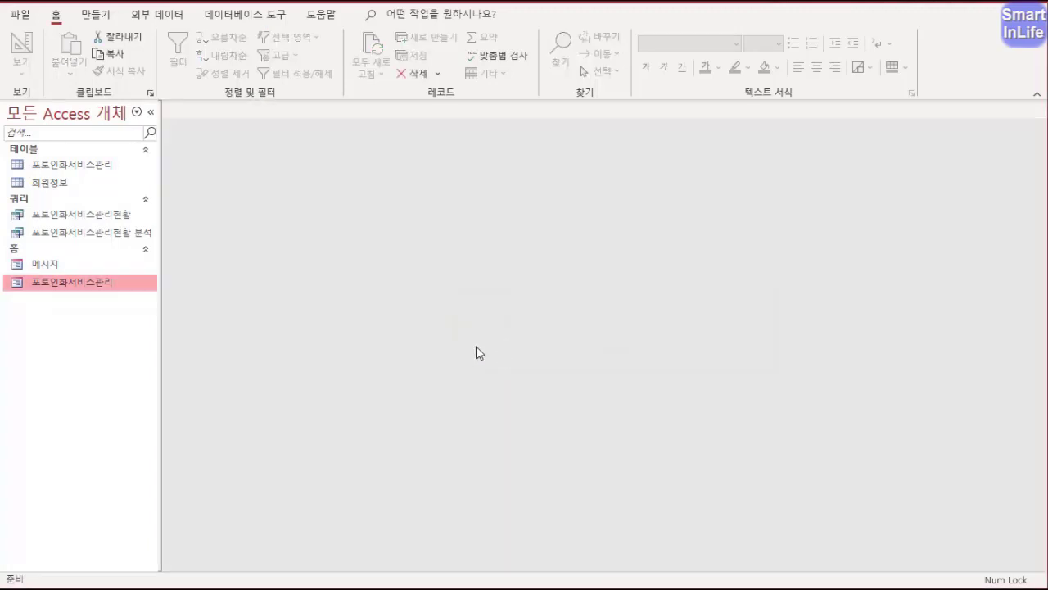
- Start a new form with the Form Wizard based on the 포토인화서비스관리현황 query and include only the 관리번호 field
left_click(105, 18)
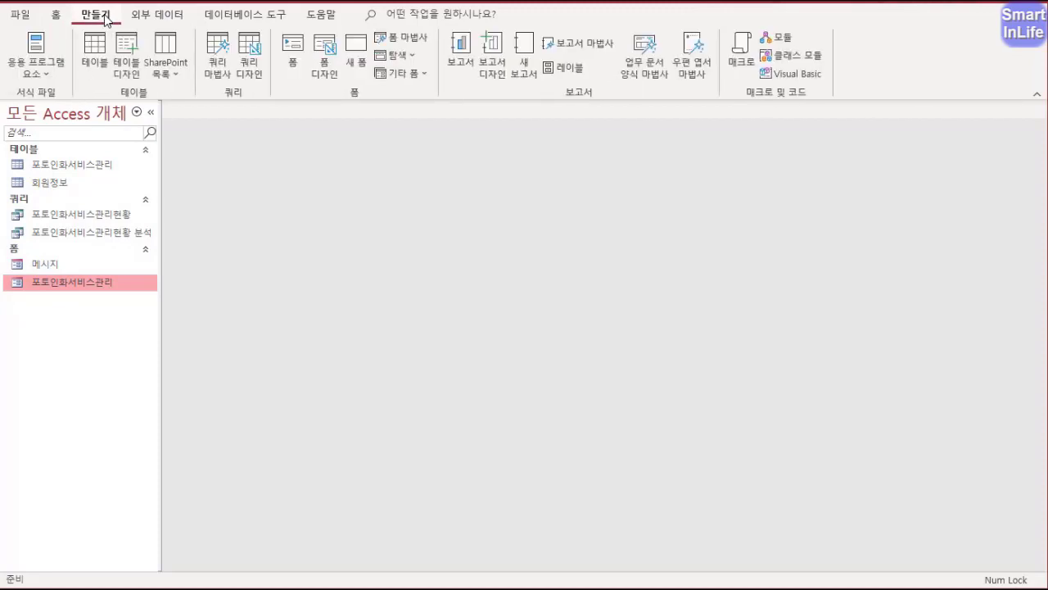
left_click(401, 36)
left_click(577, 191)
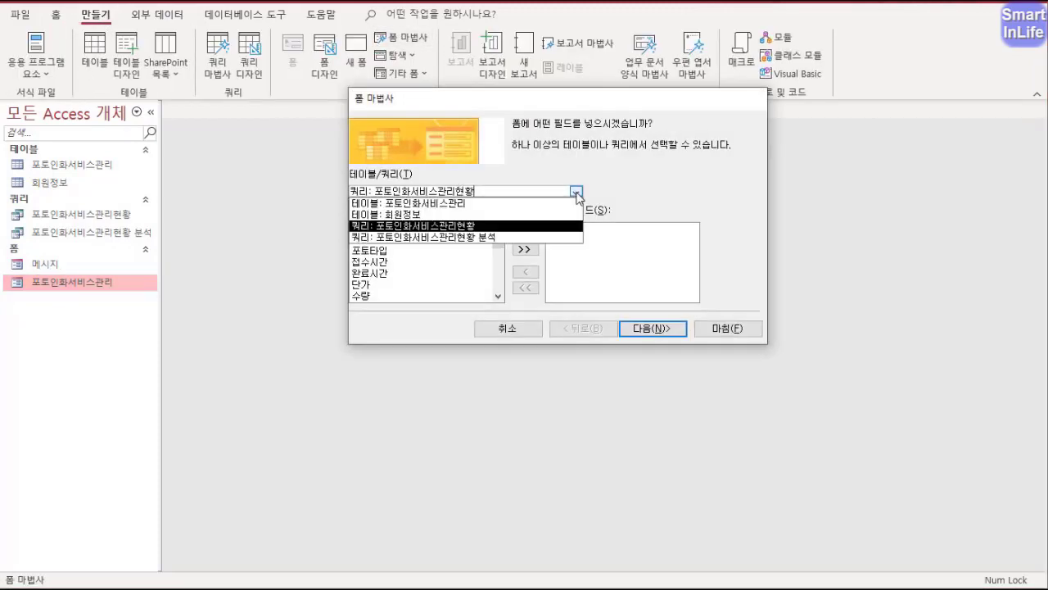
left_click(444, 226)
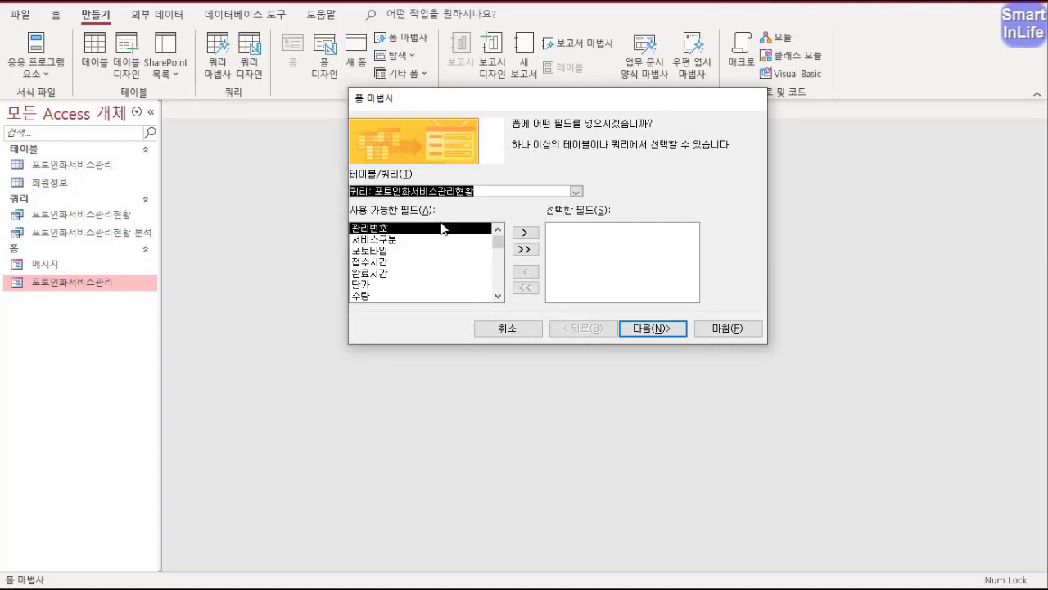
left_click(525, 232)
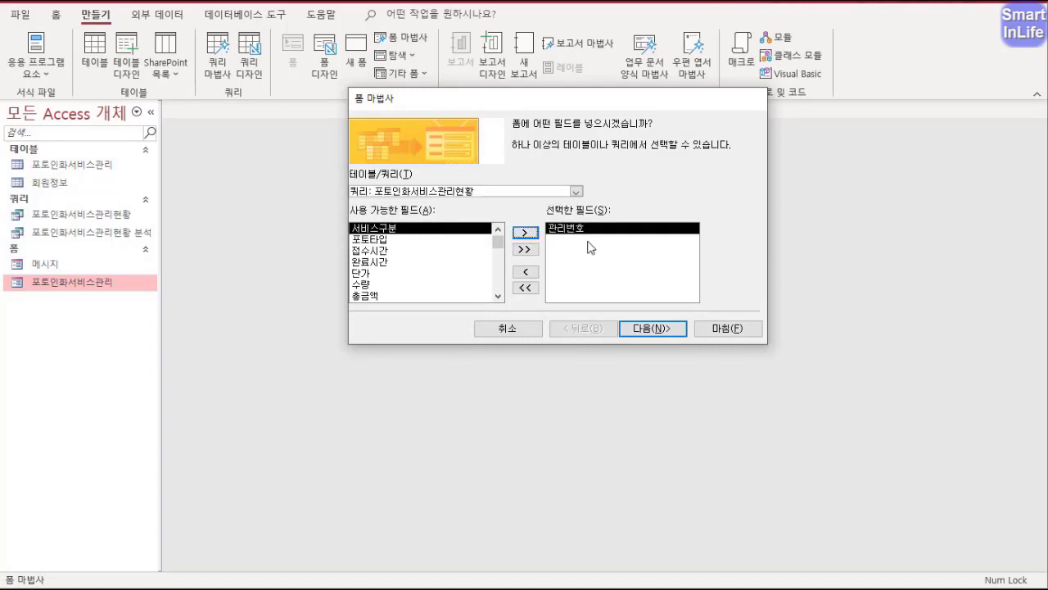
- Keep the columnar layout (열 형식), title the form 포토인화서비스관리현황 폼 and finish the wizard
left_click(647, 329)
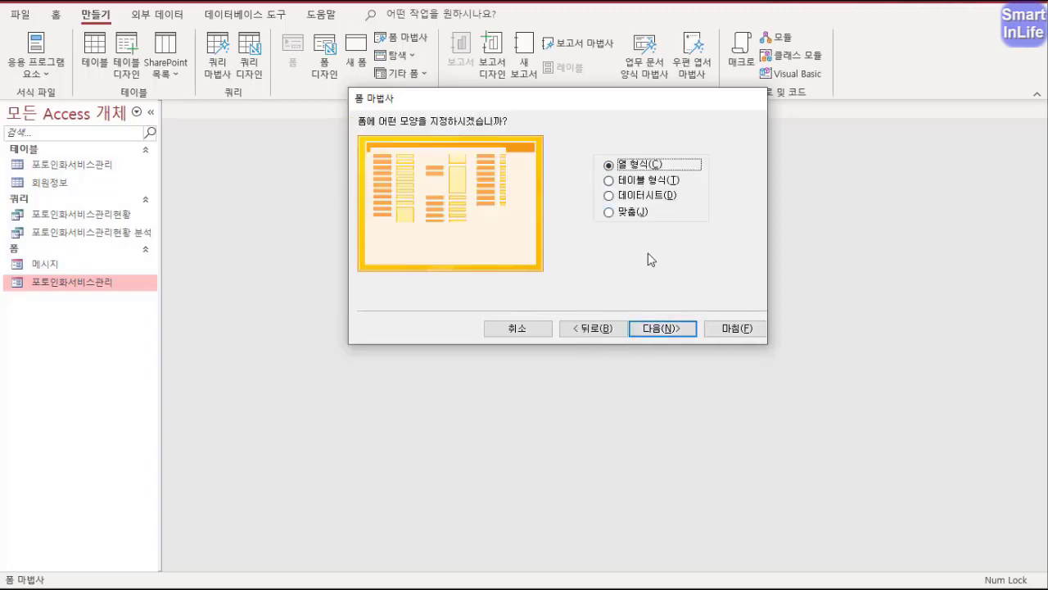
left_click(655, 328)
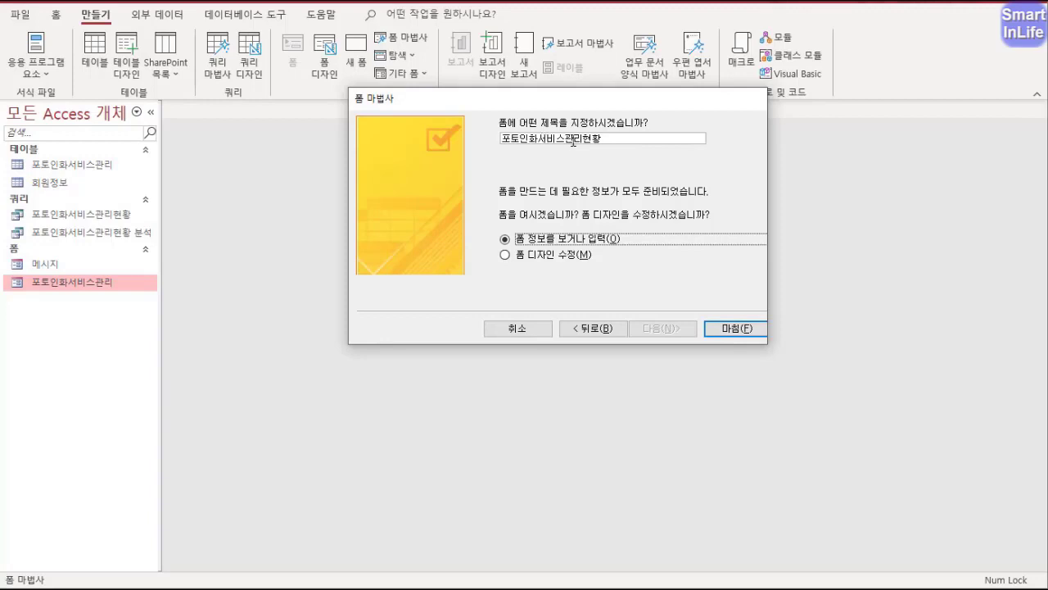
left_click(608, 137)
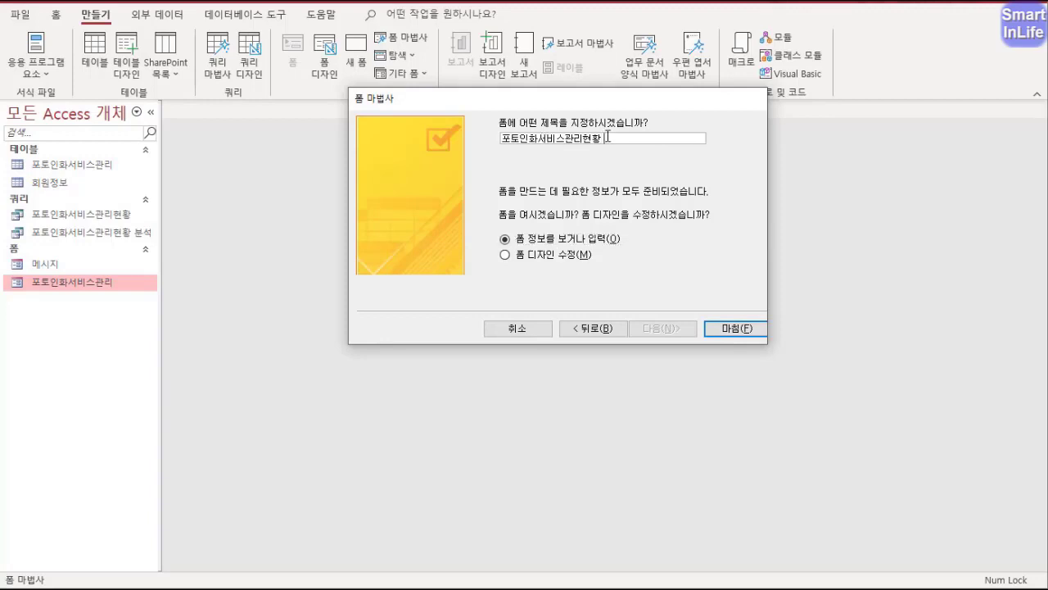
type("폼")
left_click(574, 141)
left_click(736, 329)
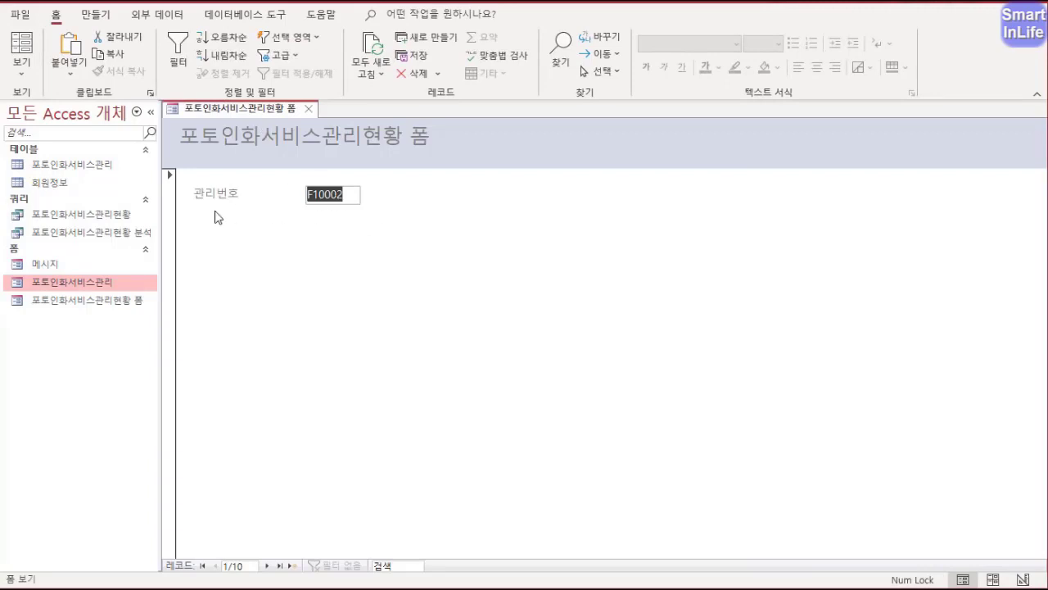
mouse_move(354, 224)
left_mouse_down()
mouse_move(171, 218)
mouse_move(338, 177)
mouse_move(342, 218)
mouse_move(414, 167)
mouse_move(352, 151)
mouse_move(395, 160)
left_mouse_up()
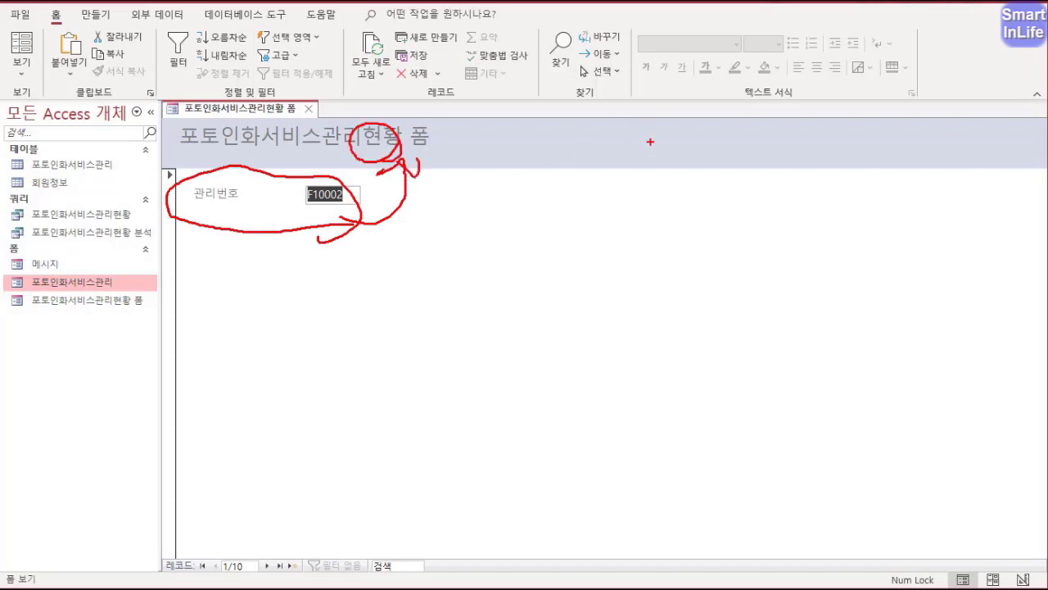
left_click_drag(650, 141, 640, 144)
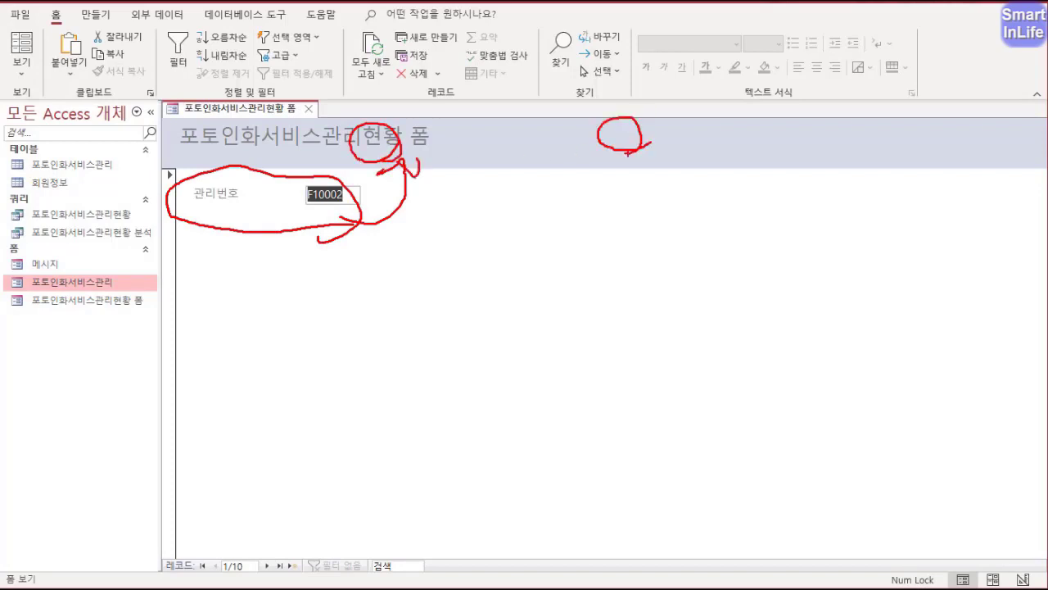
key("Escape")
- In design view, enlarge the form header section and move the 관리번호 label and text box into it below the title
right_click(245, 109)
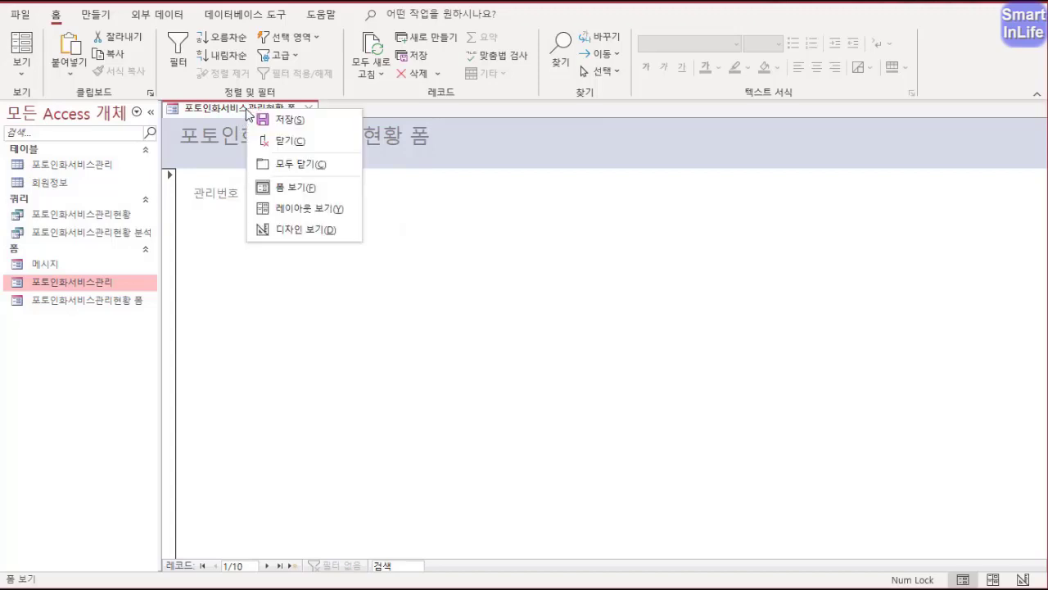
left_click(298, 228)
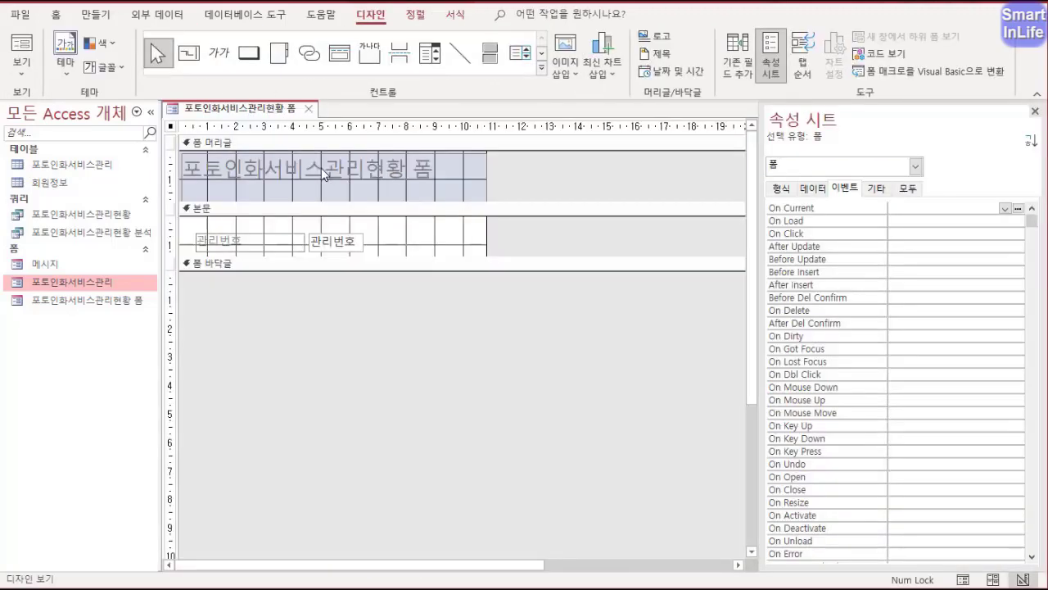
left_click_drag(386, 240, 221, 244)
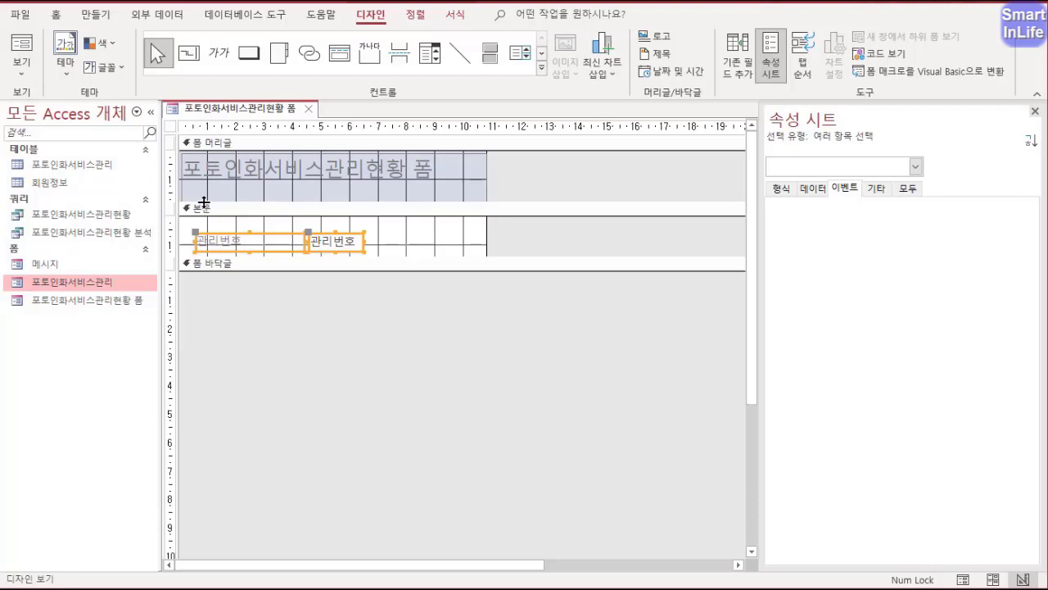
left_click_drag(203, 202, 207, 220)
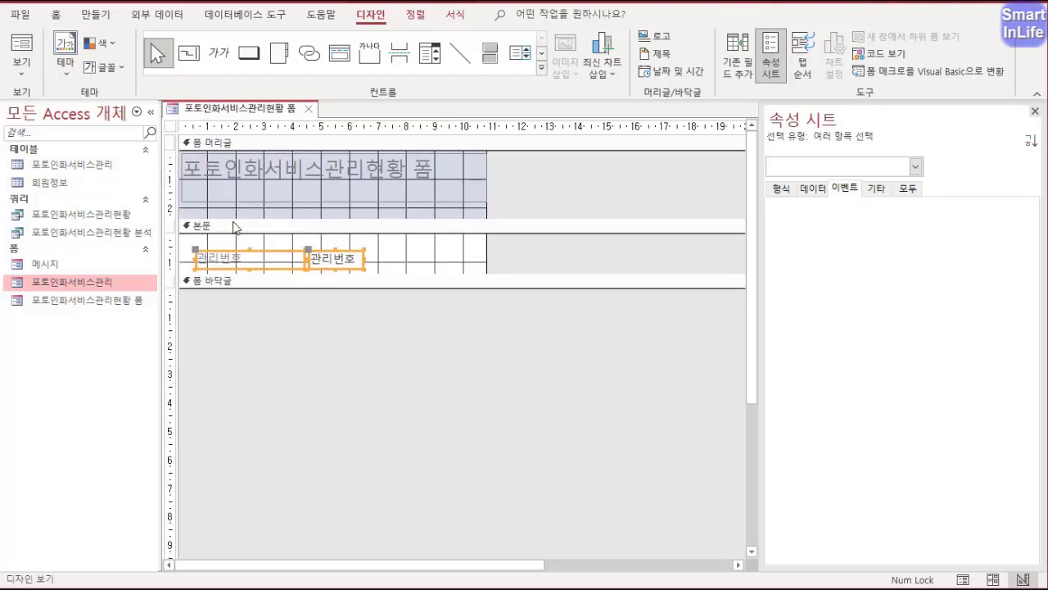
left_click(233, 225)
left_click_drag(233, 225, 241, 235)
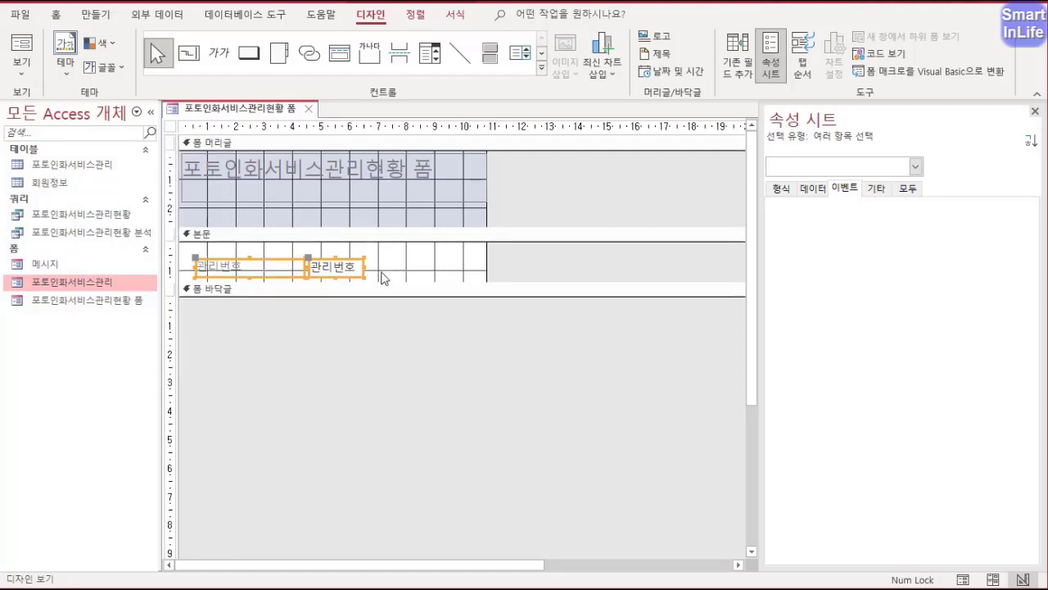
left_click_drag(381, 274, 248, 227)
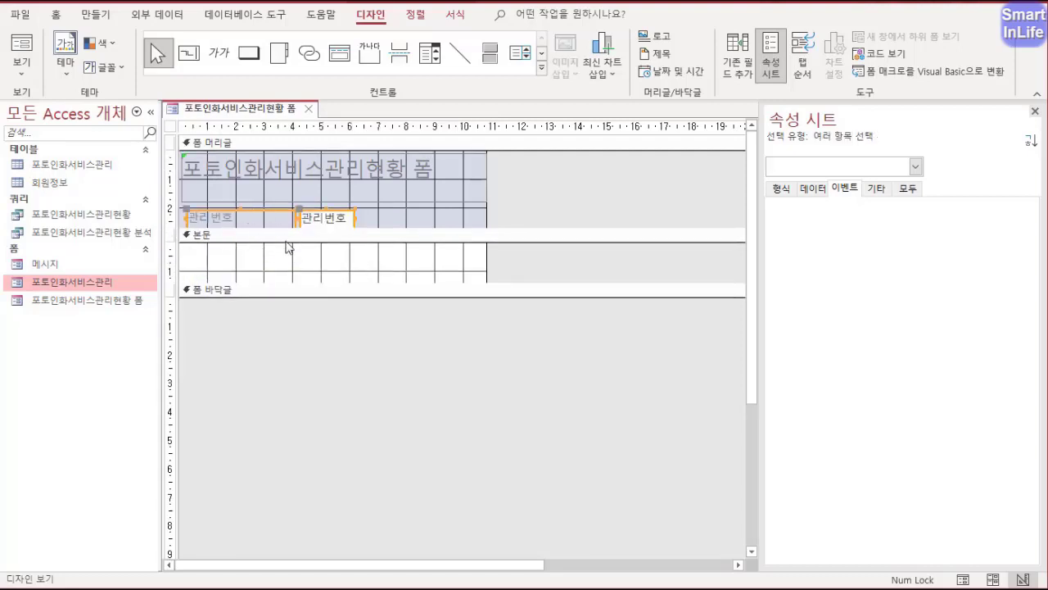
- Format the header title label with the 굴림 font, size 20, bold and centered
left_click(394, 177)
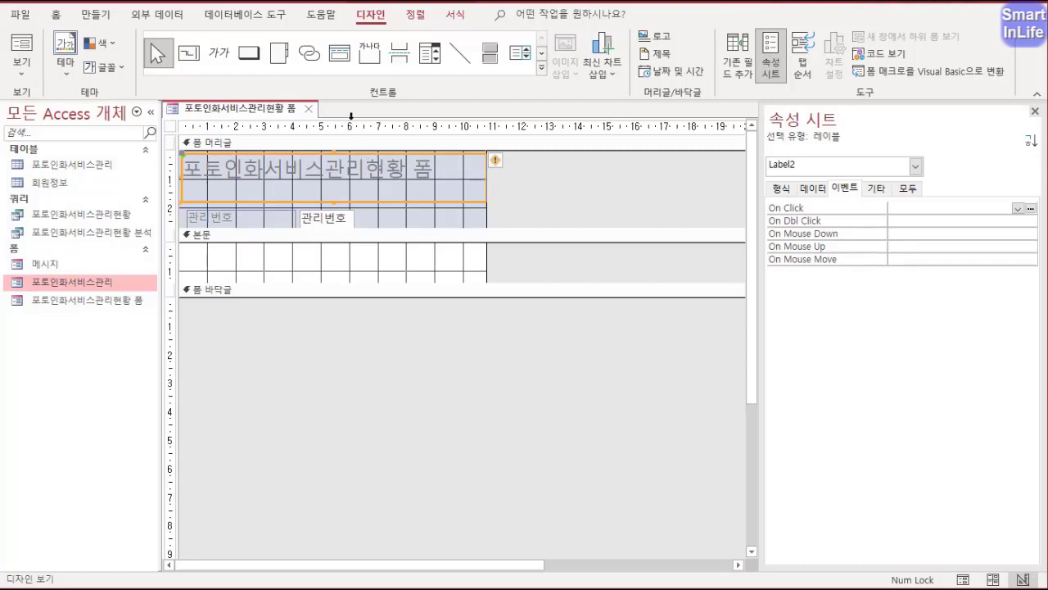
left_click(455, 14)
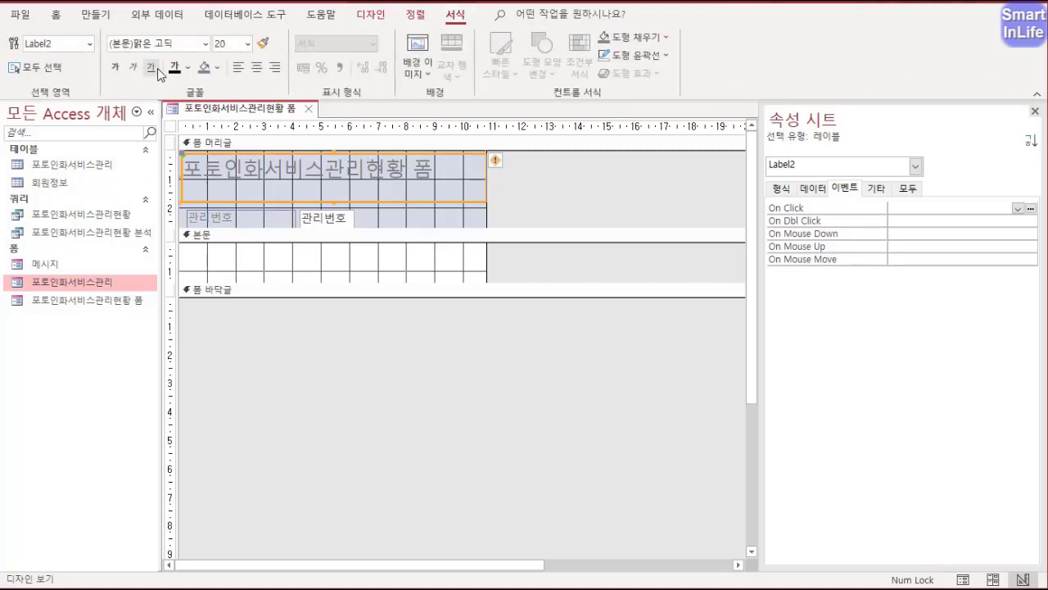
left_click(189, 46)
type("굴림")
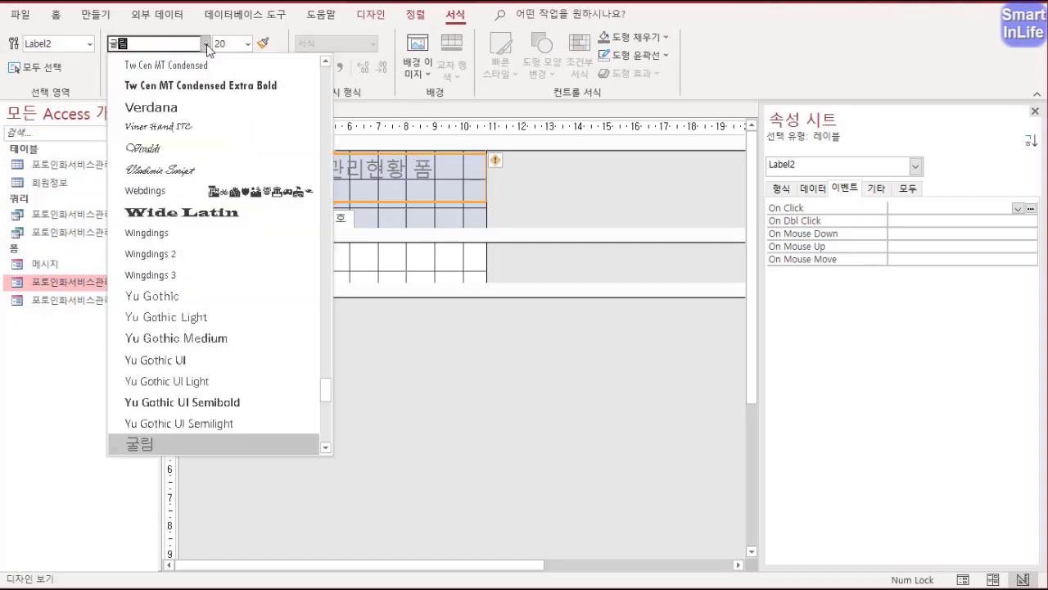
left_click(235, 443)
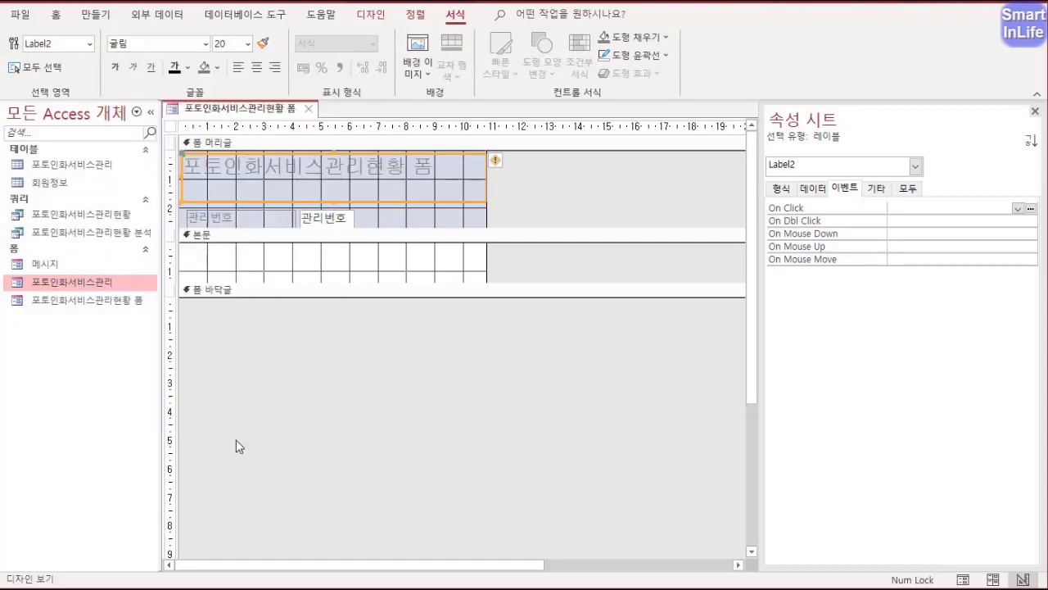
left_click(230, 47)
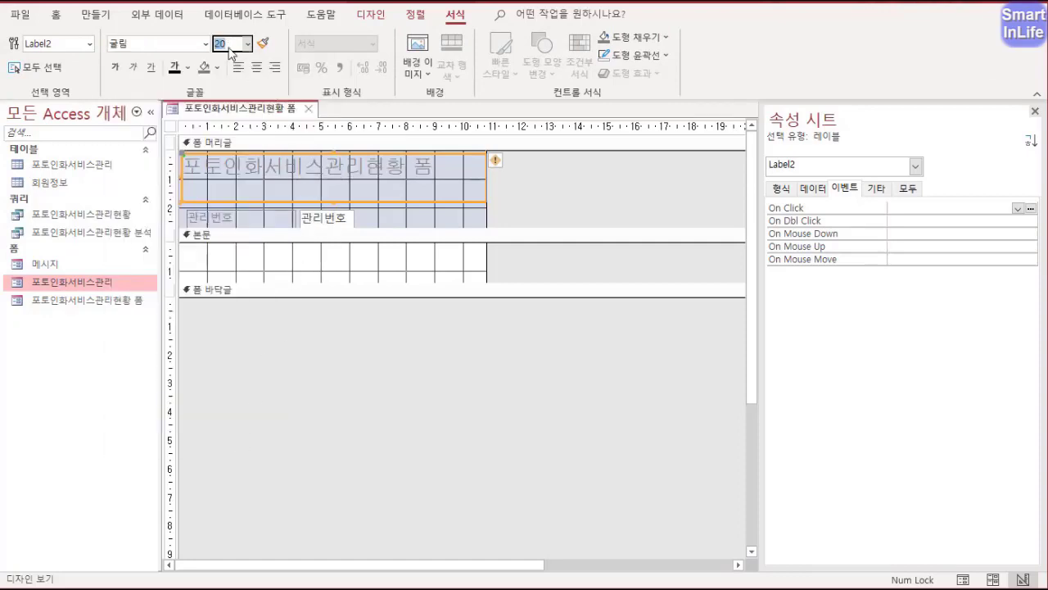
type("2")
key("Return")
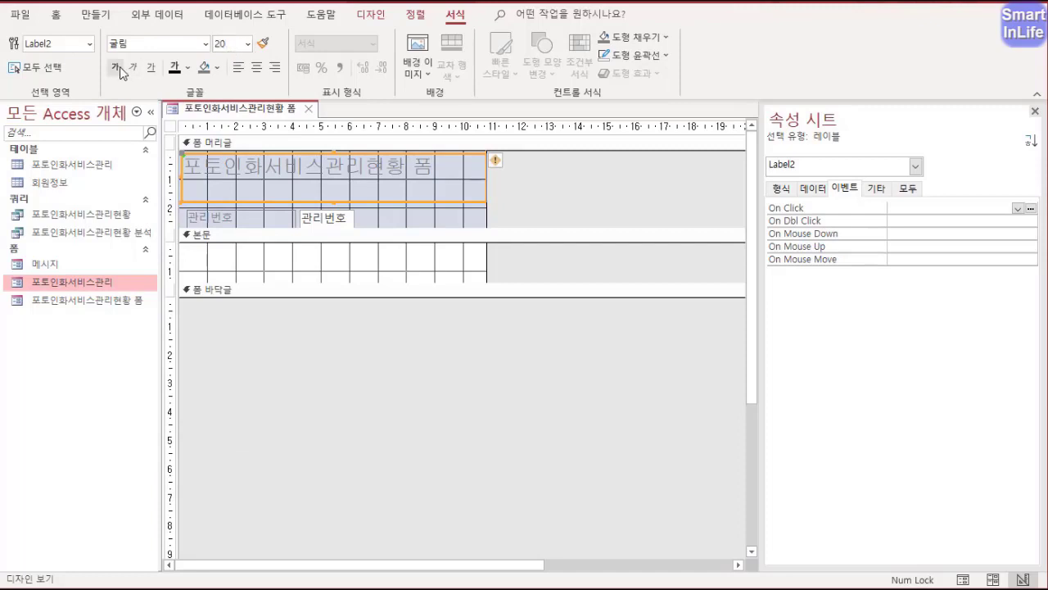
left_click(119, 66)
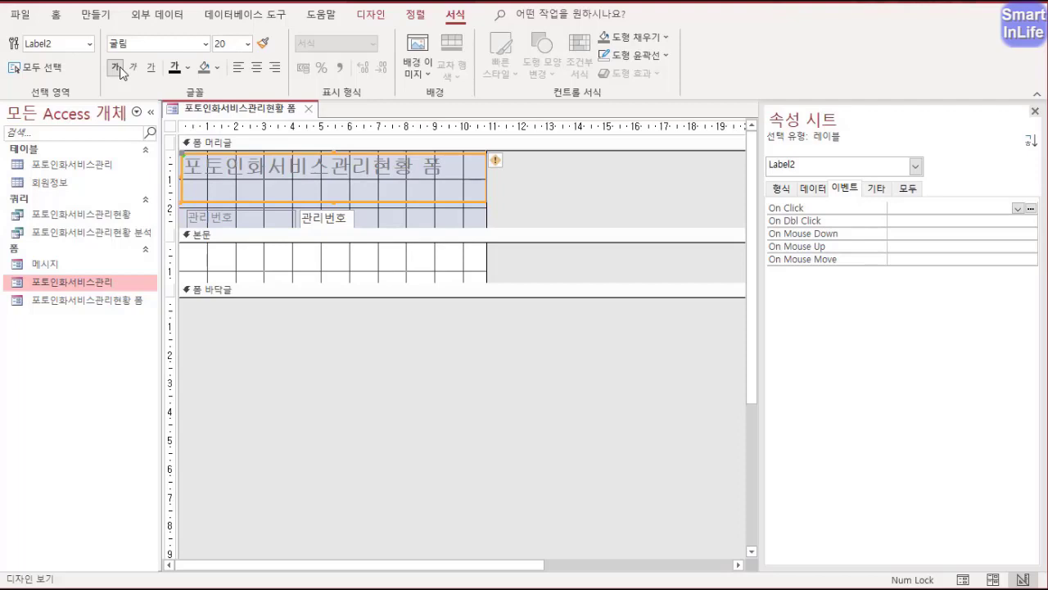
left_click(257, 67)
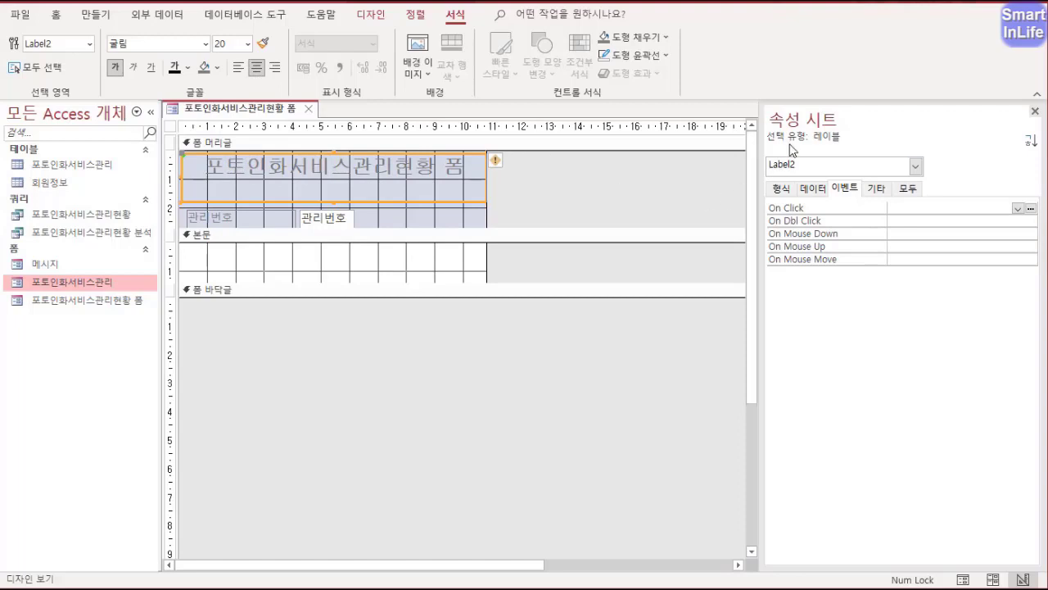
- Set the title label's special effect (특수 효과) to 그림자 and check its outline in the form header
left_click(907, 188)
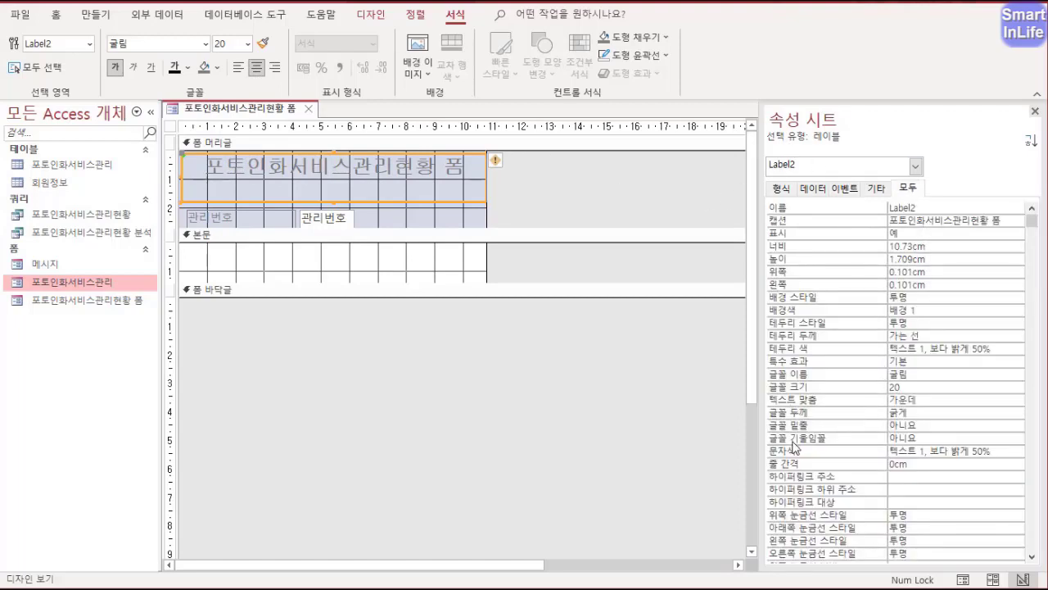
left_click(798, 361)
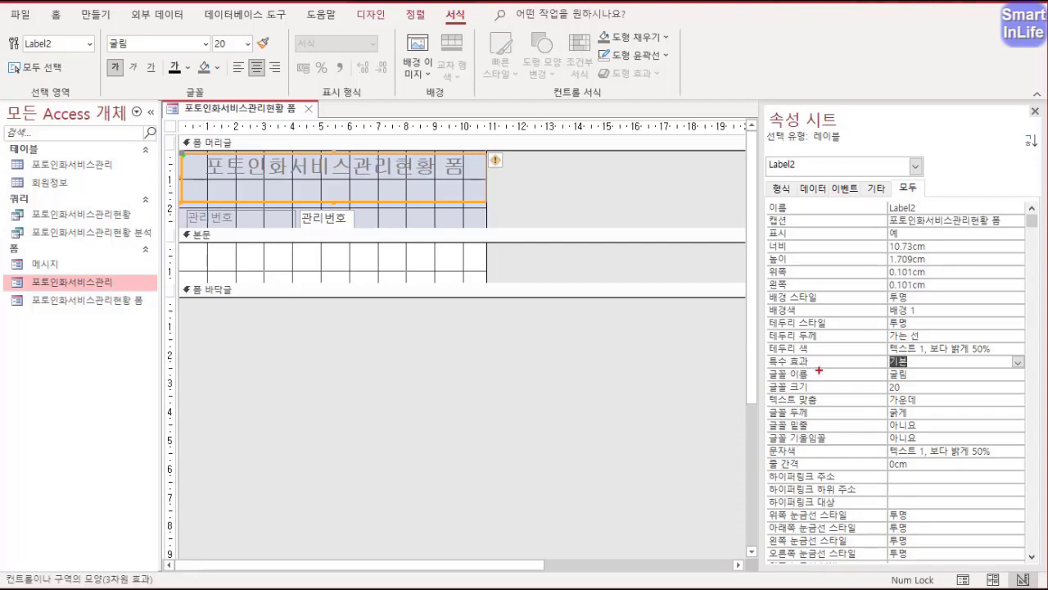
left_click_drag(774, 334, 781, 389)
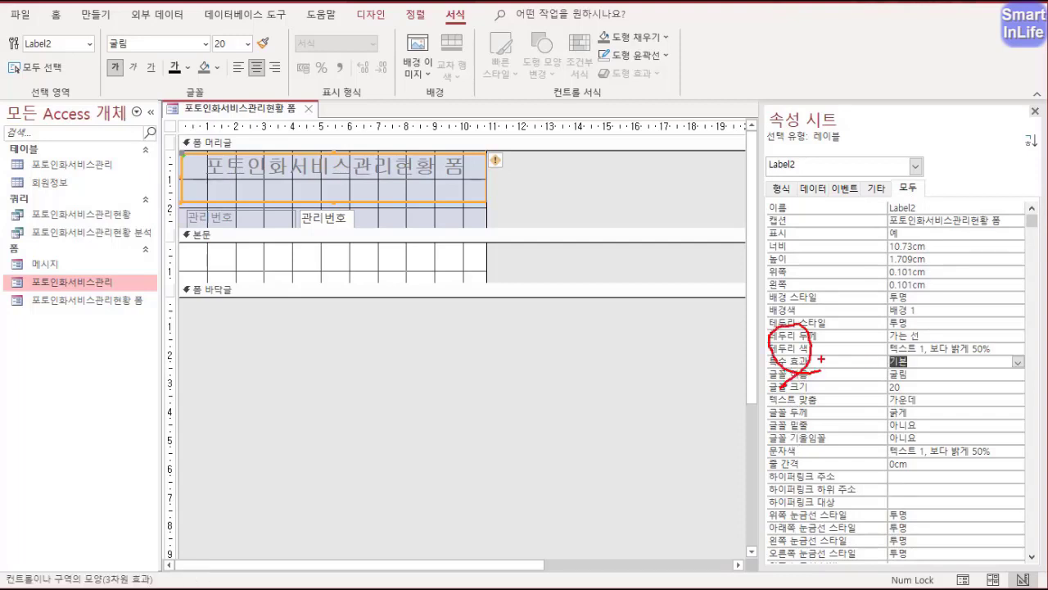
left_click_drag(820, 358, 889, 360)
left_click_drag(868, 333, 868, 391)
key("Escape")
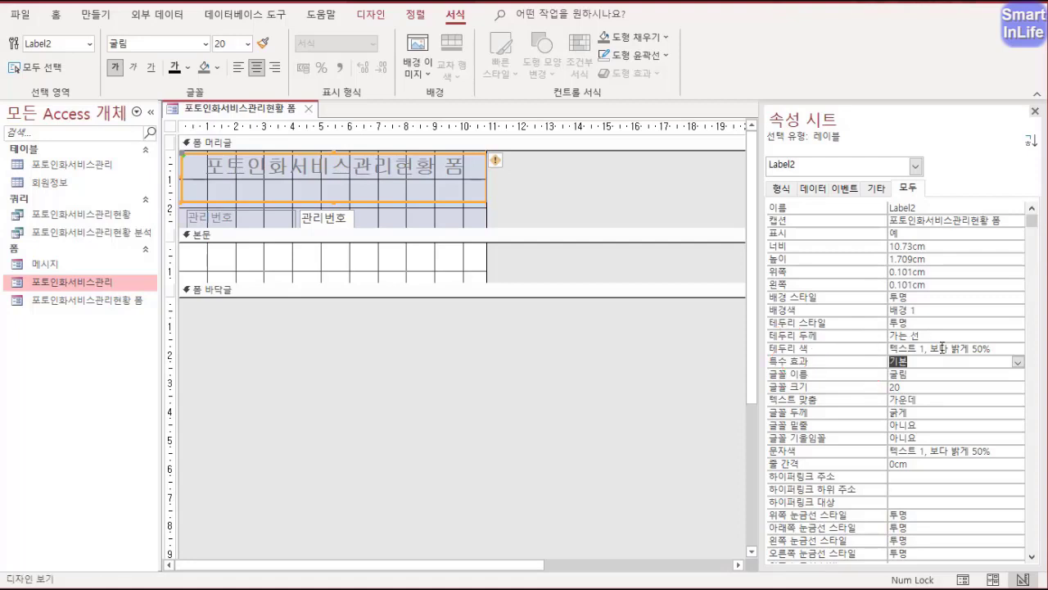
left_click(1018, 361)
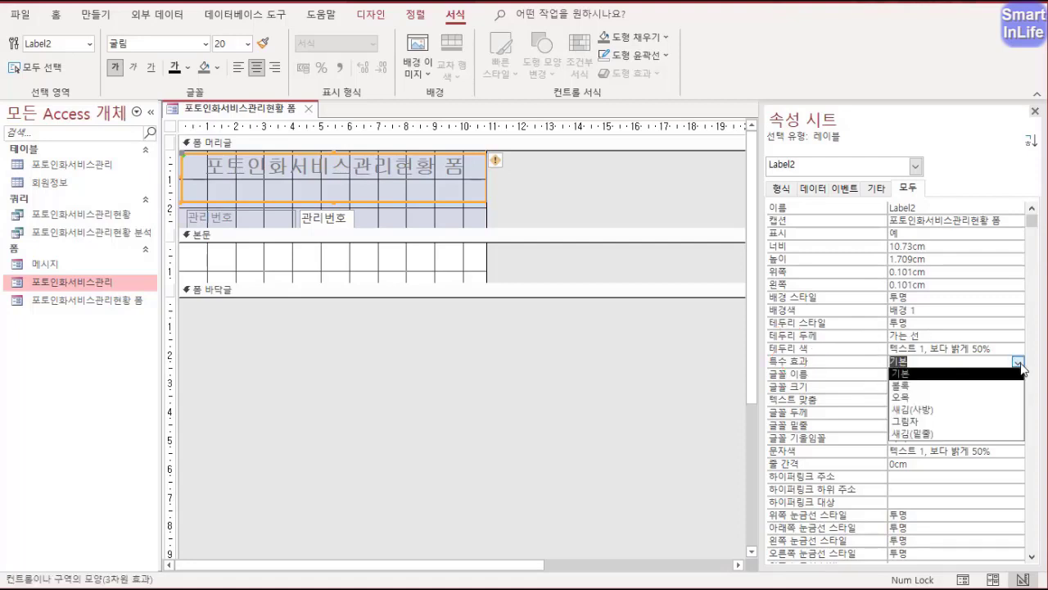
left_click(943, 422)
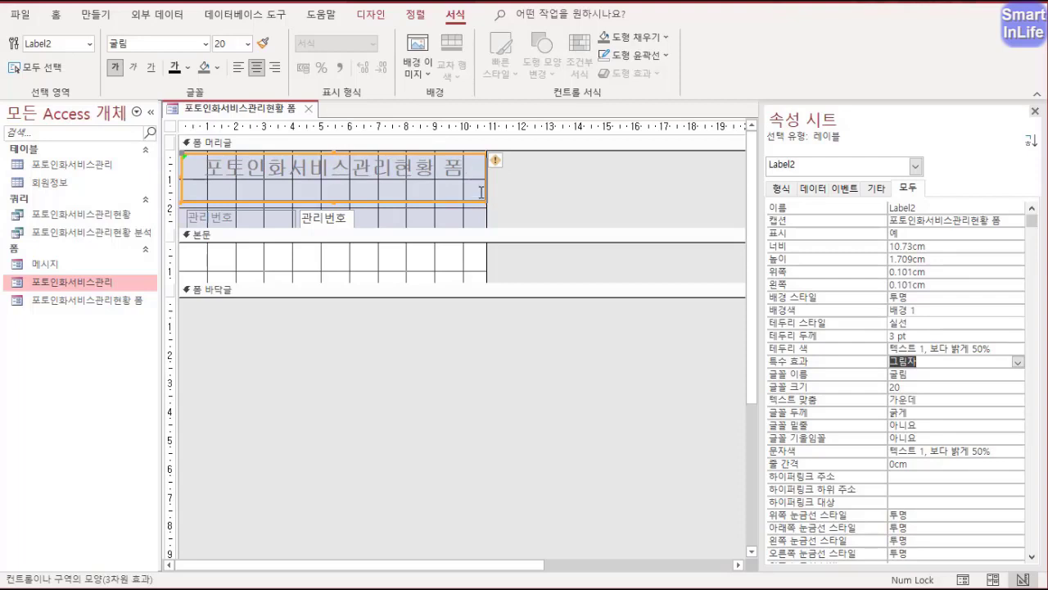
left_click(465, 222)
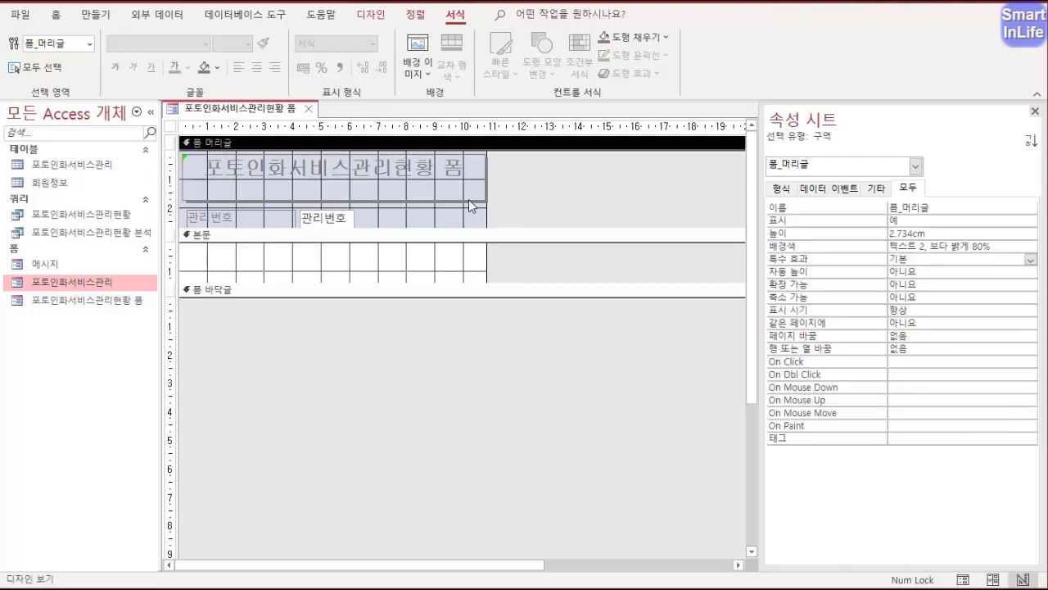
left_click(468, 199)
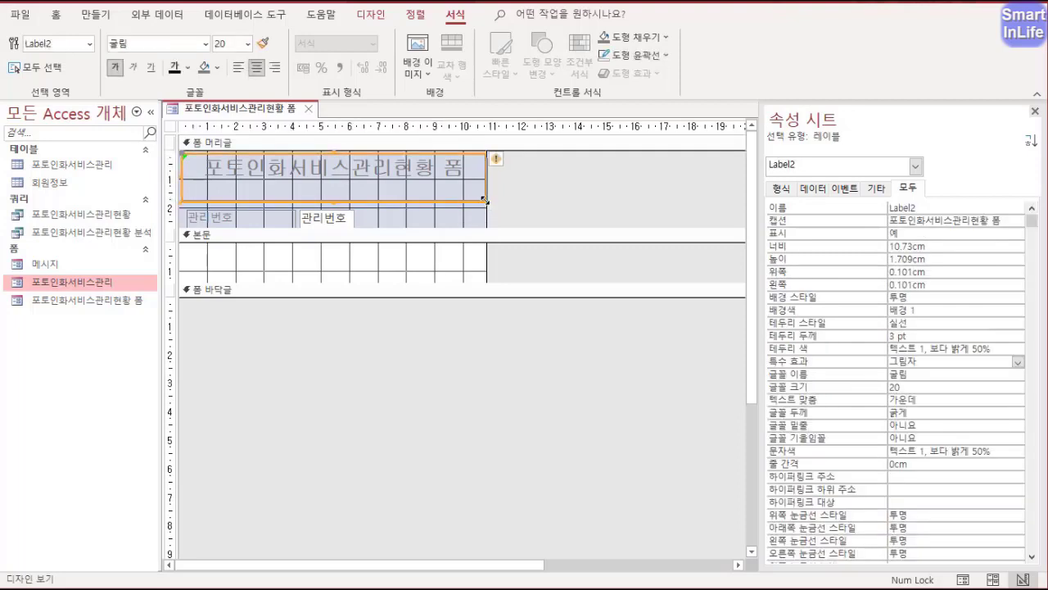
- Fit the title label to its text and move it to about 3.8 cm from the left and 0.4 cm from the top
double_click(485, 201)
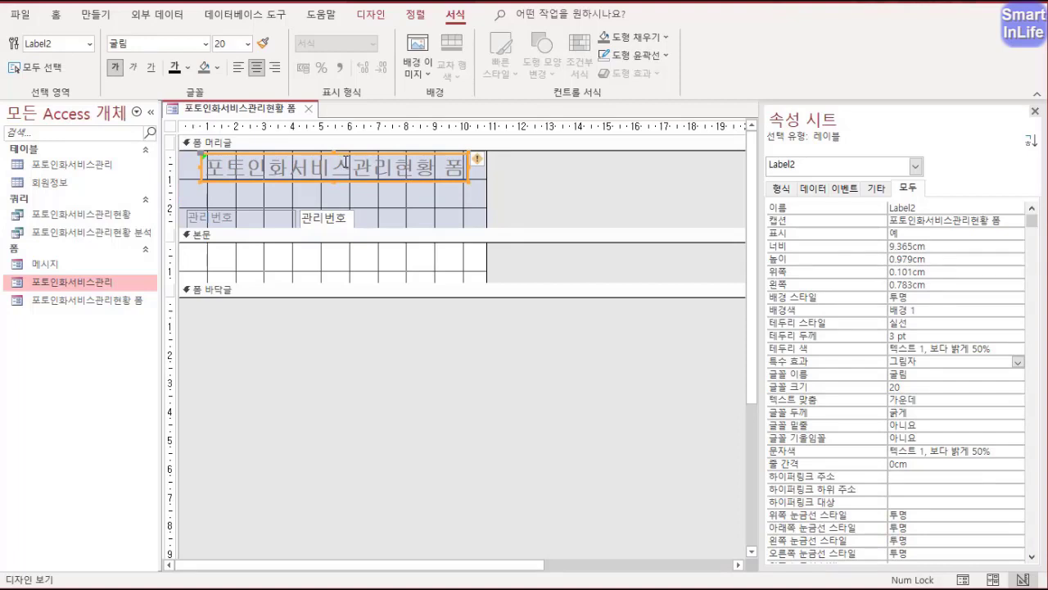
left_click_drag(424, 190, 509, 187)
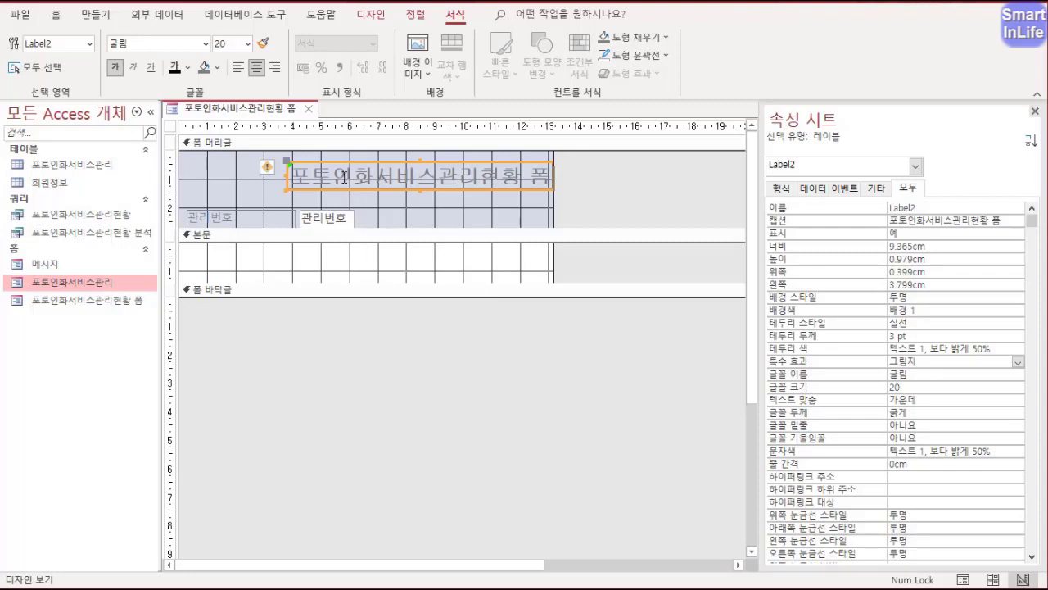
left_click(203, 267)
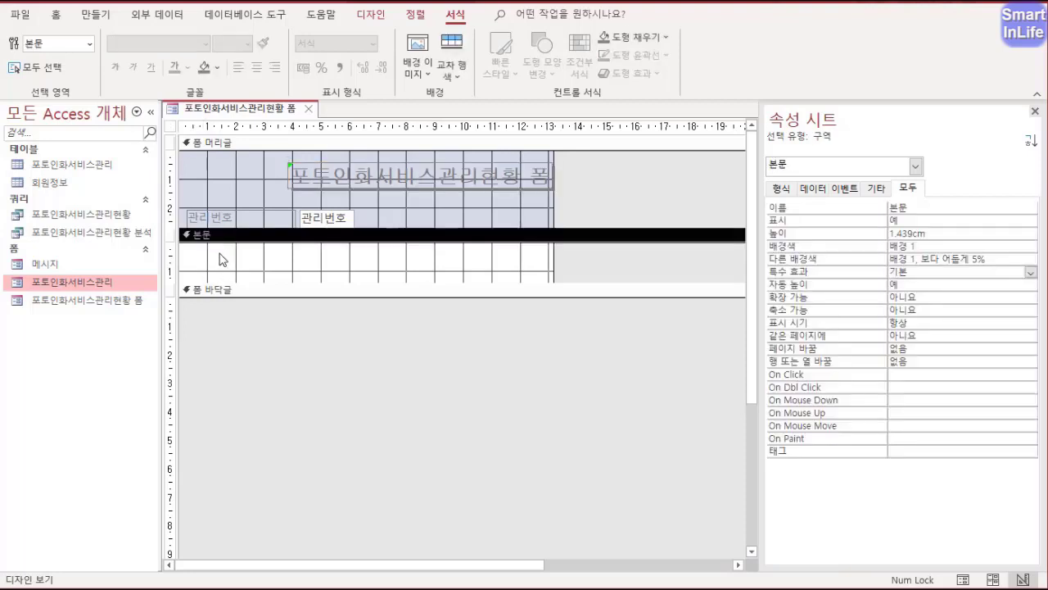
- Draw a subform control about 18.2 cm wide and 4.5 cm high in the 본문 section, with the control wizard enabled
left_click(372, 14)
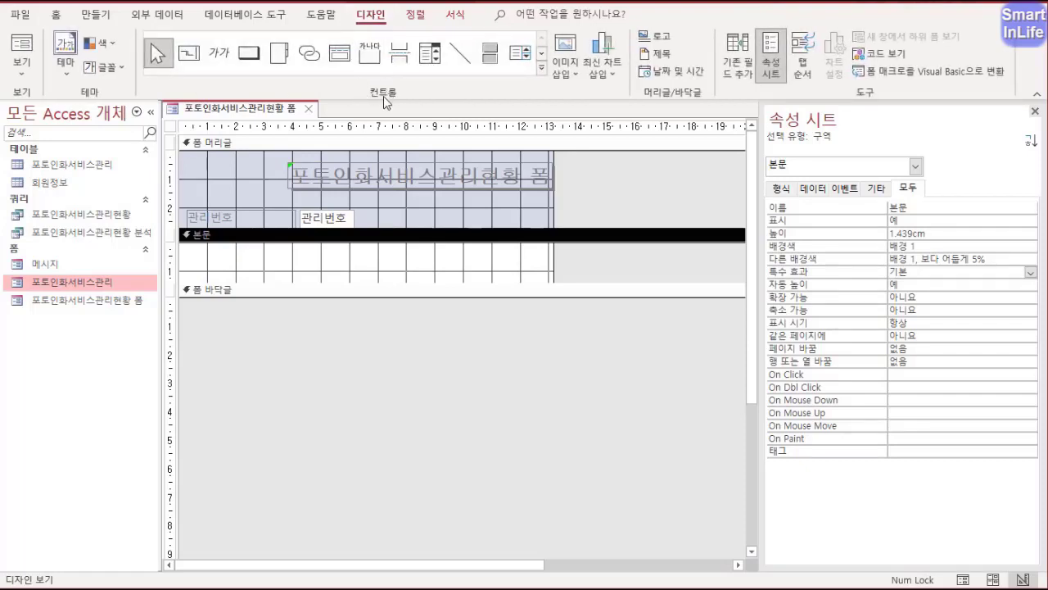
left_click(541, 73)
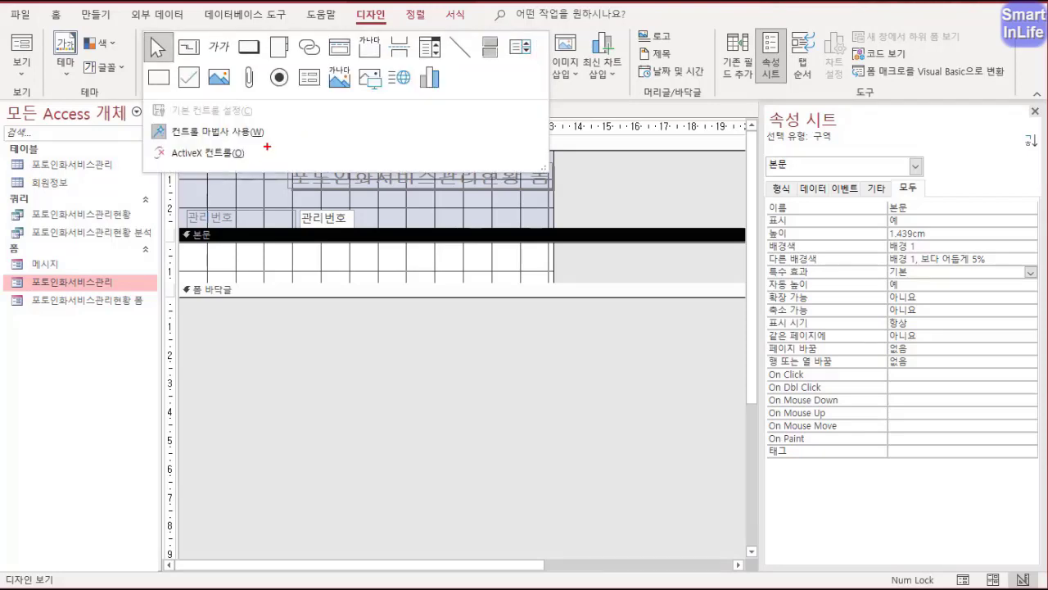
mouse_move(267, 145)
left_mouse_down()
mouse_move(181, 143)
mouse_move(175, 108)
mouse_move(259, 151)
left_mouse_up()
mouse_move(307, 106)
left_mouse_down()
mouse_move(249, 142)
mouse_move(276, 112)
mouse_move(276, 156)
left_mouse_up()
left_click_drag(314, 118, 283, 153)
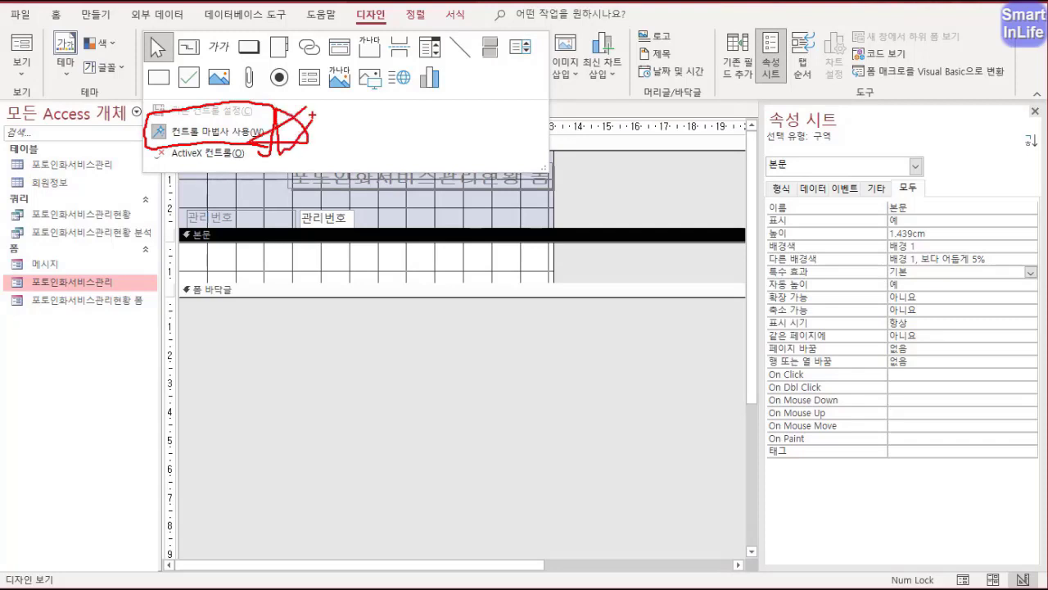
key("Escape")
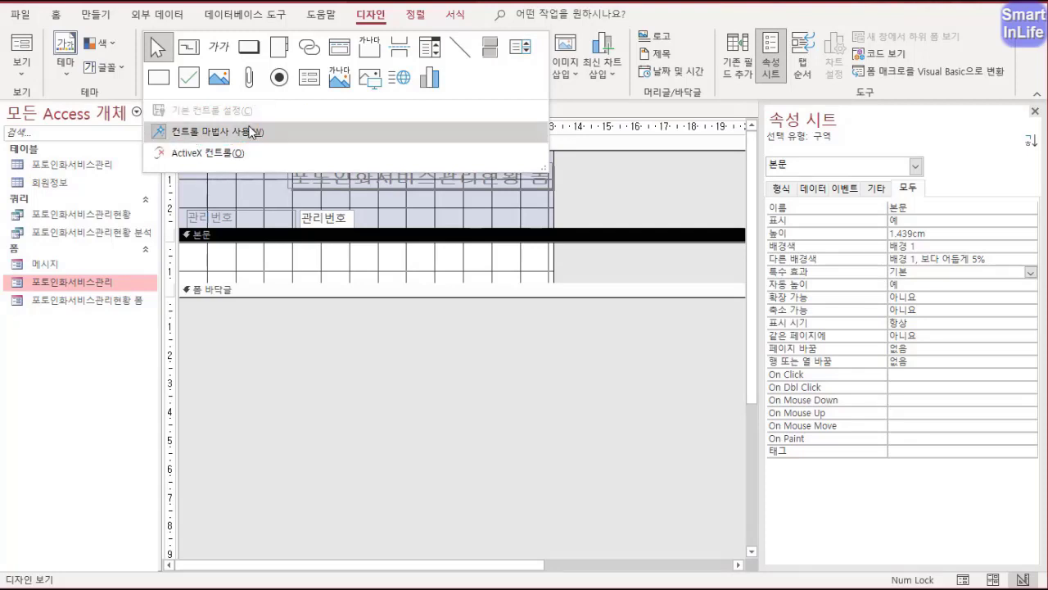
left_click(309, 81)
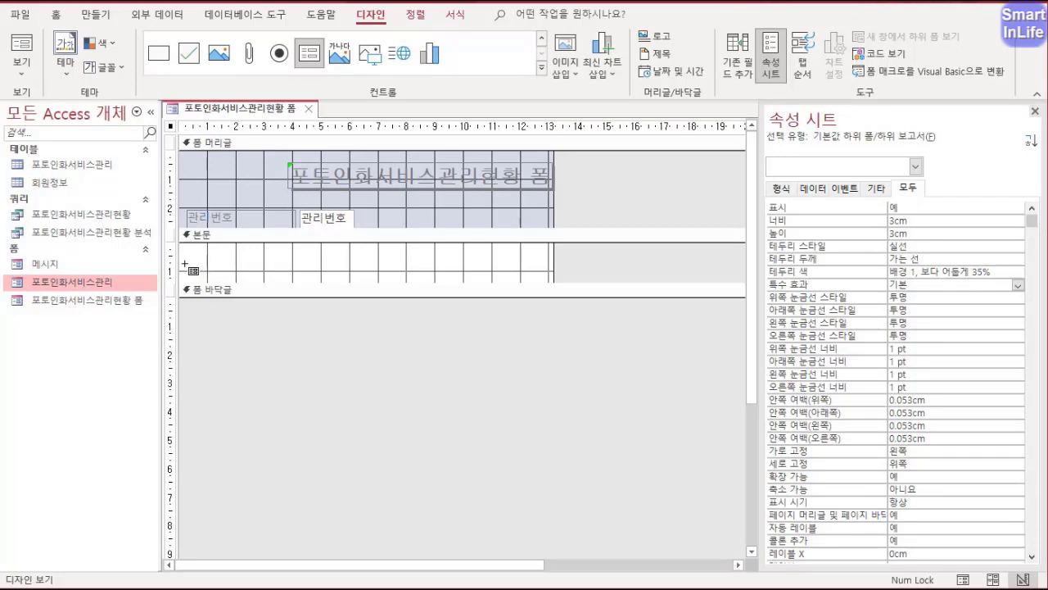
left_click_drag(184, 260, 704, 386)
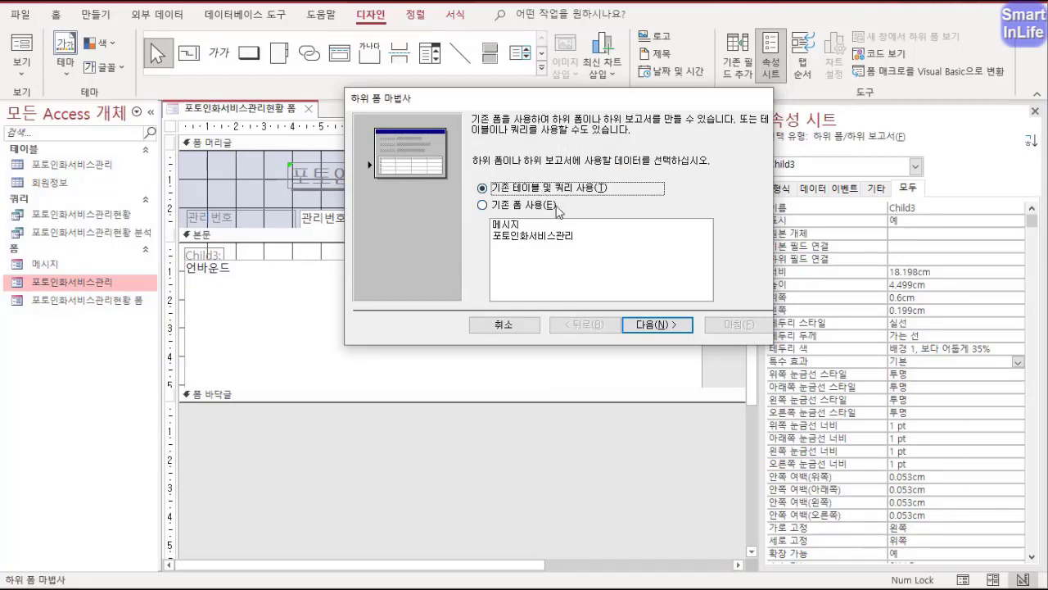
- Base the subform on an existing form (기존 폼 사용), choosing 포토인화서비스관리
left_click(542, 209)
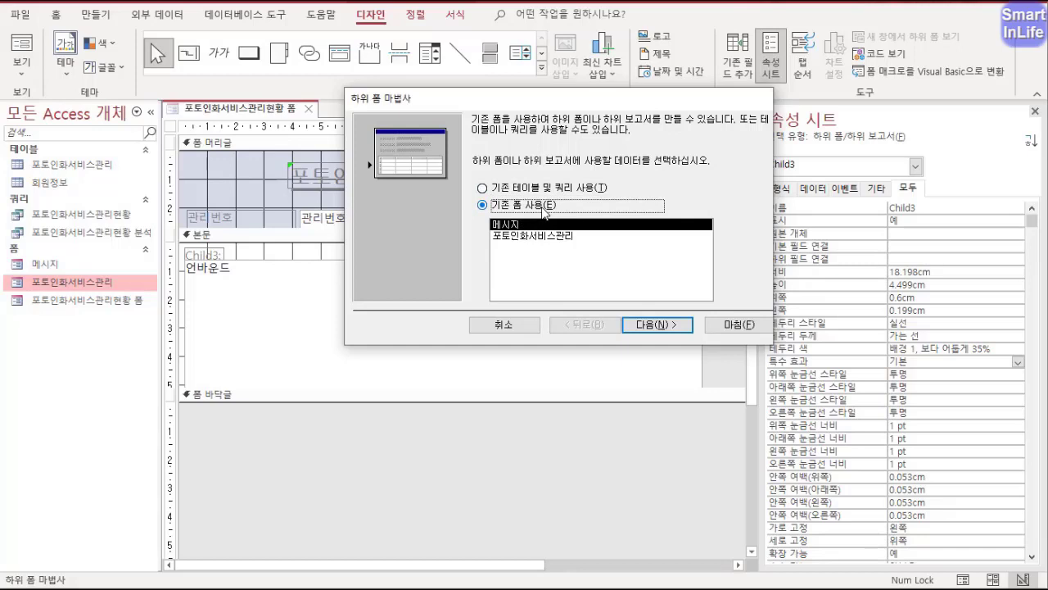
left_click(533, 237)
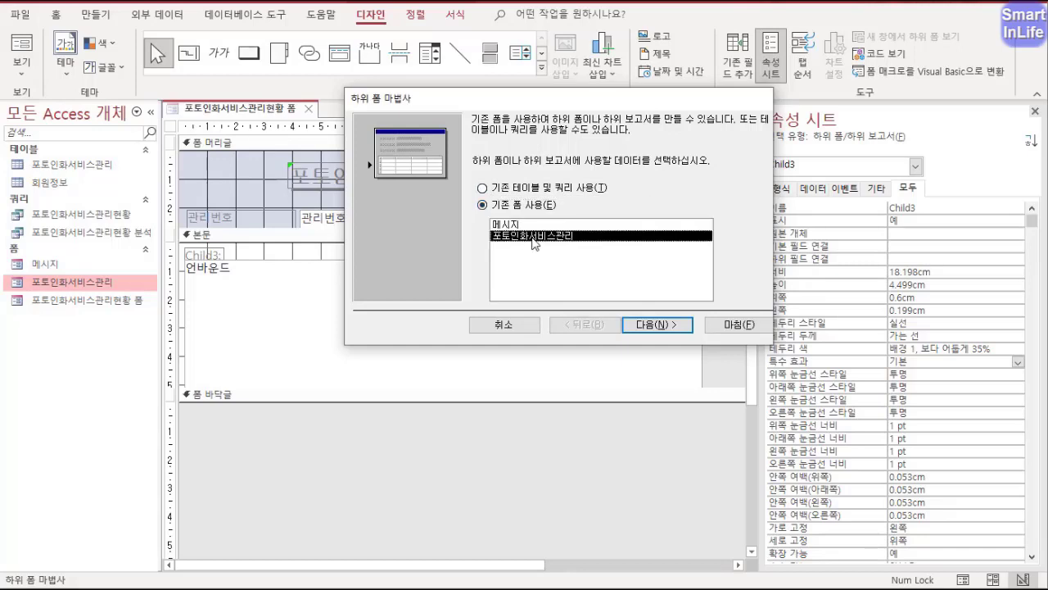
left_click(660, 326)
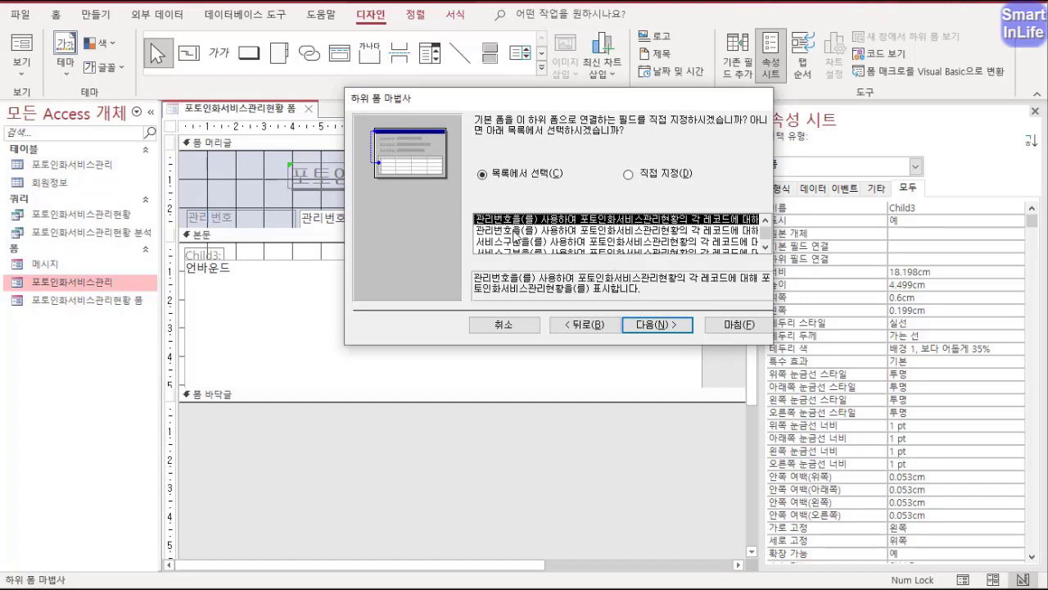
- Define the link manually (직접 지정) with 관리번호 for both forms, keep the subform name 포토인화서비스관리 and finish the wizard
left_click(630, 174)
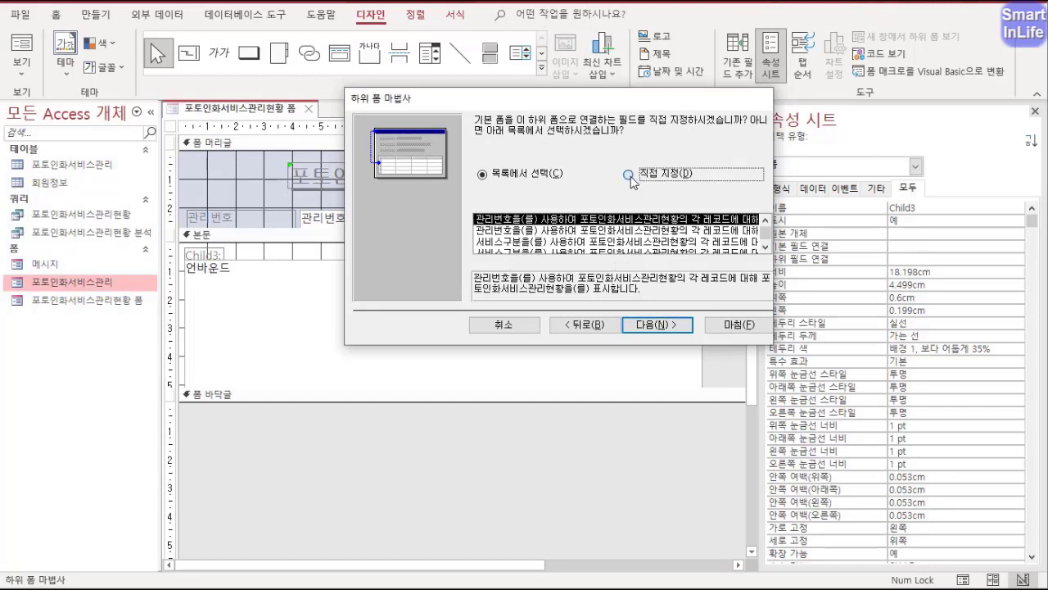
left_click(549, 220)
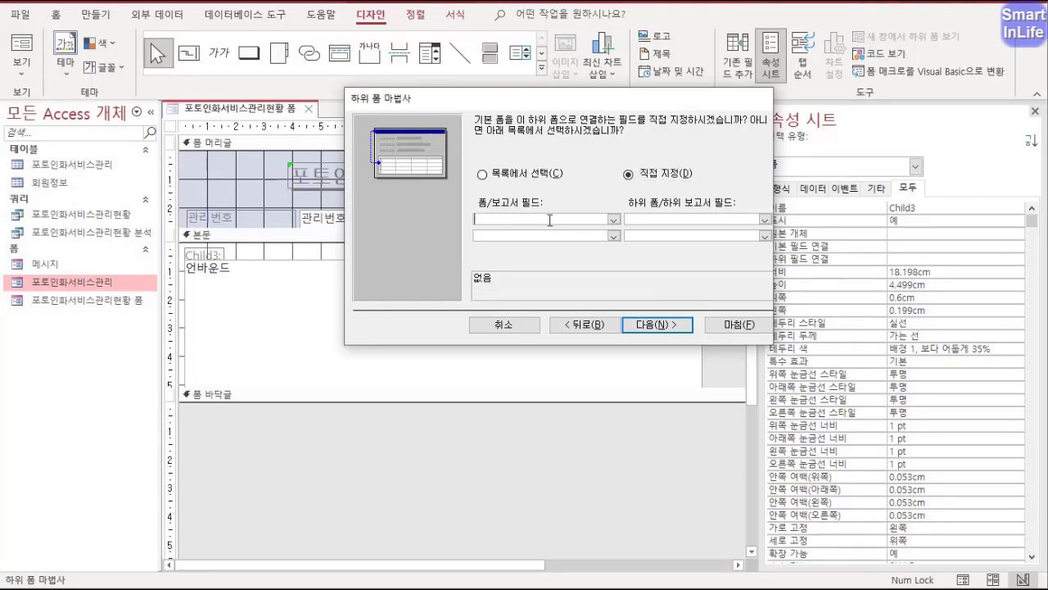
left_click(614, 220)
left_click(540, 242)
left_click(758, 219)
left_click(630, 243)
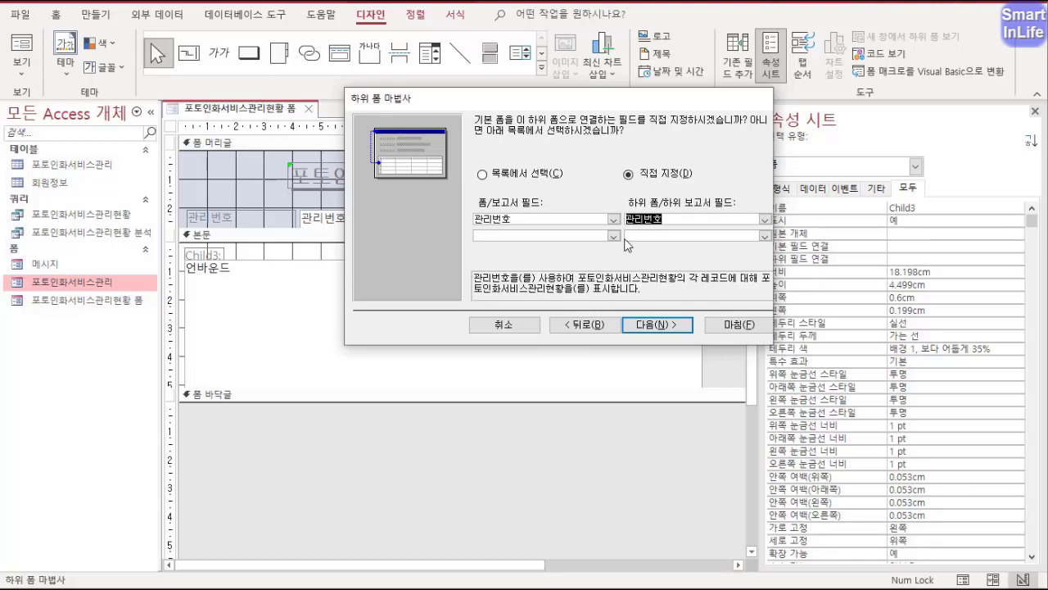
left_click(656, 324)
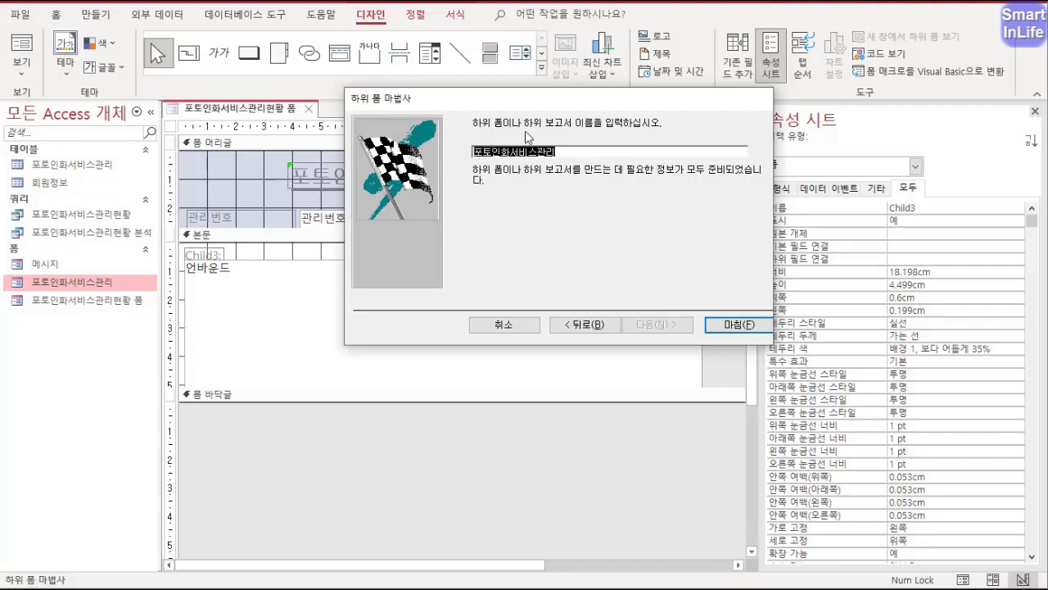
left_click(568, 154)
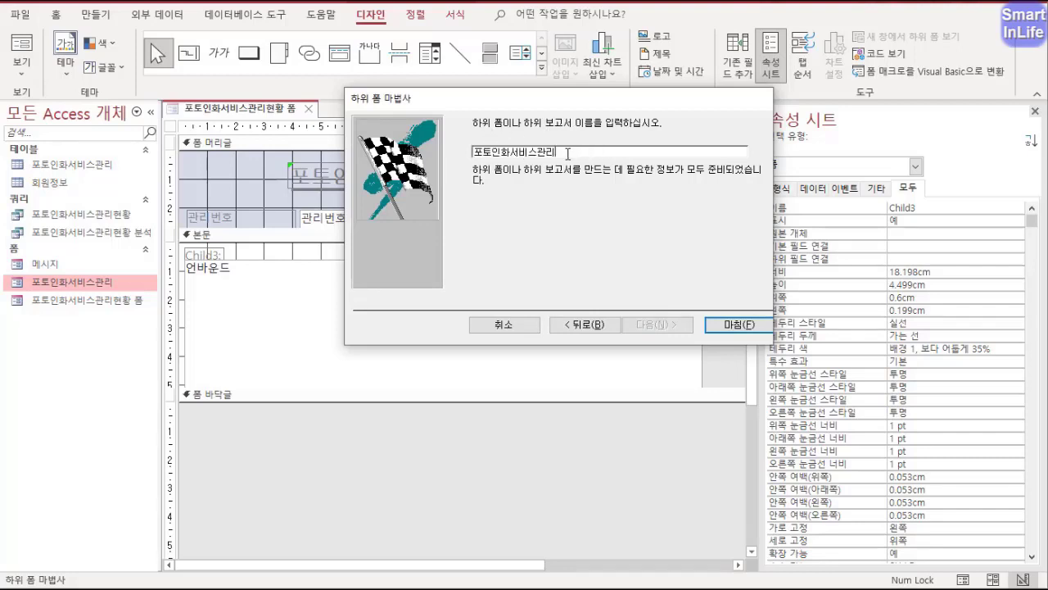
left_click(729, 326)
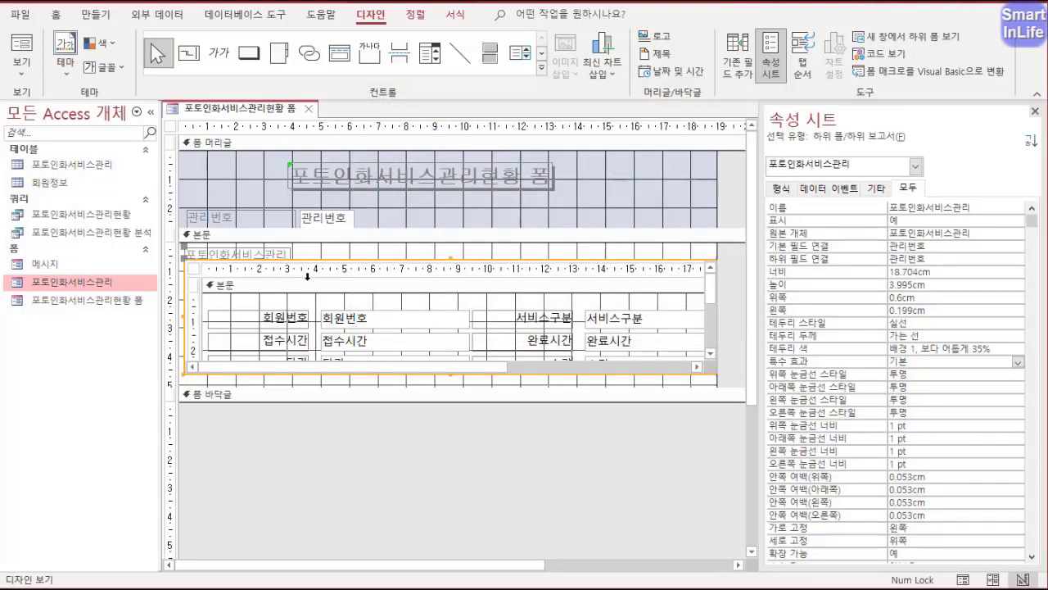
- Check the form in form view, set its record selector (레코드 선택기) property to 아니요 in design view and preview it again
right_click(249, 117)
left_click(283, 253)
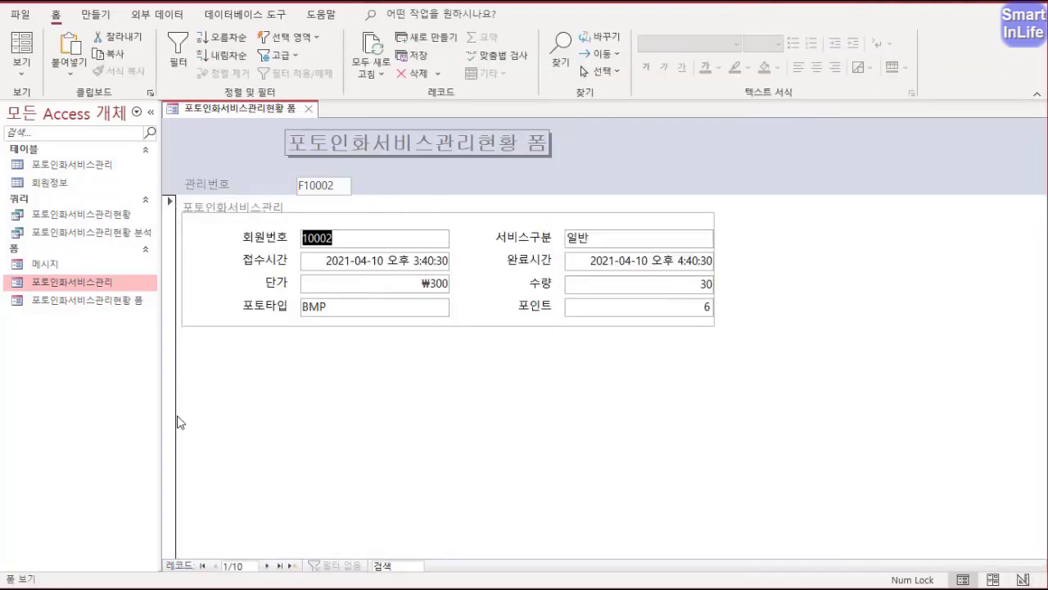
right_click(224, 114)
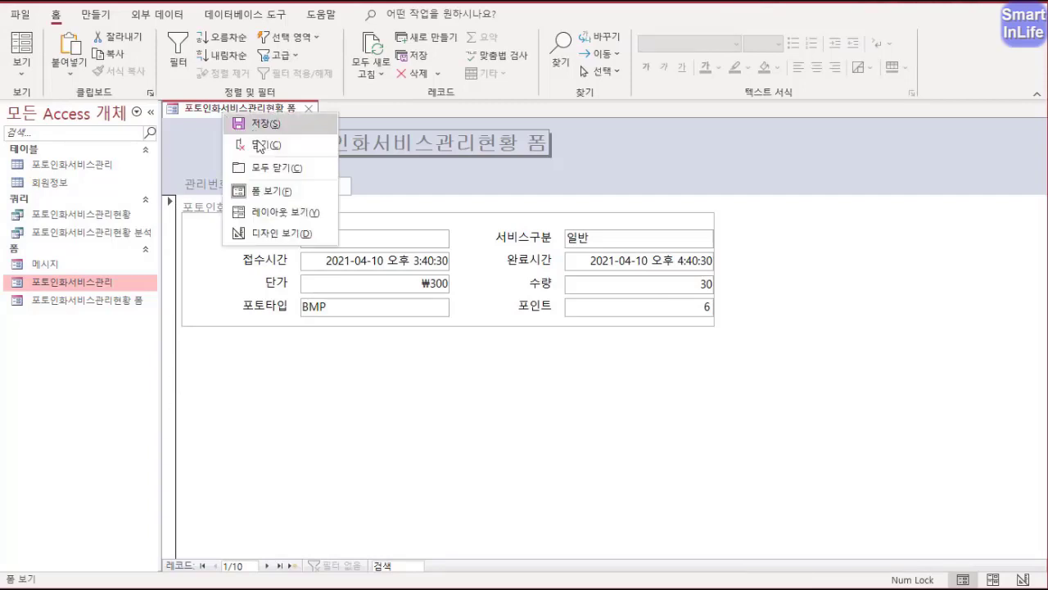
left_click(275, 232)
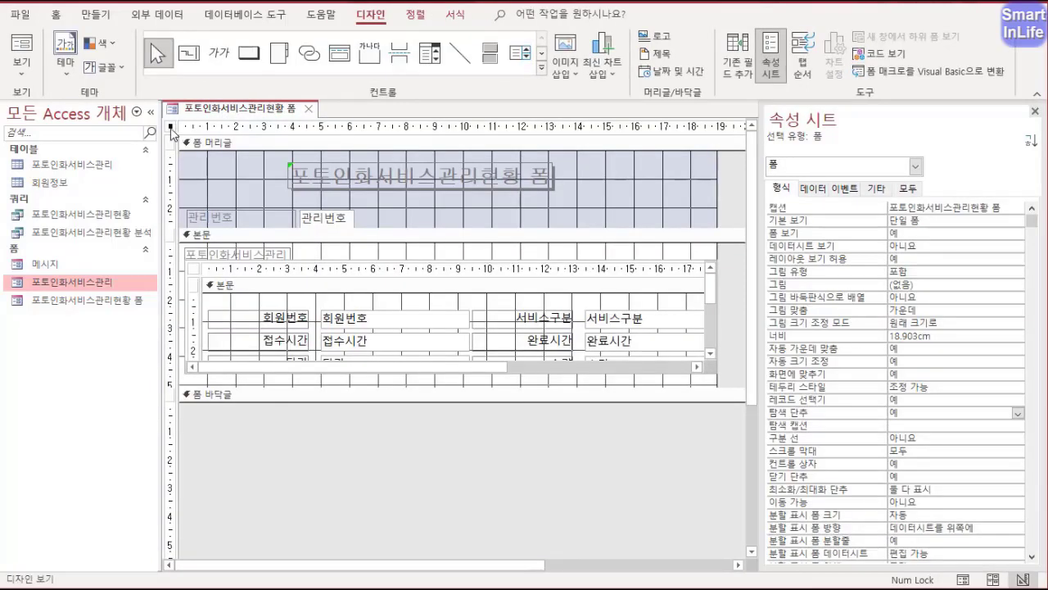
double_click(813, 403)
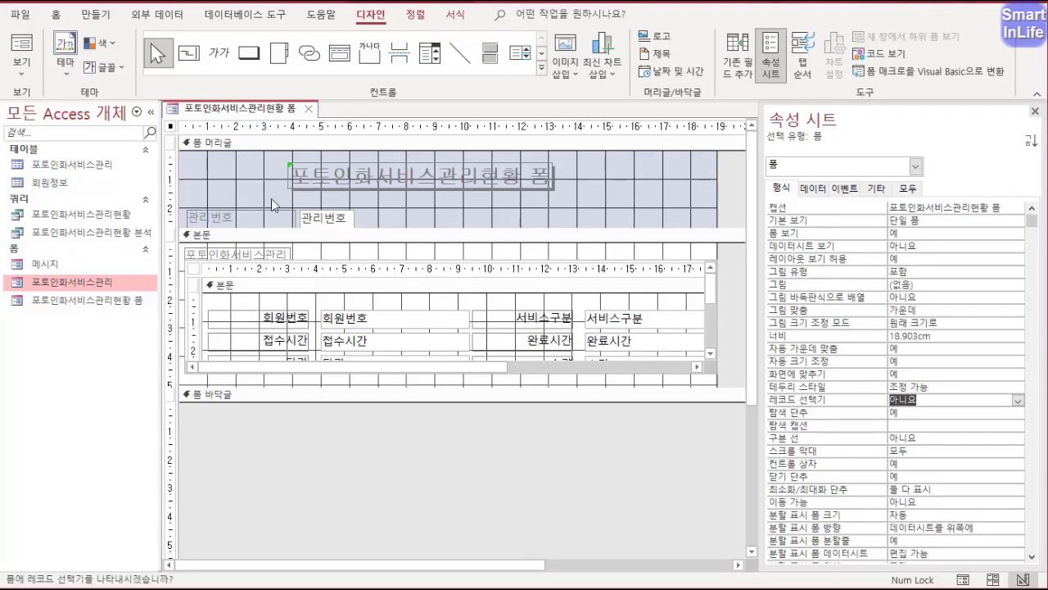
right_click(237, 109)
left_click(285, 193)
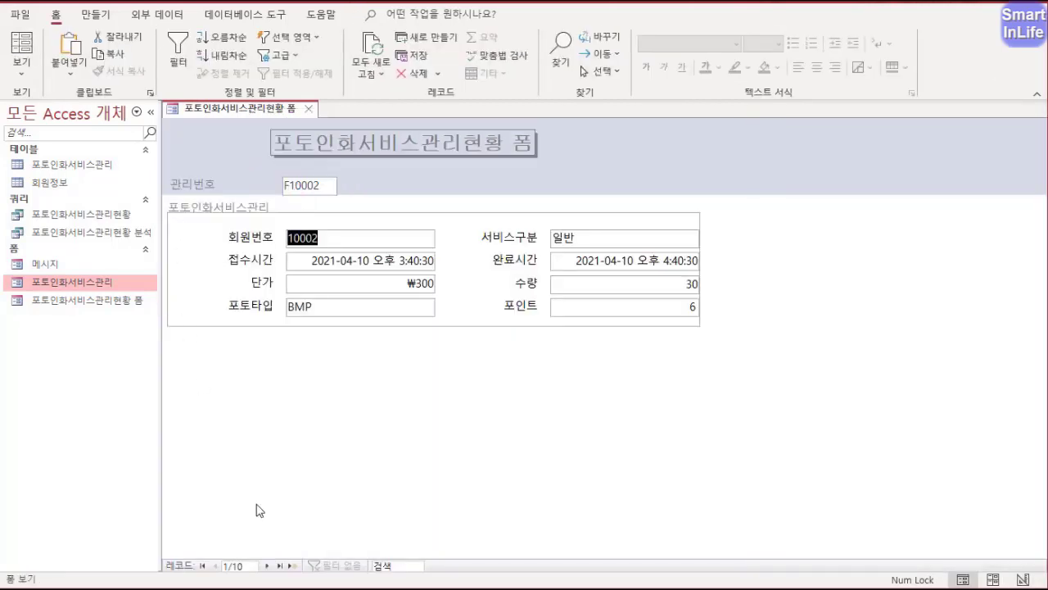
- In design view, change the 관리번호 text box in the form header to a combo box (콤보 상자)
right_click(255, 112)
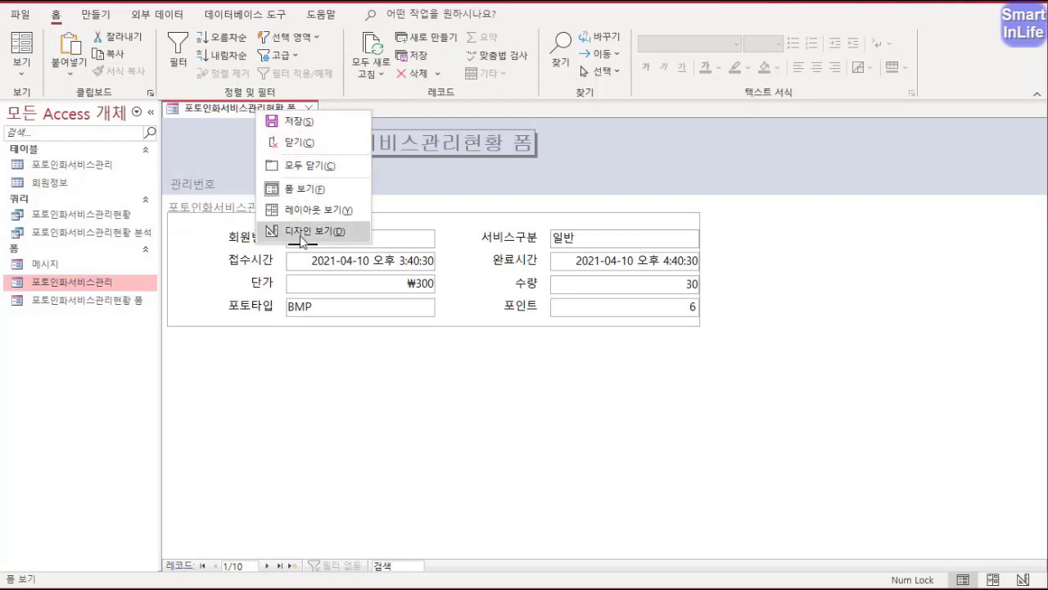
left_click(301, 233)
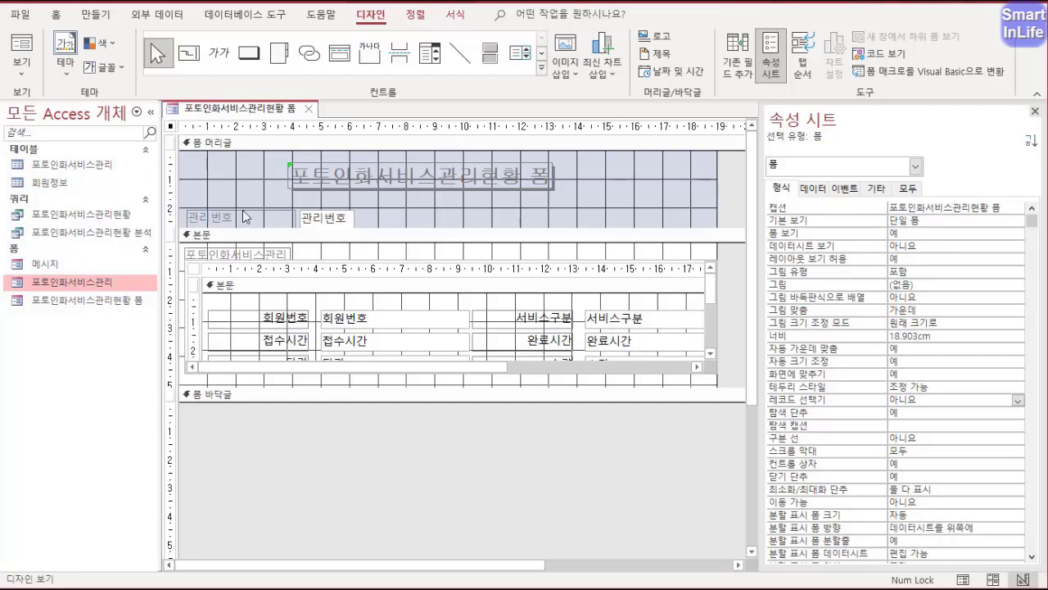
left_click(320, 219)
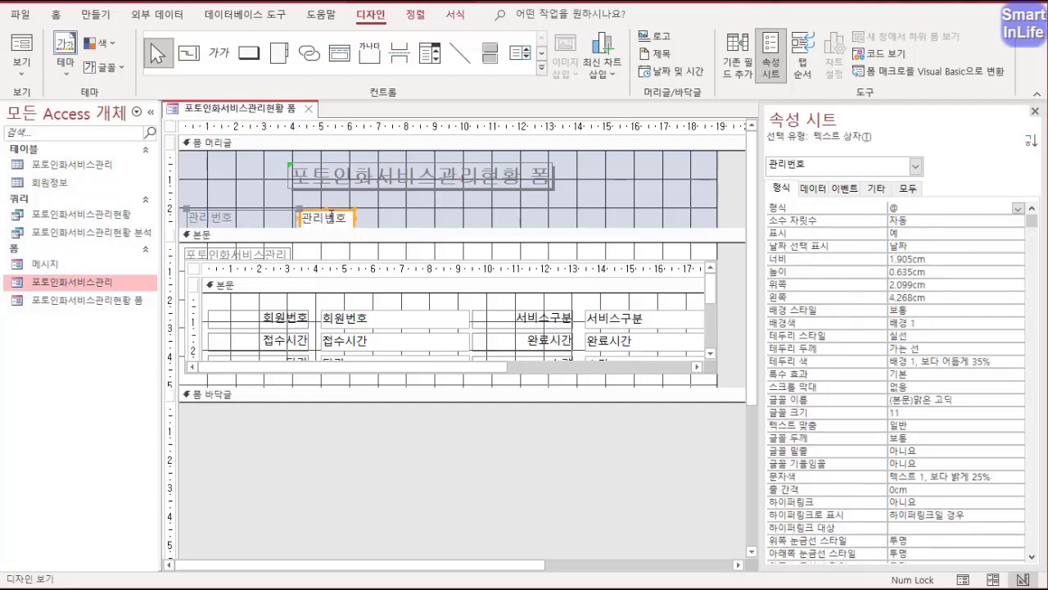
right_click(331, 212)
mouse_move(393, 198)
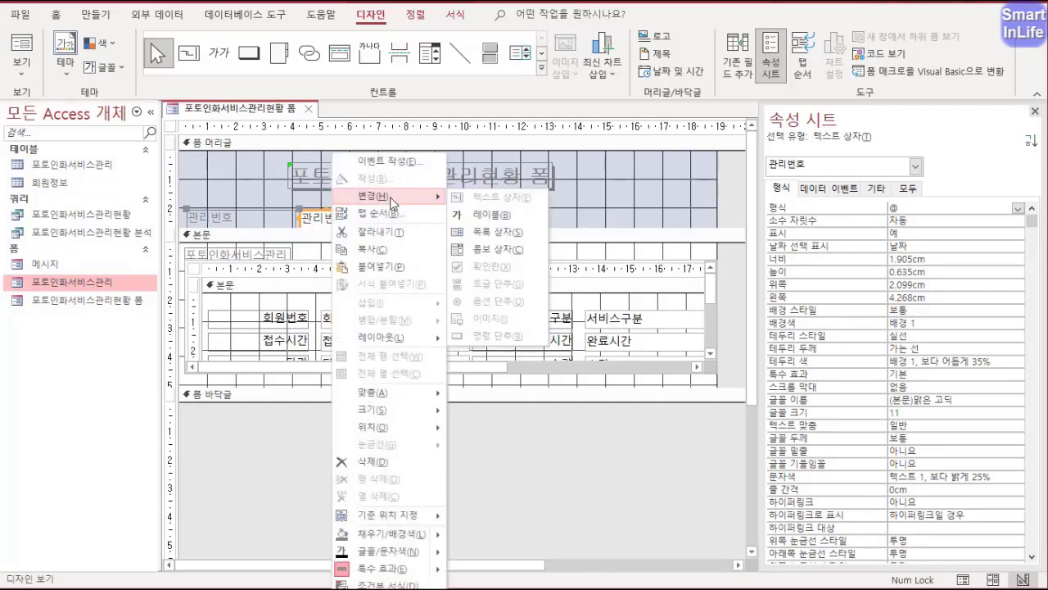
left_click(494, 250)
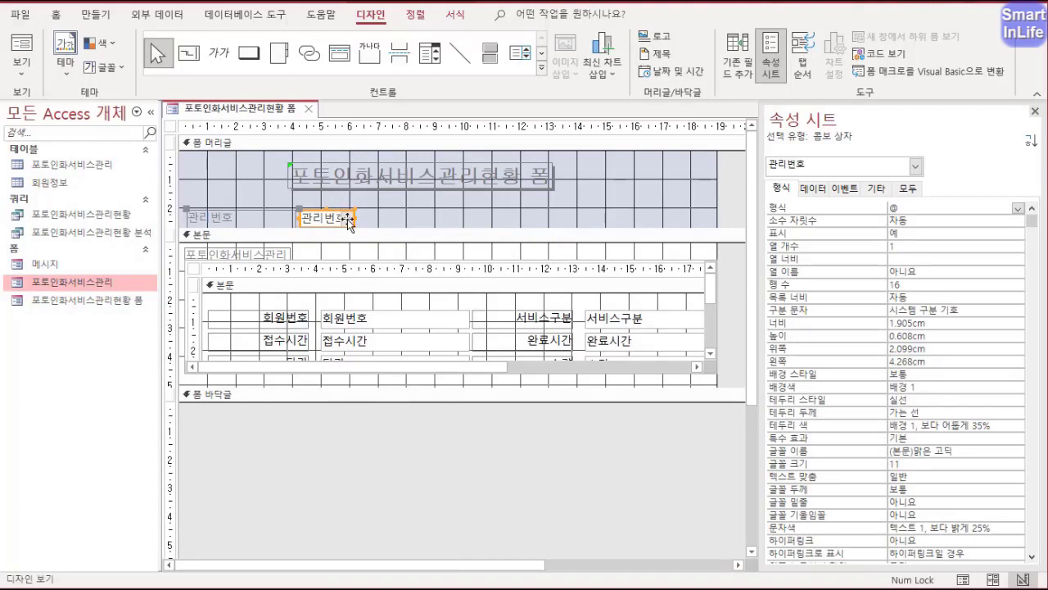
- Widen the 관리번호 combo box to about 2.9 cm, narrow its label to about 2.4 cm and move the combo box beside it
left_click_drag(354, 218, 384, 216)
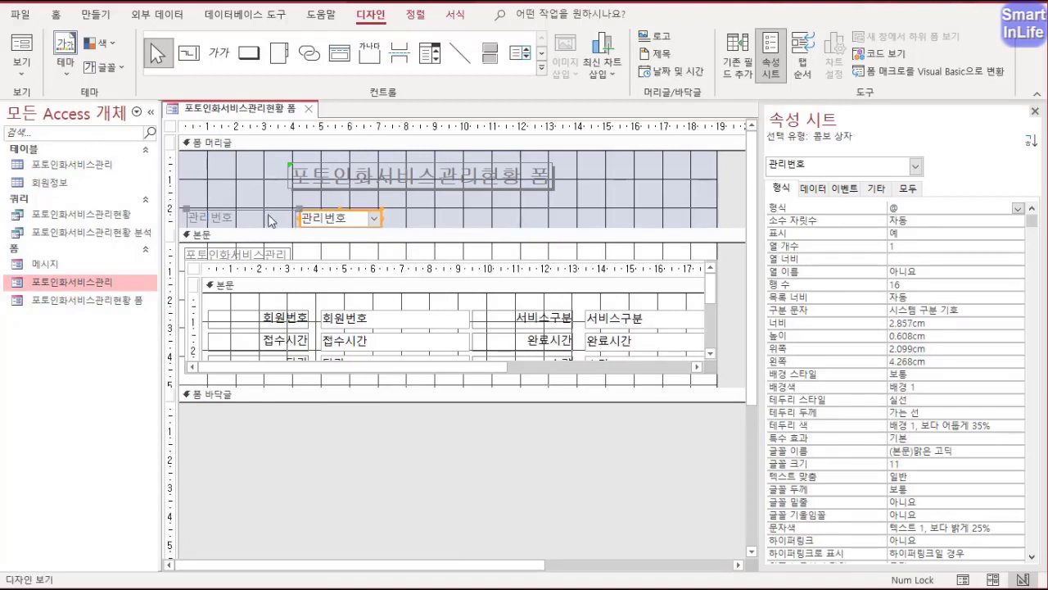
left_click(272, 220)
left_click_drag(294, 220, 258, 220)
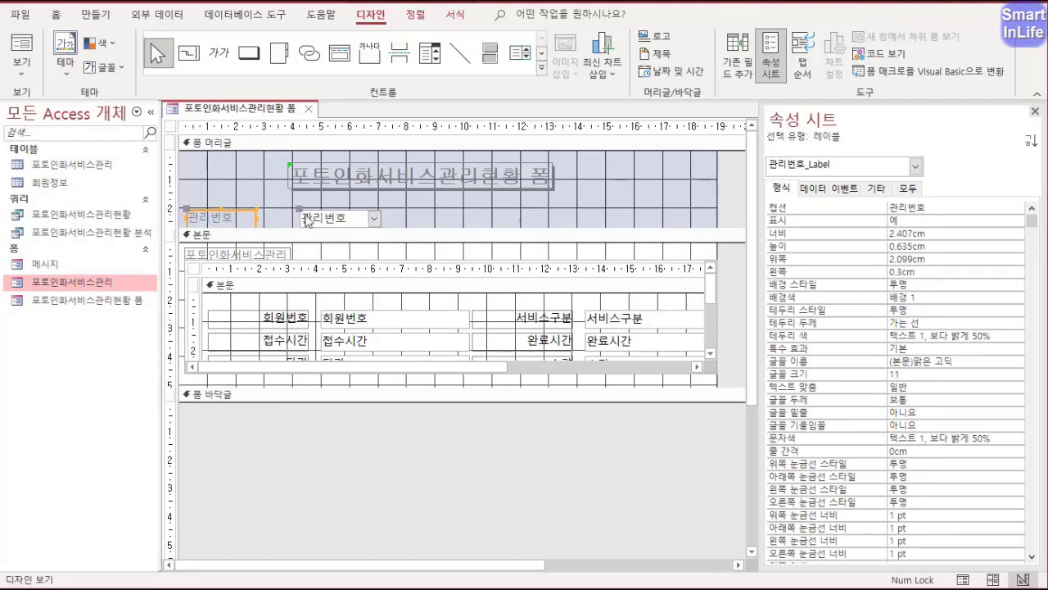
left_click(292, 214)
left_click(304, 213)
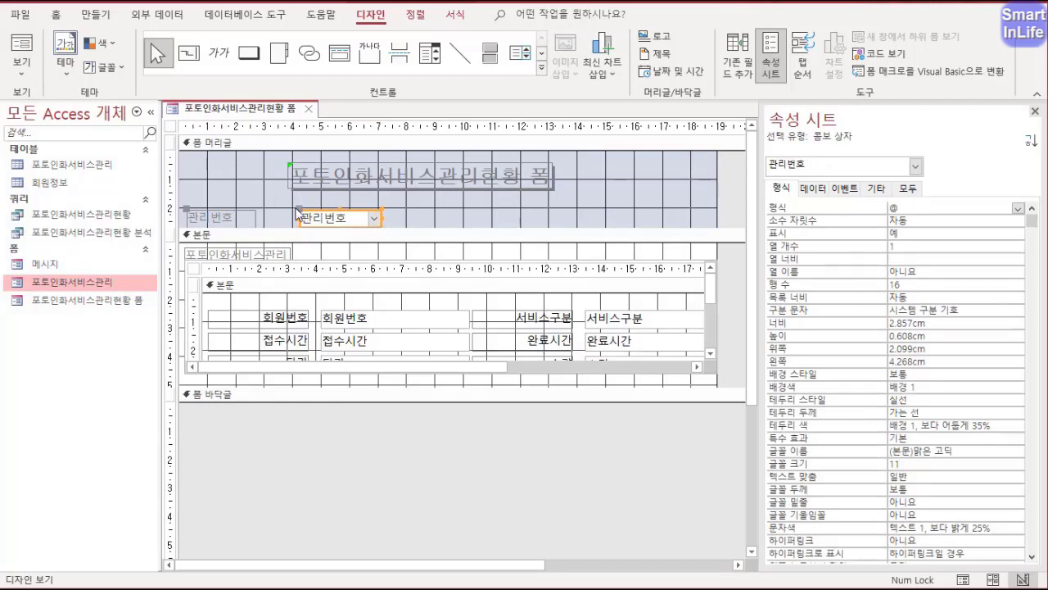
left_click_drag(299, 208, 261, 209)
left_click(261, 205)
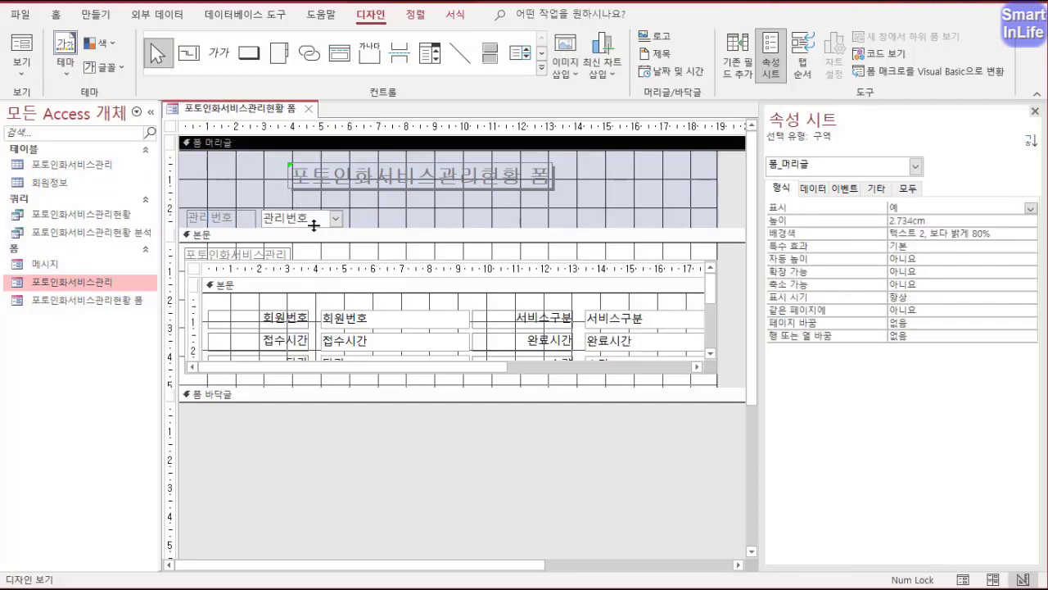
- Check the 관리번호 combo box's drop-down list in form view and return to design view
right_click(288, 115)
left_click(315, 190)
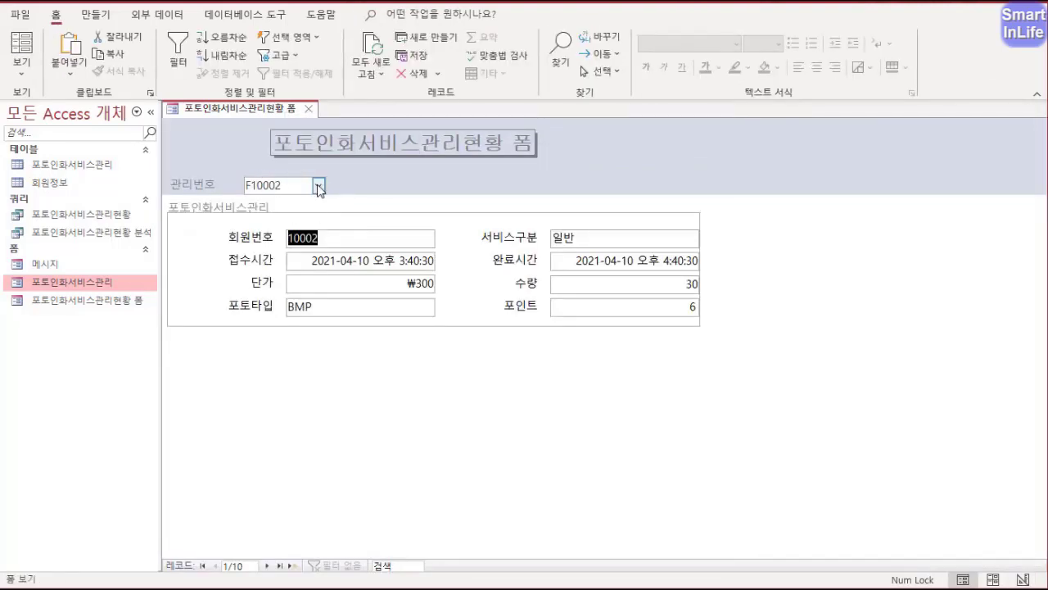
left_click(318, 186)
left_click(354, 182)
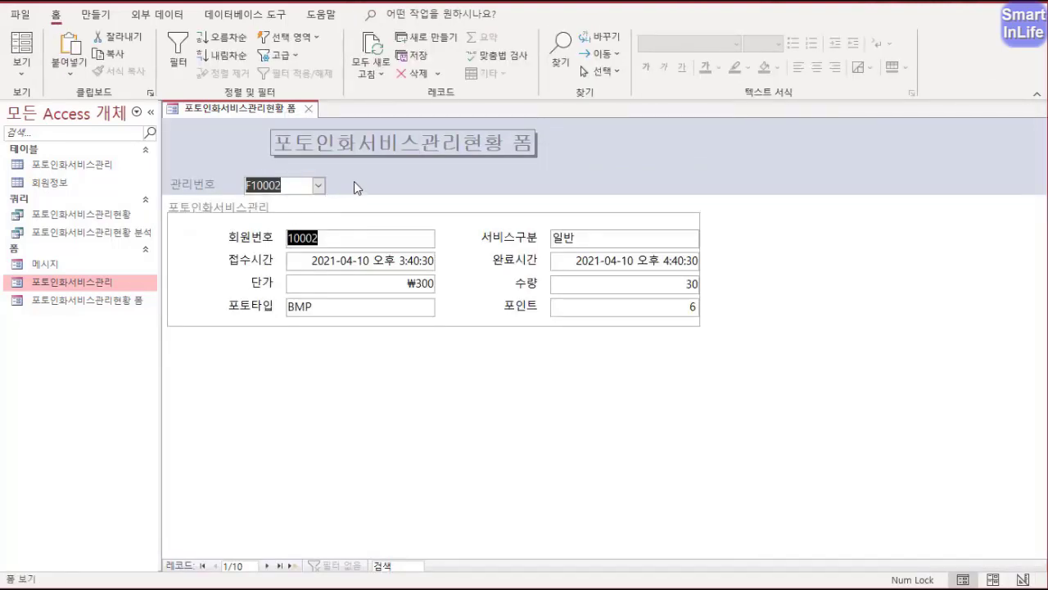
right_click(278, 108)
left_click(327, 227)
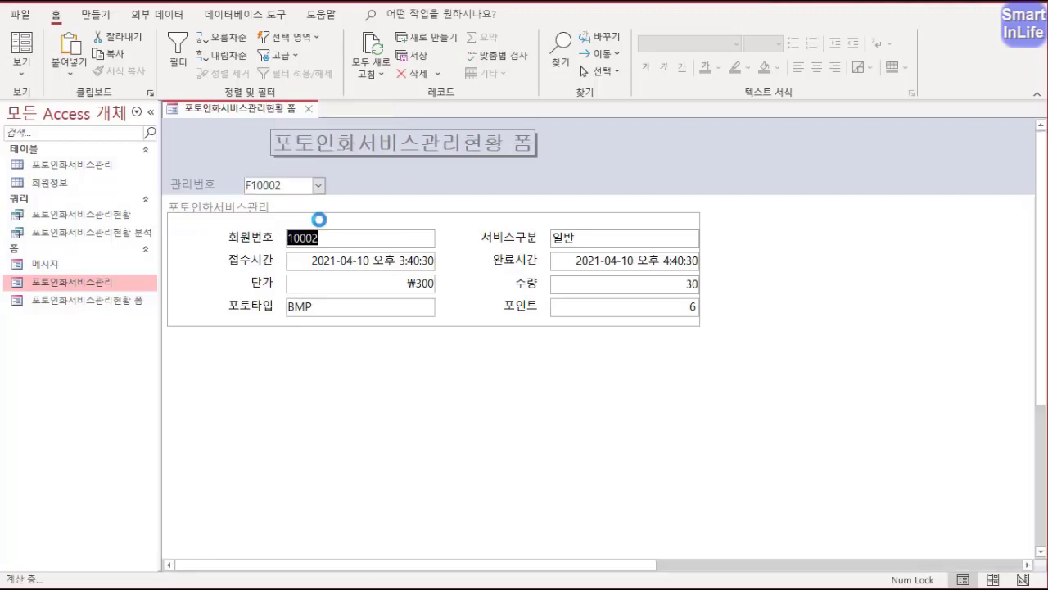
- In design view, set the 관리번호 combo box's row source (행 원본) to the 포토인화서비스관리현황 query
left_click(337, 219)
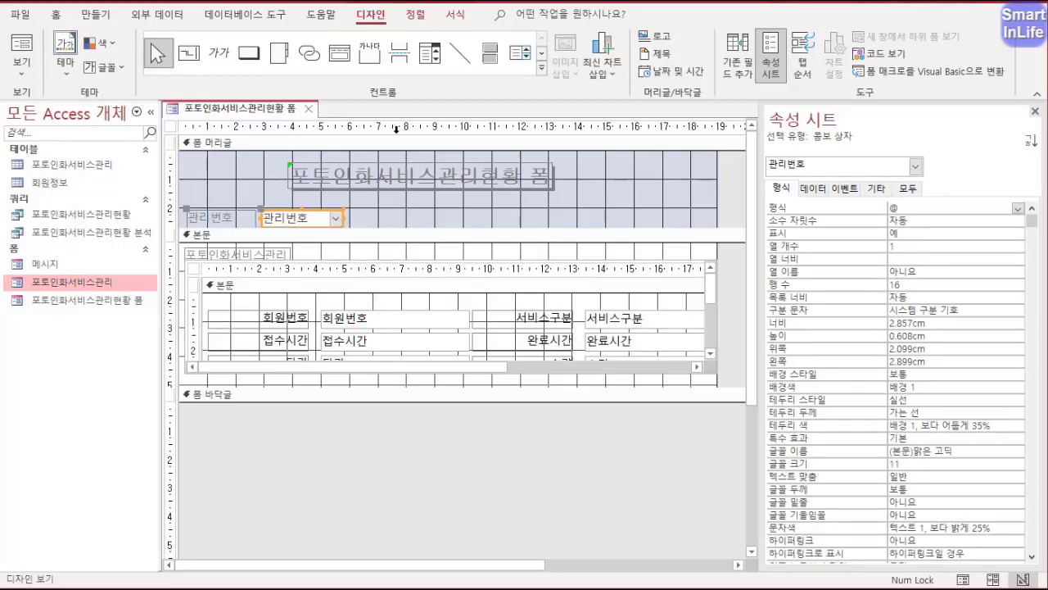
left_click(815, 190)
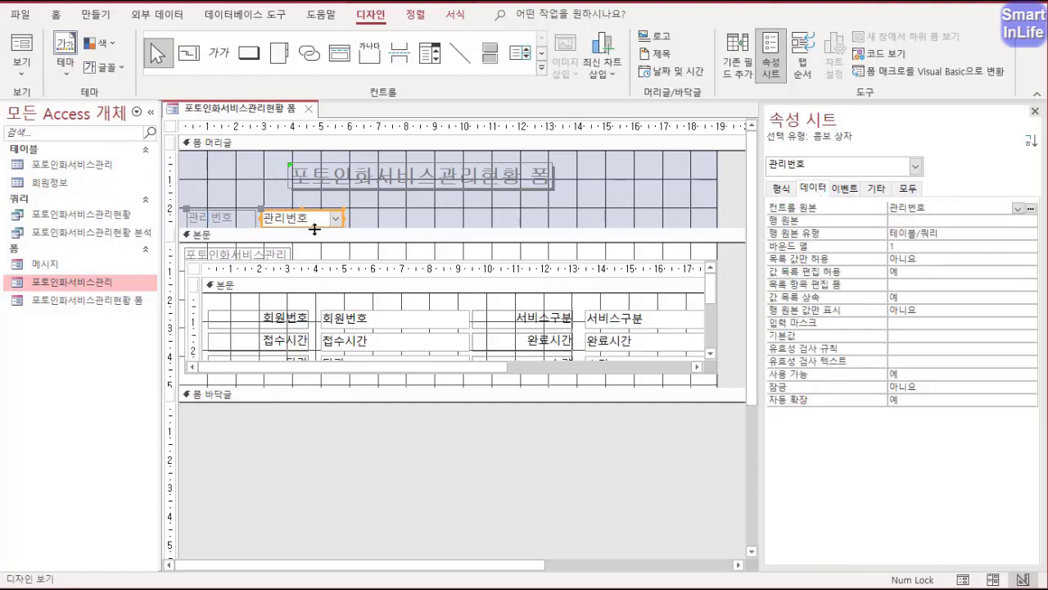
left_click(910, 221)
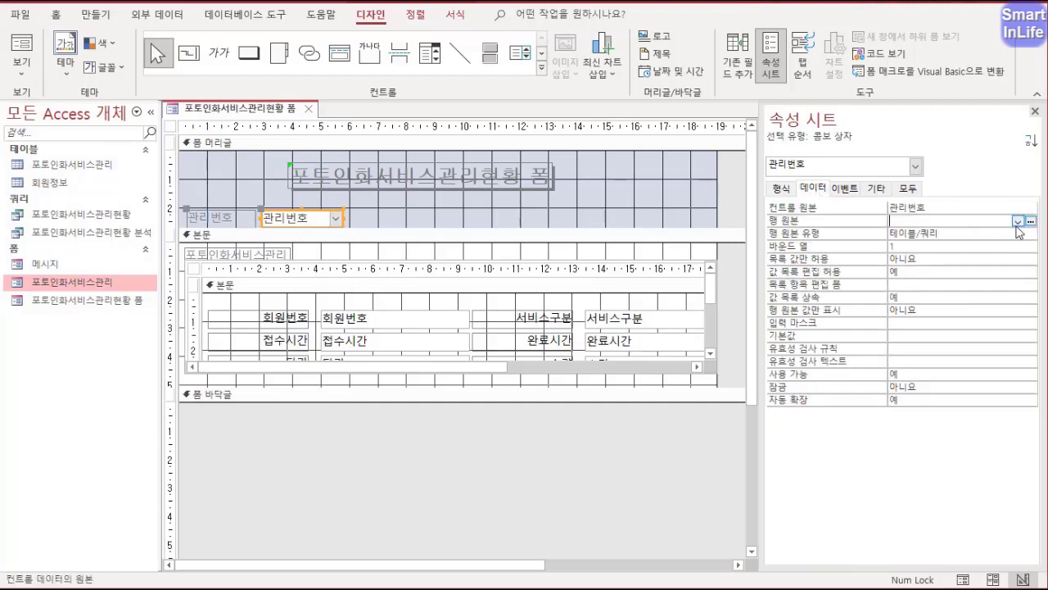
left_click(1018, 221)
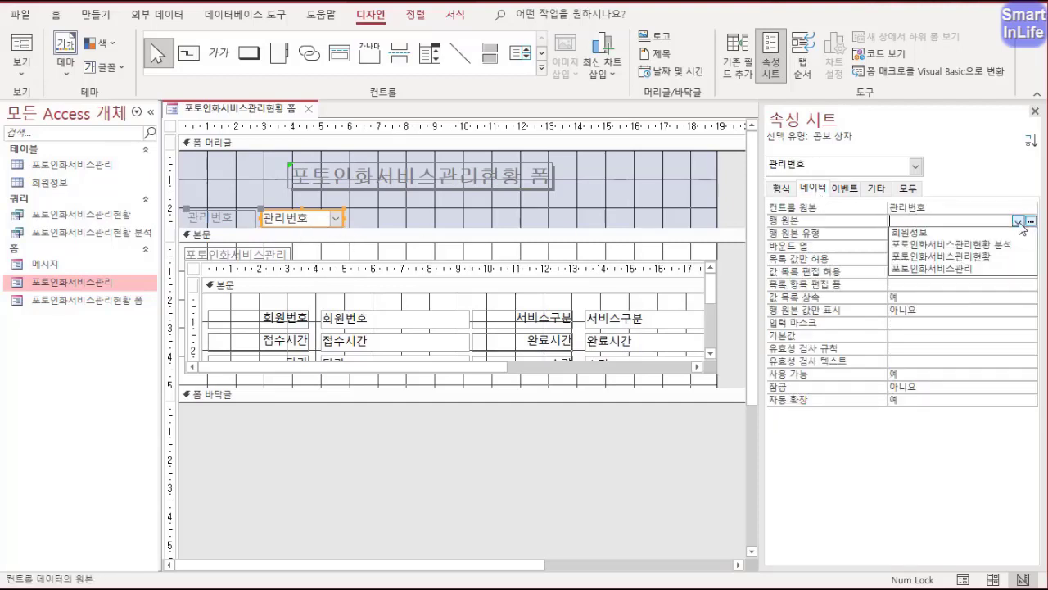
left_click(971, 257)
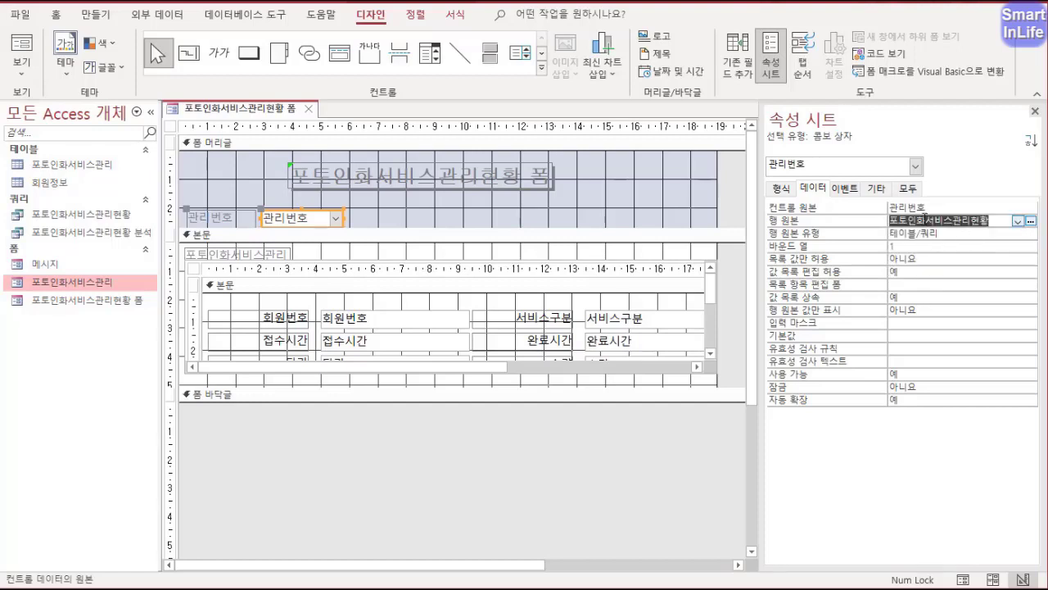
left_click(931, 207)
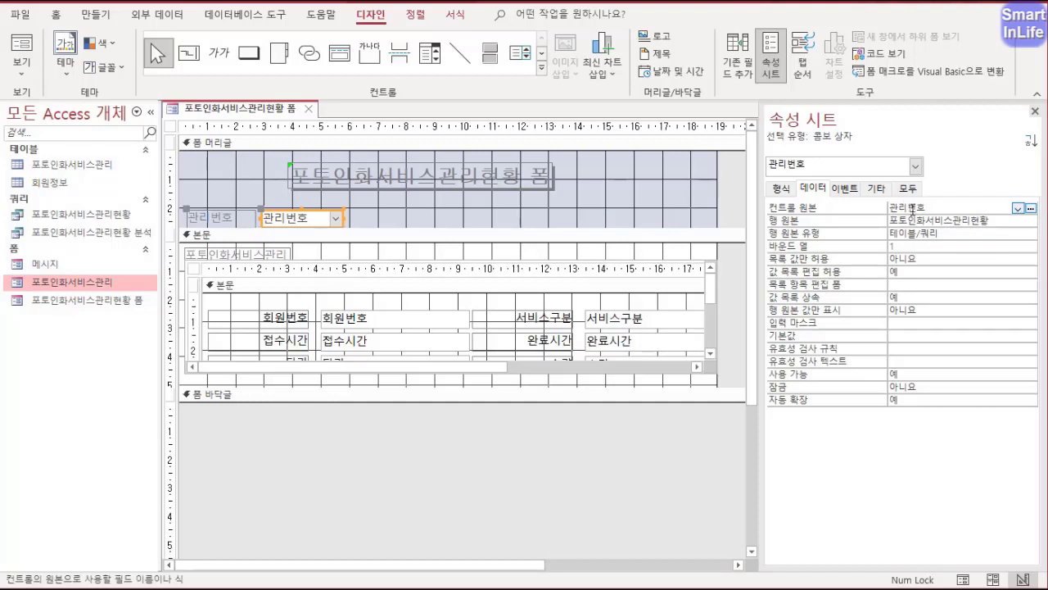
mouse_move(935, 251)
left_mouse_down()
mouse_move(938, 206)
mouse_move(917, 251)
left_mouse_up()
key("Escape")
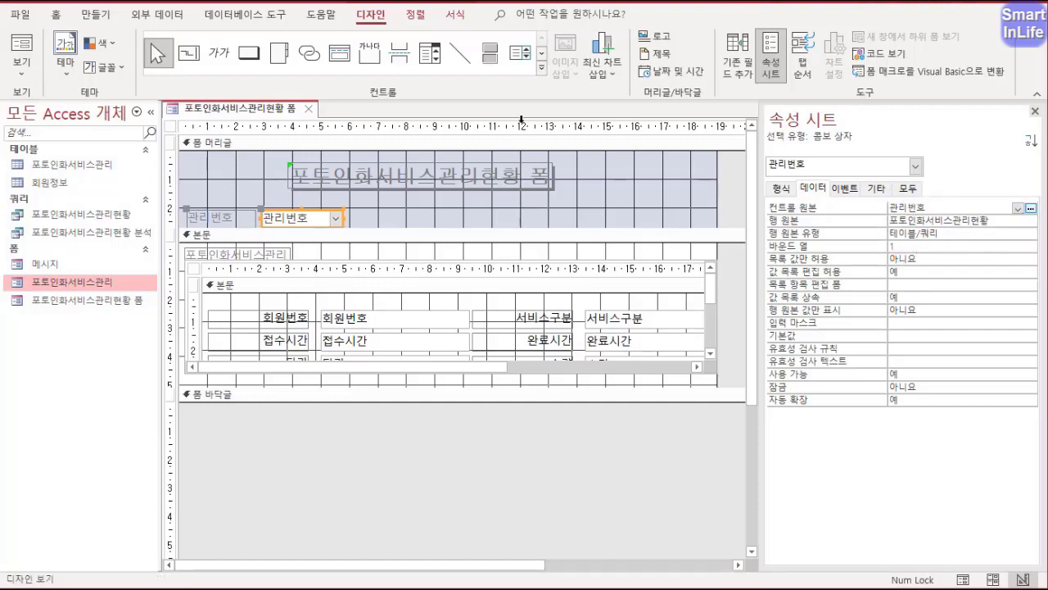
- Check the 관리번호 combo box's drop-down list with the new row source in form view and go back to design view
right_click(273, 107)
left_click(319, 184)
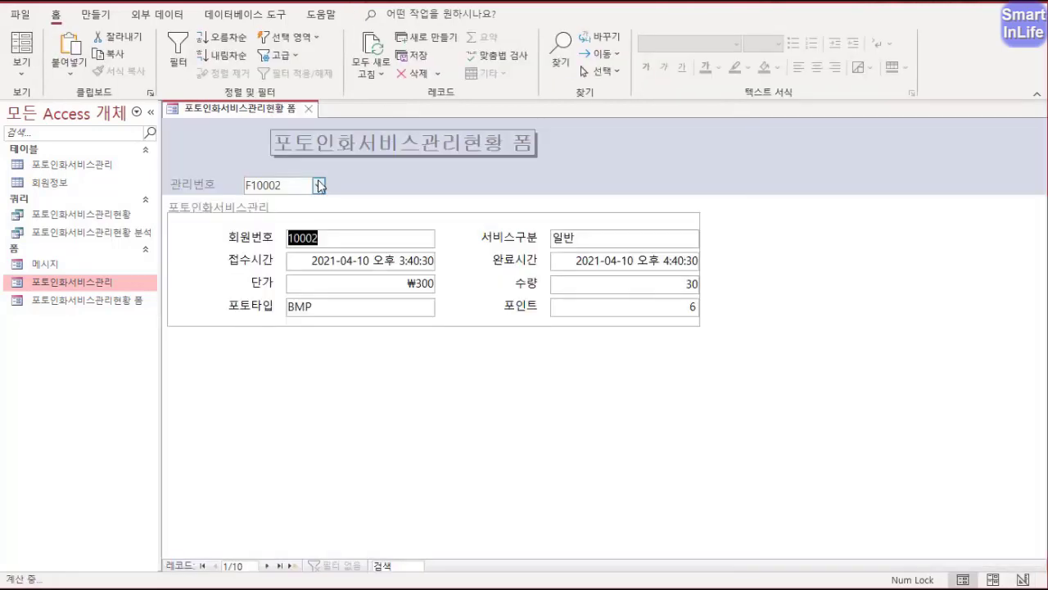
left_click(318, 185)
left_click(318, 185)
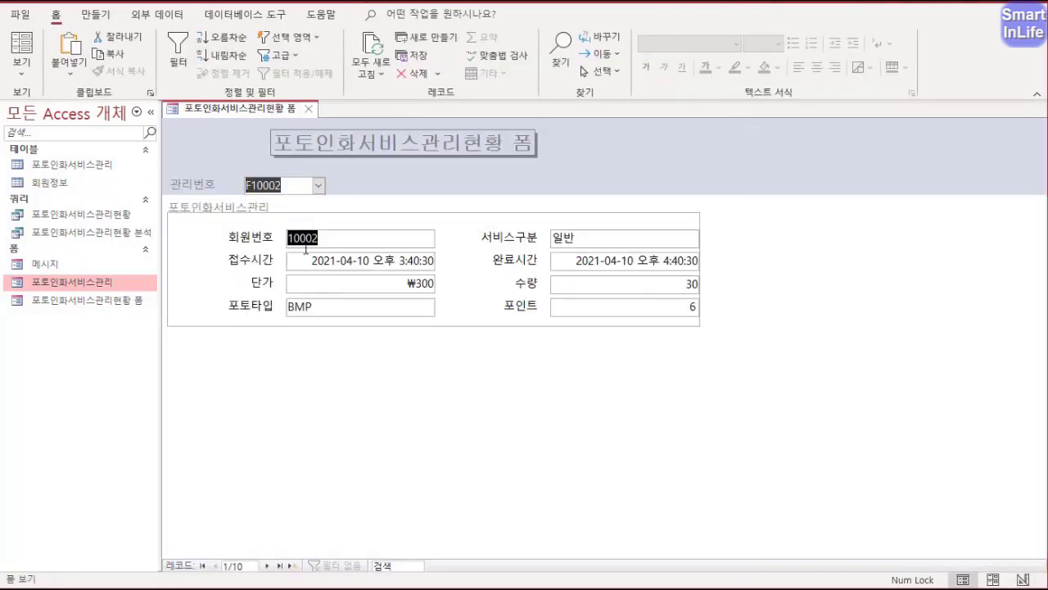
right_click(211, 113)
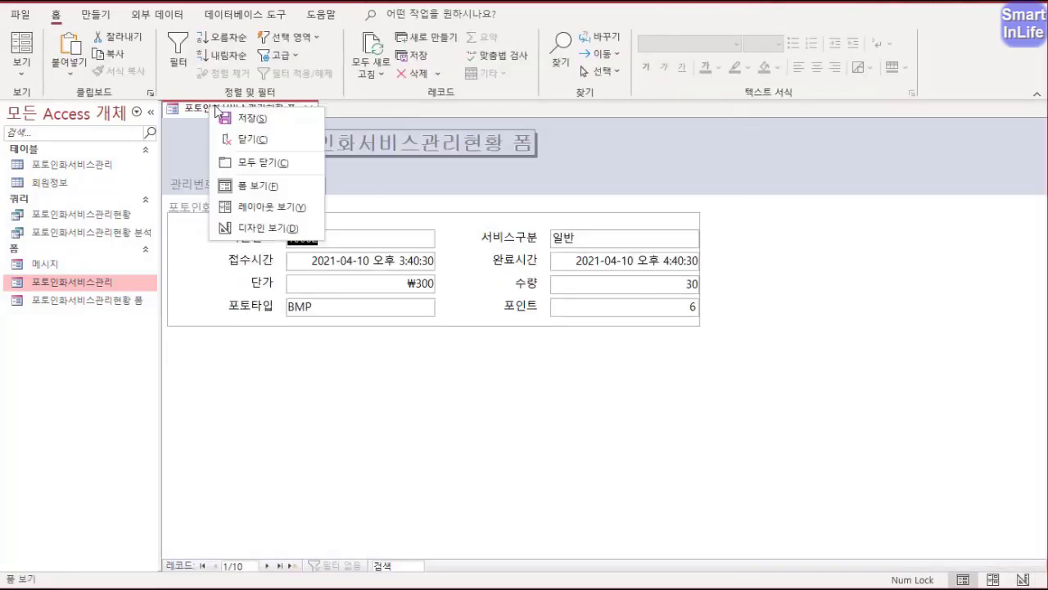
left_click(260, 229)
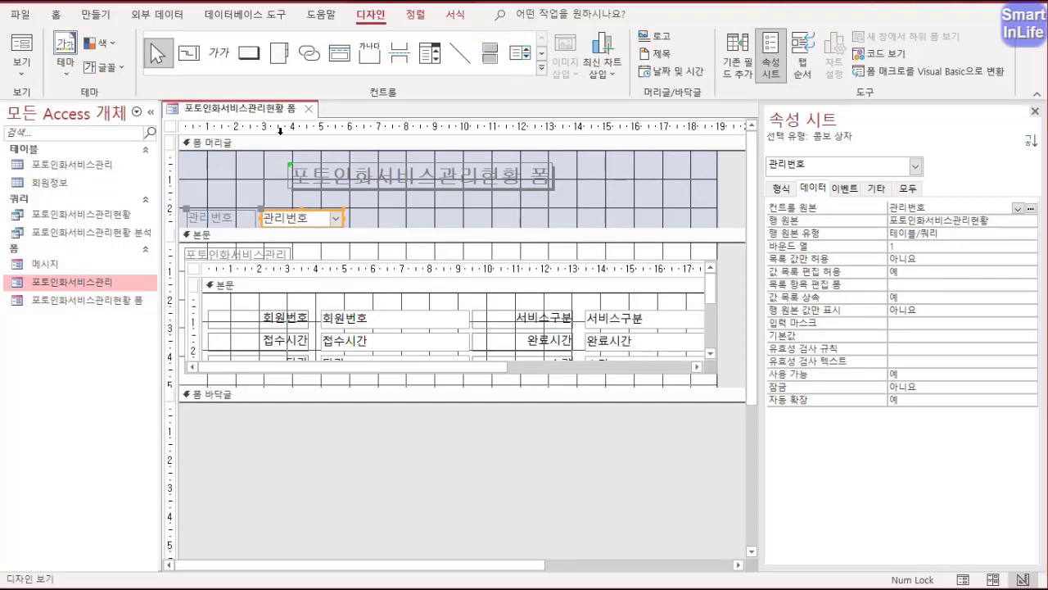
- Insert the qr1 image into the form header to the right of the title, about 2.1 cm wide and 0.8 cm high
left_click(636, 187)
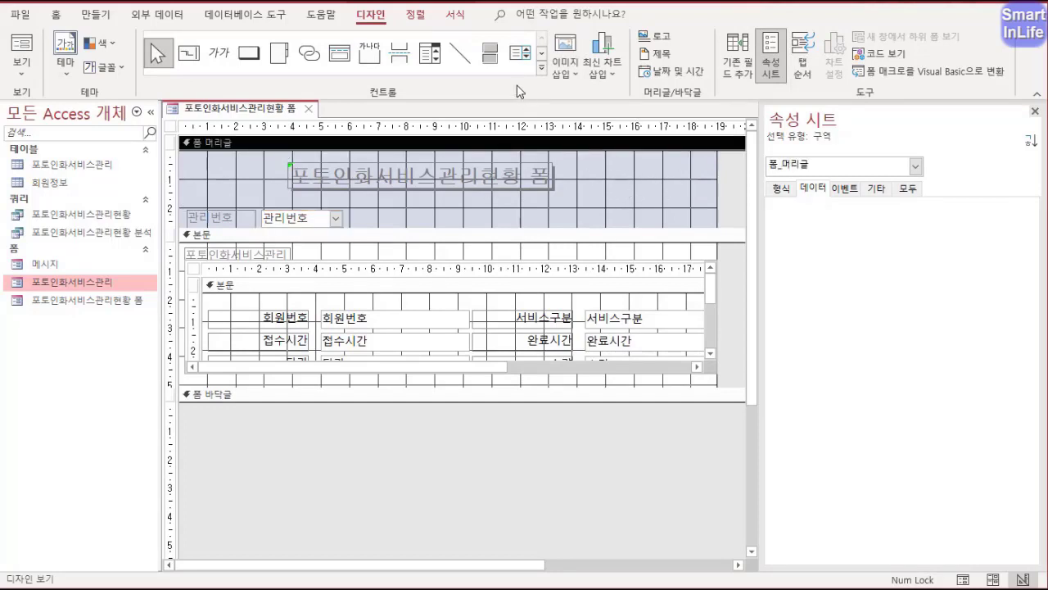
left_click(566, 74)
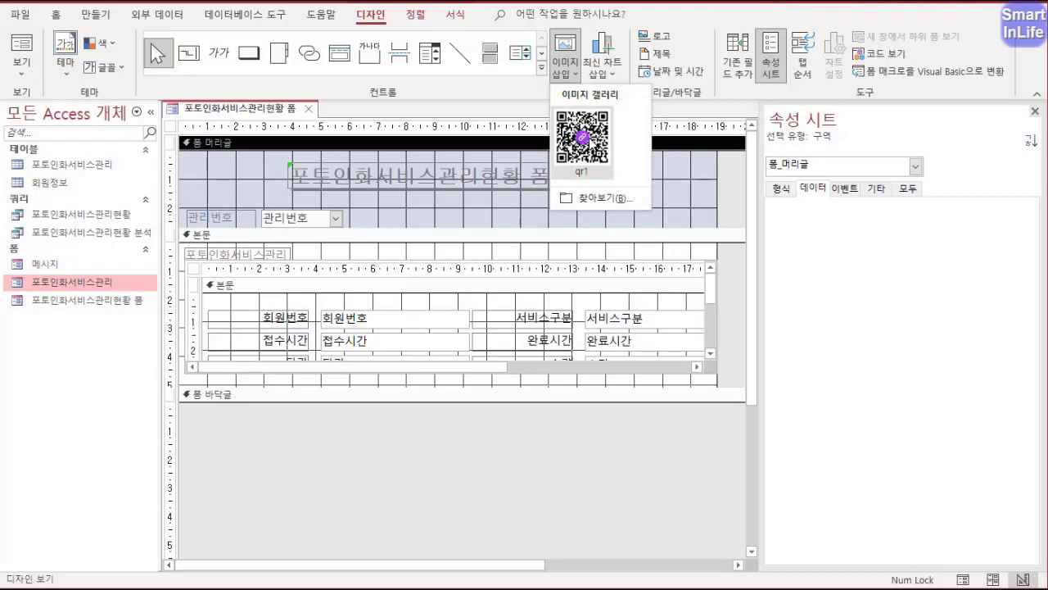
left_click(592, 200)
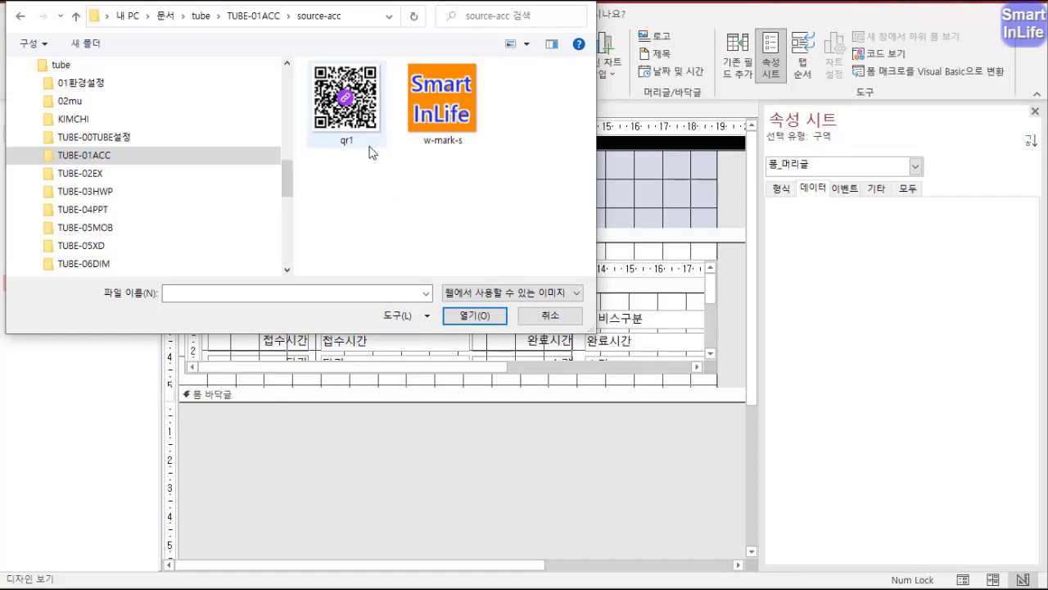
left_click(345, 102)
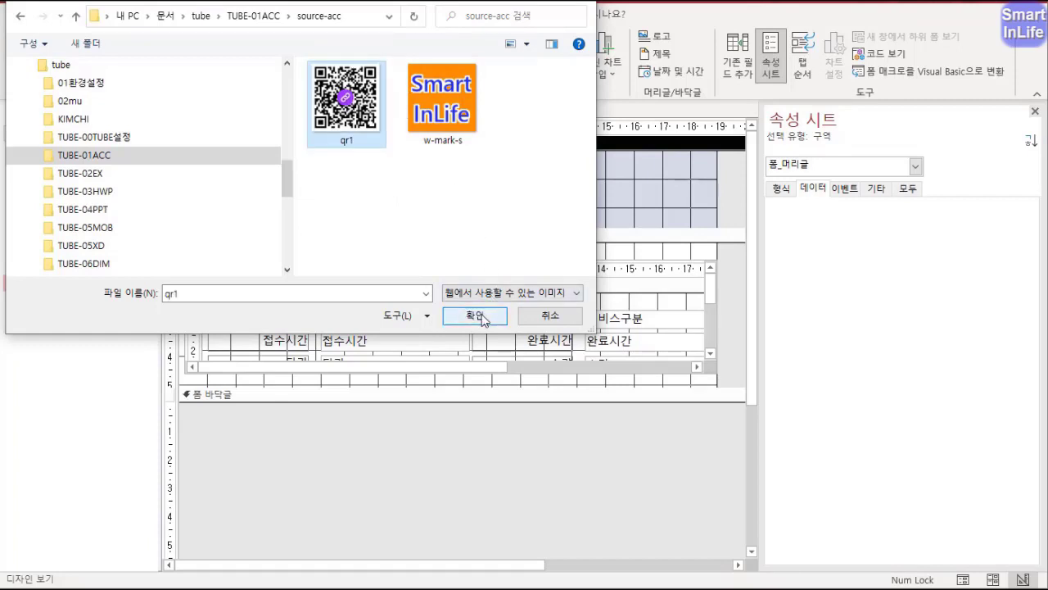
left_click(475, 315)
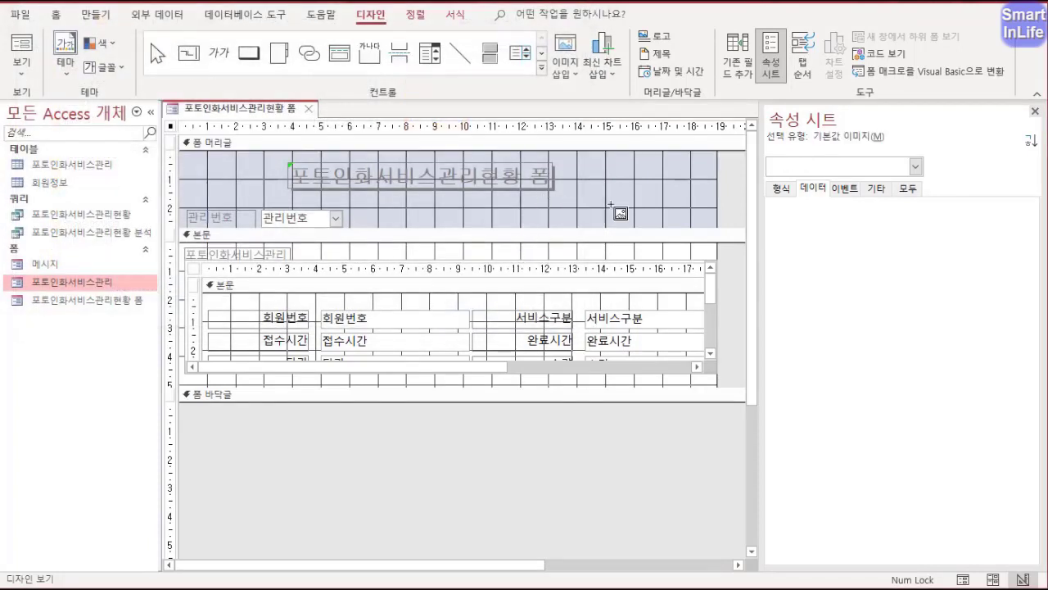
mouse_move(636, 161)
left_mouse_down()
mouse_move(668, 195)
mouse_move(709, 200)
mouse_move(697, 185)
left_mouse_up()
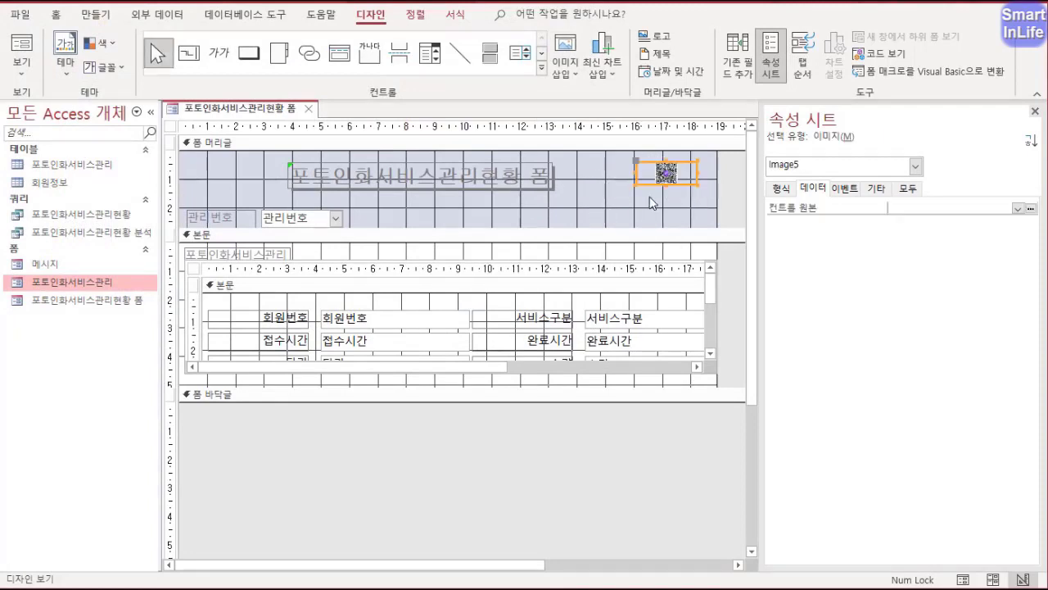
- Show all properties of the inserted QR image and open its width (너비) for editing
left_click(784, 197)
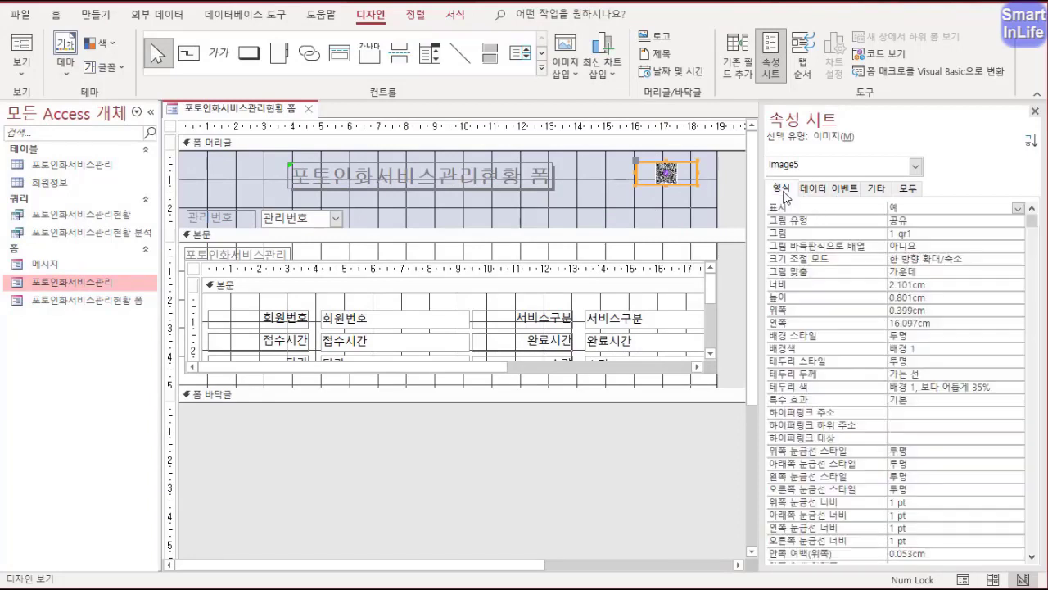
left_click(908, 189)
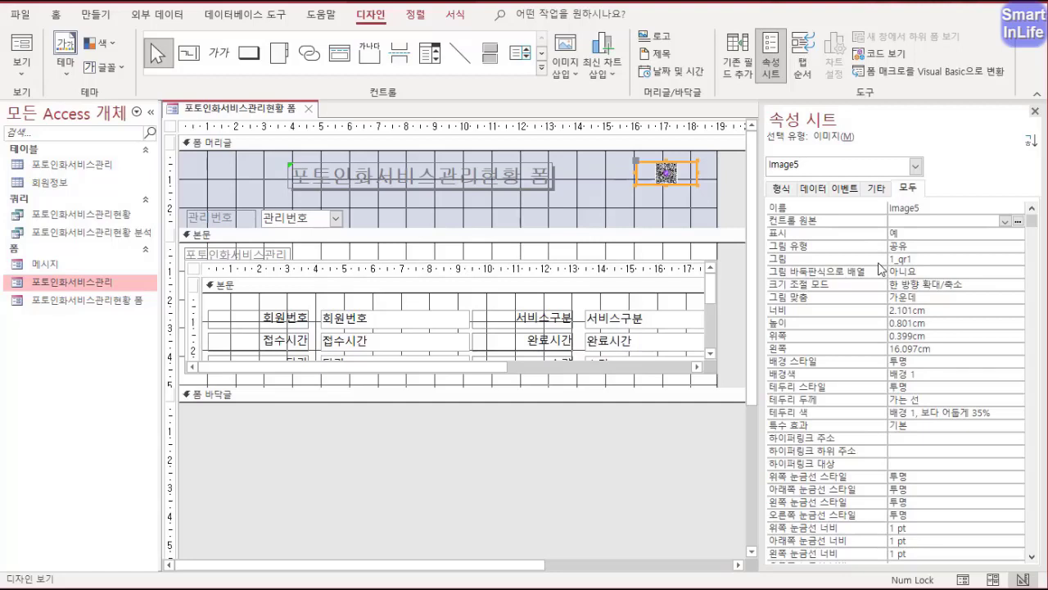
left_click(804, 317)
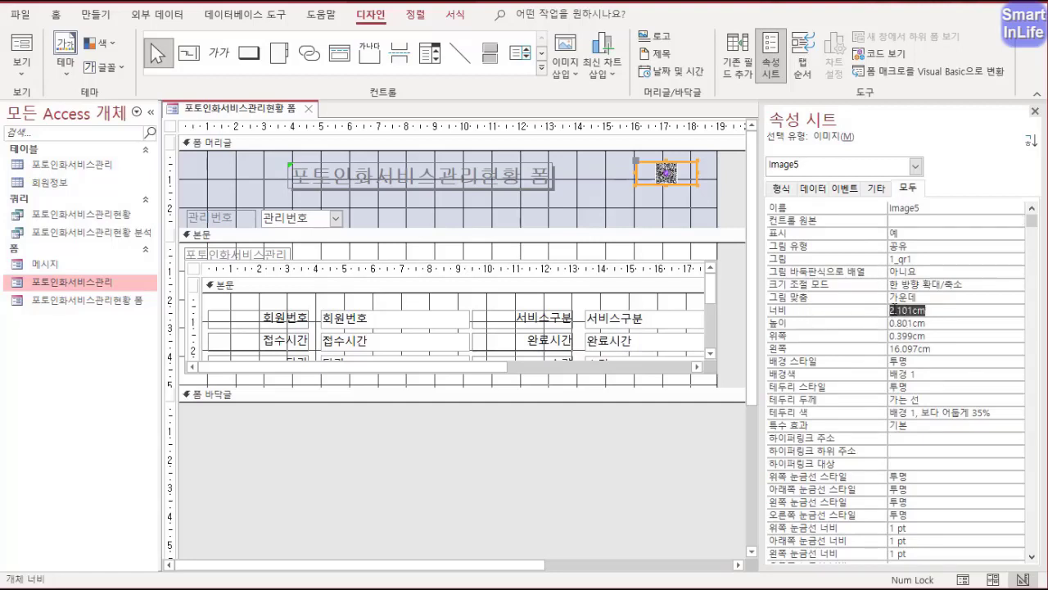
- Set the header QR image's width to 2 cm, its height to 1 cm and its special effect to 볼록
type("2")
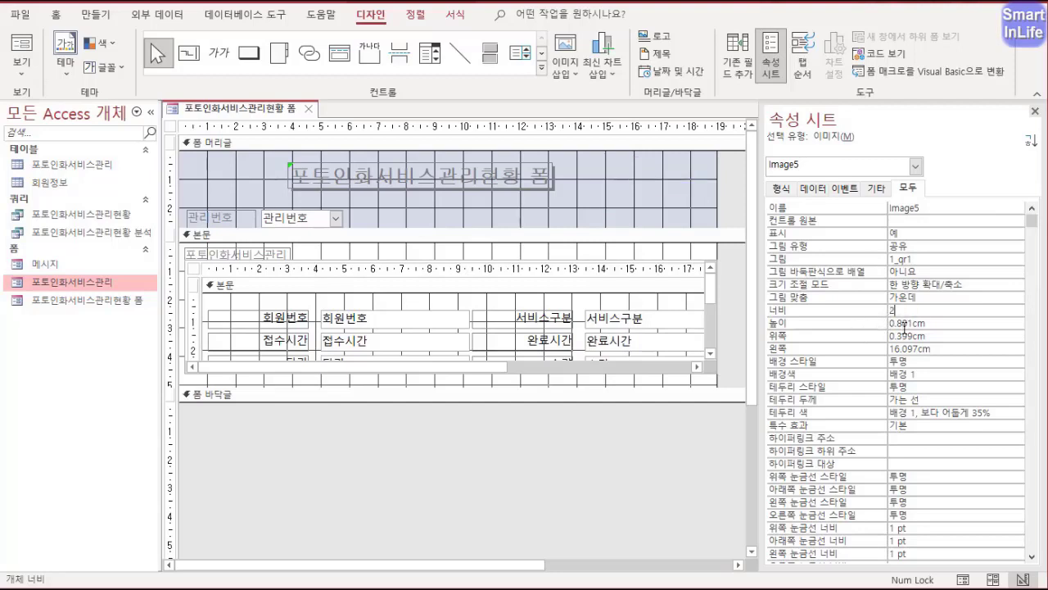
key("Return")
type("1")
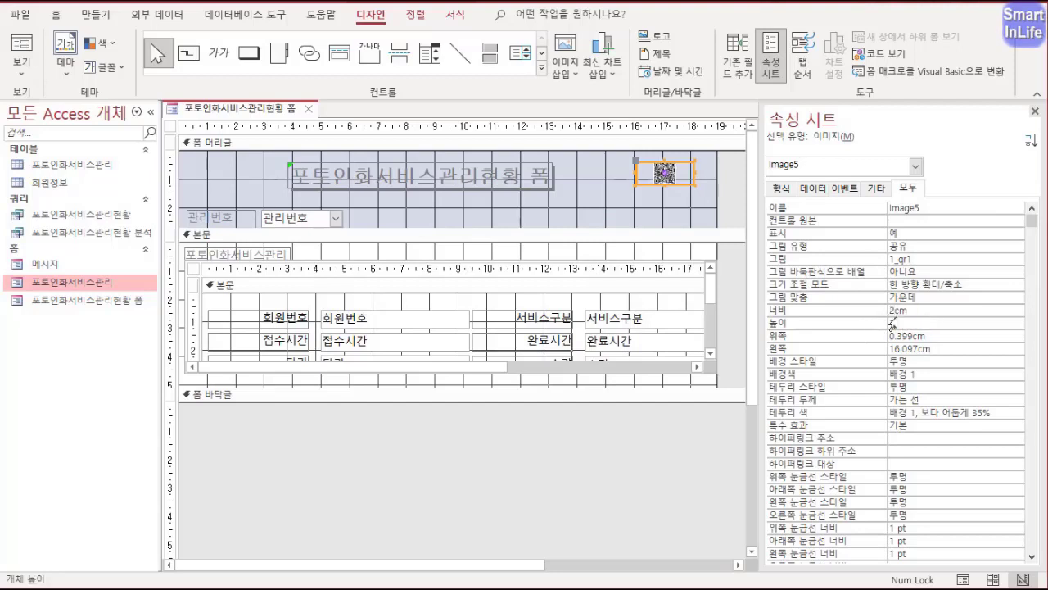
key("Return")
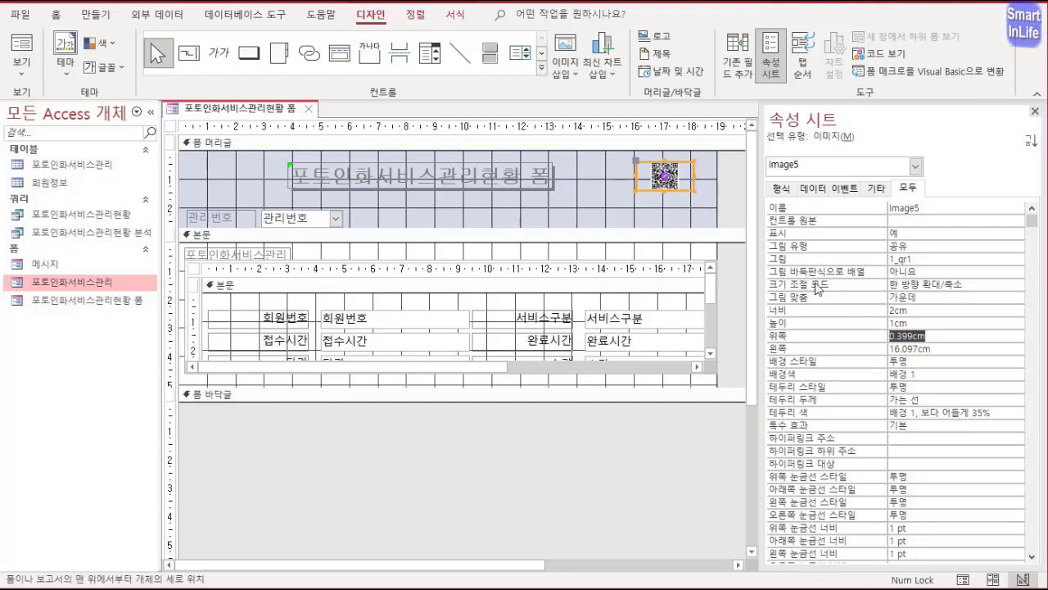
left_click(795, 425)
left_click(1017, 426)
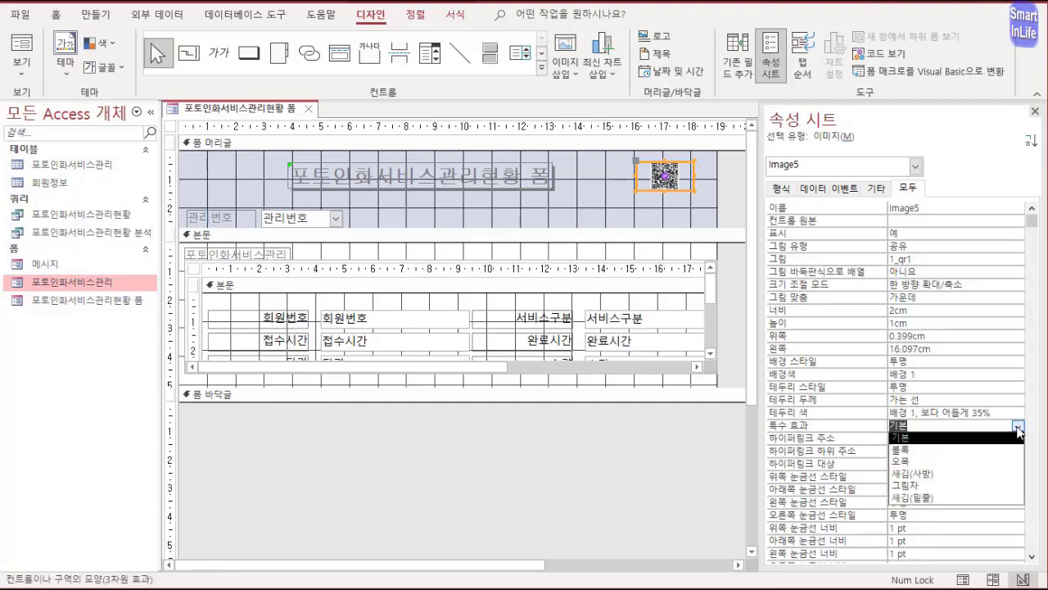
left_click(966, 449)
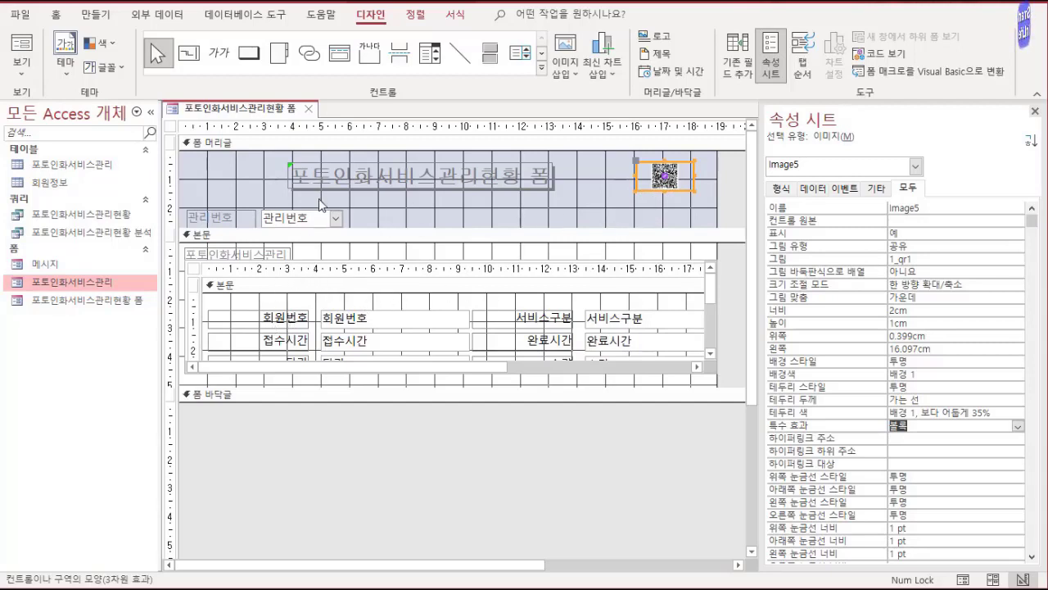
left_click(235, 189)
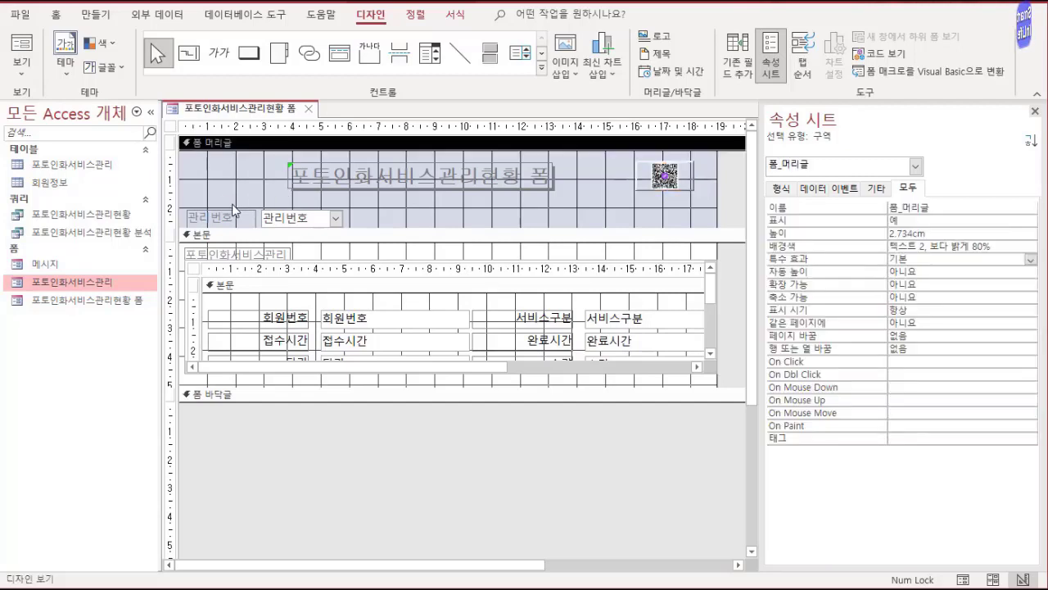
- Move the form title label to about 4.8 cm from the left and 0.3 cm from the top of the header
left_click(410, 187)
left_click_drag(411, 187, 449, 185)
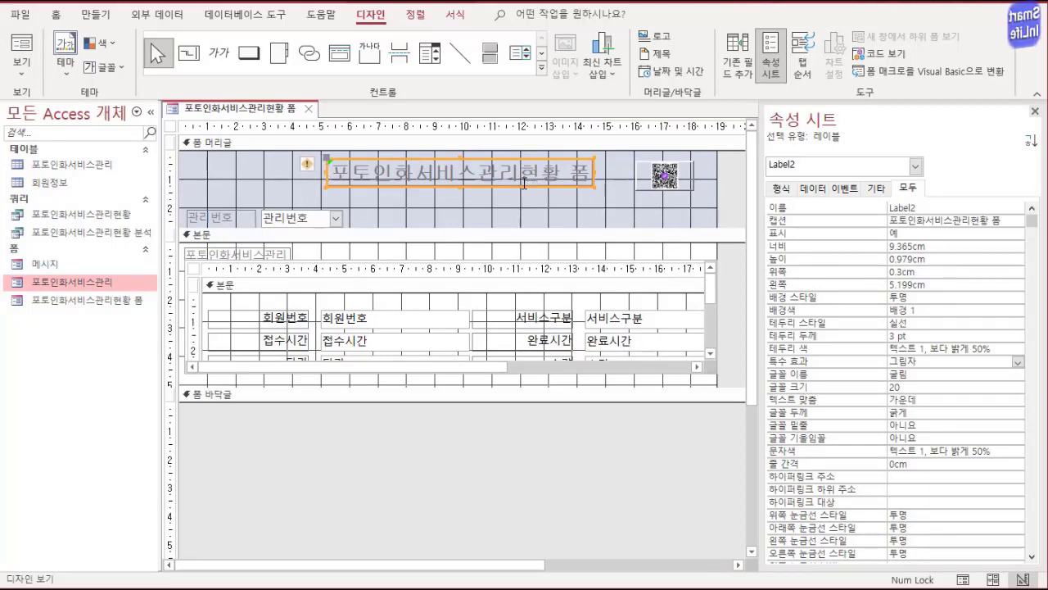
key("Left")
key("Left")
key("Left")
key("Left")
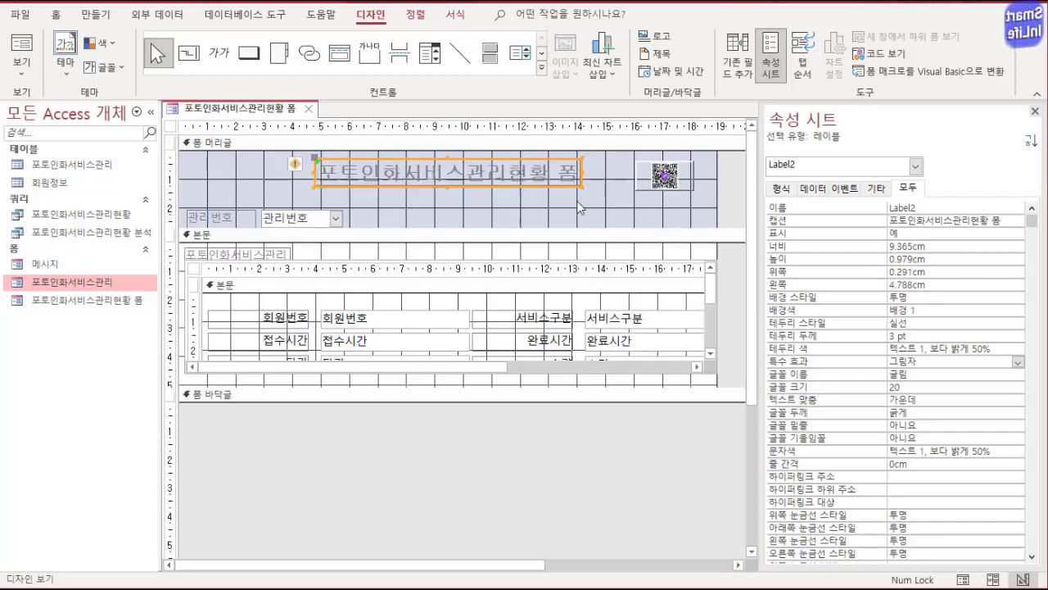
- Move the QR image up to about 0.29 cm from the top and the 관리번호 label and combo box to about 1.9 cm
left_click(649, 187)
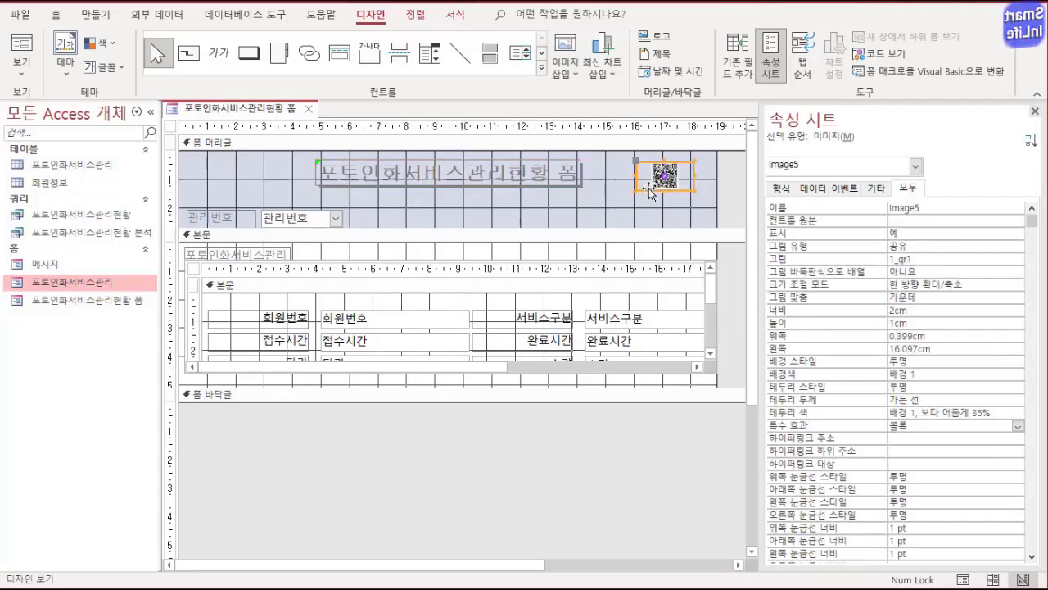
left_click_drag(649, 190, 649, 186)
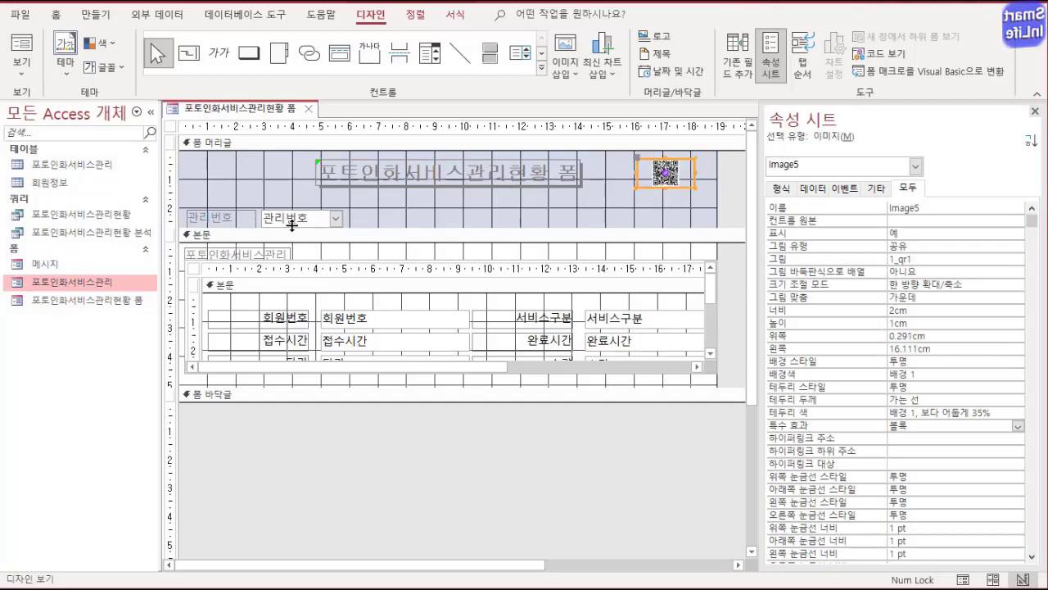
left_click_drag(209, 199, 336, 218)
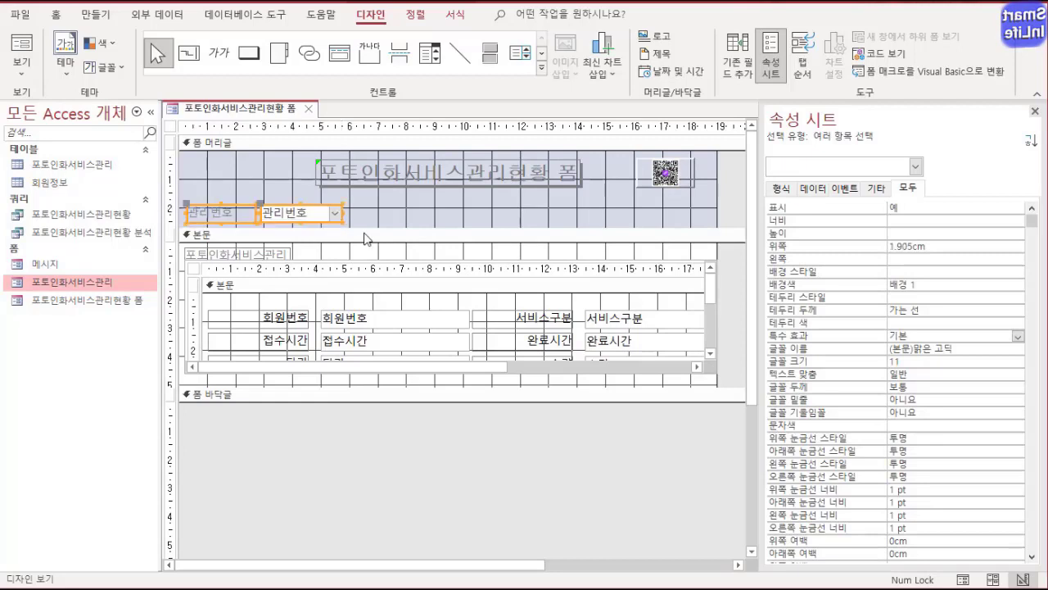
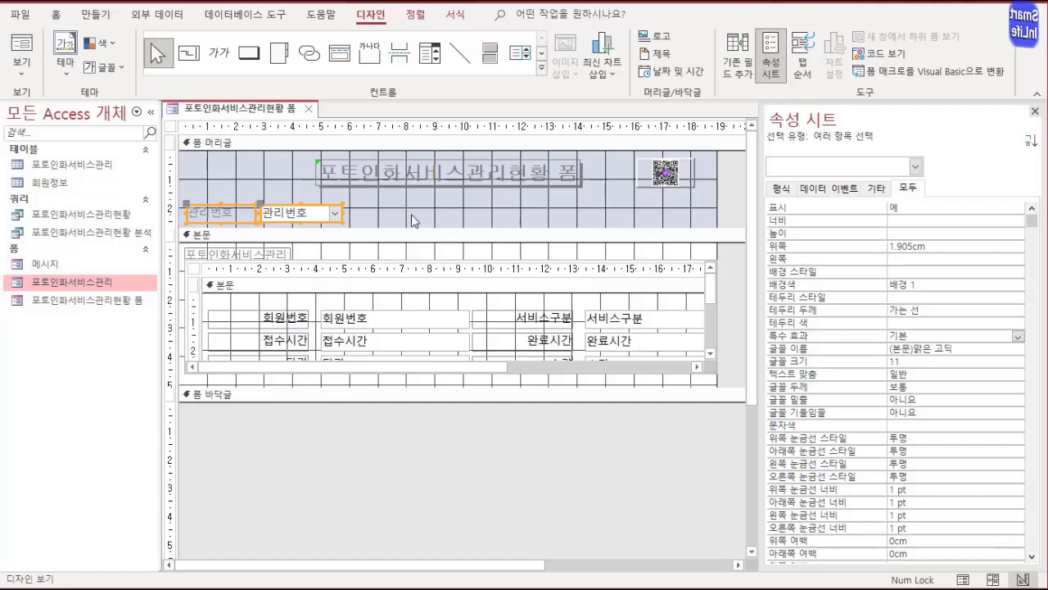
- Preview the form in Form View, try to edit the 포토타입 field, and close the 메시지 form
right_click(273, 119)
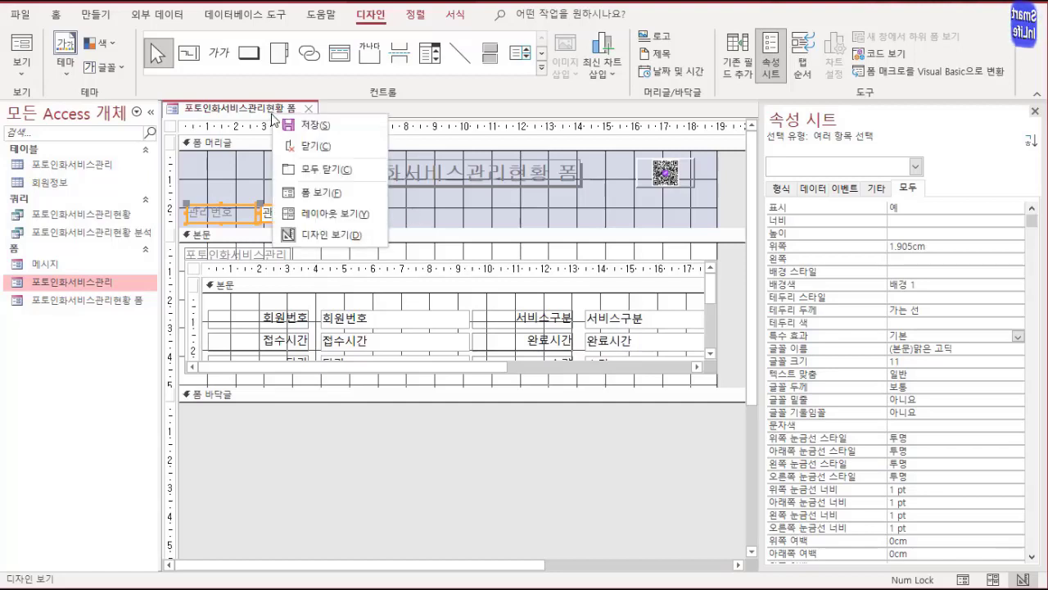
left_click(324, 194)
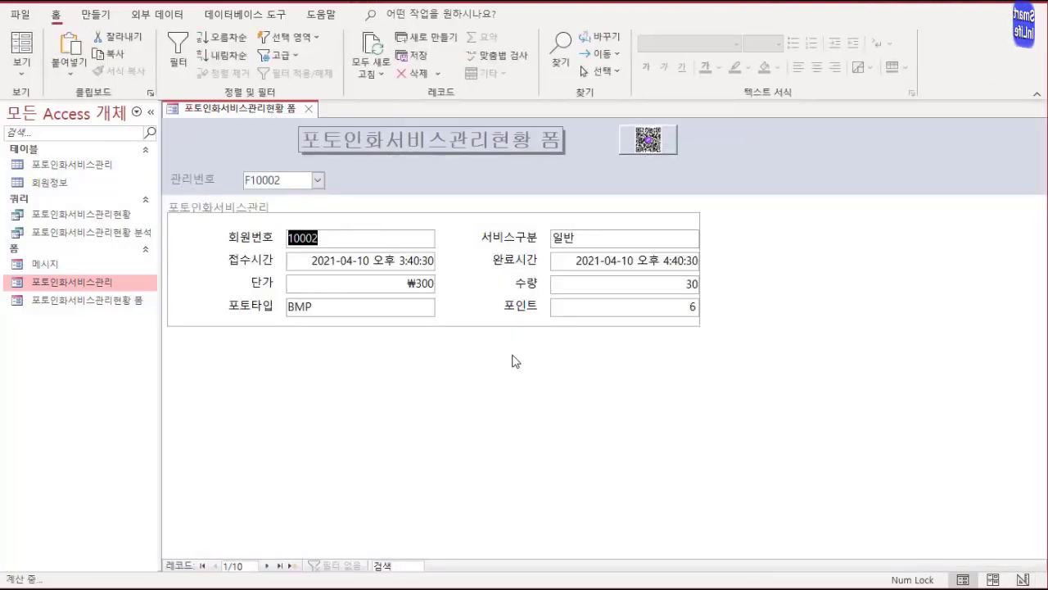
left_click(339, 308)
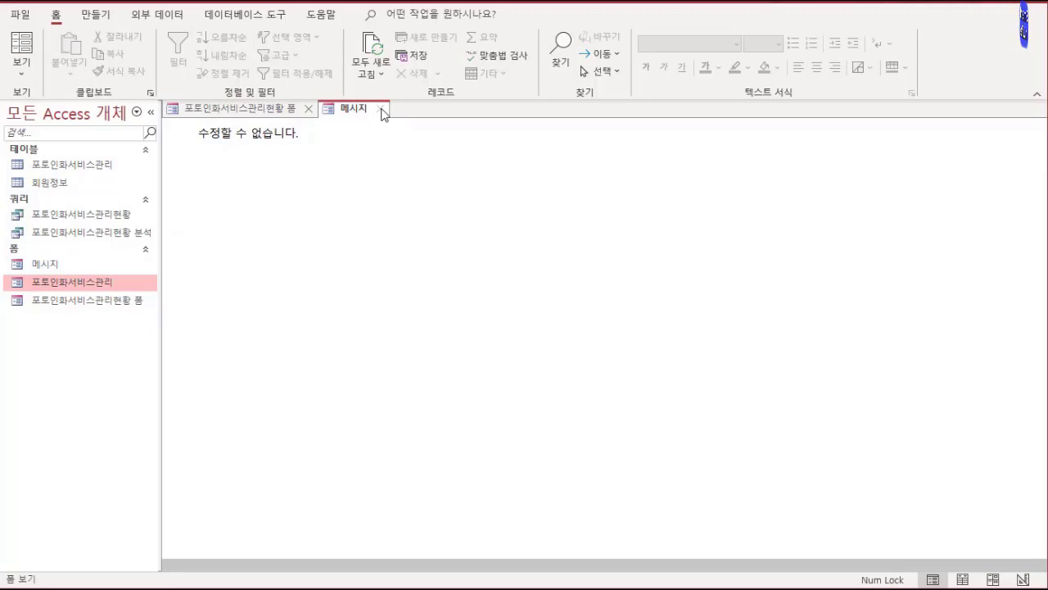
left_click(383, 109)
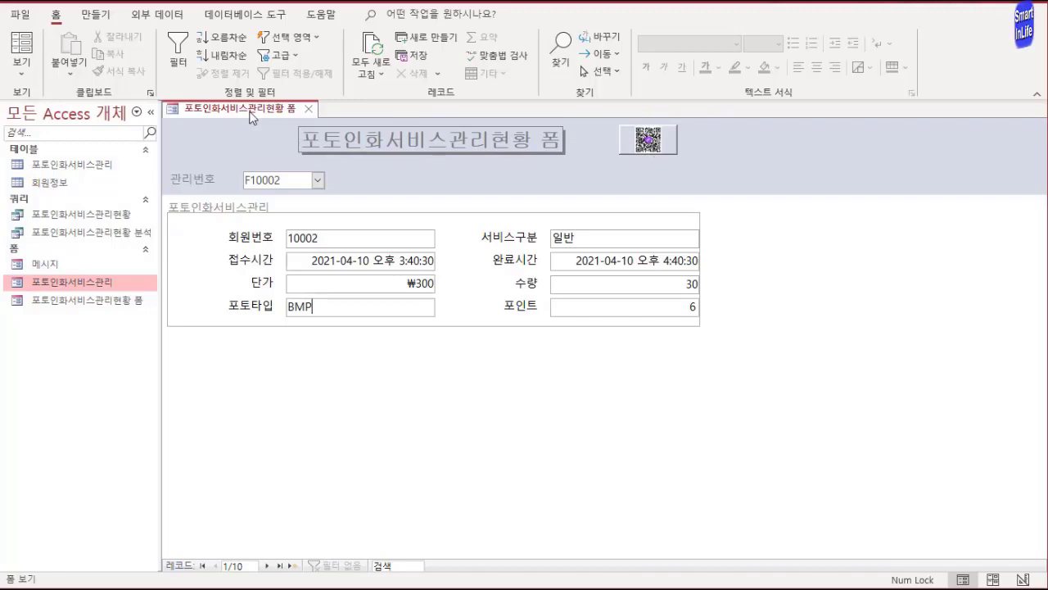
- Close the 포토인화서비스관리현황 form, saving the changes to it and its subform
left_click(308, 109)
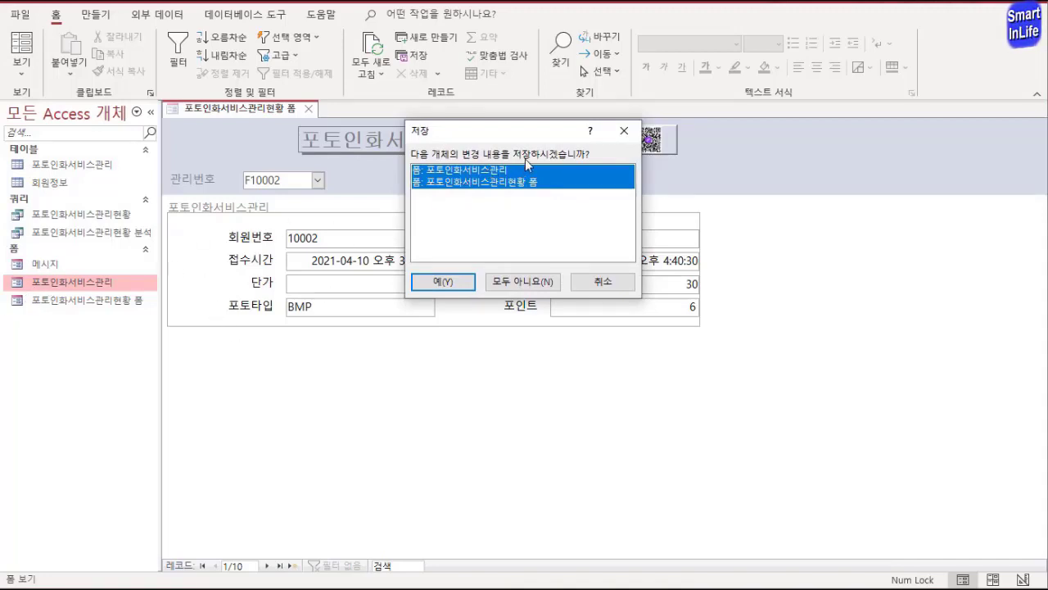
left_click(443, 281)
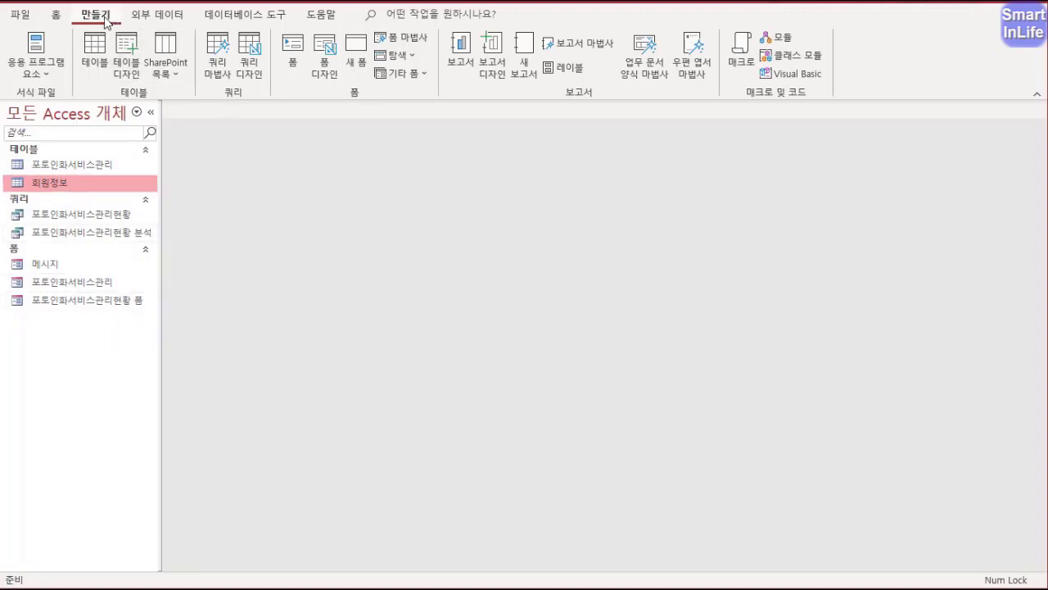
- Start the Report Wizard with the 포토인화서비스관리현황 query as the data source
left_click(580, 51)
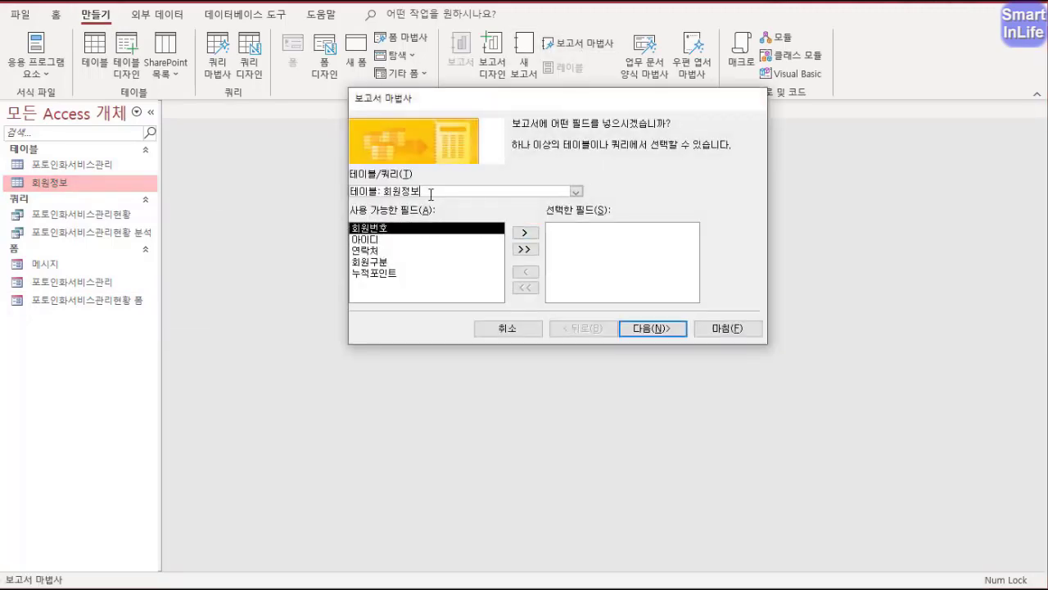
left_click(576, 191)
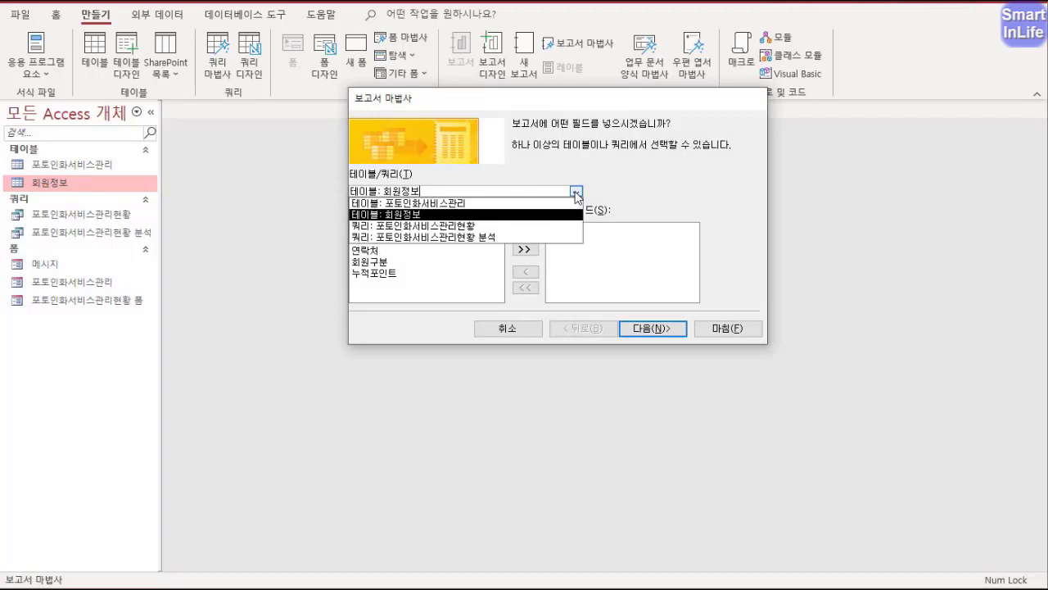
left_click(553, 221)
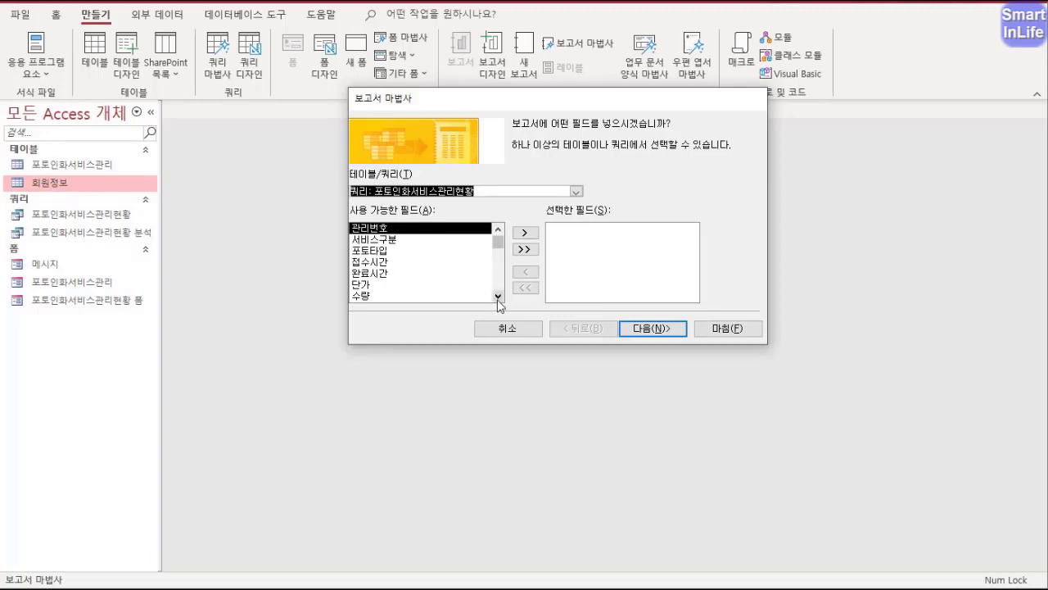
- Add the fields 서비스구분, 관리번호, 완료시간, 단가, 수량 and 포토타입 to the report in that order and continue to grouping
double_click(395, 240)
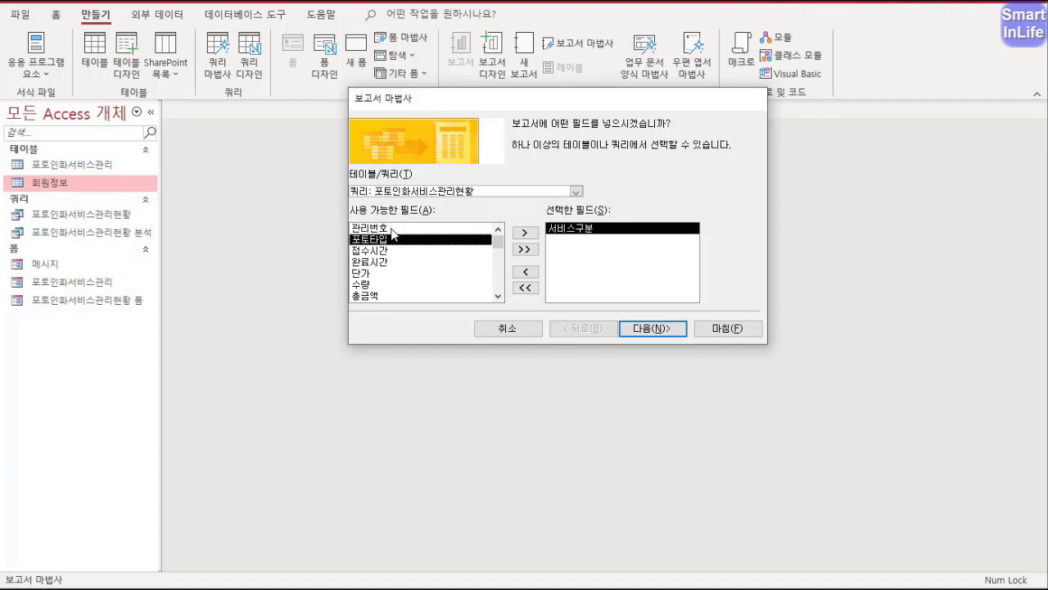
double_click(392, 229)
double_click(389, 252)
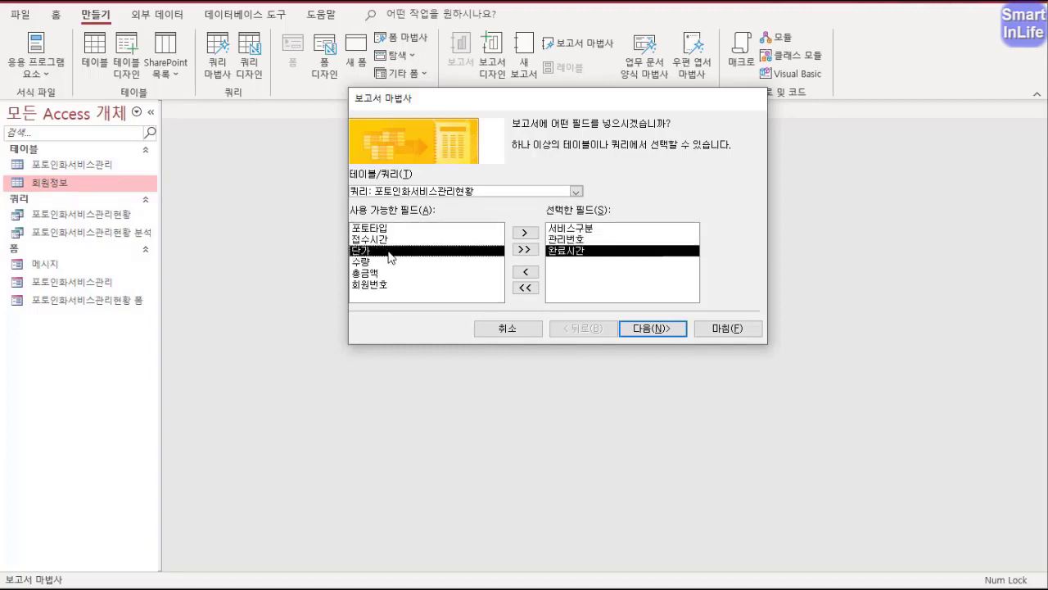
double_click(373, 252)
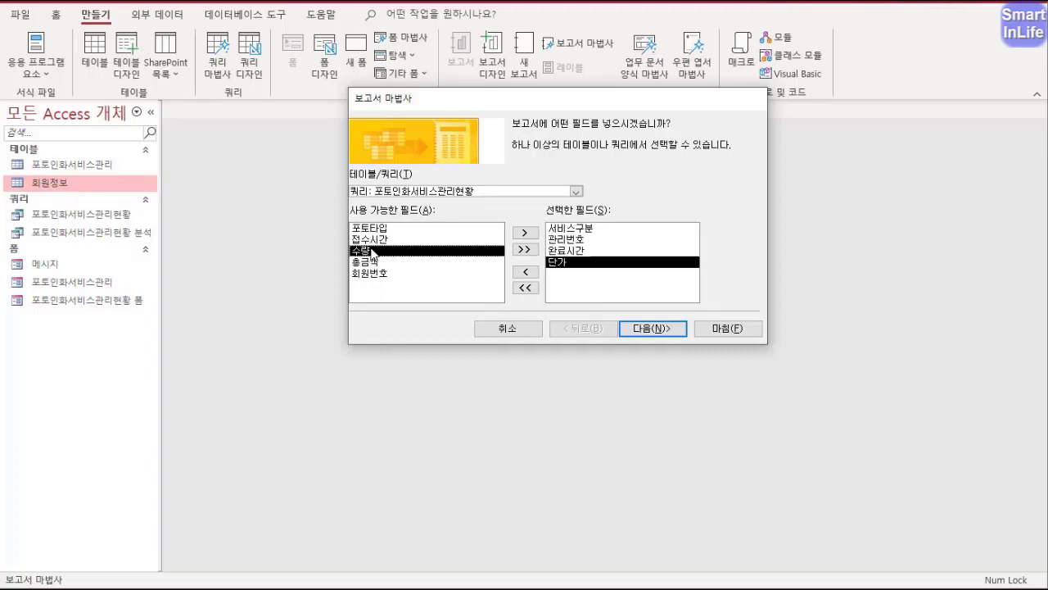
double_click(373, 251)
double_click(388, 229)
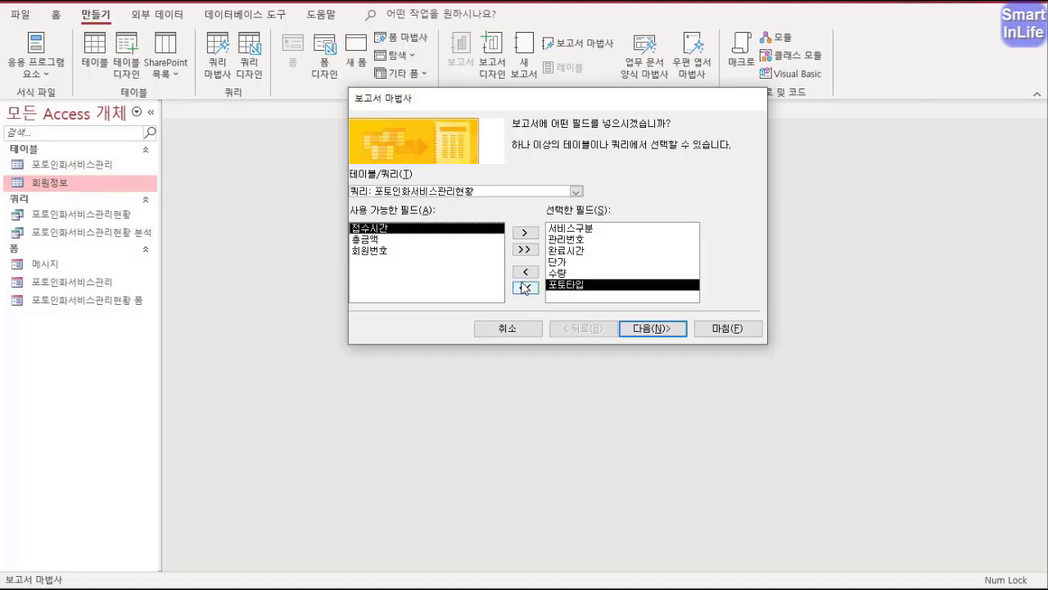
left_click(641, 326)
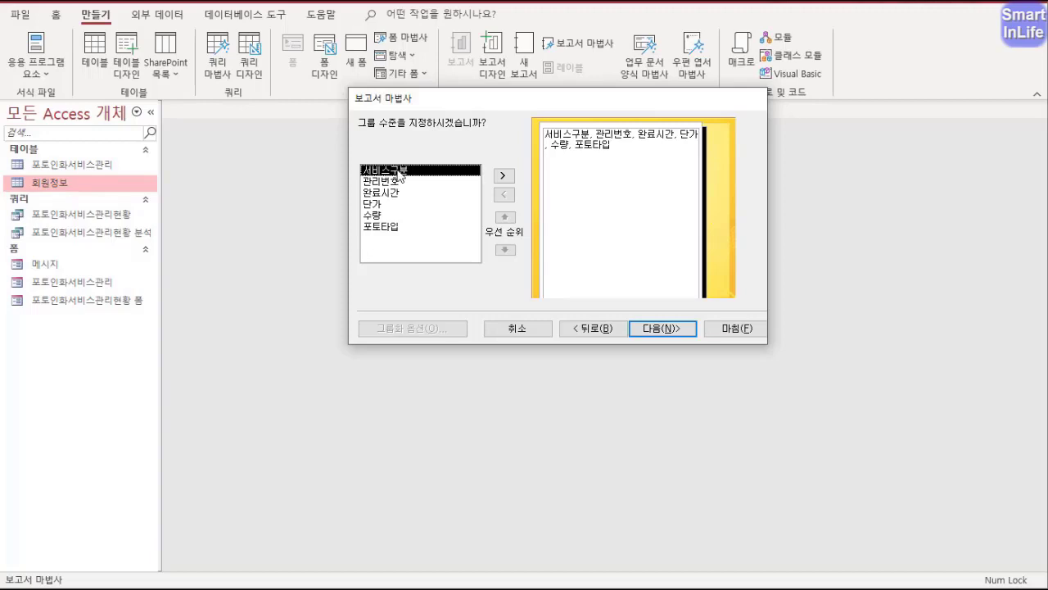
- Group the report by 서비스구분 only, trying 관리번호 as a second level and removing it again
left_click(503, 175)
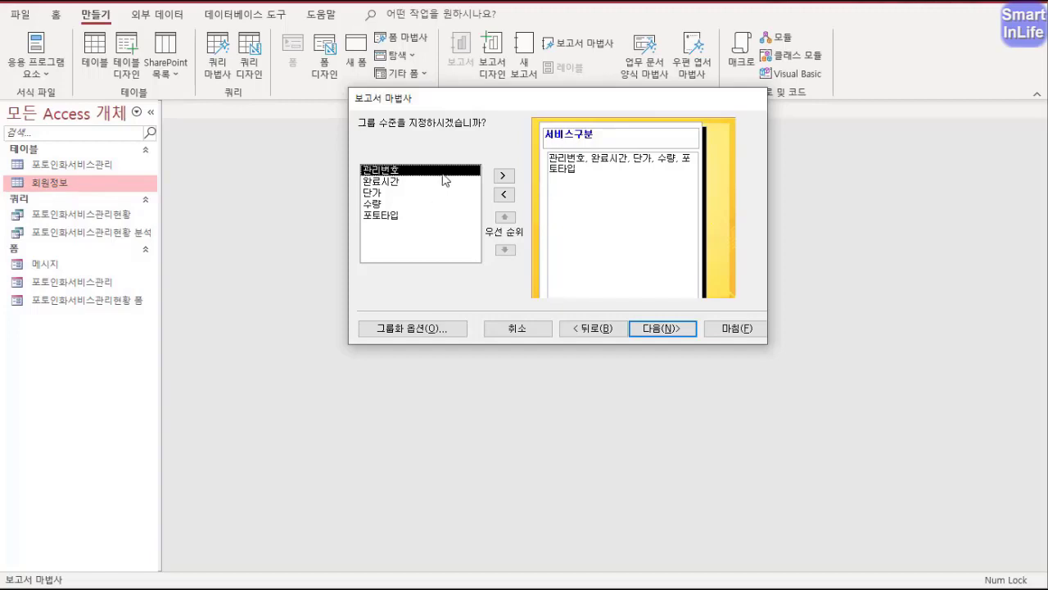
left_click(503, 177)
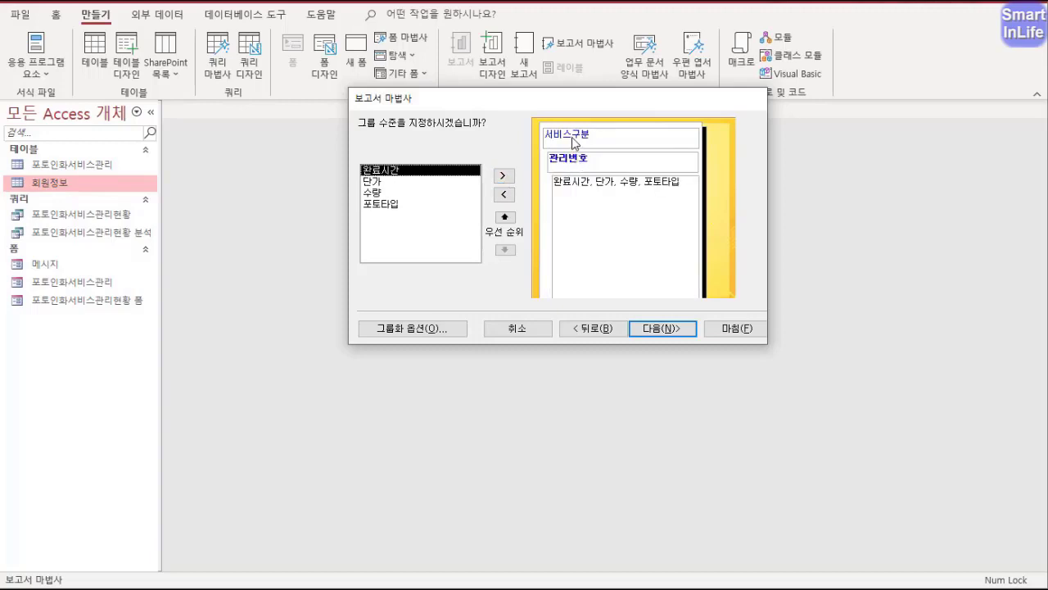
left_click(504, 196)
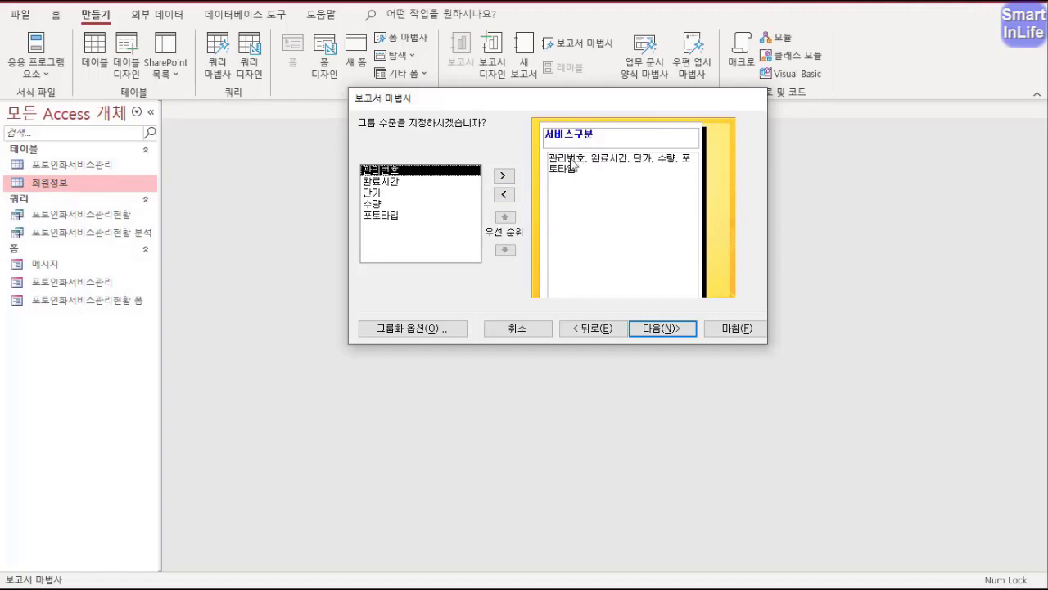
- Review the available grouping intervals for 서비스구분, keeping the interval at 기본
left_click(438, 329)
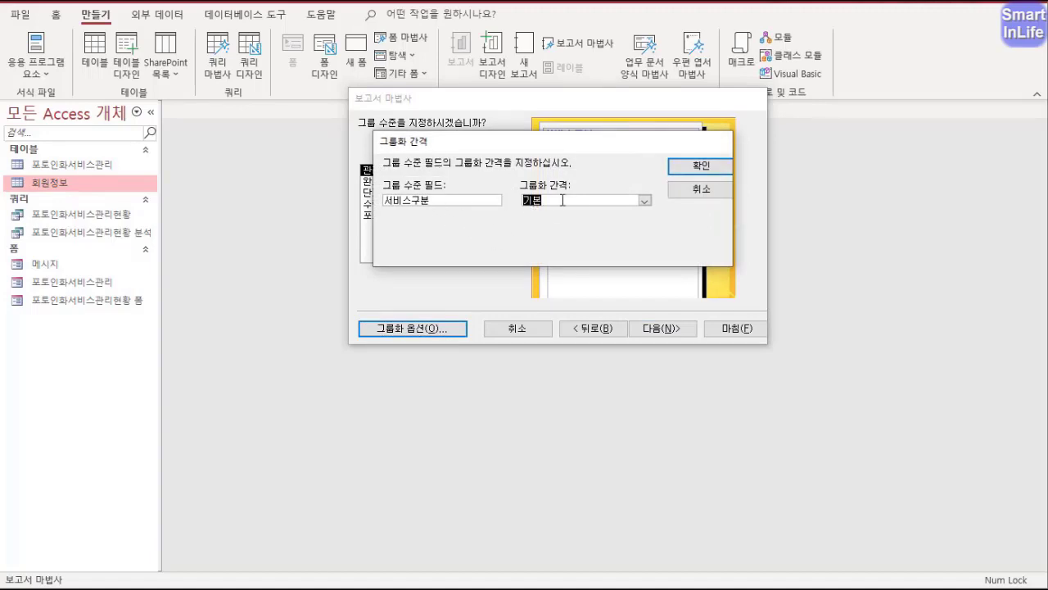
left_click(644, 201)
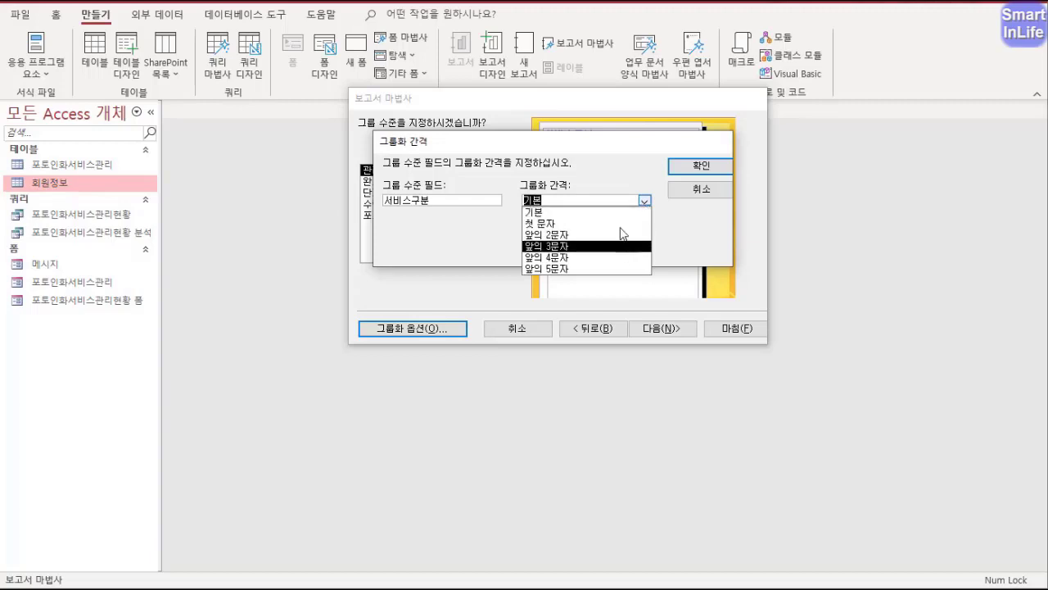
left_click(694, 239)
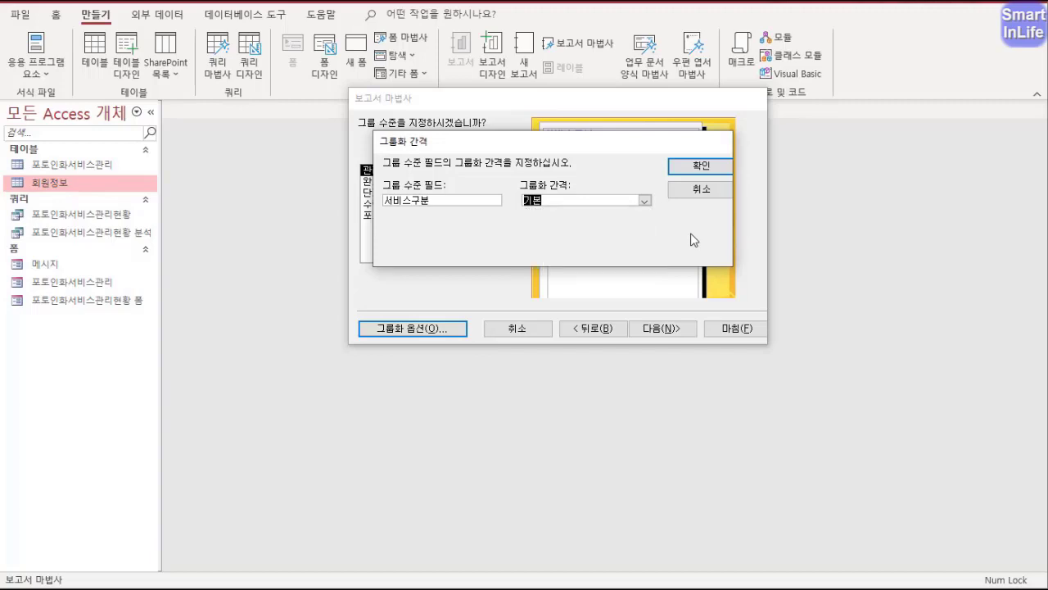
left_click(698, 166)
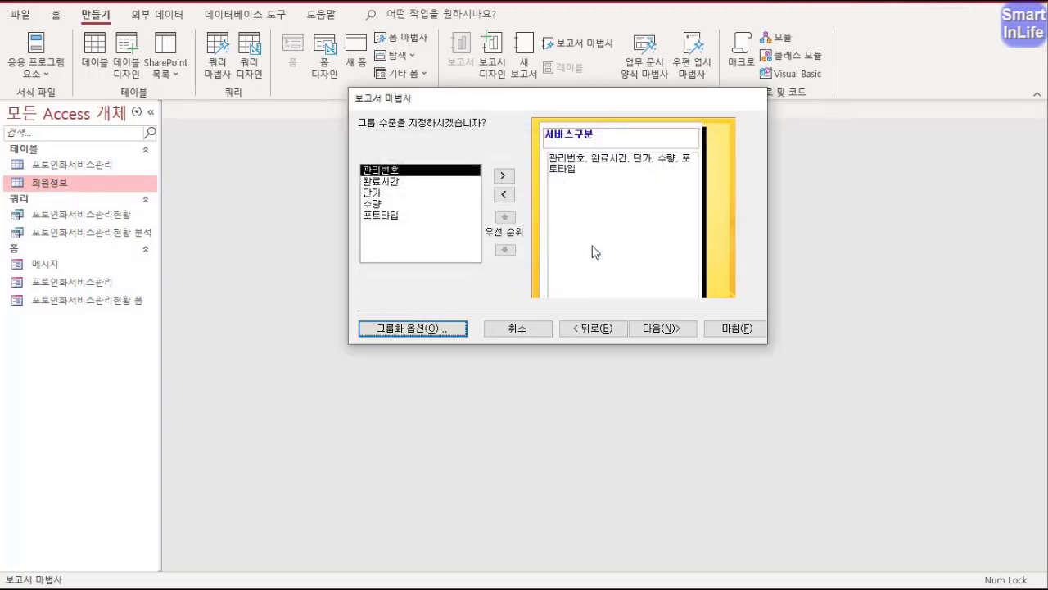
- Continue past grouping and sort the detail records by 수량 in descending order (내림차순)
left_click(665, 328)
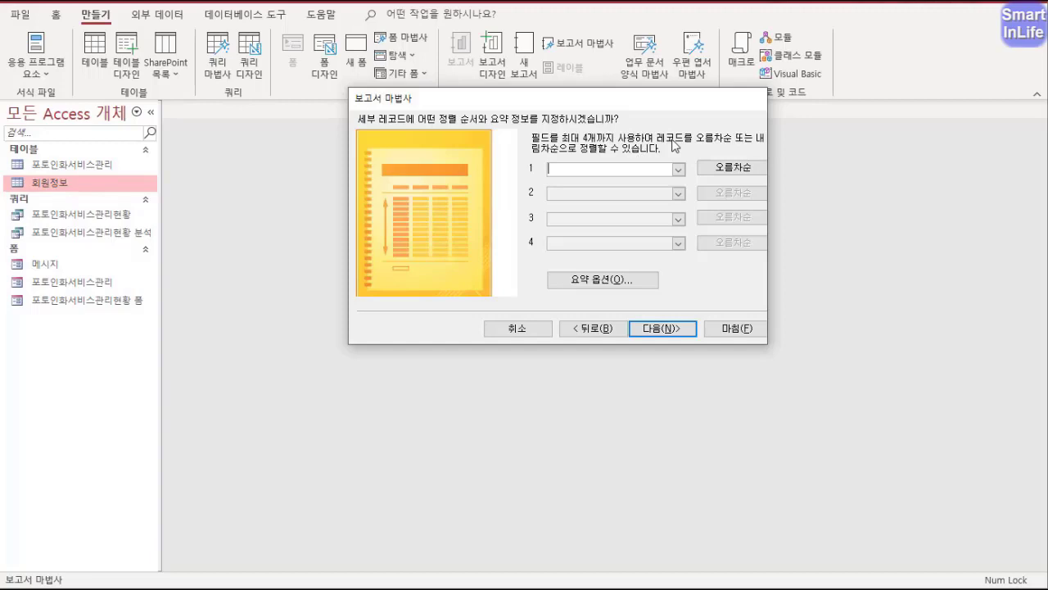
left_click(678, 170)
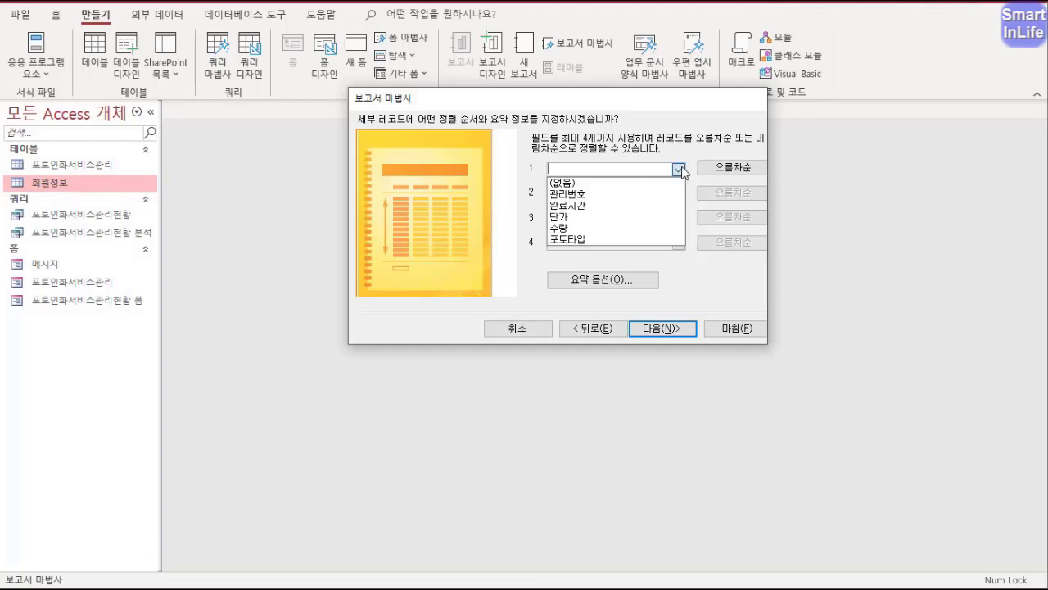
left_click(649, 228)
left_click(721, 170)
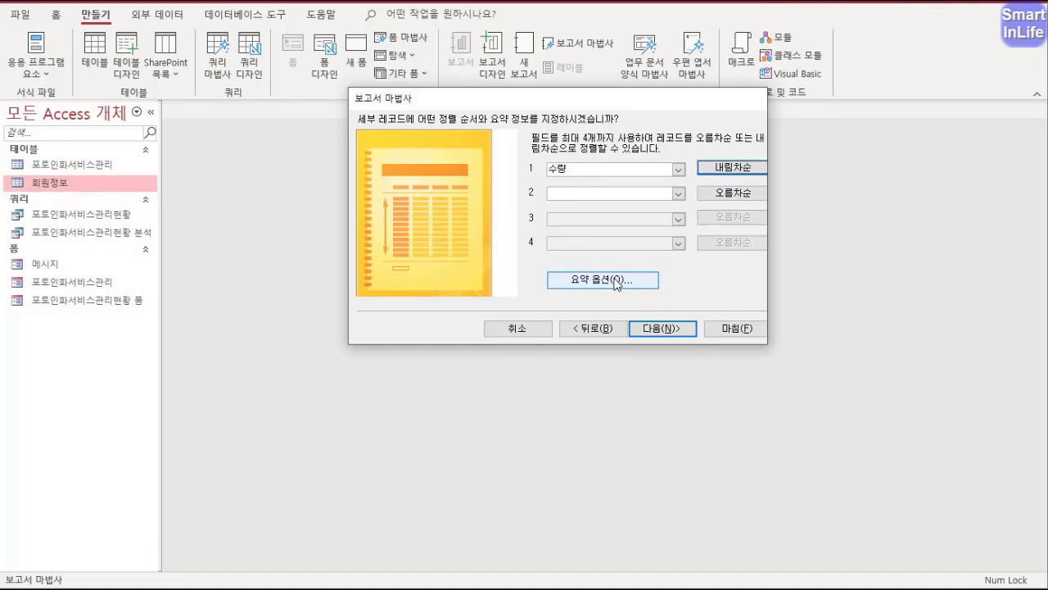
mouse_move(334, 188)
left_mouse_down()
mouse_move(386, 199)
mouse_move(350, 208)
left_mouse_up()
mouse_move(356, 253)
left_mouse_down()
mouse_move(382, 242)
mouse_move(365, 252)
left_mouse_up()
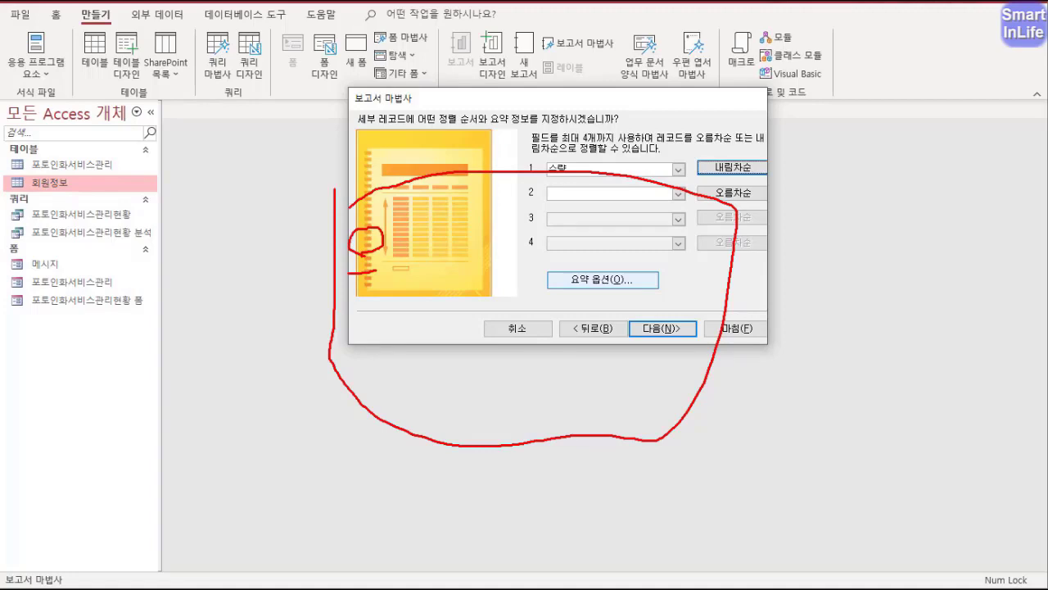
left_click_drag(377, 270, 610, 276)
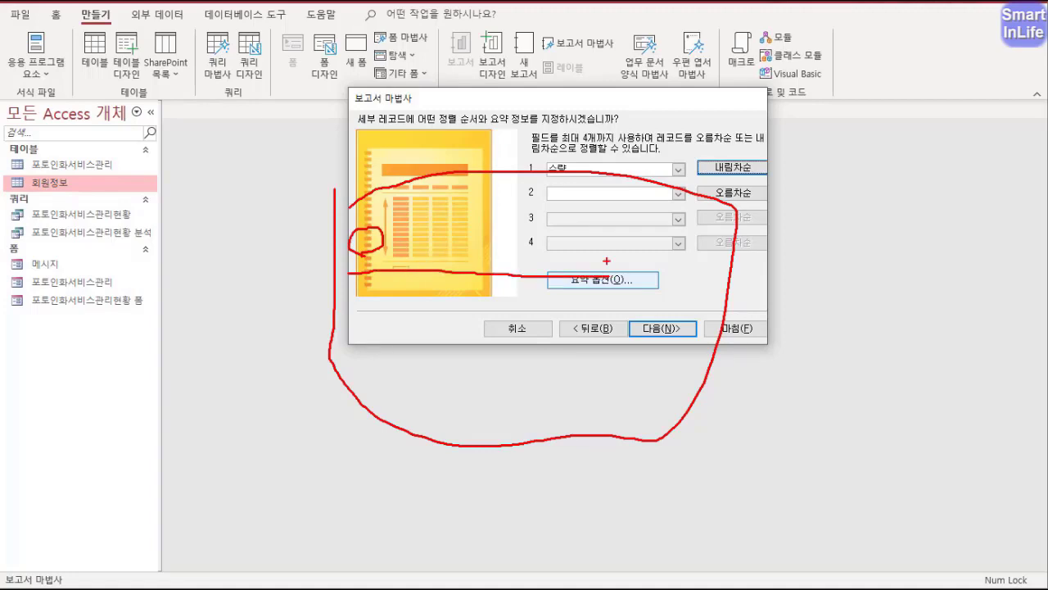
mouse_move(612, 195)
left_mouse_down()
mouse_move(616, 299)
mouse_move(596, 251)
mouse_move(607, 249)
left_mouse_up()
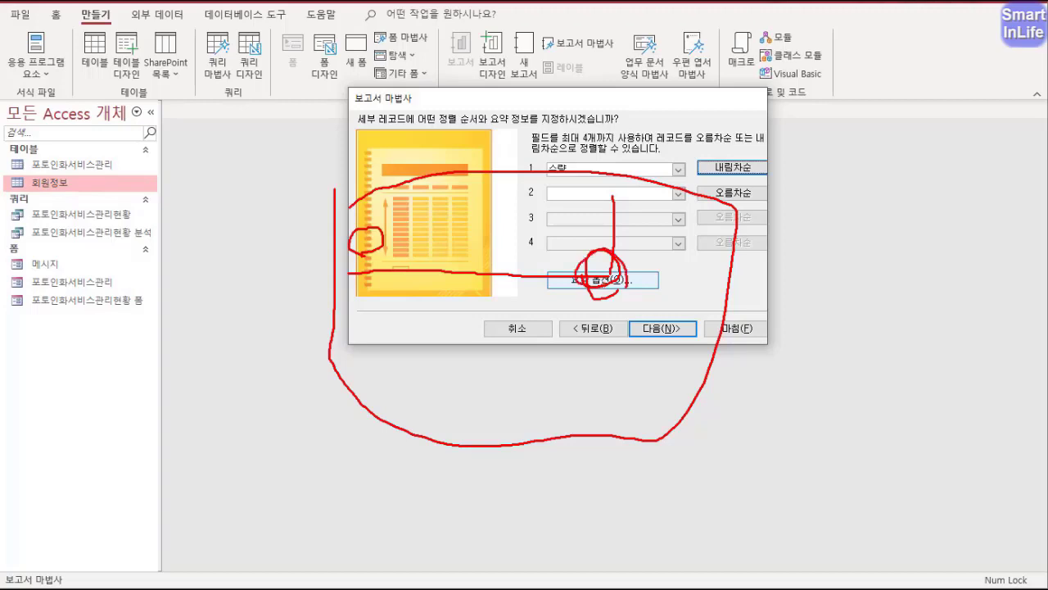
left_click_drag(331, 407, 647, 410)
mouse_move(331, 413)
left_mouse_down()
mouse_move(515, 459)
mouse_move(637, 413)
left_mouse_up()
mouse_move(607, 456)
left_mouse_down()
mouse_move(573, 459)
mouse_move(611, 449)
left_mouse_up()
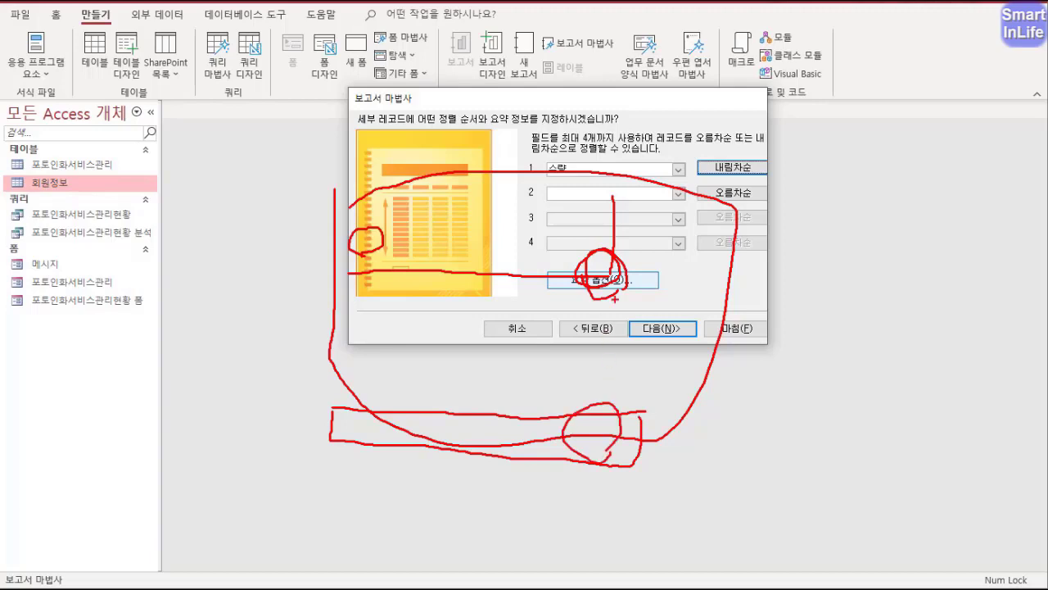
left_click_drag(614, 299, 610, 304)
key("Escape")
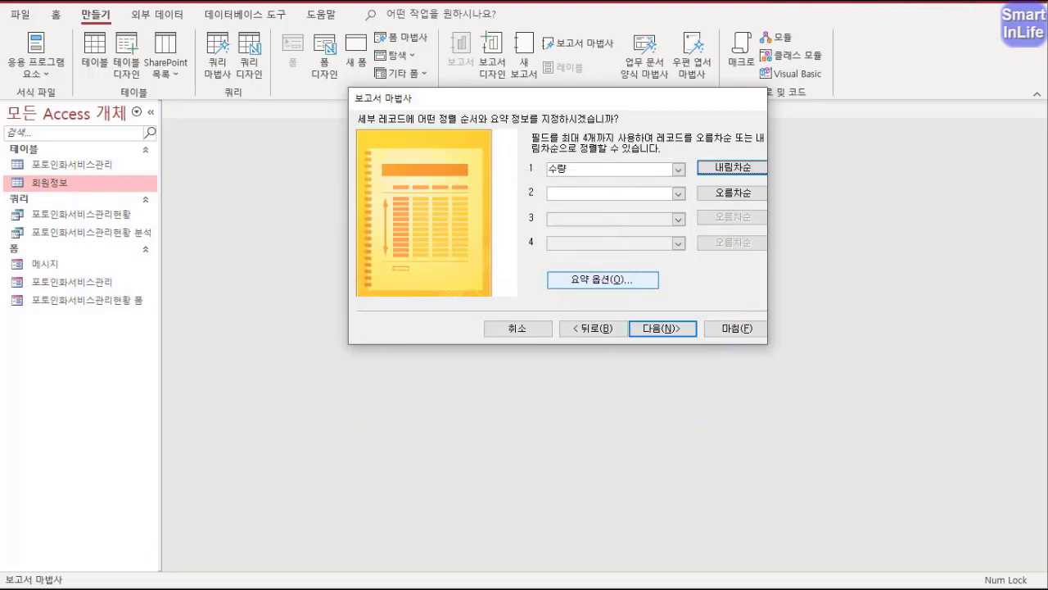
- Add a 합계 summary for 수량 in the summary options and continue to the report layout
left_click(610, 281)
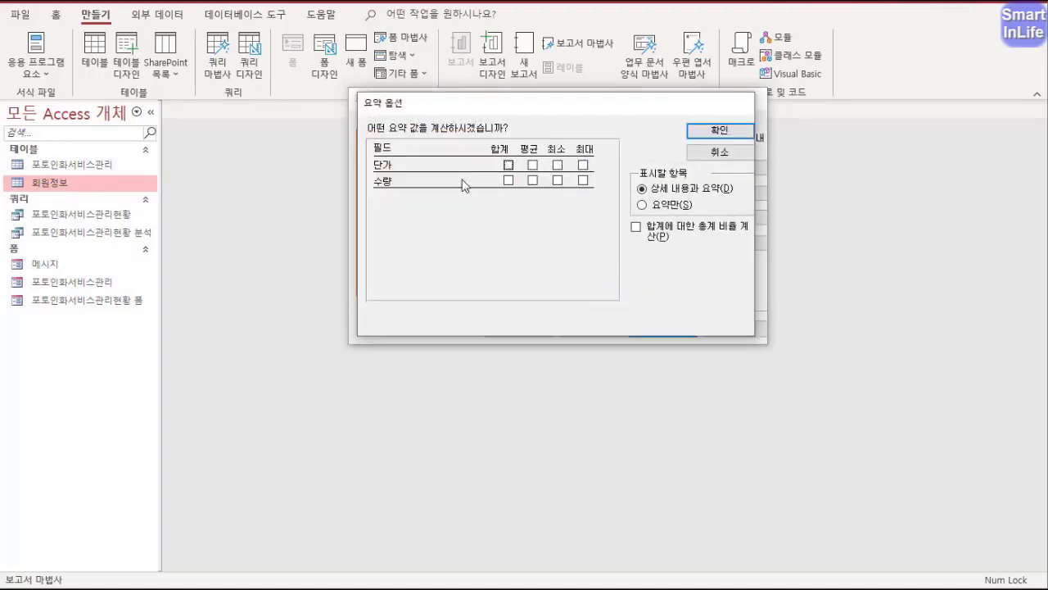
left_click_drag(517, 112, 501, 196)
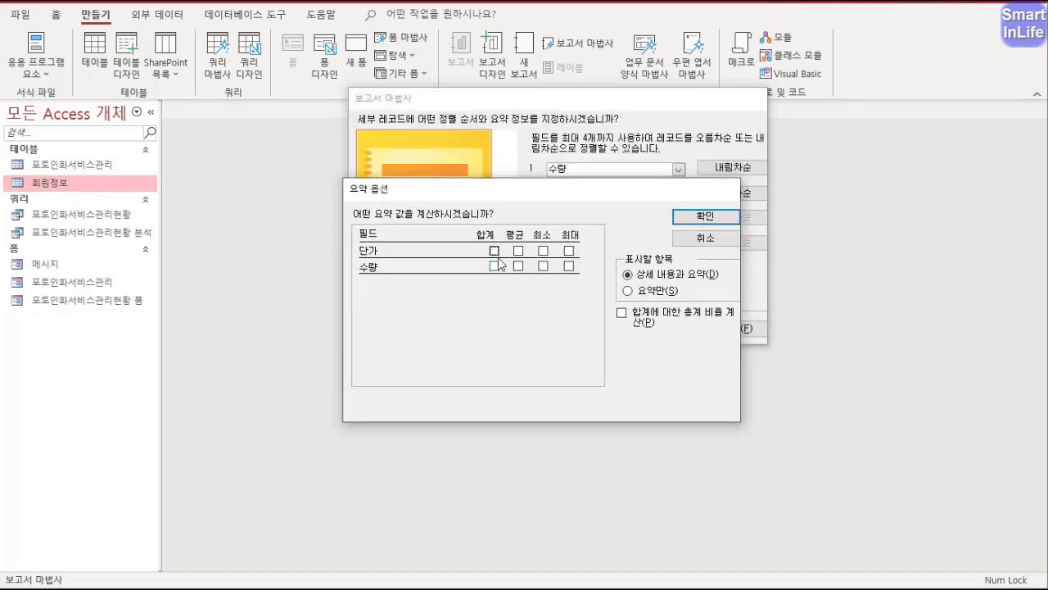
left_click_drag(517, 199, 528, 119)
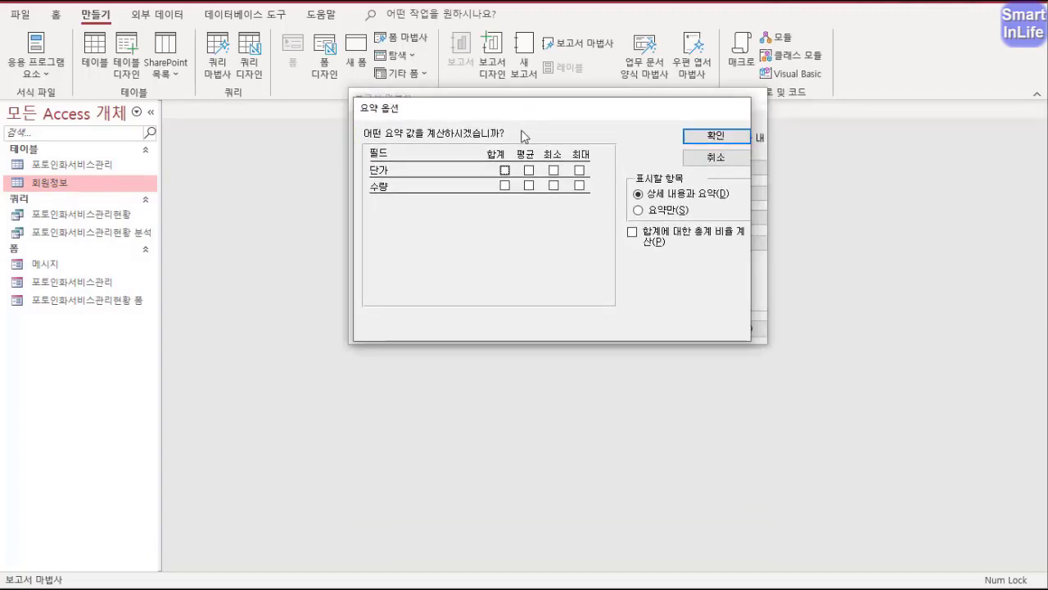
left_click(506, 188)
left_click(694, 140)
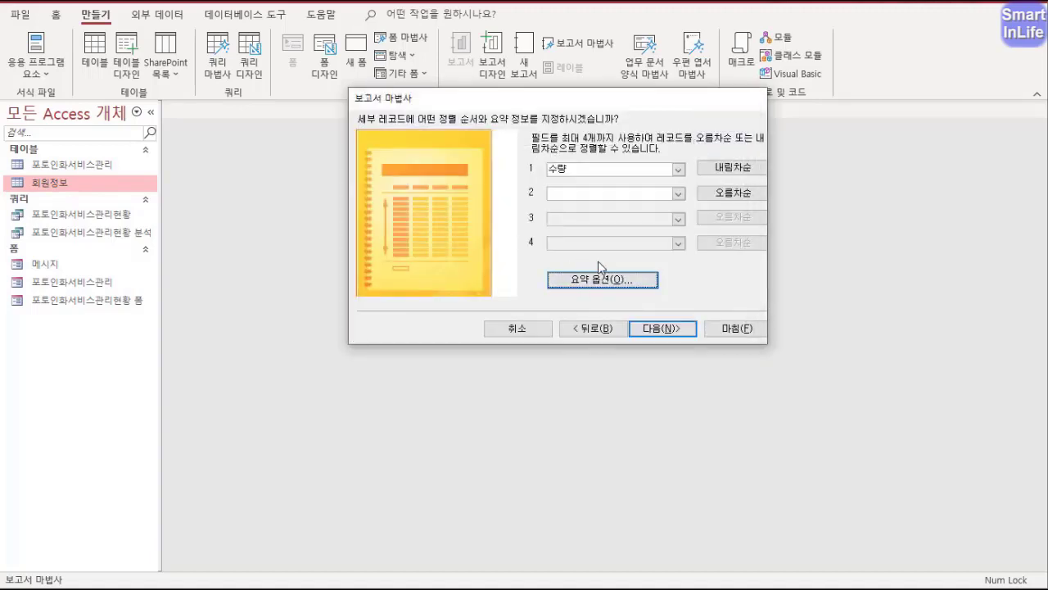
left_click(661, 329)
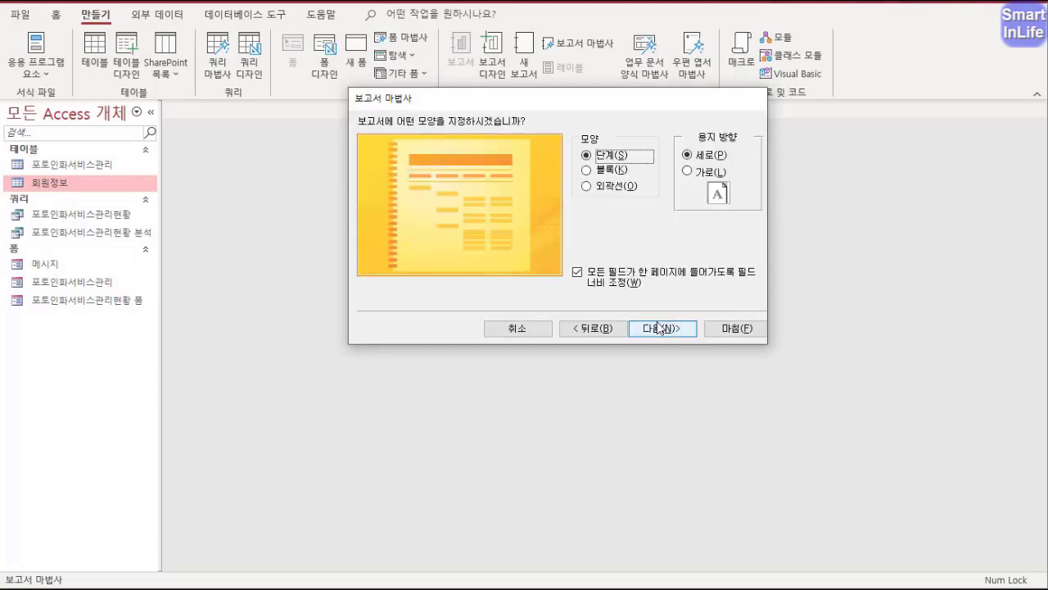
mouse_move(406, 156)
left_mouse_down()
mouse_move(493, 274)
mouse_move(487, 152)
mouse_move(477, 152)
left_mouse_up()
left_click_drag(419, 194, 448, 191)
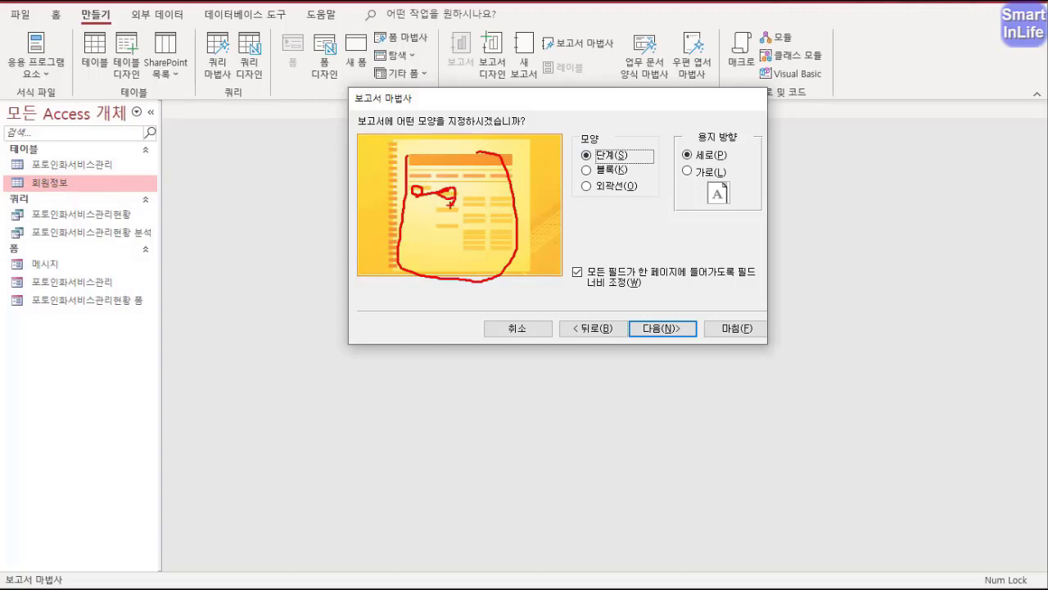
key("Escape")
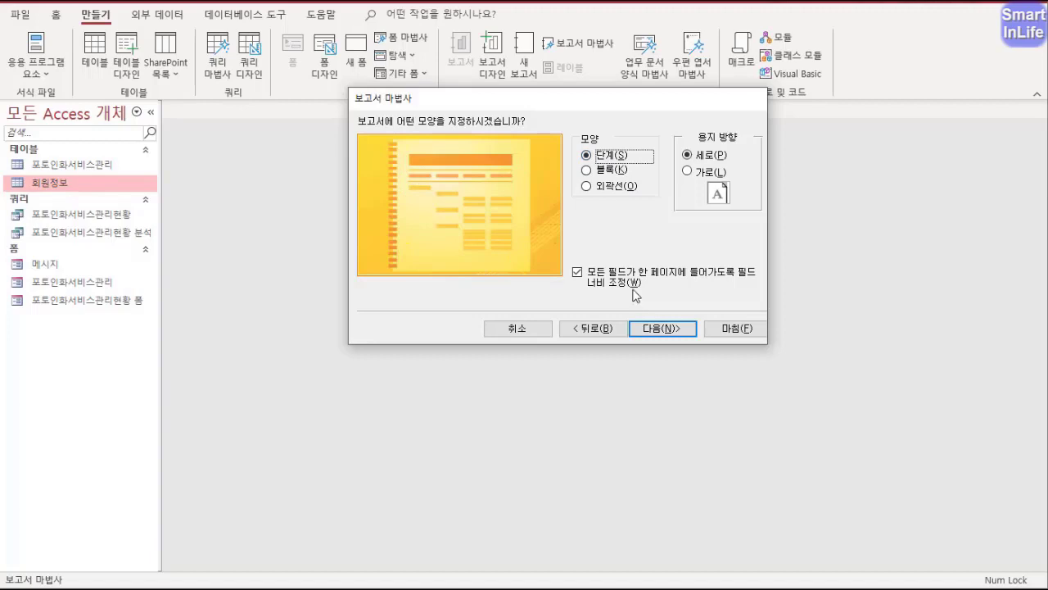
key("ctrl+2")
mouse_move(679, 293)
left_mouse_down()
mouse_move(596, 300)
mouse_move(647, 270)
mouse_move(609, 296)
left_mouse_up()
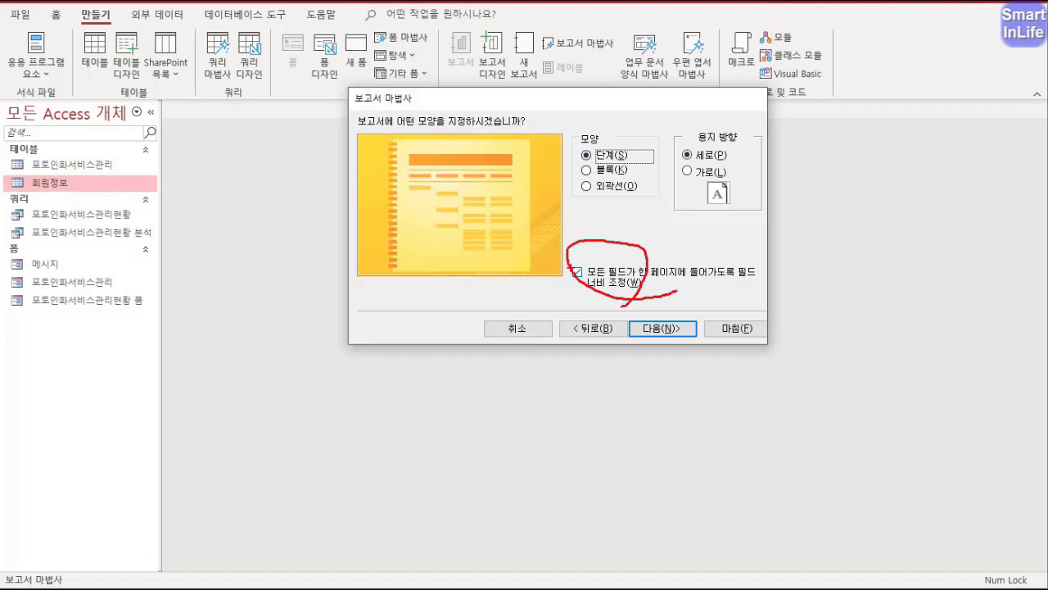
left_click_drag(563, 260, 592, 258)
left_click_drag(394, 133, 398, 243)
left_click_drag(524, 135, 525, 250)
mouse_move(532, 195)
left_mouse_down()
mouse_move(496, 107)
mouse_move(492, 138)
mouse_move(514, 119)
left_mouse_up()
key("Escape")
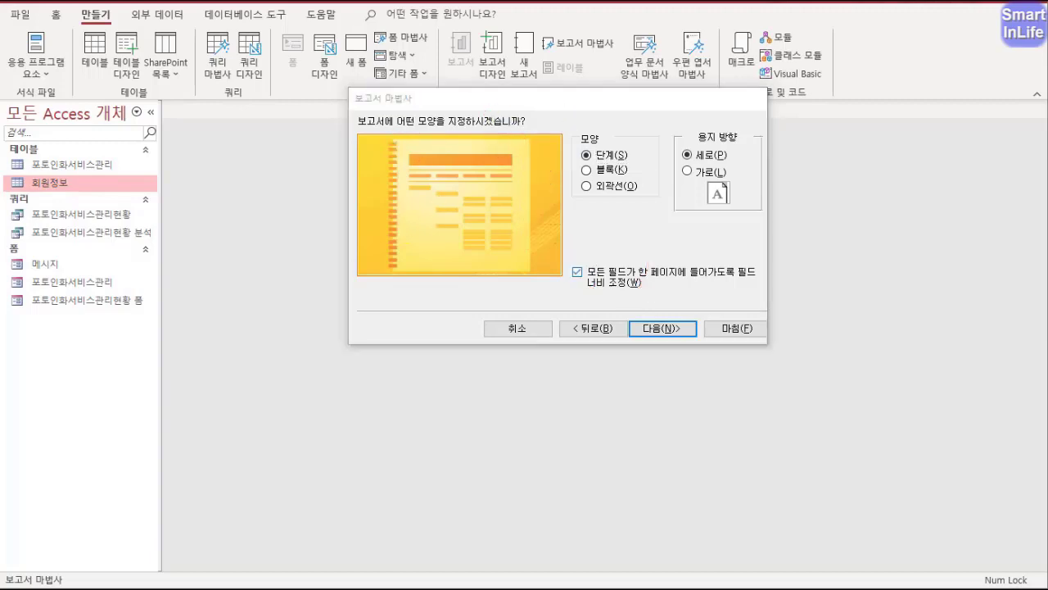
- Accept the 단계 layout in 세로 orientation, title the report 포토인화서비스관리현황 보고서 and finish the wizard with a preview
left_click(660, 330)
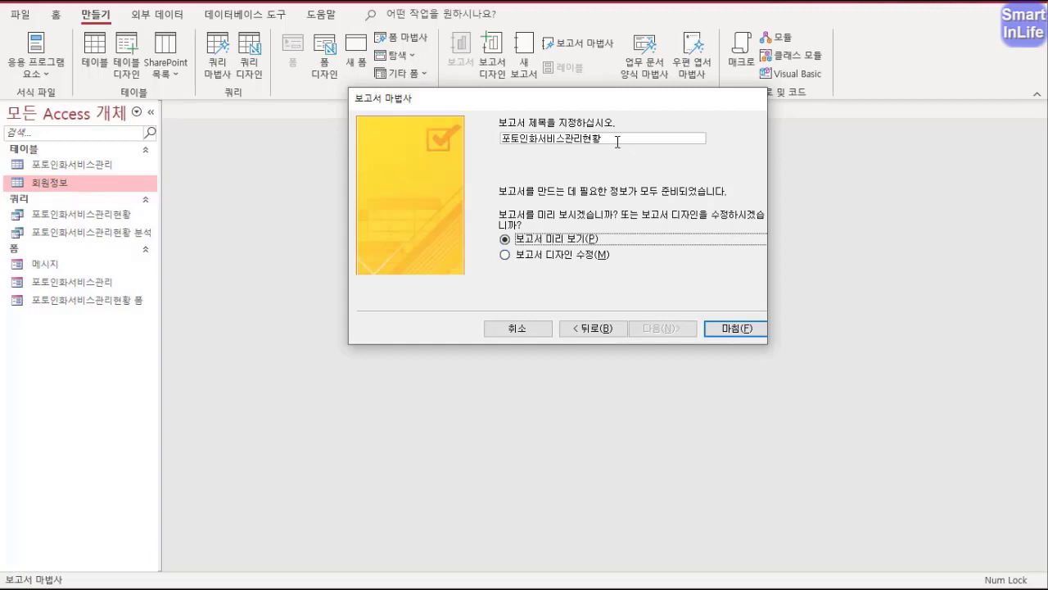
left_click(617, 140)
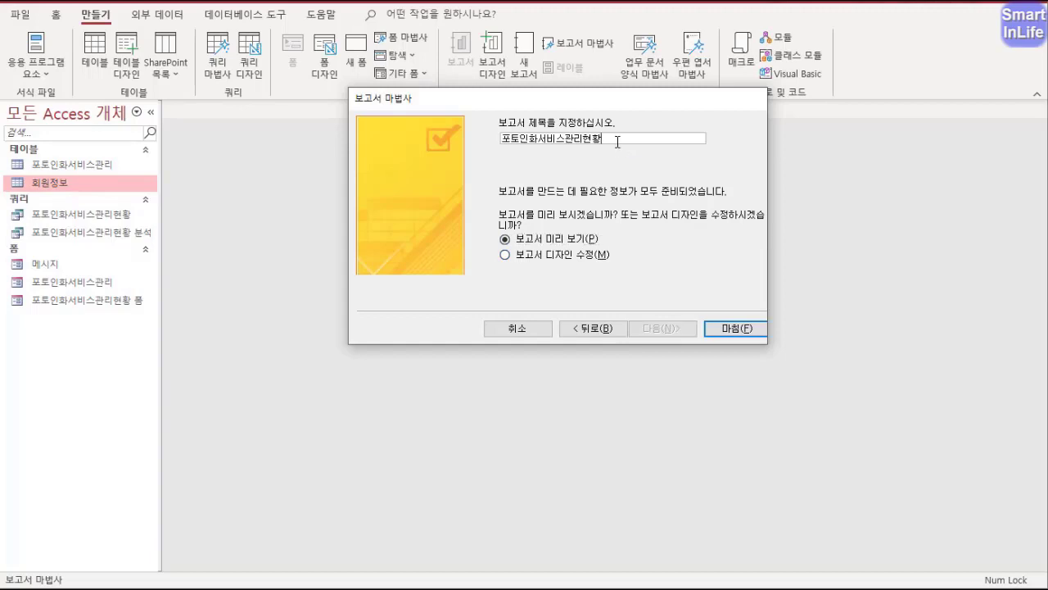
type("보고서")
left_click(730, 329)
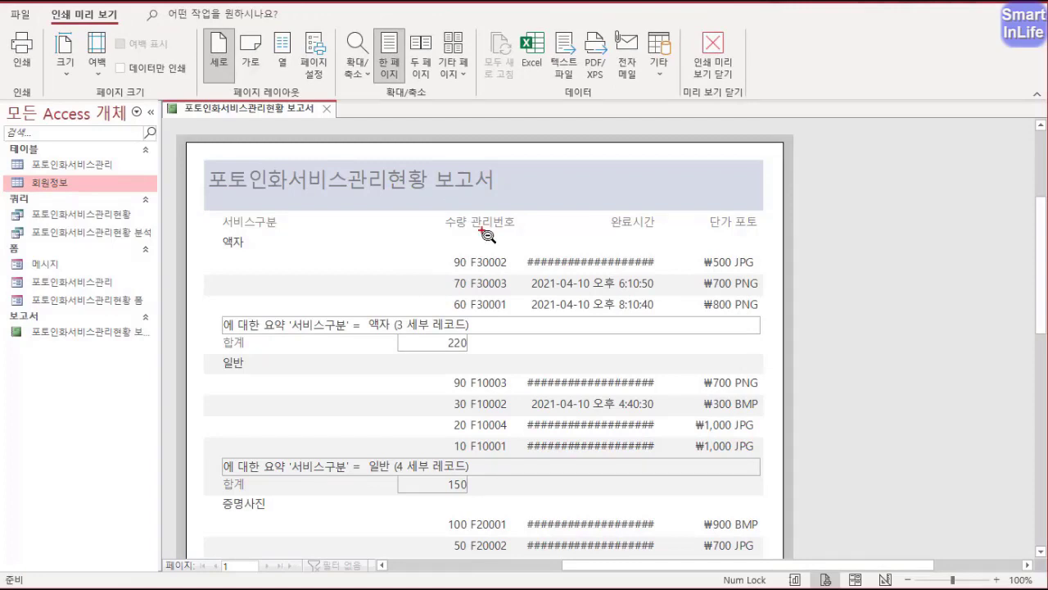
mouse_move(347, 206)
left_mouse_down()
mouse_move(362, 177)
mouse_move(324, 212)
left_mouse_up()
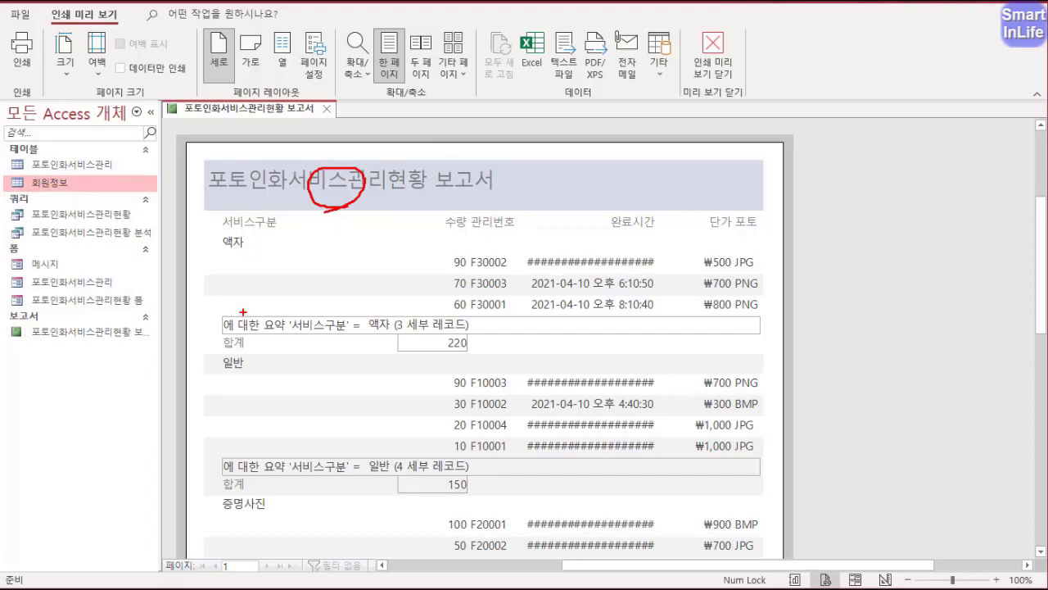
mouse_move(208, 342)
left_mouse_down()
mouse_move(222, 304)
mouse_move(383, 314)
mouse_move(211, 342)
left_mouse_up()
mouse_move(341, 311)
left_mouse_down()
mouse_move(283, 344)
mouse_move(325, 343)
left_mouse_up()
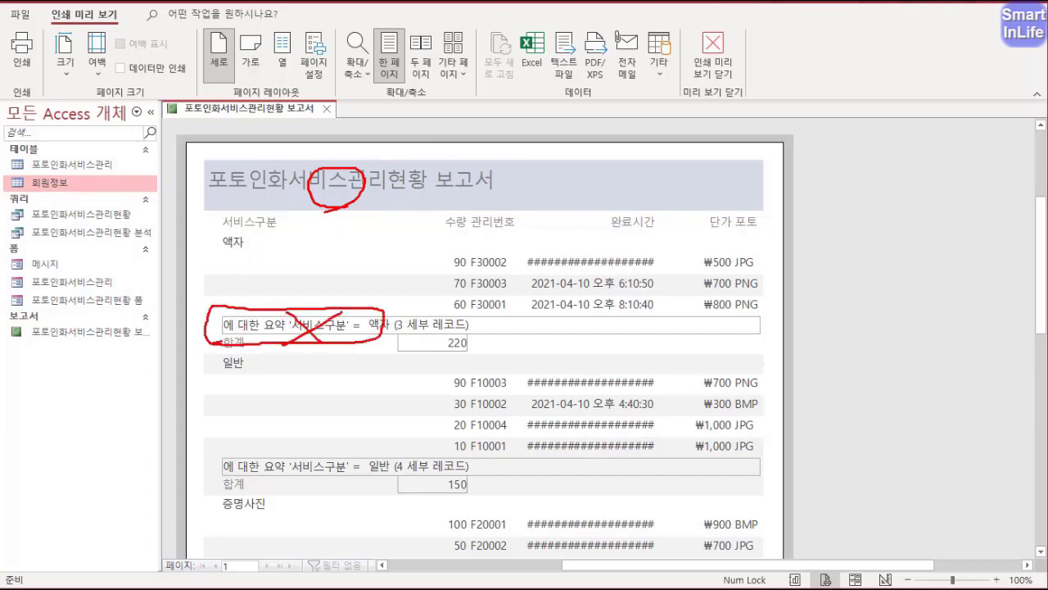
key("Escape")
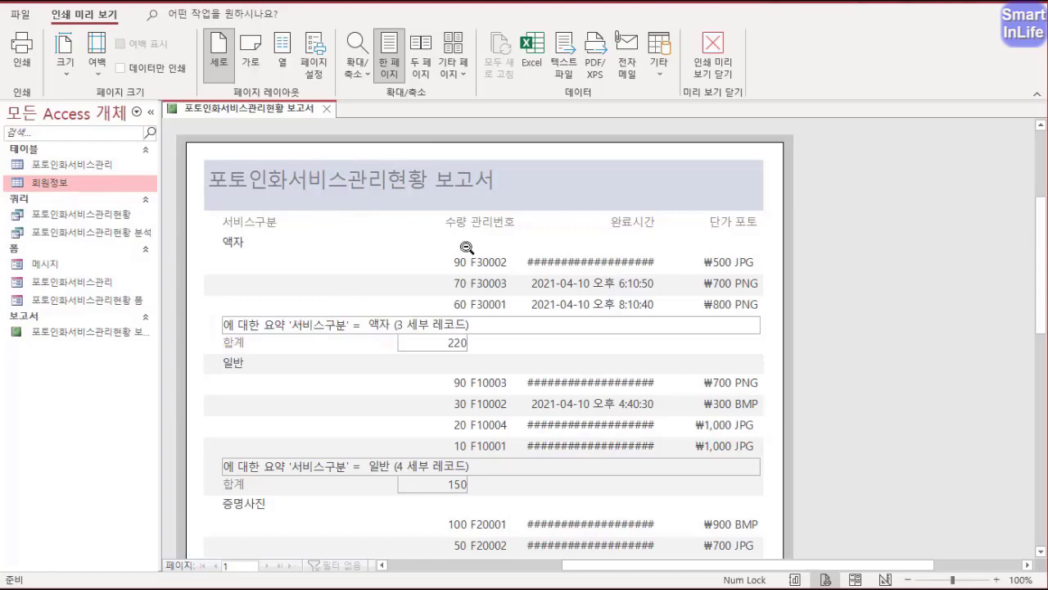
- Switch the report to design view and set the font colour of all its controls to standard black (#000000)
right_click(251, 109)
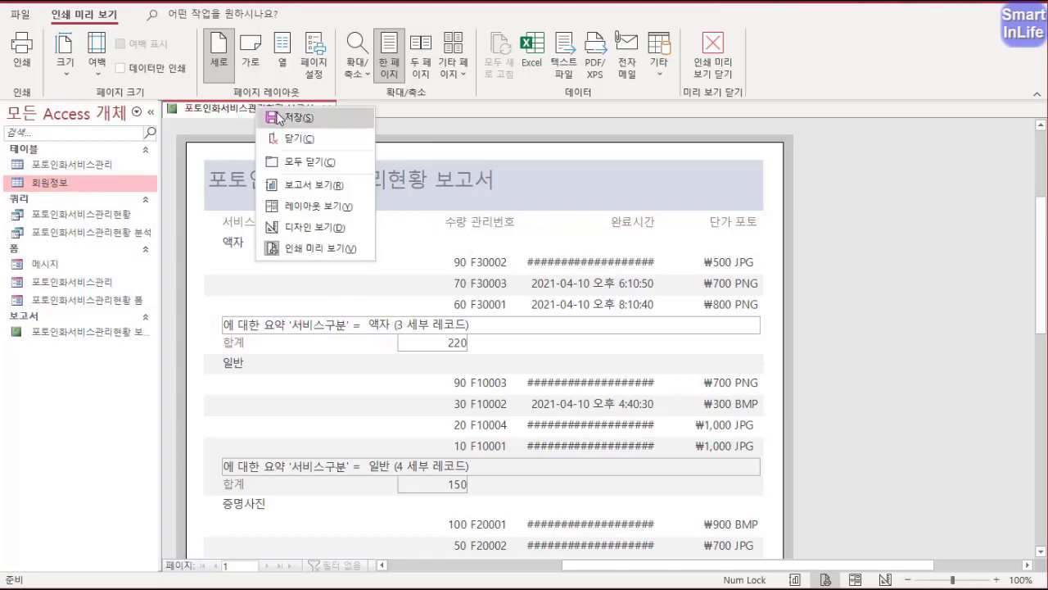
left_click(316, 227)
left_click(176, 169)
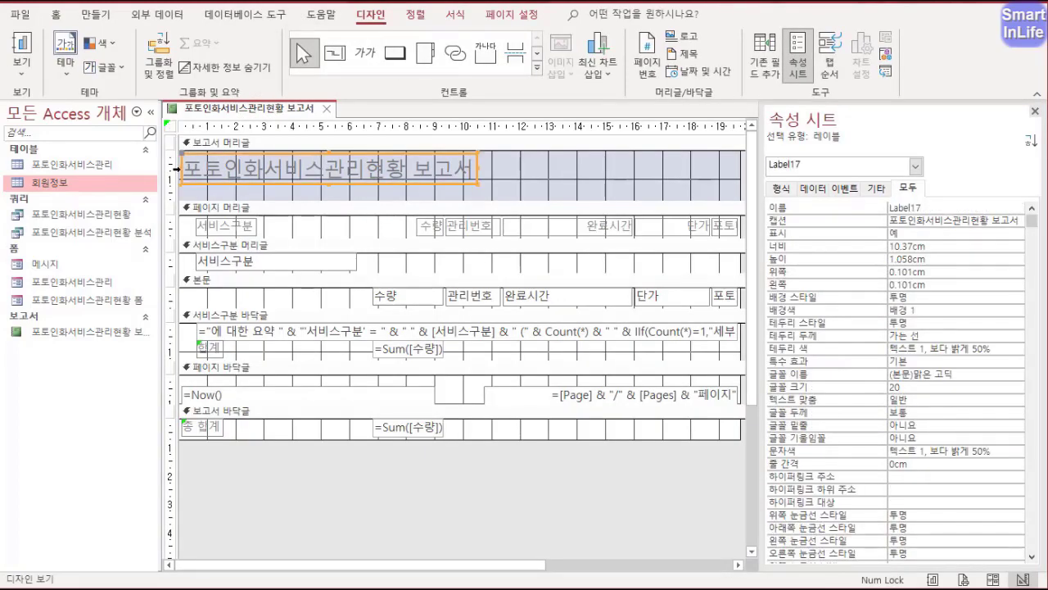
mouse_move(169, 164)
left_mouse_down()
mouse_move(155, 186)
mouse_move(175, 199)
left_mouse_up()
key("Escape")
left_click_drag(168, 161, 177, 431)
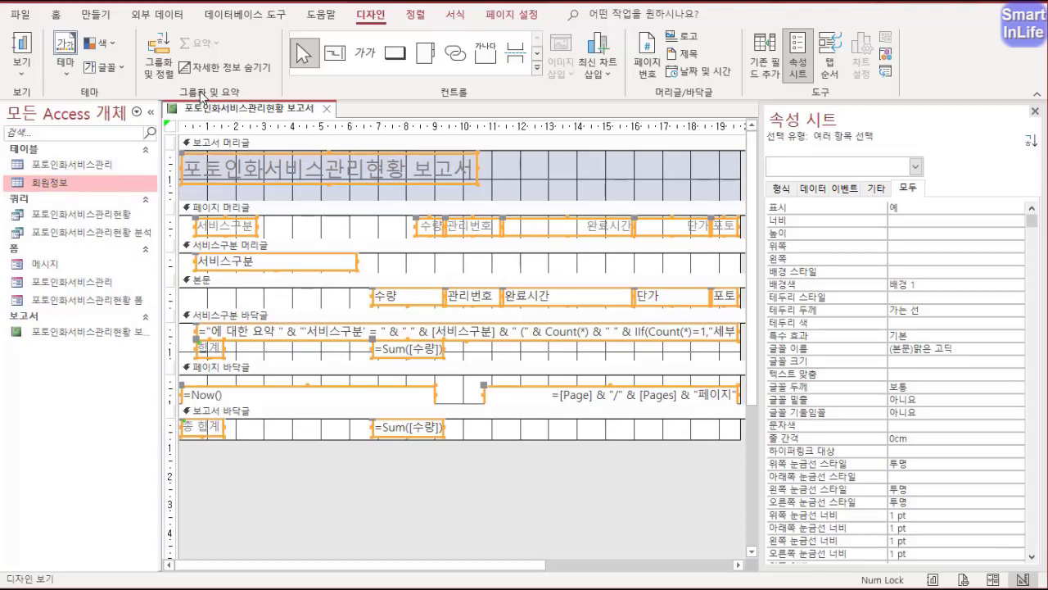
left_click(456, 16)
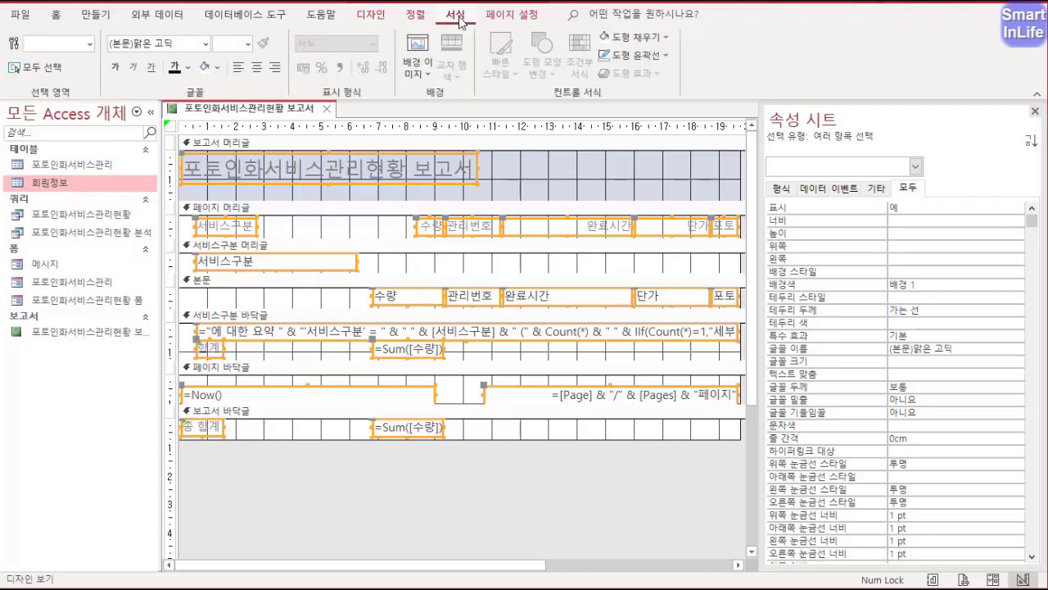
left_click(188, 67)
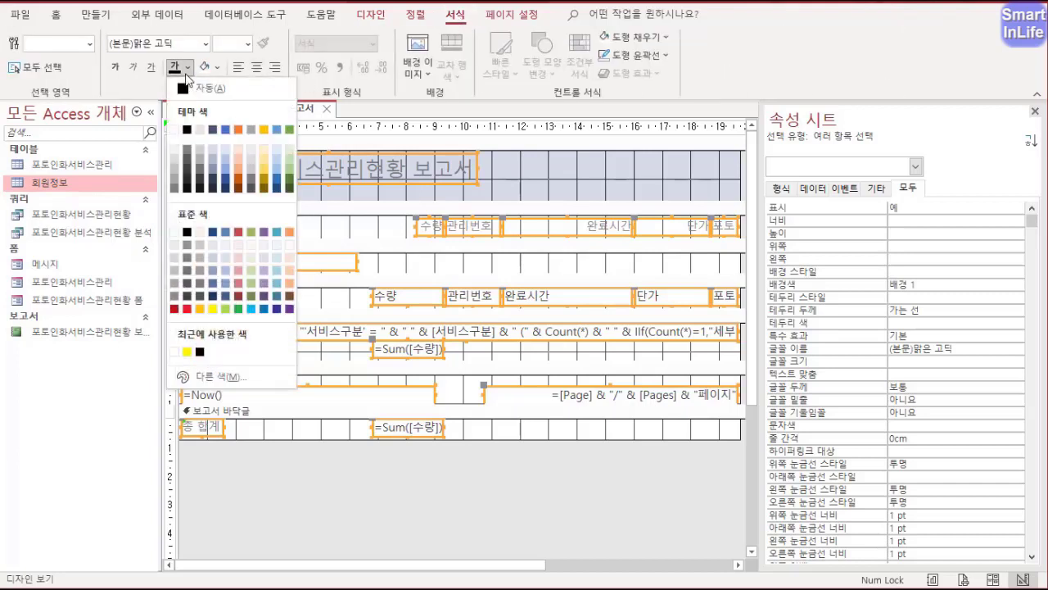
left_click(188, 130)
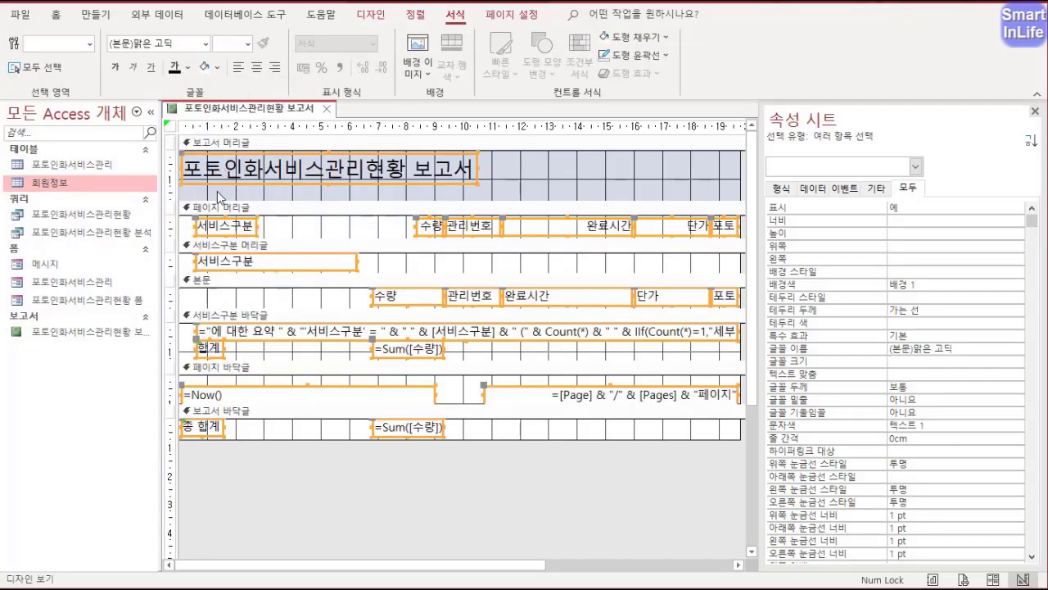
left_click(188, 67)
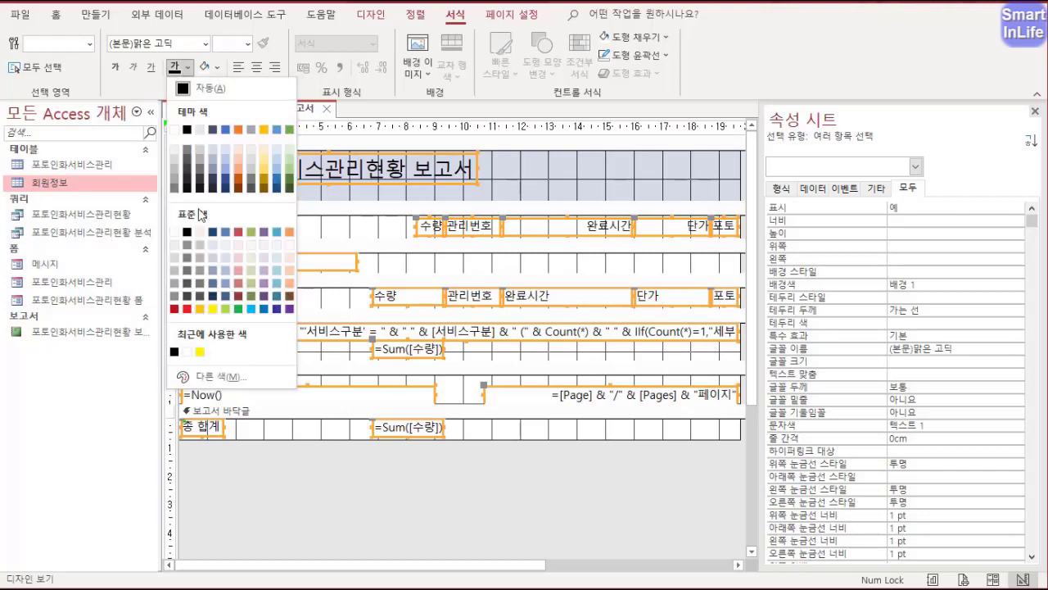
left_click(190, 233)
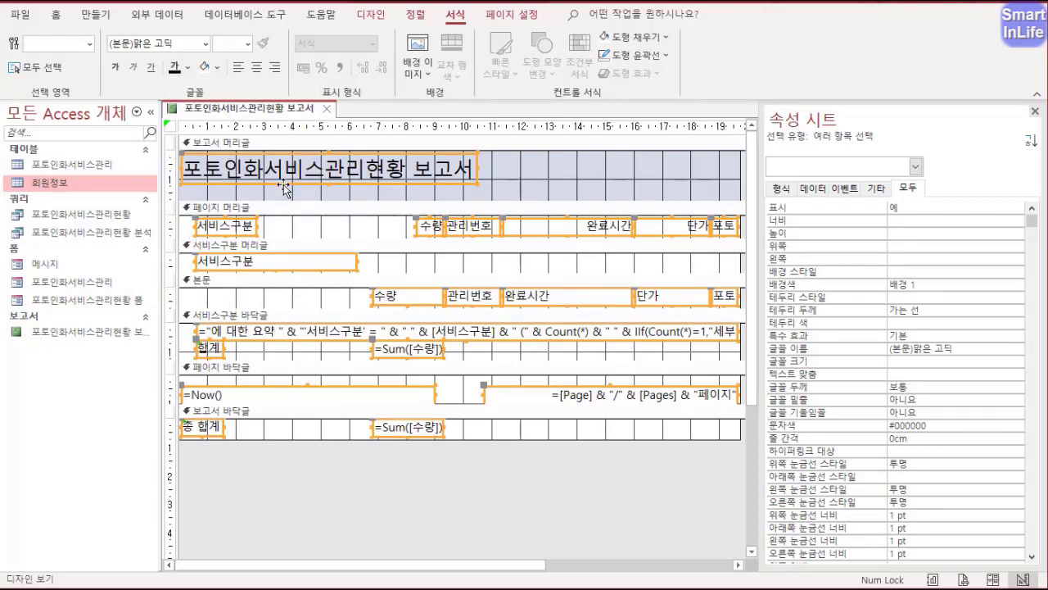
- Move the title label to about 4 cm from the left and 0.2 cm from the top of the report header, and underline it
left_click(508, 186)
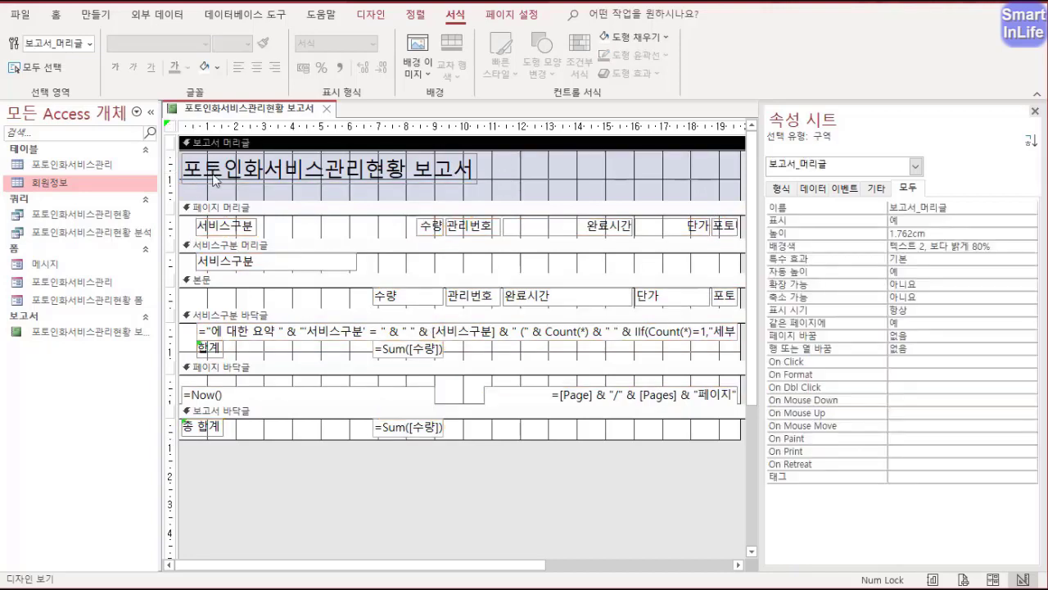
left_click(417, 182)
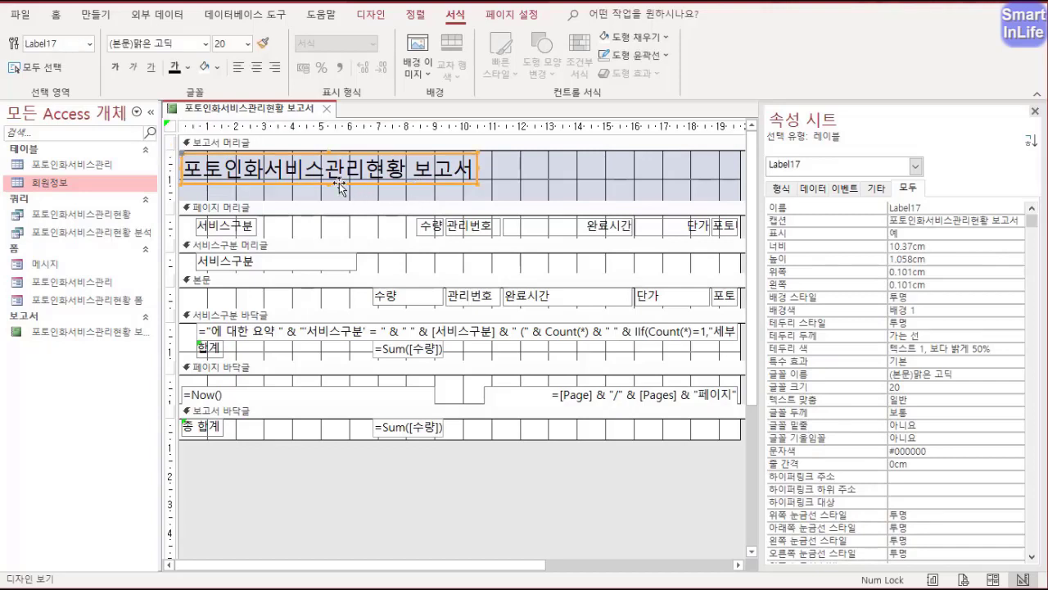
left_click_drag(340, 187, 450, 185)
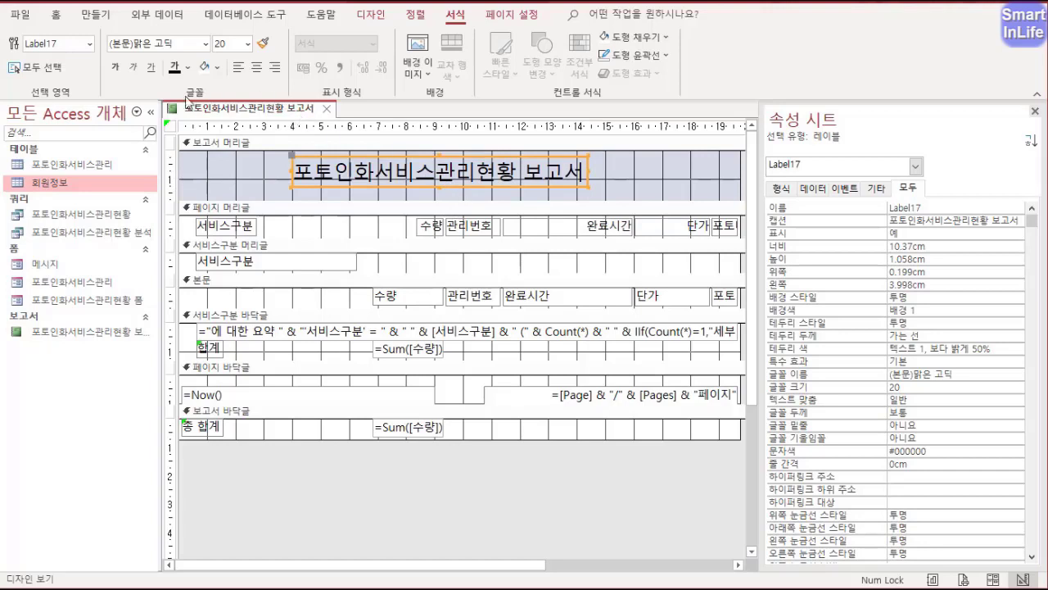
left_click(151, 67)
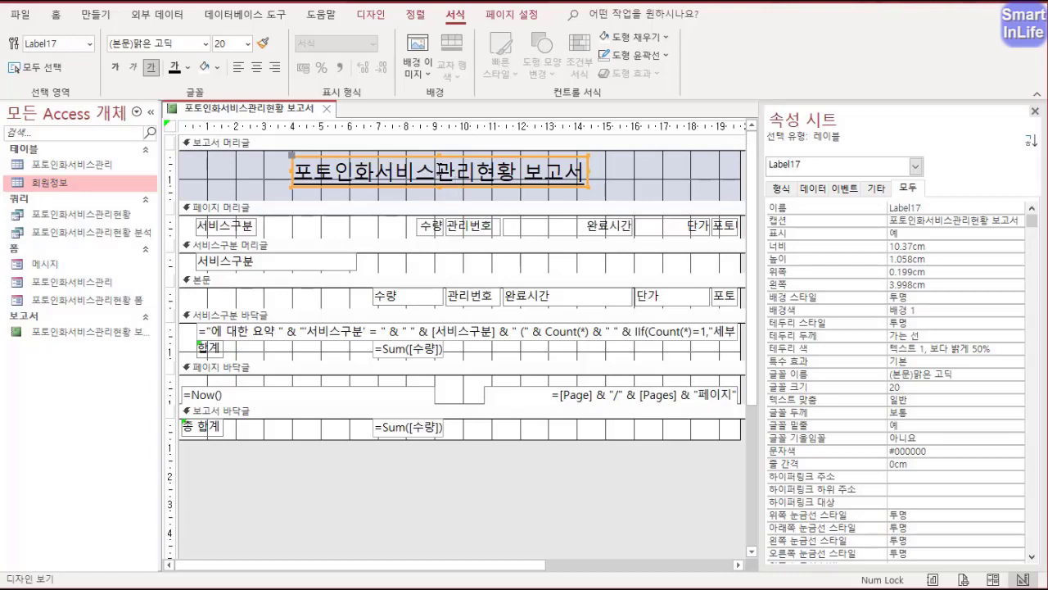
- Shift the title label in the report header to about 4.9 cm from the left and 0.2 cm from the top
mouse_move(442, 166)
left_mouse_down()
mouse_move(427, 157)
mouse_move(450, 162)
mouse_move(462, 129)
left_mouse_up()
key("Escape")
left_click_drag(444, 174, 470, 190)
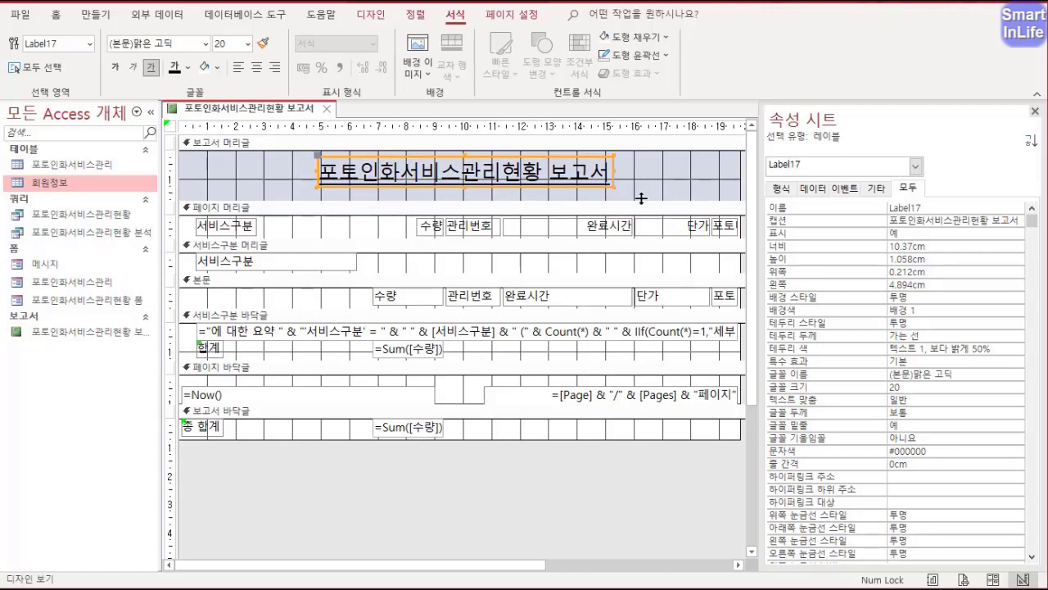
- Extend the report header to about 2.7 cm high and move the =Now() text box from the page footer into it, below the title
left_click_drag(641, 203, 641, 227)
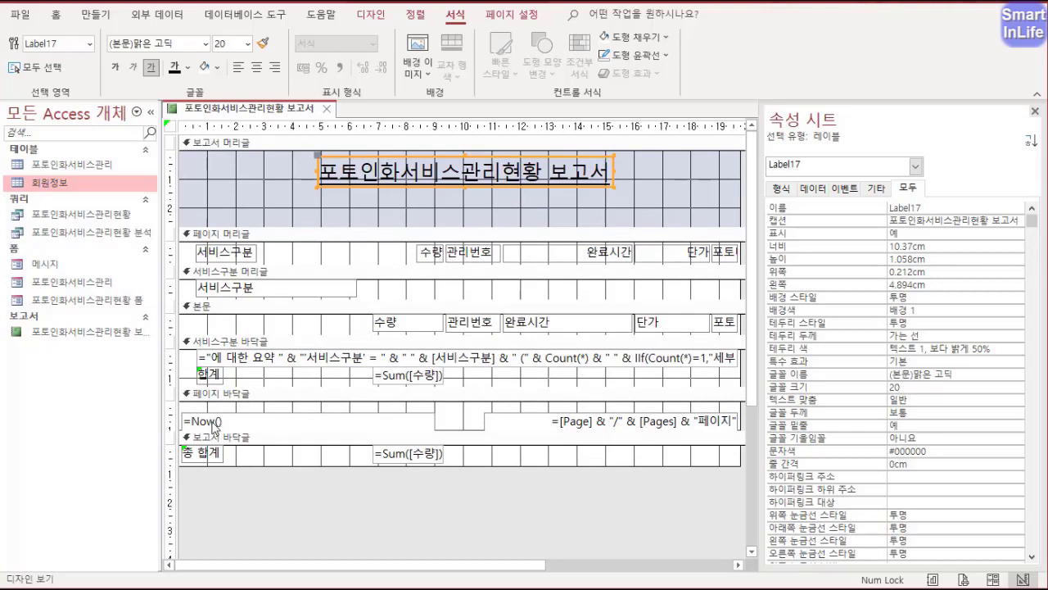
mouse_move(230, 426)
left_mouse_down()
mouse_move(206, 429)
mouse_move(235, 440)
left_mouse_up()
mouse_move(215, 420)
left_mouse_down()
mouse_move(450, 231)
mouse_move(515, 218)
left_mouse_up()
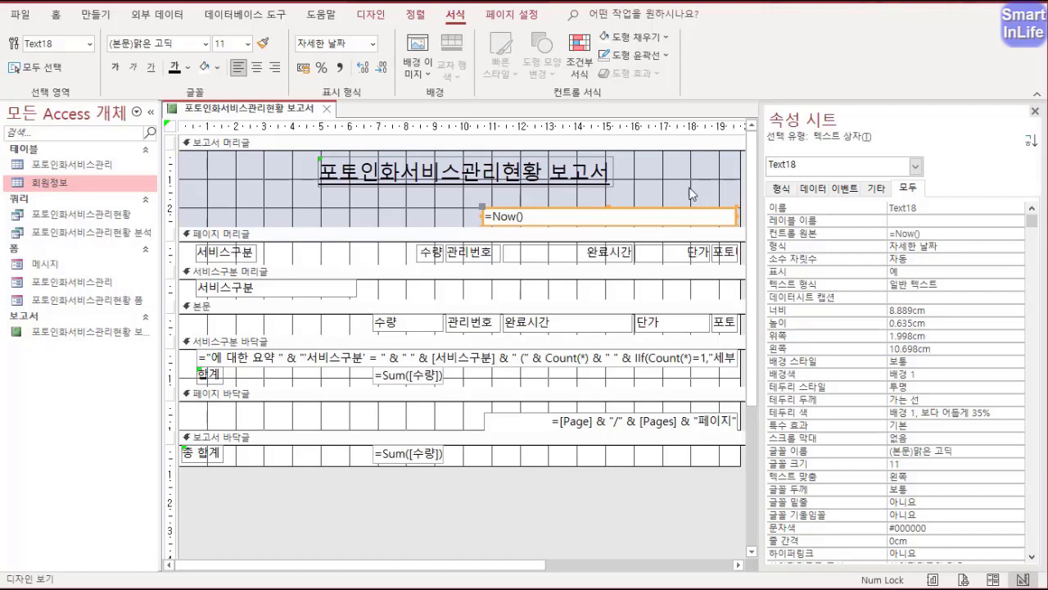
- Replace the date text box's expression in the report header with =DateSerial(2021,4,10)
left_click(499, 217)
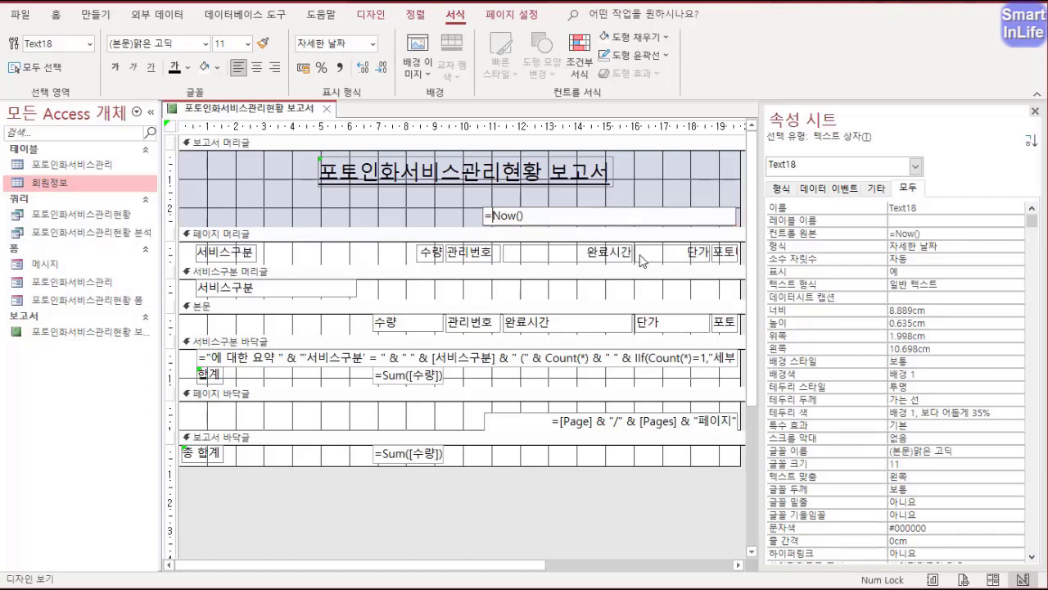
key("BackSpace")
key("BackSpace")
key("BackSpace")
key("BackSpace")
key("BackSpace")
type("0")
type("date")
type("serial")
type("2021")
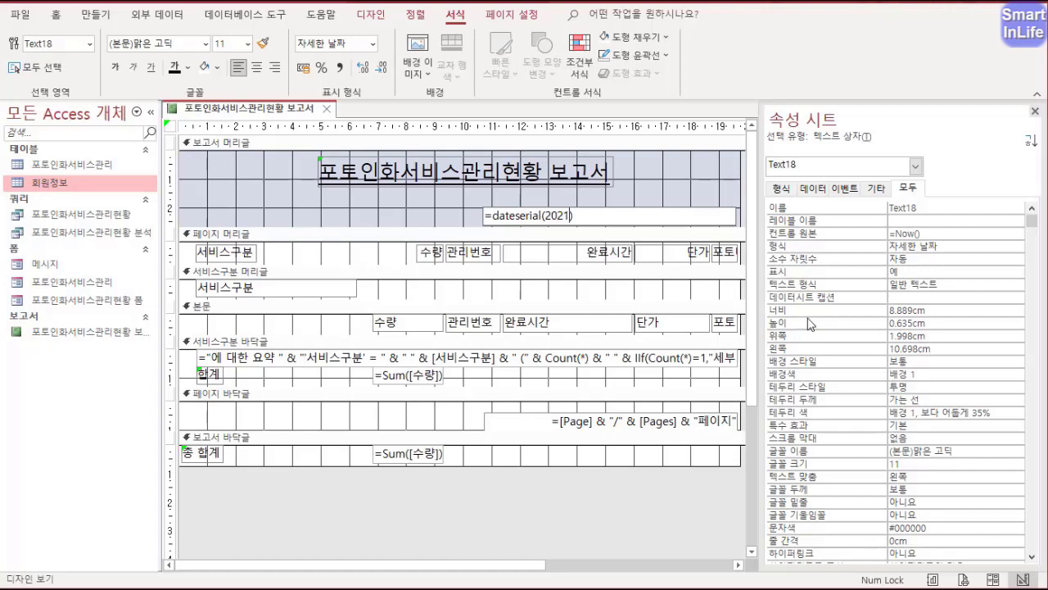
type(",4,10")
key("Return")
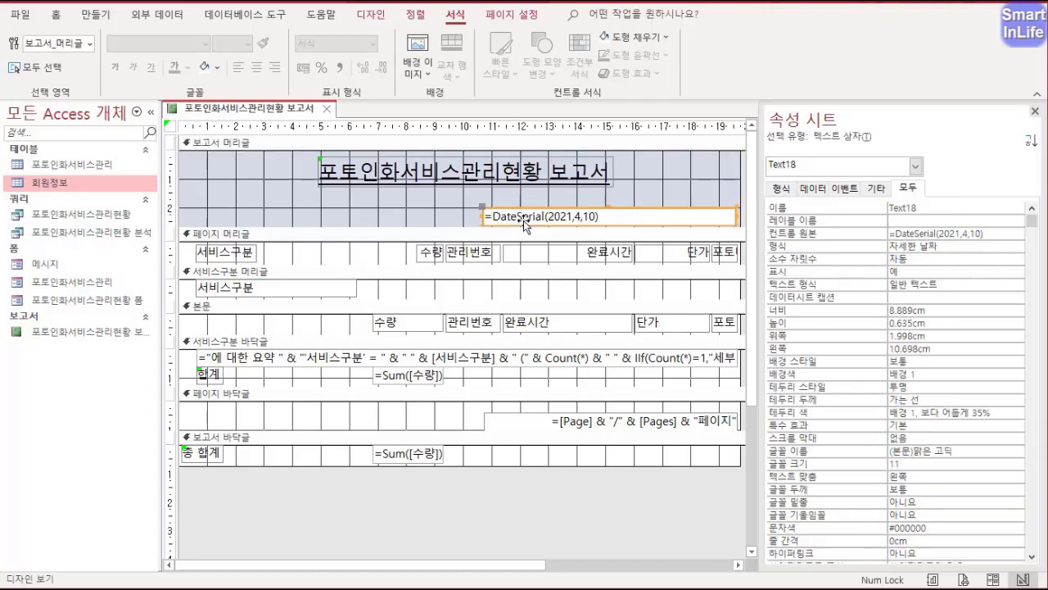
- Right-align the date text box, narrow it to about 5.2 cm, and check it in print preview before returning to design view
left_click(274, 67)
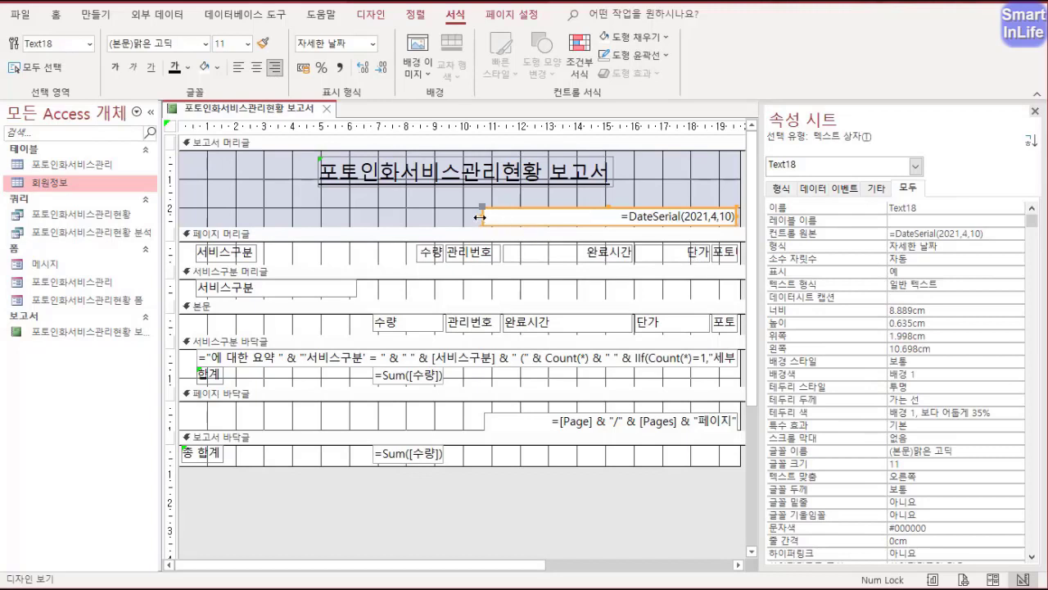
left_click_drag(480, 216, 587, 215)
right_click(293, 108)
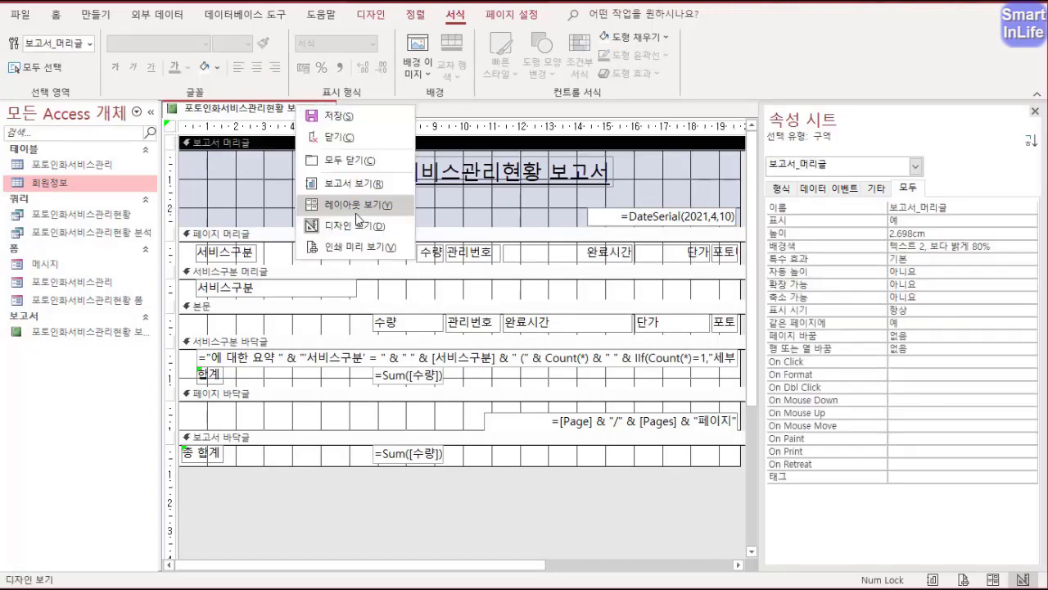
left_click(357, 244)
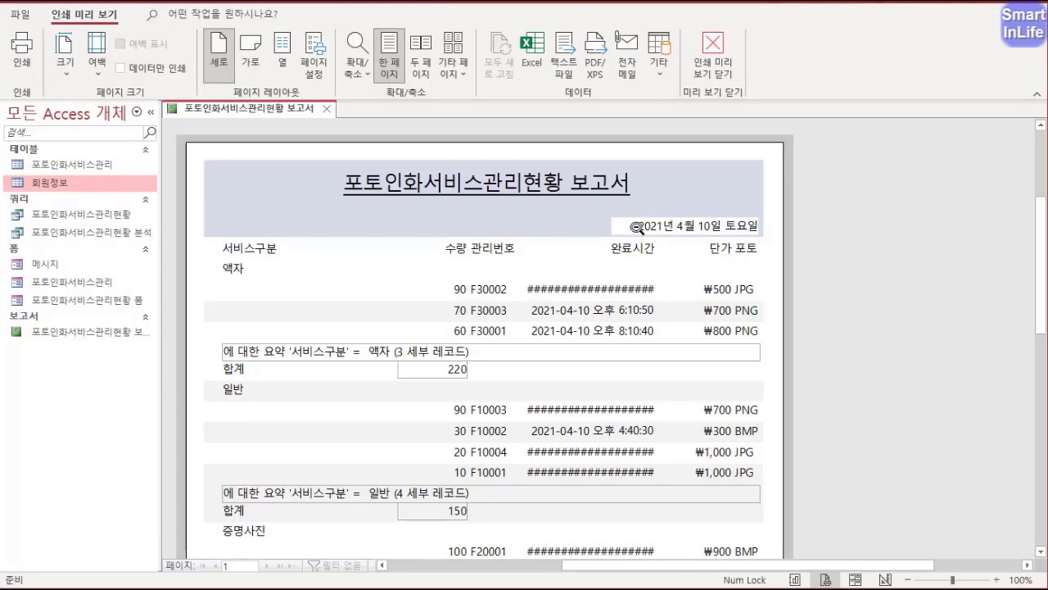
right_click(275, 108)
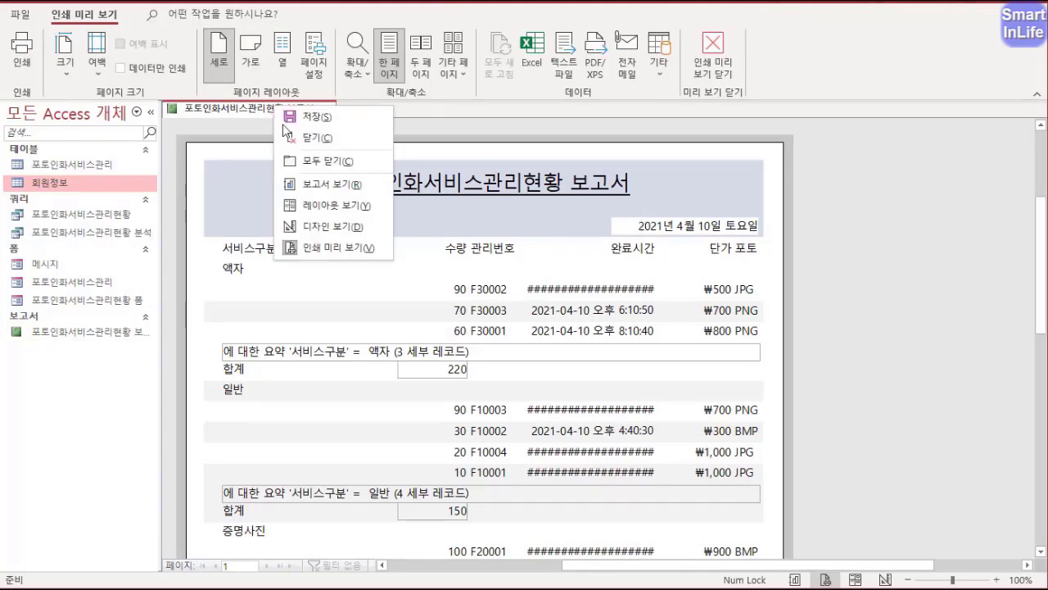
left_click(323, 226)
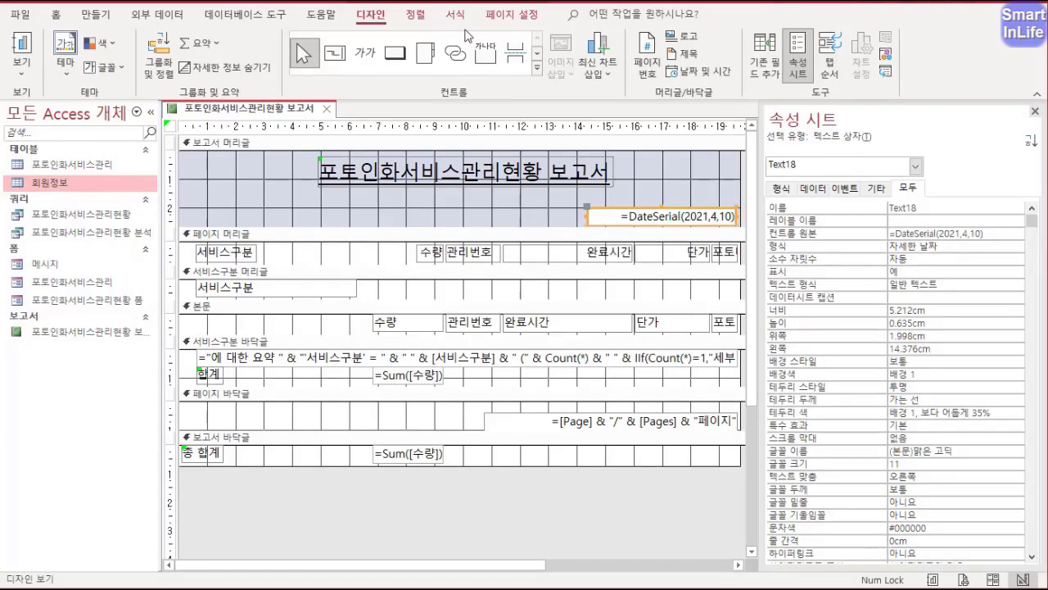
- Set the date text box's fill to 투명, and check it in print preview before returning to design view
left_click(456, 15)
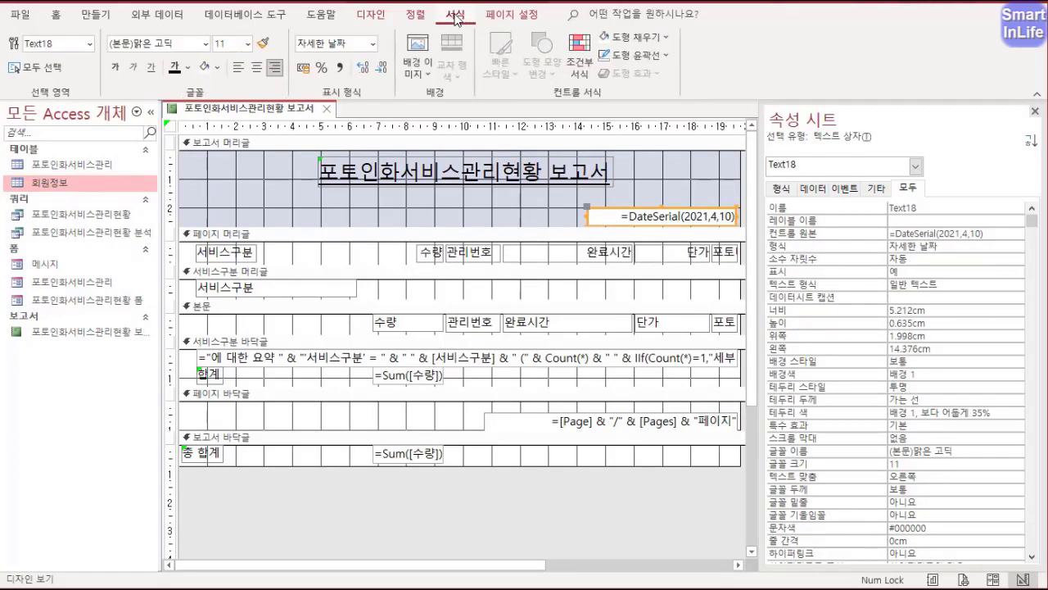
left_click(655, 37)
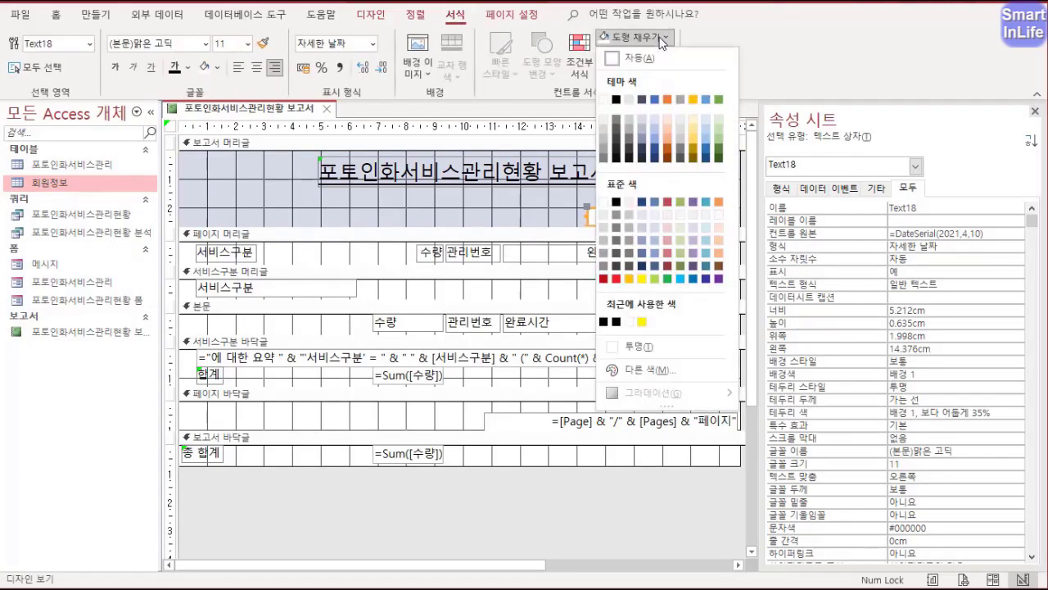
left_click(647, 346)
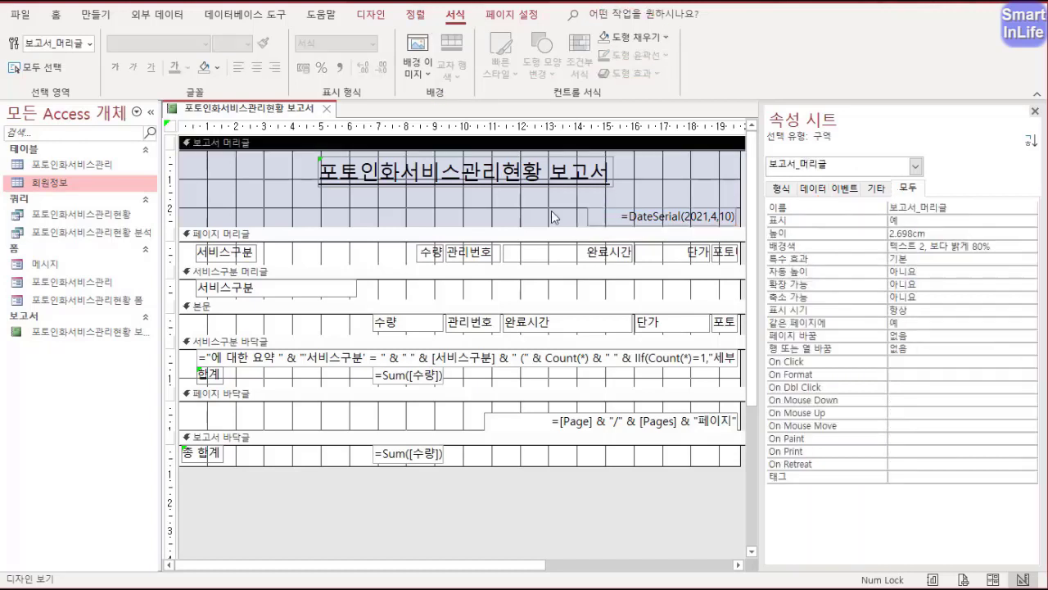
left_click(576, 215)
right_click(230, 111)
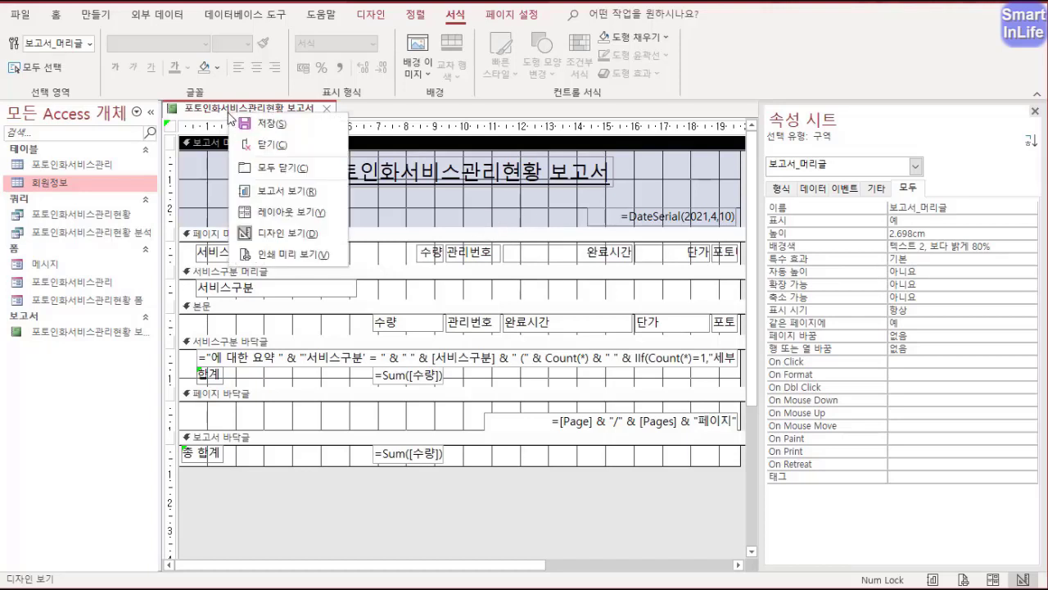
left_click(286, 258)
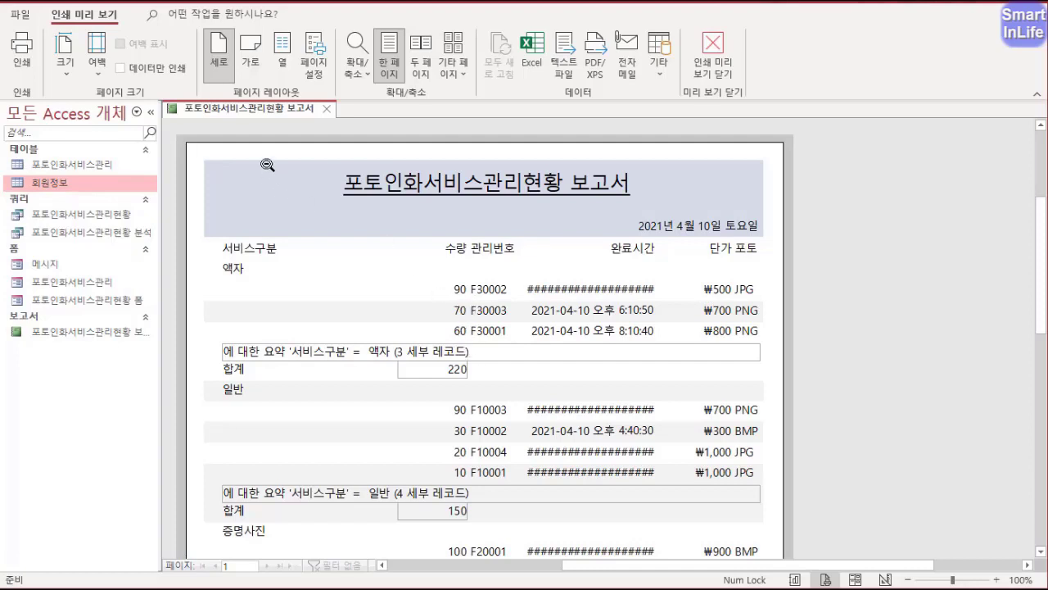
right_click(265, 108)
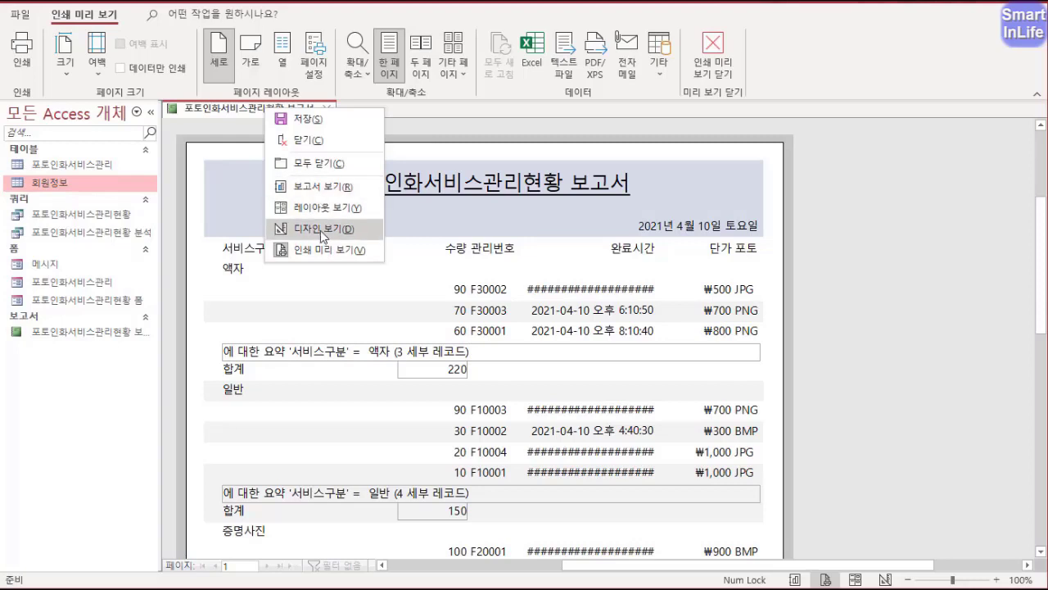
left_click(323, 229)
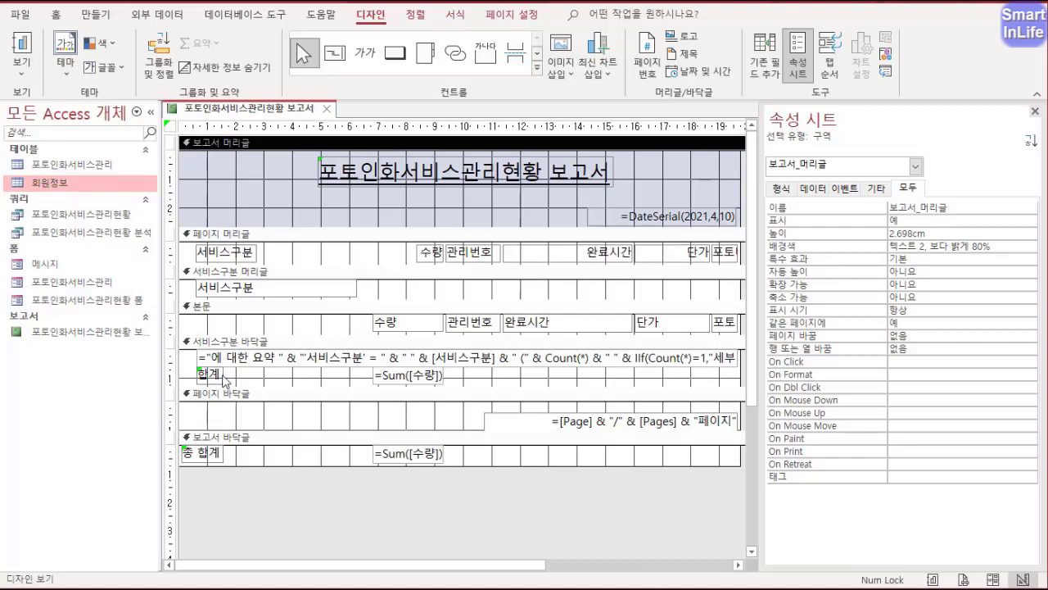
- Size the 서비스구분 label and text box and the 합계 and 총 합계 labels to the narrowest width (가장 좁은 너비에)
left_click(409, 379)
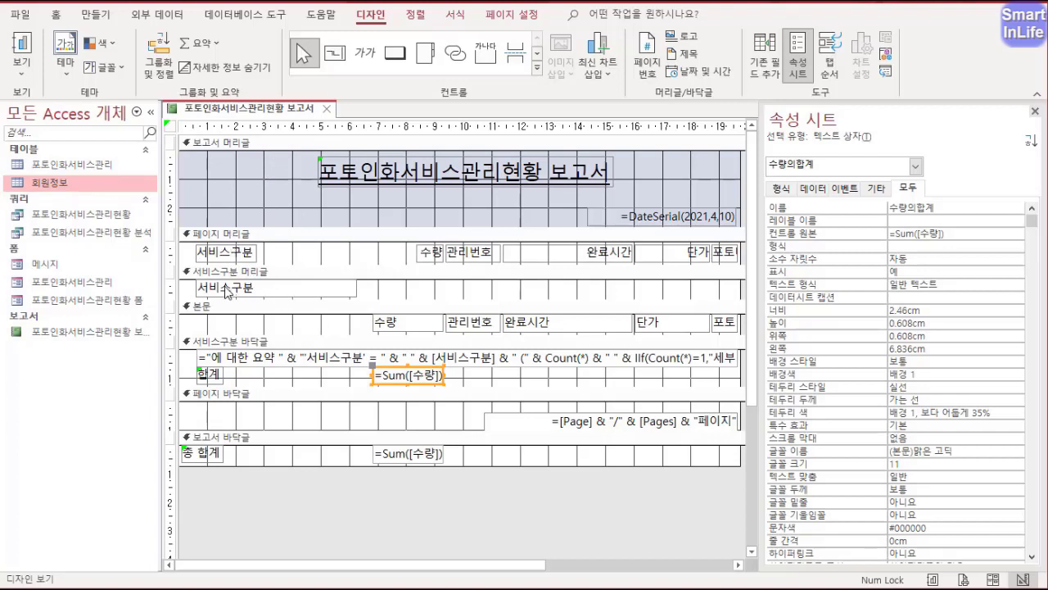
left_click(245, 257)
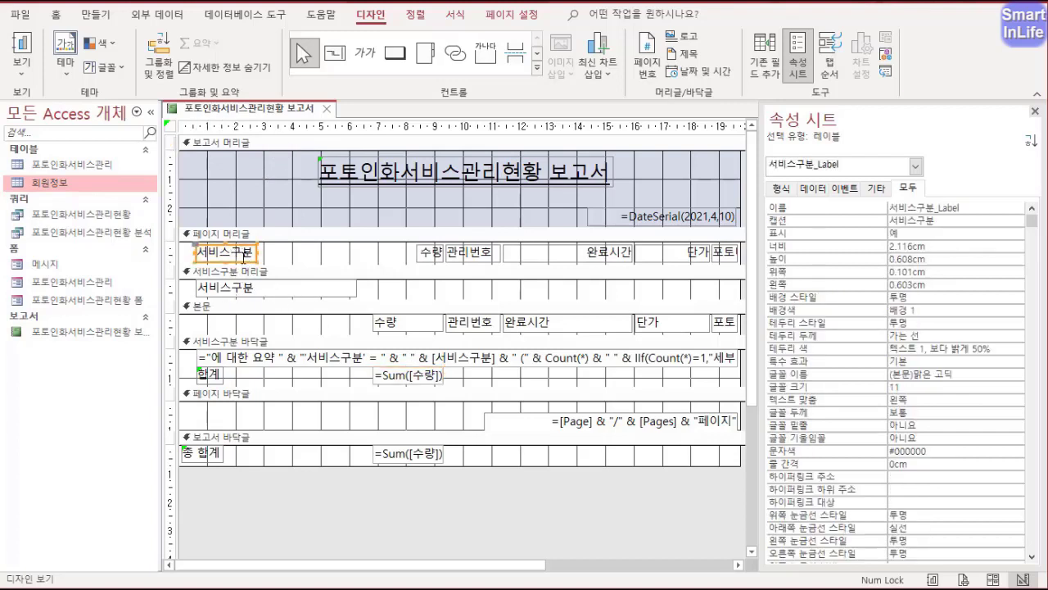
left_click(242, 297, "shift")
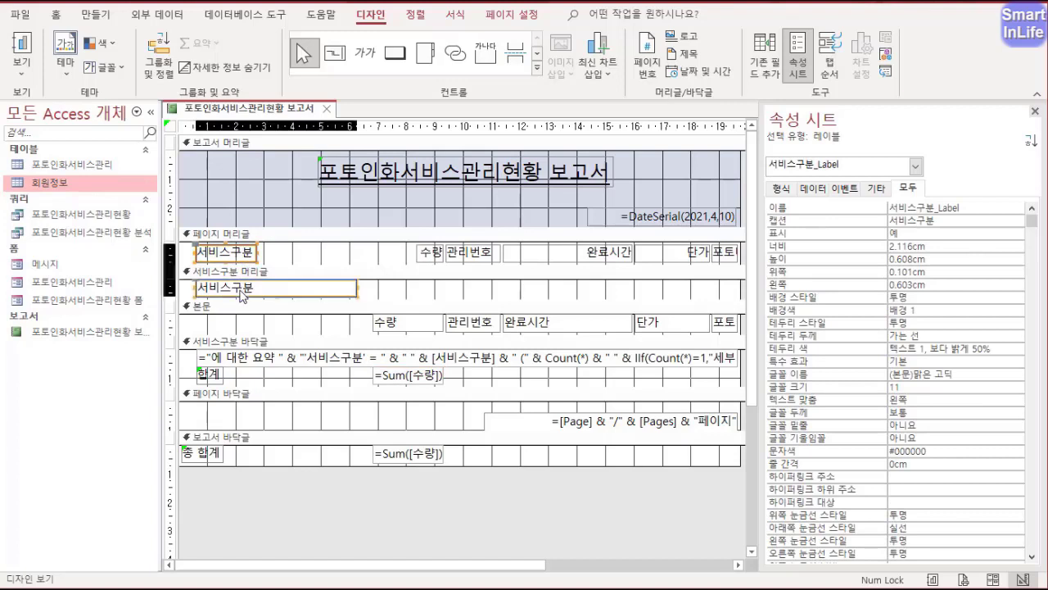
left_click(212, 375, "shift")
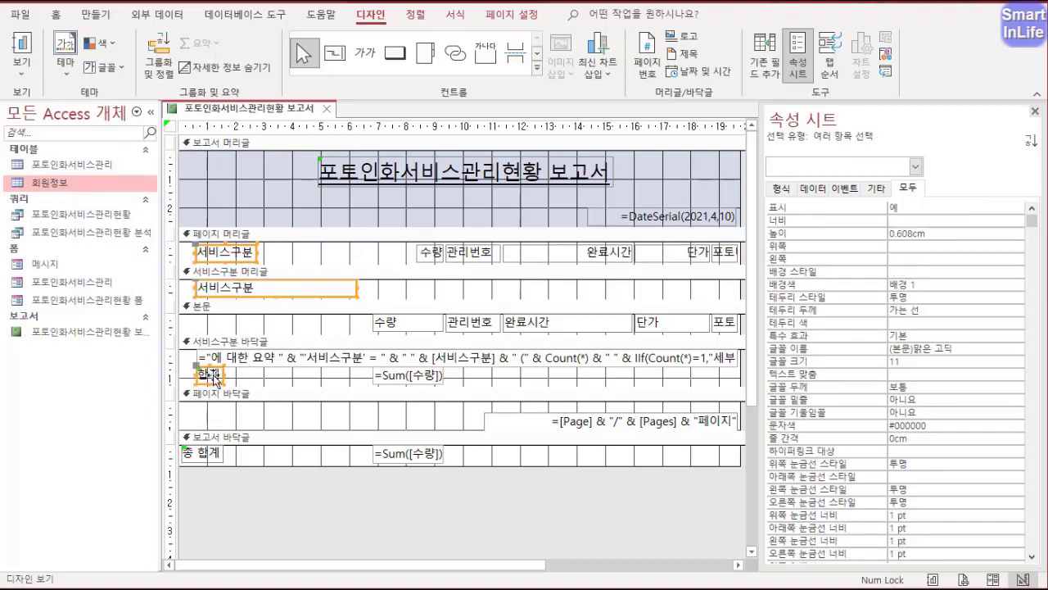
left_click(216, 454, "shift")
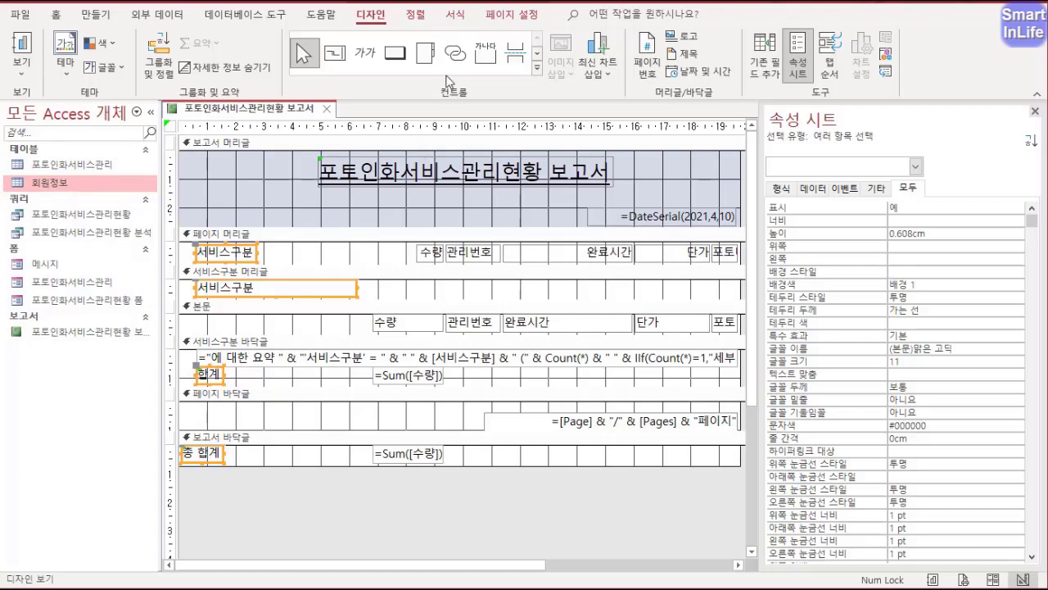
left_click(419, 20)
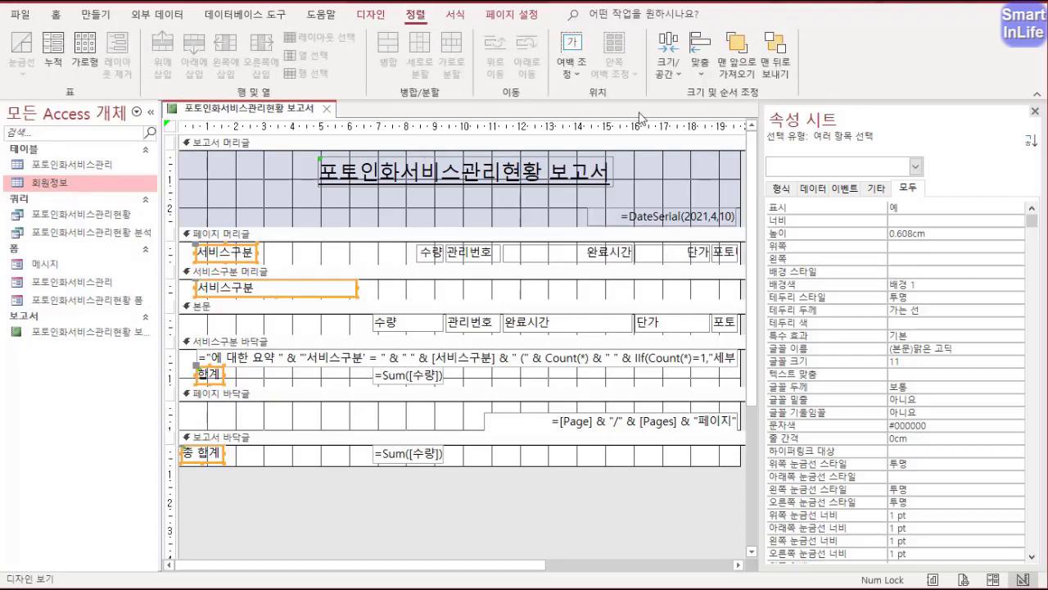
left_click(670, 72)
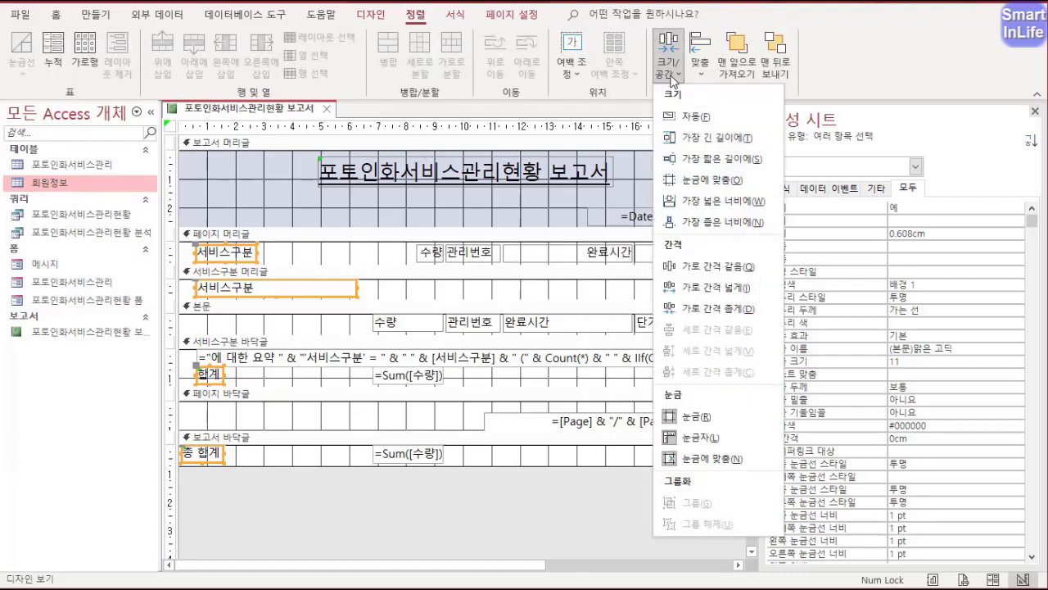
left_click(709, 234)
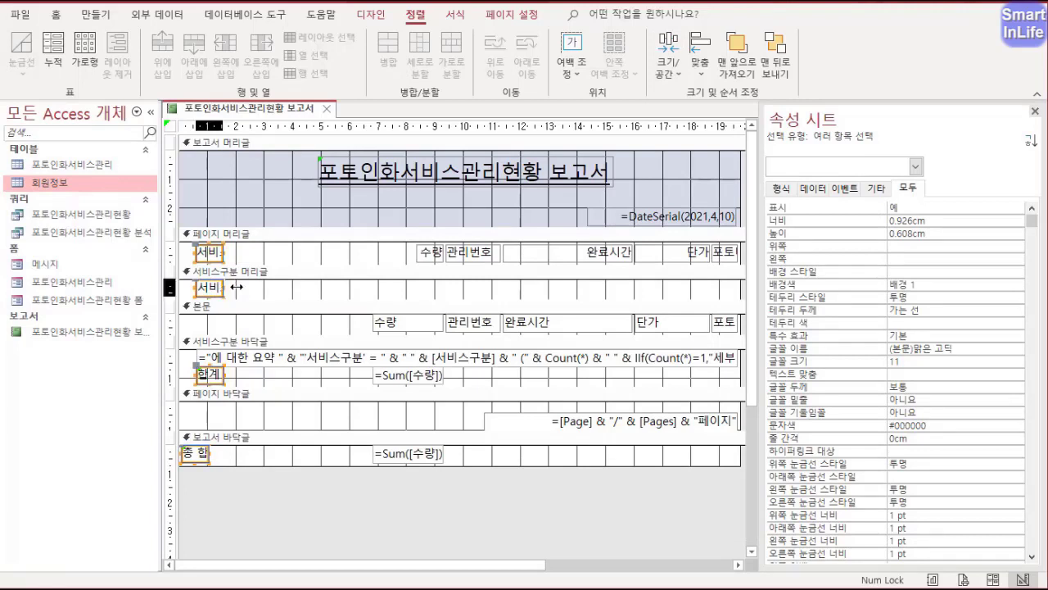
- Widen the selected 서비스구분, 합계 and 총 합계 controls together to about 2.2 cm and centre their text
key("ctrl+z")
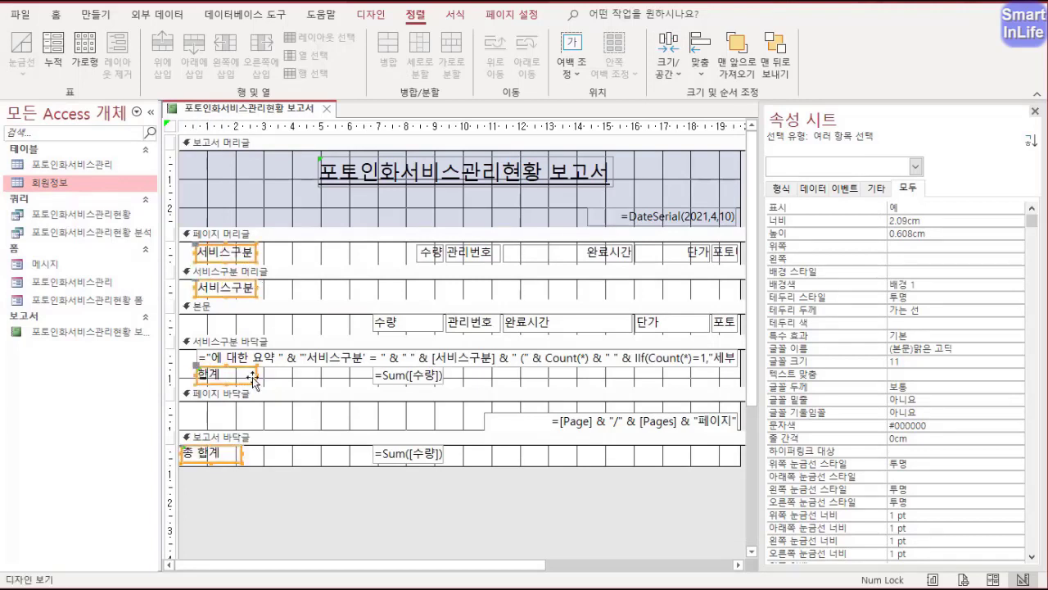
left_click_drag(256, 253, 250, 253)
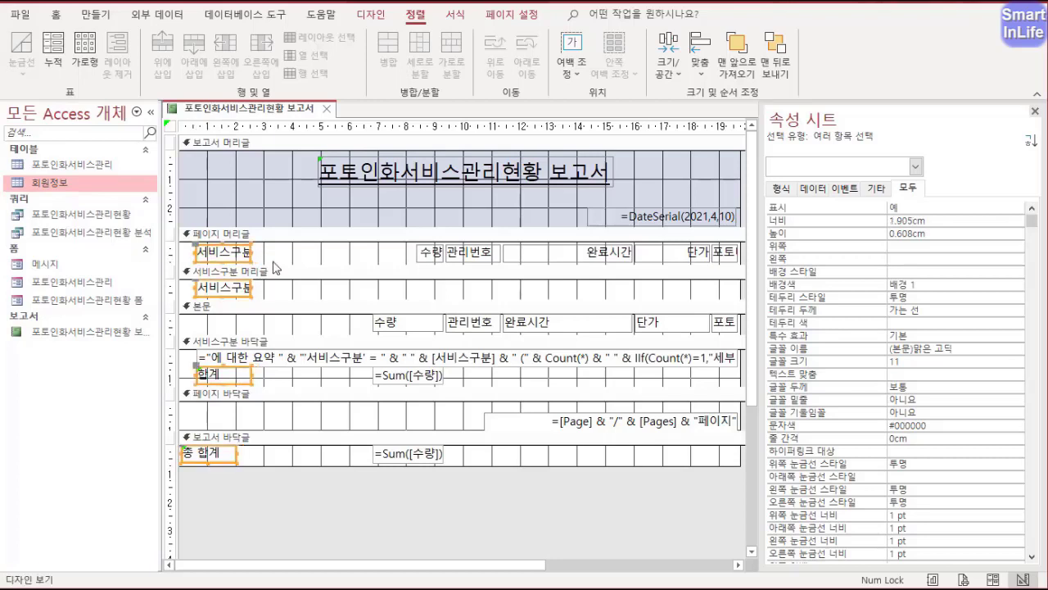
left_click_drag(256, 252, 264, 252)
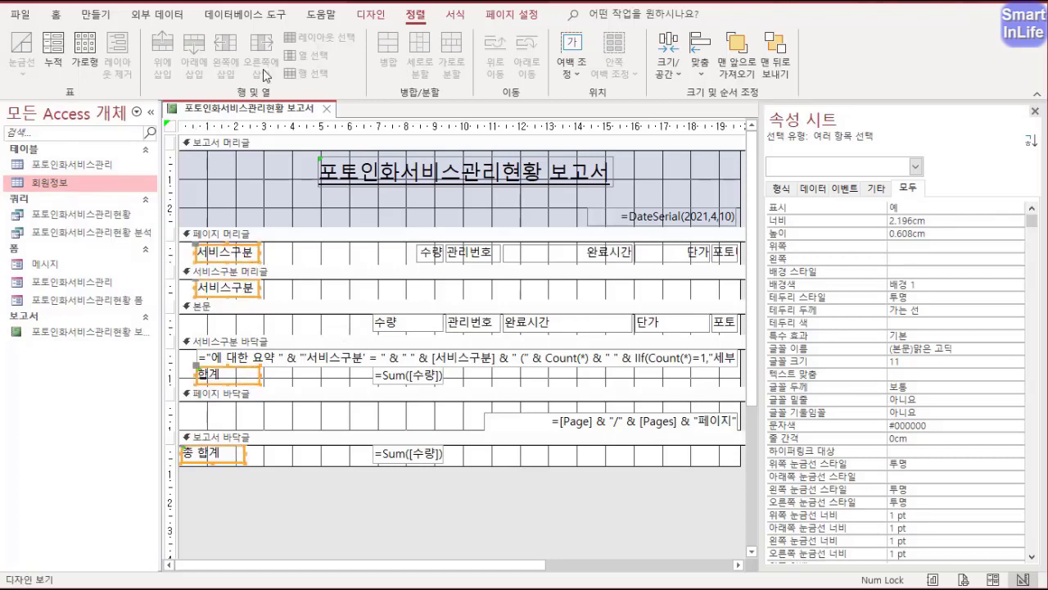
left_click(457, 16)
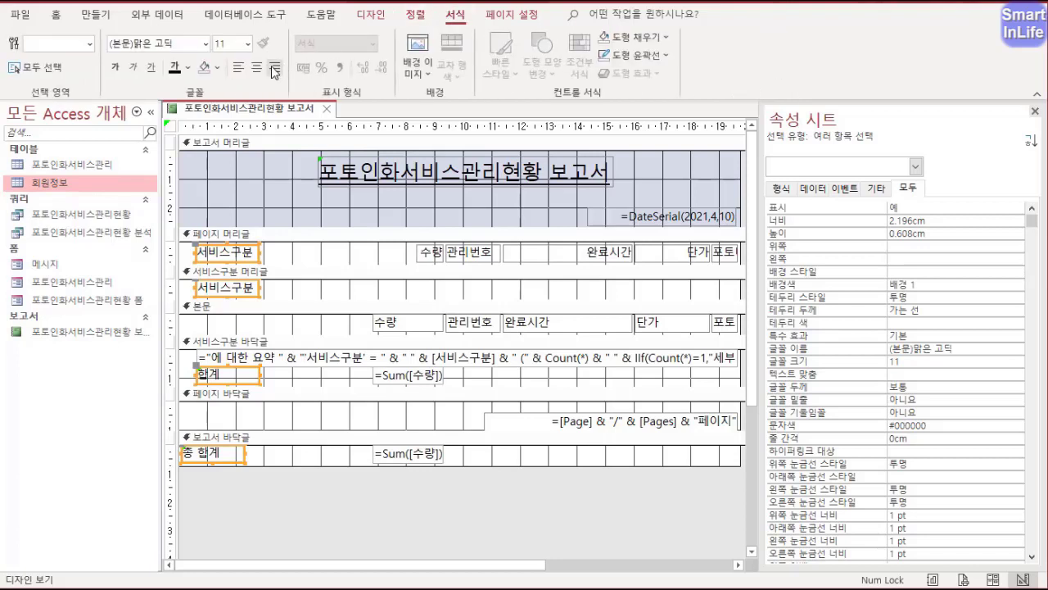
left_click(256, 69)
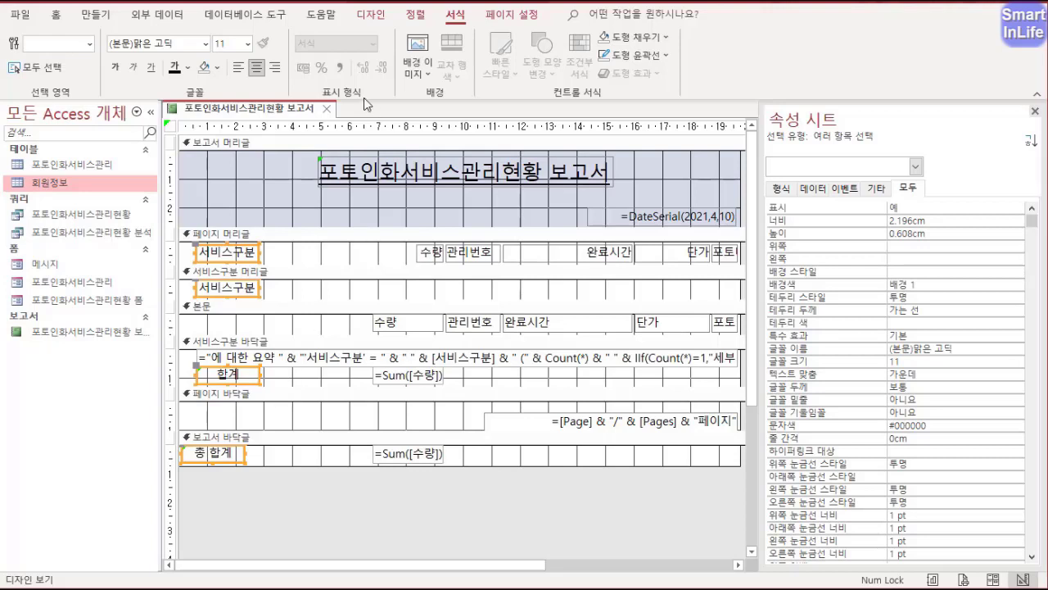
- Align the left edges of the 서비스구분, 합계 and 총 합계 controls
left_click(415, 15)
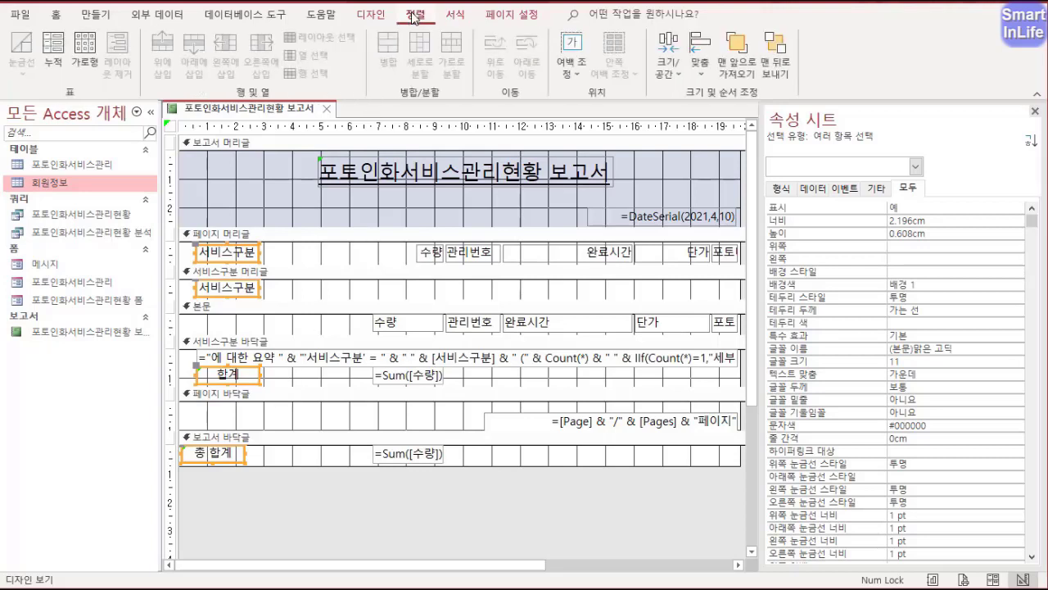
left_click(703, 76)
left_click(711, 143)
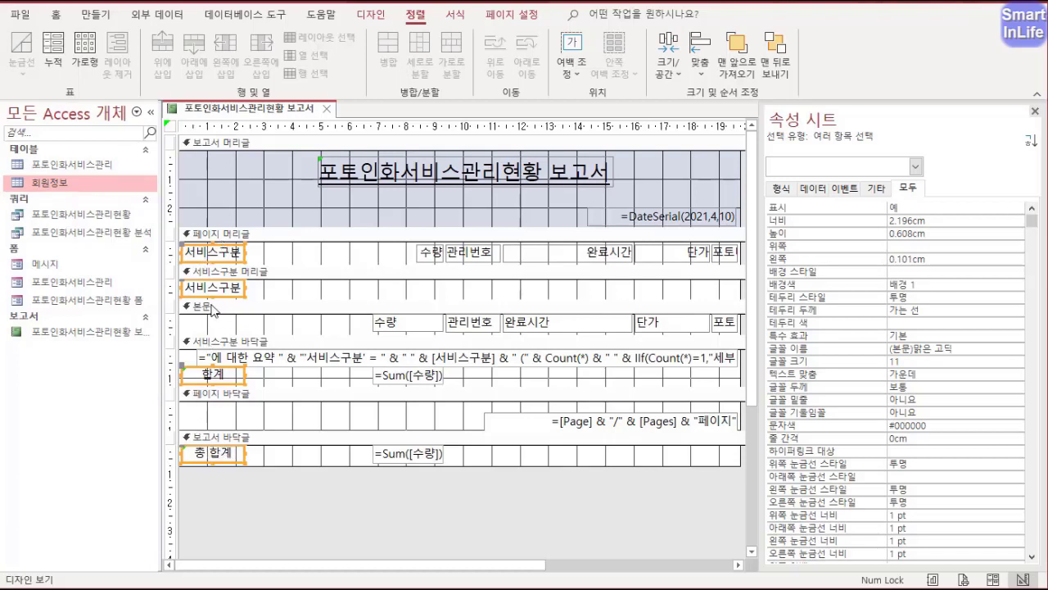
- Move the 관리번호 label and text box beside 서비스구분, about 2.6 cm from the left, and check print preview before returning to design view
left_click(483, 256)
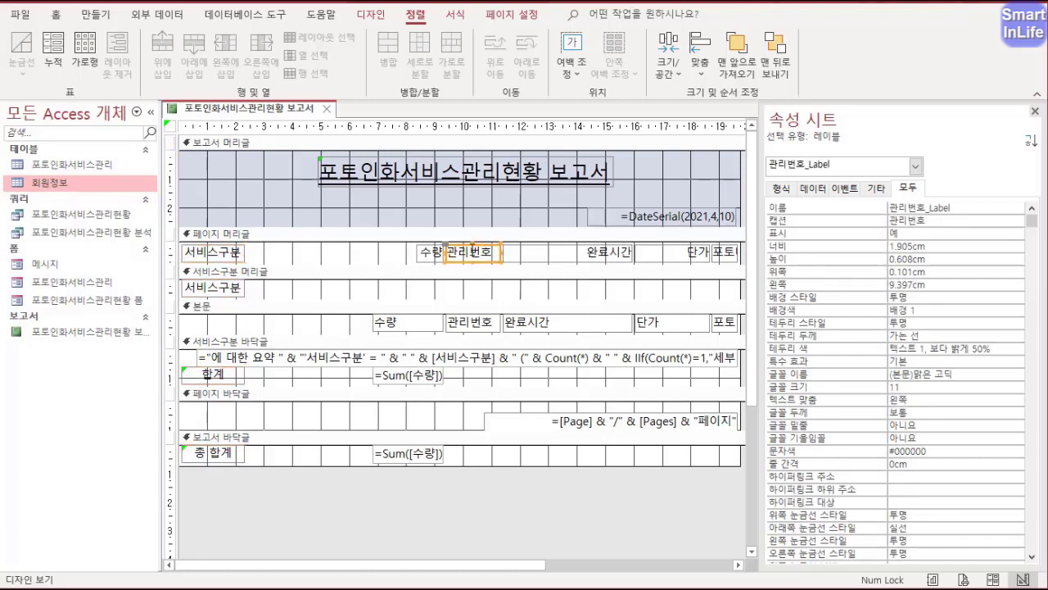
left_click(483, 324, "shift")
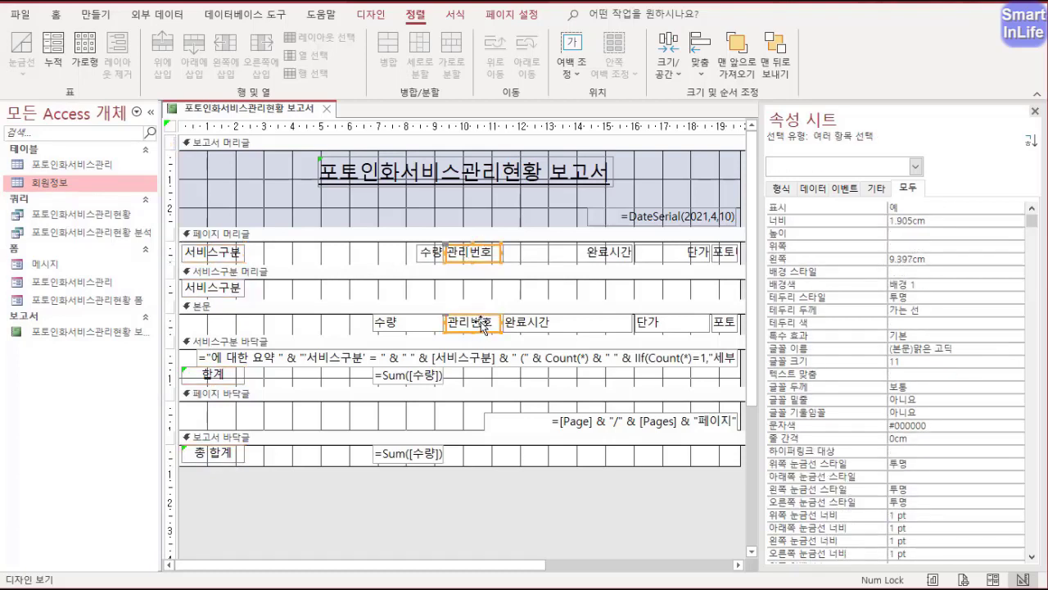
left_click_drag(473, 259, 278, 263)
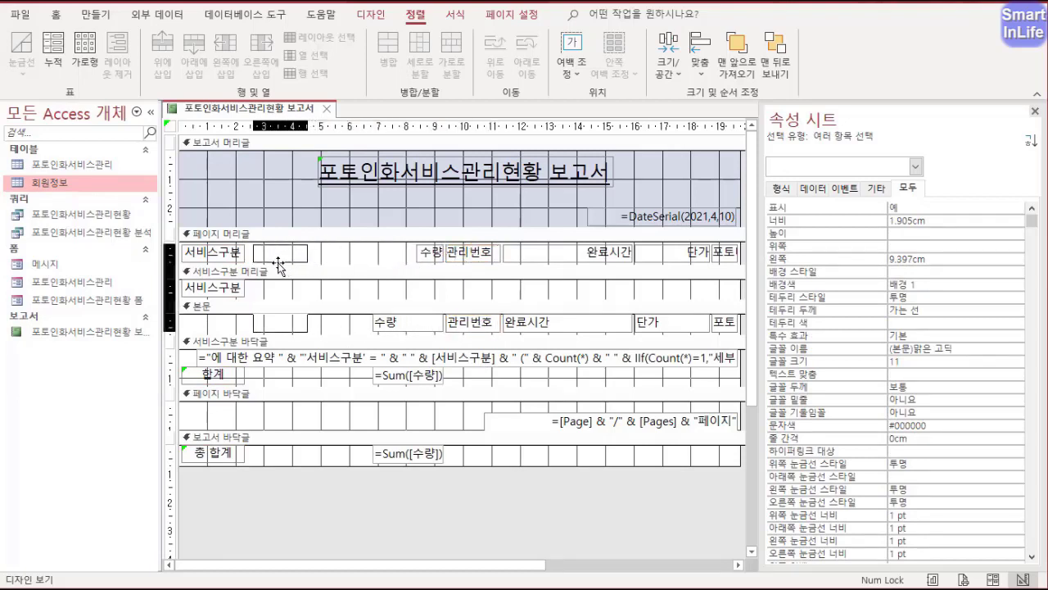
left_click_drag(279, 264, 280, 264)
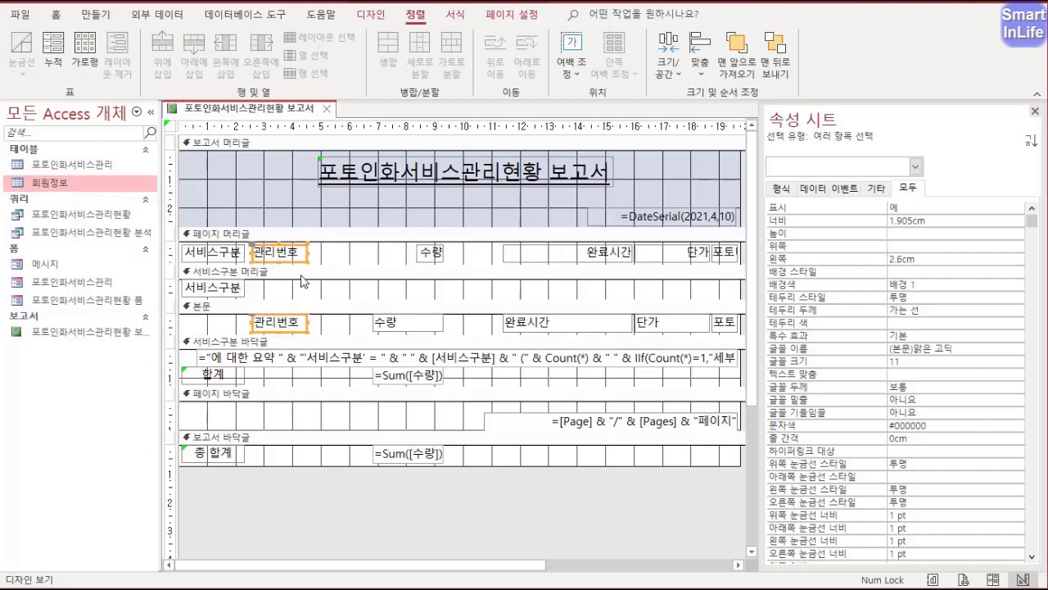
right_click(258, 123)
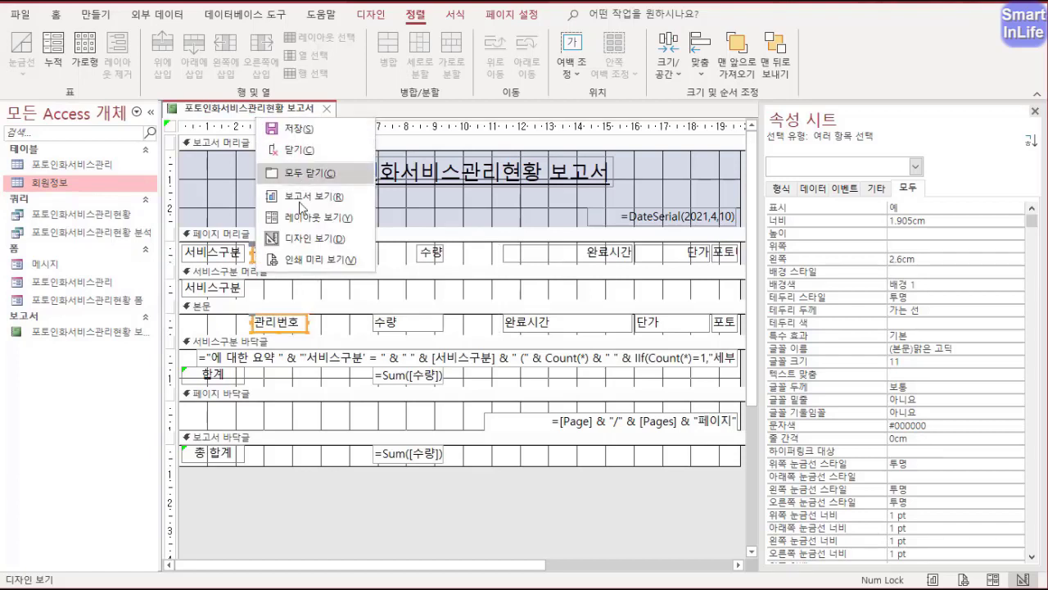
left_click(310, 259)
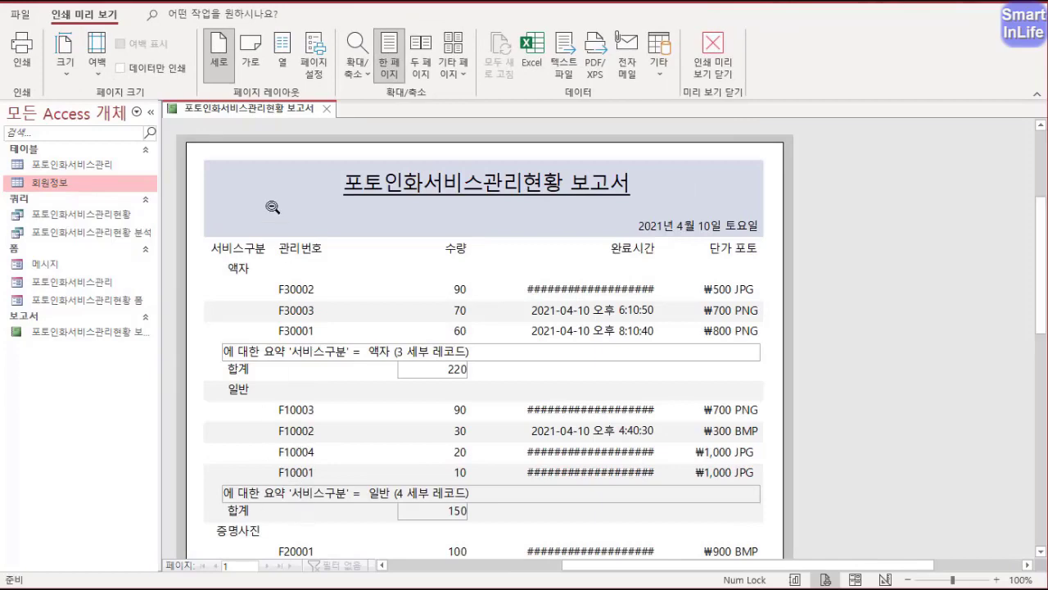
right_click(267, 113)
left_click(325, 230)
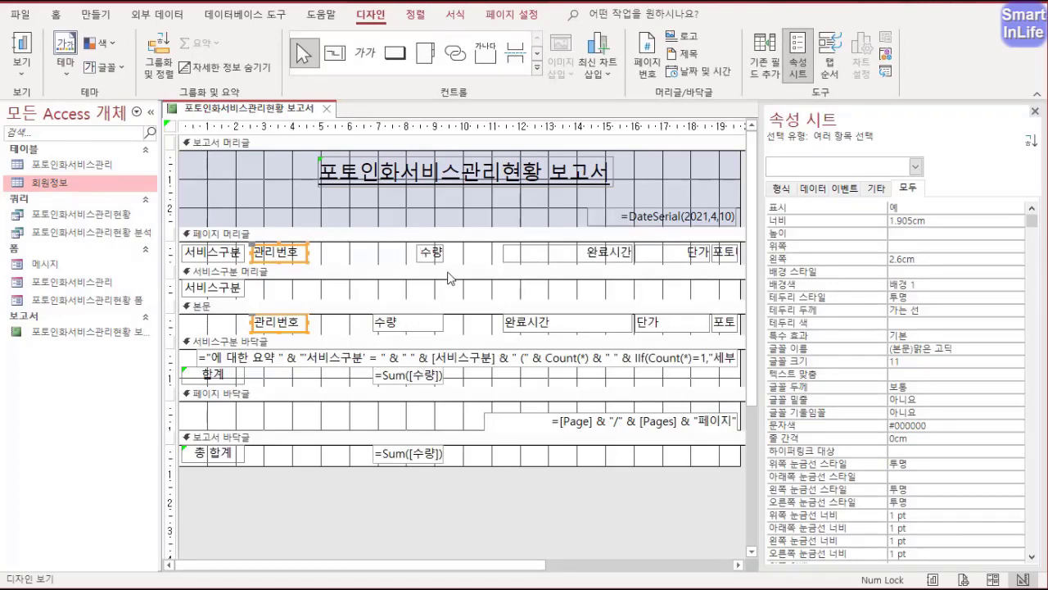
- Shift the 수량 label, its text box and both =Sum([수량]) boxes right together, placing the label about 15.2 cm from the left
left_click(447, 233)
left_click(429, 252)
left_click(426, 323, "shift")
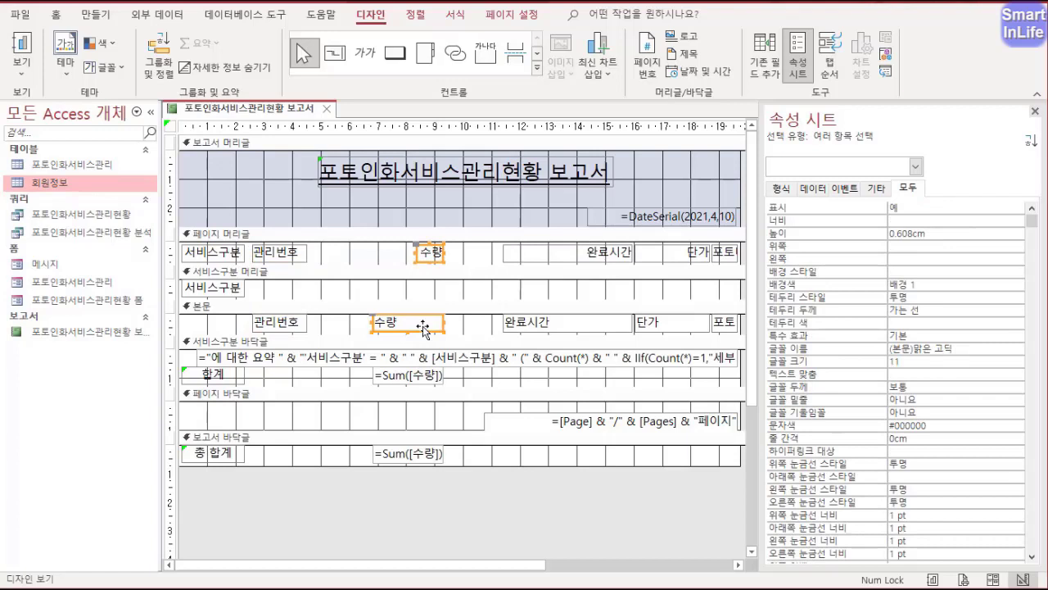
left_click(429, 381, "shift")
left_click(417, 459, "shift")
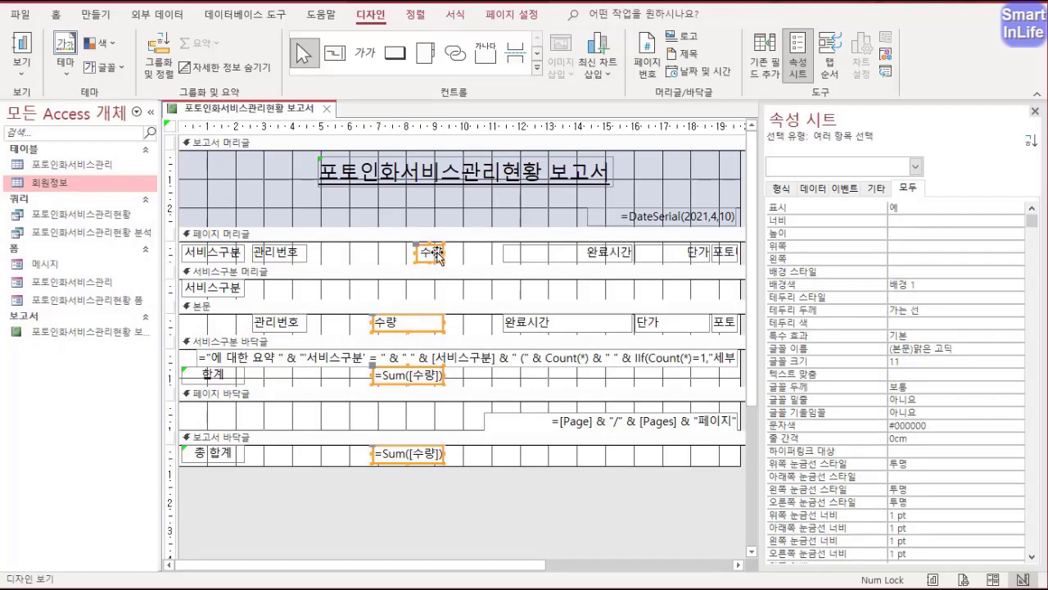
left_click_drag(435, 260, 610, 453)
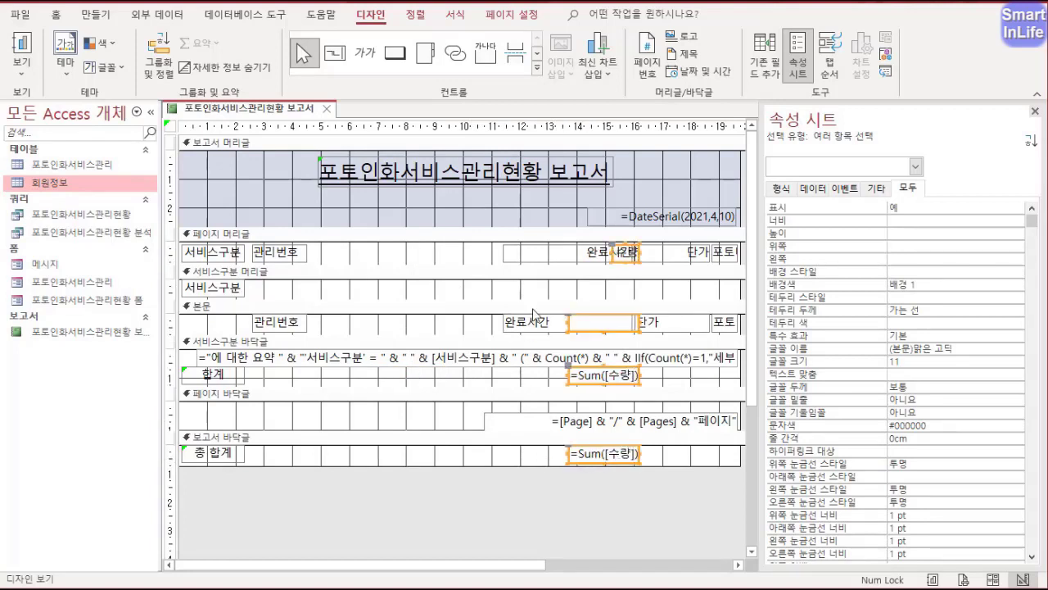
- Move the 완료시간 label and text box beside 관리번호, about 4.7 cm from the left, and check print preview before returning to design view
left_click(528, 261)
left_click(526, 324, "shift")
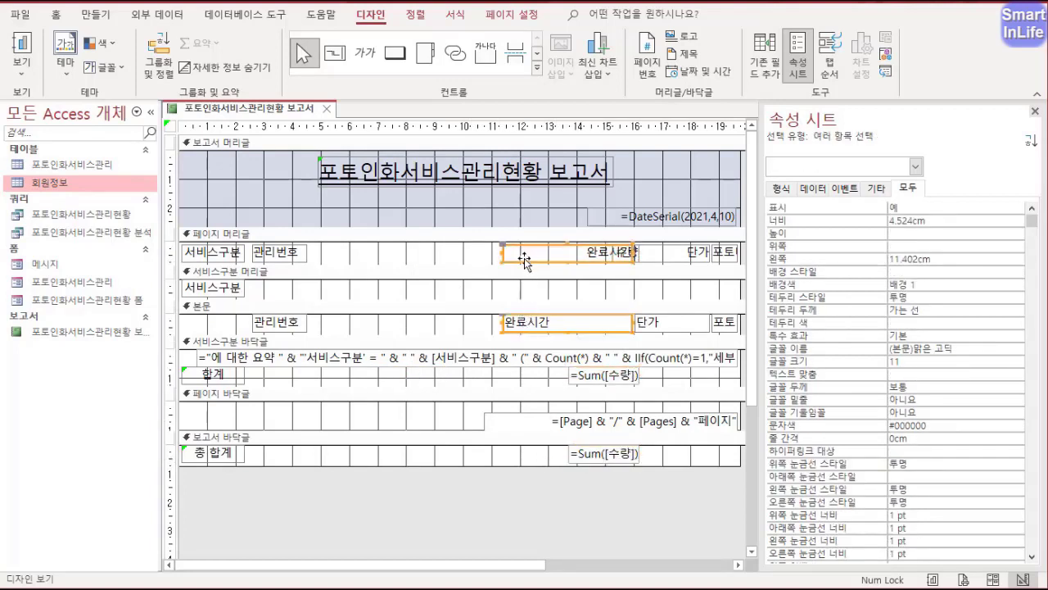
left_click_drag(524, 254, 333, 254)
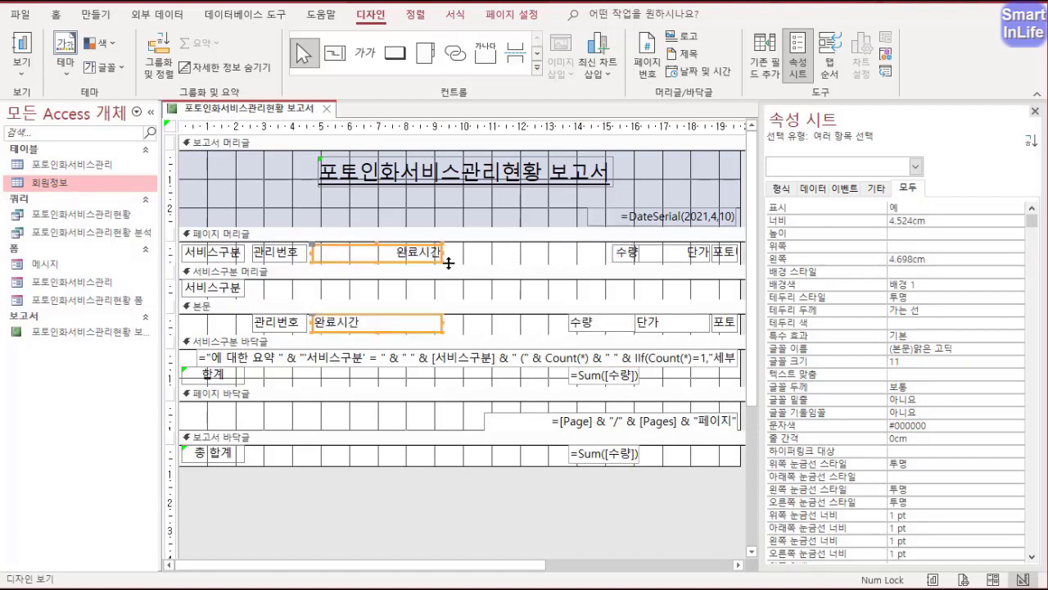
right_click(277, 113)
left_click(333, 254)
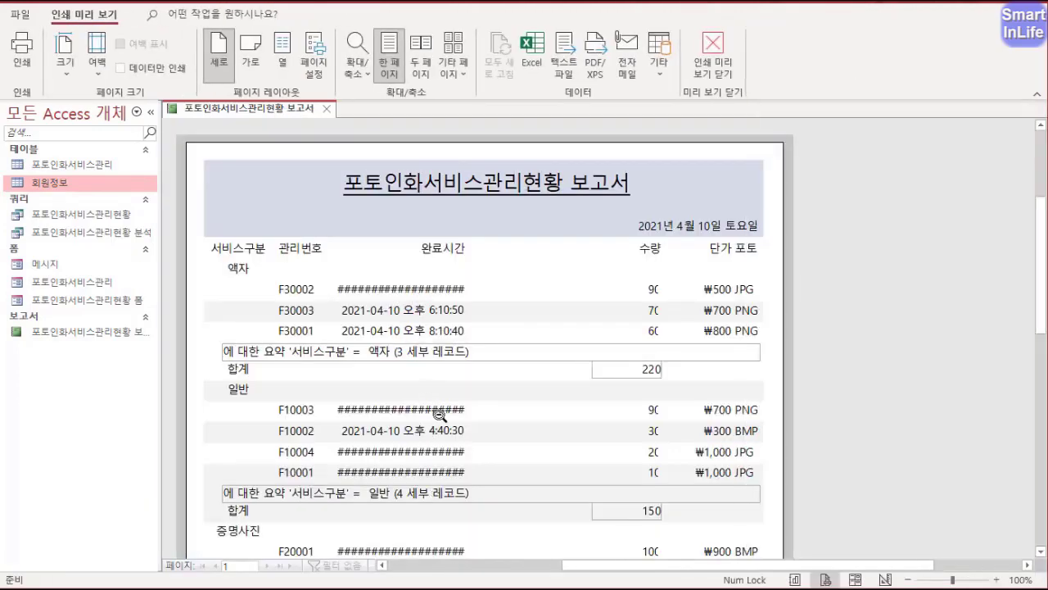
right_click(279, 108)
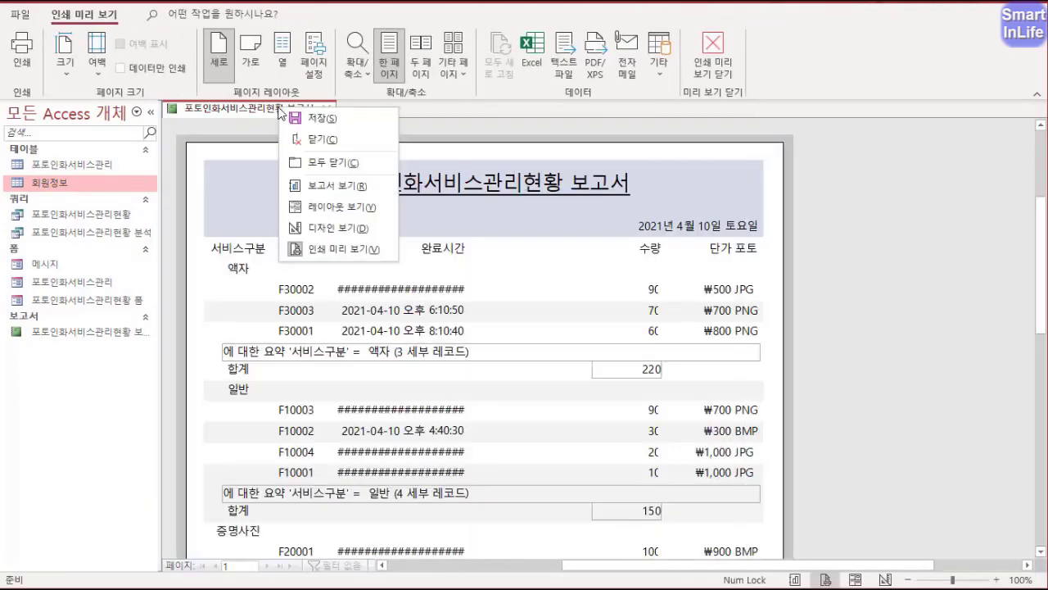
left_click(347, 228)
- Widen the 완료시간 label and text box to about 5.3 cm, centre their text, and check print preview before returning to design view
left_click_drag(443, 256, 465, 256)
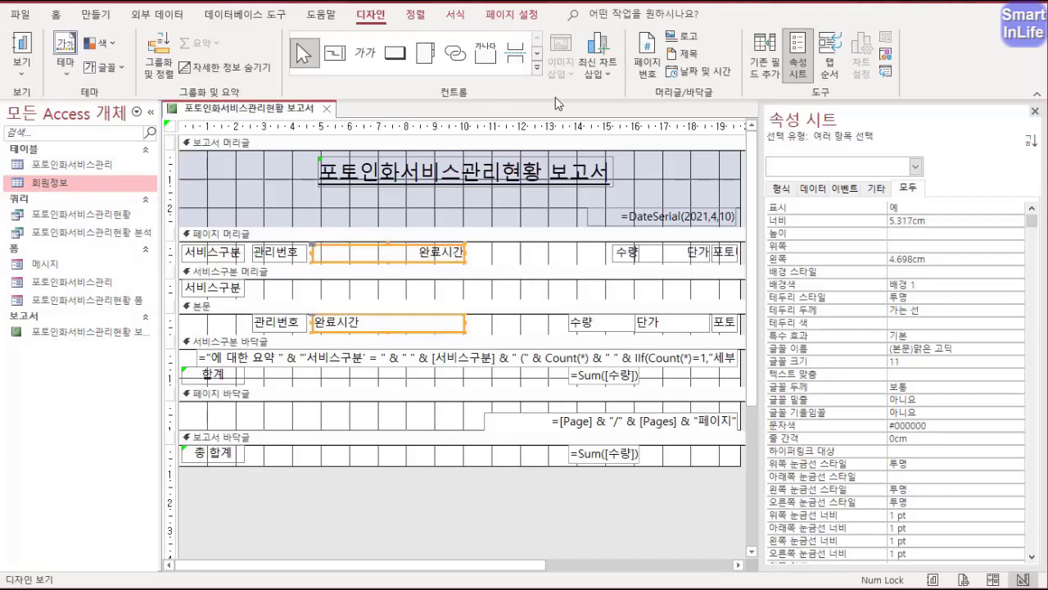
left_click(451, 16)
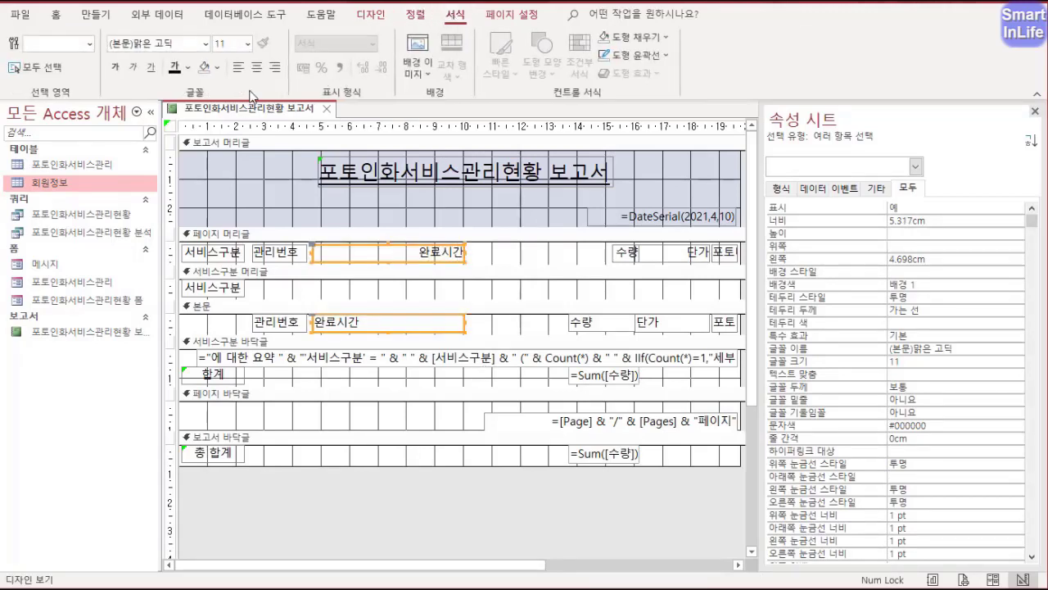
left_click(258, 69)
left_click(258, 71)
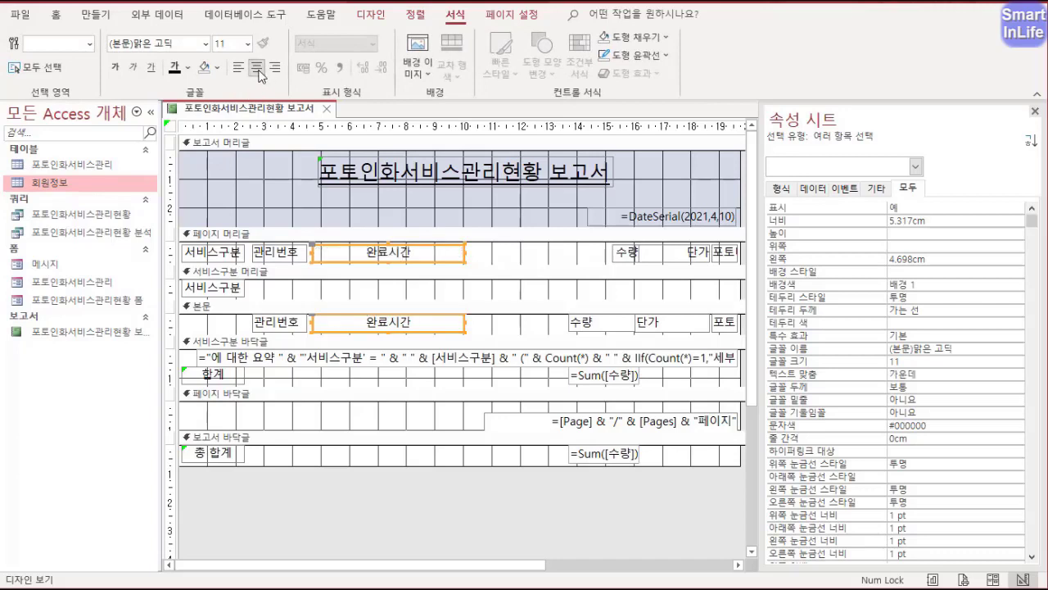
right_click(292, 108)
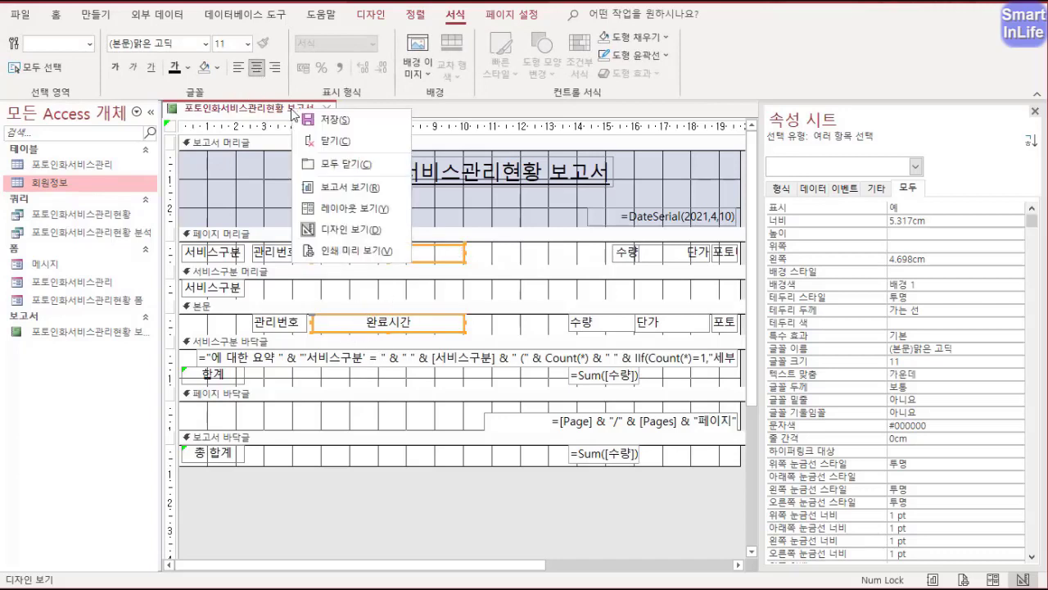
left_click(340, 249)
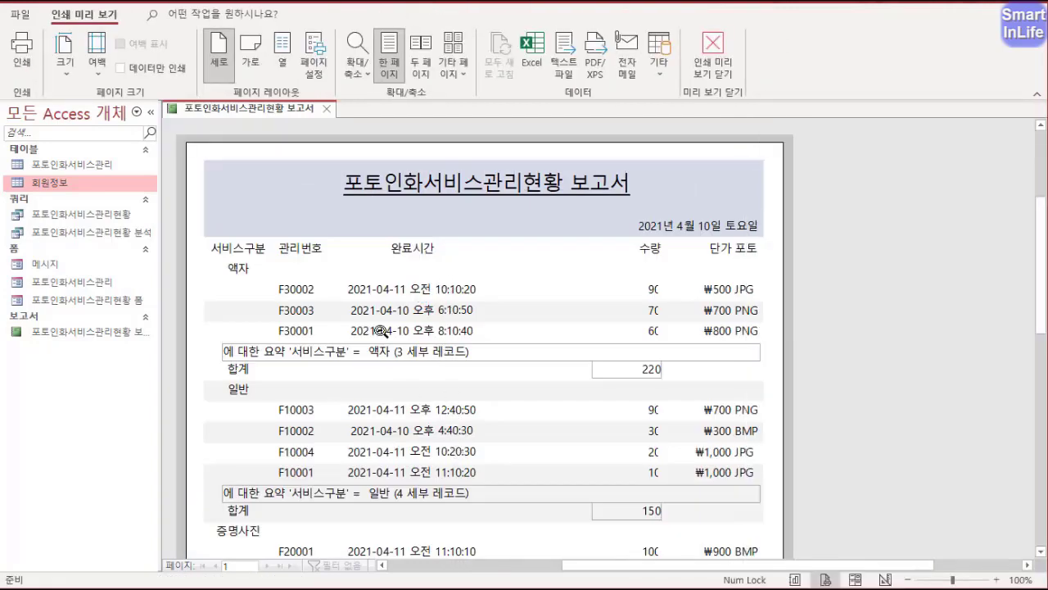
right_click(278, 107)
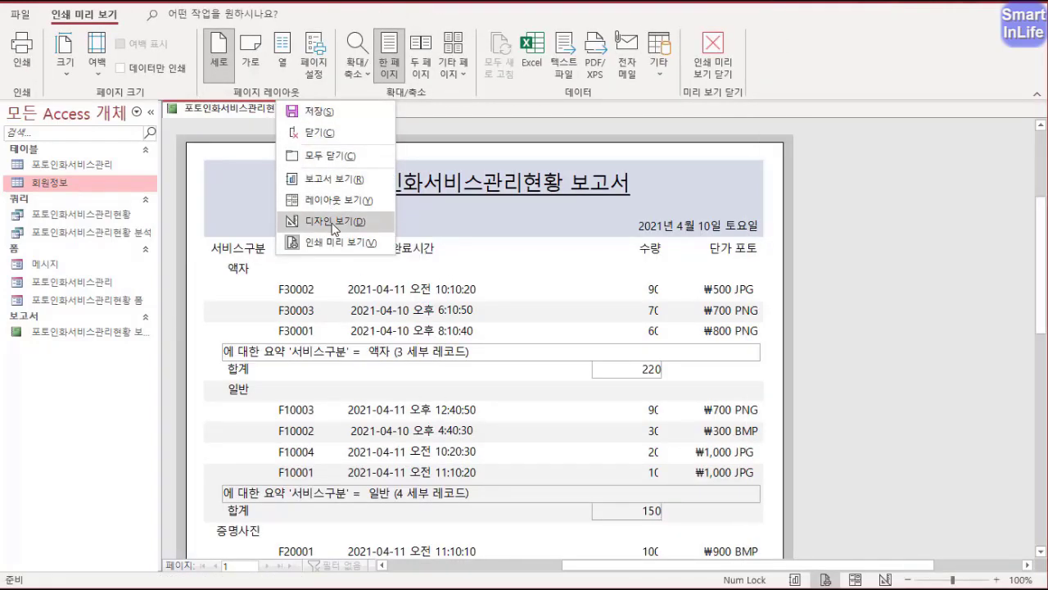
left_click(340, 222)
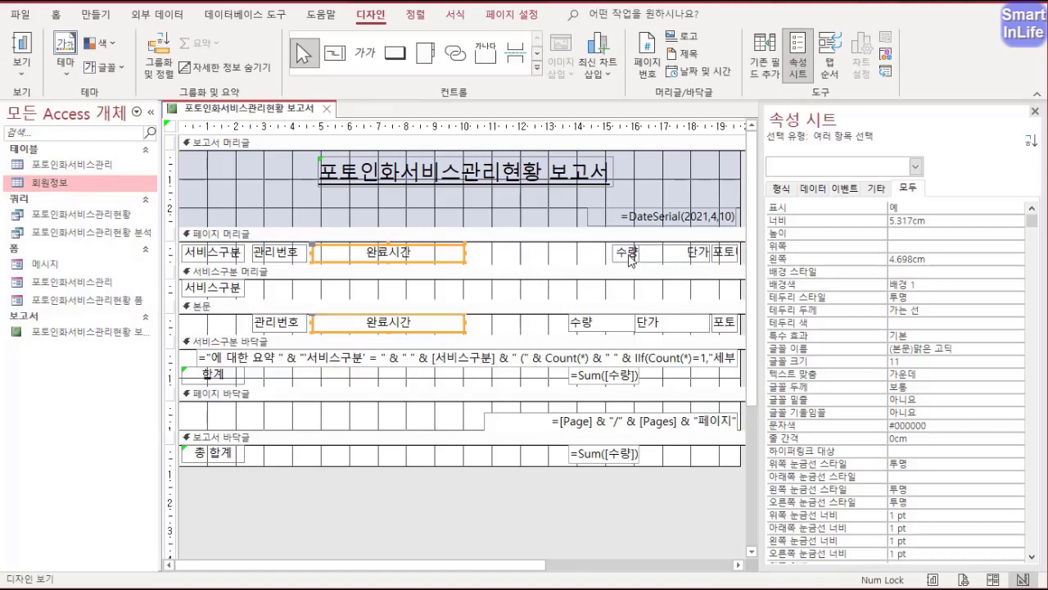
- Move the 단가 label and text box beside 완료시간, about 10.2 cm from the left, and check print preview before returning to design view
left_click(630, 258)
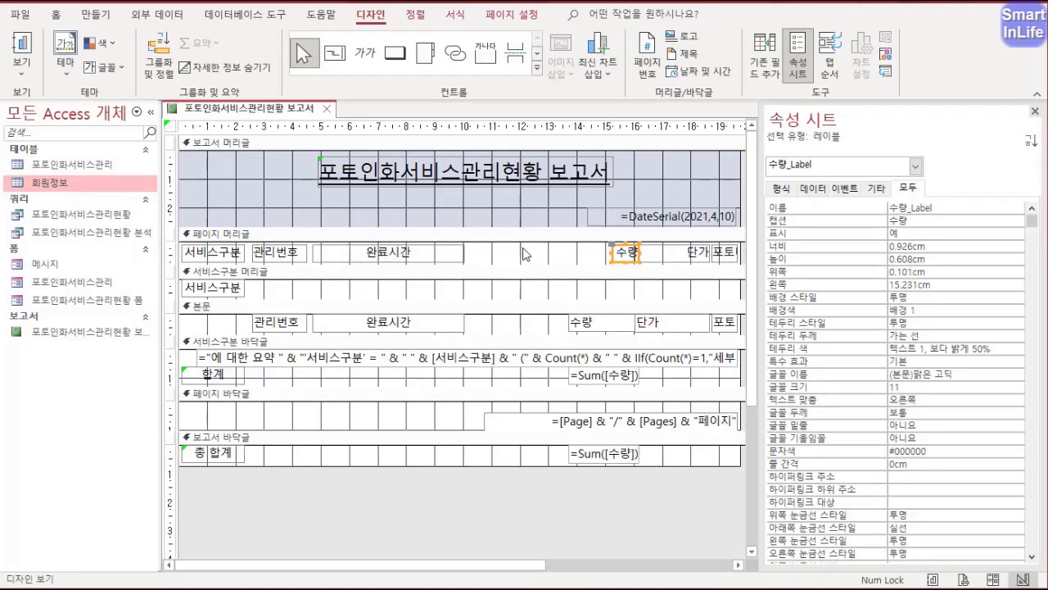
left_click(688, 252)
left_click(688, 323, "shift")
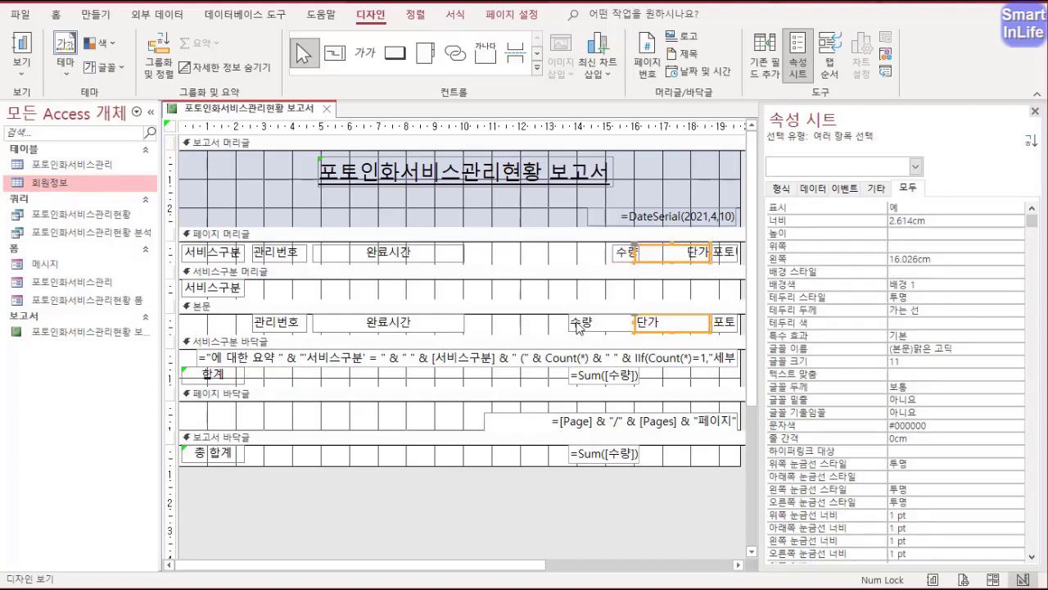
left_click_drag(679, 250, 507, 256)
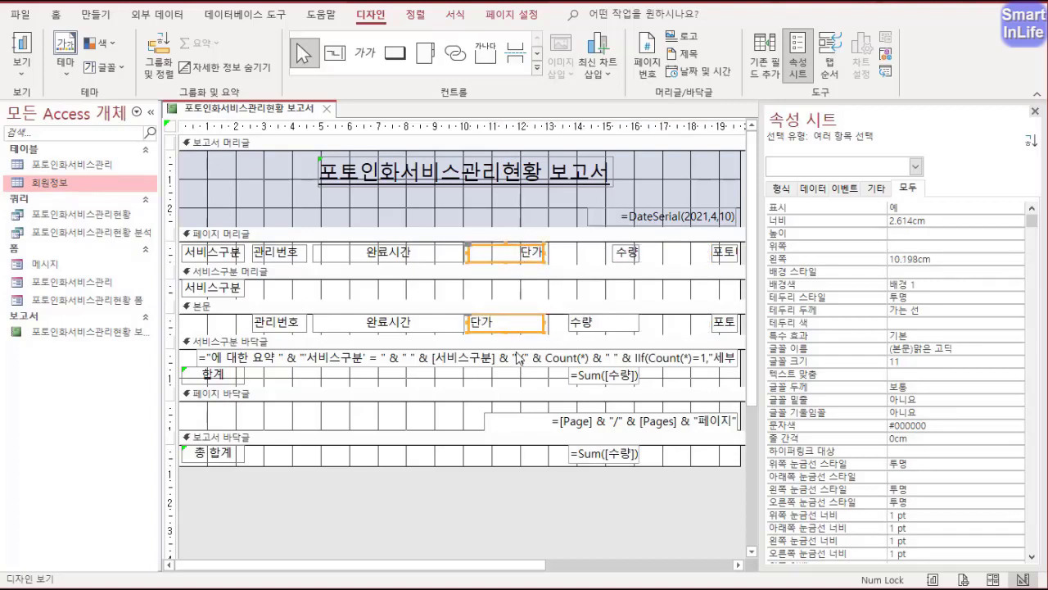
right_click(280, 115)
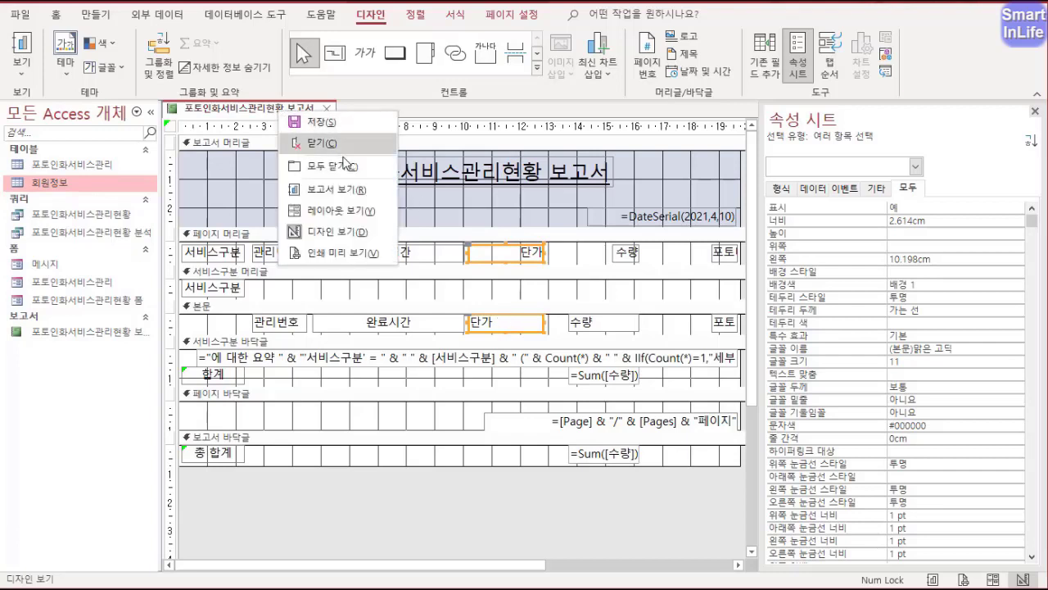
left_click(347, 255)
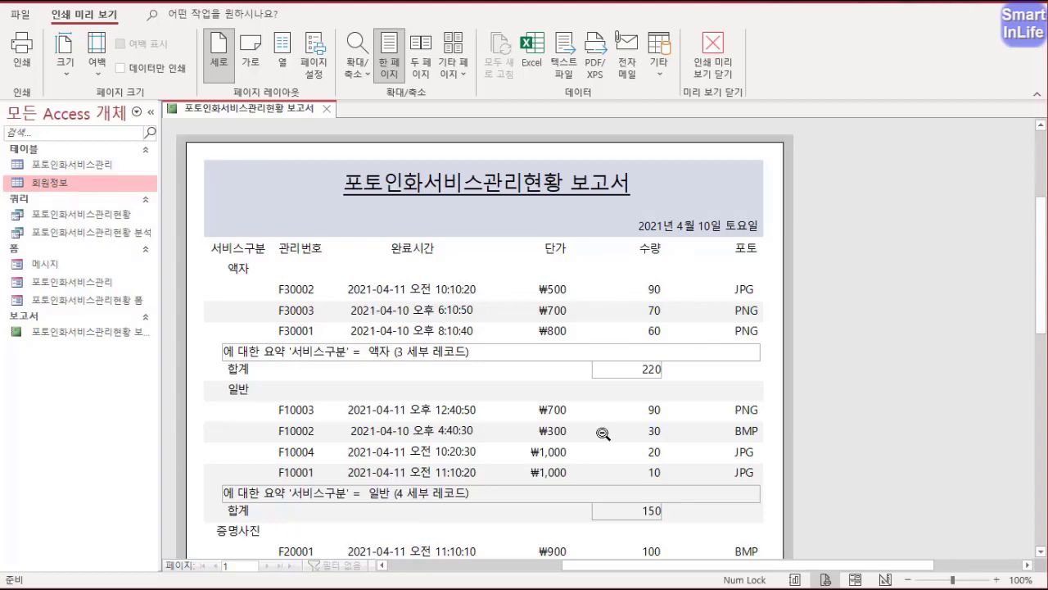
right_click(297, 115)
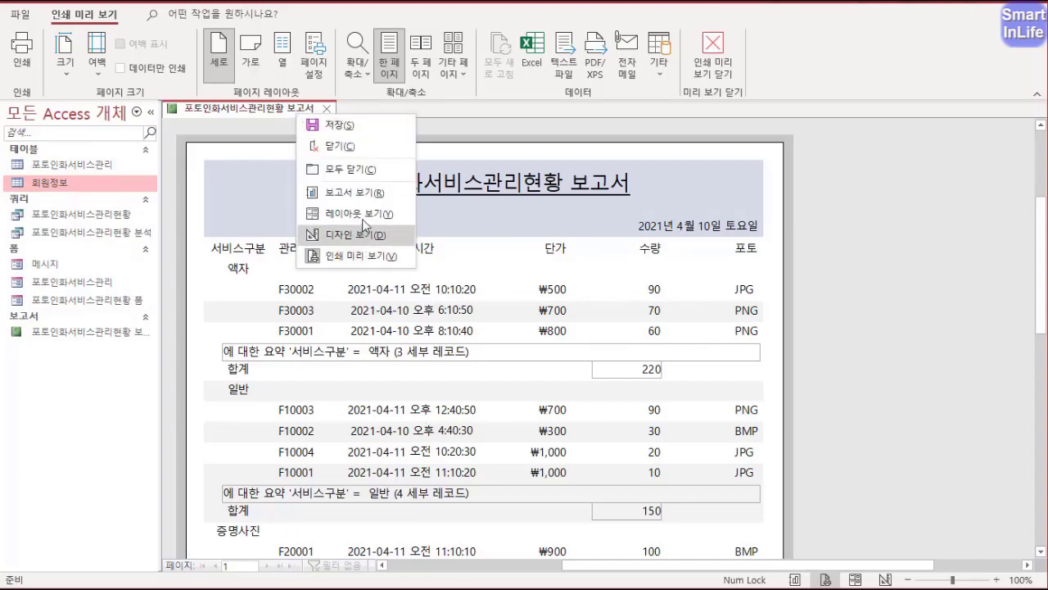
left_click(362, 236)
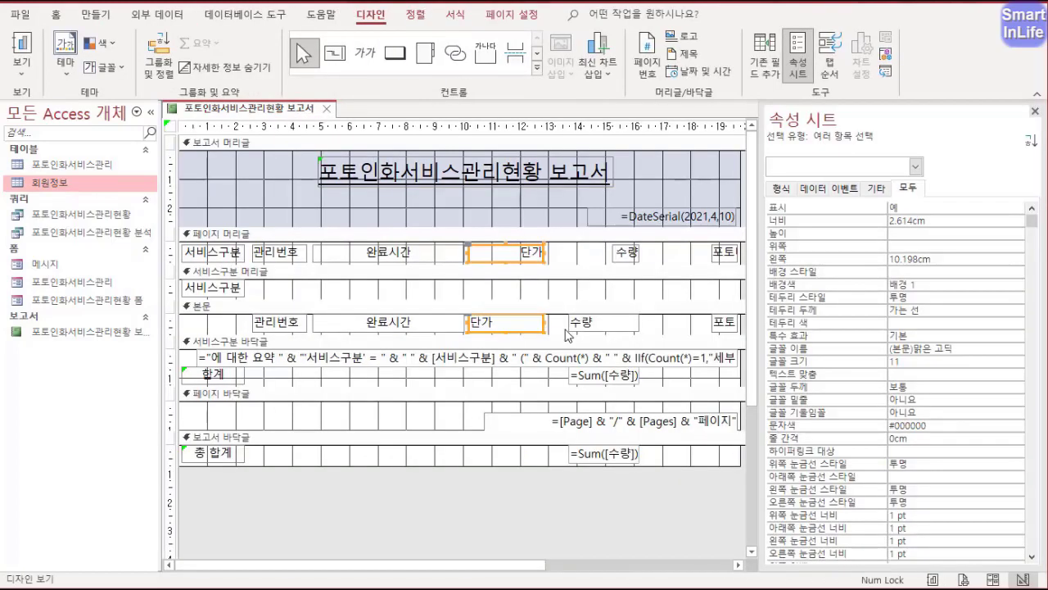
- Size the 수량 label and its text box to the narrowest width (가장 좁은 너비에)
left_click(629, 253)
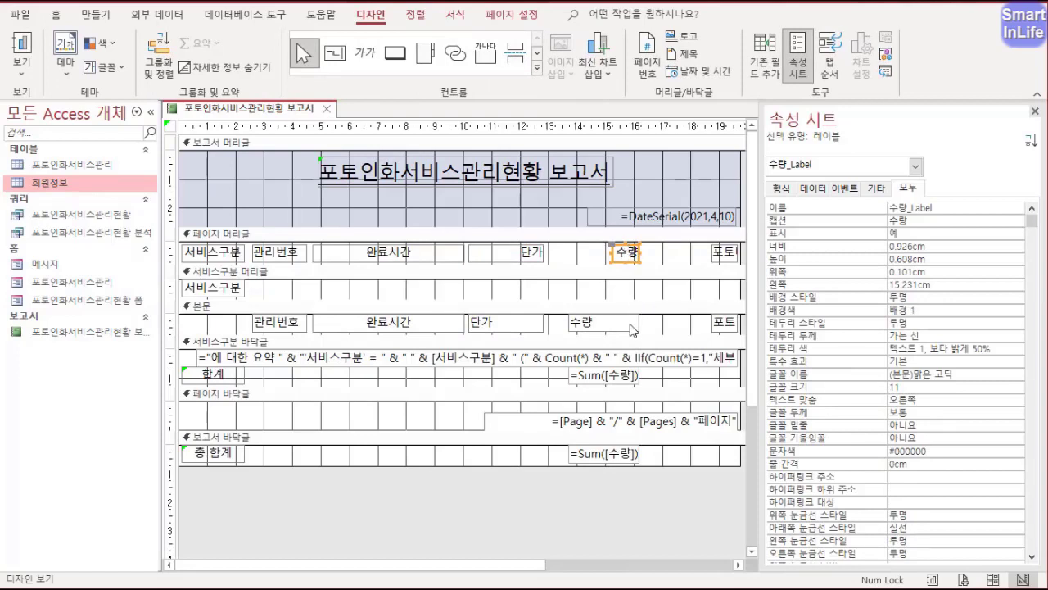
left_click(628, 336, "shift")
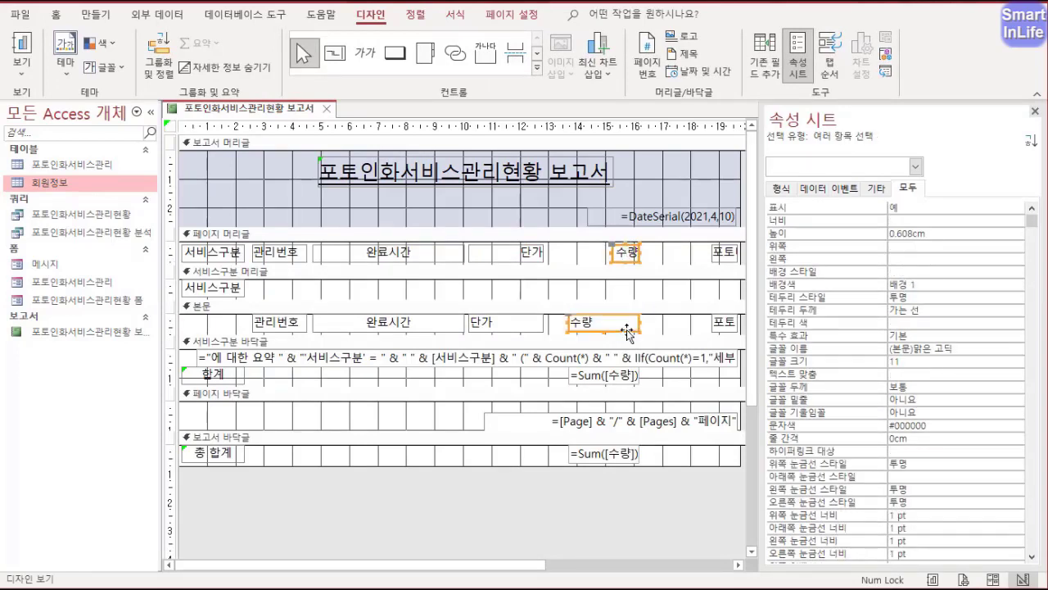
left_click(415, 15)
left_click(677, 82)
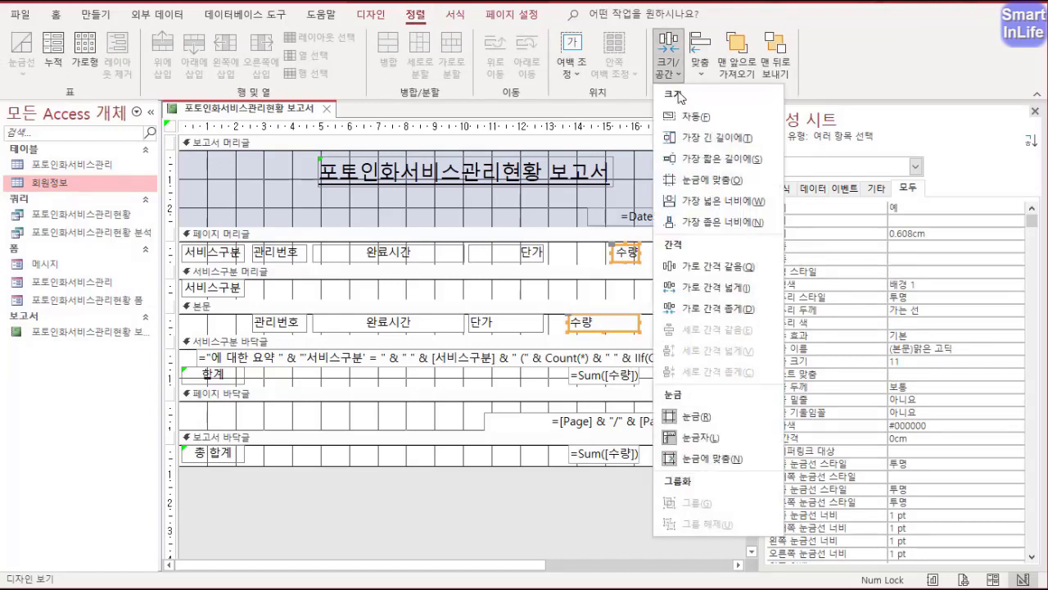
left_click(728, 208)
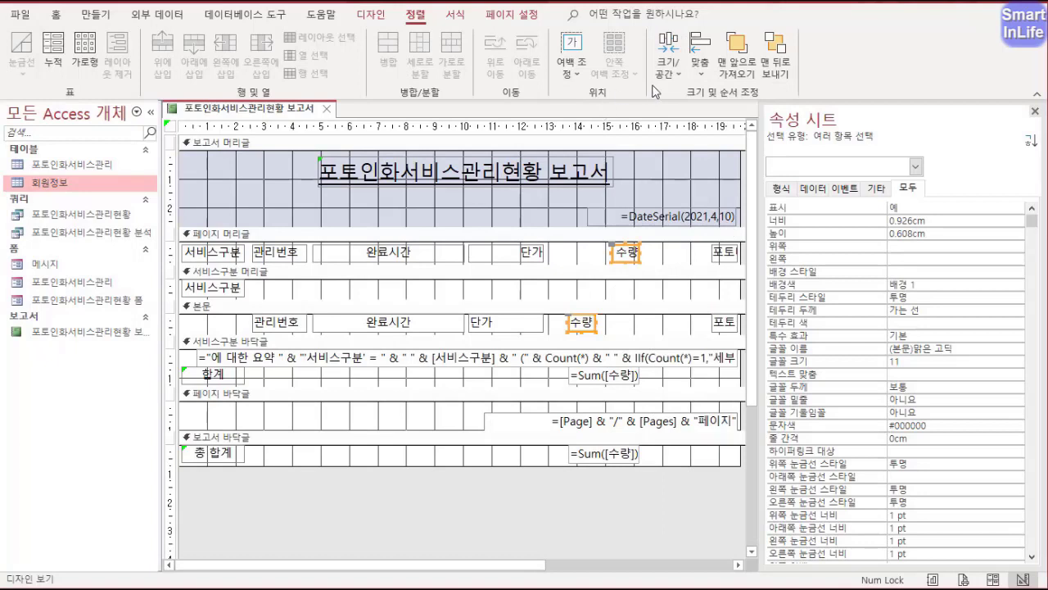
- Align the 수량 label with its text box at the text box's left edge and widen both to about 2 cm
left_click(700, 54)
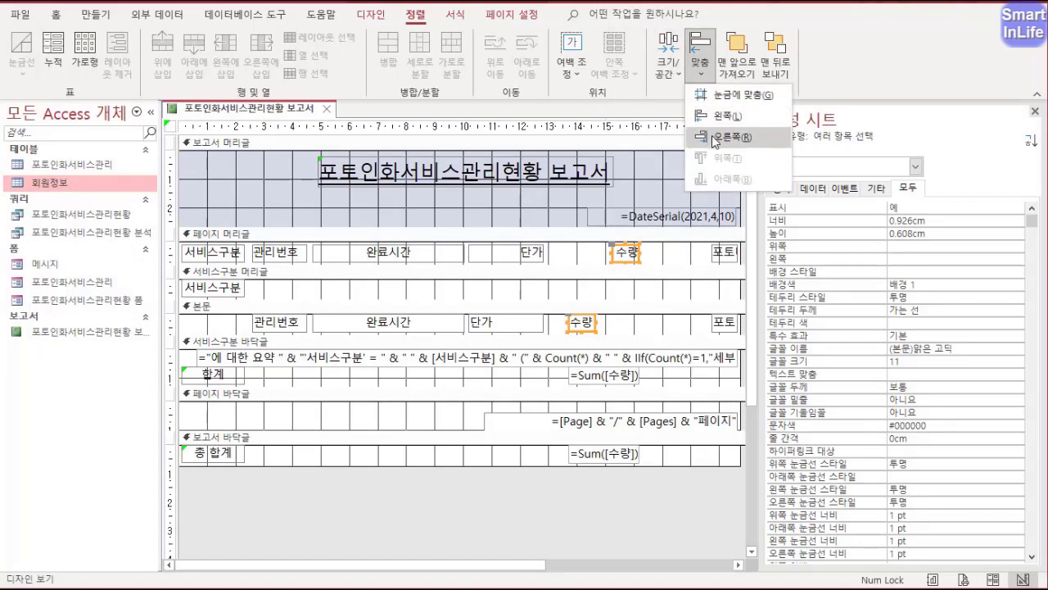
left_click(712, 138)
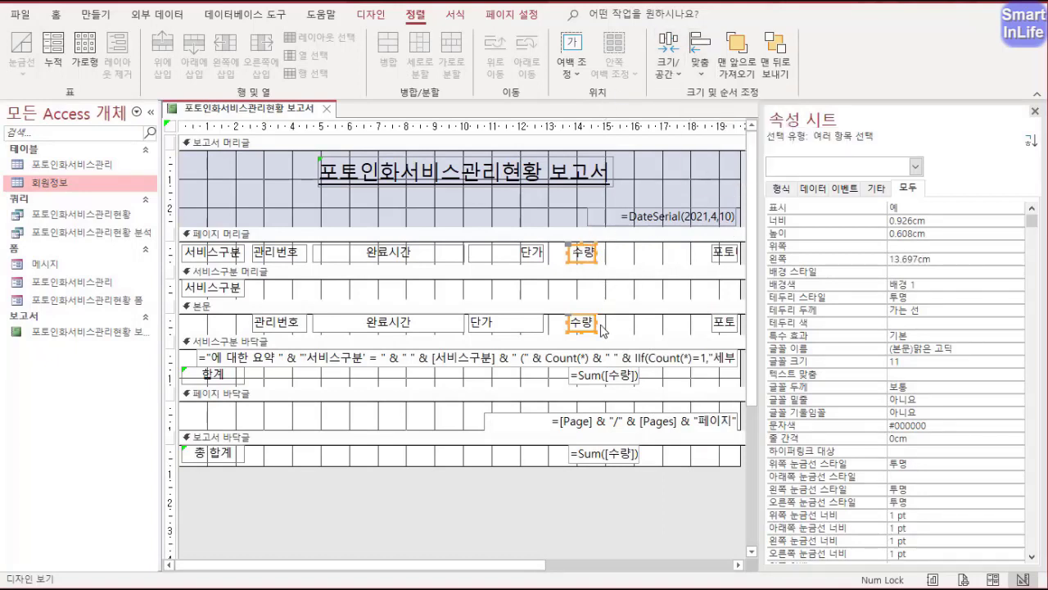
left_click_drag(598, 326, 627, 324)
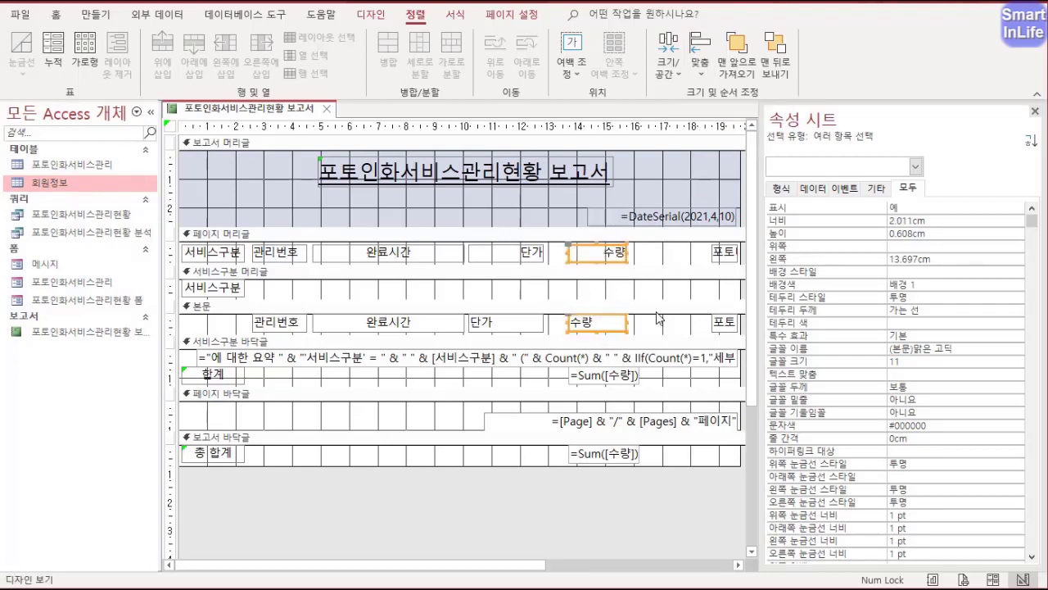
- Widen the 포토타입 label and its text box together to about 2.2 cm and centre their text
left_click(720, 256)
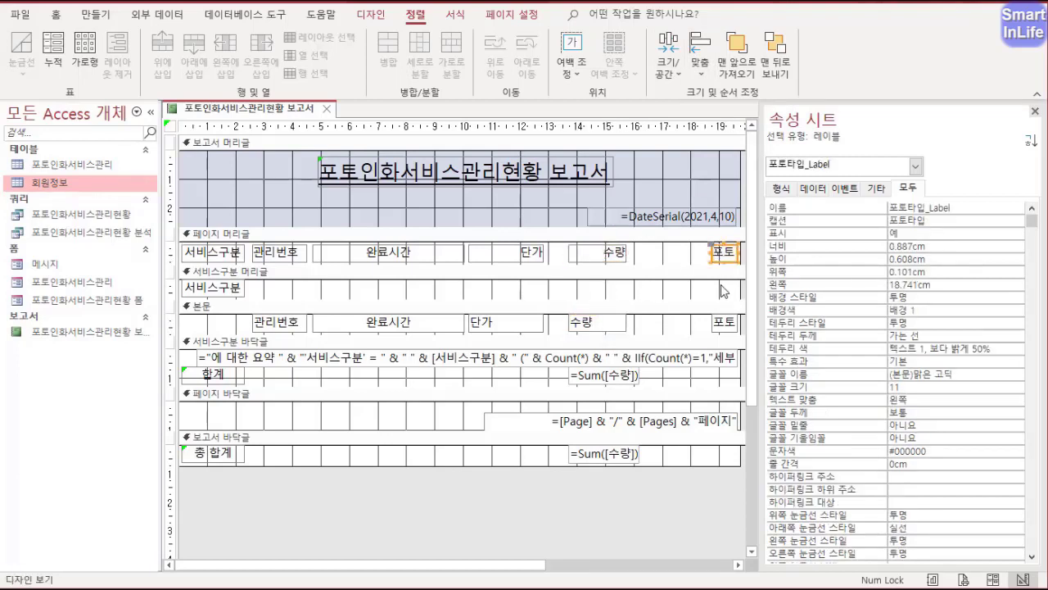
left_click(720, 325, "shift")
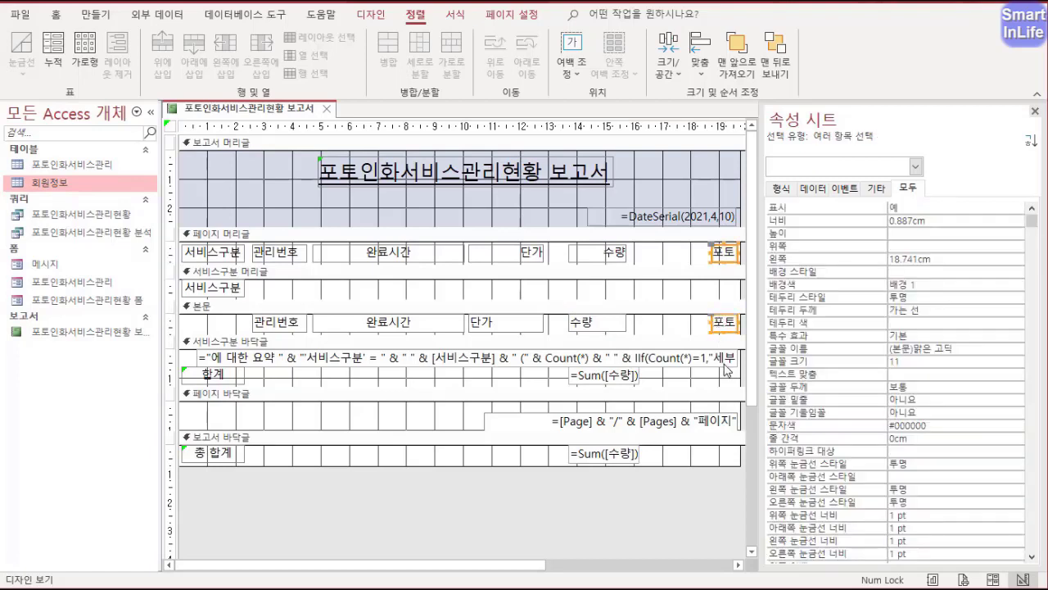
left_click_drag(709, 252, 671, 256)
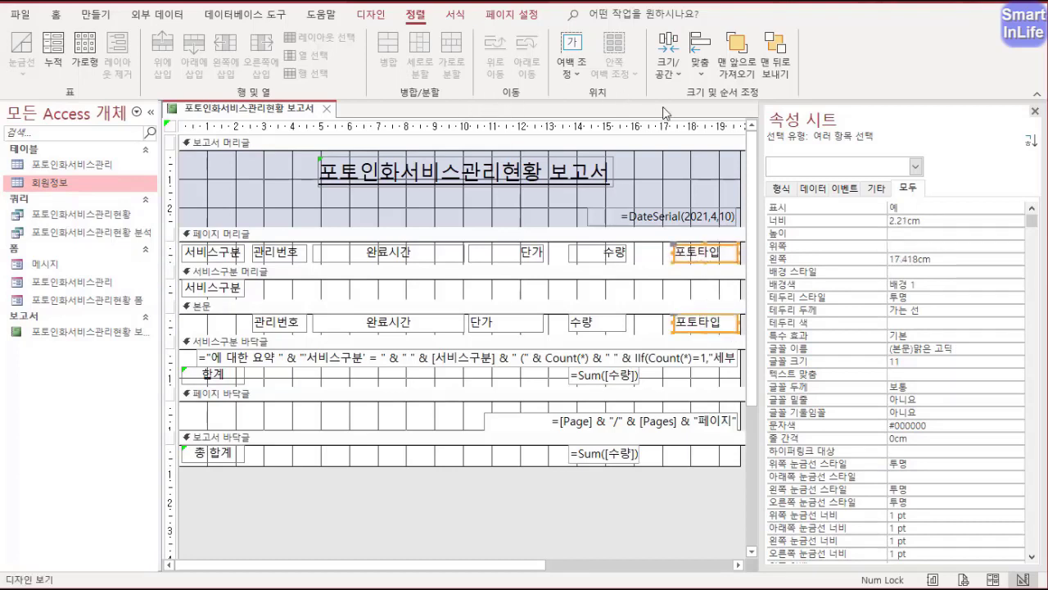
left_click(456, 16)
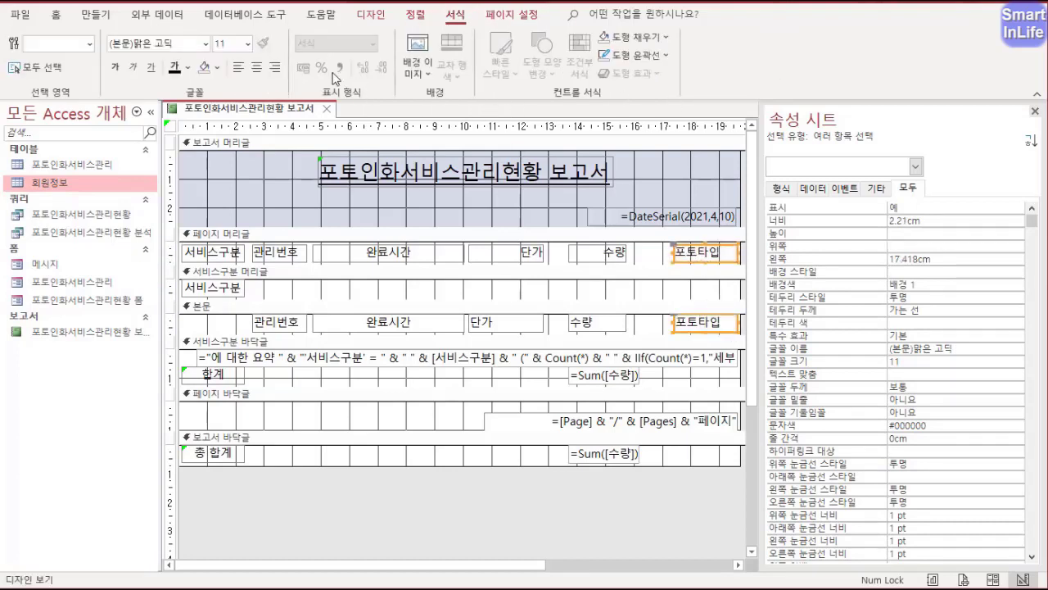
left_click(256, 70)
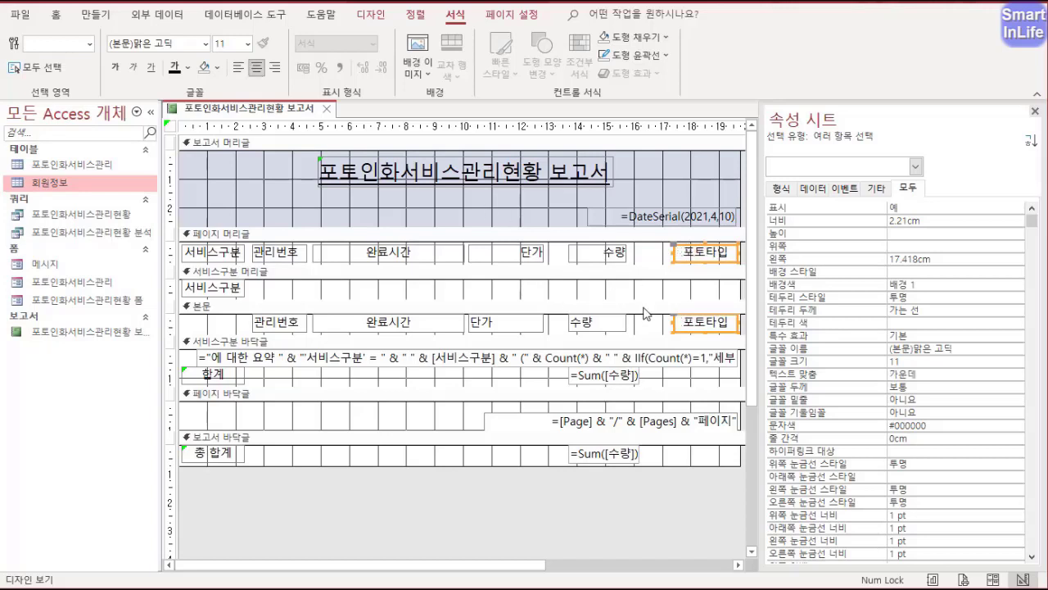
- Size the 수량 label, its text box and both =Sum([수량]) boxes to the widest width (가장 넓은 너비에)
left_click(603, 255)
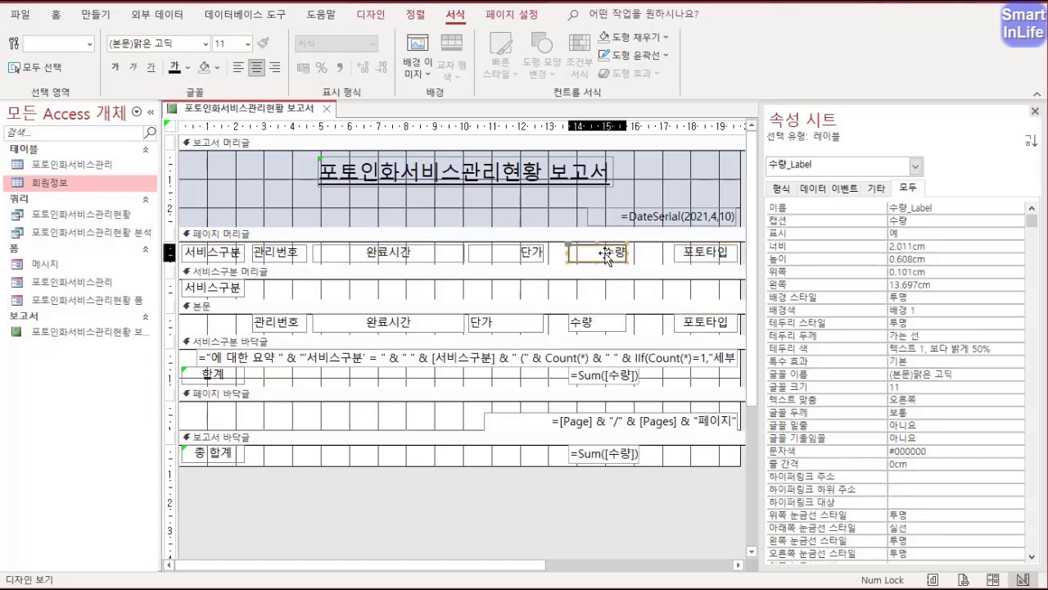
left_click(596, 323, "shift")
left_click(602, 378, "shift")
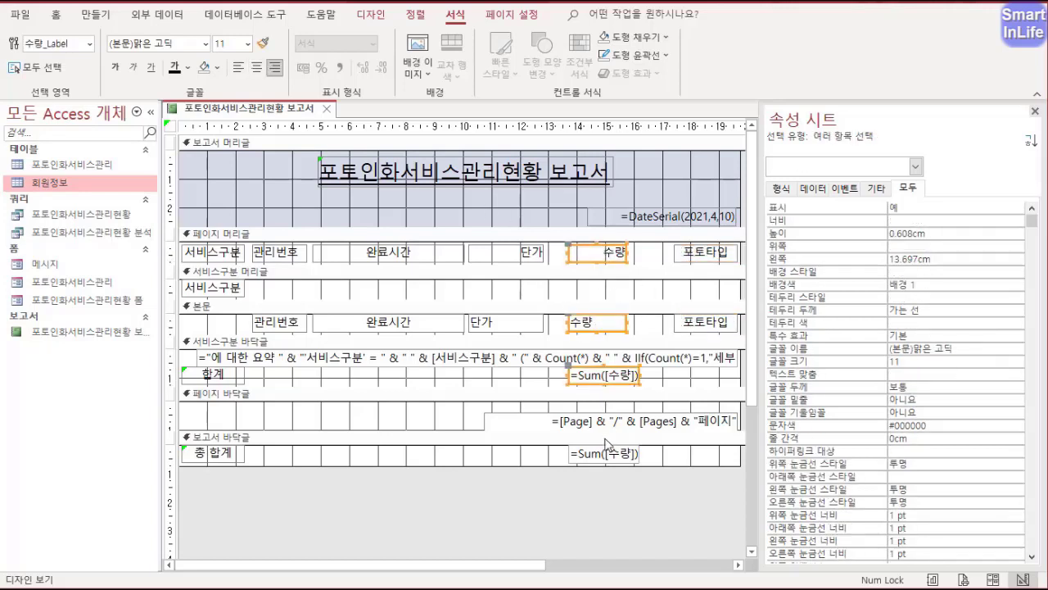
left_click(607, 453, "shift")
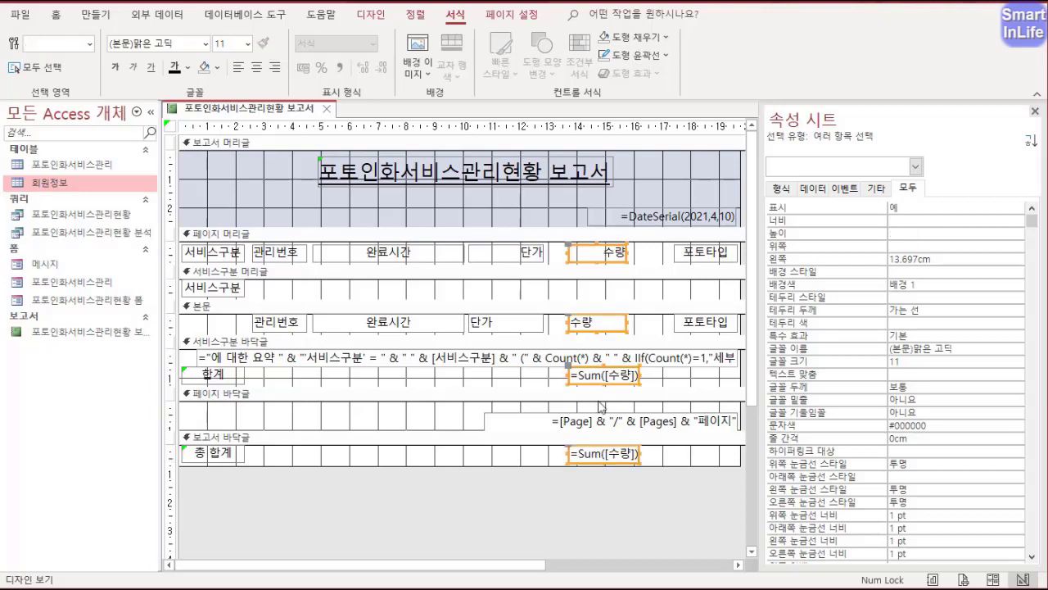
left_click(415, 15)
left_click(668, 56)
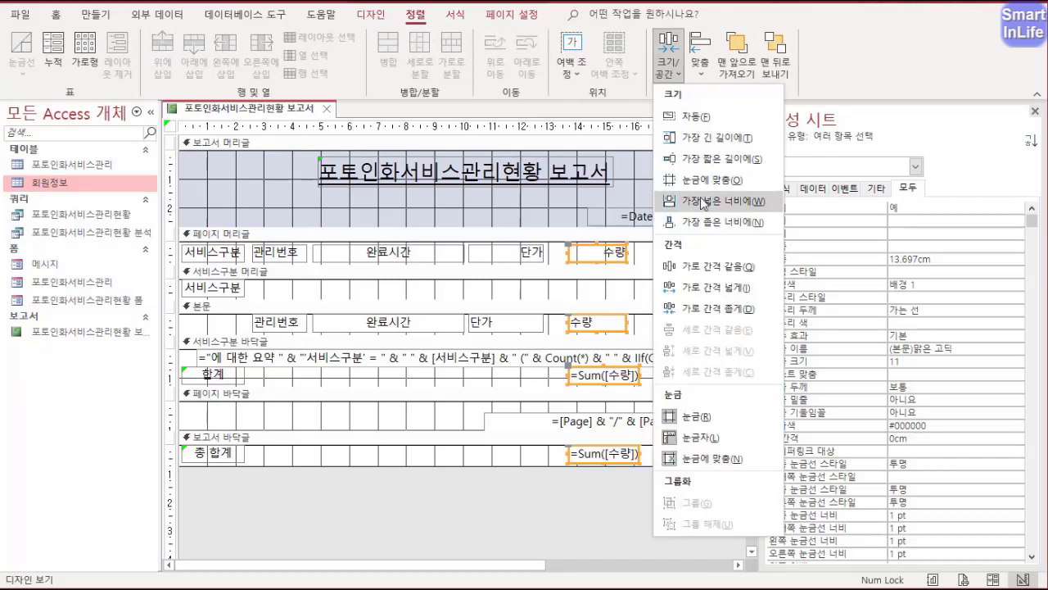
left_click(702, 203)
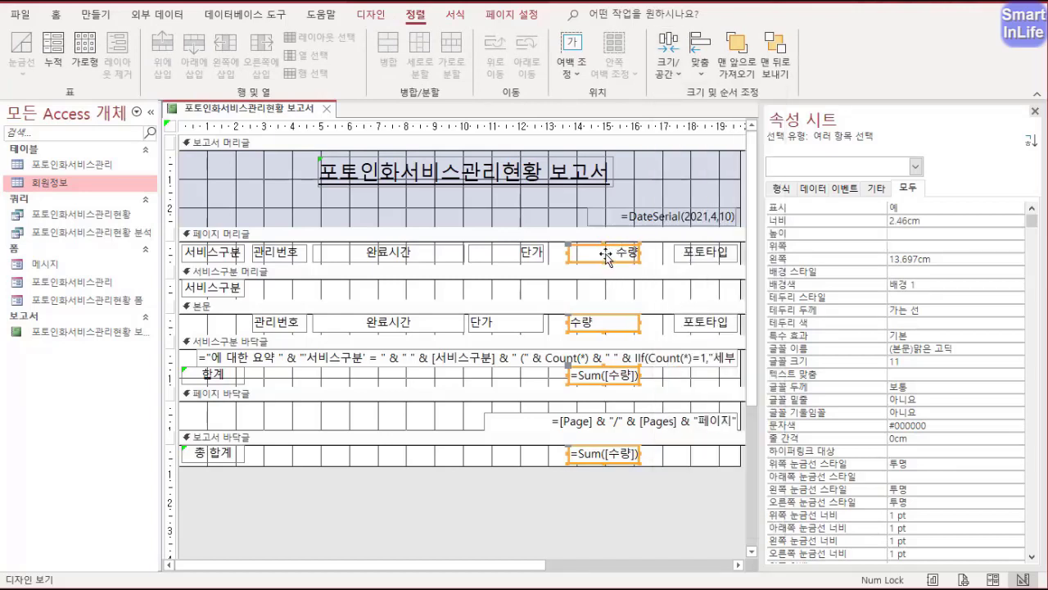
- Align the 수량 label, text box and both sum boxes to the left edge, and check print preview before returning to design view
left_click(670, 65)
left_click(694, 69)
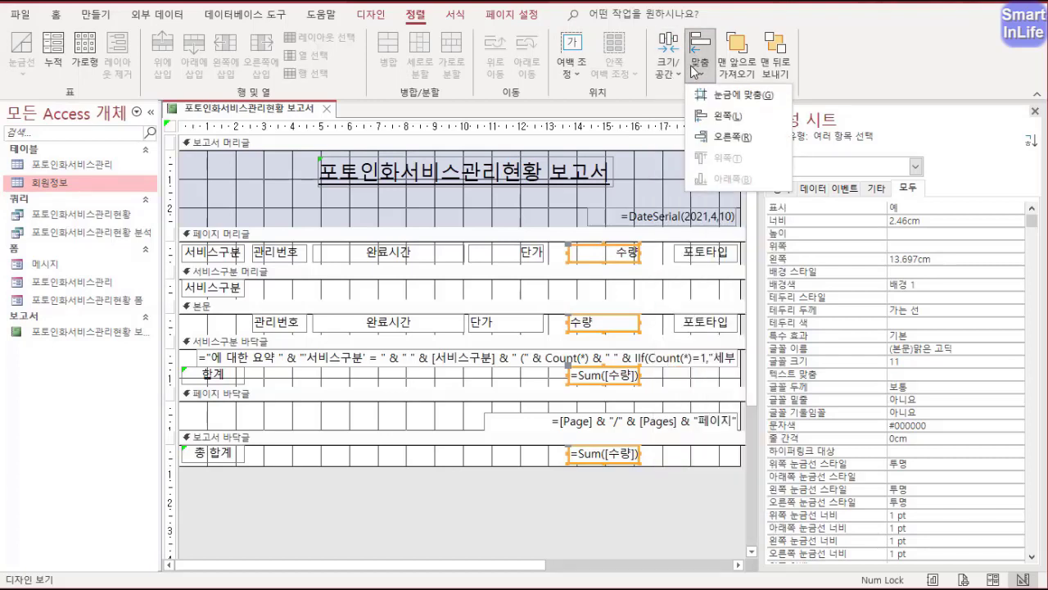
left_click(706, 116)
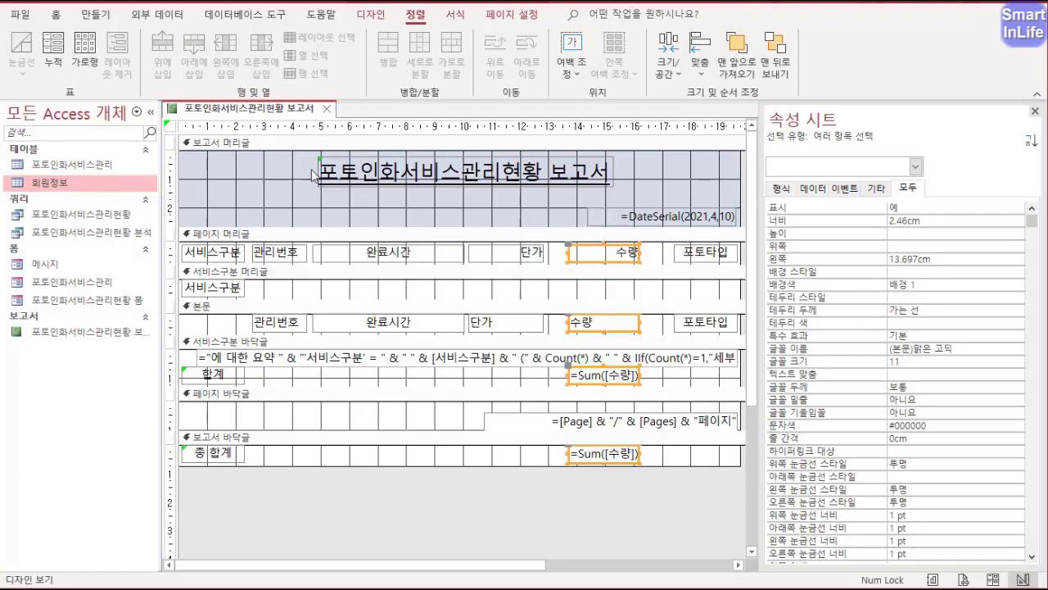
right_click(302, 115)
left_click(360, 250)
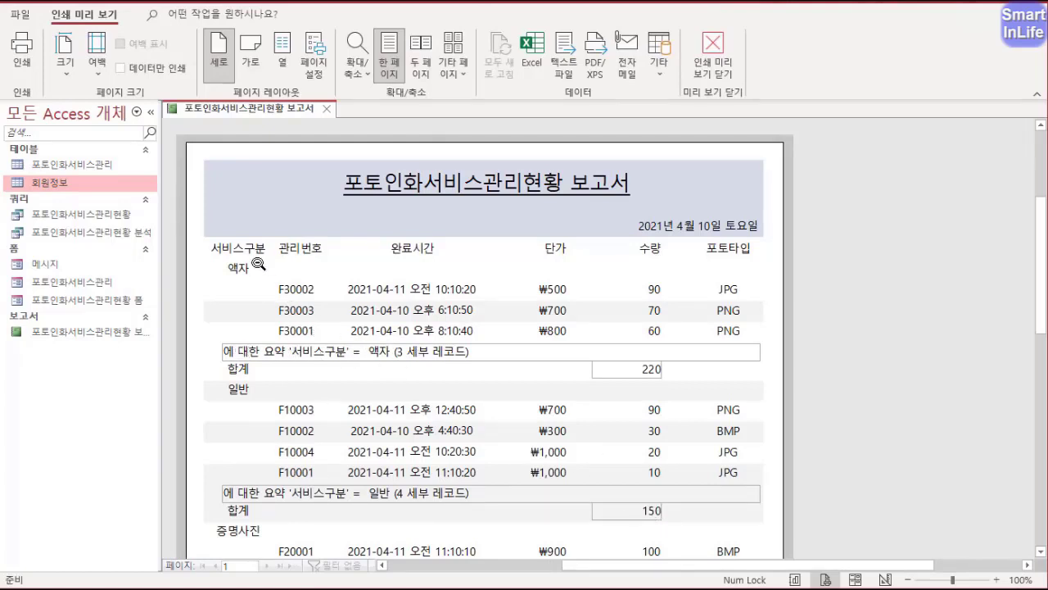
right_click(285, 116)
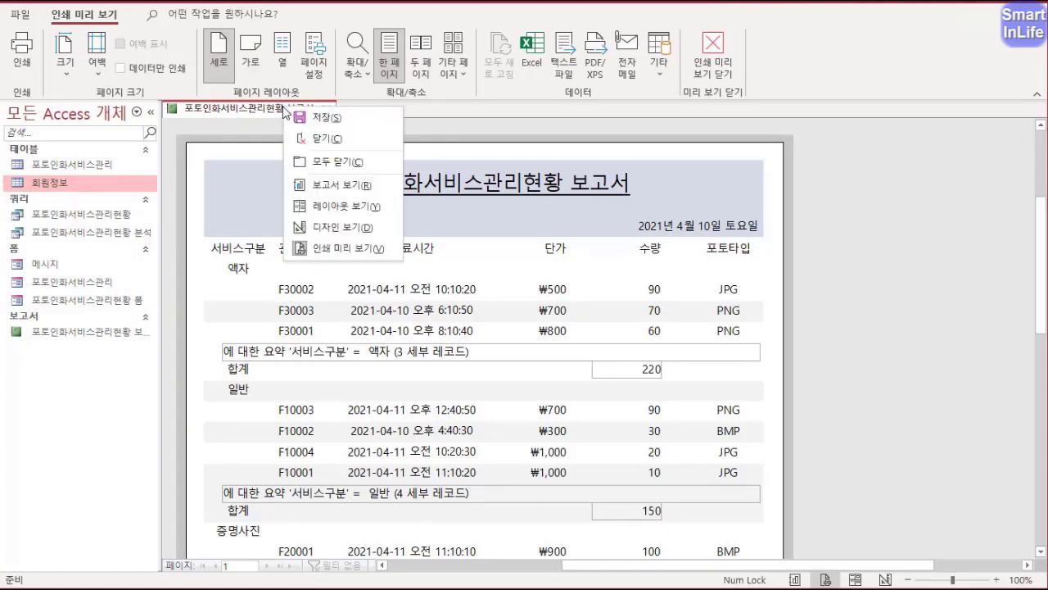
left_click(321, 228)
- Delete the summary expression text box from the 서비스구분 바닥글 section and the page number text box from the 페이지 바닥글 section
left_click(266, 361)
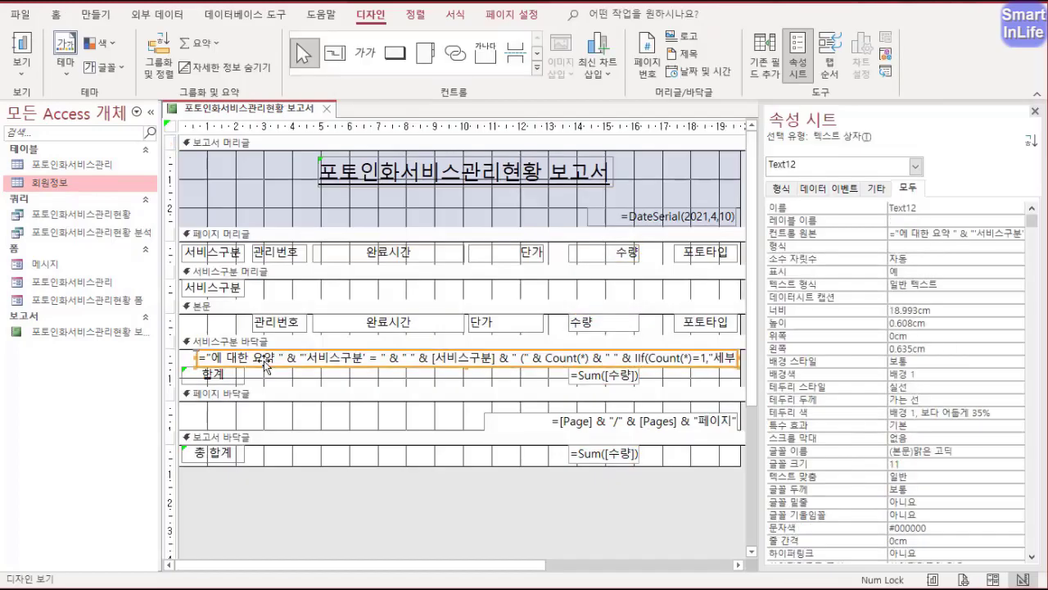
key("Delete")
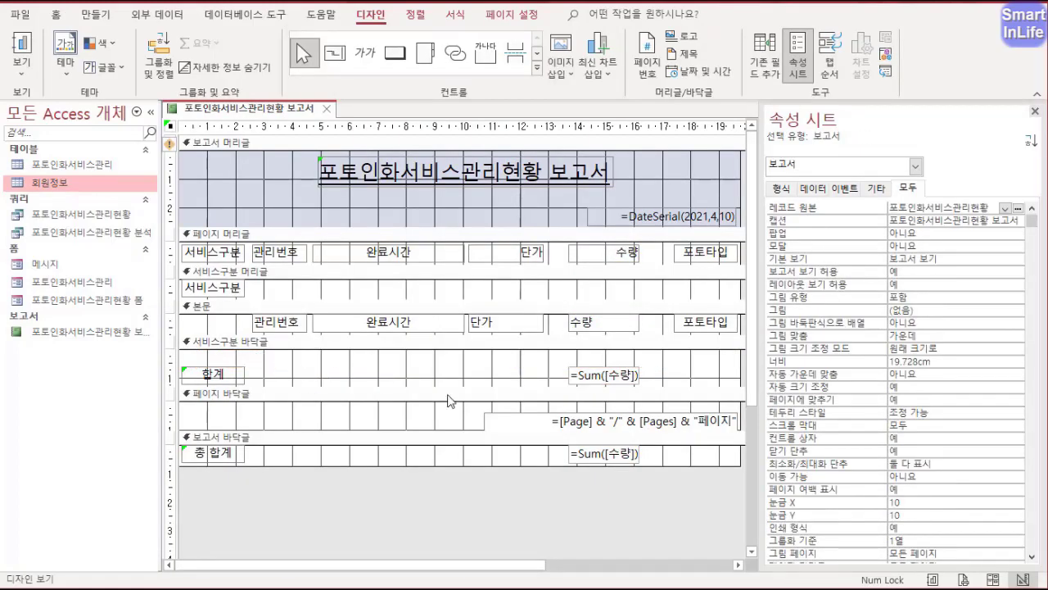
left_click(522, 428)
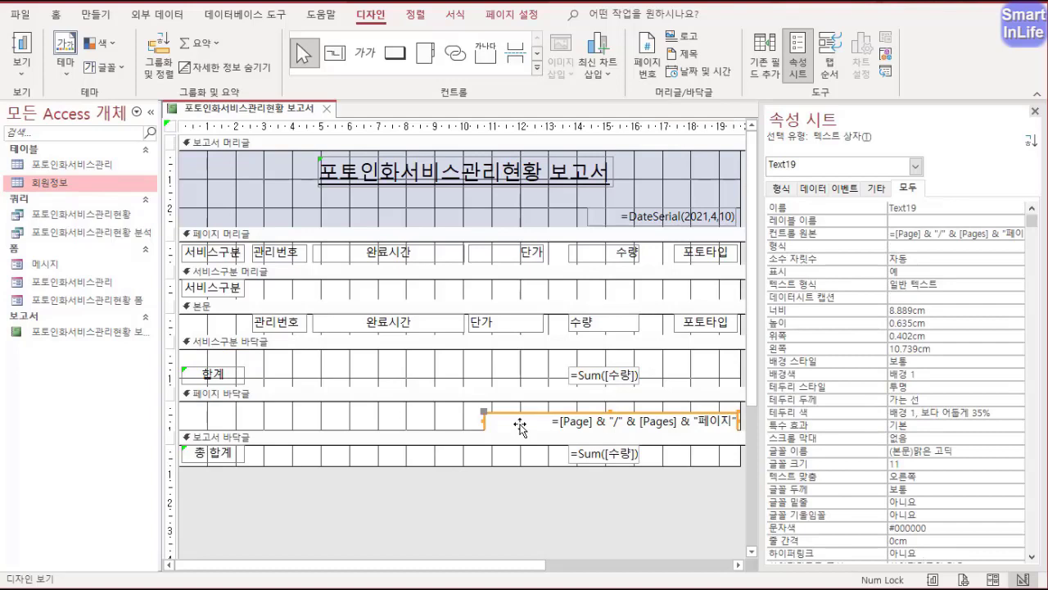
key("Delete")
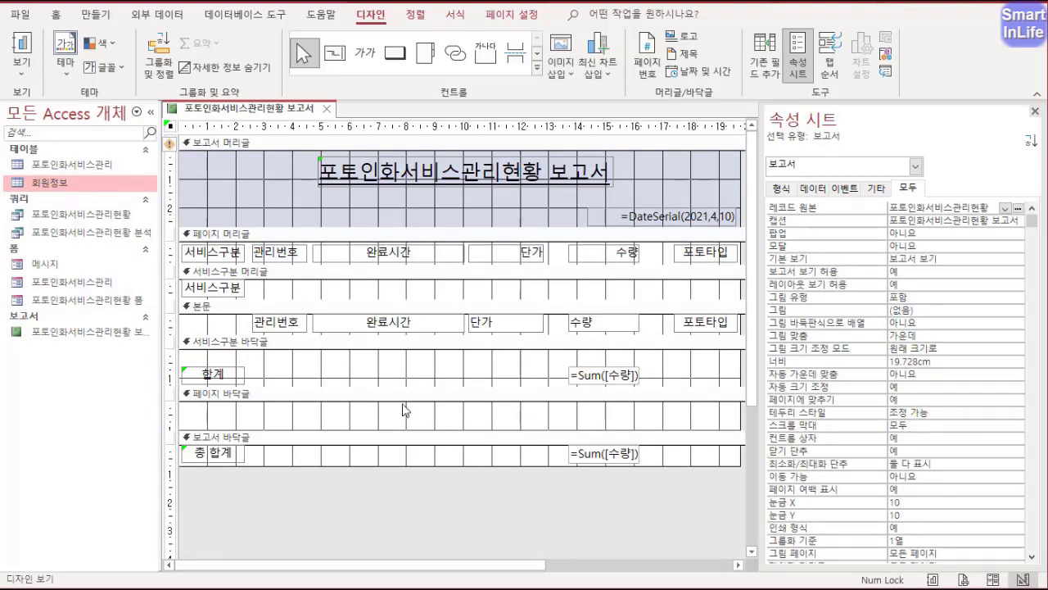
- Collapse the empty 페이지 바닥글 section to no height, and check print preview before returning to design view
left_click_drag(407, 429, 418, 390)
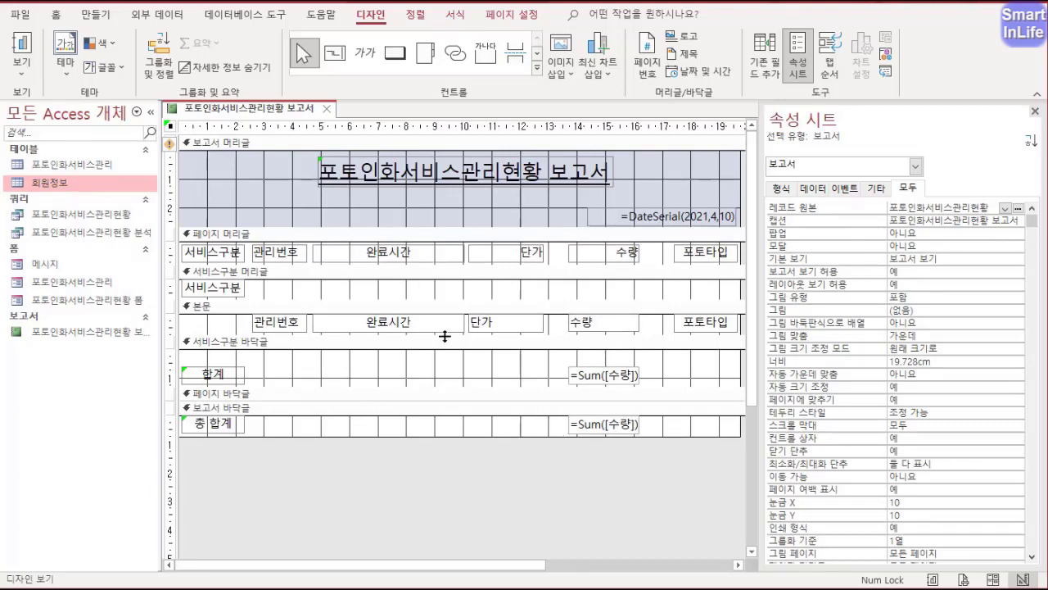
right_click(277, 111)
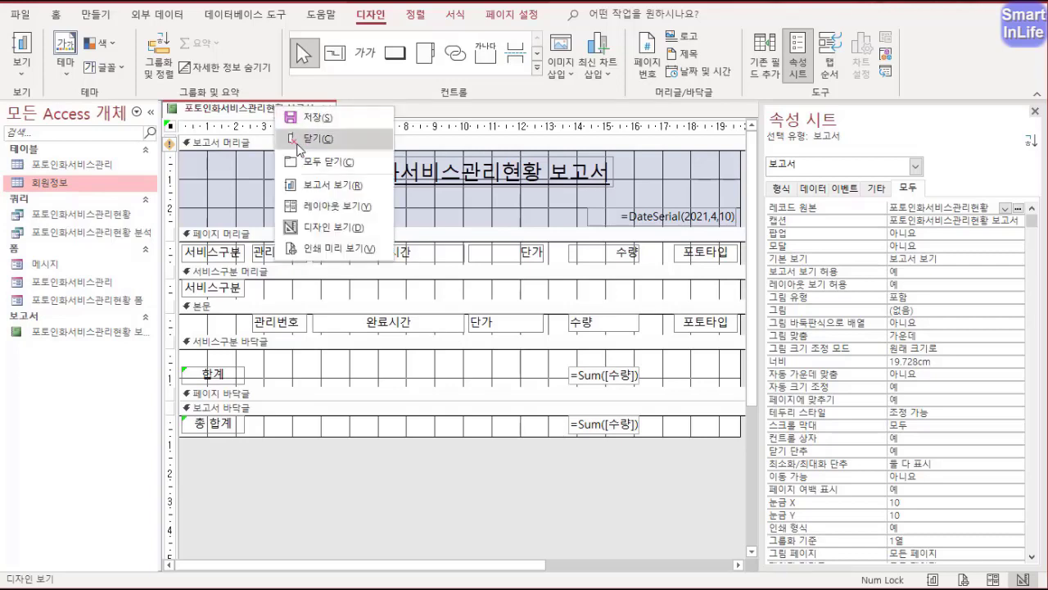
left_click(327, 247)
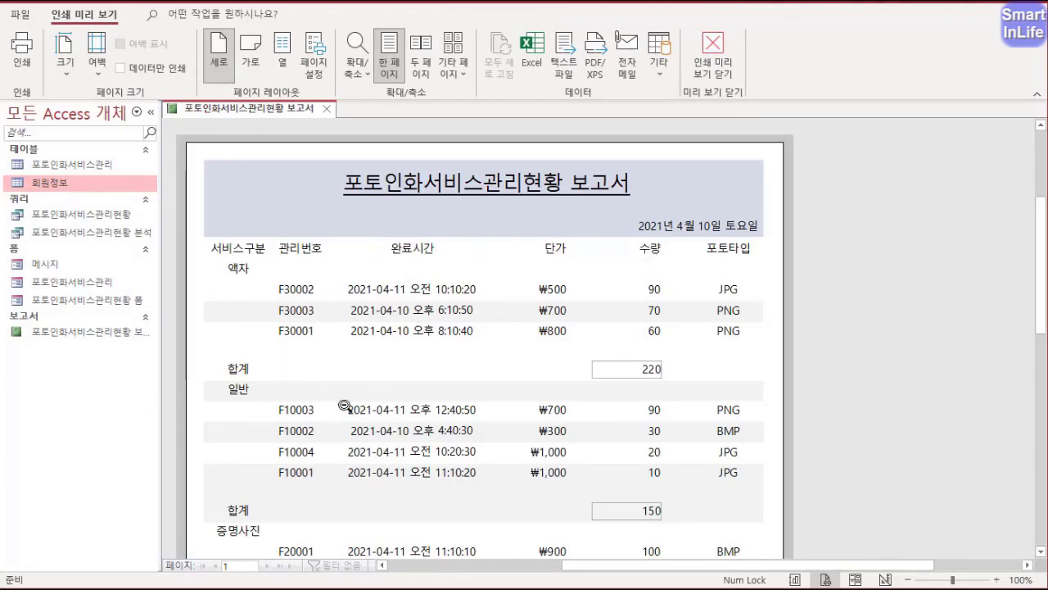
right_click(248, 109)
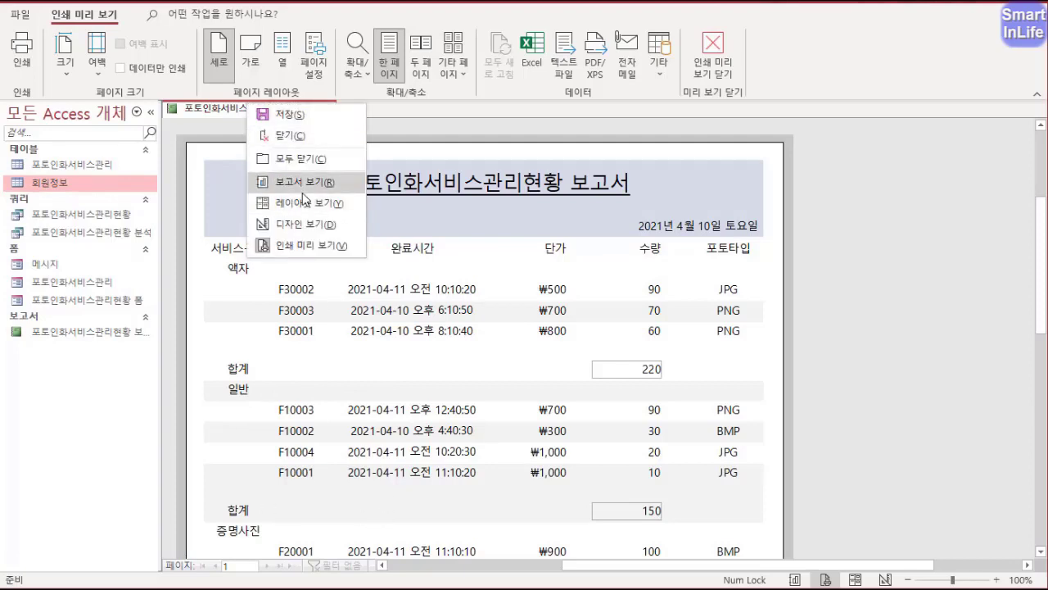
left_click(310, 226)
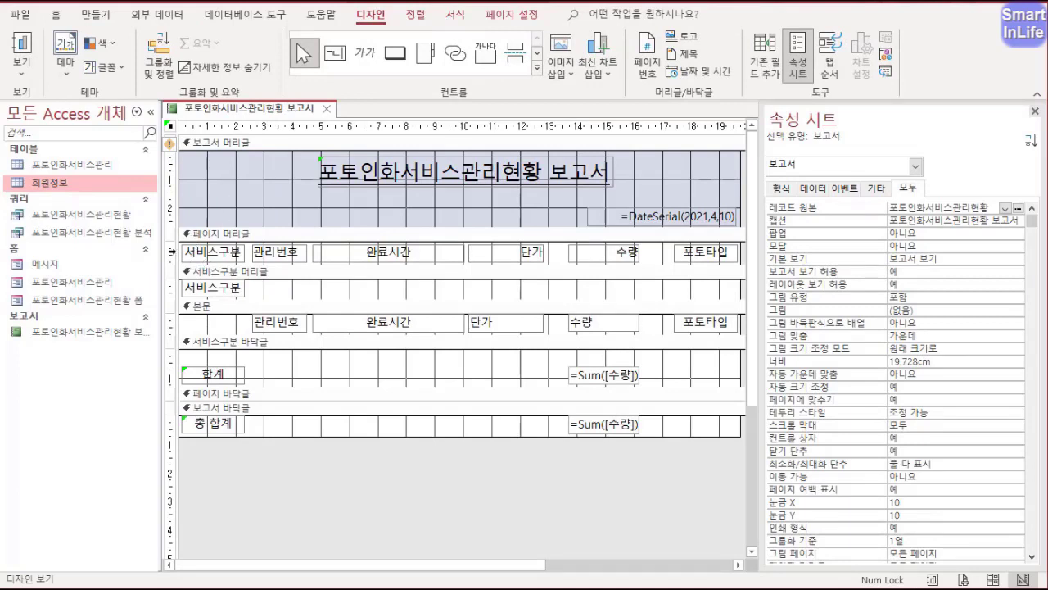
- Fill all controls from the page header through the report footer with white (#FFFFFF)
left_click_drag(172, 251, 182, 425)
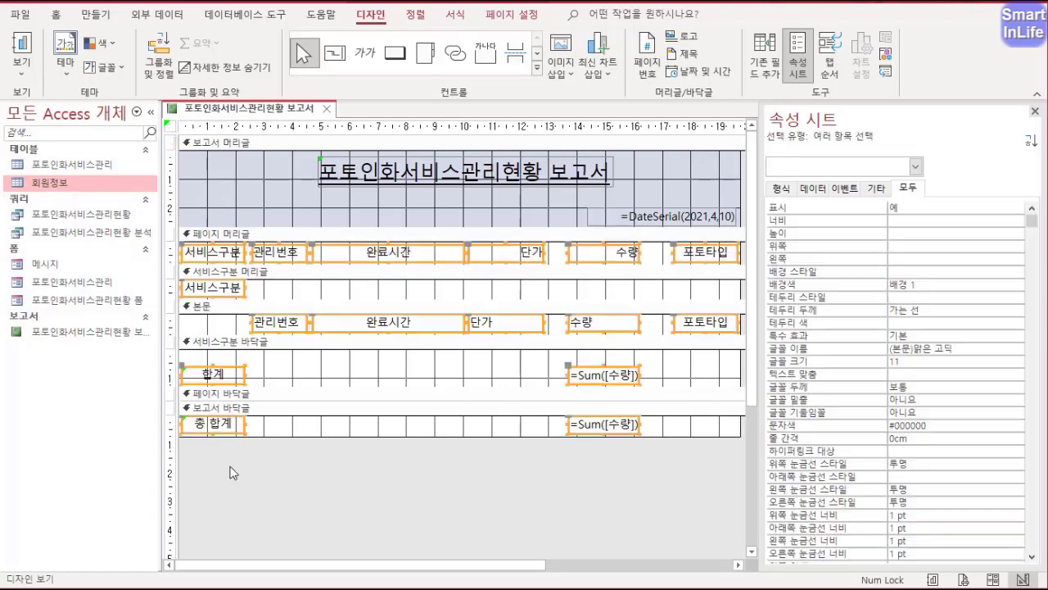
left_click(465, 15)
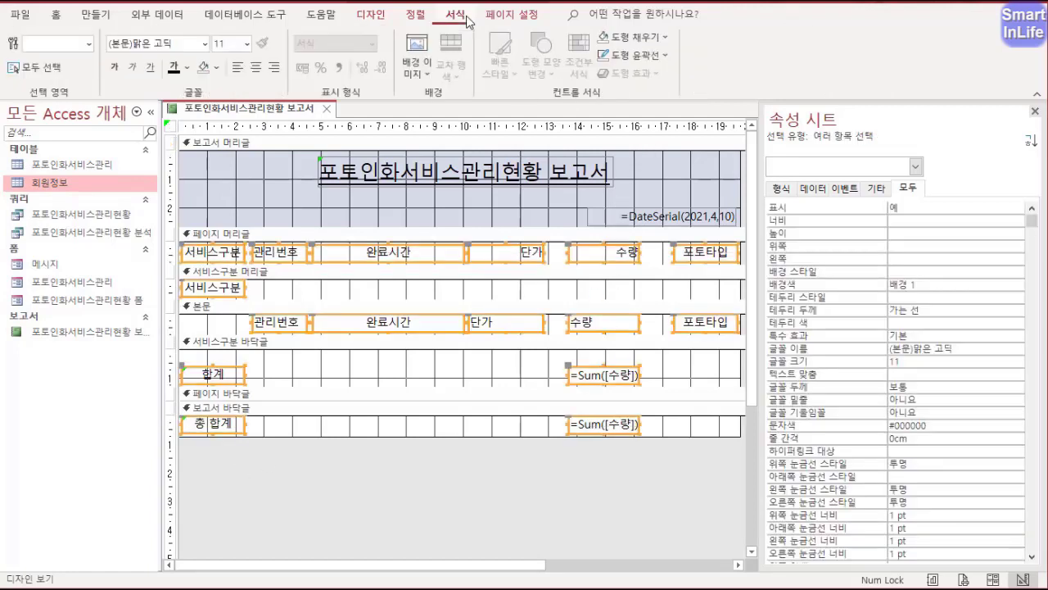
left_click(669, 38)
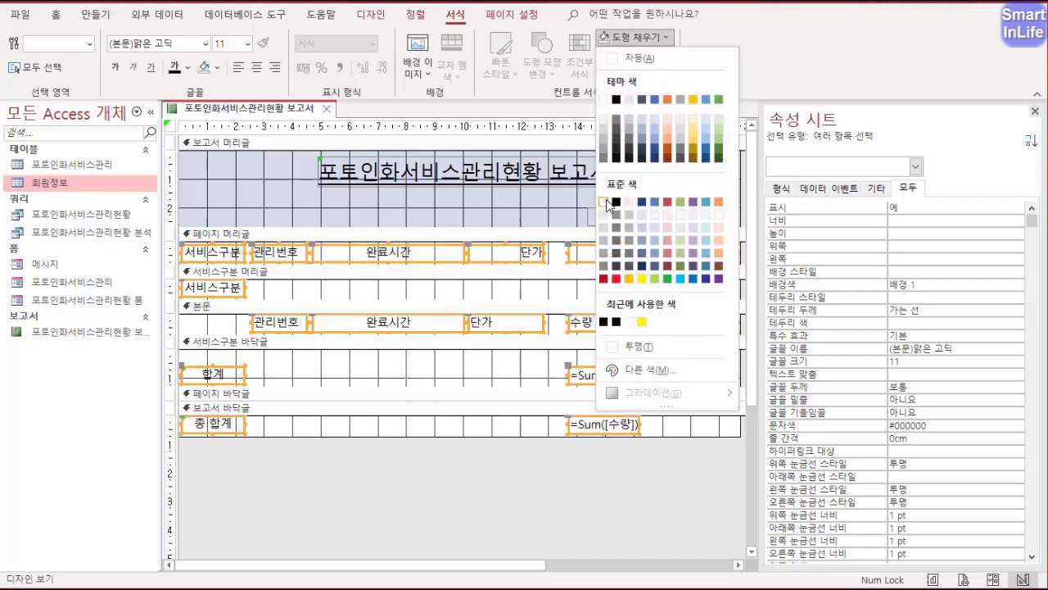
left_click(607, 196)
- Set the outline of the selected controls to transparent (투명), and check print preview before returning to design view
left_click(663, 54)
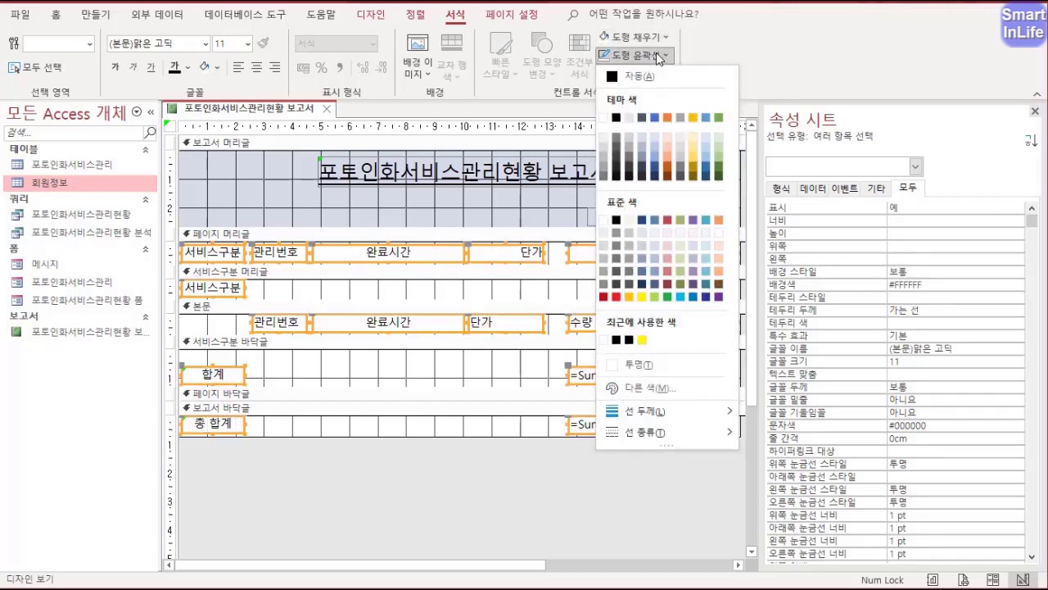
left_click(643, 366)
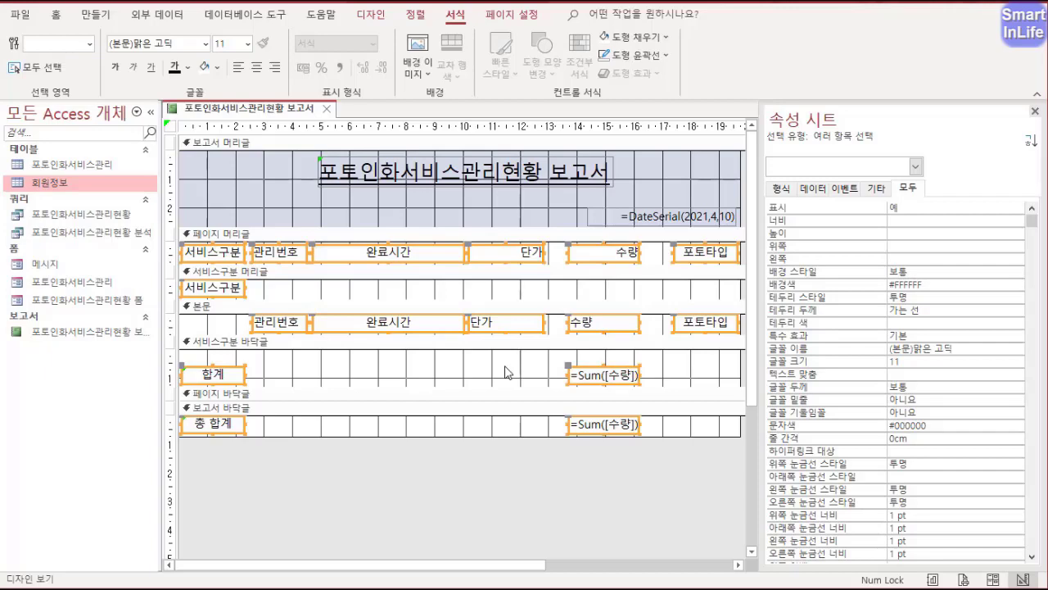
right_click(270, 110)
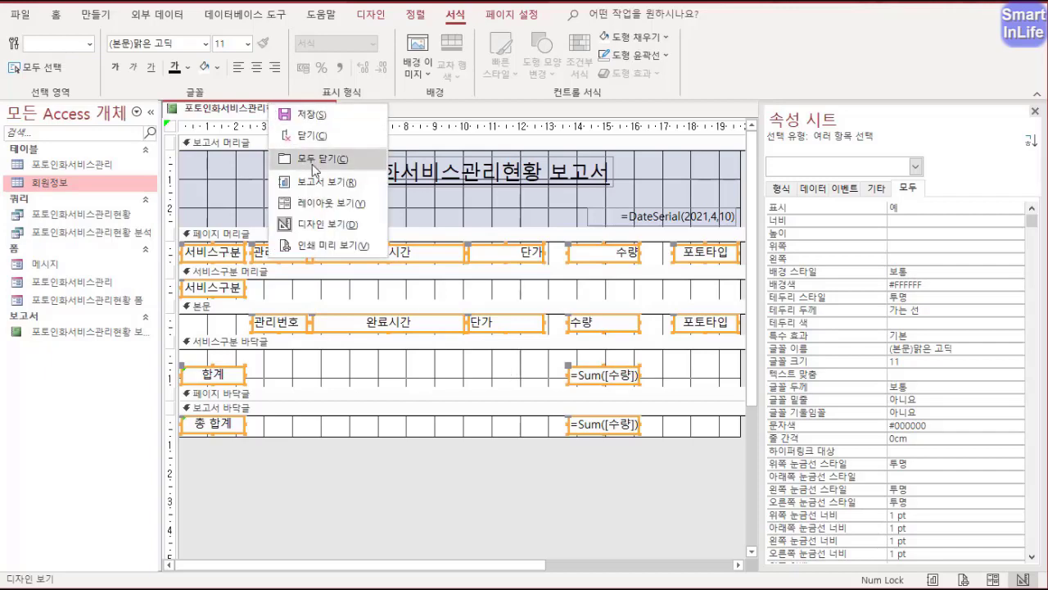
left_click(326, 246)
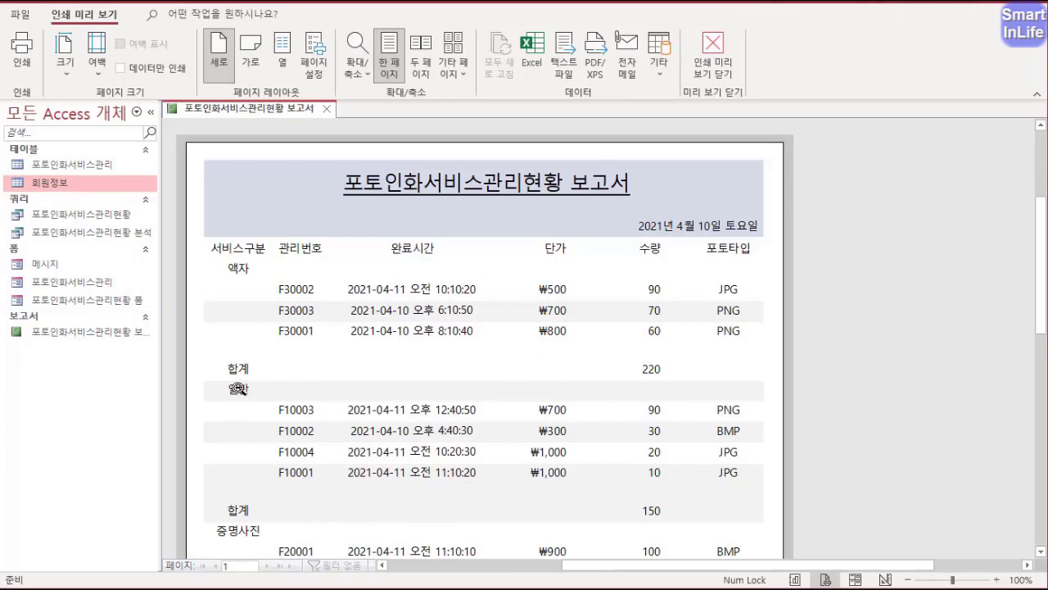
right_click(253, 111)
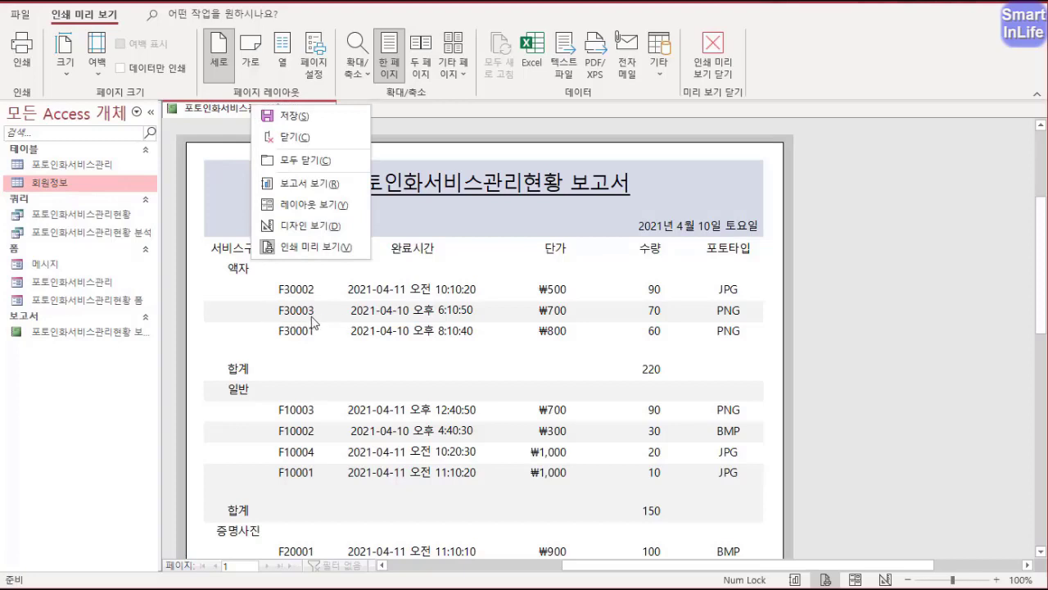
left_click(320, 233)
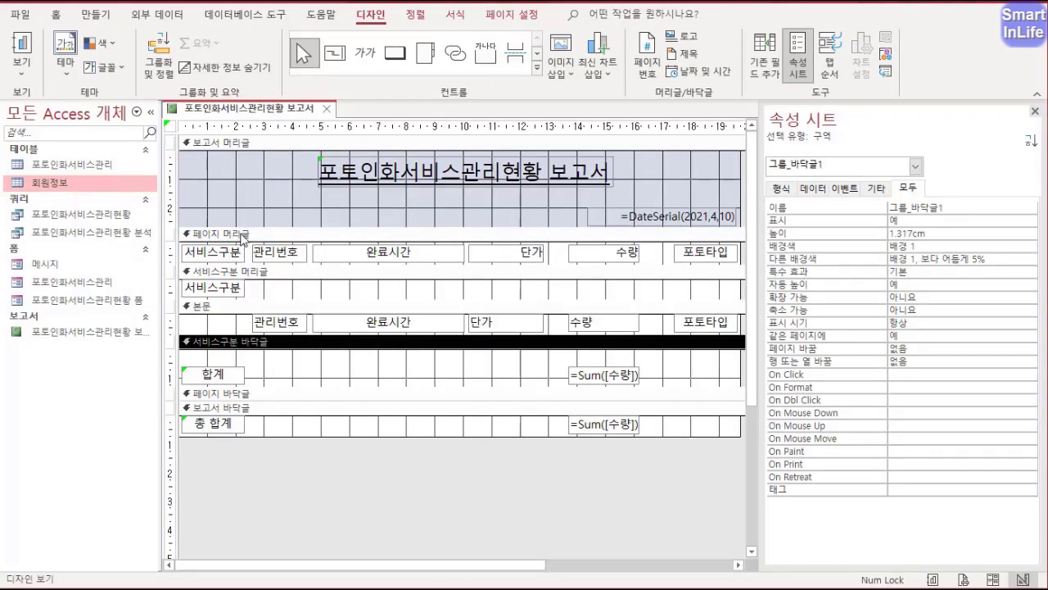
- Set the alternate row colour of the 서비스구분 머리글, 본문 and 서비스구분 바닥글 sections to white (#FFFFFF), and check print preview before returning to design view
left_click(236, 273)
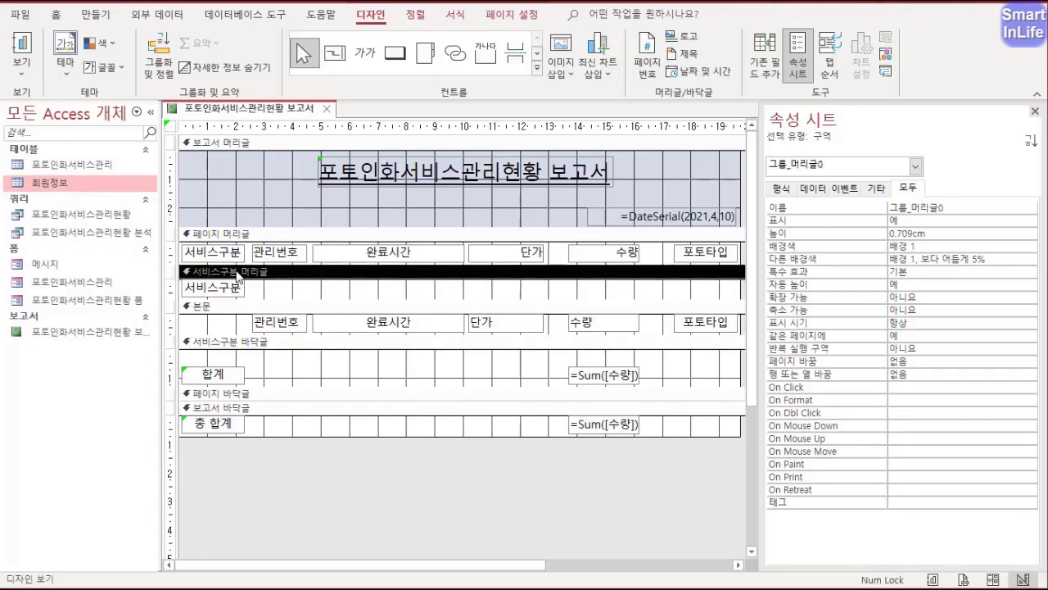
left_click(450, 15)
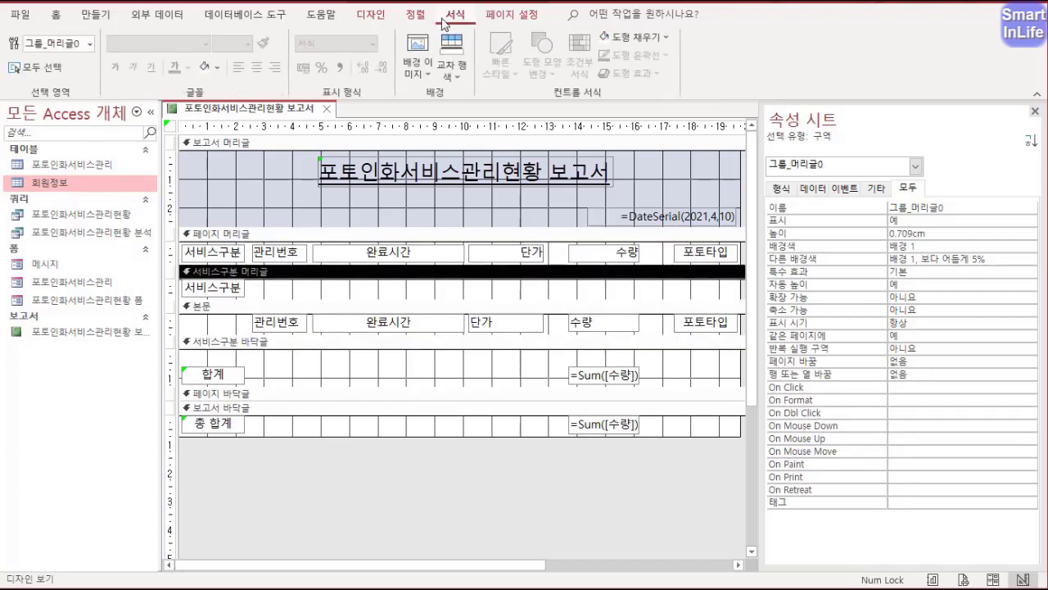
left_click(450, 78)
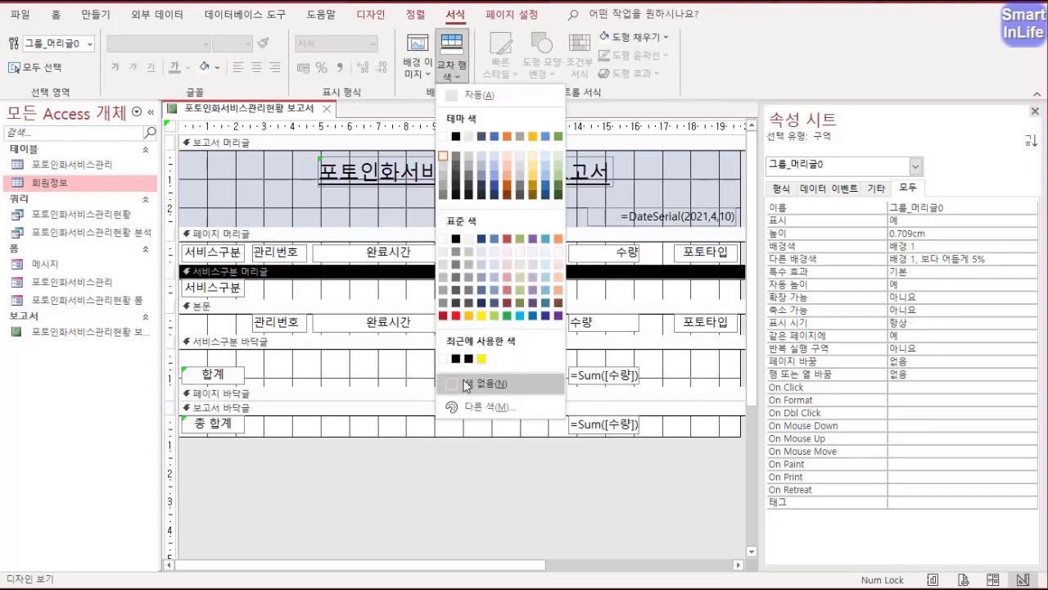
left_click(445, 239)
left_click(194, 308)
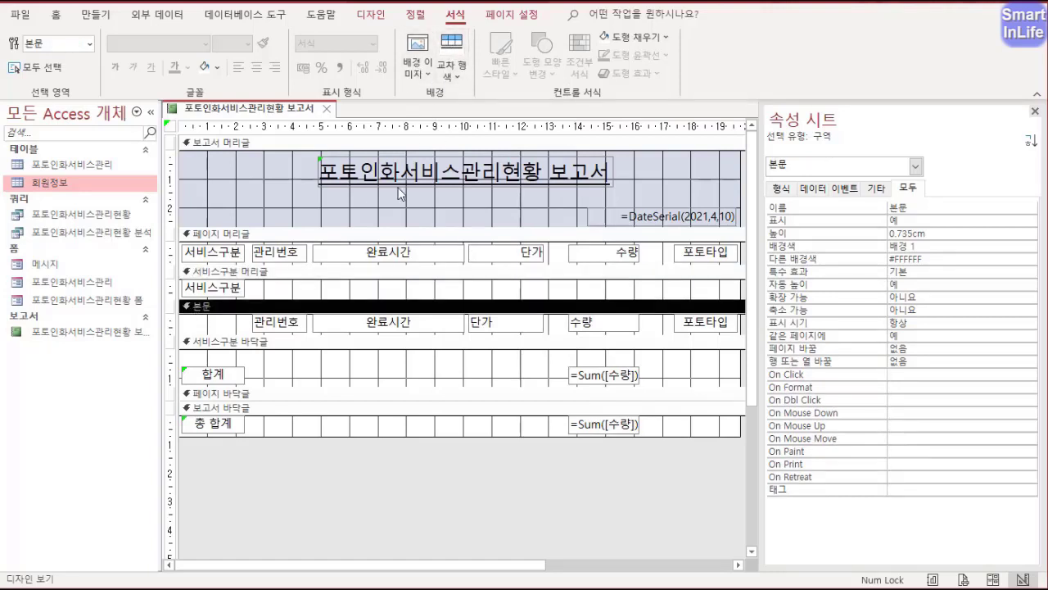
left_click(215, 342)
left_click(452, 44)
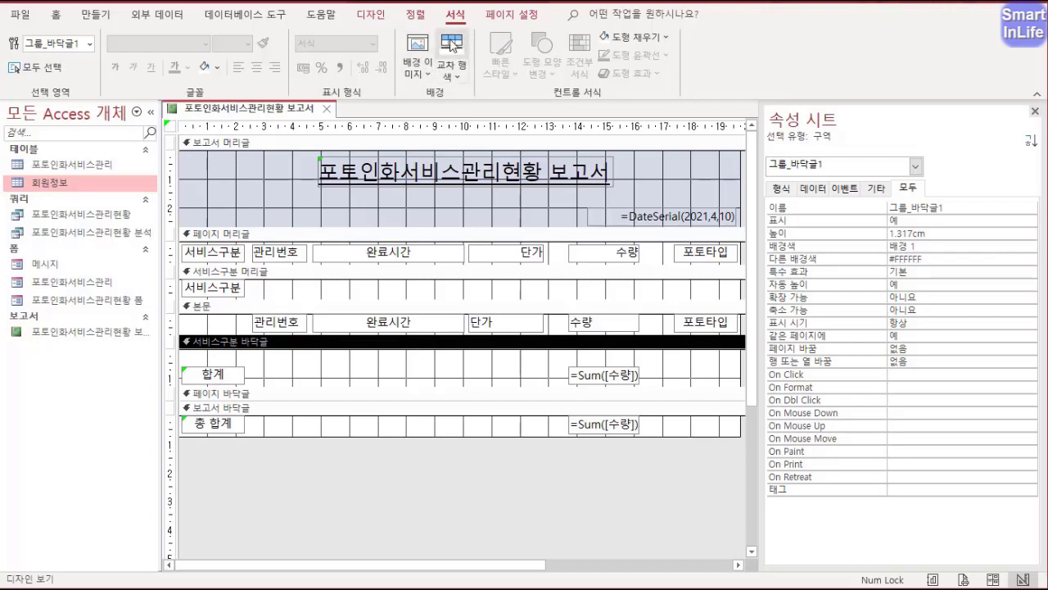
right_click(280, 108)
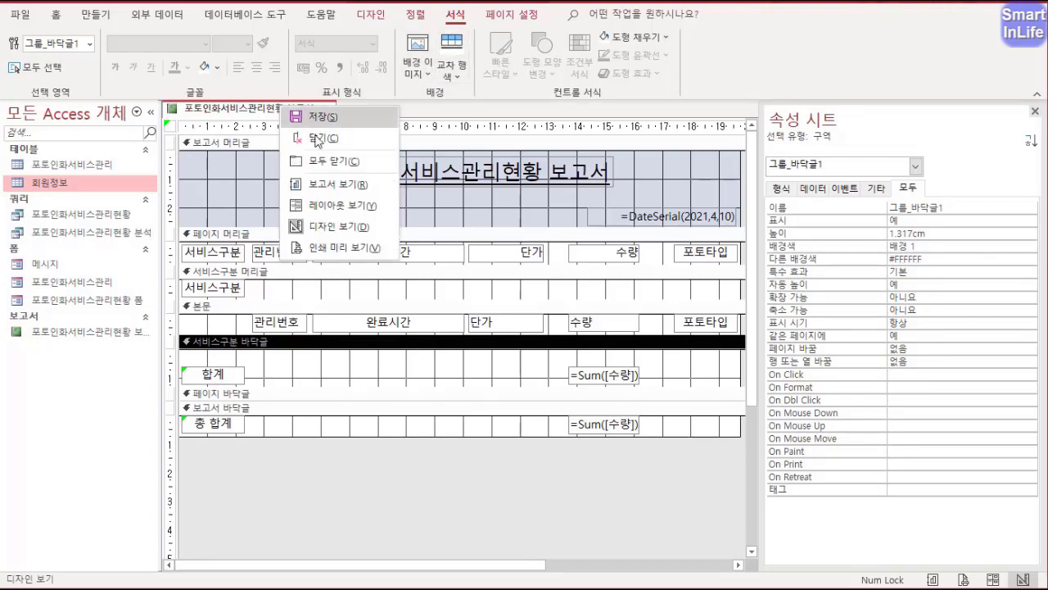
left_click(326, 248)
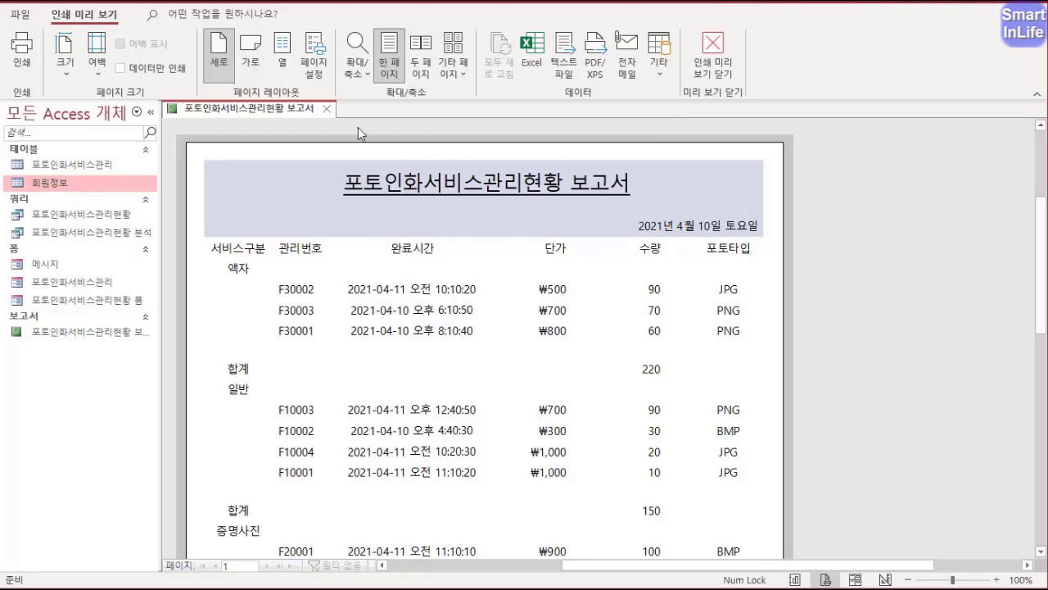
right_click(281, 114)
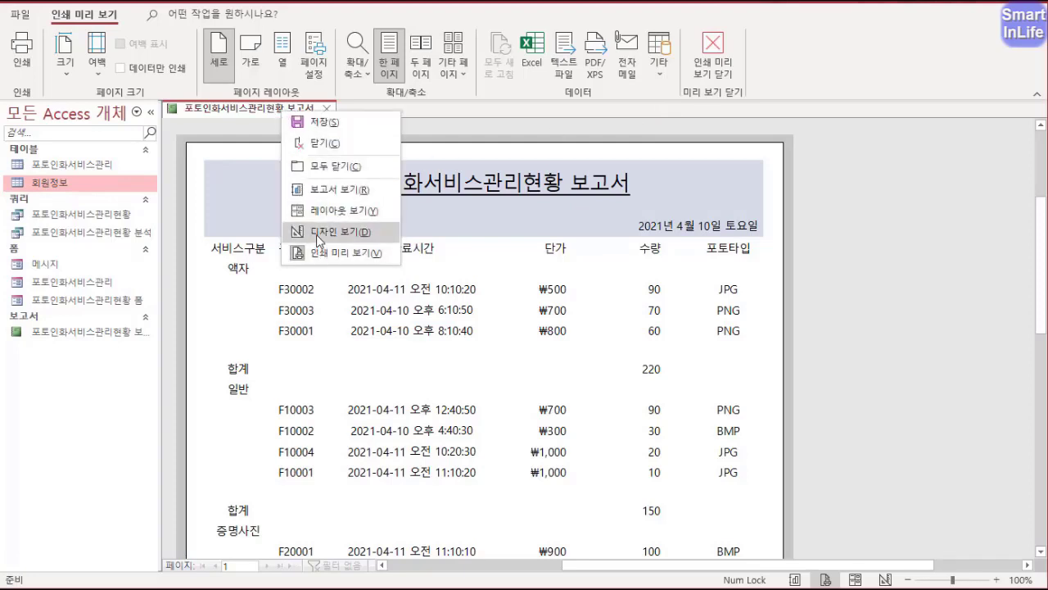
left_click(318, 231)
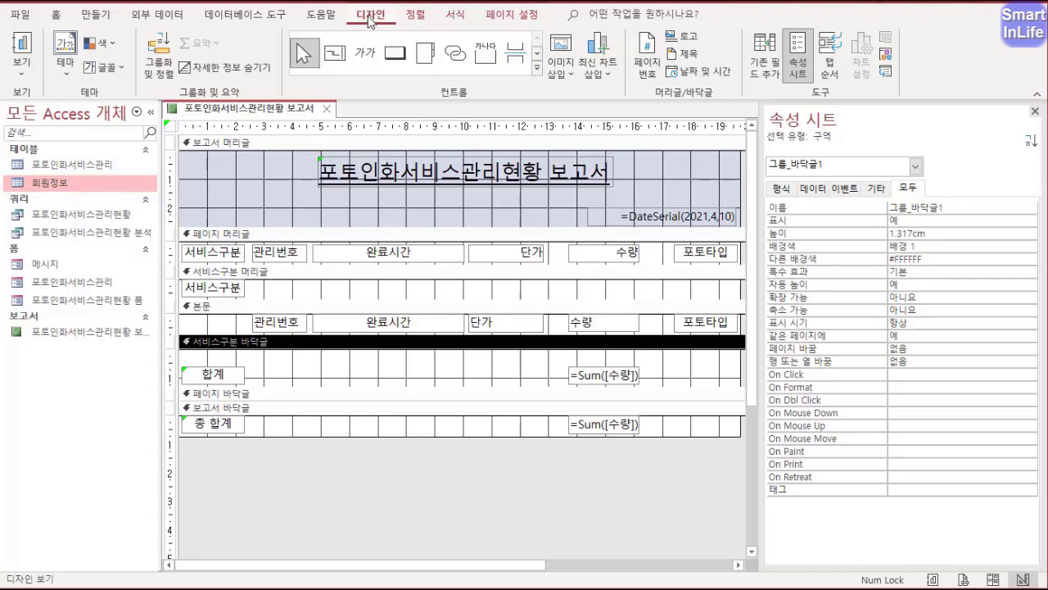
- Draw a line about 19.6 cm long across the top of the 페이지 머리글 section and set its height to 0 cm
left_click(537, 73)
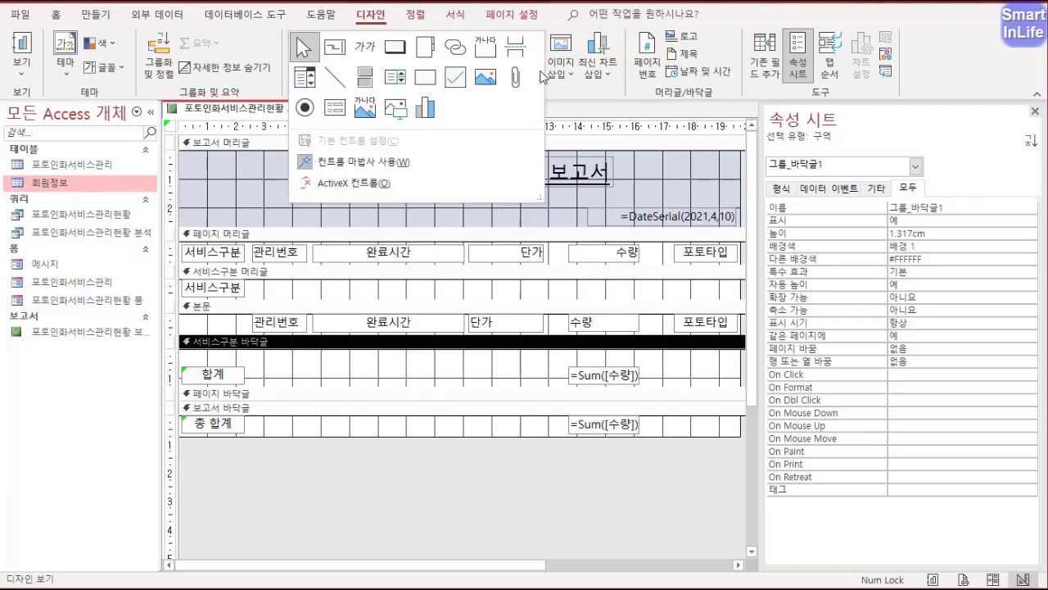
left_click(344, 84)
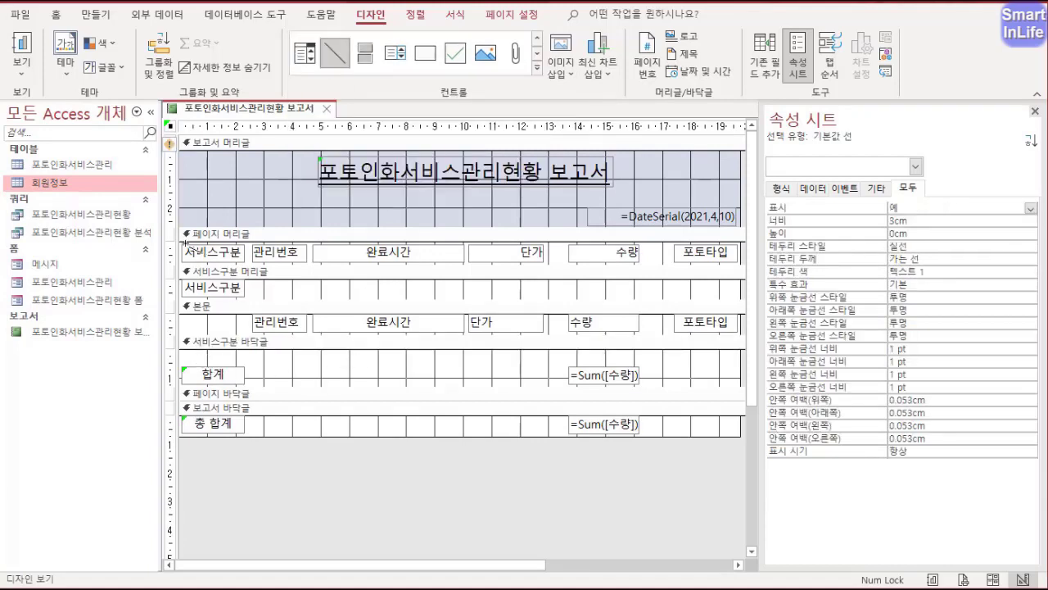
mouse_move(182, 245)
left_mouse_down()
mouse_move(741, 262)
mouse_move(740, 245)
left_mouse_up()
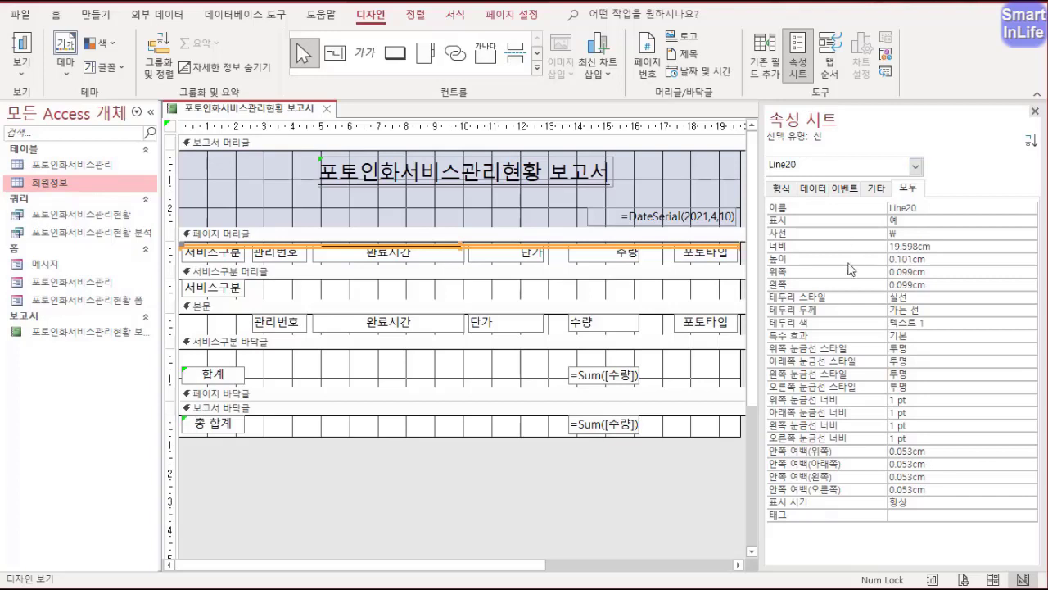
double_click(933, 260)
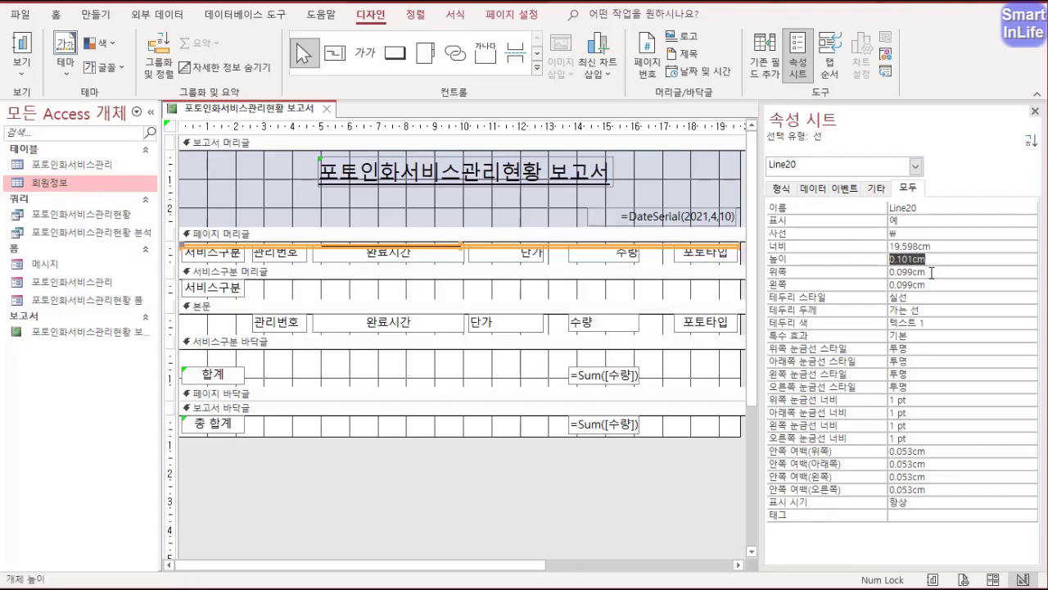
type("0")
key("Return")
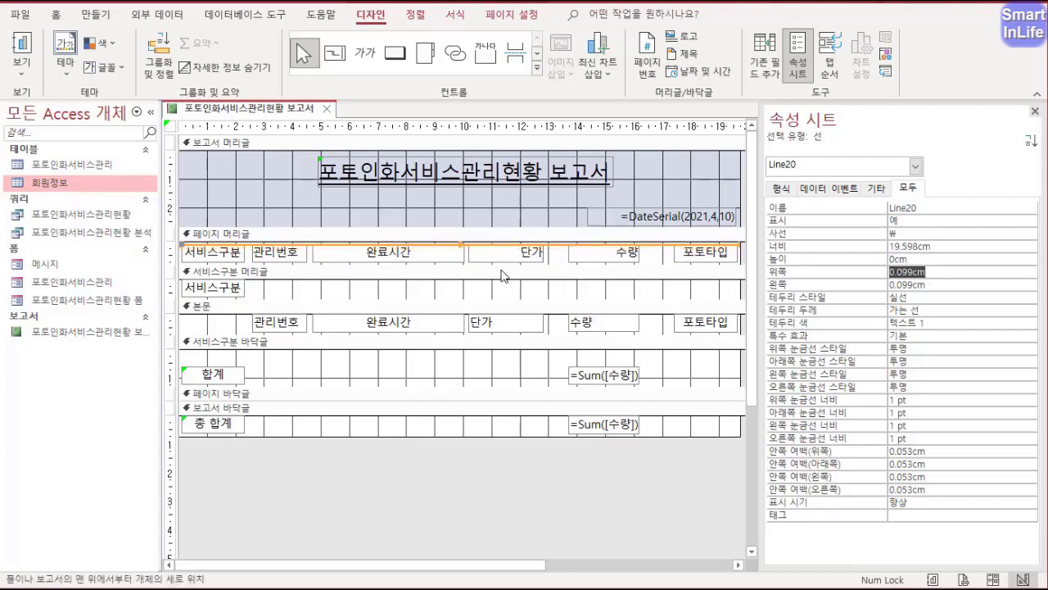
- Duplicate the line and position the copy below the column labels in the 페이지 머리글 section, 0.899 cm from the section's top
left_click(249, 247)
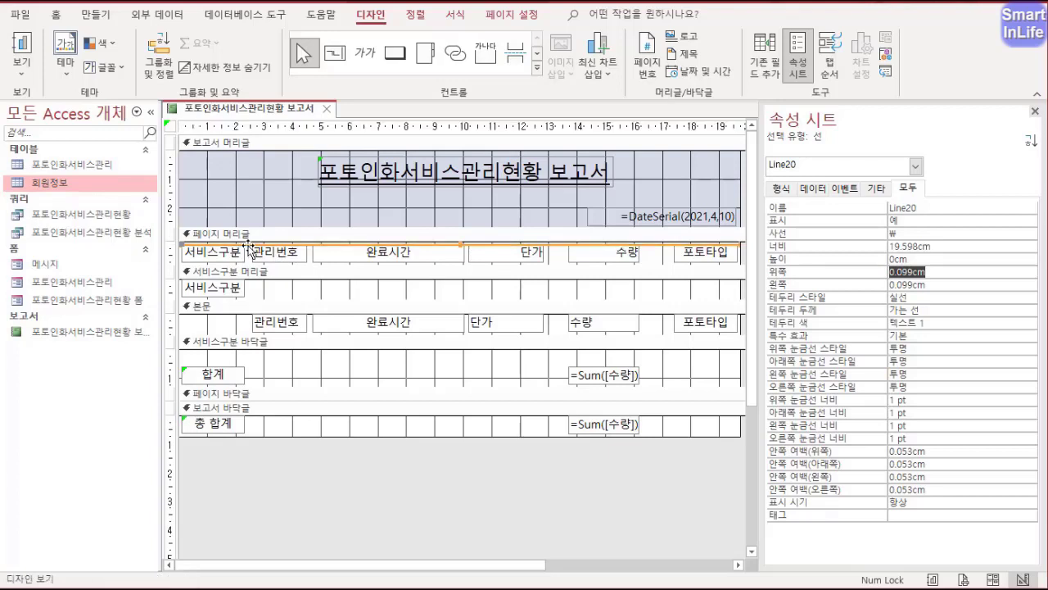
key("ctrl+c")
key("ctrl+v")
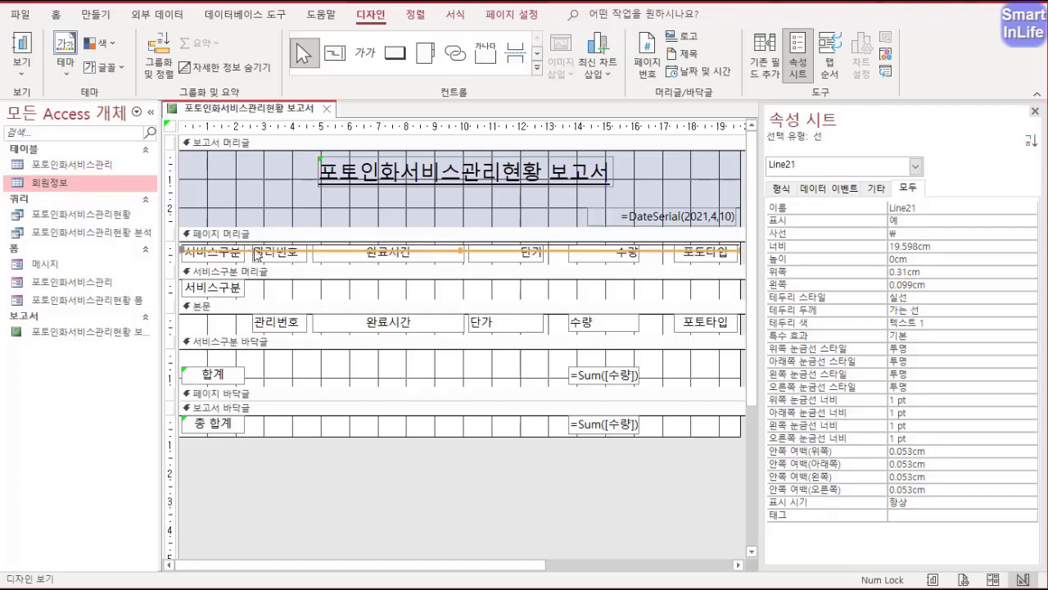
left_click_drag(257, 254, 257, 257)
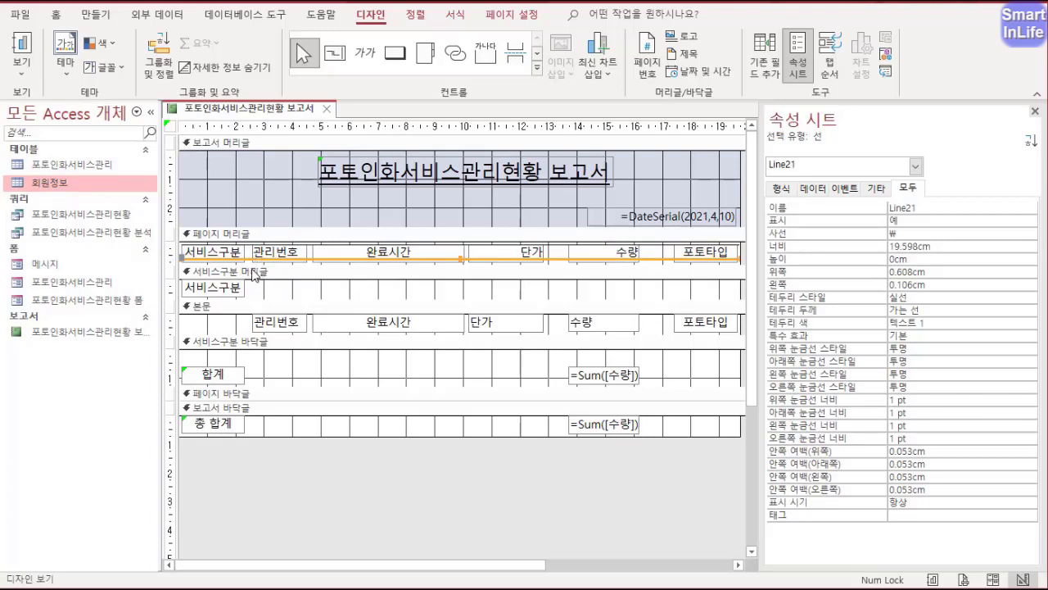
left_click_drag(260, 265, 261, 275)
key("Down")
key("Down")
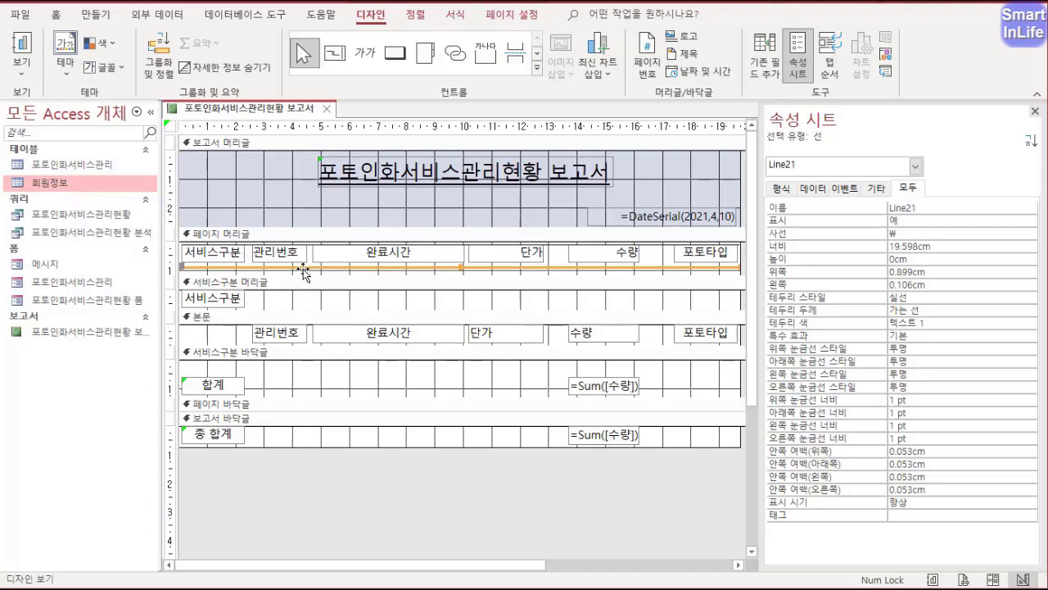
- Paste another copy of the line into the 서비스구분 바닥글 section and move it down to the 합계 row
left_click(278, 374)
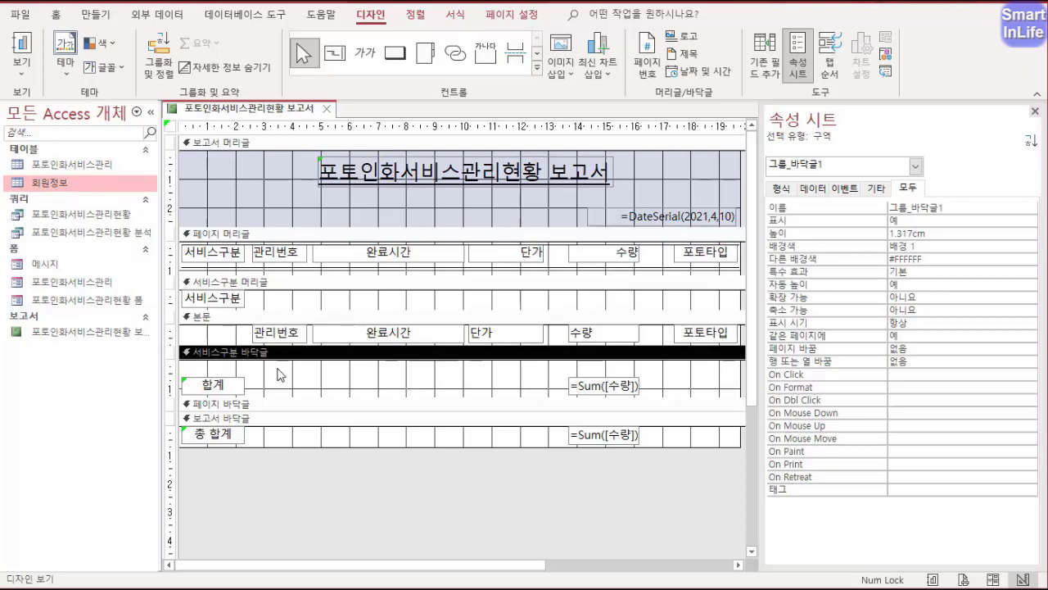
key("Tab")
key("Down")
key("Down")
key("Down")
key("Down")
key("Down")
key("Down")
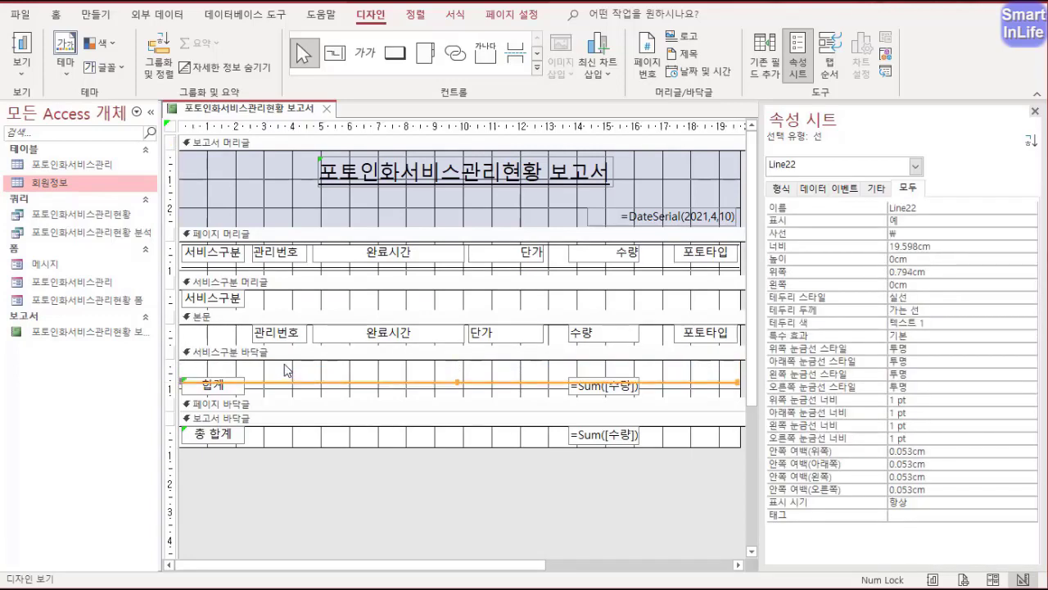
- Move the 합계 label and its =Sum([수량]) text box up above the line, 0.212 cm from the section's top
left_click_drag(232, 370, 597, 390)
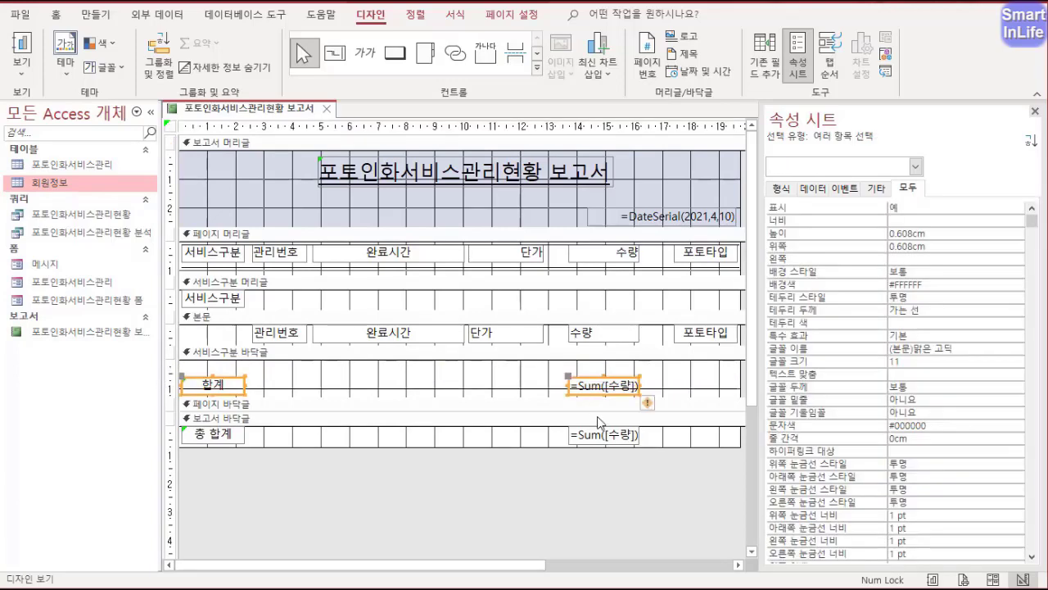
key("Up")
key("Up")
key("Up")
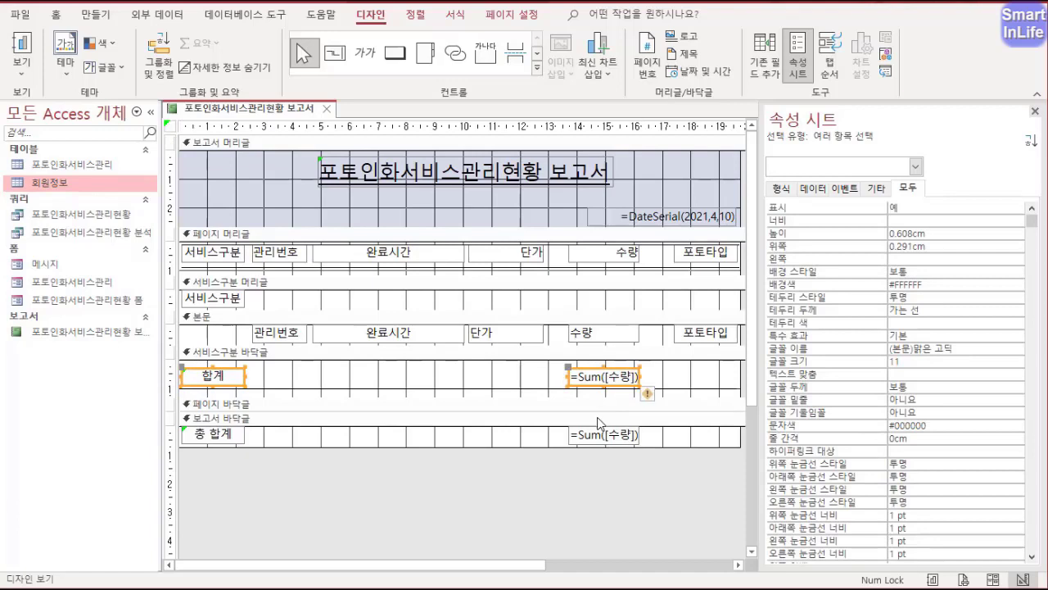
key("Up")
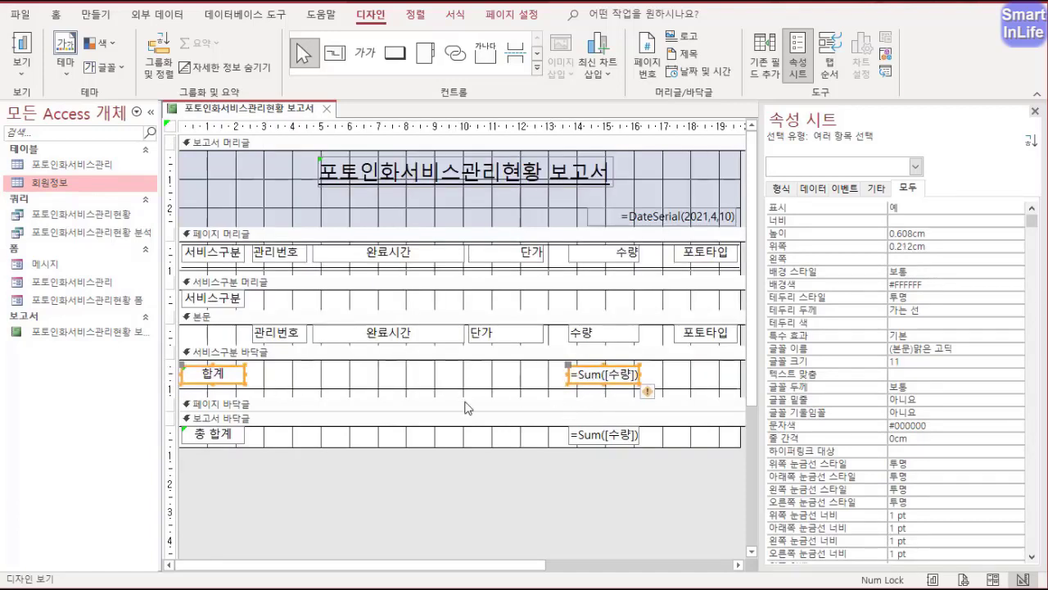
- Check the separator lines and totals throughout the report in print preview, and return to design view
right_click(261, 113)
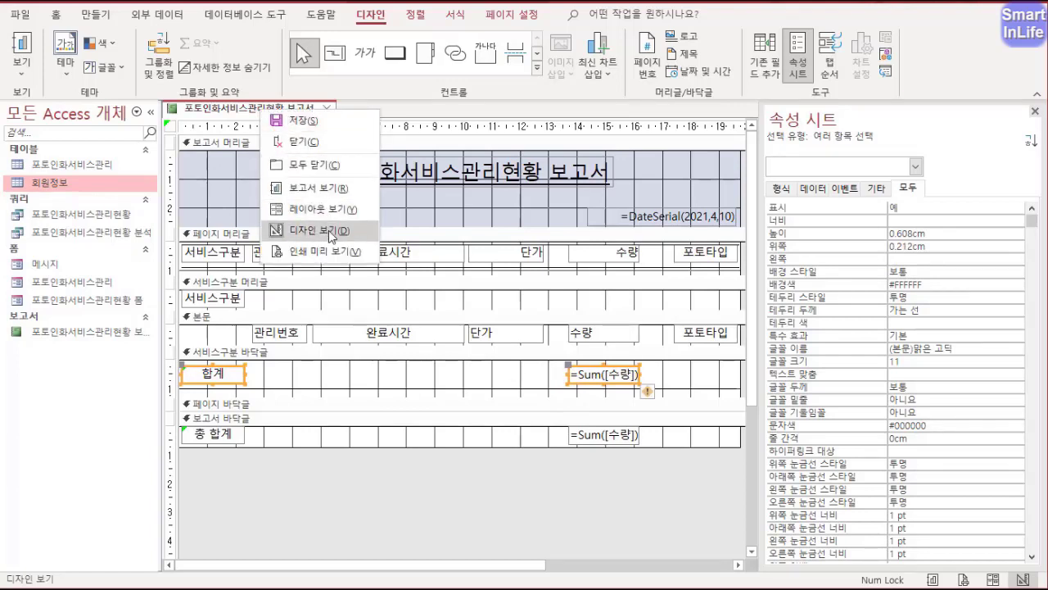
left_click(327, 251)
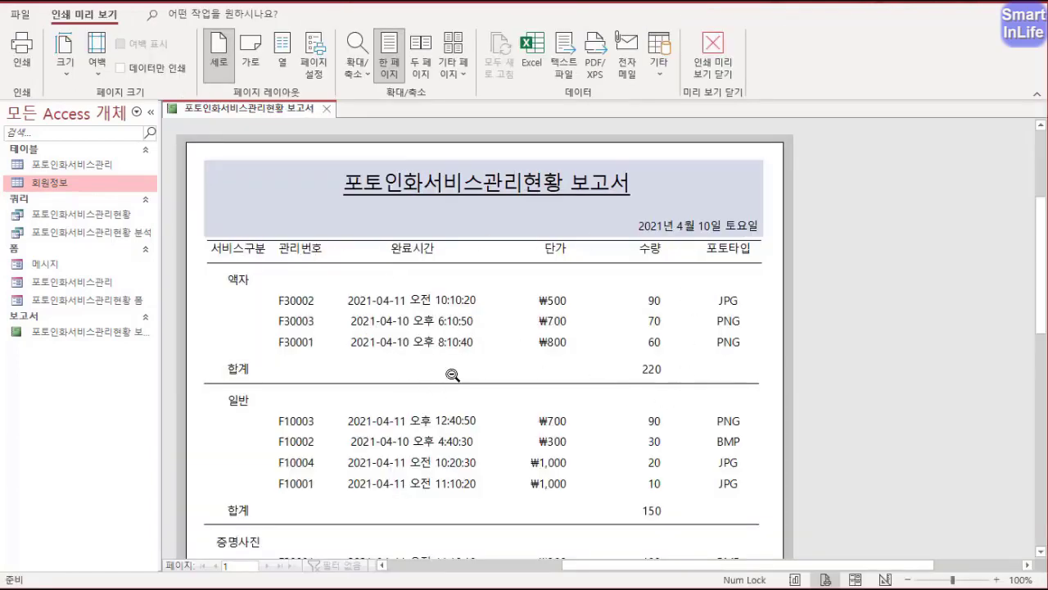
scroll(526, 467, "down", 3)
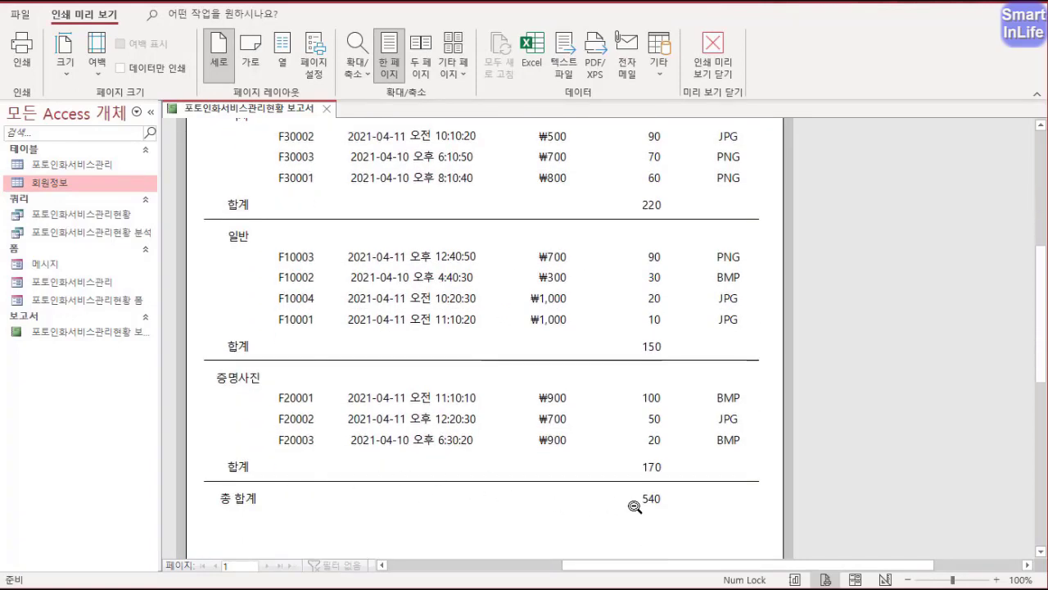
scroll(542, 419, "up", 1)
scroll(543, 419, "up", 3)
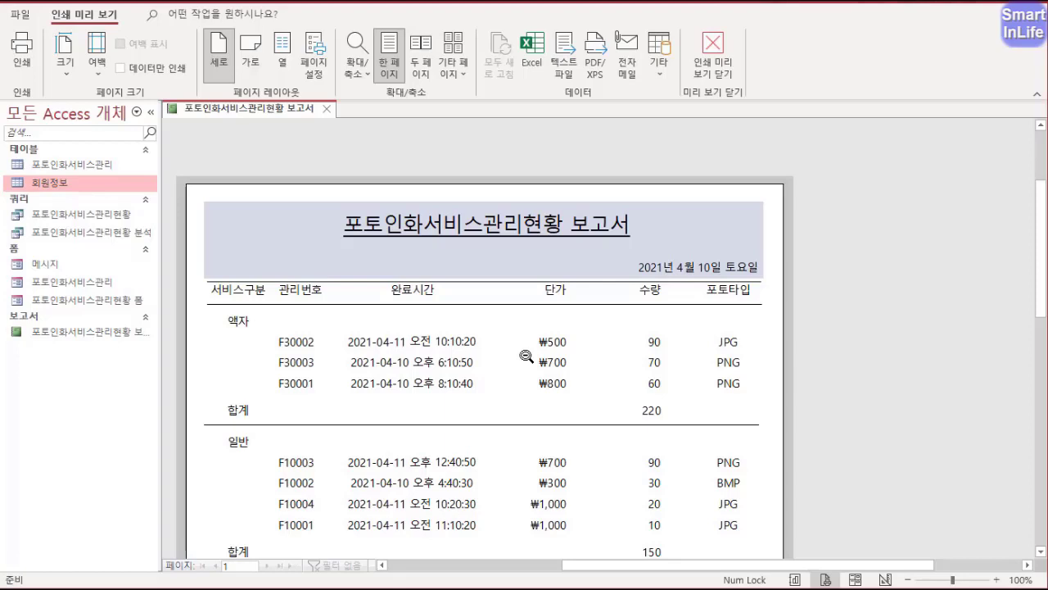
right_click(275, 117)
left_click(338, 230)
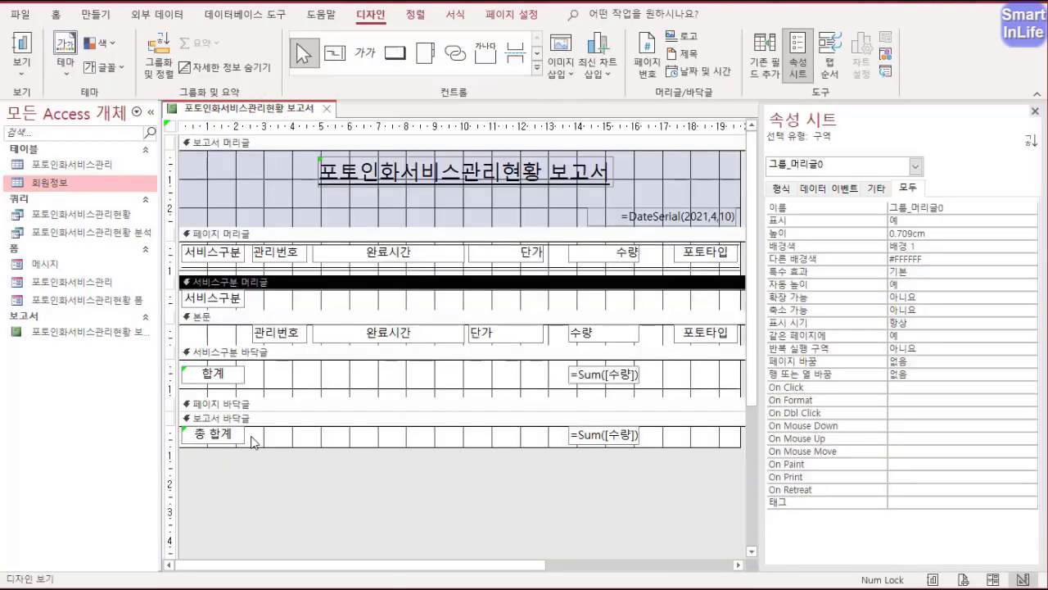
- Make the 합계 and 총 합계 labels and both =Sum([수량]) text boxes bold
left_click_drag(269, 435, 221, 436)
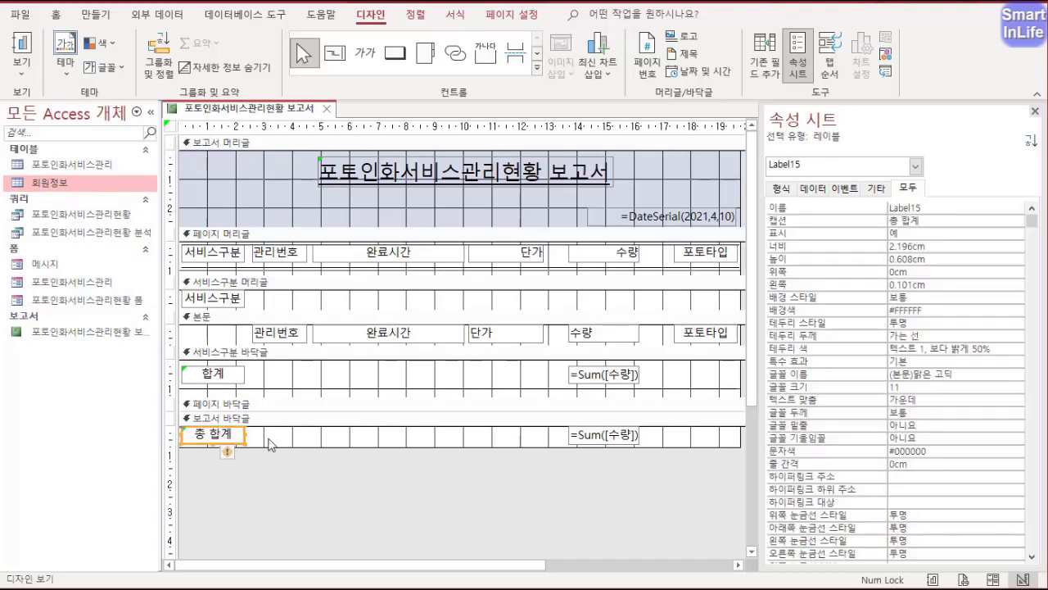
left_click(171, 436)
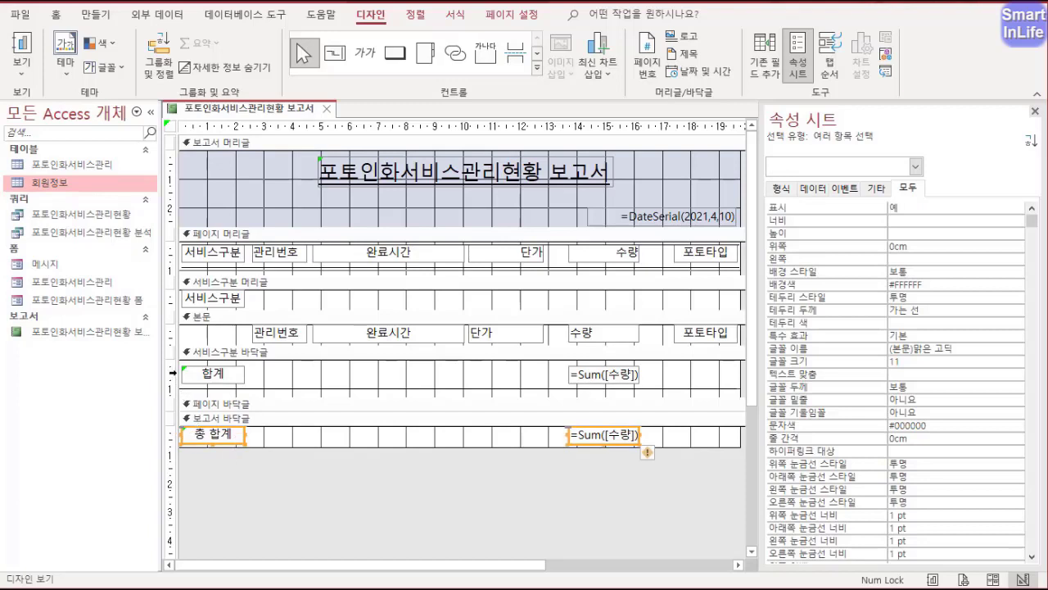
left_click(172, 372, "shift")
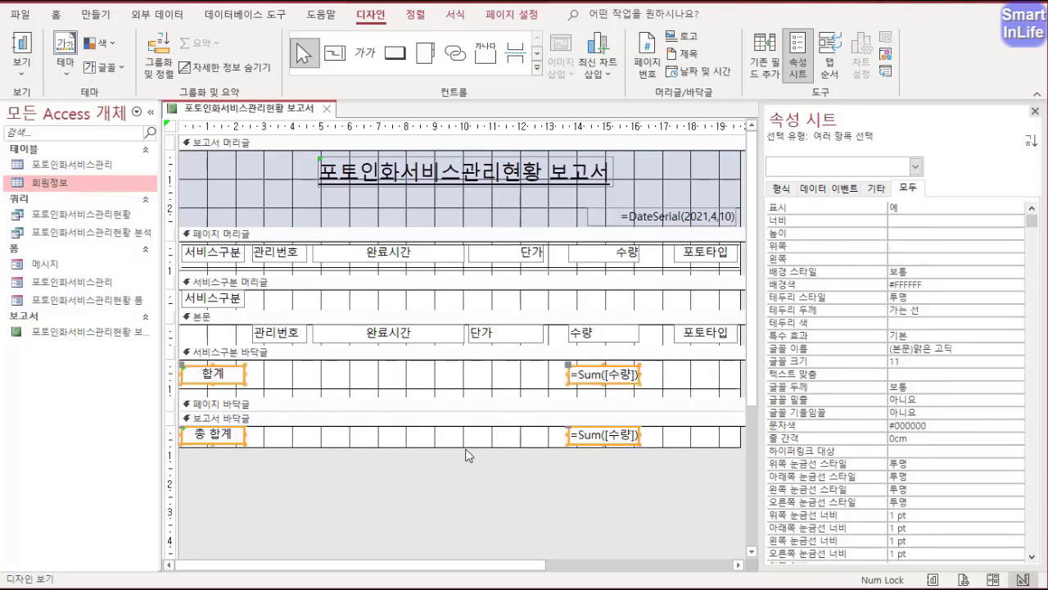
mouse_move(202, 443)
left_mouse_down()
mouse_move(173, 343)
mouse_move(176, 463)
left_mouse_up()
key("Escape")
left_click(455, 15)
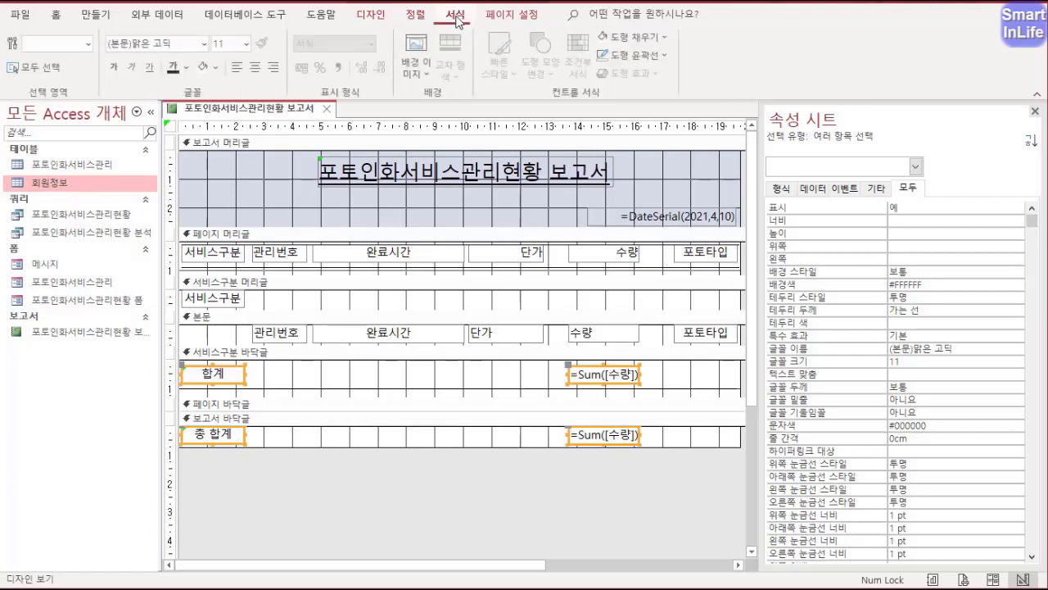
left_click(115, 69)
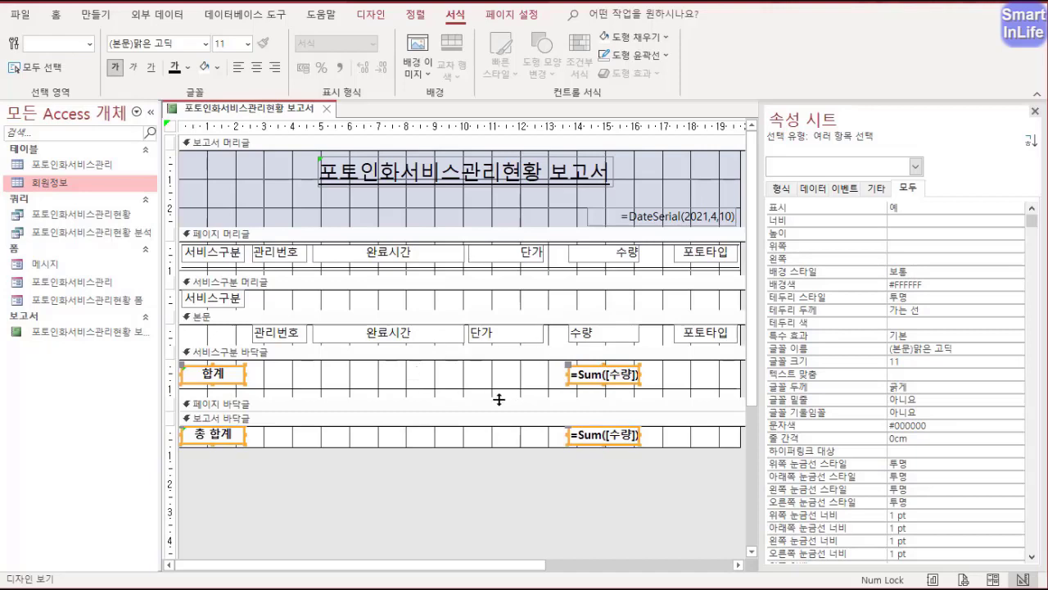
- Add a conditional formatting rule to the 단가 text box in the 본문 section for field values greater than or equal to 800
left_click(487, 352)
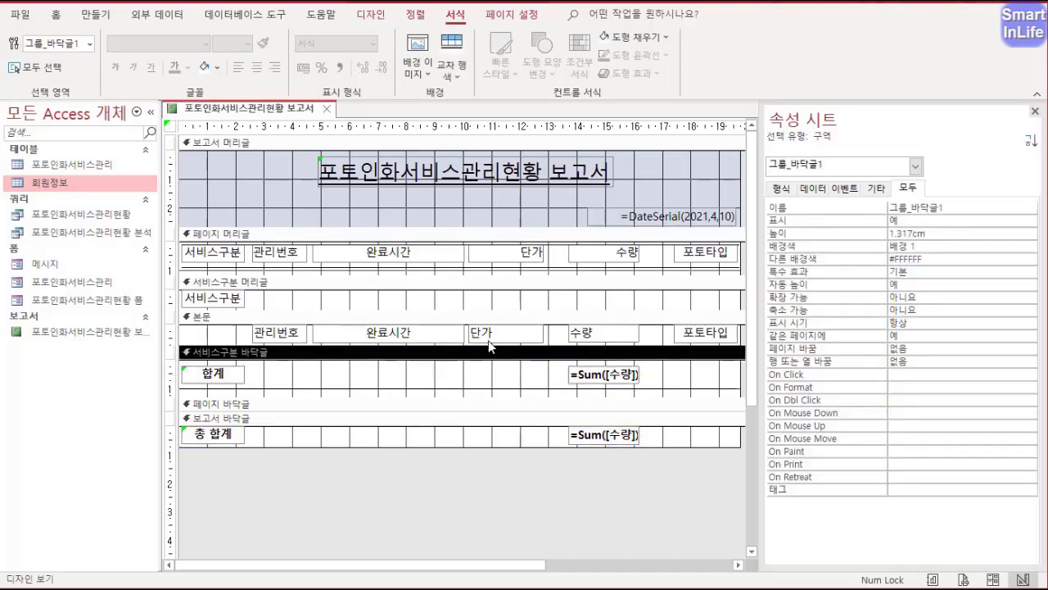
left_click(489, 337)
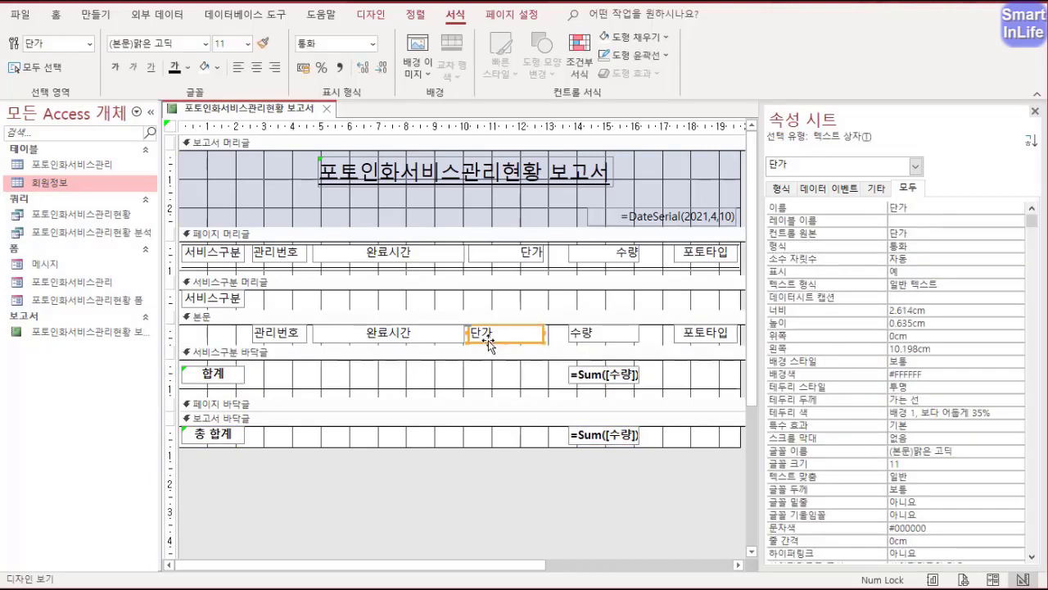
left_click(586, 67)
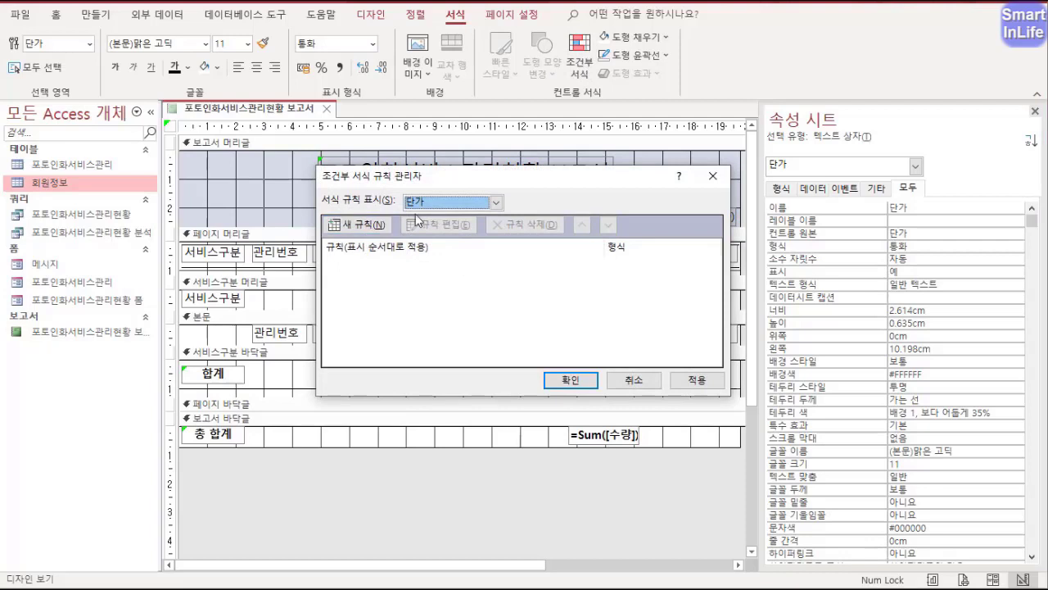
mouse_move(428, 223)
left_mouse_down()
mouse_move(420, 158)
mouse_move(404, 230)
left_mouse_up()
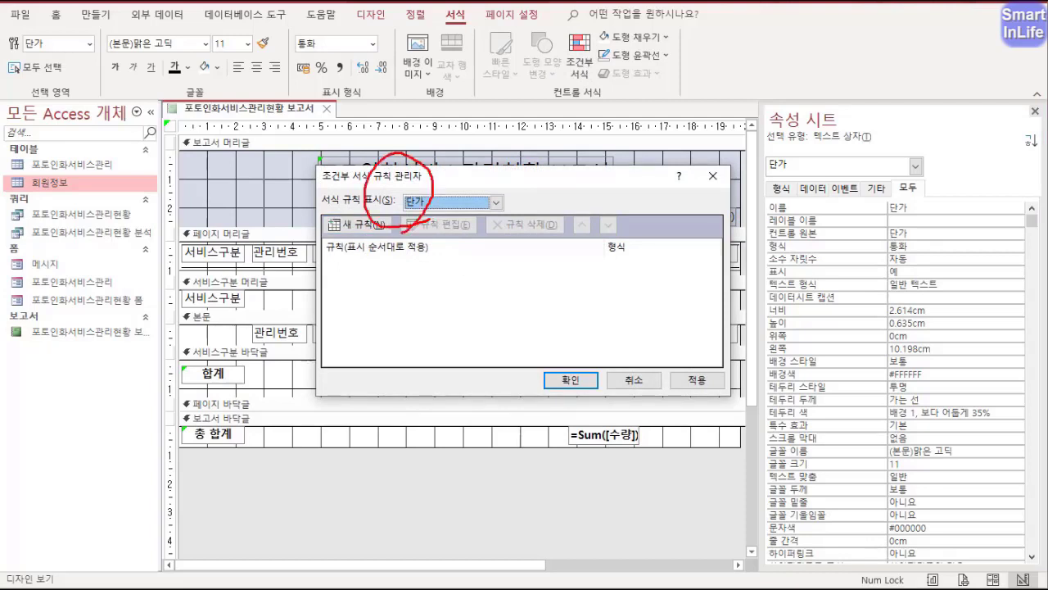
key("Escape")
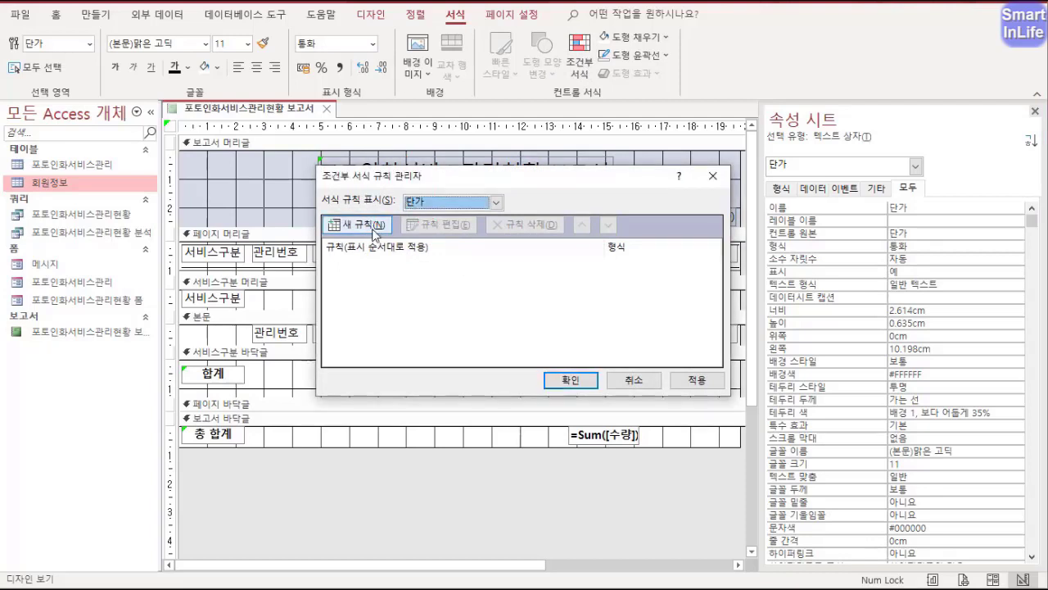
left_click(374, 225)
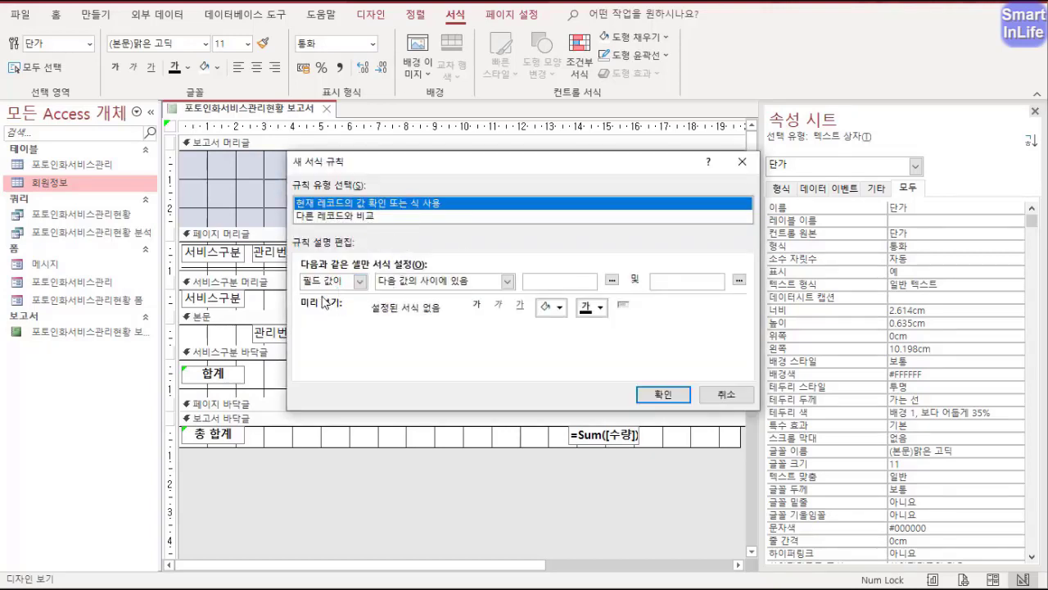
left_click(464, 283)
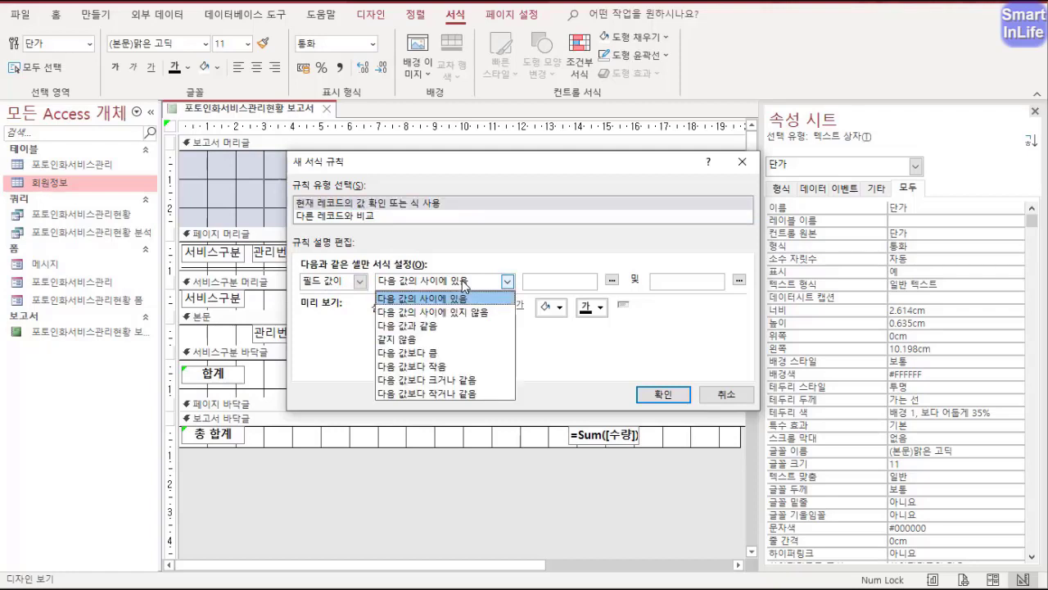
left_click(461, 379)
left_click(553, 282)
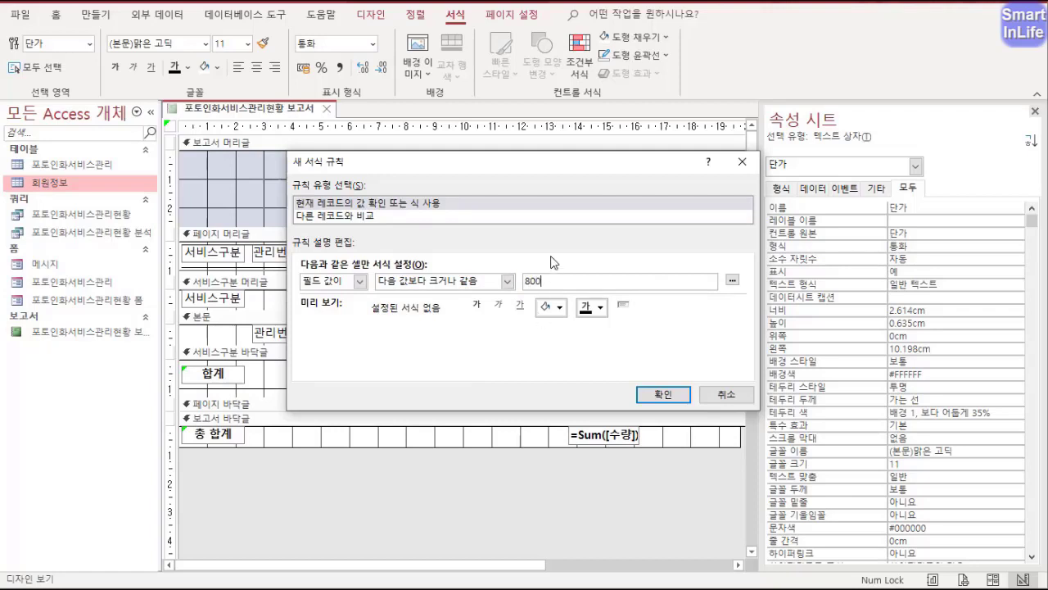
- Give the 단가 rule bold text and a yellow background, and apply it
left_click(476, 304)
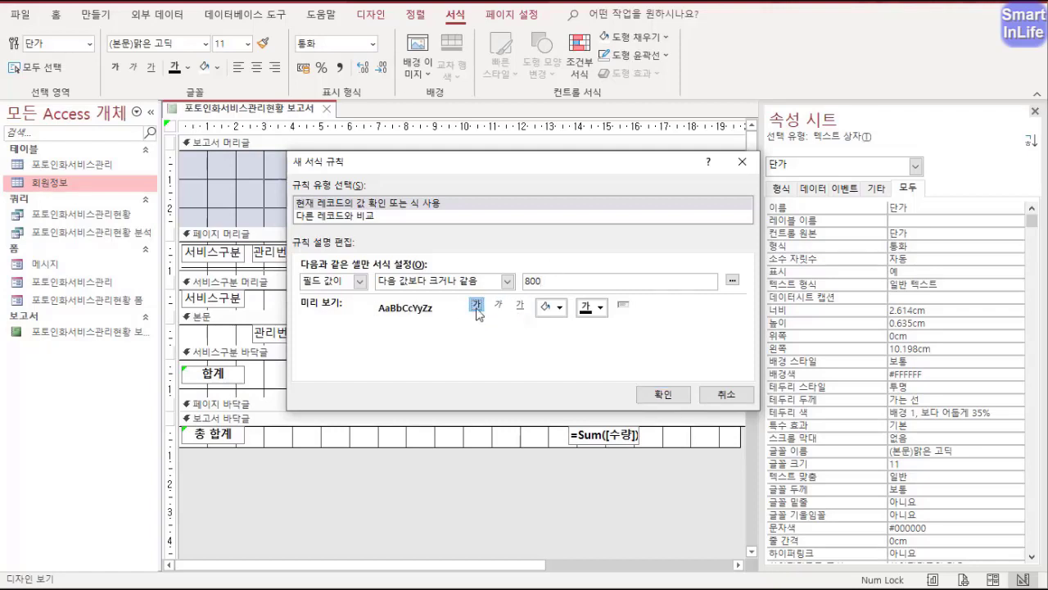
left_click(561, 308)
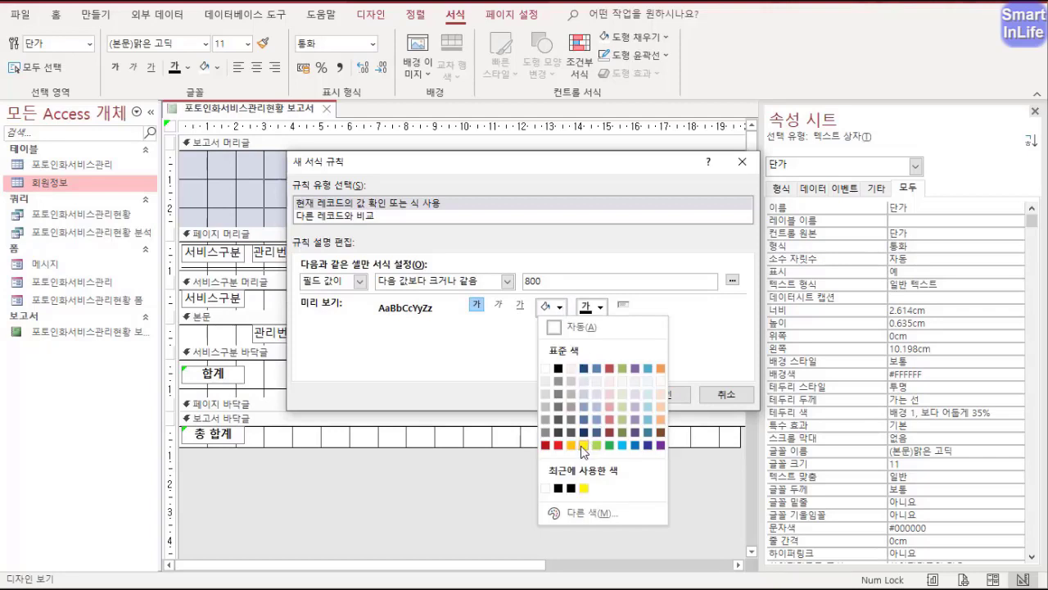
left_click(584, 445)
left_click(669, 394)
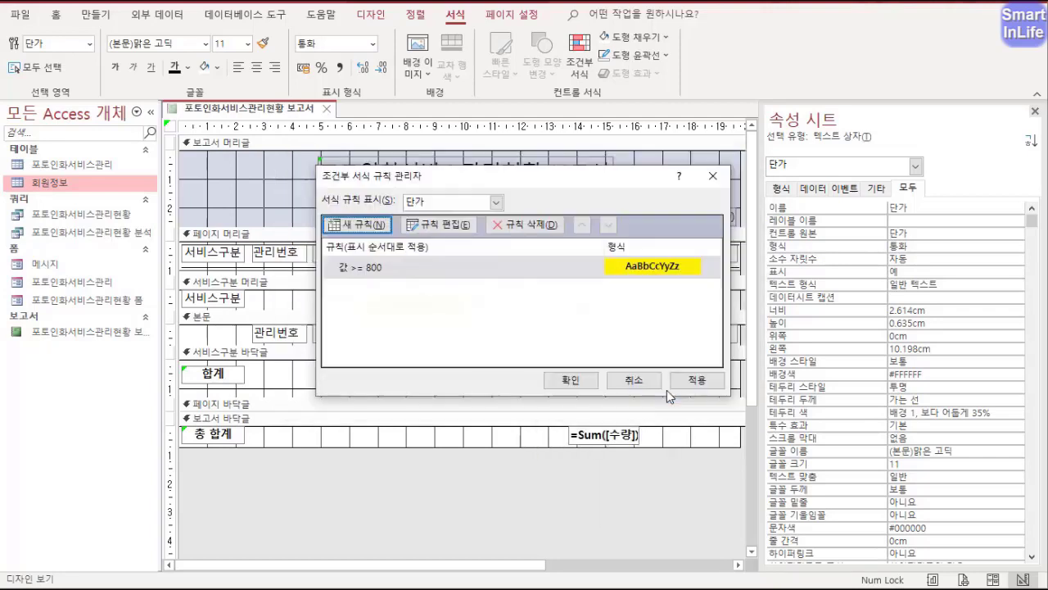
left_click(695, 382)
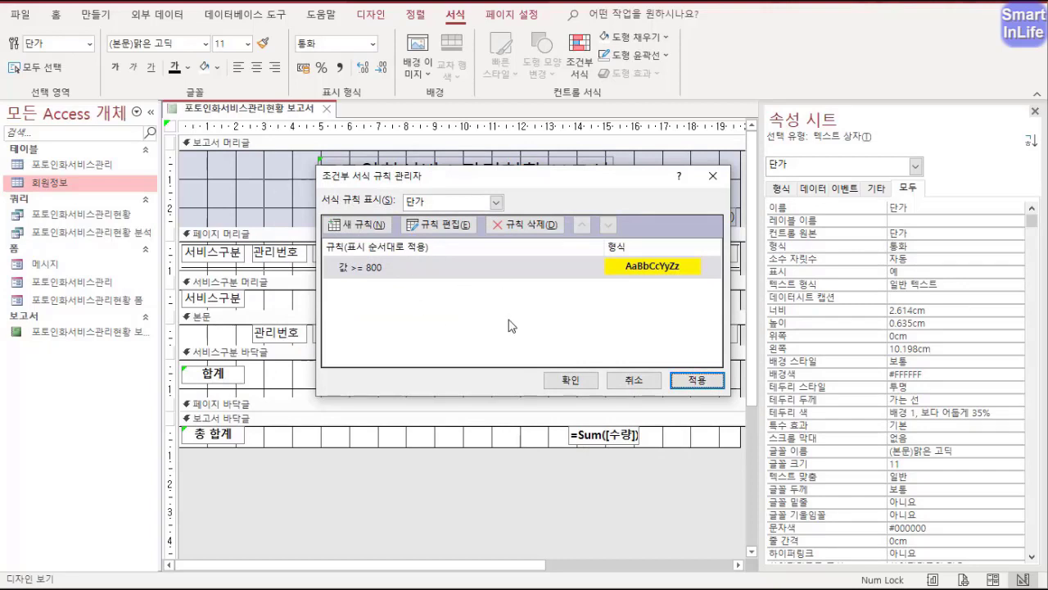
left_click(570, 381)
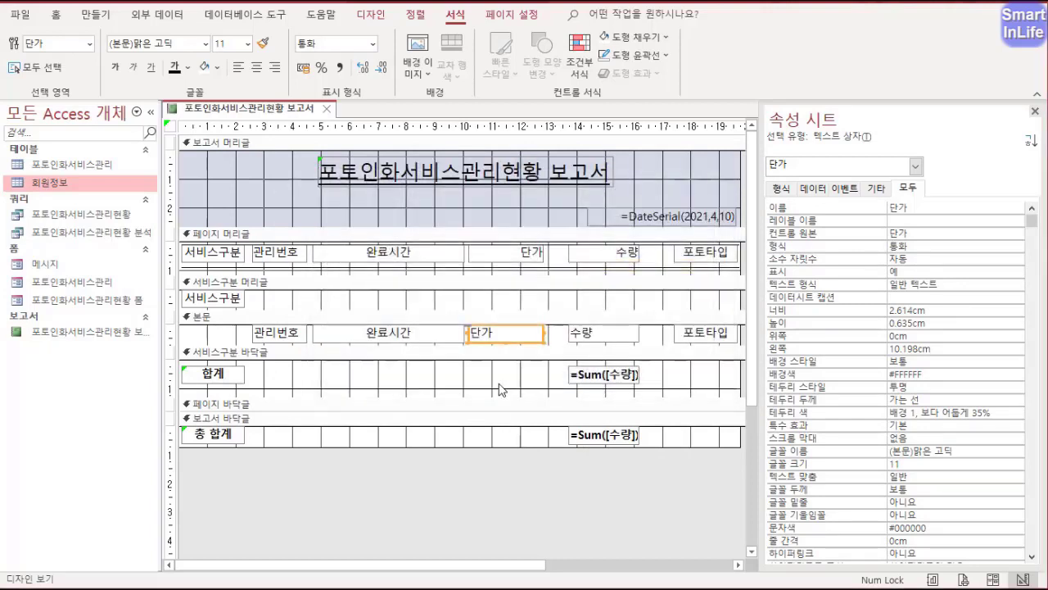
- Check the highlighted 단가 values in print preview and return to design view
right_click(254, 108)
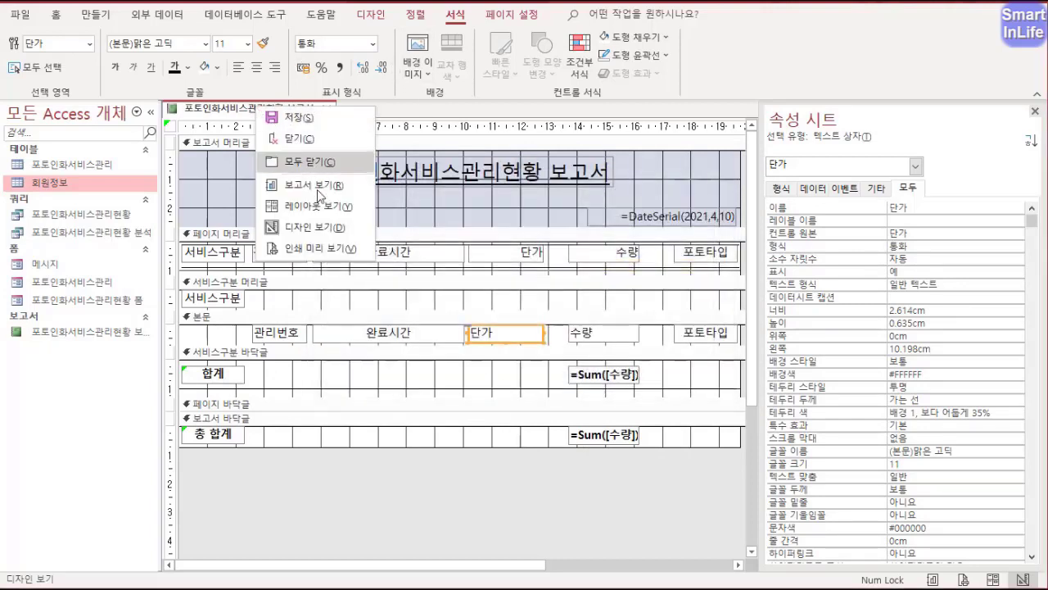
left_click(325, 252)
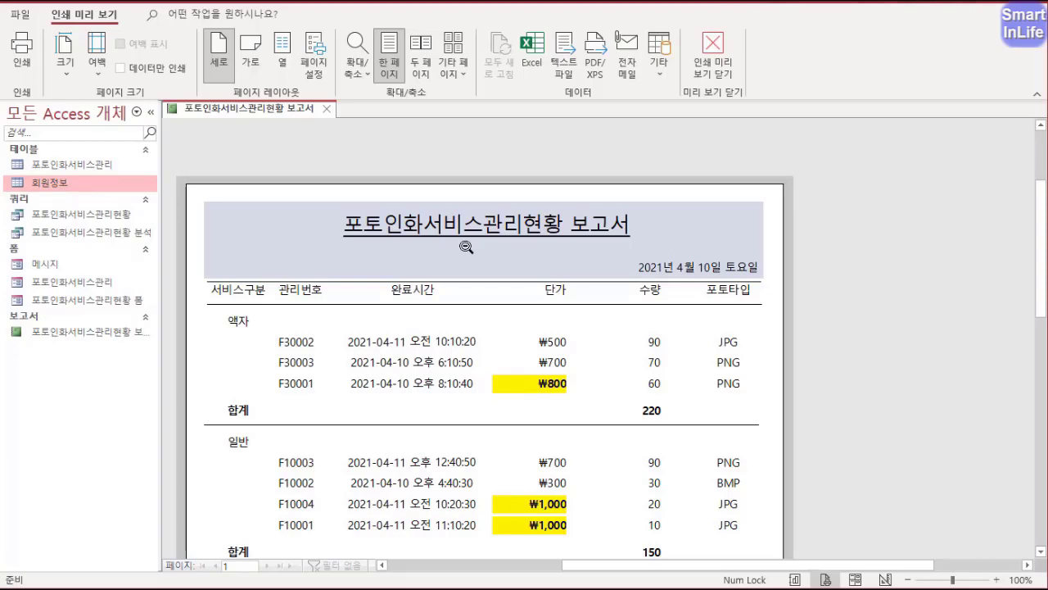
right_click(281, 116)
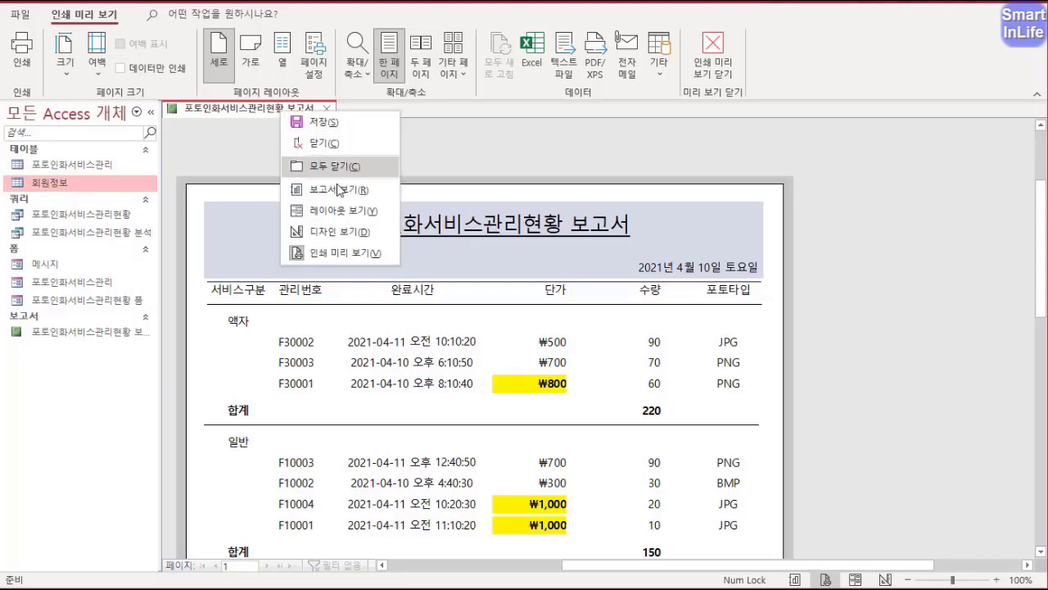
left_click(344, 231)
- Format the report title label in the 궁서 font at size 24 and make it bold
left_click(390, 184)
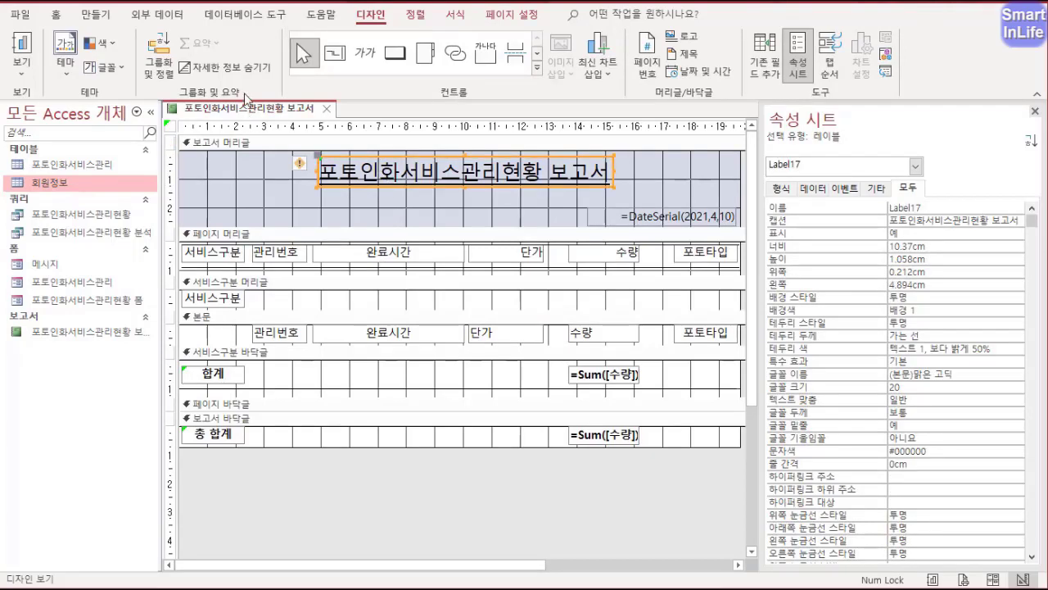
left_click(455, 17)
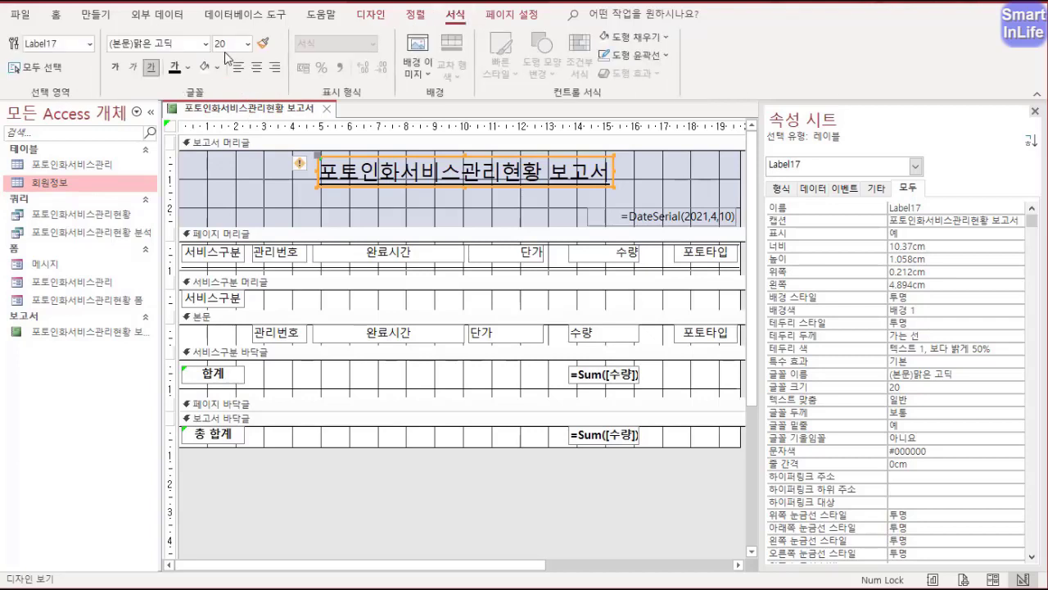
left_click(205, 44)
type("궁서")
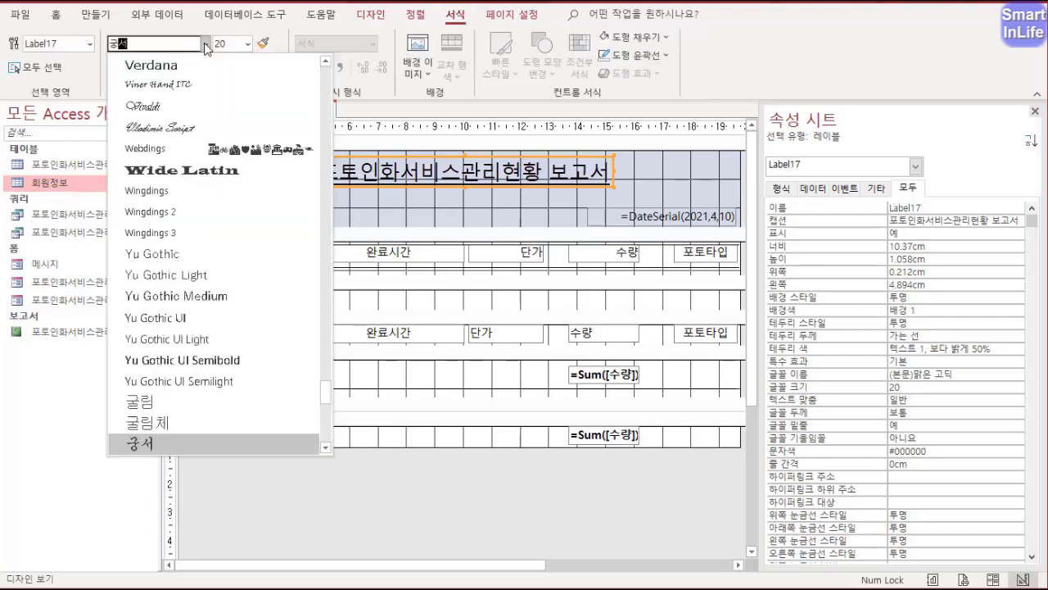
left_click(215, 442)
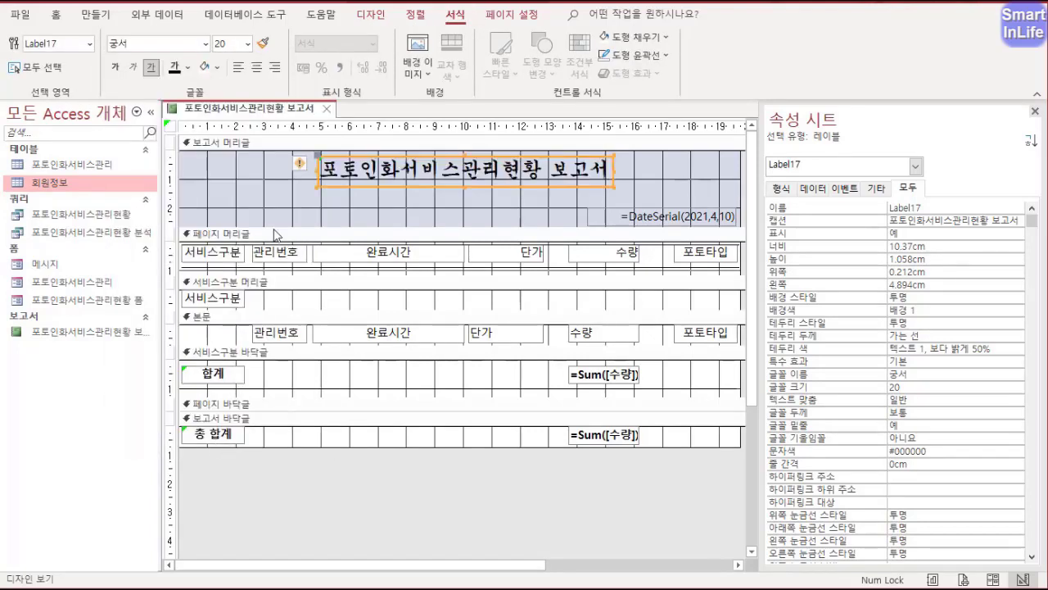
left_click(231, 44)
key("Return")
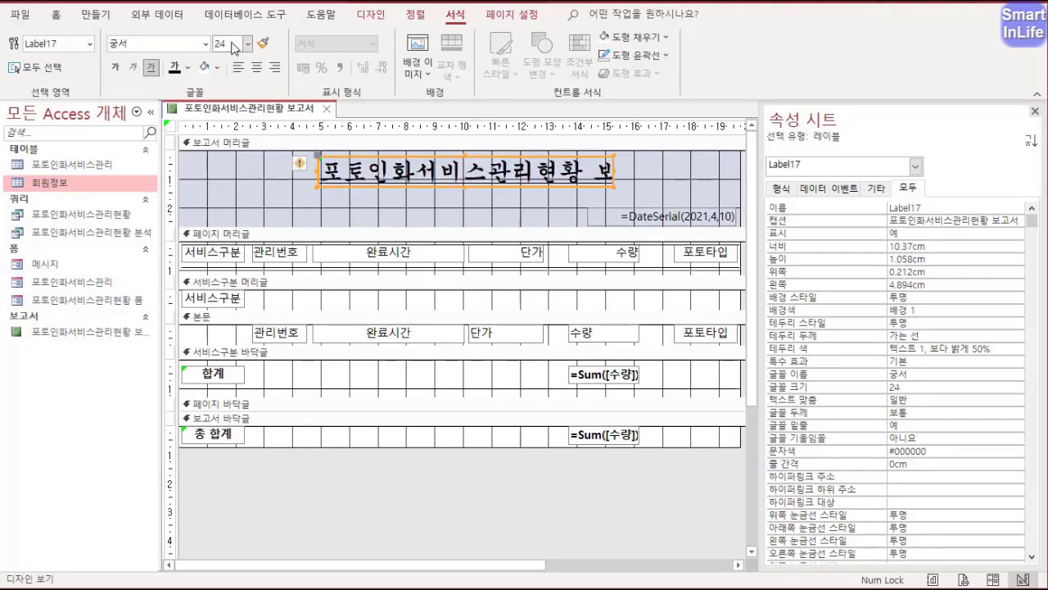
left_click(114, 69)
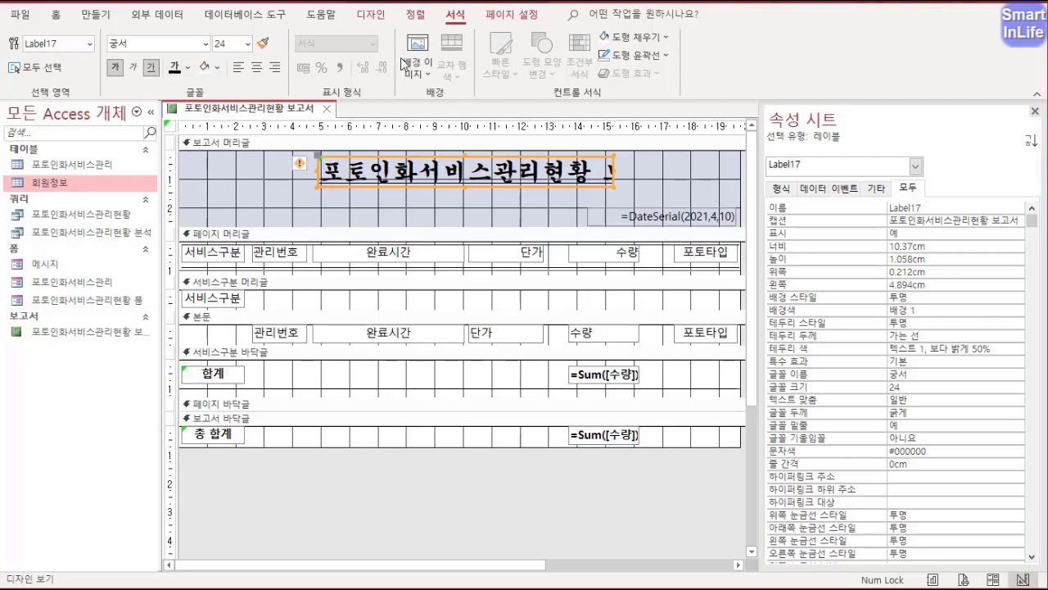
- Center the title text, fit the label to its contents, and shift it to 3.677 cm from the left edge
left_click(257, 69)
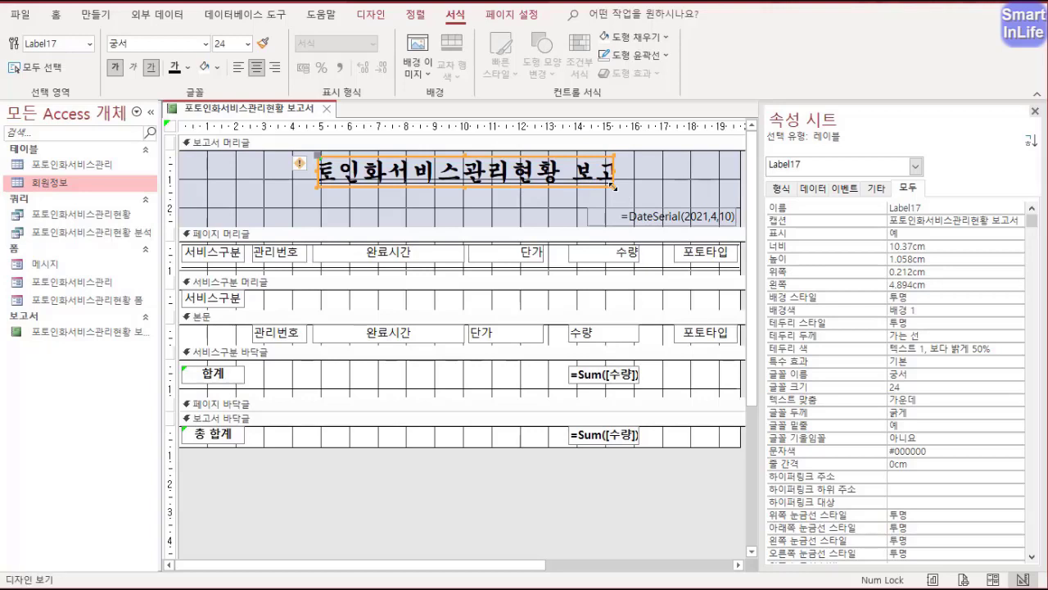
double_click(612, 186)
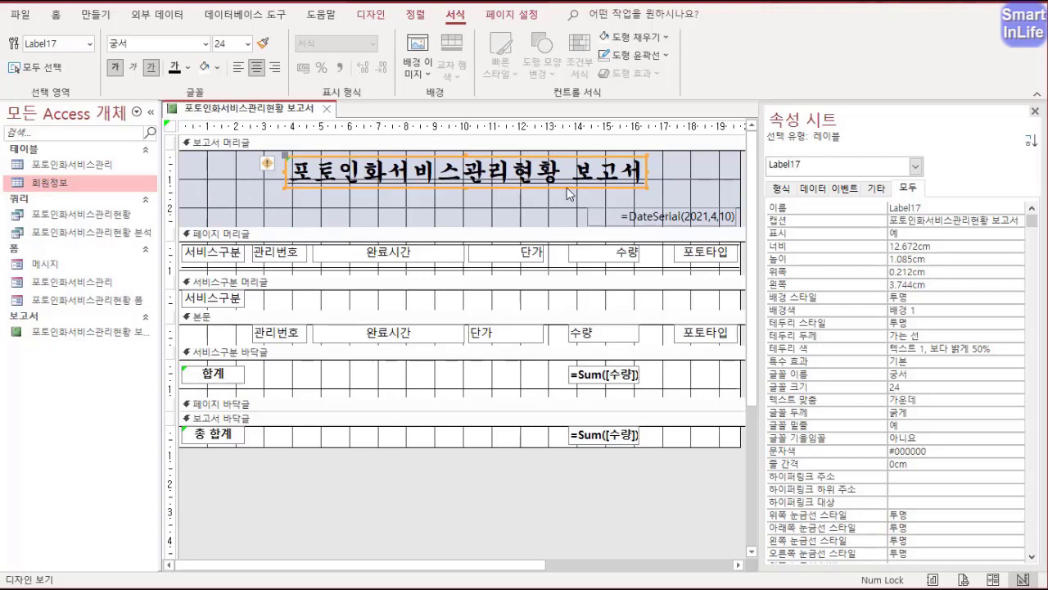
left_click_drag(567, 190, 565, 190)
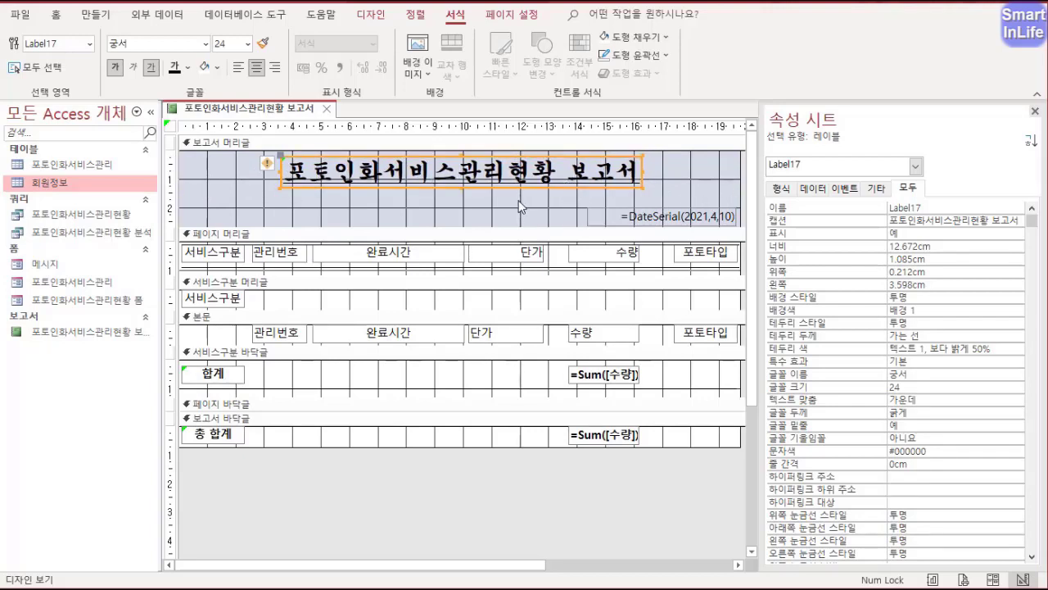
- Review the restyled title and the groups down to the 총 합계 row in print preview, and return to design view
right_click(244, 120)
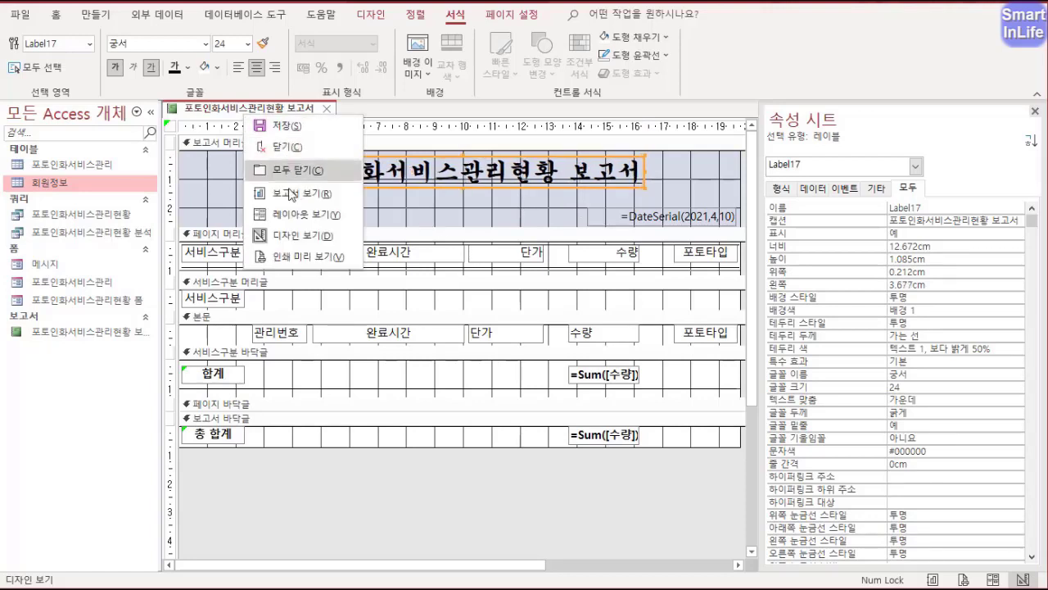
left_click(295, 237)
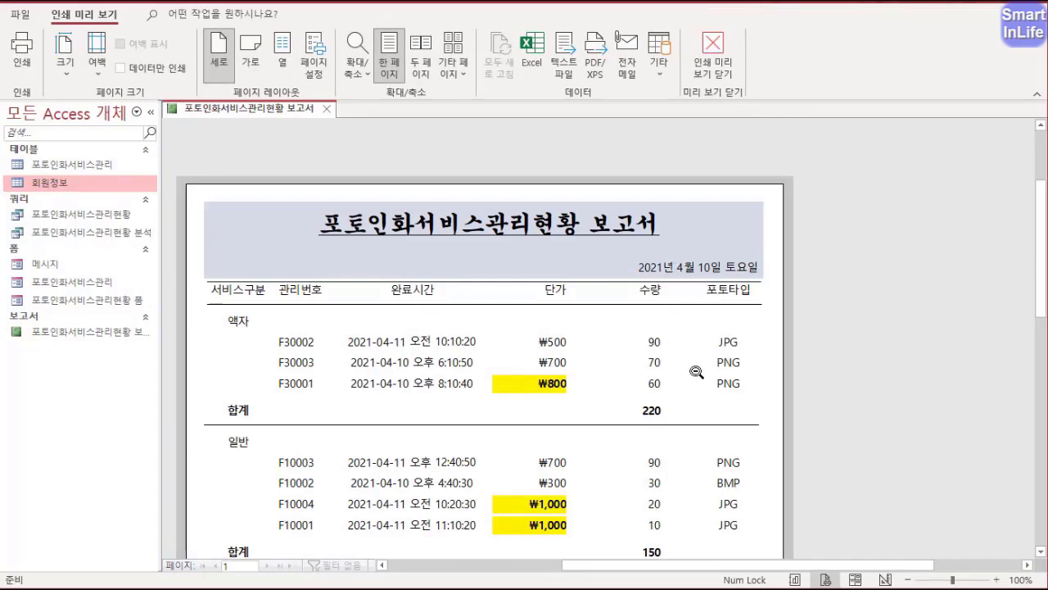
scroll(631, 323, "down", 6)
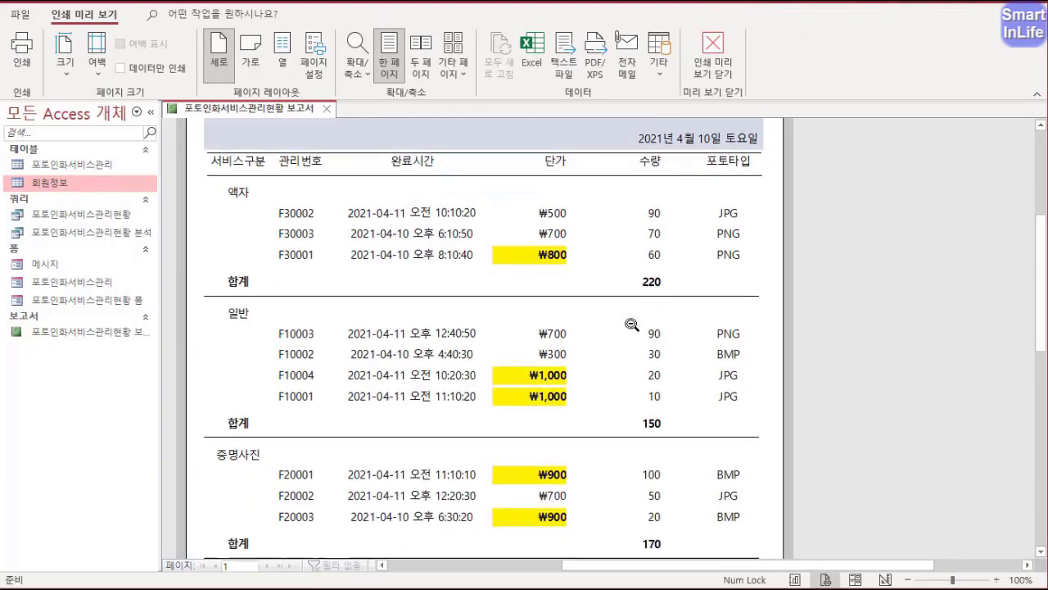
scroll(631, 322, "down", 1)
scroll(631, 323, "up", 2)
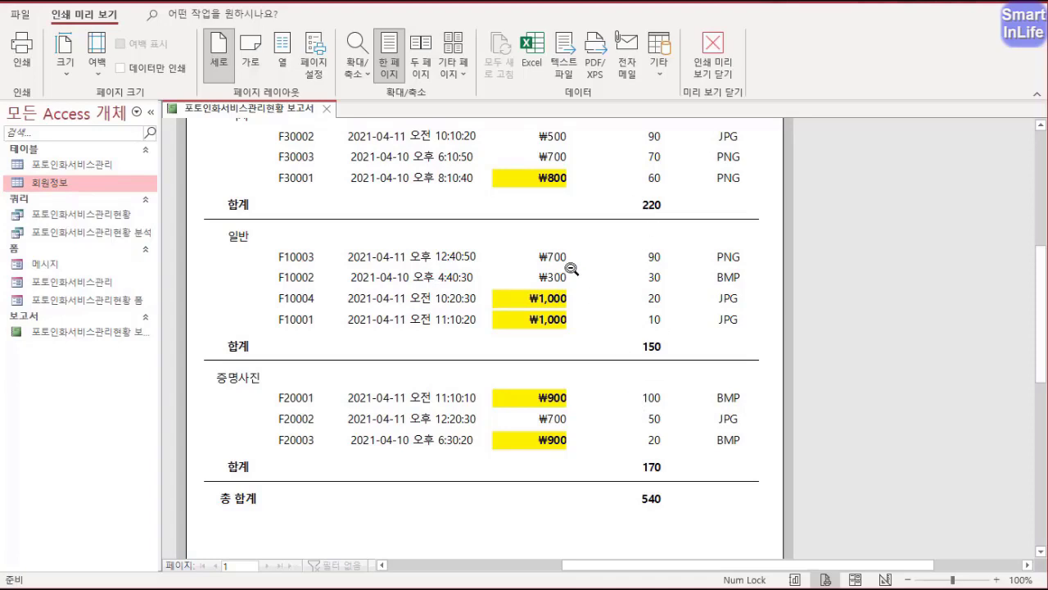
scroll(570, 269, "up", 4)
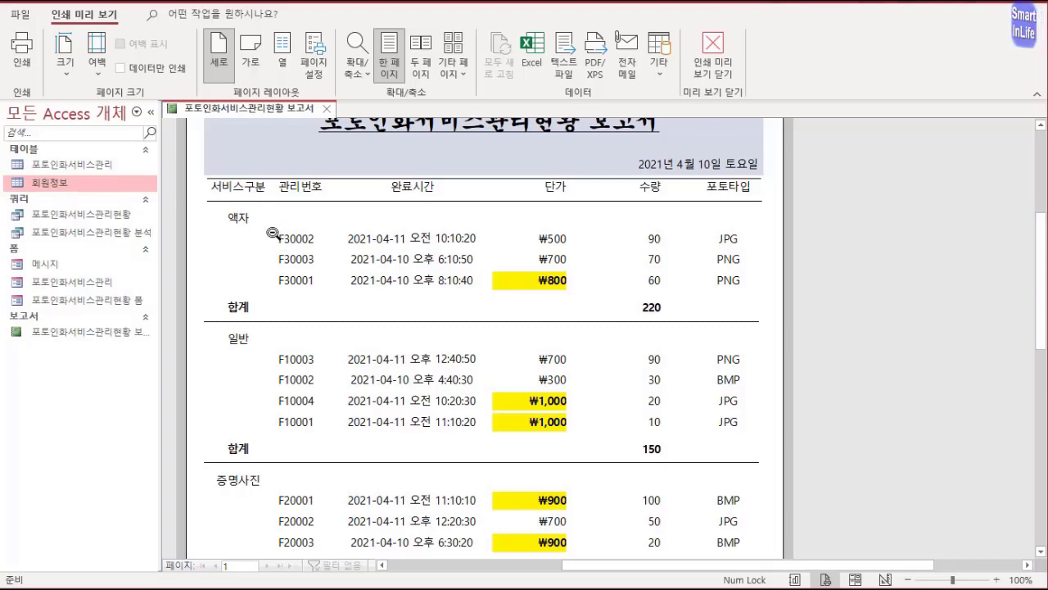
right_click(303, 113)
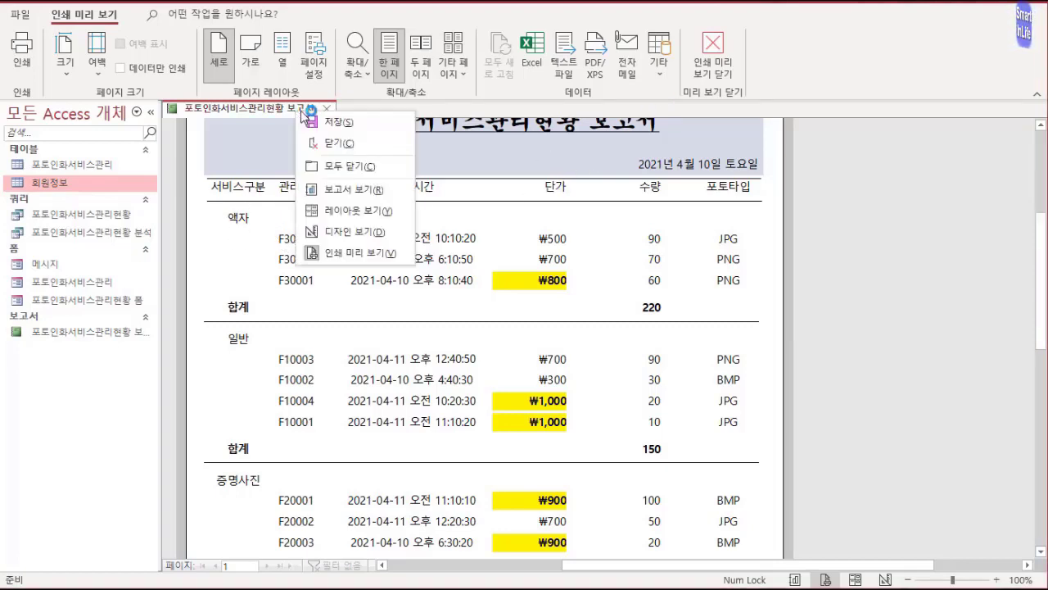
left_click(359, 233)
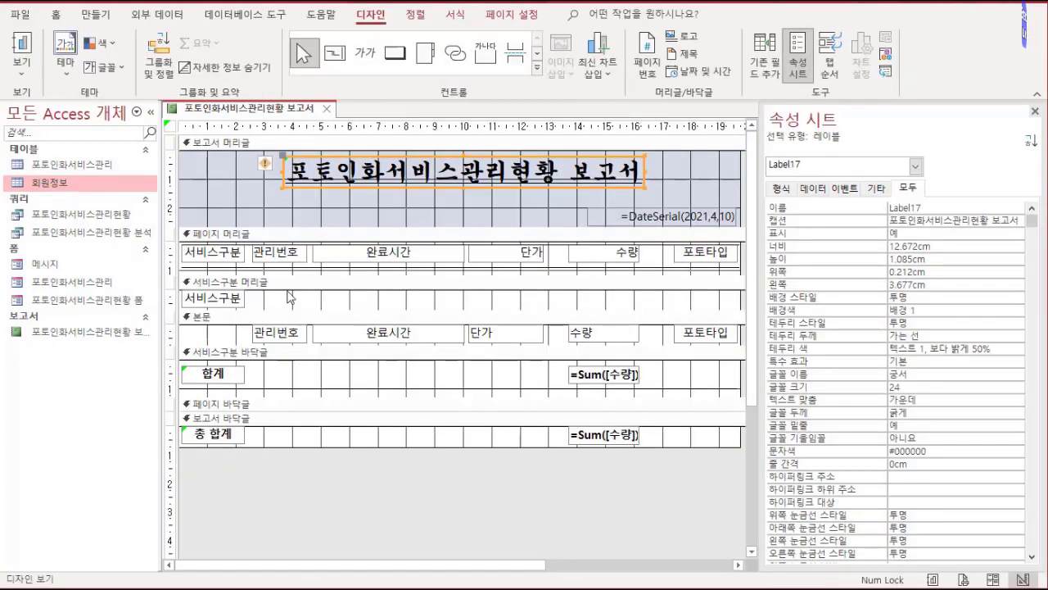
- Make the 서비스구분 text box in the group header bold and check the group names in print preview
left_click(232, 303)
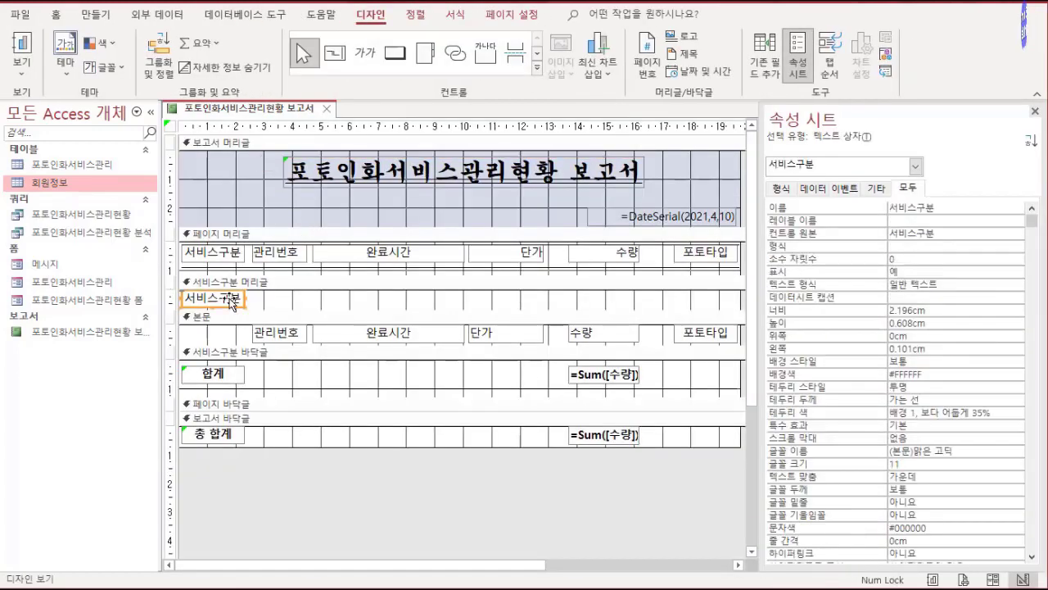
left_click(455, 14)
left_click(114, 66)
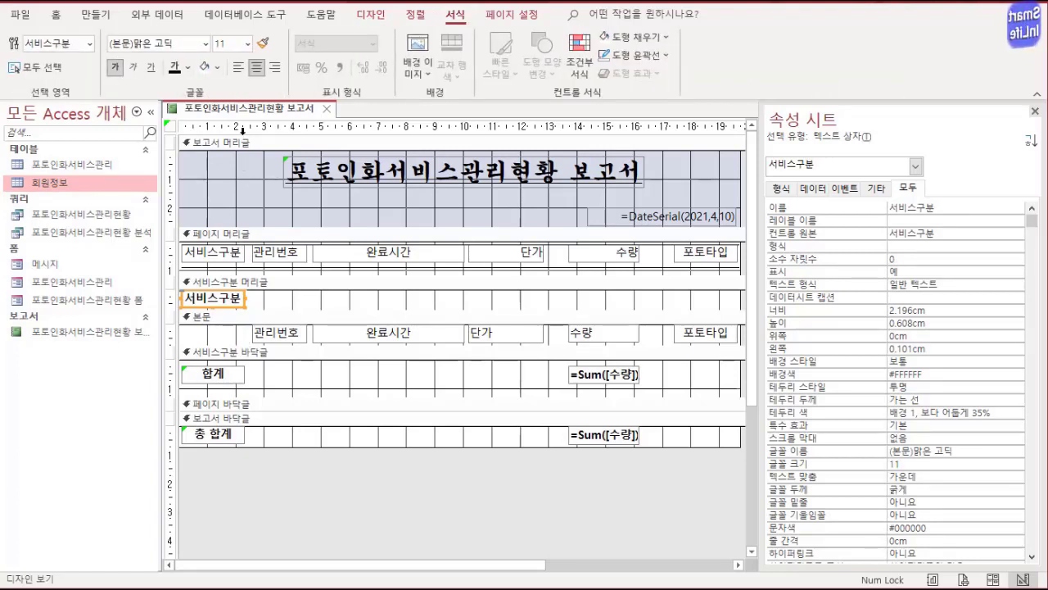
right_click(250, 110)
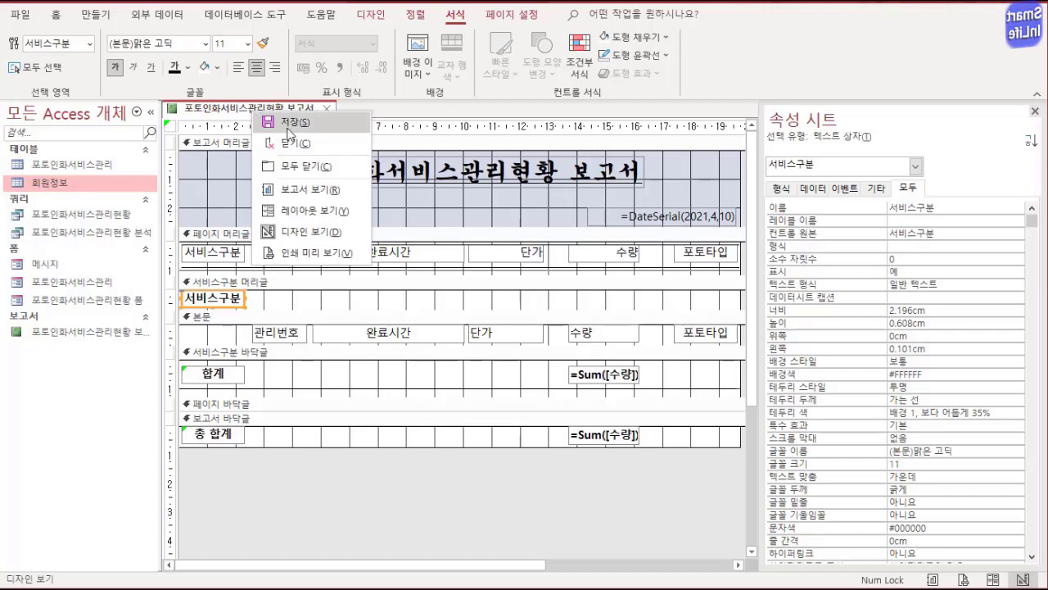
left_click(303, 259)
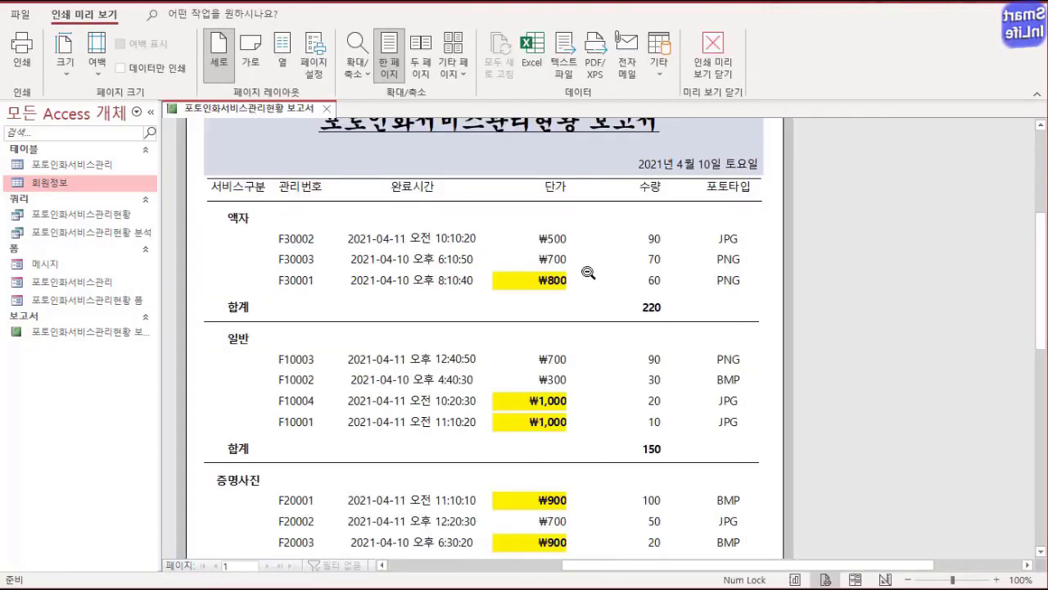
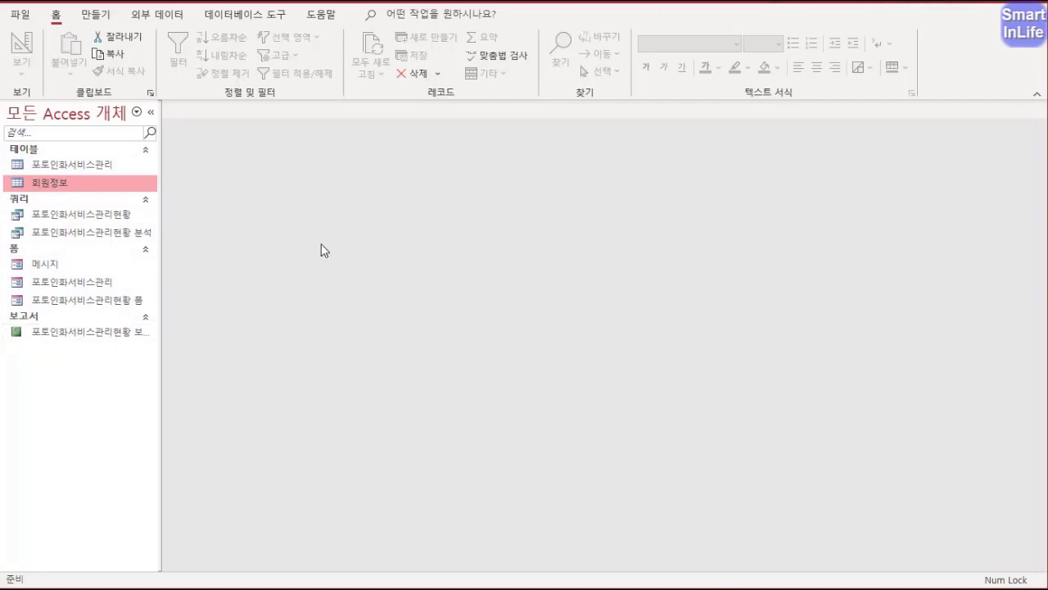
- Start the mailing label wizard for the 회원정보 table
left_click(97, 16)
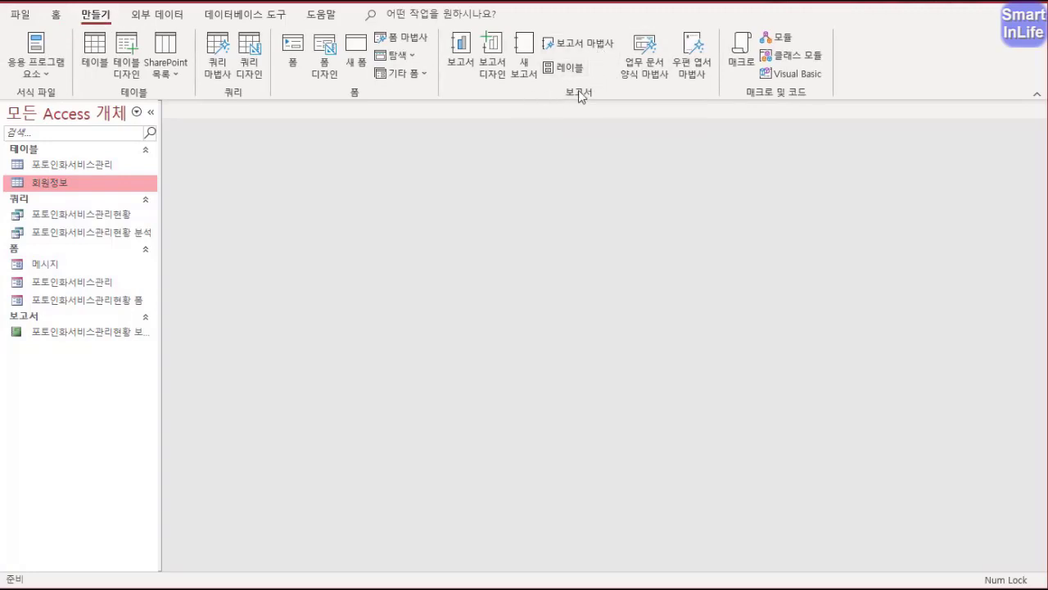
mouse_move(715, 46)
left_mouse_down()
mouse_move(709, 33)
mouse_move(498, 23)
mouse_move(702, 86)
mouse_move(692, 64)
left_mouse_up()
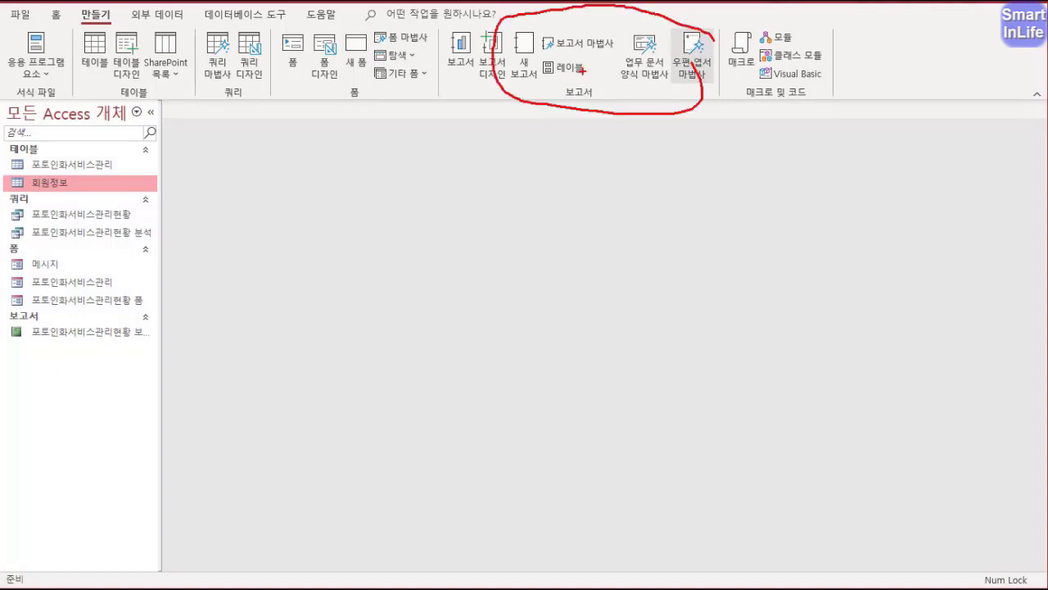
mouse_move(597, 52)
left_mouse_down()
mouse_move(550, 31)
mouse_move(592, 53)
mouse_move(544, 76)
mouse_move(592, 66)
mouse_move(585, 75)
mouse_move(547, 55)
mouse_move(582, 74)
left_mouse_up()
key("Escape")
left_click(576, 71)
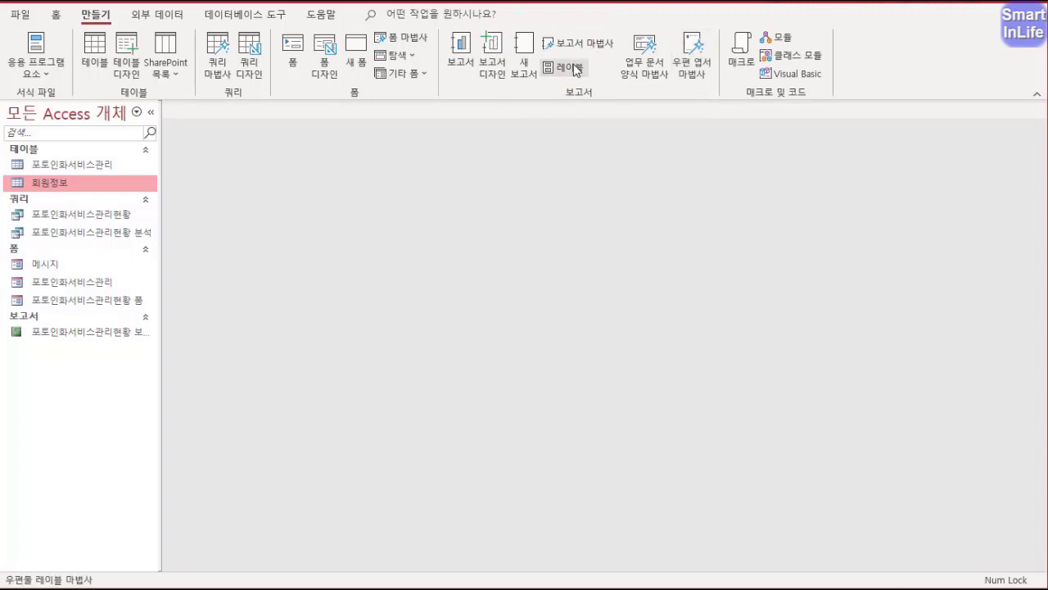
left_click_drag(462, 108, 377, 135)
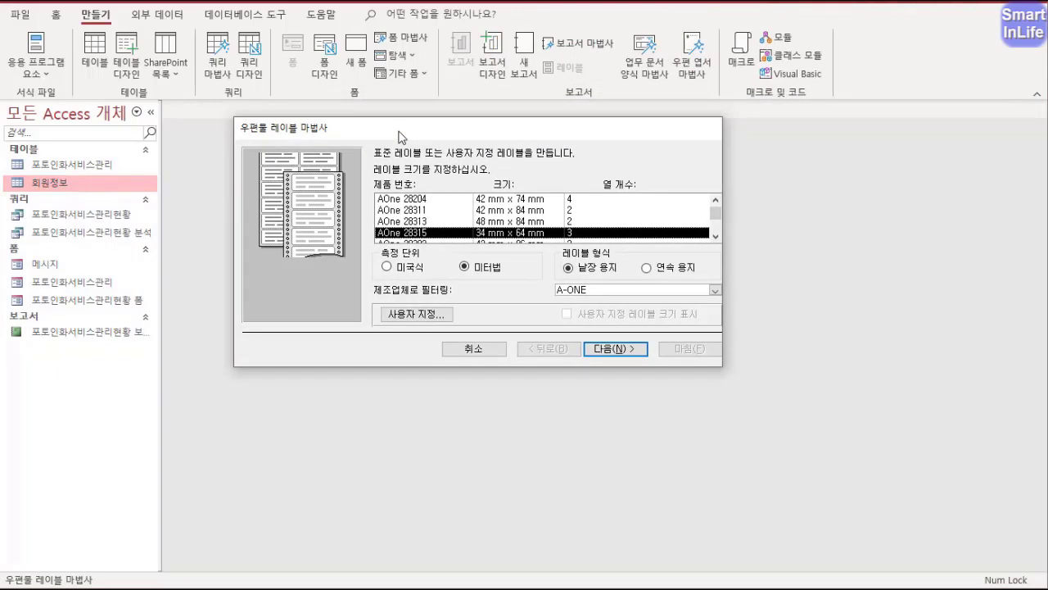
- Filter the labels by manufacturer A-ONE, choose AOne 28315 (34 mm x 64 mm, metric, sheet feed), and continue to the text appearance
mouse_move(492, 243)
left_mouse_down()
mouse_move(474, 185)
mouse_move(490, 245)
left_mouse_up()
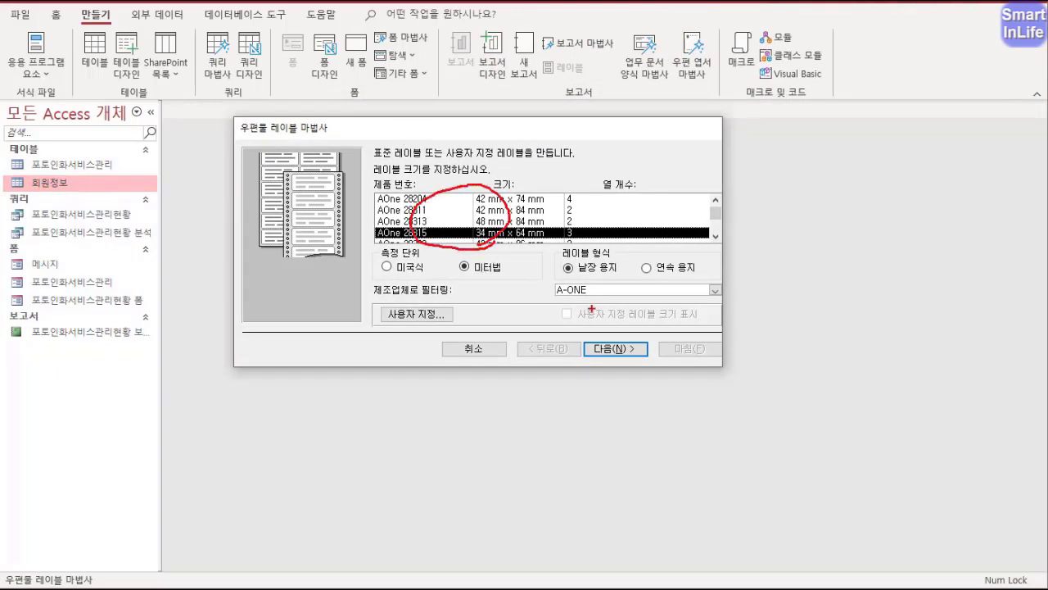
mouse_move(593, 309)
left_mouse_down()
mouse_move(547, 283)
mouse_move(607, 294)
mouse_move(575, 304)
left_mouse_up()
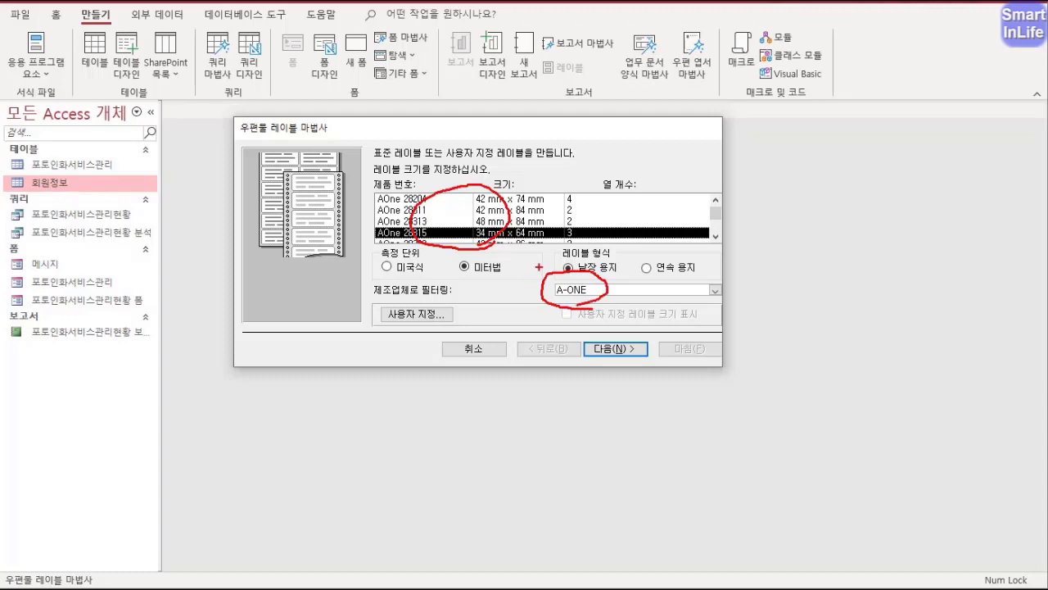
left_click(716, 289)
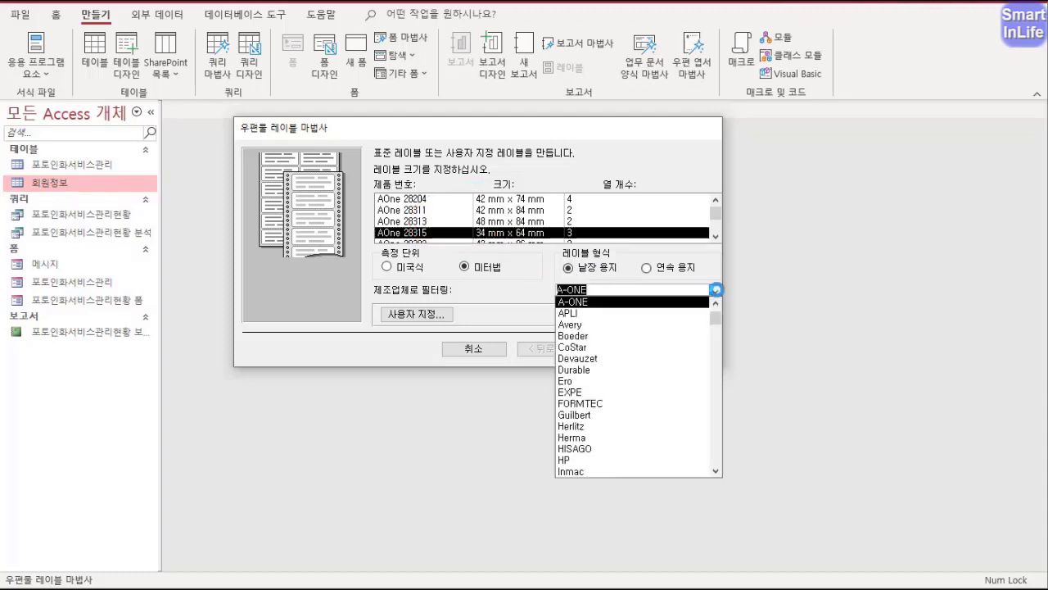
left_click(684, 301)
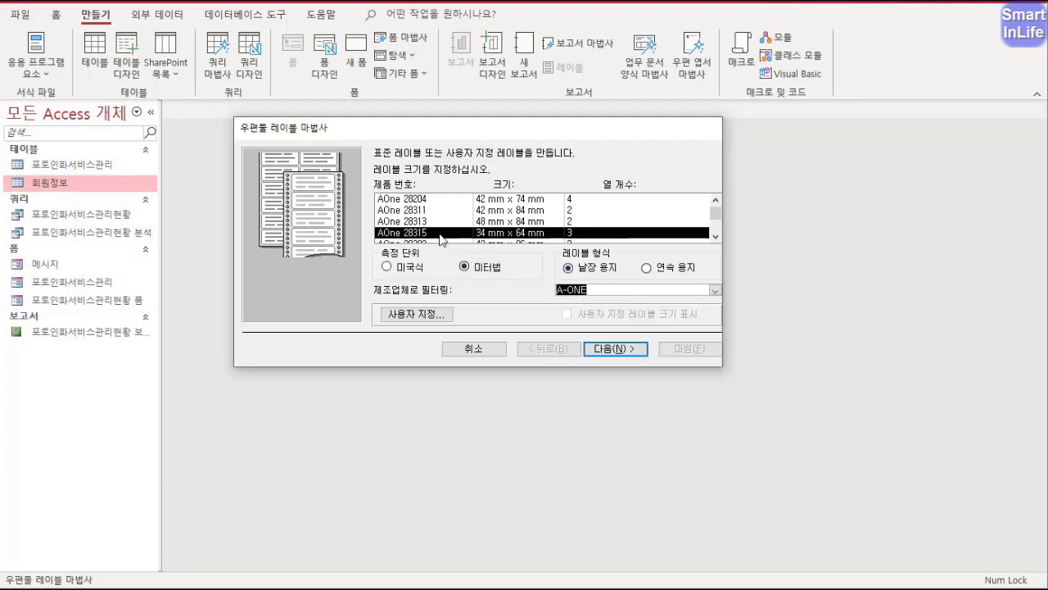
left_click(435, 235)
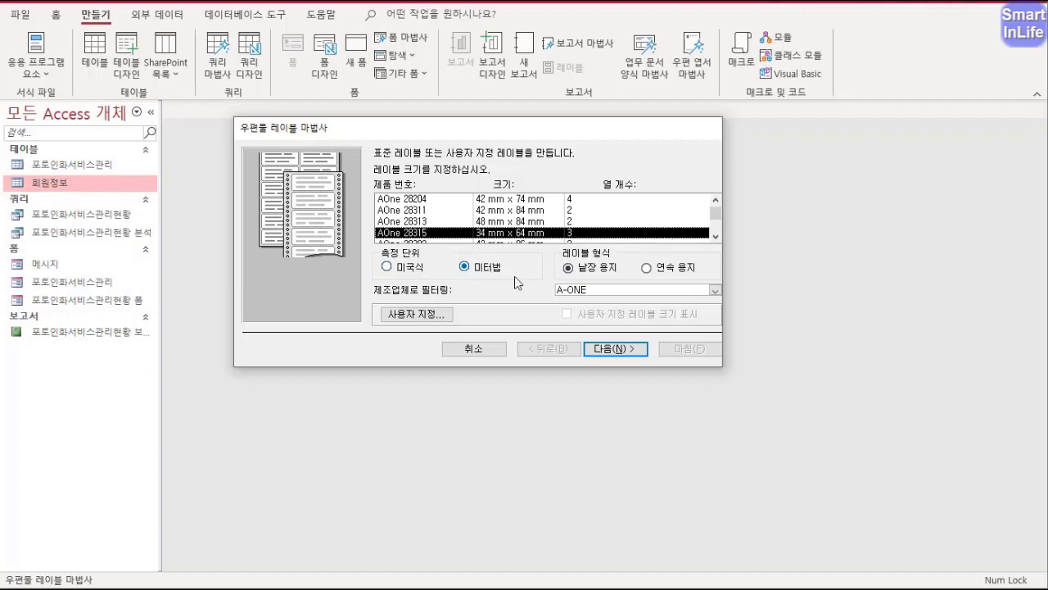
left_click(612, 348)
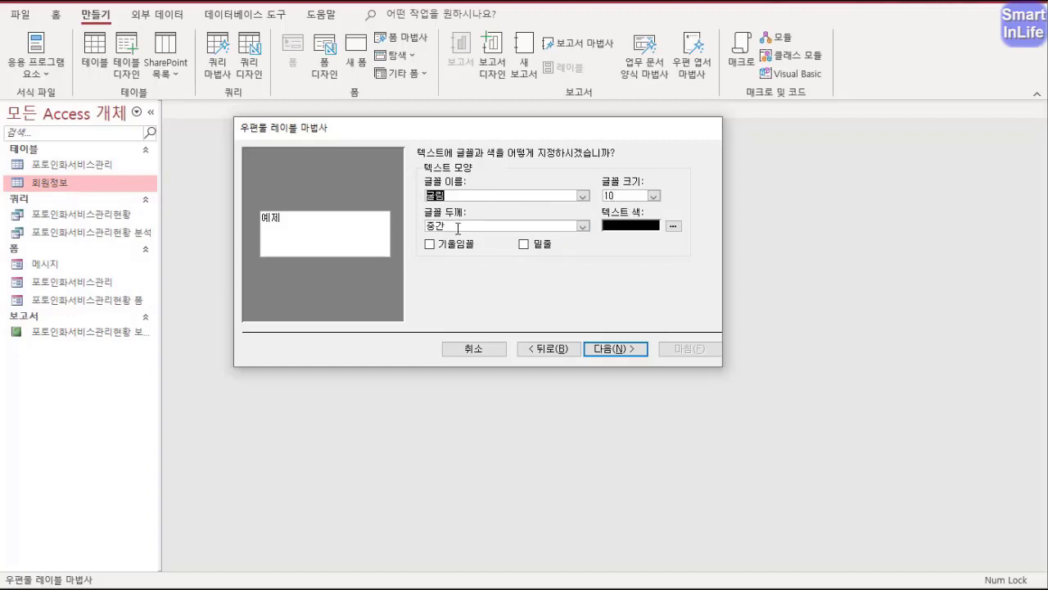
- Accept 굴림 at size 10, 중간 weight and black text for the labels, and continue to the label layout
left_click(672, 227)
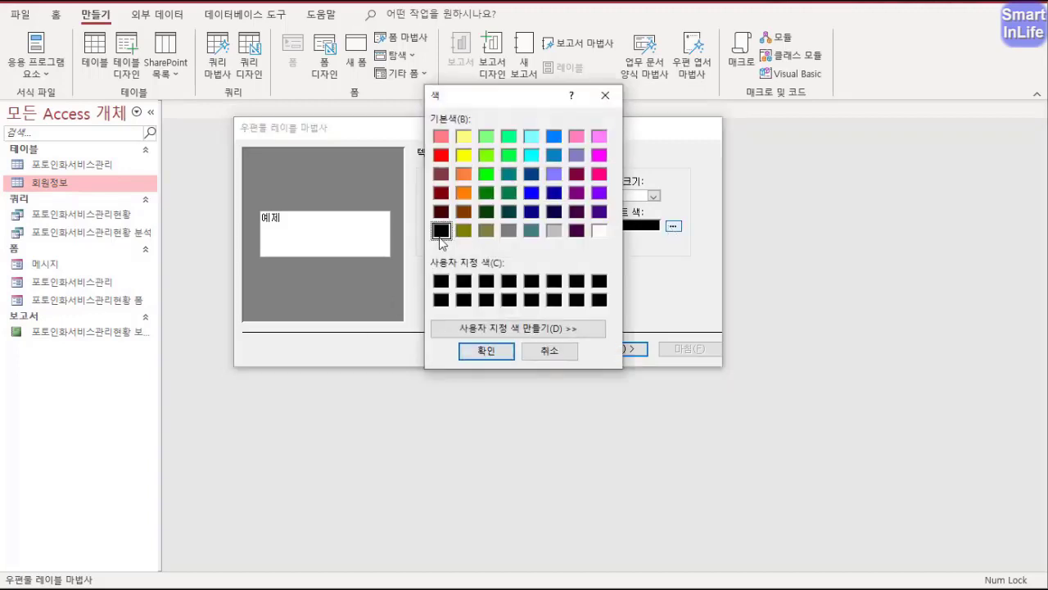
left_click(486, 350)
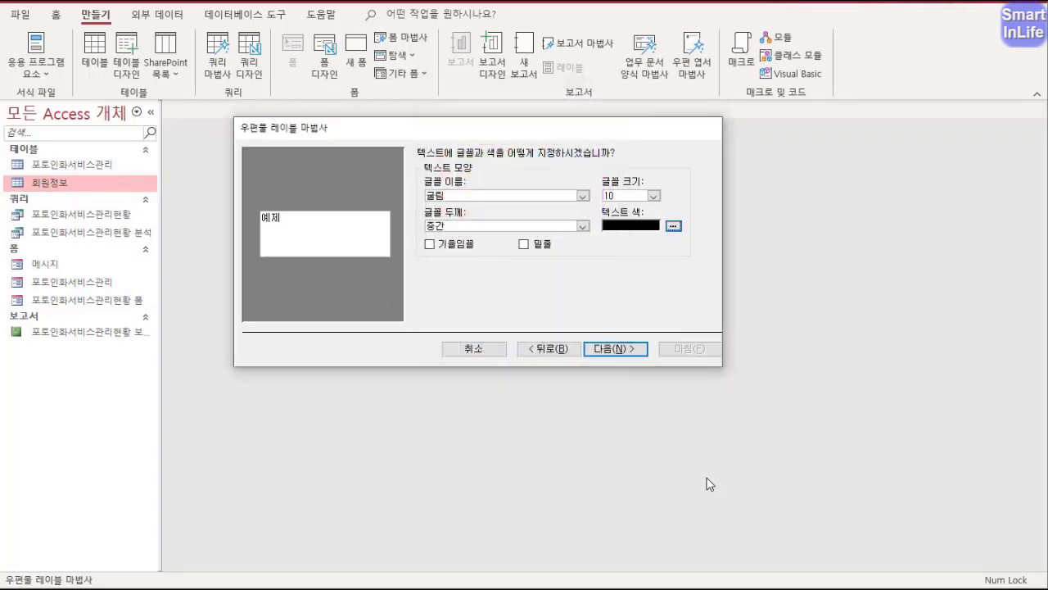
left_click(616, 348)
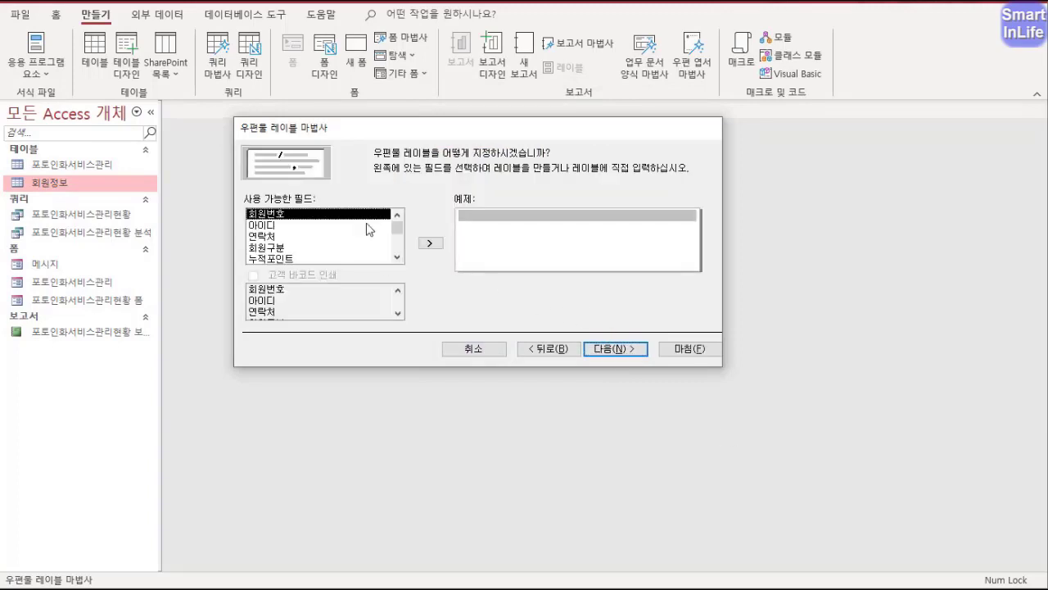
mouse_move(344, 250)
left_mouse_down()
mouse_move(248, 239)
mouse_move(344, 246)
mouse_move(318, 264)
left_mouse_up()
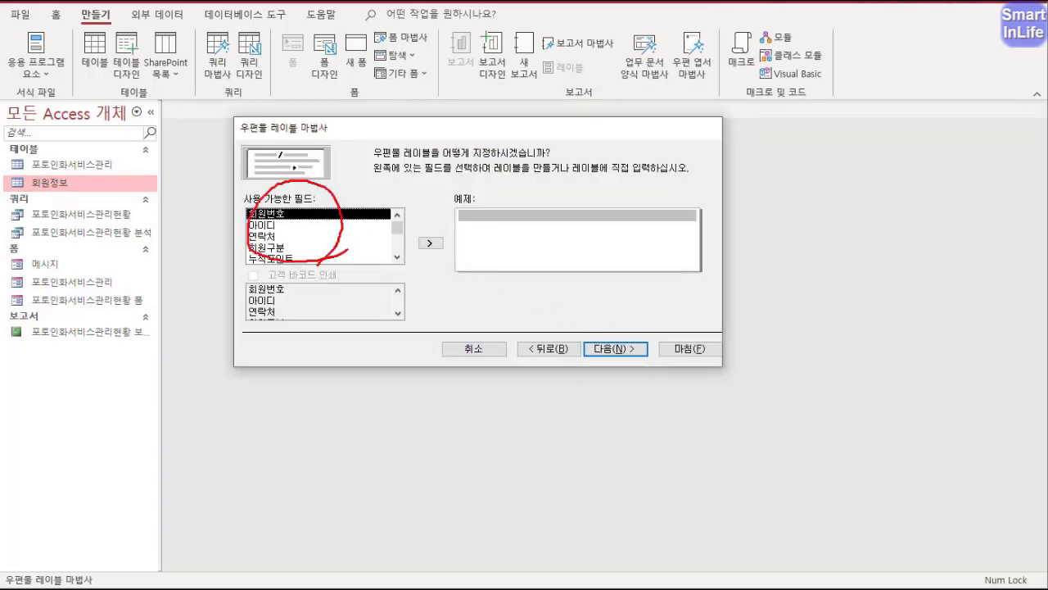
mouse_move(313, 226)
left_mouse_down()
mouse_move(409, 187)
mouse_move(476, 220)
left_mouse_up()
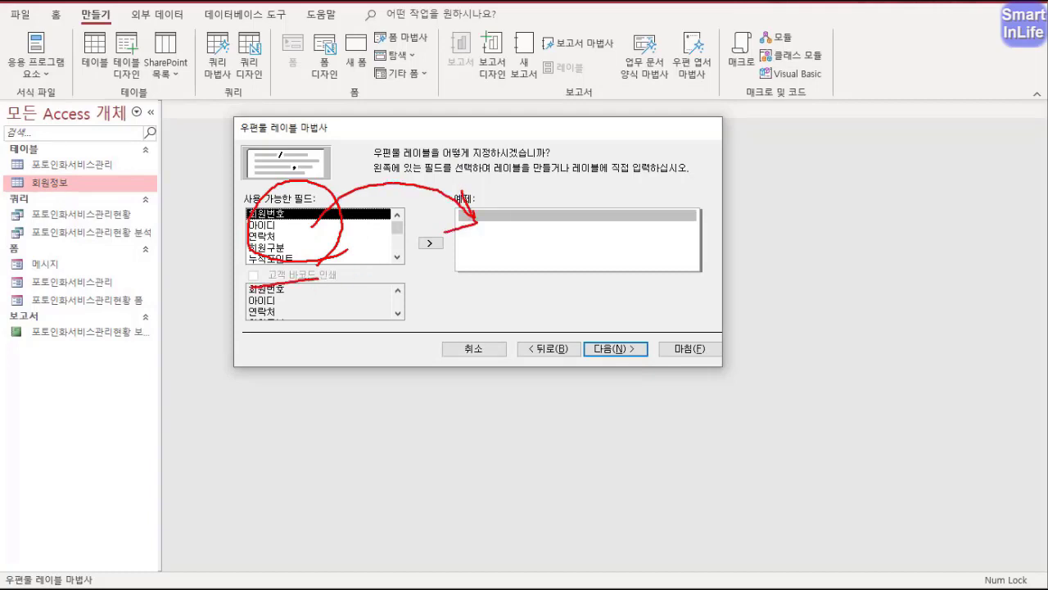
mouse_move(259, 268)
left_mouse_down()
mouse_move(247, 326)
mouse_move(260, 333)
left_mouse_up()
left_click_drag(395, 254, 384, 389)
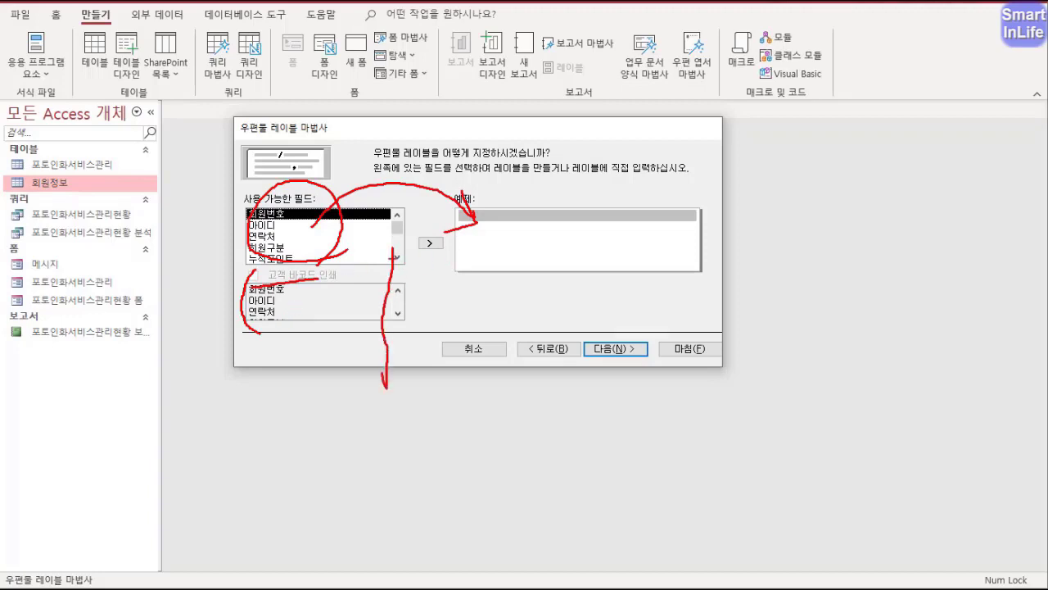
mouse_move(403, 260)
left_mouse_down()
mouse_move(729, 261)
mouse_move(726, 353)
left_mouse_up()
mouse_move(396, 386)
left_mouse_down()
mouse_move(453, 406)
mouse_move(707, 365)
left_mouse_up()
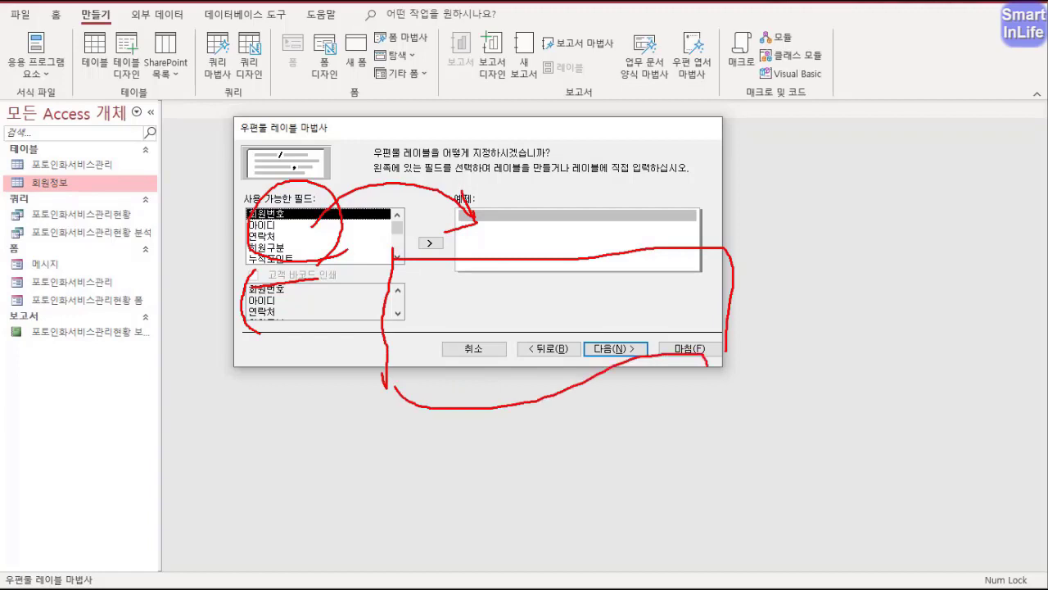
mouse_move(414, 263)
left_mouse_down()
mouse_move(400, 292)
mouse_move(447, 259)
mouse_move(454, 278)
left_mouse_up()
left_click_drag(292, 199, 322, 274)
key("Escape")
- Enter the captions "NO :", "연락처 :" and "할인원 :" on three separate lines of the label prototype
left_click(495, 217)
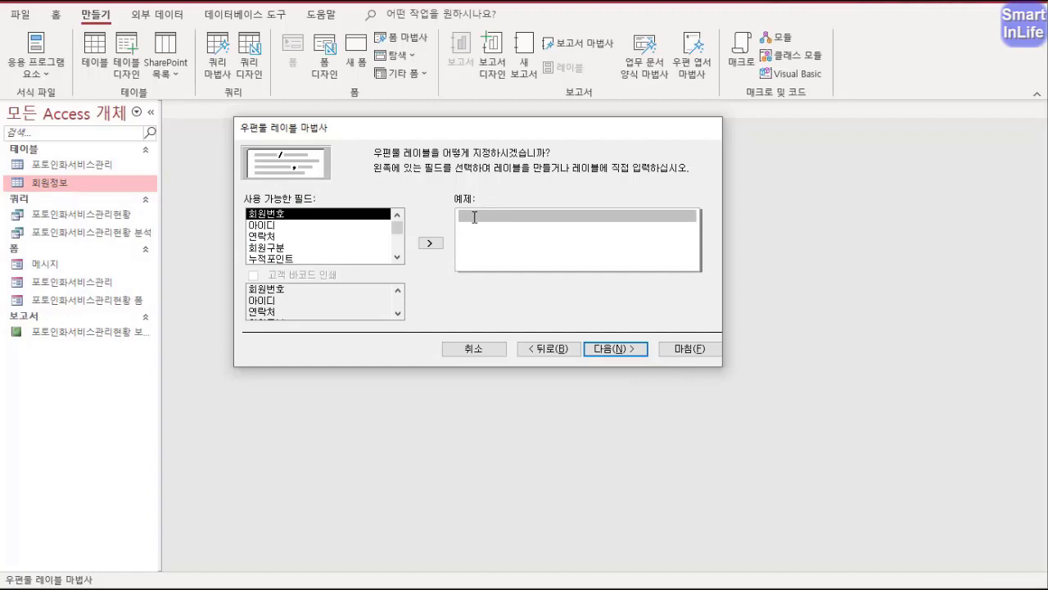
type("NO :")
key("Return")
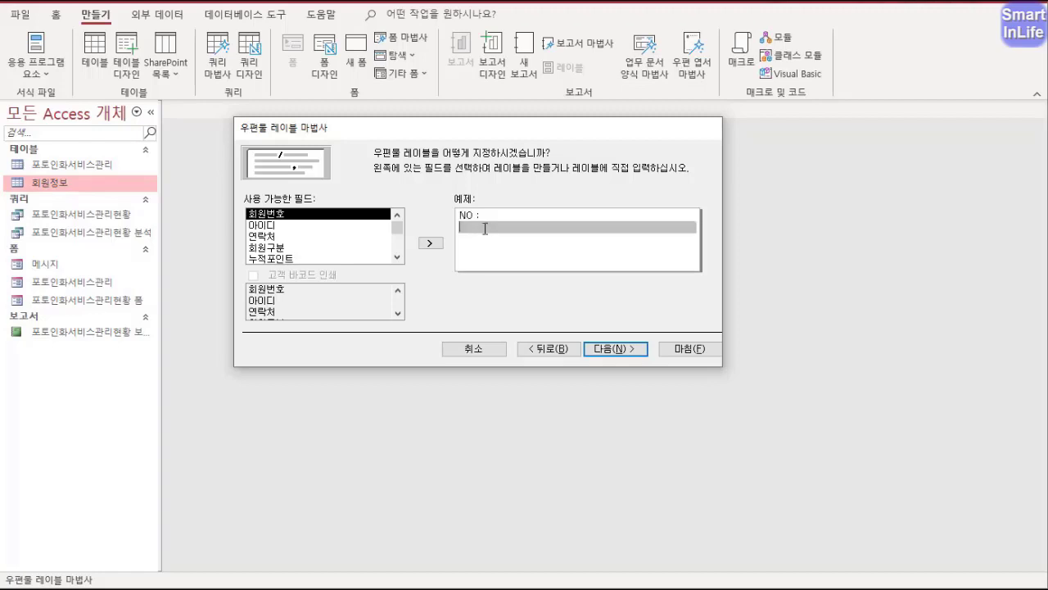
type("연ㄹ")
key("Return")
type("할인율 :")
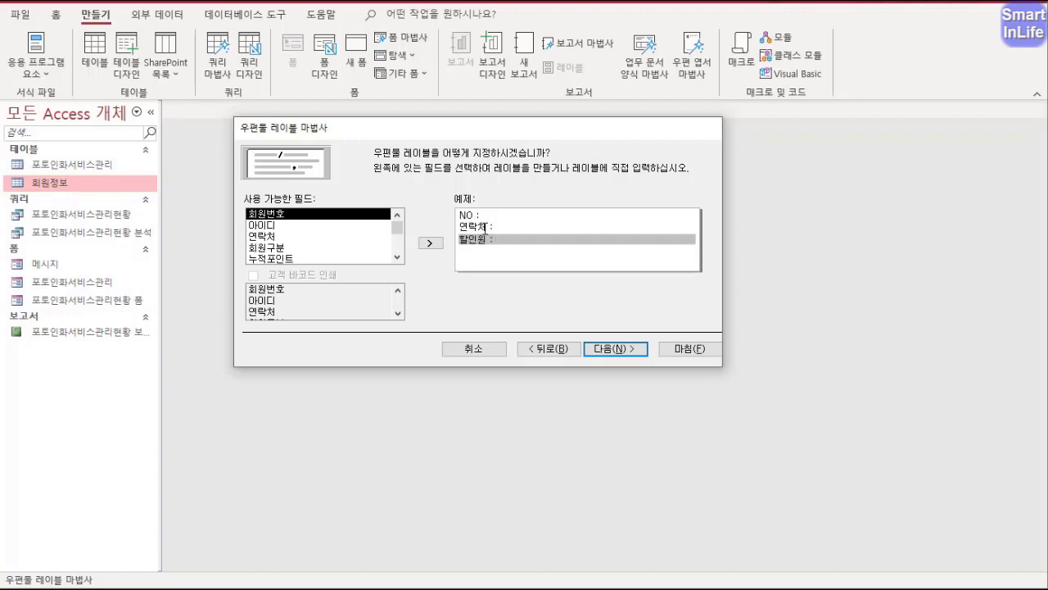
- Complete the label's NO line with the 회원번호 field followed by the 아이디 field in parentheses
left_click(496, 214)
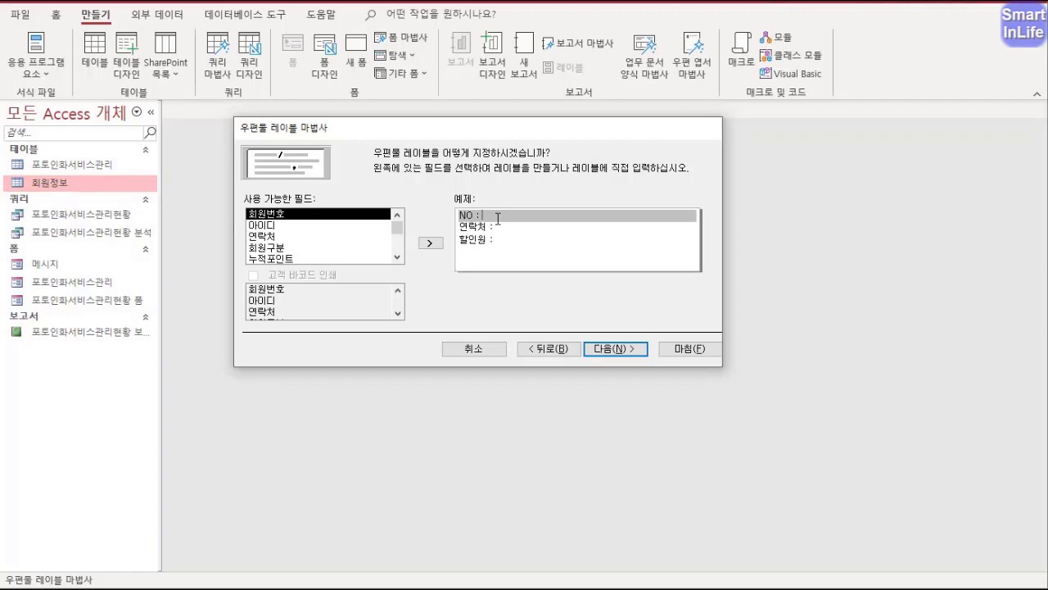
double_click(375, 214)
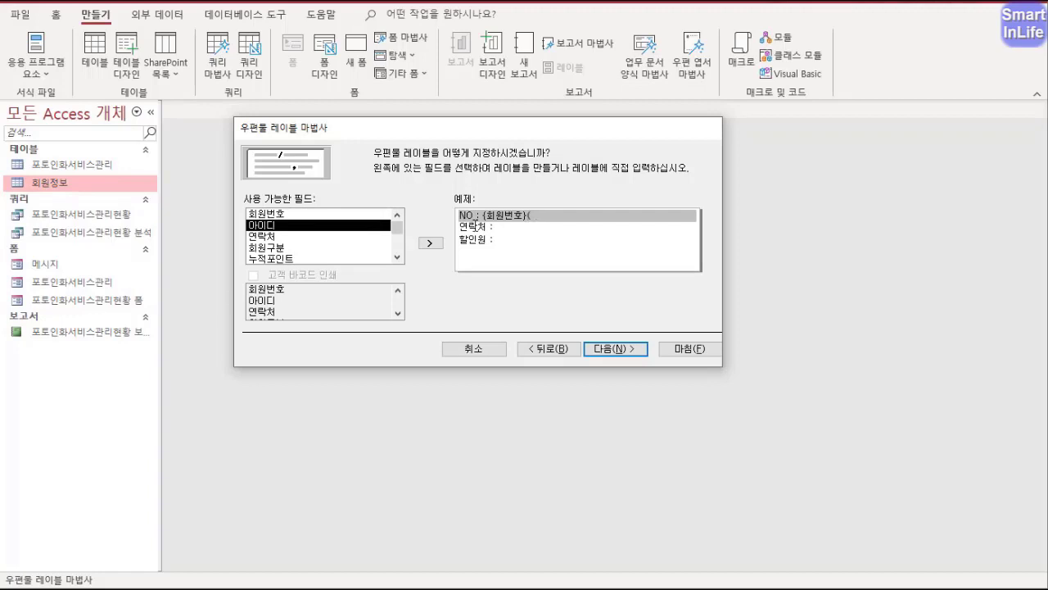
double_click(382, 226)
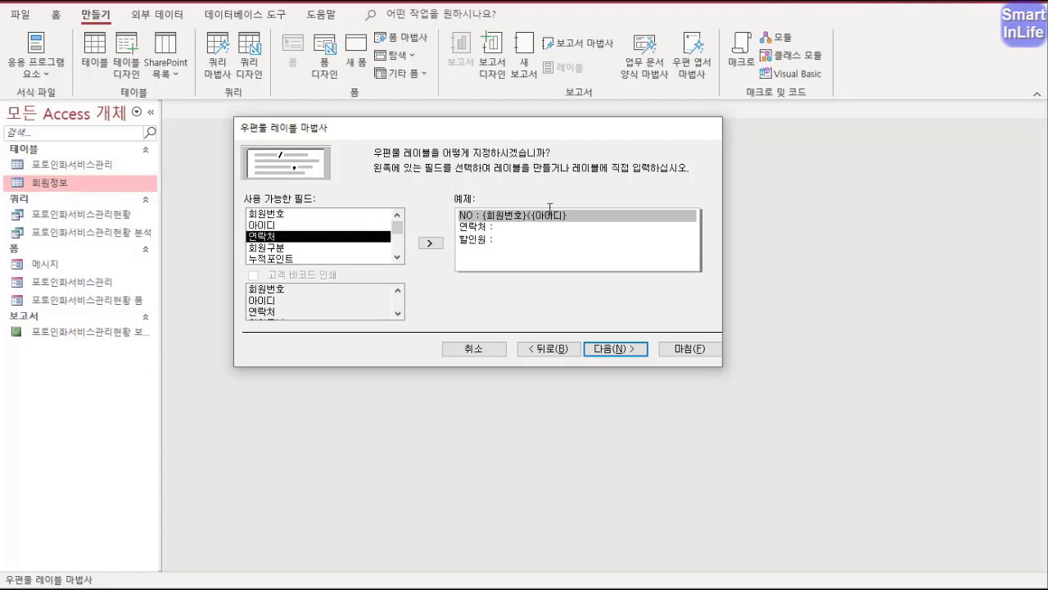
type(")")
- Add the 연락처 field to the label's second line and 누적포인트 to the third, and continue to the sorting options
left_click(568, 229)
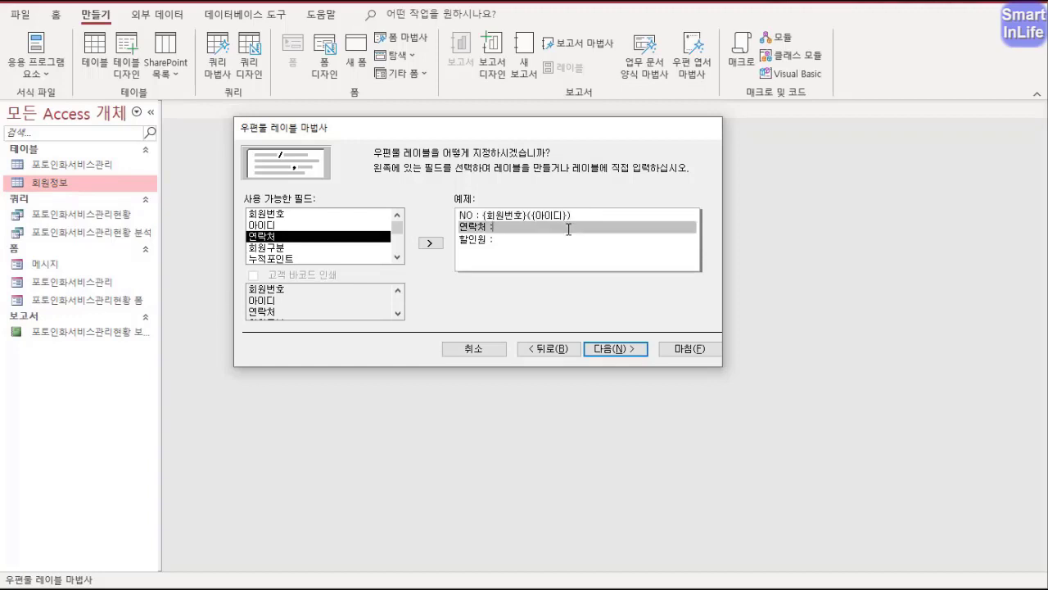
double_click(359, 236)
left_click(505, 240)
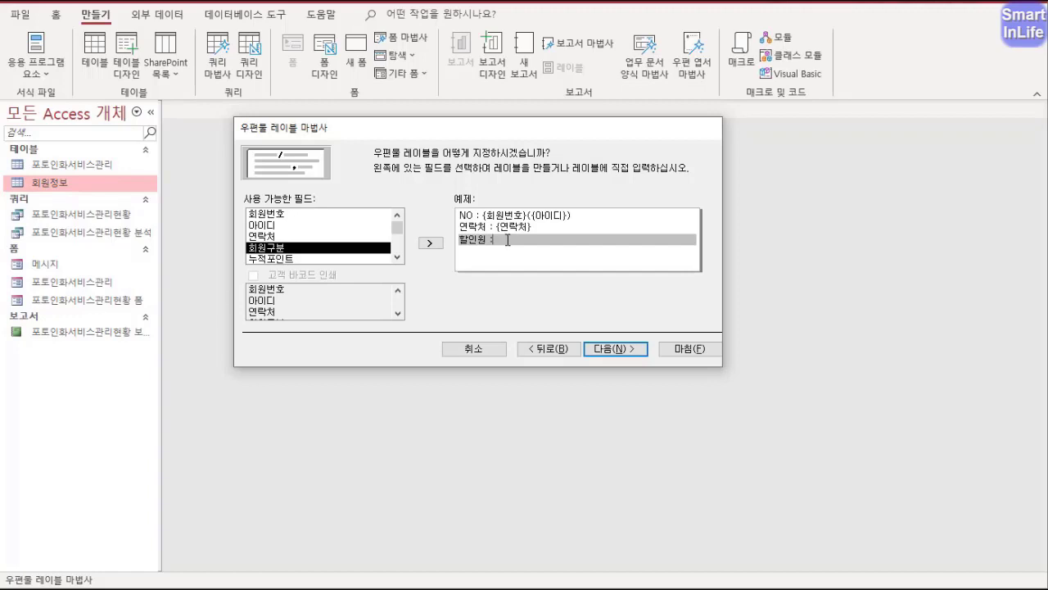
left_click(399, 258)
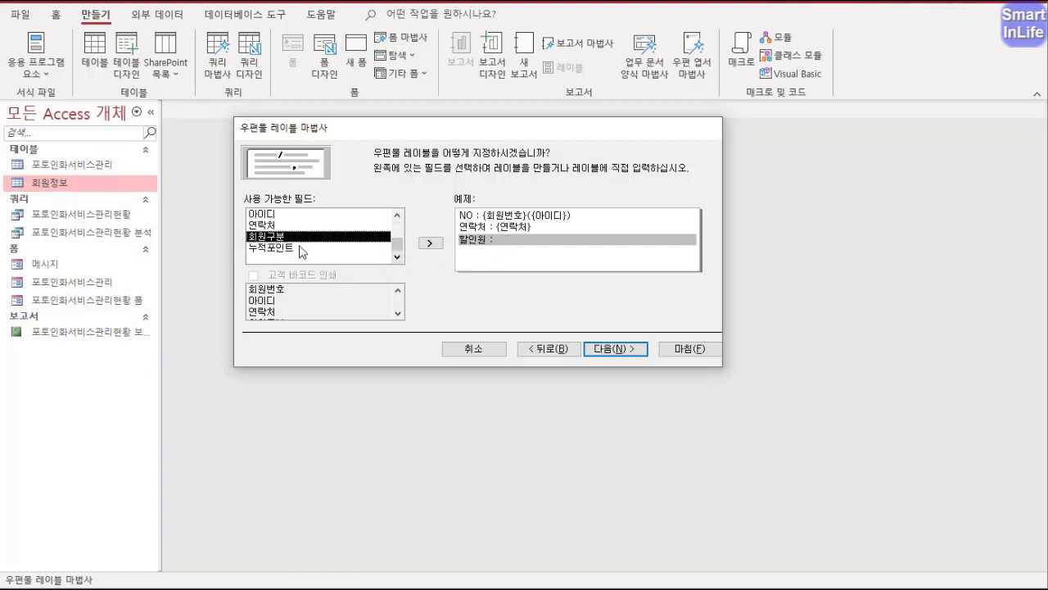
double_click(298, 246)
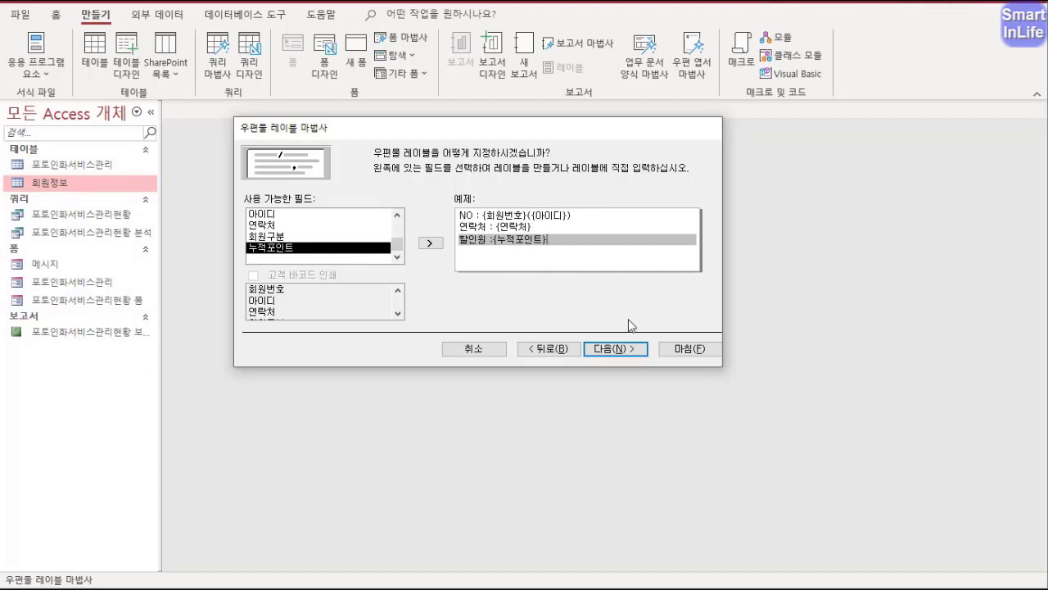
left_click(628, 347)
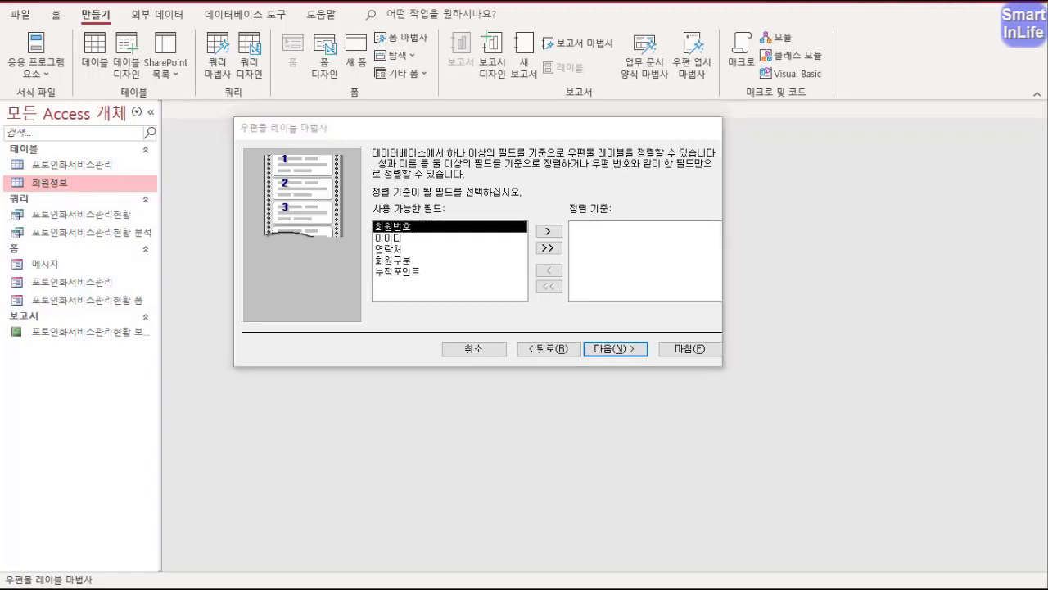
mouse_move(422, 207)
left_mouse_down()
mouse_move(378, 204)
mouse_move(431, 230)
mouse_move(518, 230)
mouse_move(504, 254)
left_mouse_up()
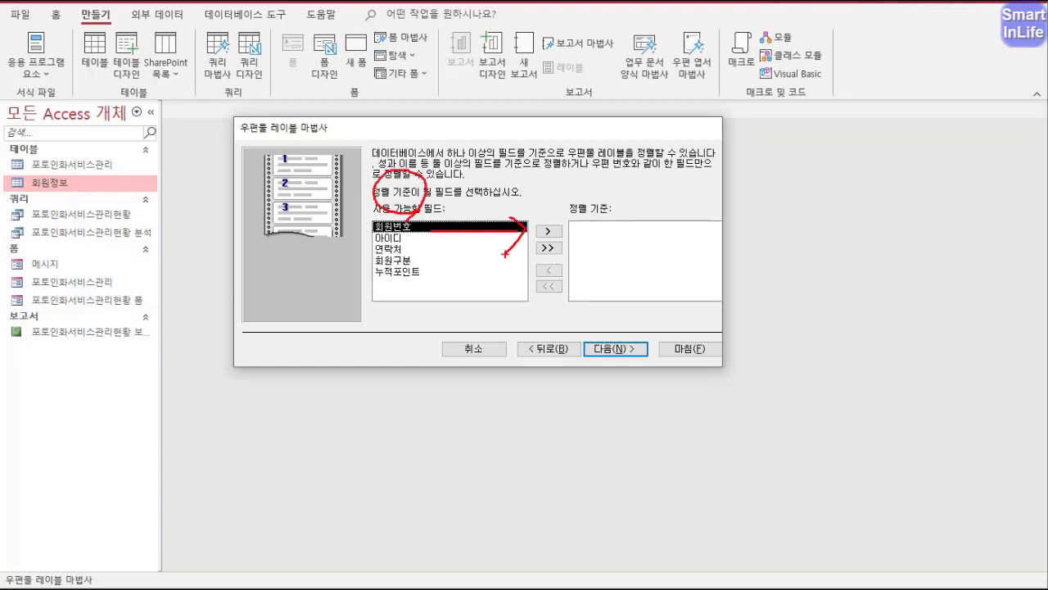
key("Escape")
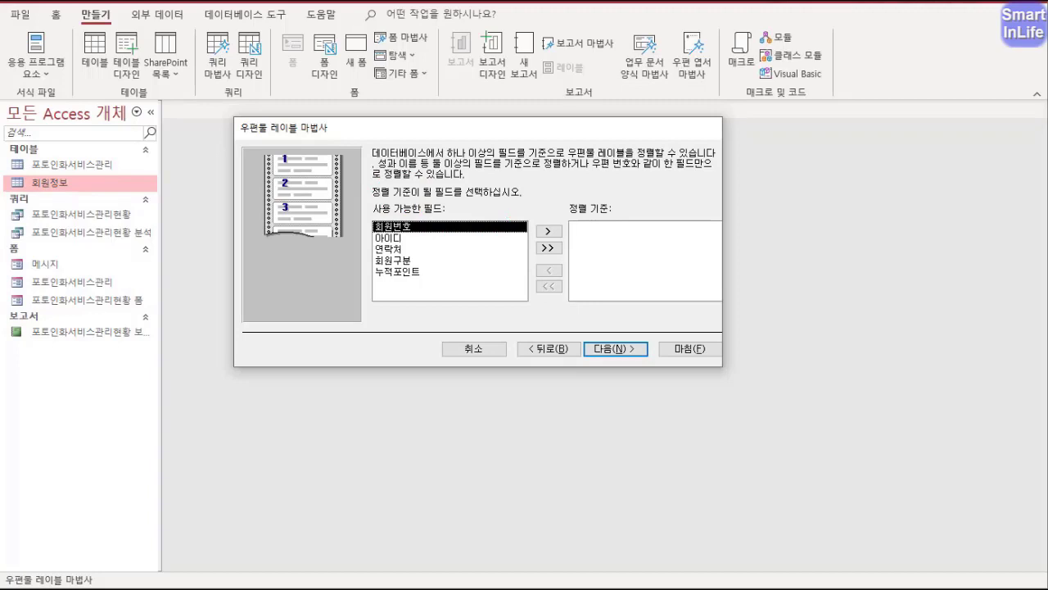
- Sort the mailing labels by the 아이디 field and continue to the report naming page
left_click(397, 238)
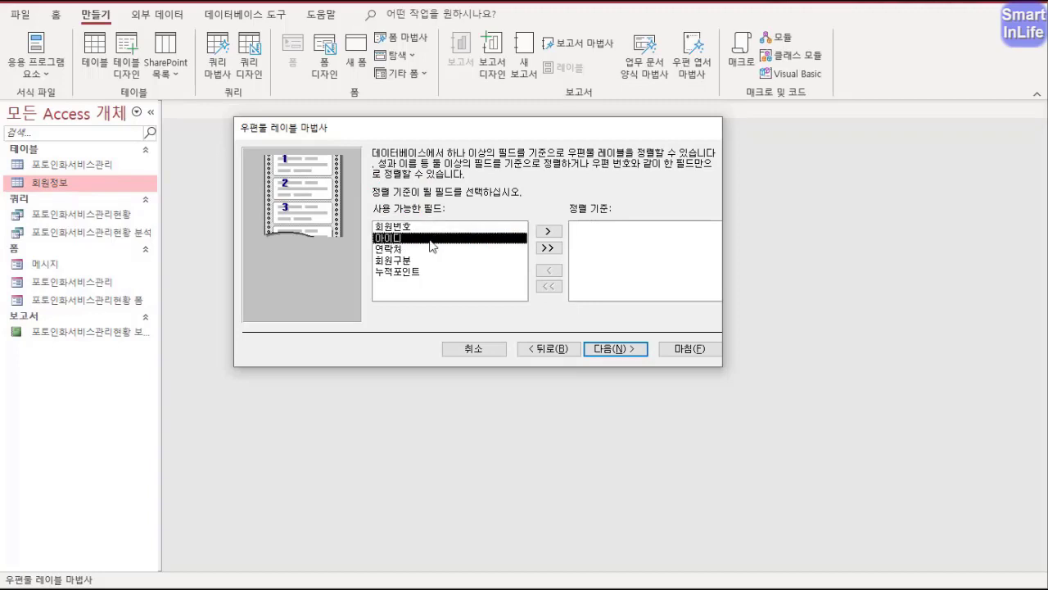
left_click(544, 233)
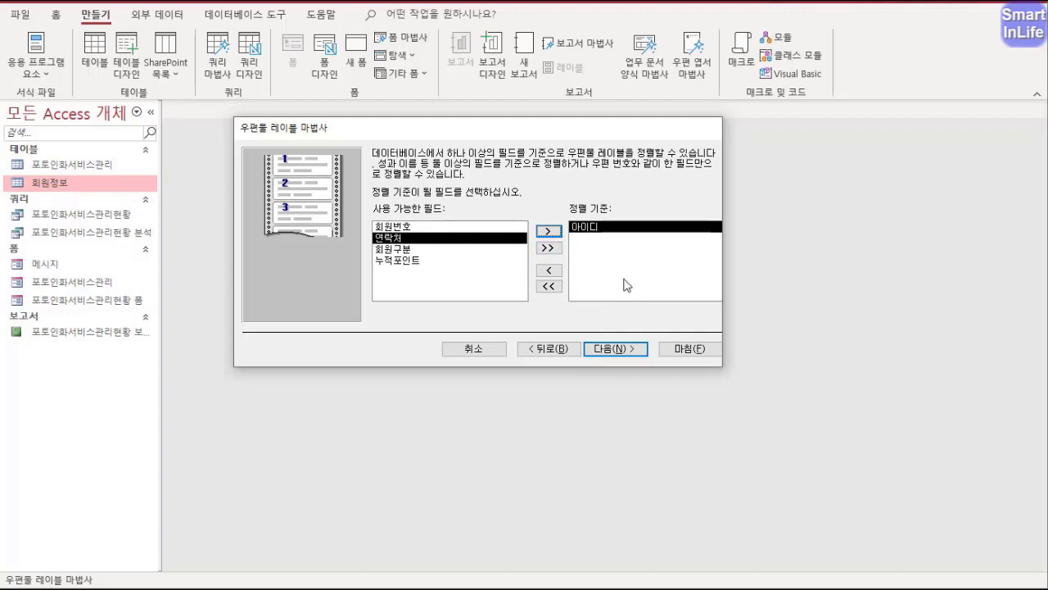
left_click(621, 346)
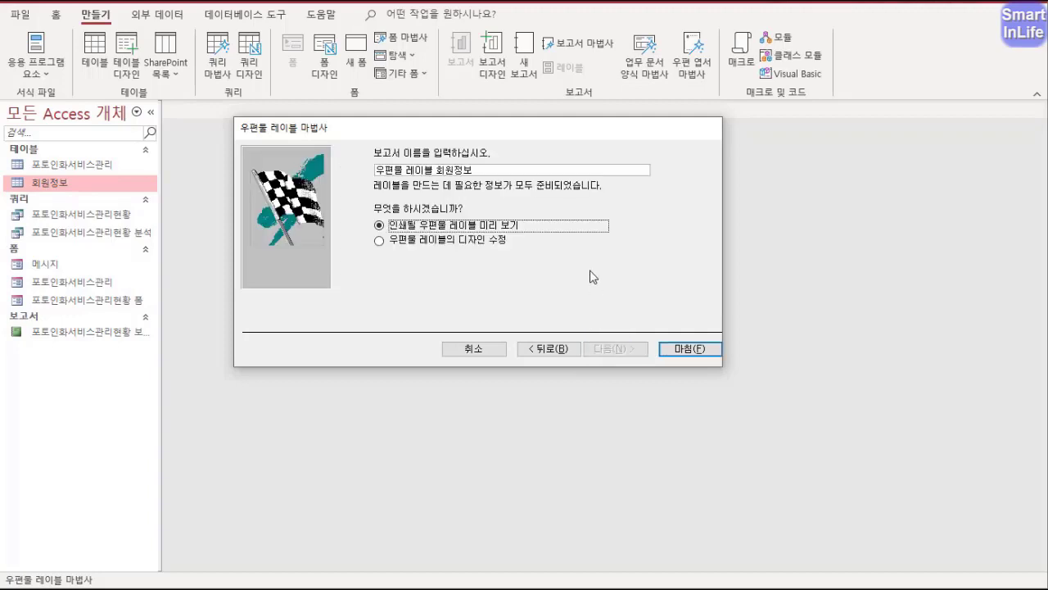
- Name the label report 회원정보 레이블 and finish the wizard with the print preview option
left_click(493, 170)
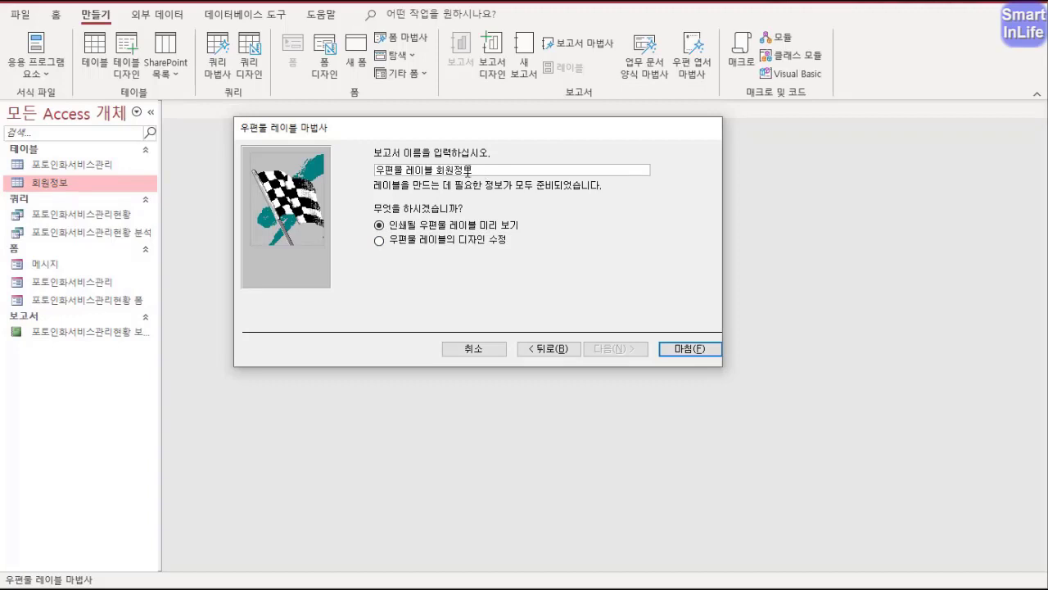
key("ctrl+shift+Left")
key("BackSpace")
key("BackSpace")
key("BackSpace")
key("BackSpace")
key("BackSpace")
key("BackSpace")
key("BackSpace")
key("BackSpace")
key("BackSpace")
type("회원정보 레")
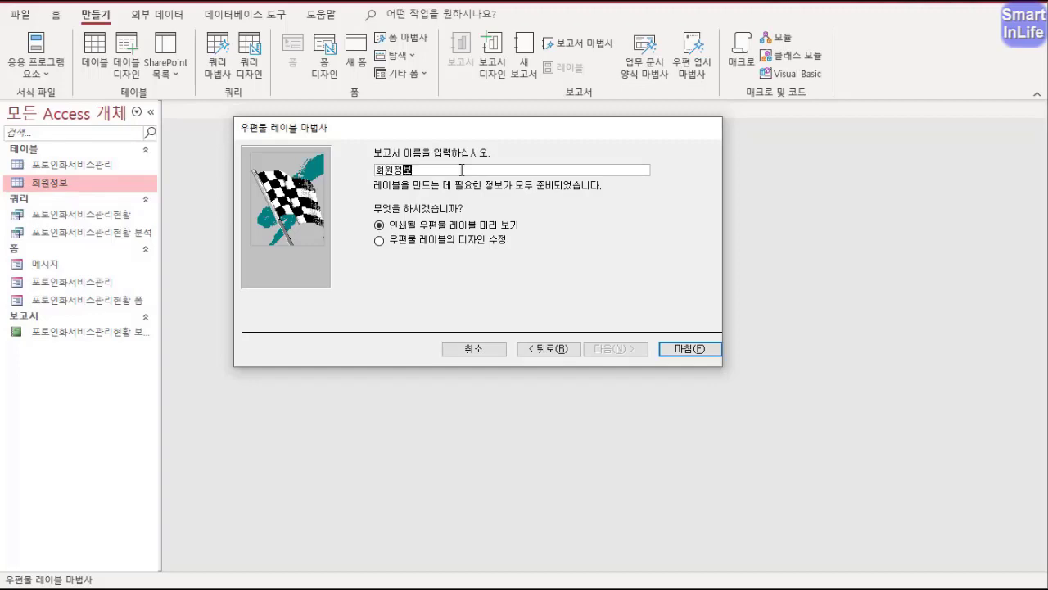
type("이블")
left_click(670, 348)
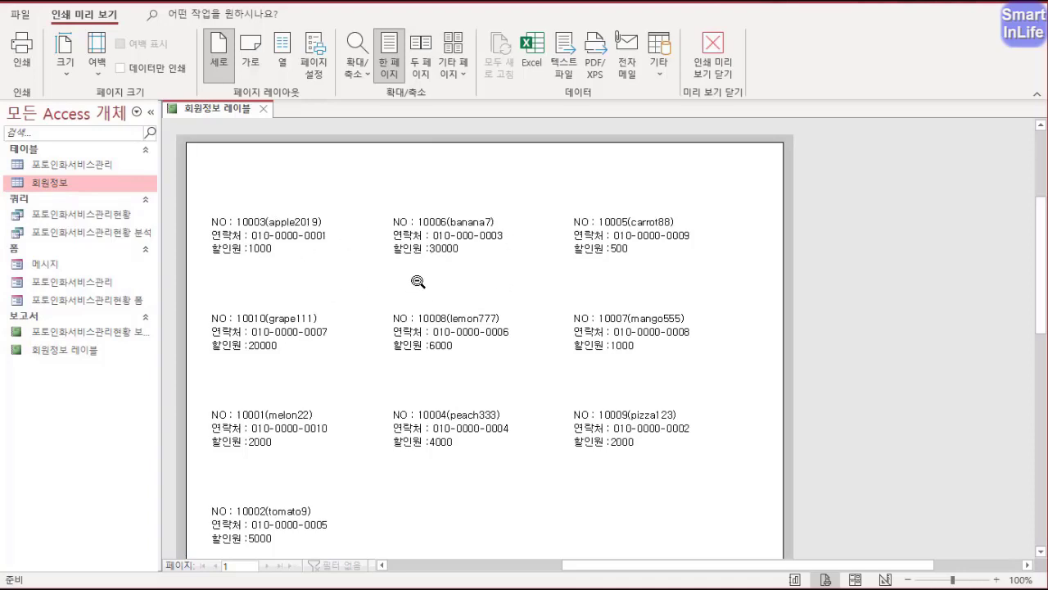
- Switch the label report to design view and make the NO line's text box bold
right_click(225, 112)
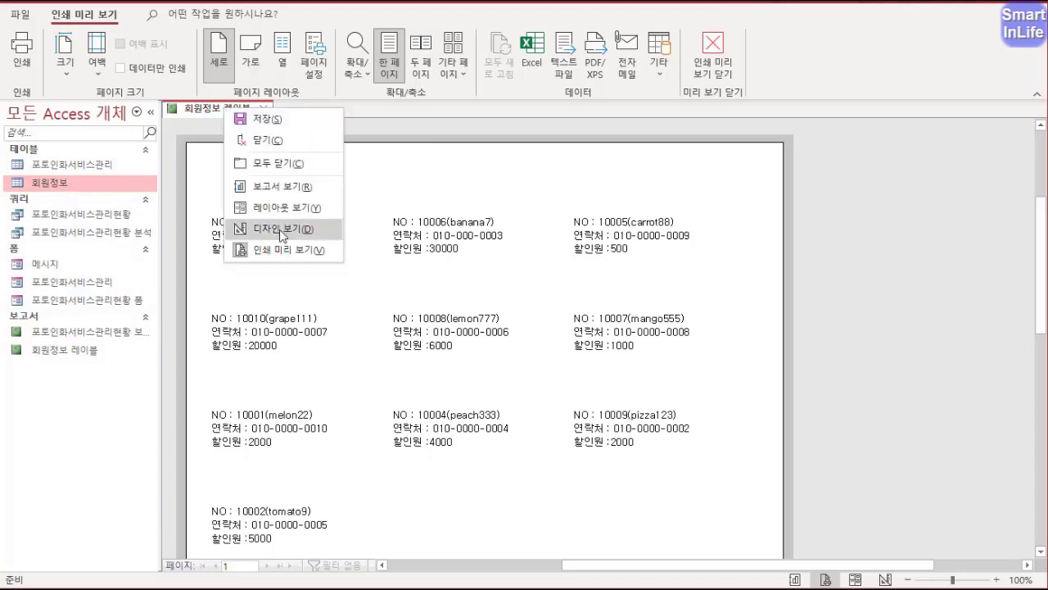
left_click(283, 227)
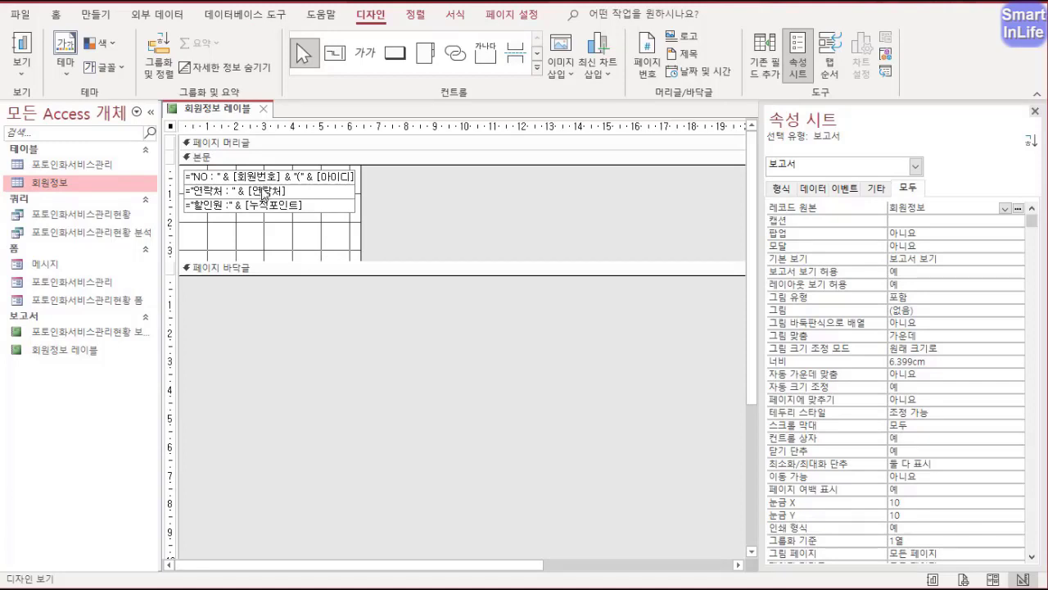
left_click(259, 177)
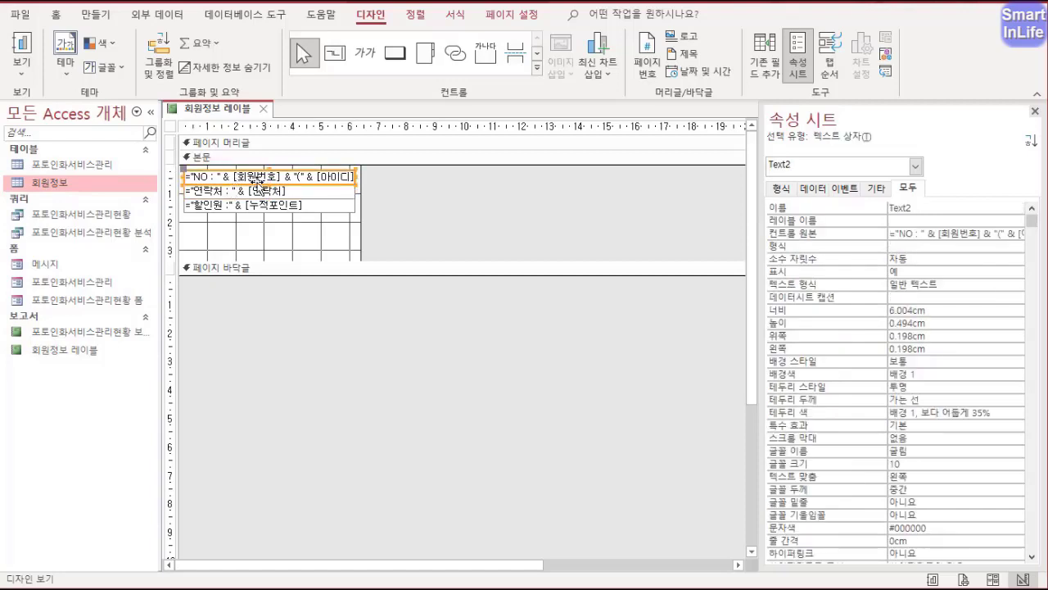
left_click(460, 14)
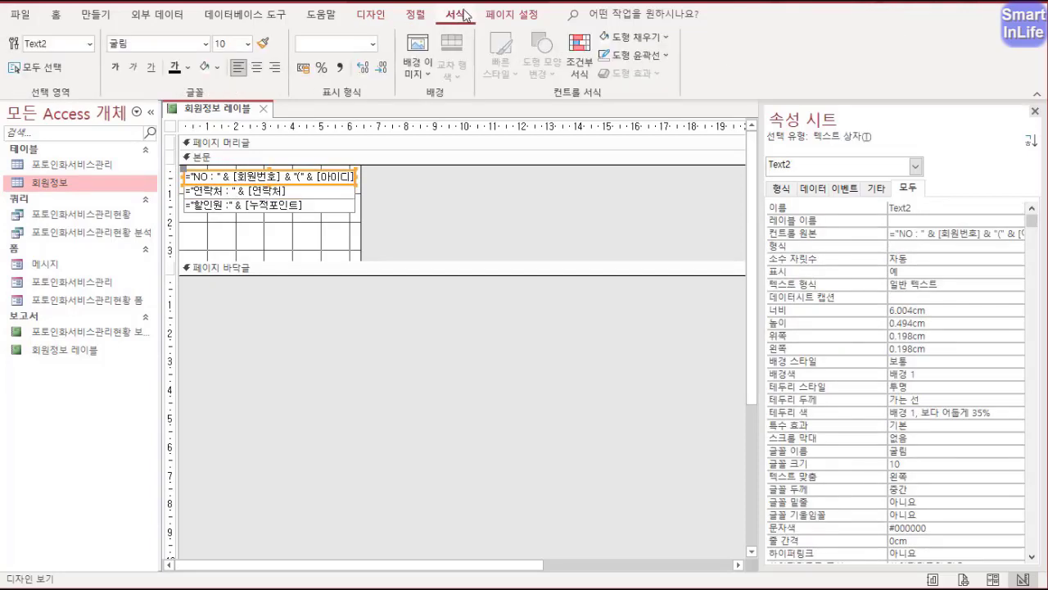
left_click(114, 67)
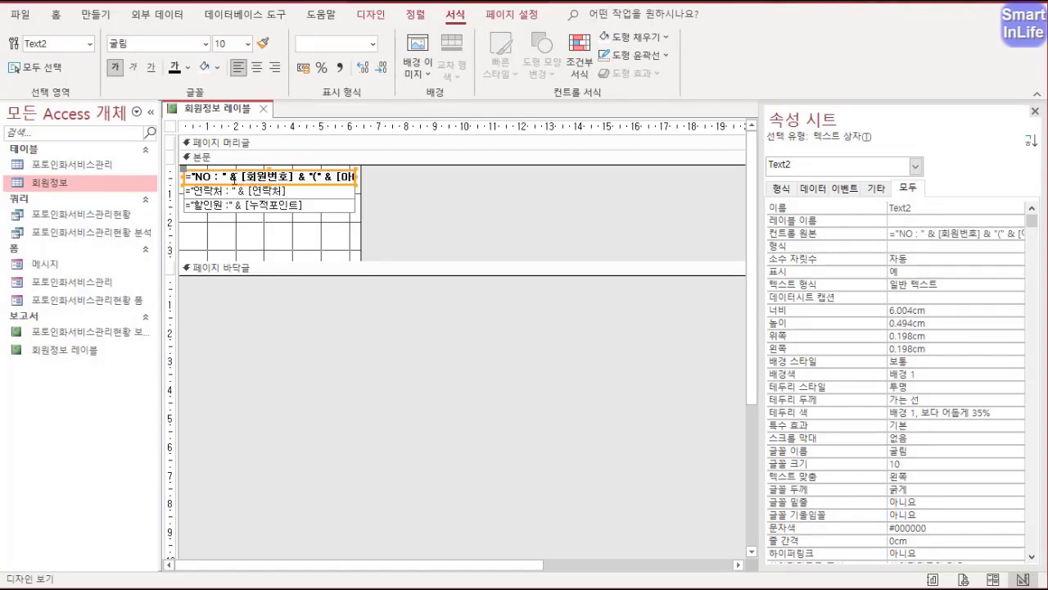
key("ctrl+2")
mouse_move(241, 189)
left_mouse_down()
mouse_move(230, 162)
mouse_move(245, 191)
left_mouse_up()
key("Escape")
- Correct the caption on the label's third line to "할인권 :" and show the report in print preview
left_click(242, 193)
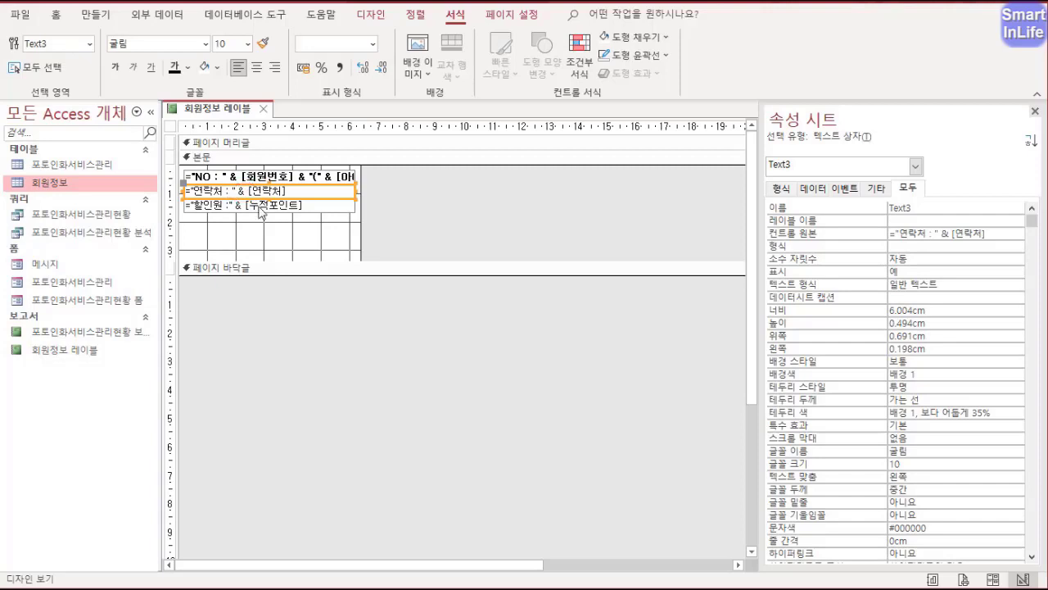
left_click(260, 210)
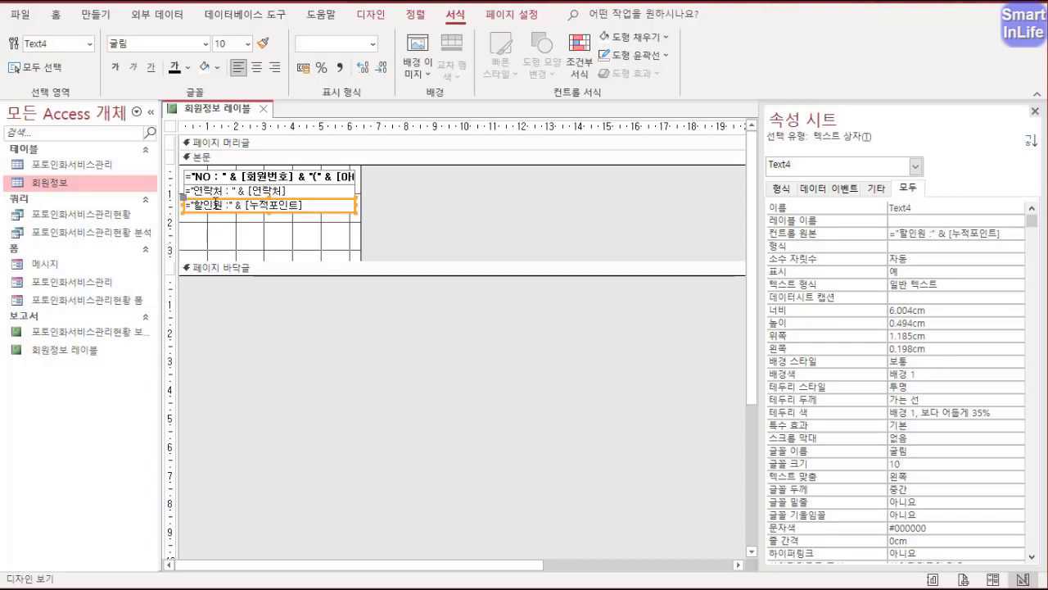
left_click(215, 204)
left_click(249, 226)
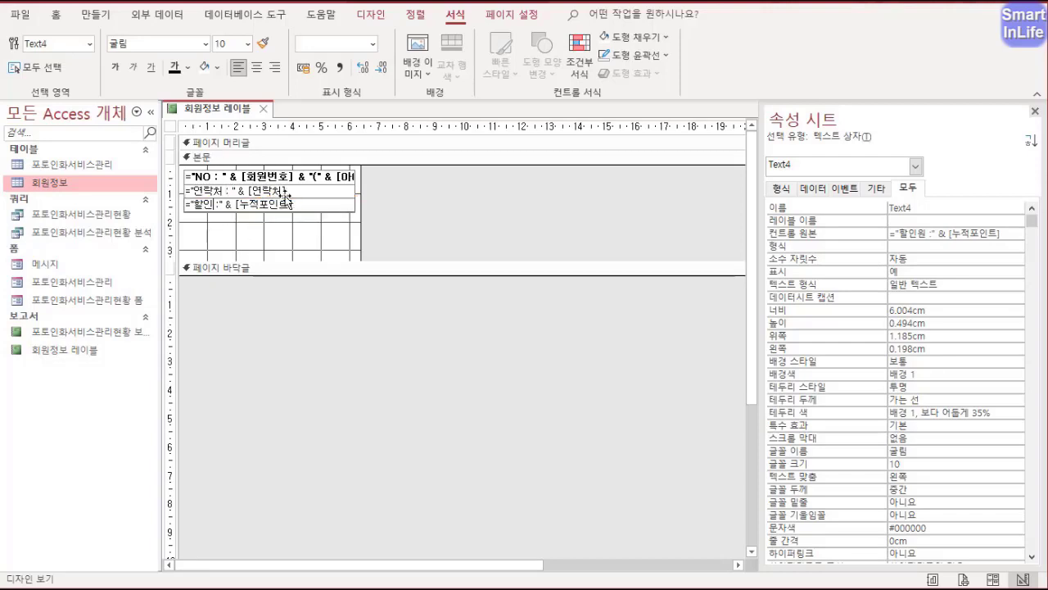
key("BackSpace")
type("권")
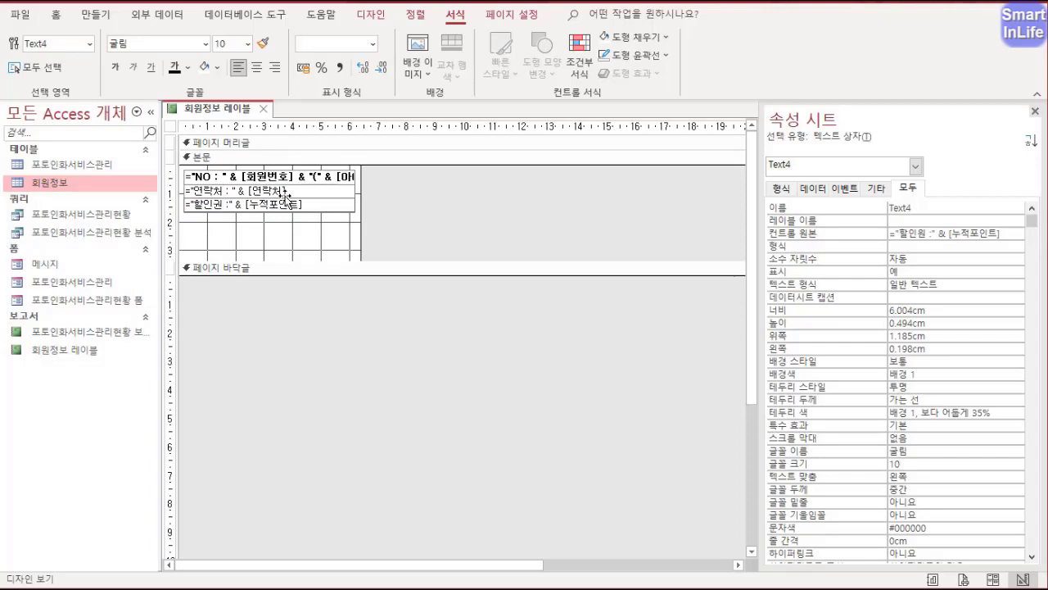
right_click(236, 110)
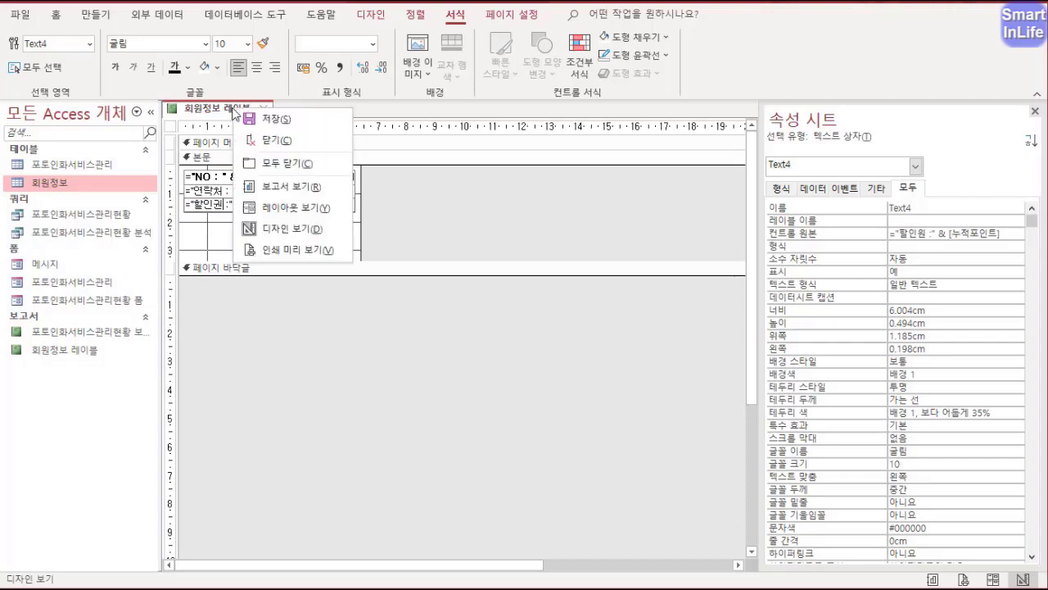
left_click(287, 249)
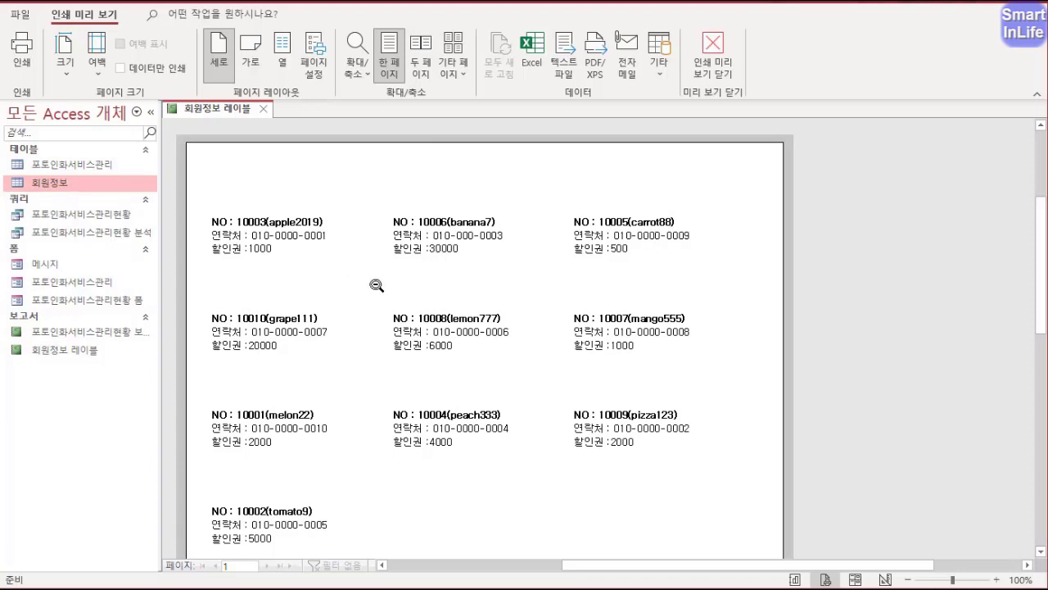
- Return to design view and open the Expression Builder for the control source of the 할인권 text box
right_click(221, 110)
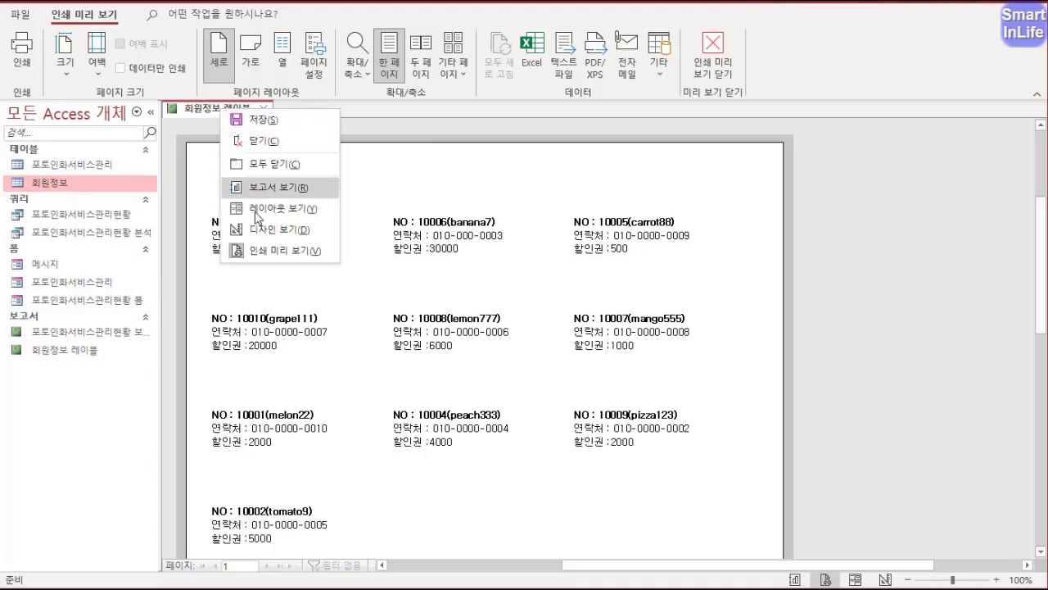
left_click(274, 230)
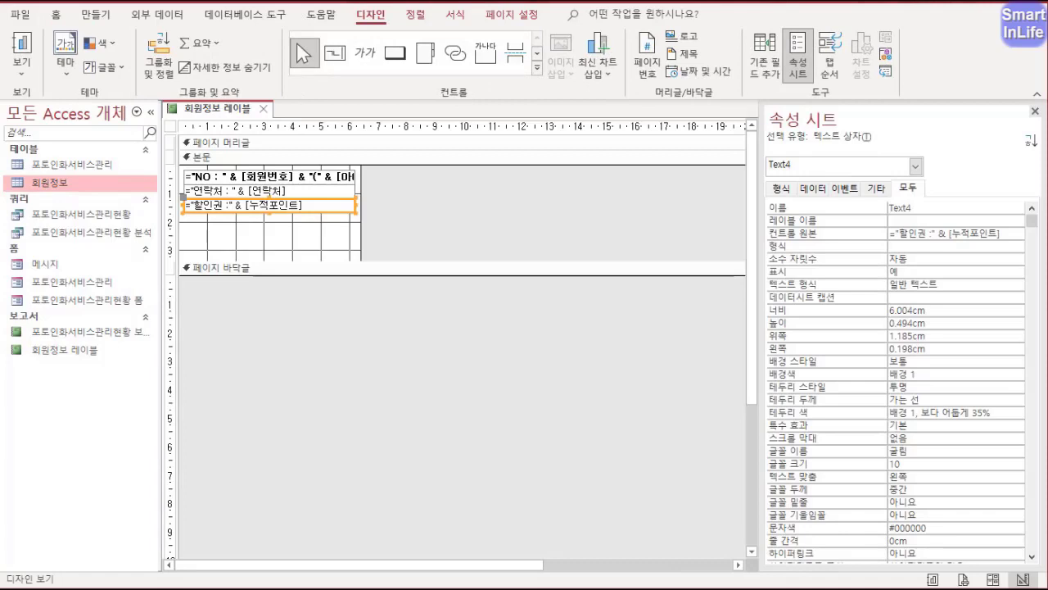
right_click(273, 211)
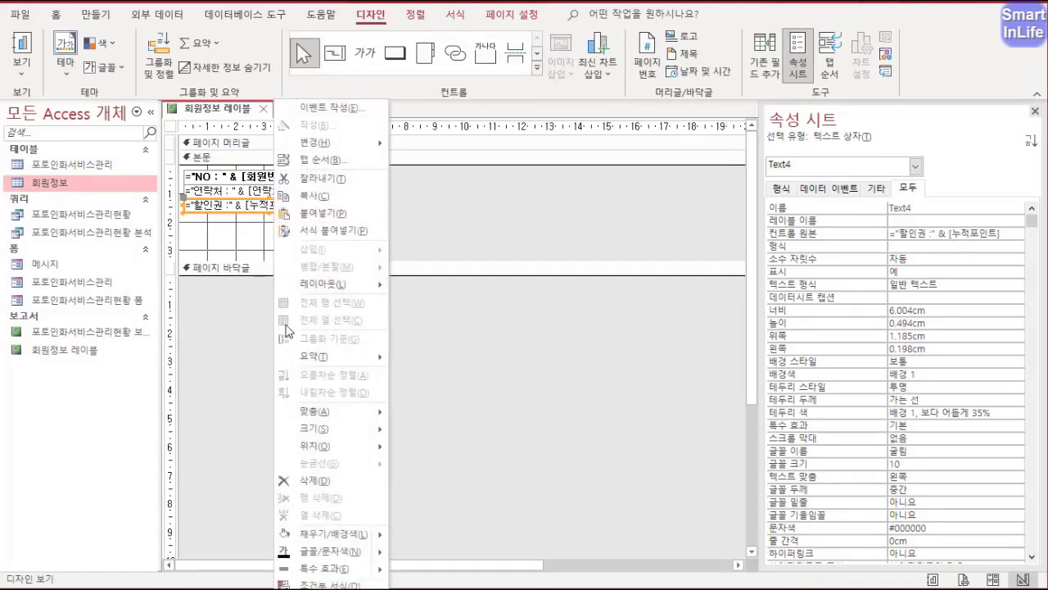
left_click(272, 217)
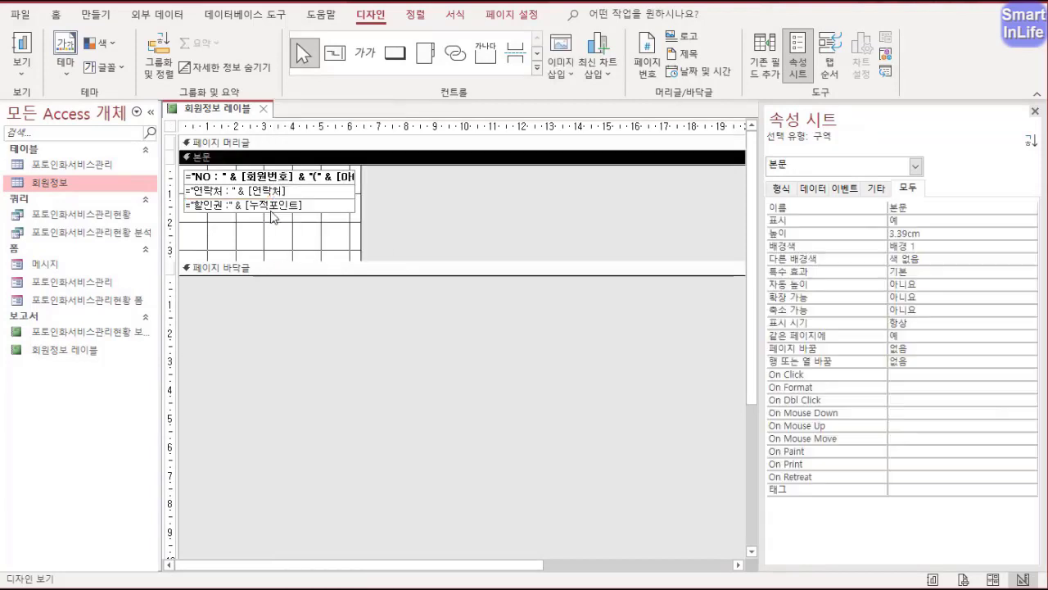
left_click(273, 208)
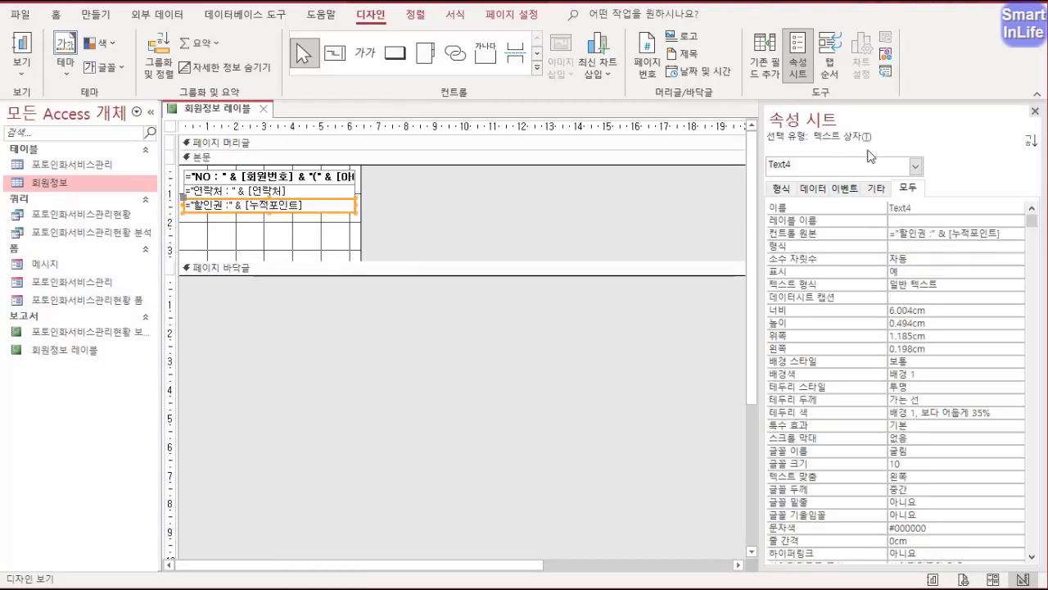
left_click(914, 234)
right_click(914, 234)
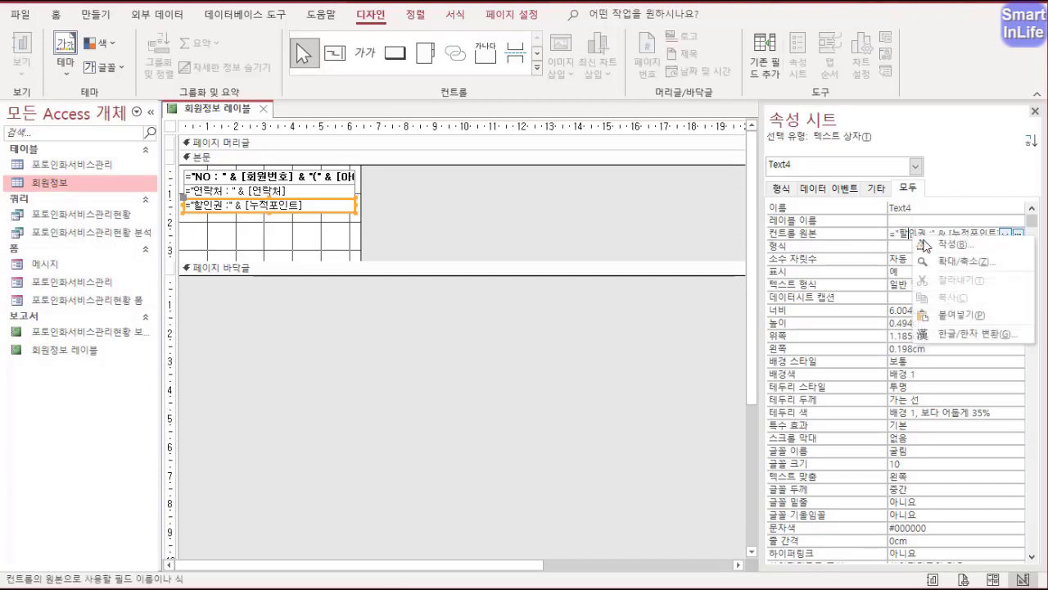
left_click(928, 244)
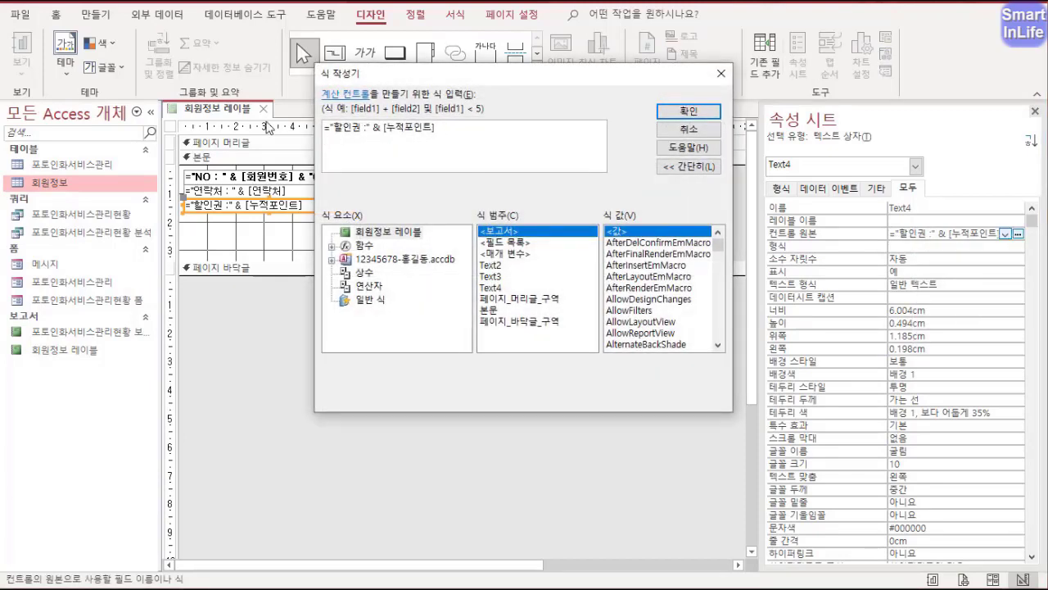
- Wrap [누적포인트] in an iif function with a >= comparison, returning "10%" when true and "없음" when false
left_click(387, 128)
type("iif(")
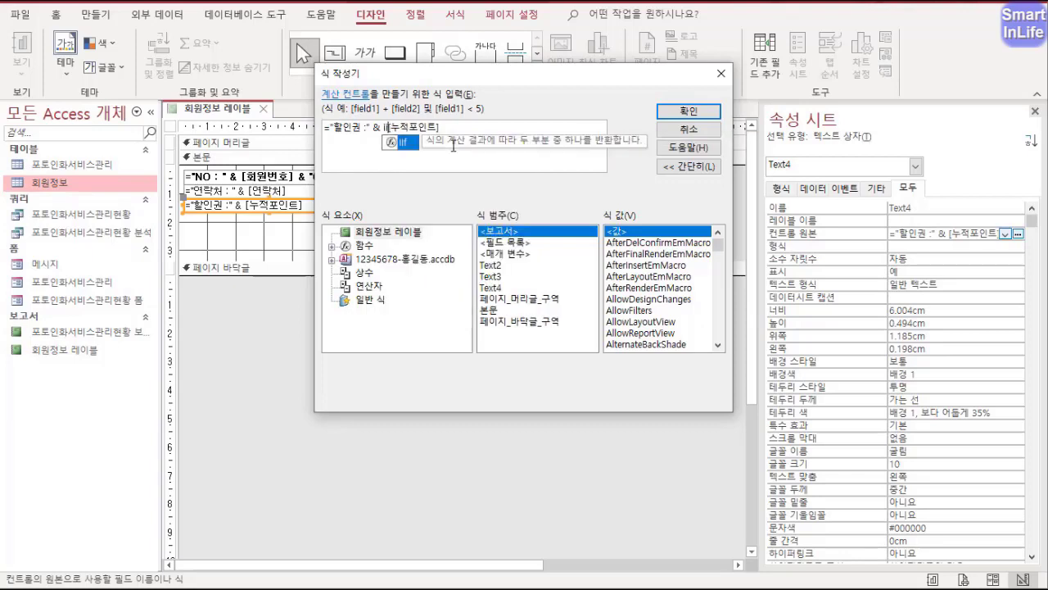
key("Right")
key("Right")
key("Right")
key("Right")
key("Right")
key("Right")
key("Right")
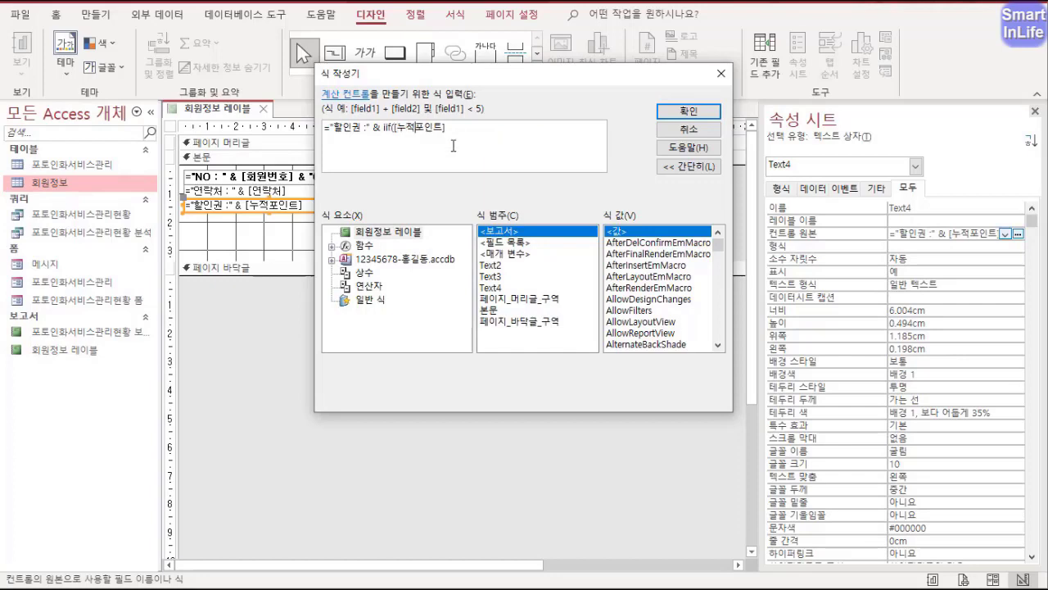
type(">=")
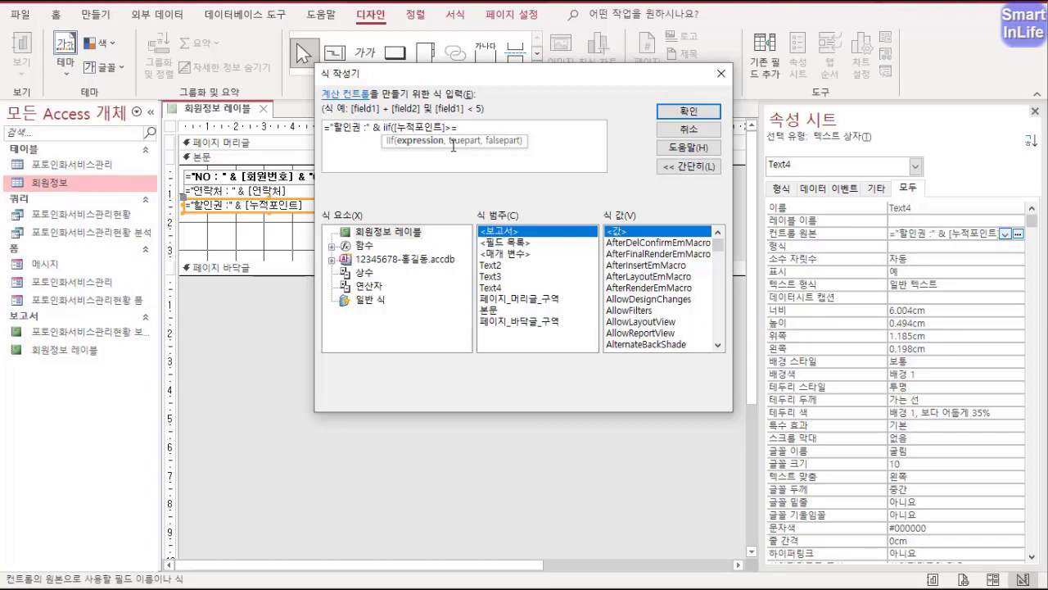
type(",\"")
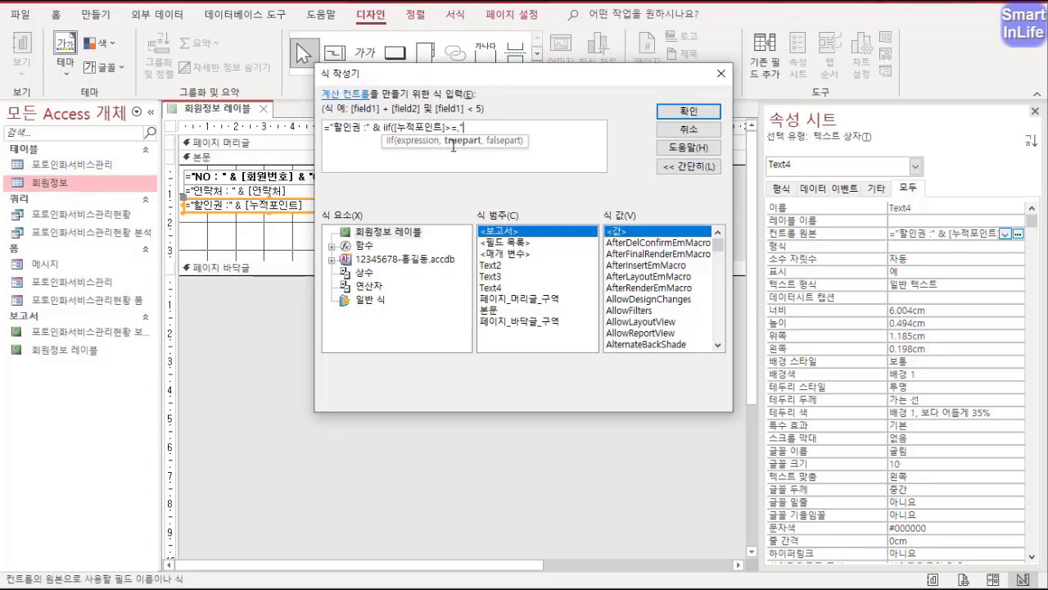
type("10%\"")
type(",")
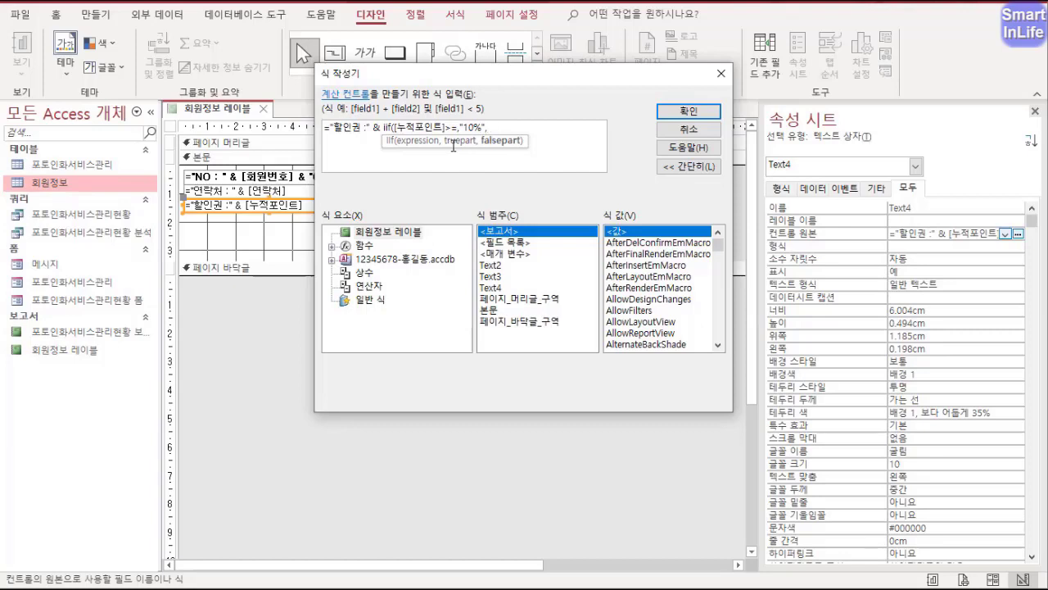
type("\"없음\"")
type(")")
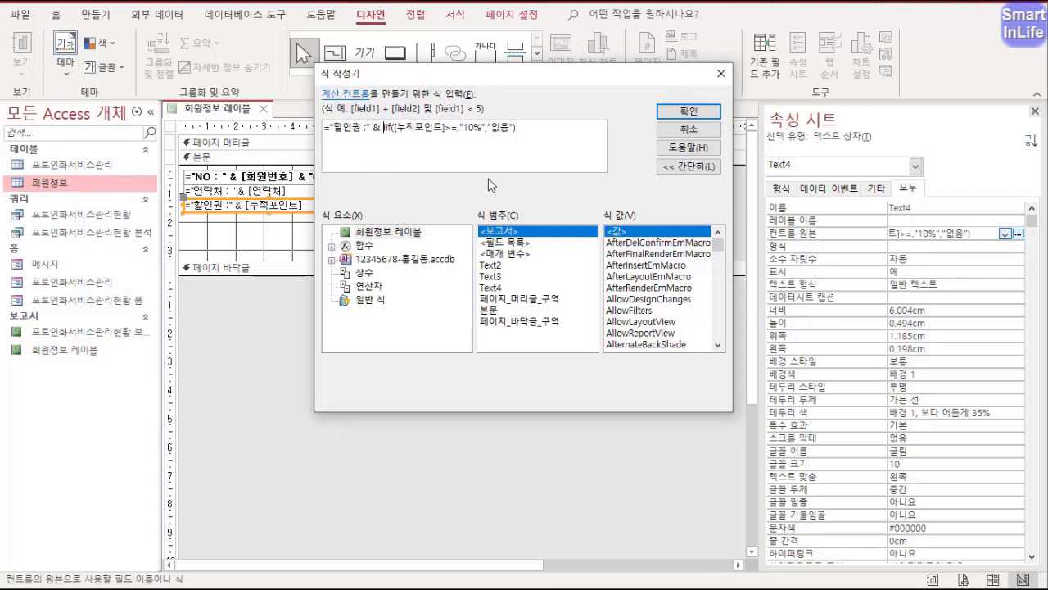
- Complete the iif condition with the threshold 5000, so the expression reads ="할인권 :" & iif([누적포인트]>=5000,"10%","없음")
key("shift+Right")
key("shift+Right")
key("shift+Right")
type("iif")
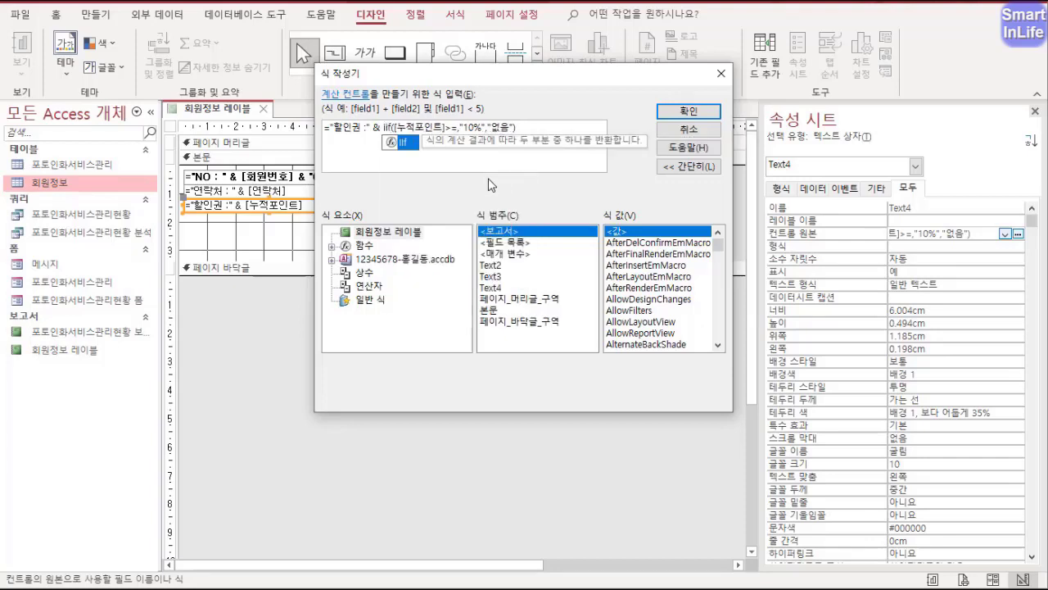
key("Right")
key("Right")
key("Right")
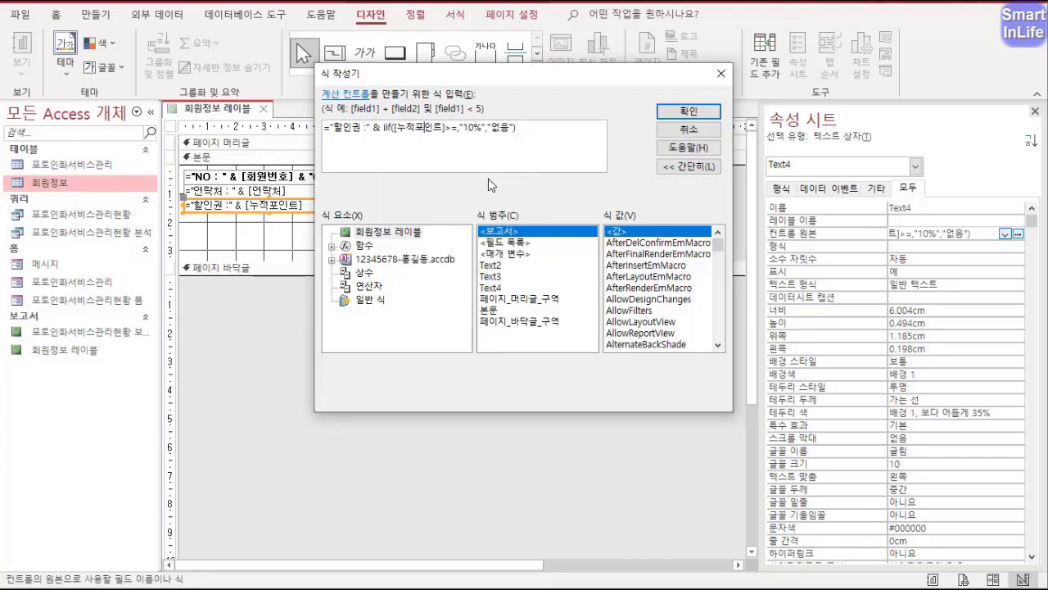
key("Left")
left_click(455, 131)
key("Num_Lock")
type("5000")
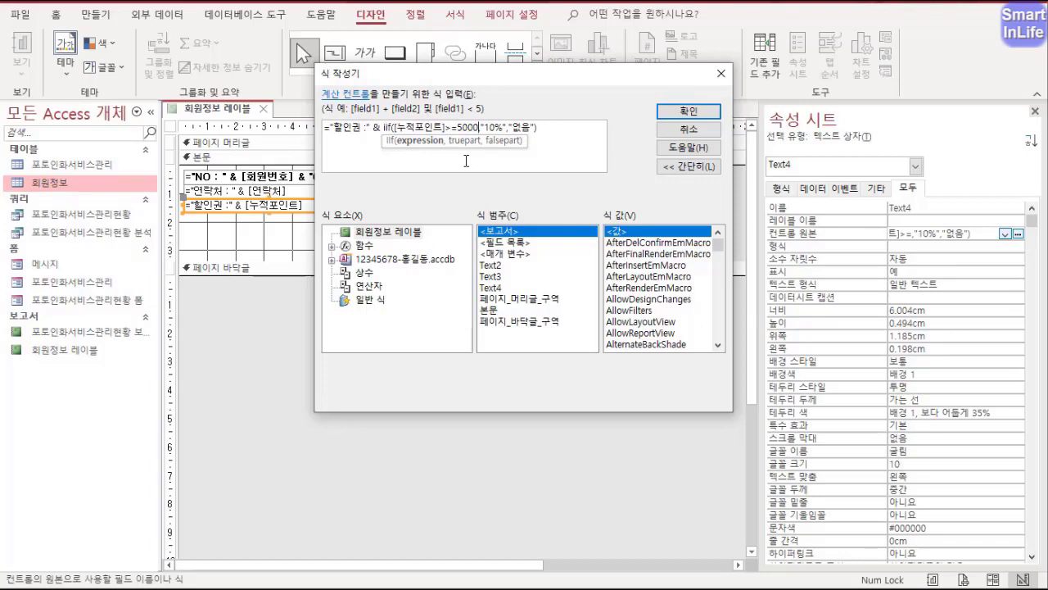
type(",")
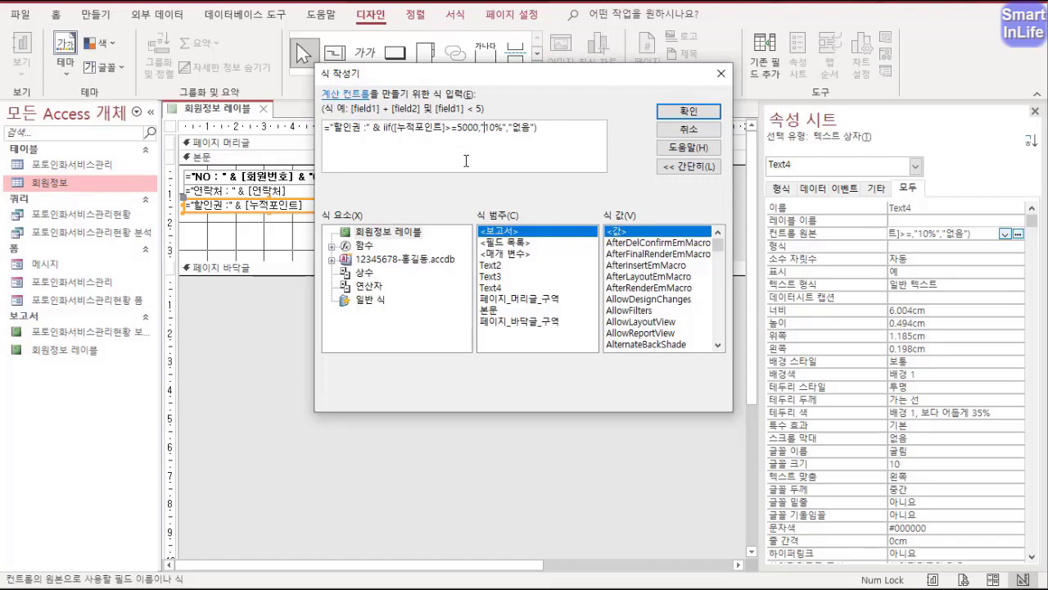
key("Right")
key("Right")
key("ctrl+a")
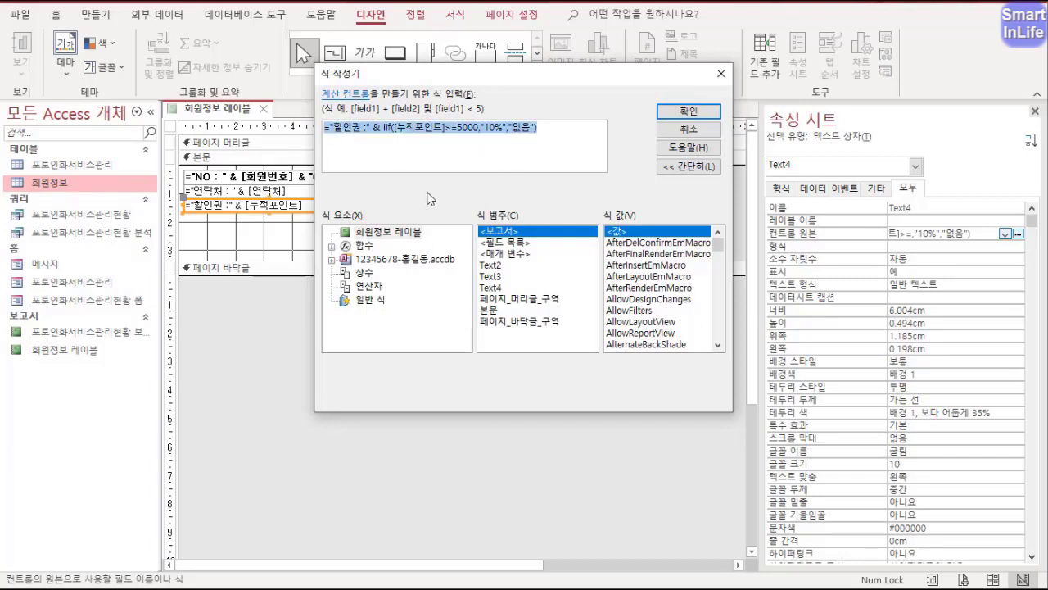
- Accept the iif expression for the 할인권 text box and check the discount line on all labels in print preview
left_click(689, 112)
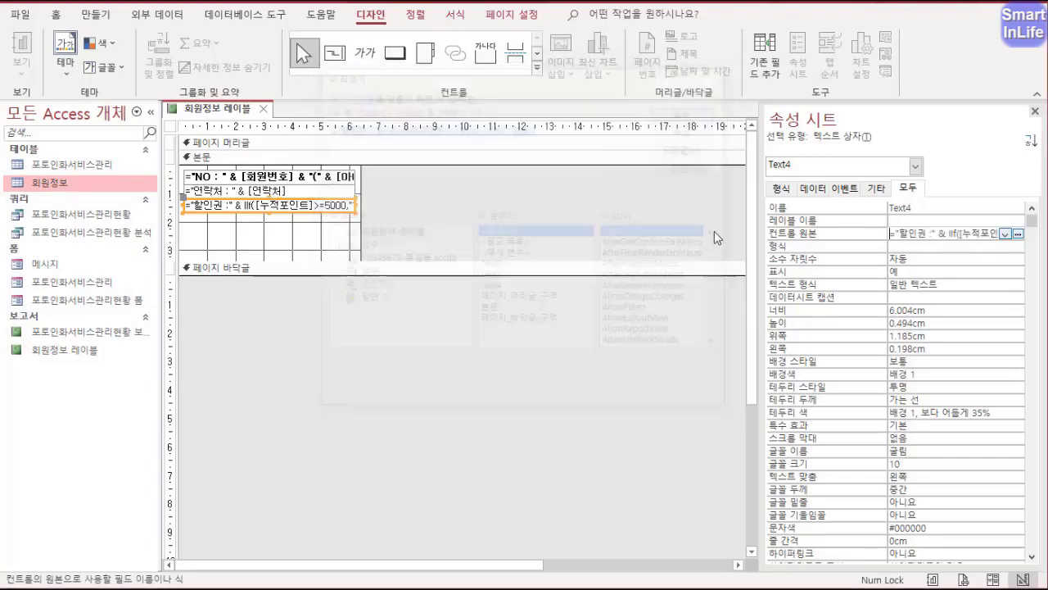
left_click(843, 246)
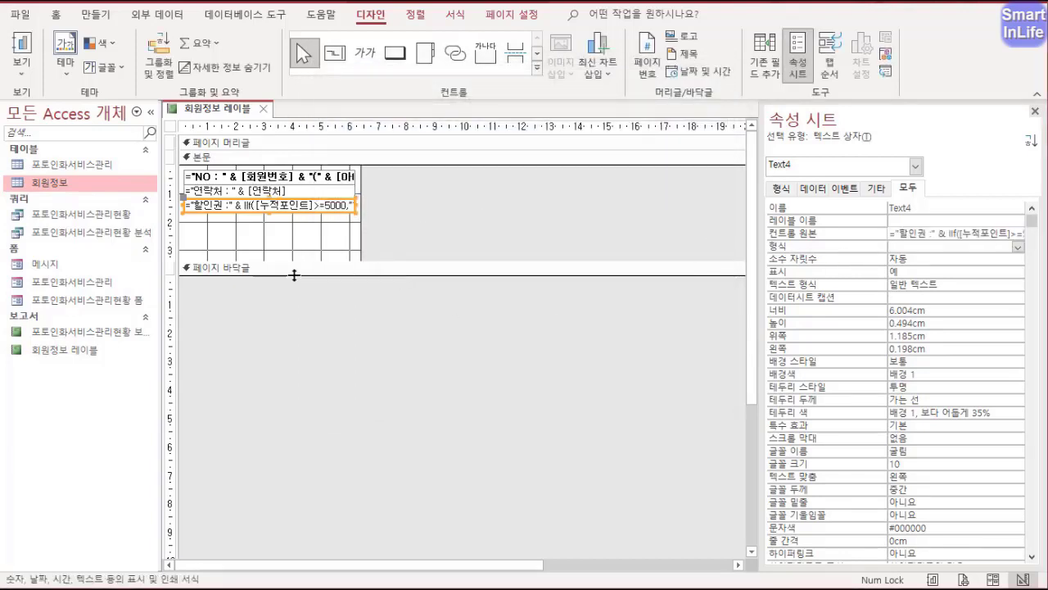
right_click(230, 114)
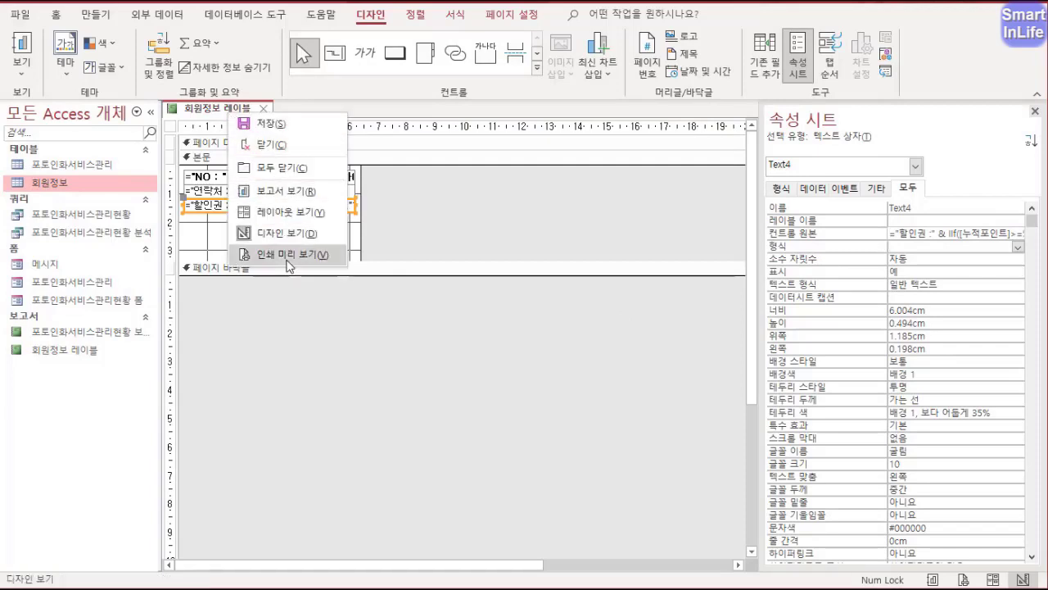
left_click(289, 254)
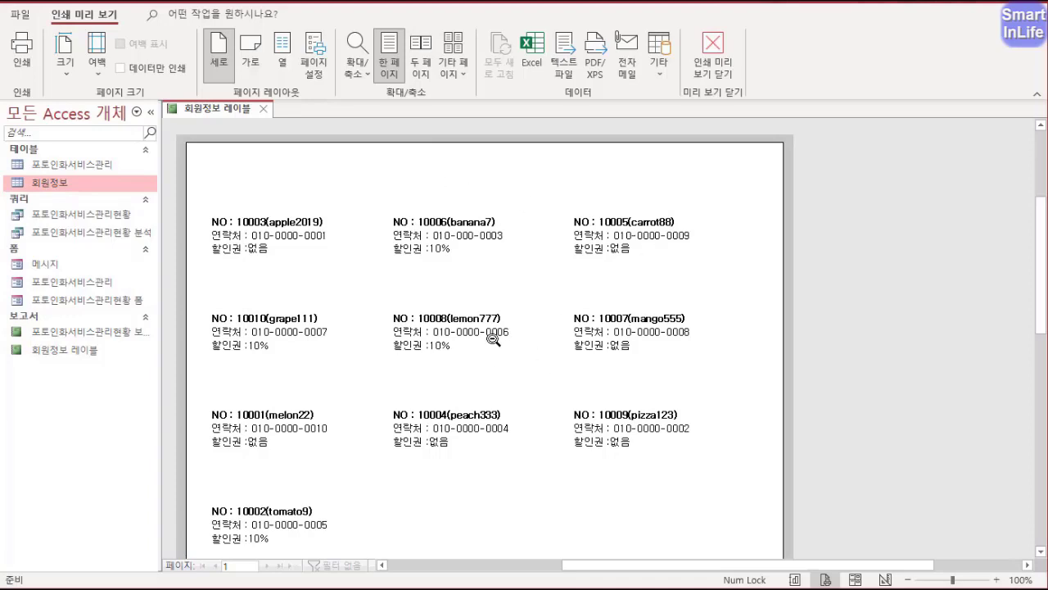
scroll(504, 327, "down", 3)
scroll(506, 327, "up", 5)
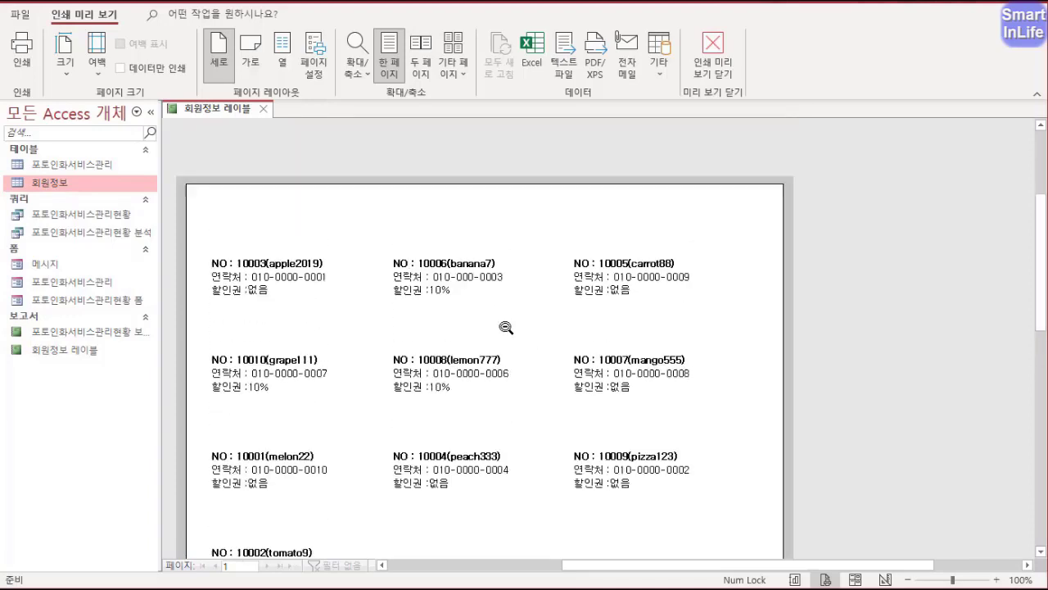
- Return to design view, then reopen the print preview to examine the vertical spacing between the label rows
right_click(226, 119)
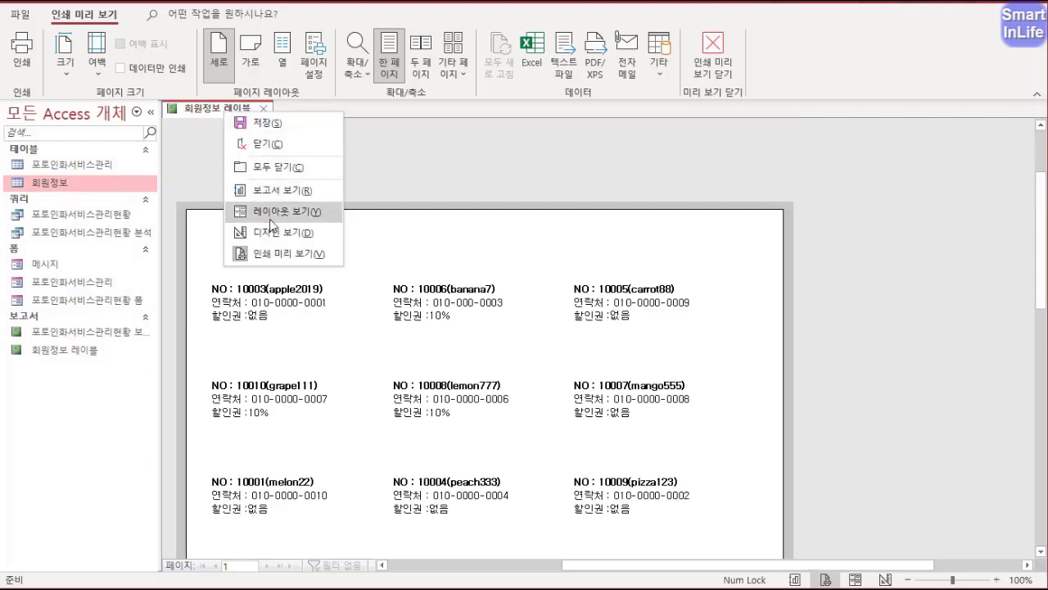
left_click(225, 232)
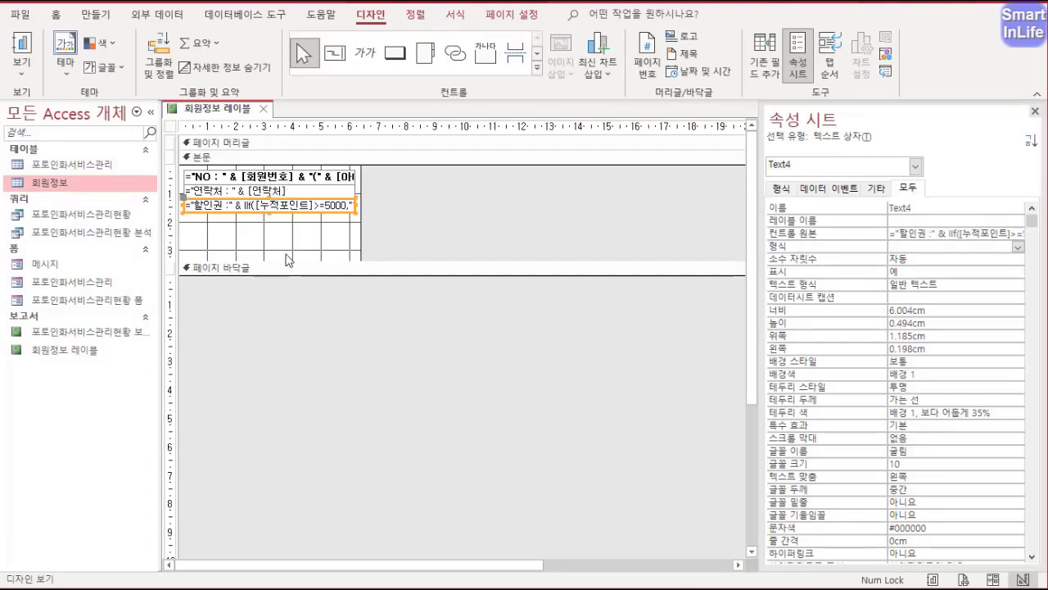
right_click(226, 109)
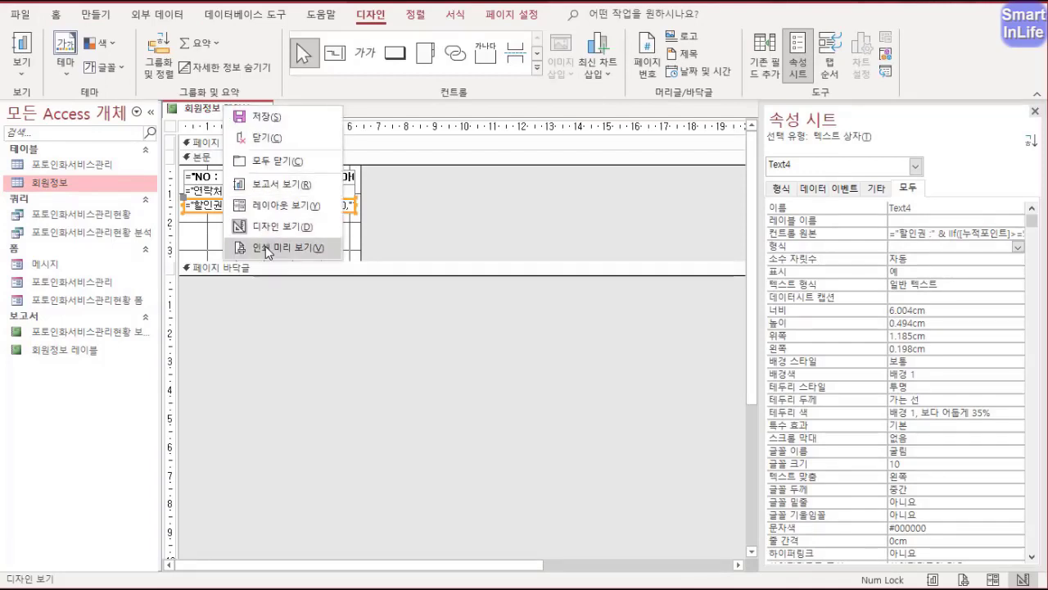
left_click(265, 245)
scroll(459, 327, "down", 2)
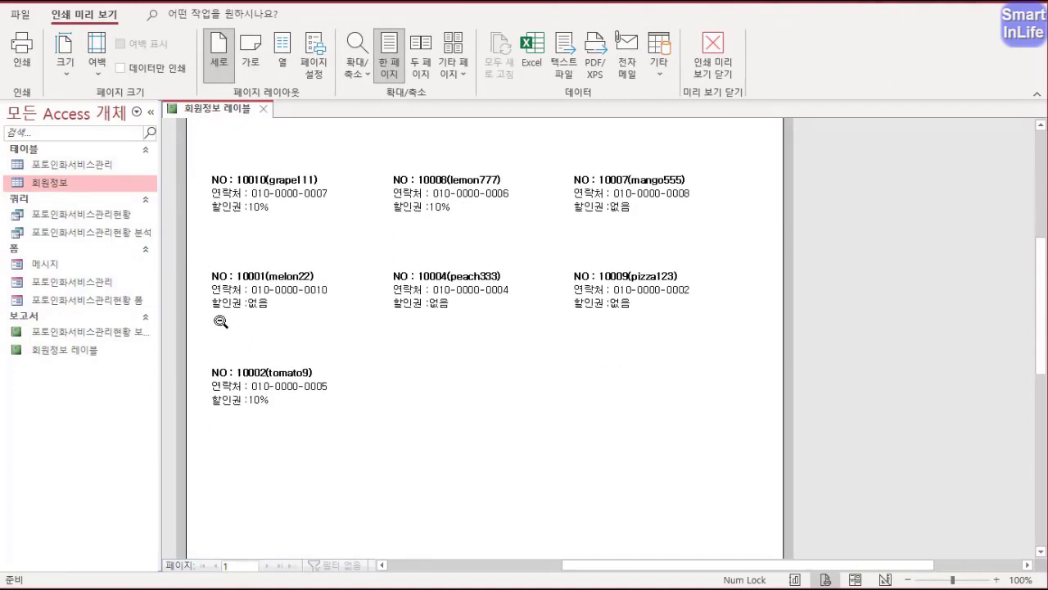
mouse_move(218, 310)
left_mouse_down()
mouse_move(199, 328)
mouse_move(211, 363)
left_mouse_up()
key("Escape")
- Reduce the height of the report's 본문 section to about 2.5 cm in design view and show the print preview
right_click(228, 109)
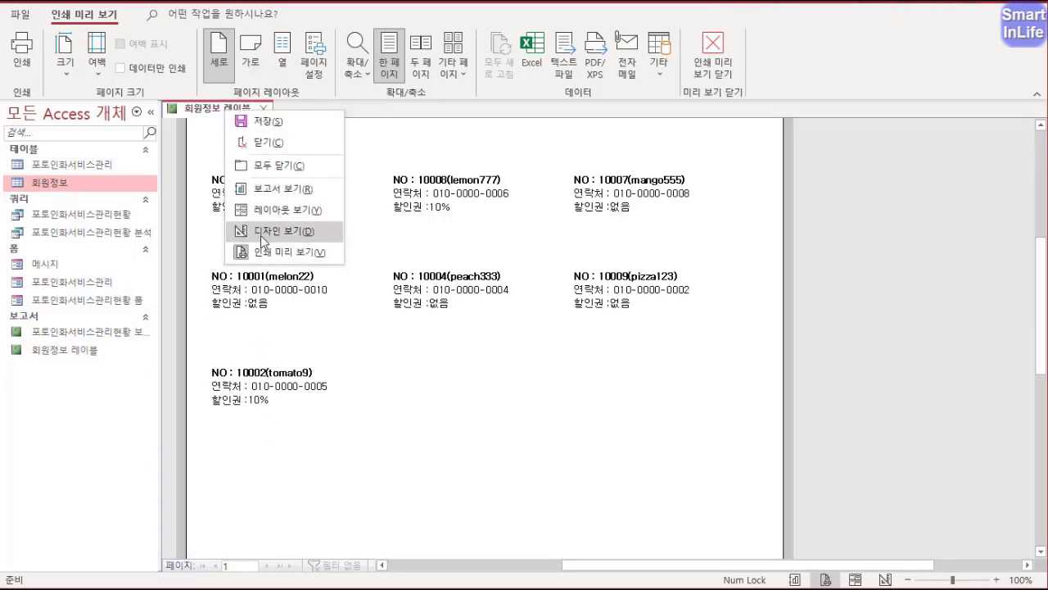
left_click(259, 231)
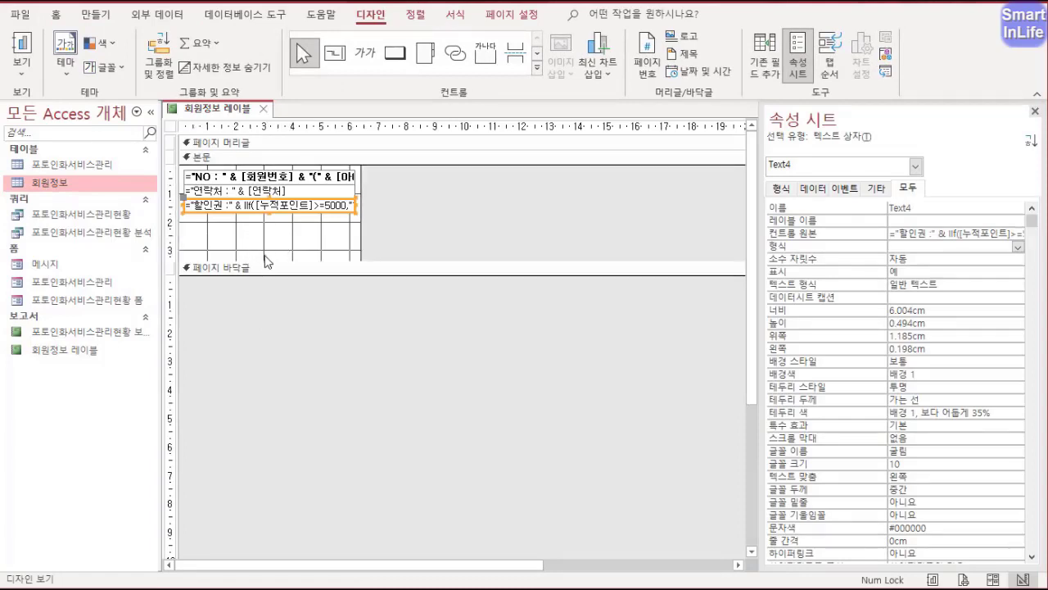
left_click_drag(262, 261, 262, 238)
right_click(231, 121)
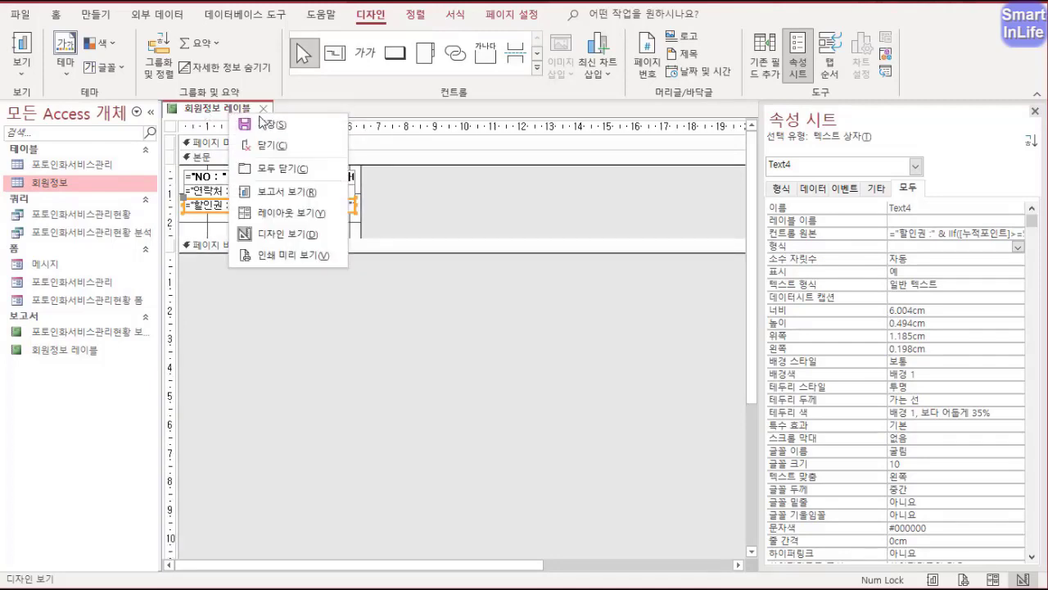
left_click(283, 256)
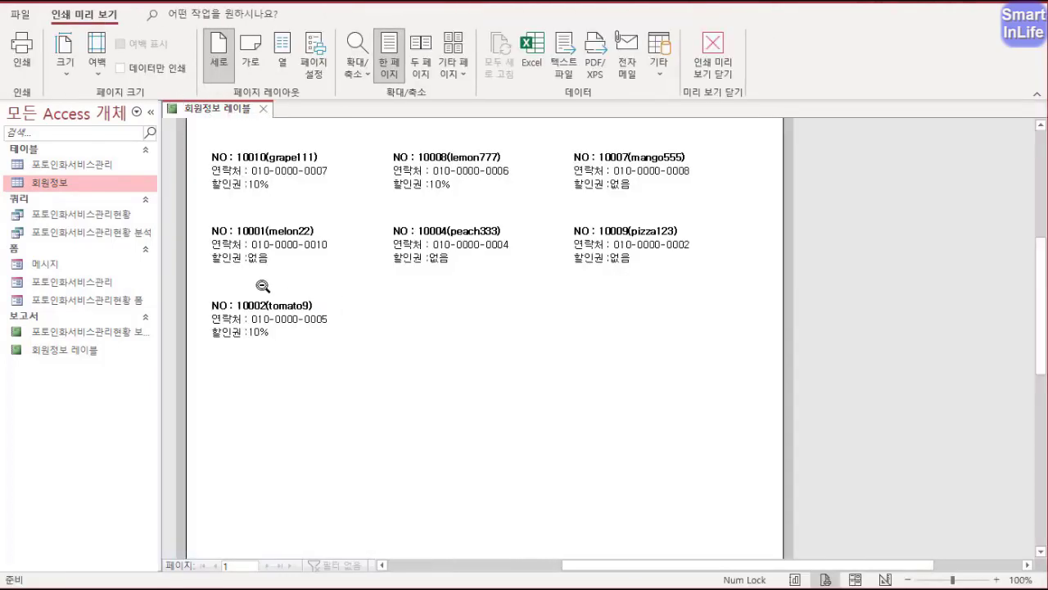
- Return to design view and close the 회원정보 레이블 report, saving its design changes
right_click(227, 115)
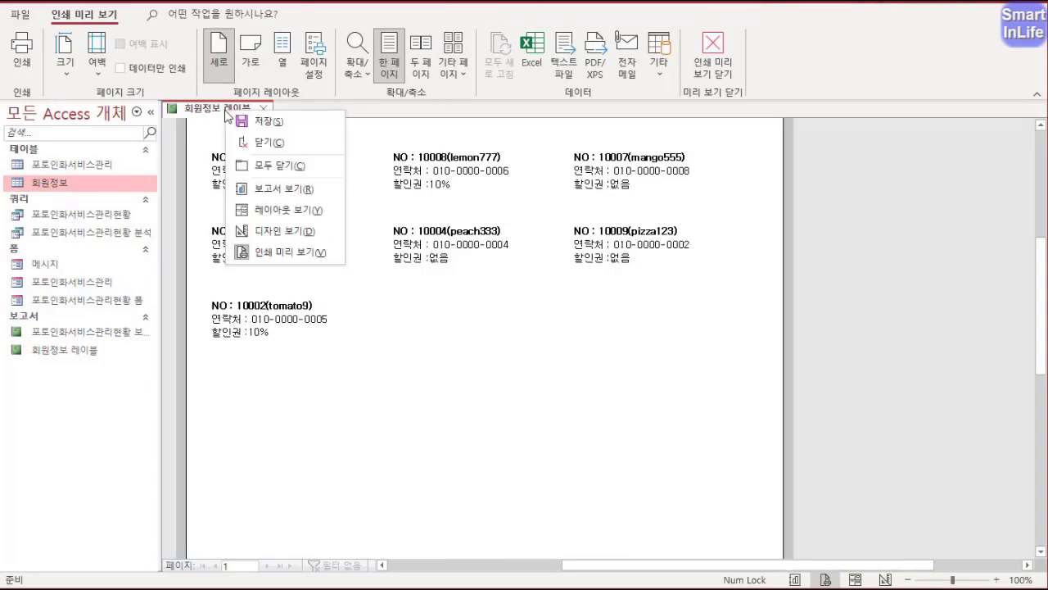
left_click(265, 232)
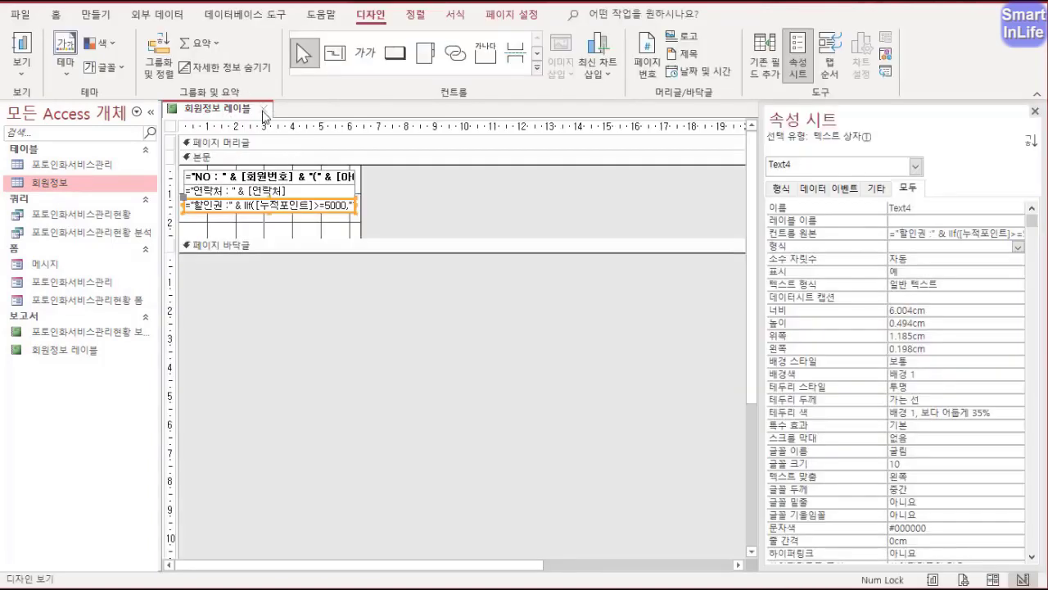
left_click(262, 108)
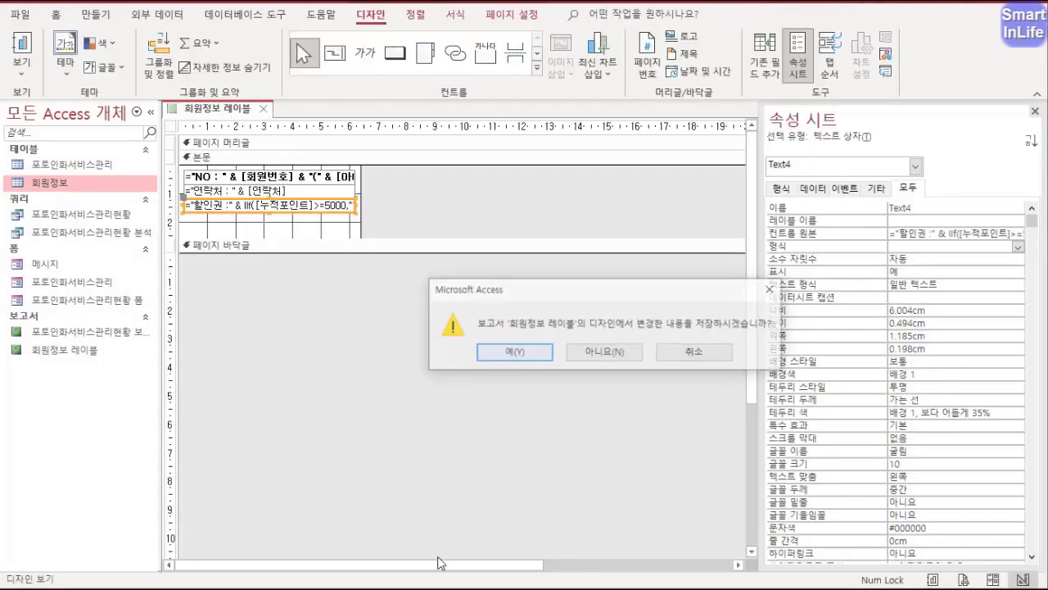
left_click(513, 353)
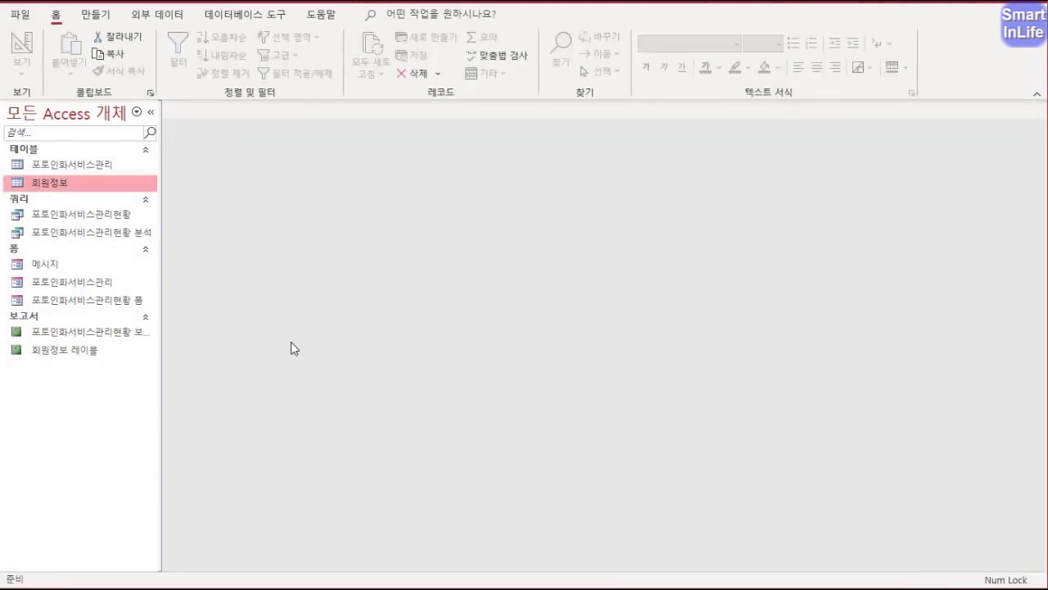